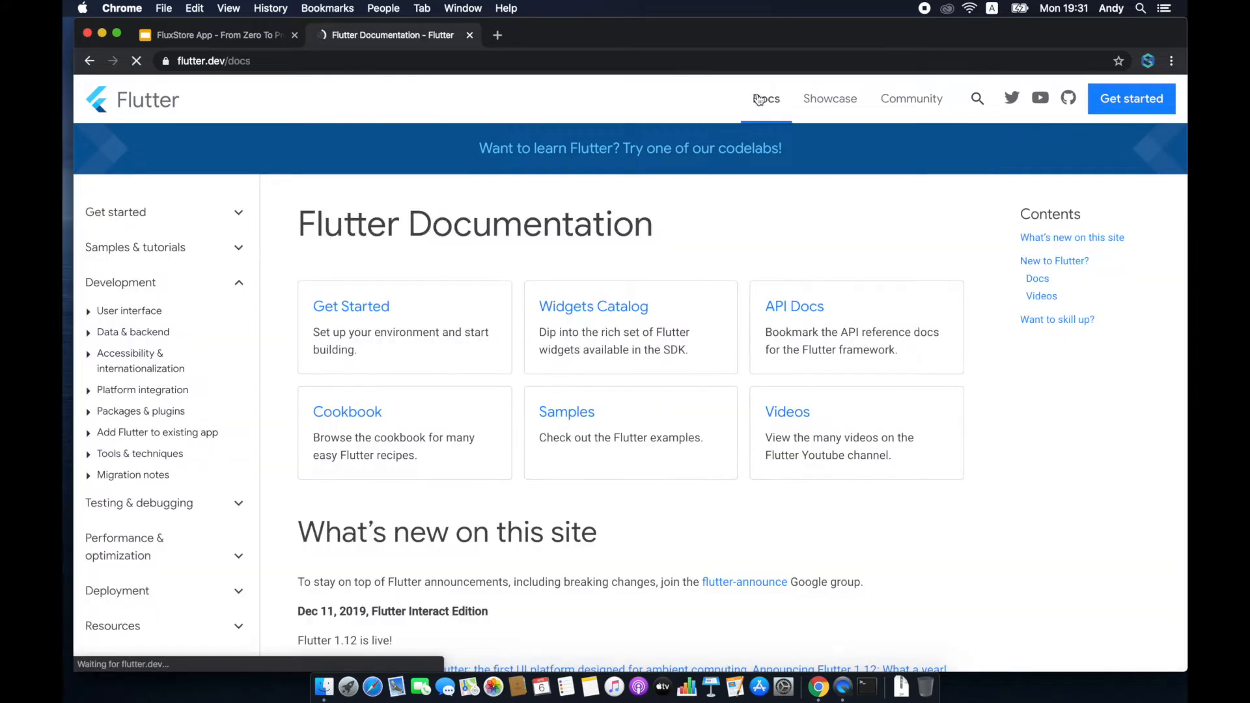
Open the macOS install page in the Get started docs and download the bundle flutter_macos_v1.12.13+hotfix.9-stable.zip.
{"action": "left_click", "coordinate": [224, 215]}
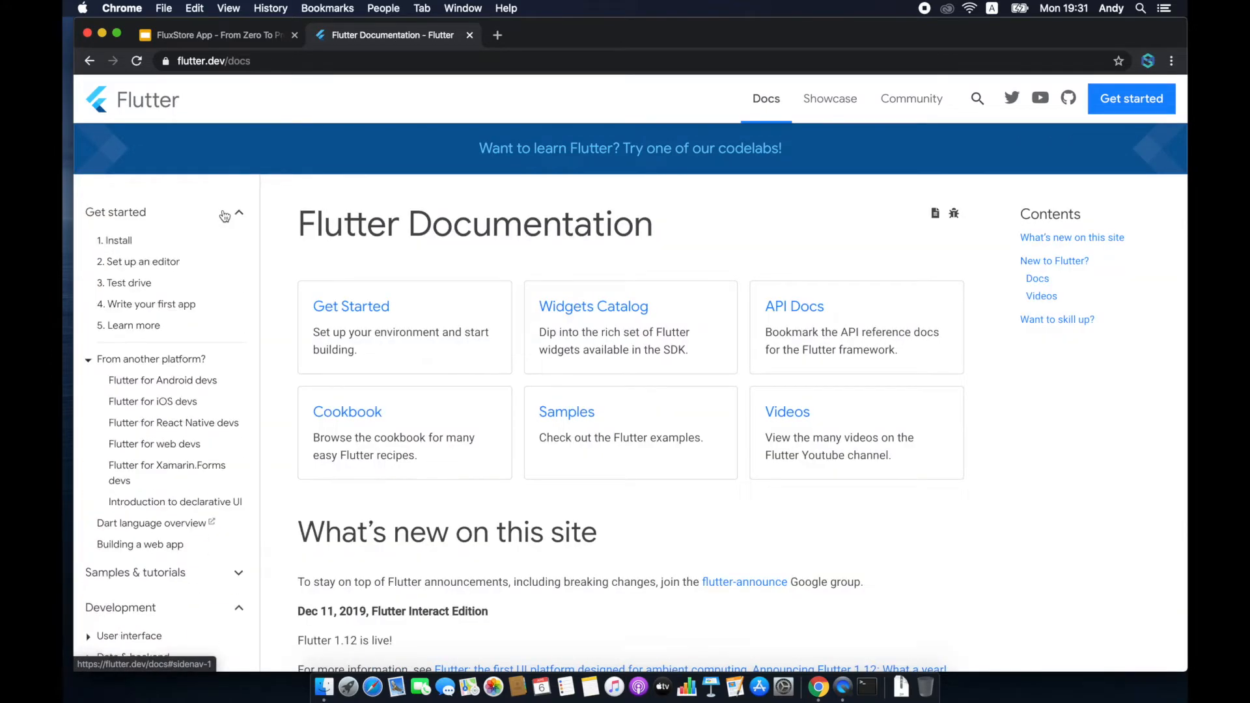
{"action": "left_click", "coordinate": [120, 240]}
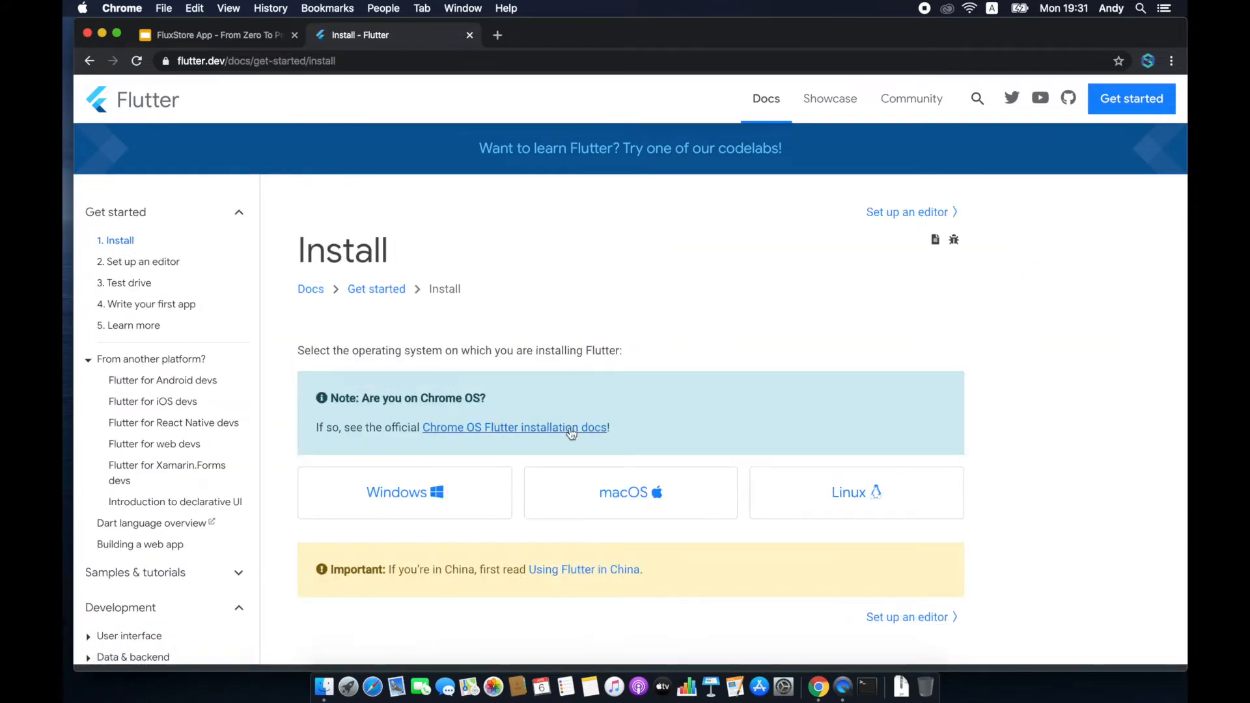
{"action": "left_click", "coordinate": [609, 493]}
{"action": "scroll", "coordinate": [606, 493], "scroll_direction": "down", "scroll_amount": 5}
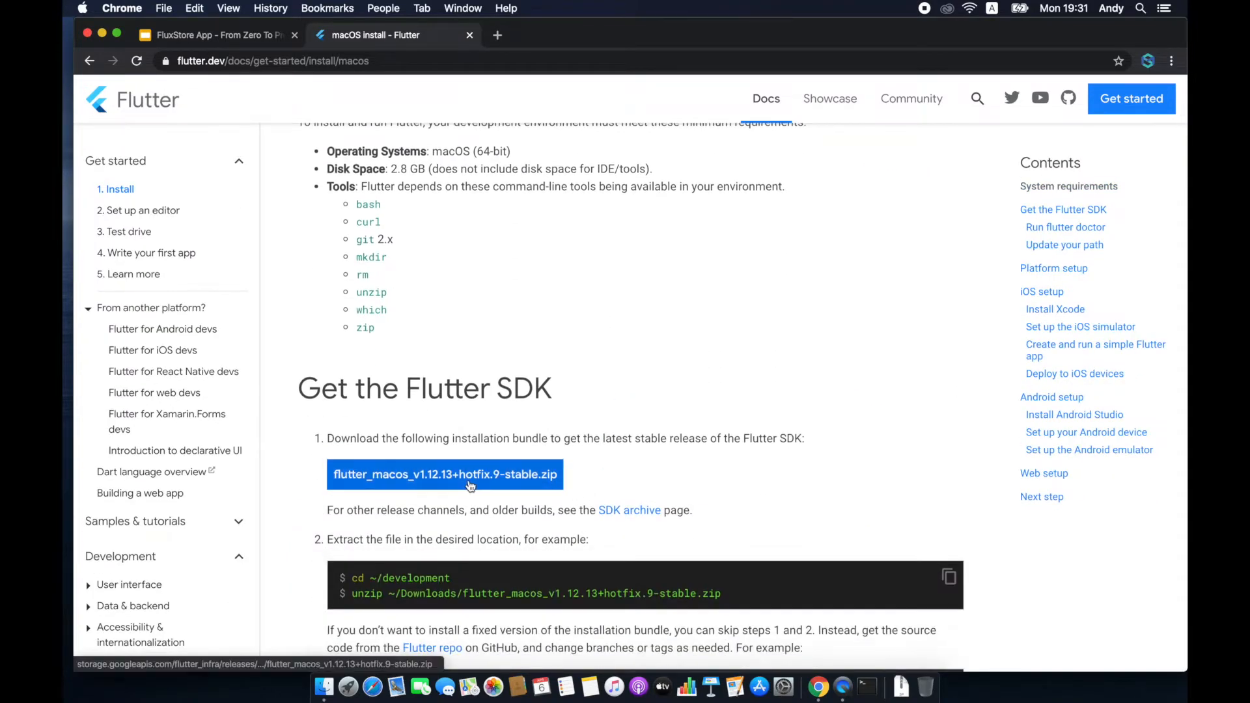
{"action": "left_click", "coordinate": [470, 484]}
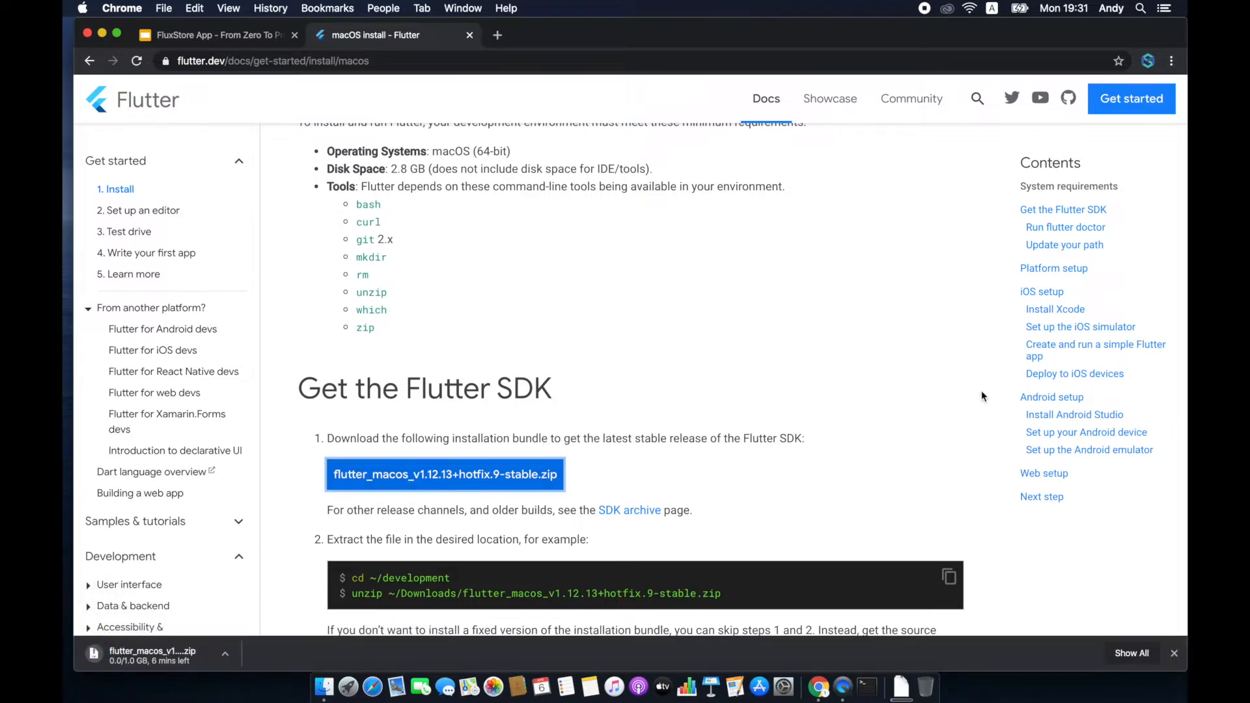
Review the Get the Flutter SDK instructions on extracting the bundle, cloning the repo, setting the path and pre-downloading binaries.
{"action": "scroll", "coordinate": [983, 396], "scroll_direction": "down", "scroll_amount": 3}
{"action": "scroll", "coordinate": [981, 395], "scroll_direction": "down", "scroll_amount": 2}
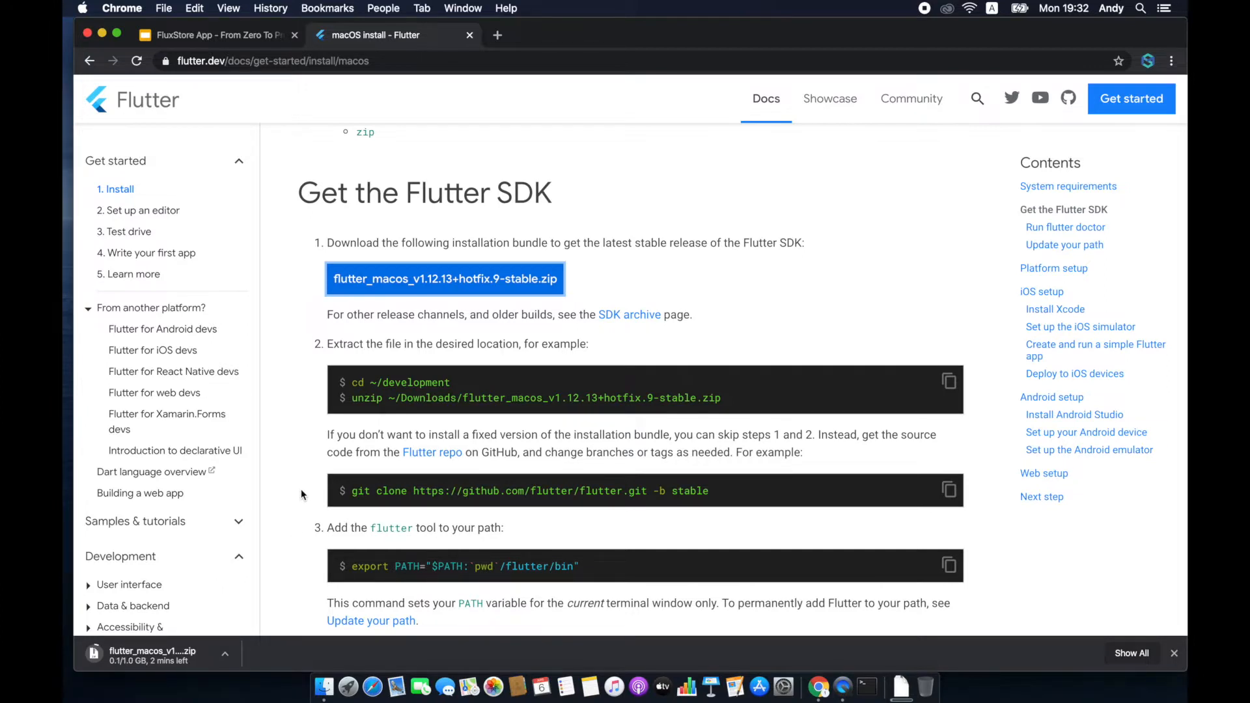
{"action": "scroll", "coordinate": [301, 489], "scroll_direction": "down", "scroll_amount": 1}
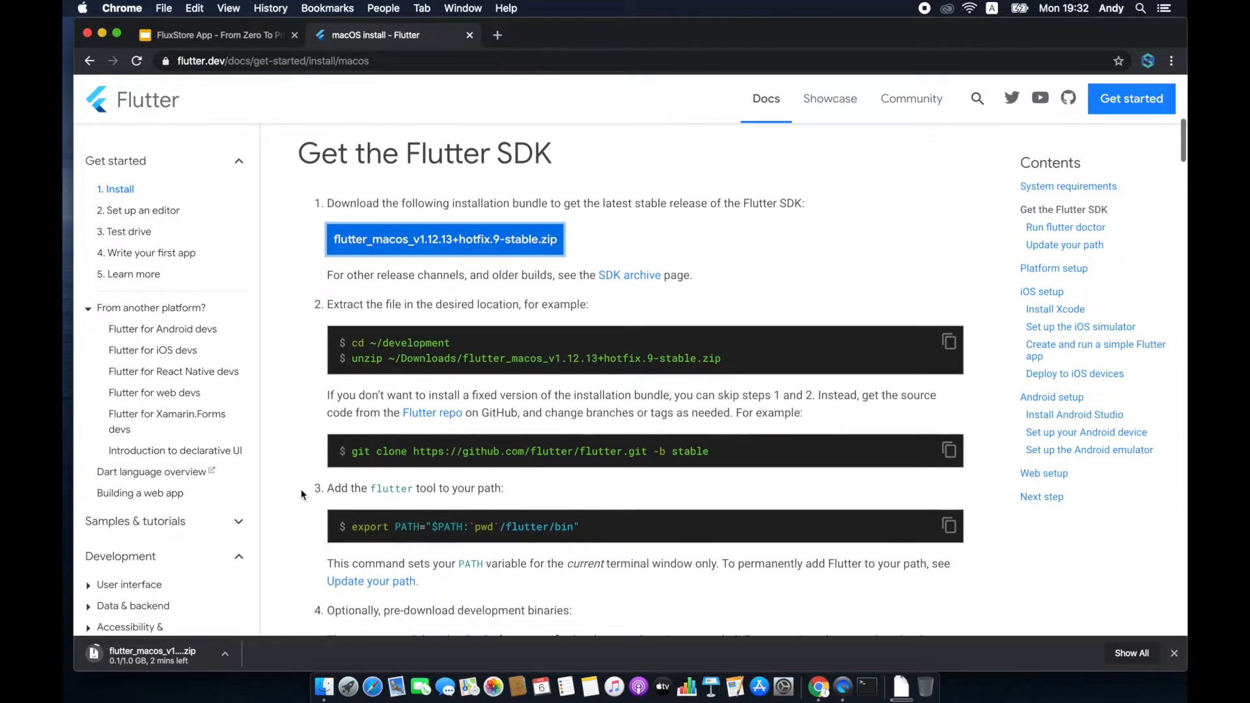
{"action": "scroll", "coordinate": [300, 489], "scroll_direction": "down", "scroll_amount": 1}
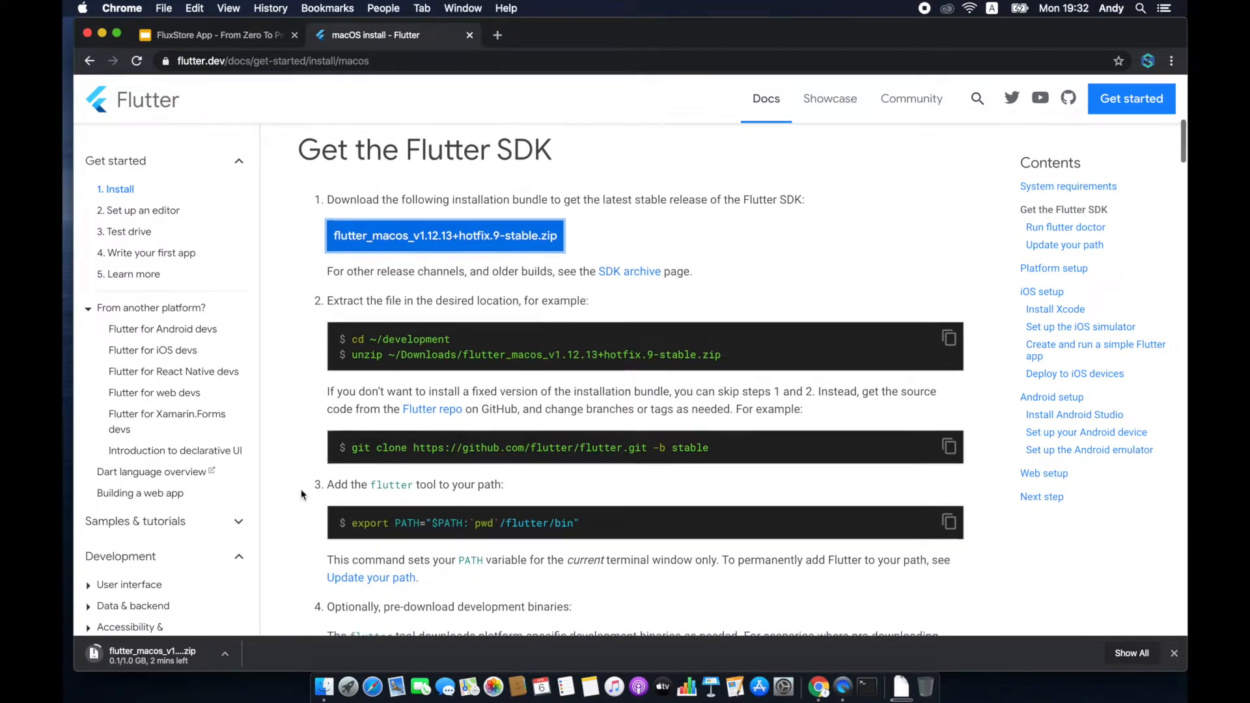
{"action": "scroll", "coordinate": [301, 494], "scroll_direction": "down", "scroll_amount": 1}
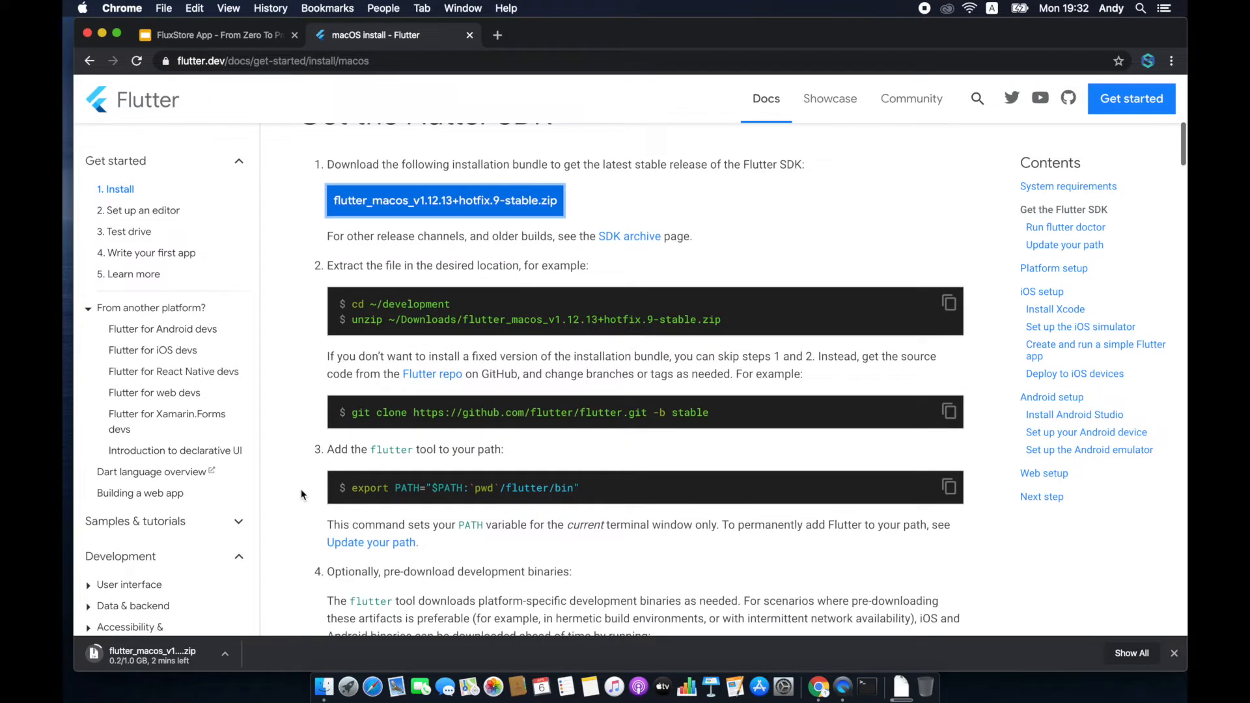
{"action": "scroll", "coordinate": [301, 493], "scroll_direction": "down", "scroll_amount": 2}
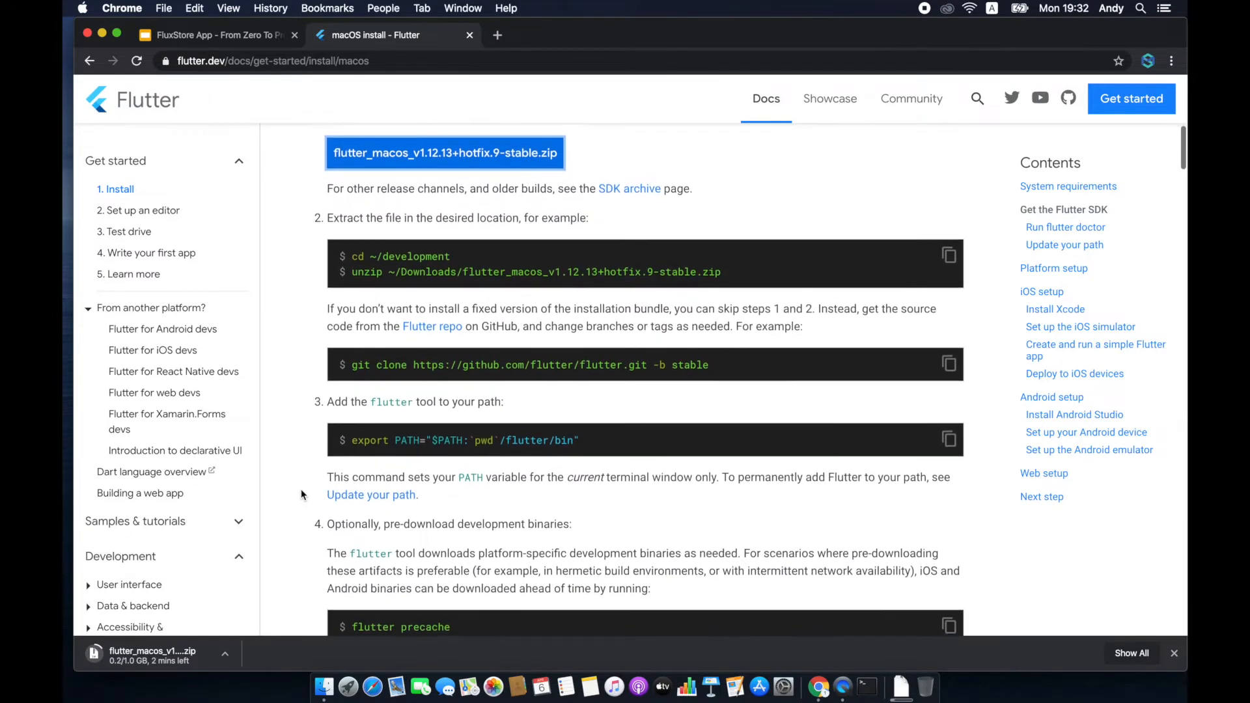
{"action": "scroll", "coordinate": [301, 493], "scroll_direction": "down", "scroll_amount": 2}
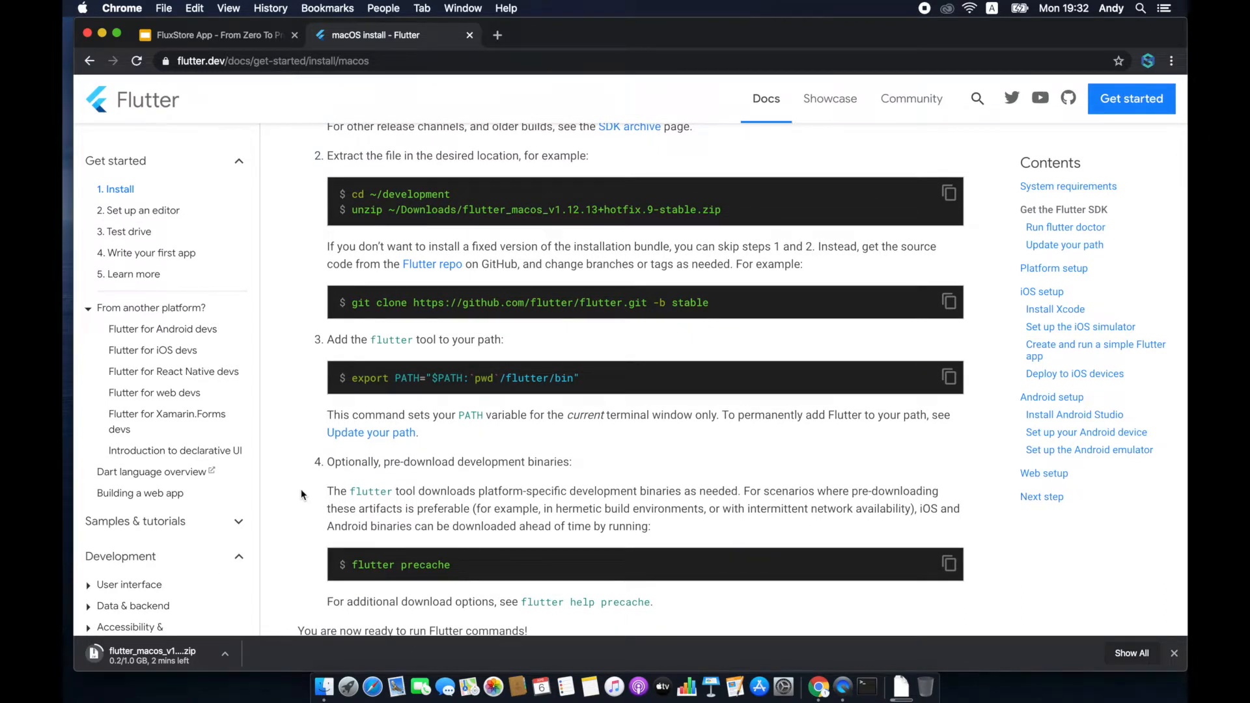
{"action": "scroll", "coordinate": [301, 493], "scroll_direction": "up", "scroll_amount": 5}
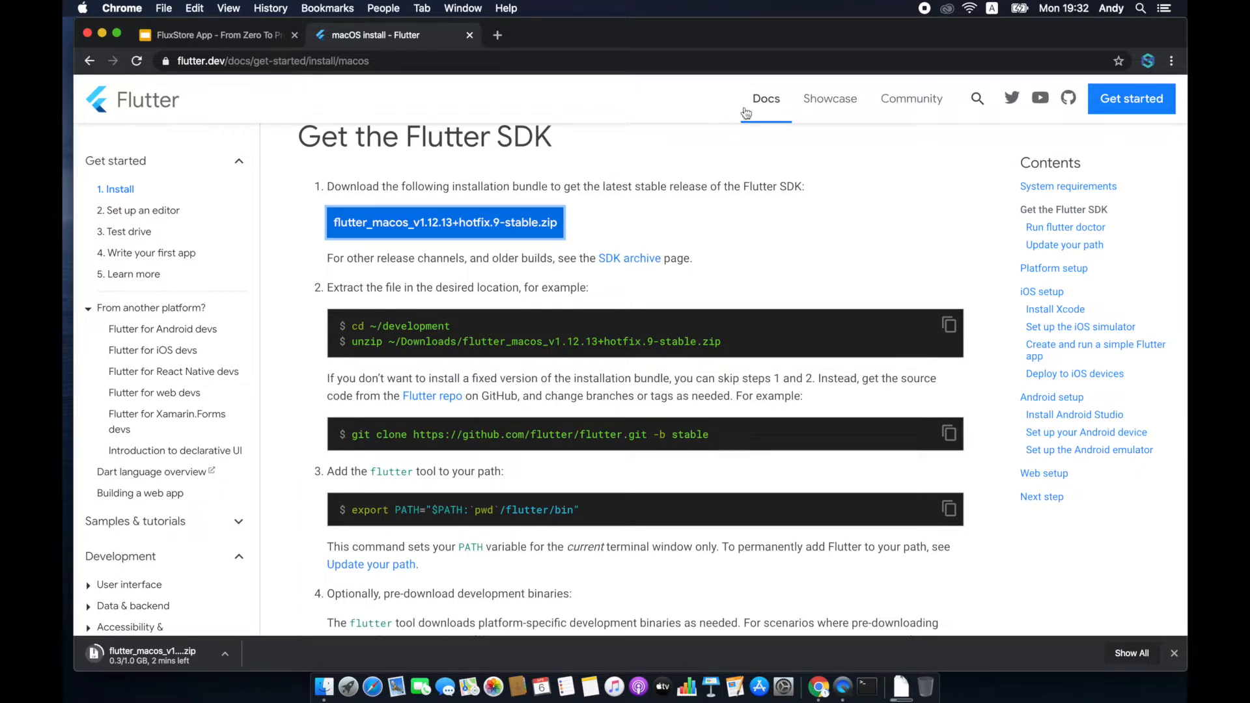
{"action": "left_click_drag", "start_coordinate": [422, 138], "coordinate": [493, 138]}
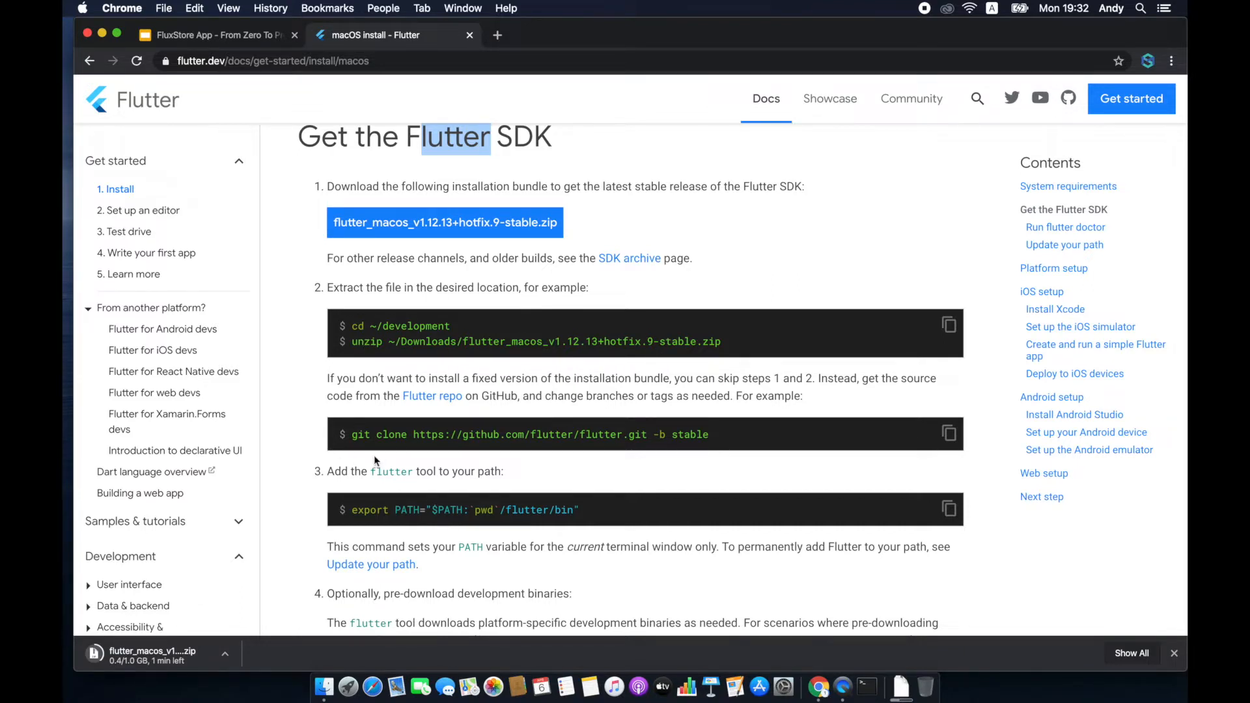
{"action": "left_click_drag", "start_coordinate": [364, 435], "coordinate": [584, 434]}
{"action": "left_click", "coordinate": [425, 435]}
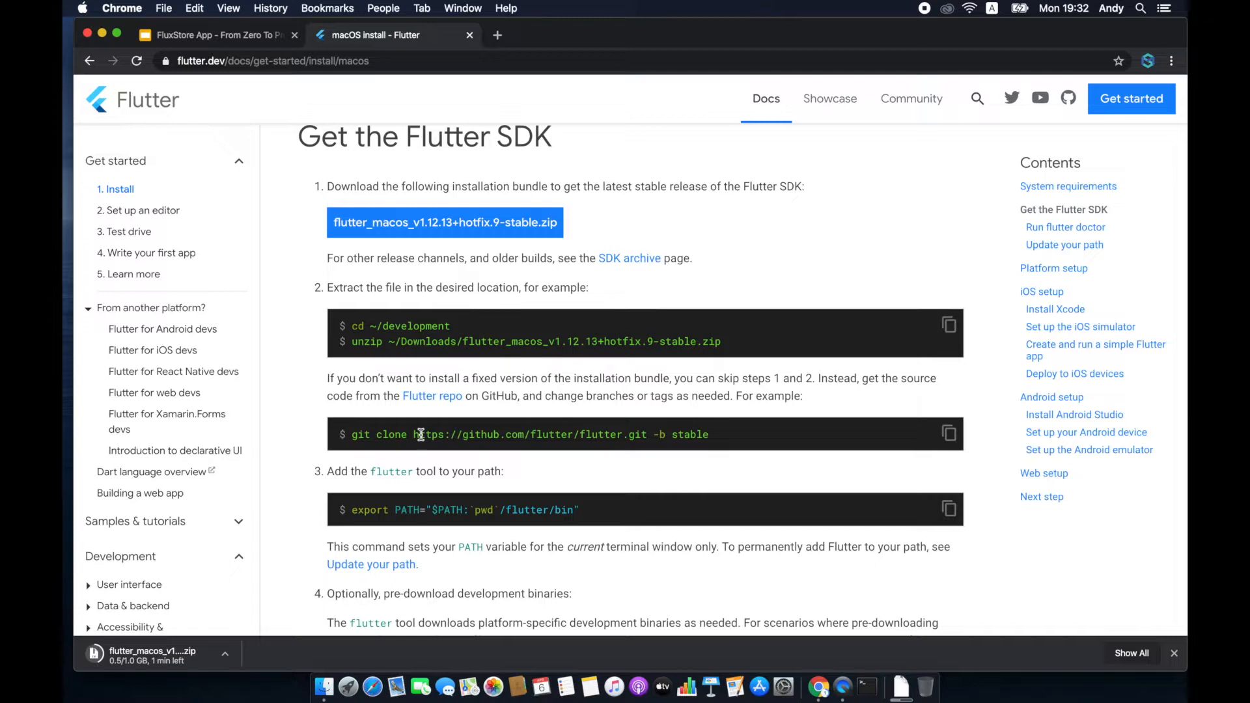
{"action": "scroll", "coordinate": [449, 466], "scroll_direction": "down", "scroll_amount": 2}
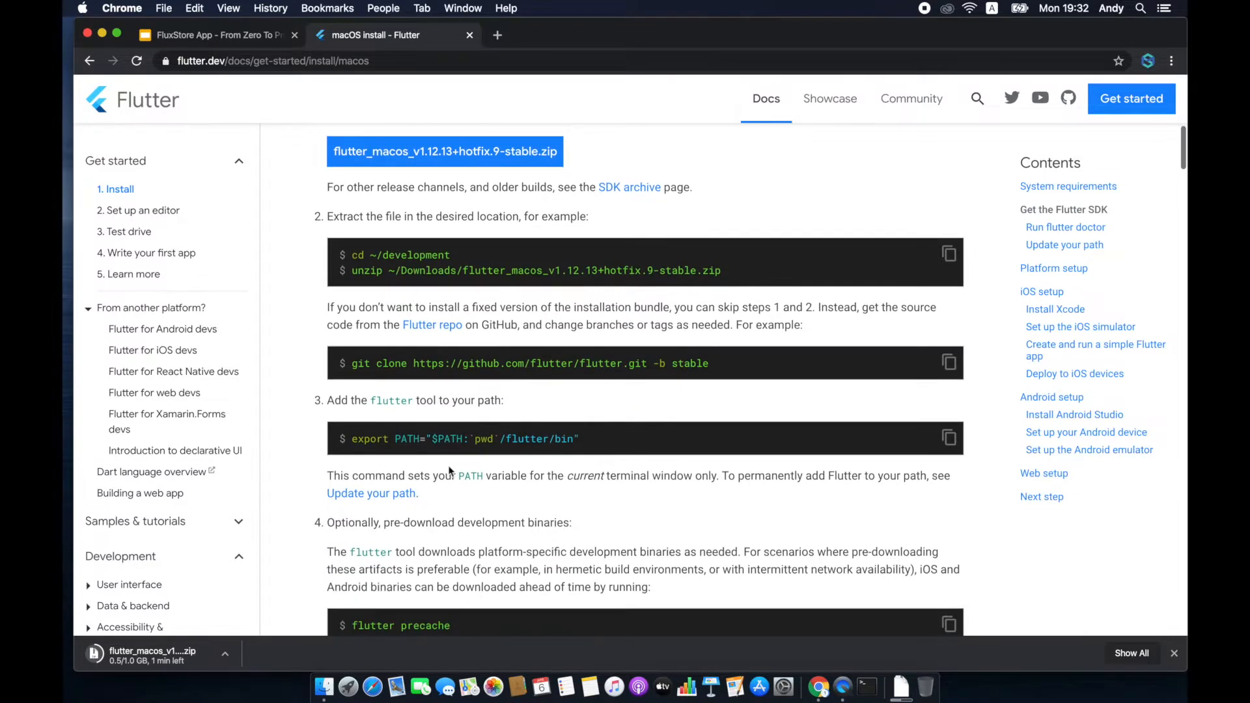
{"action": "scroll", "coordinate": [447, 464], "scroll_direction": "down", "scroll_amount": 3}
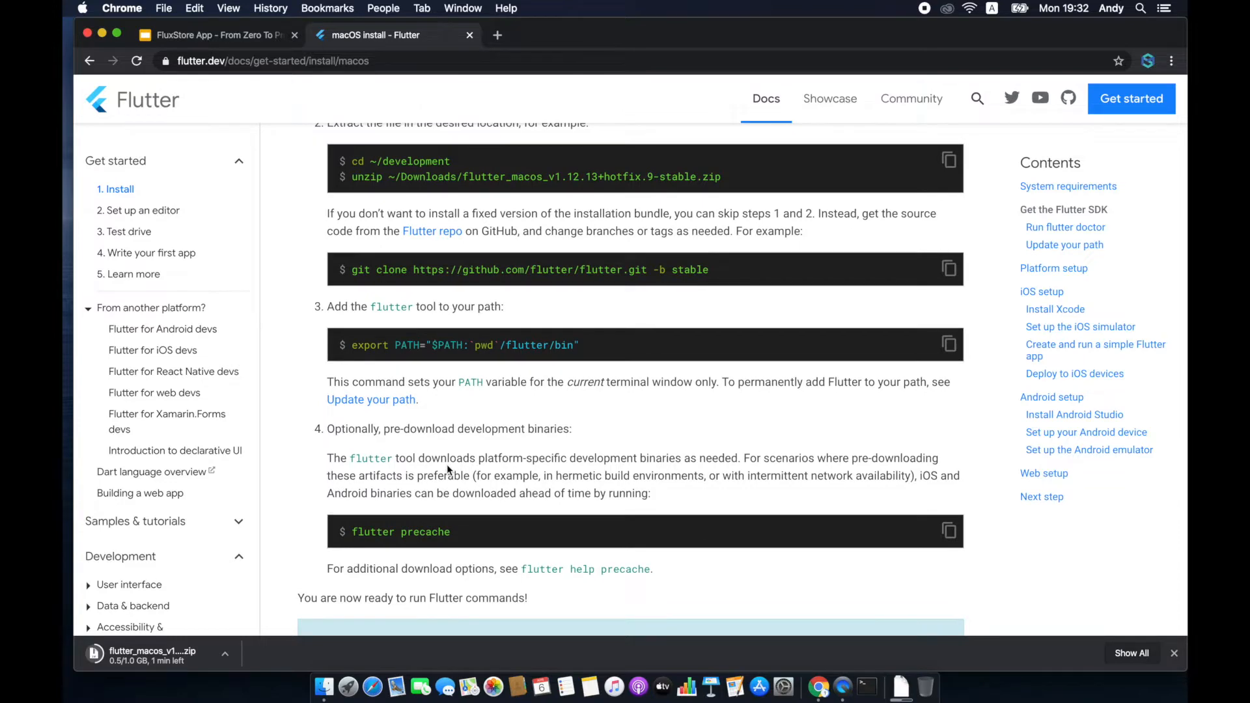
{"action": "scroll", "coordinate": [447, 463], "scroll_direction": "down", "scroll_amount": 1}
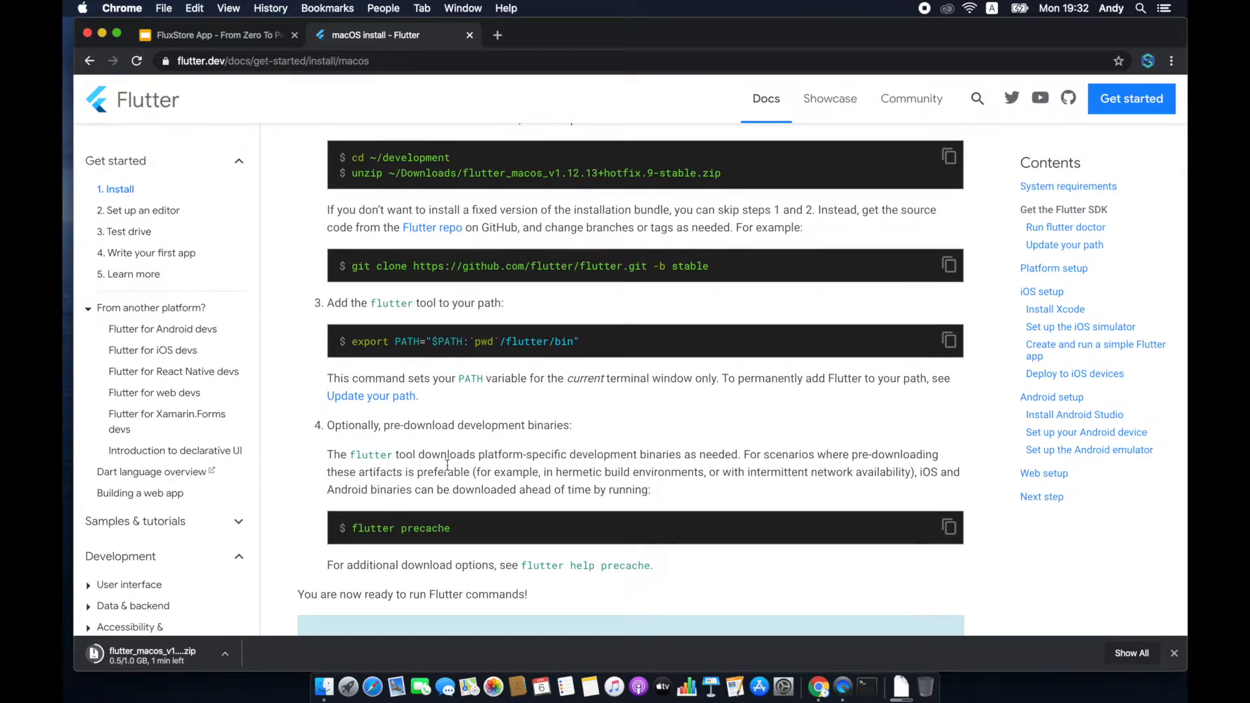
{"action": "scroll", "coordinate": [447, 464], "scroll_direction": "up", "scroll_amount": 4}
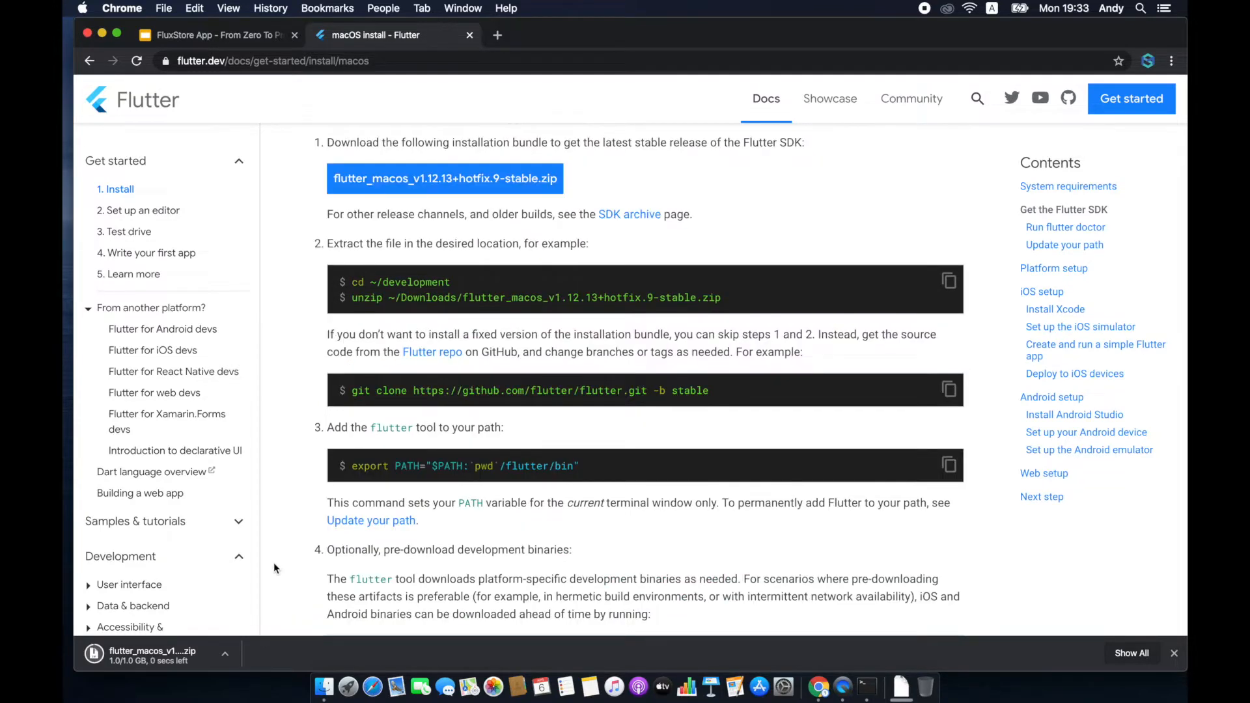
Switch to Finder, locate the Flutter SDK archive in the Downloads folder, and display that folder as columns.
{"action": "left_click", "coordinate": [325, 695]}
{"action": "left_click", "coordinate": [667, 202]}
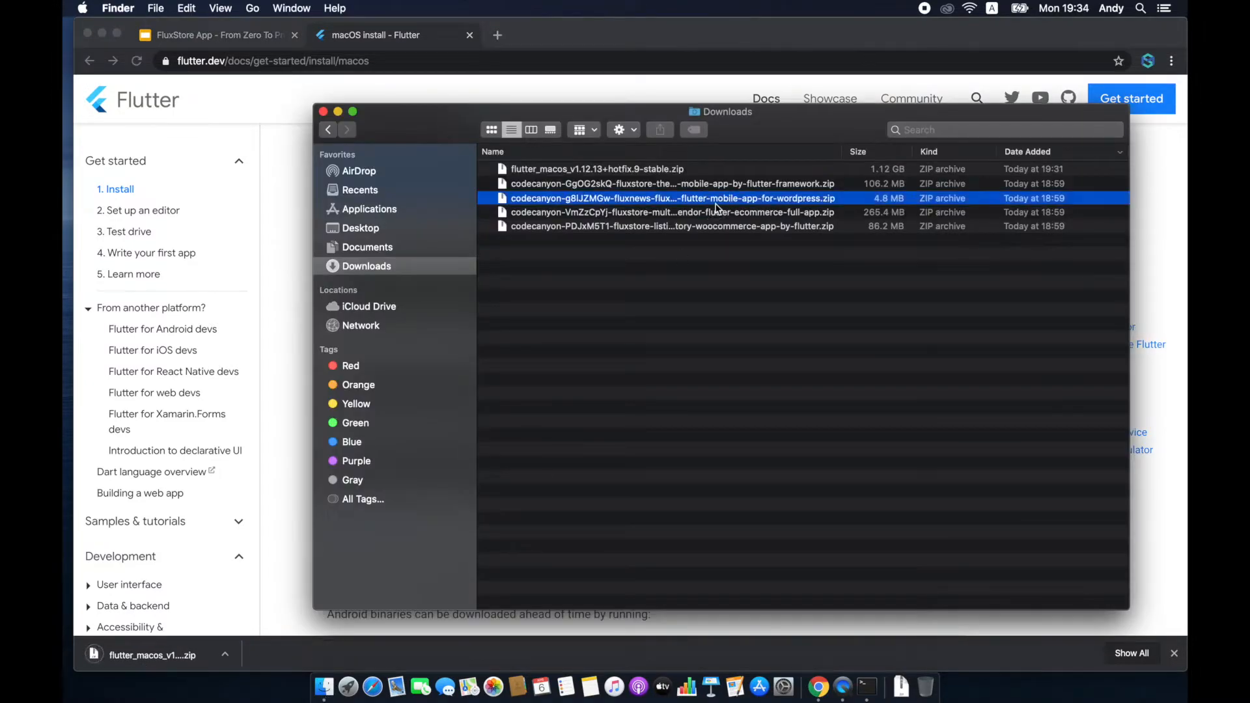
{"action": "left_click", "coordinate": [647, 171]}
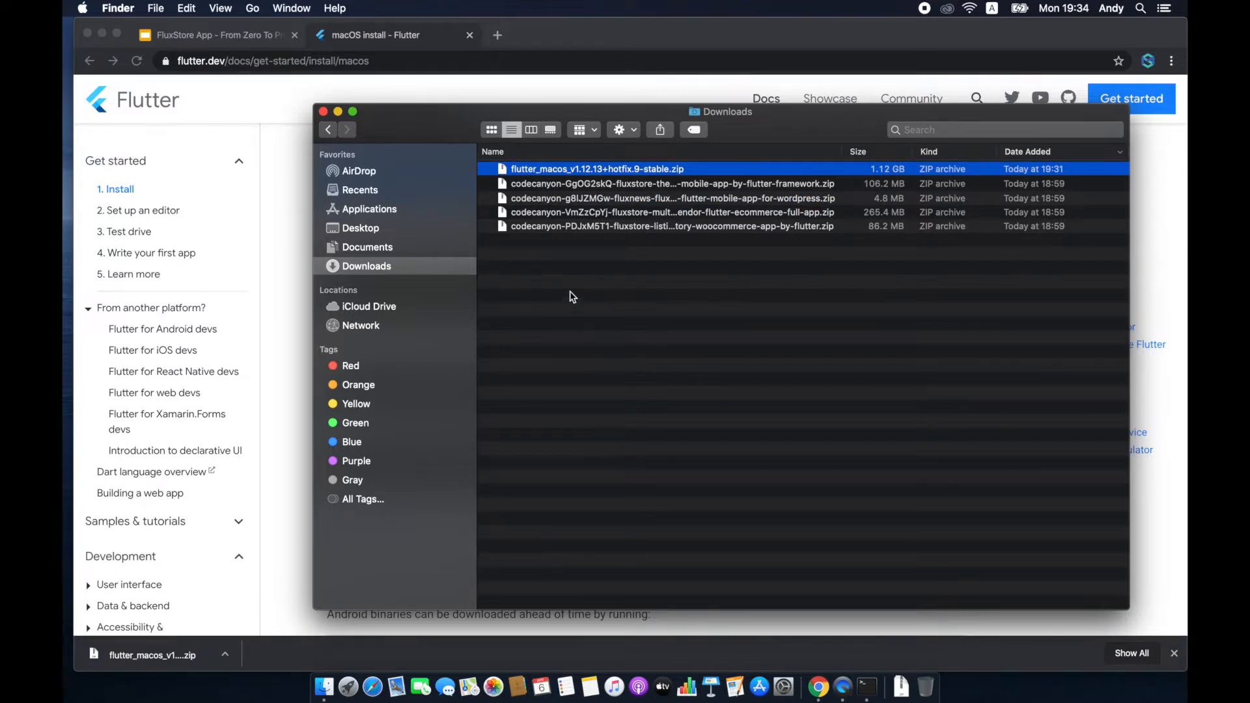
{"action": "left_click", "coordinate": [362, 209]}
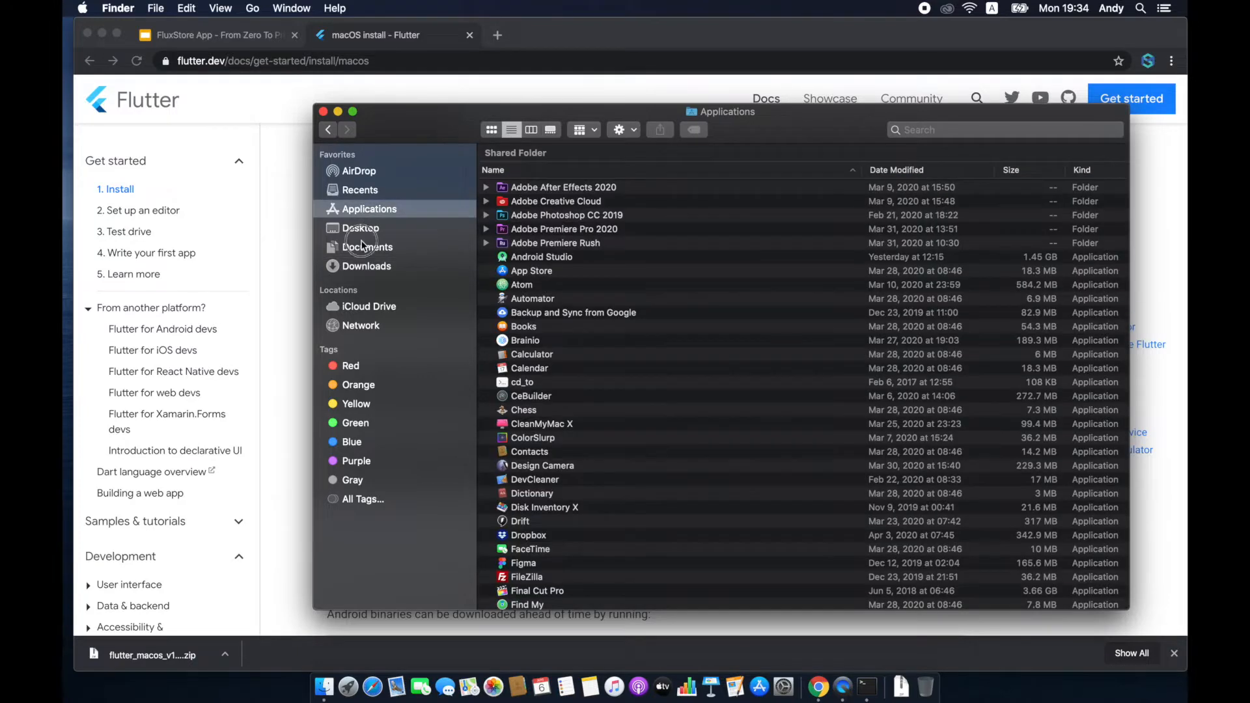
{"action": "left_click", "coordinate": [366, 249]}
{"action": "left_click", "coordinate": [531, 130]}
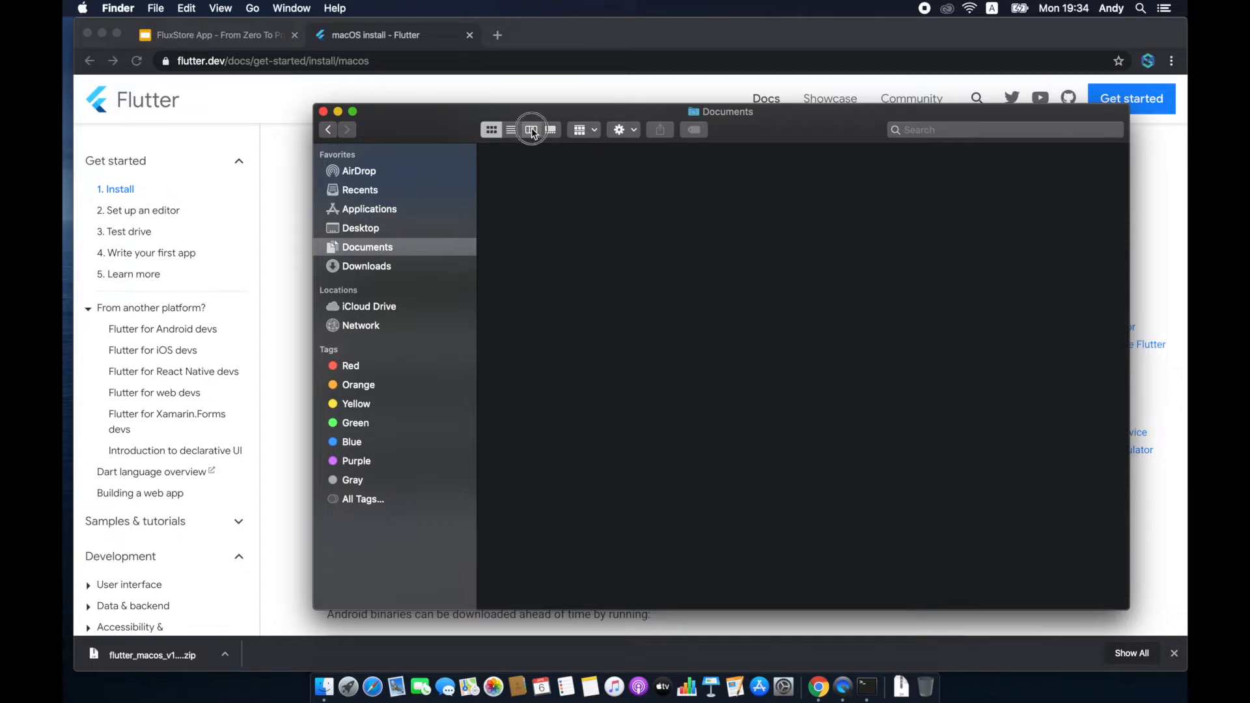
{"action": "left_click", "coordinate": [372, 272]}
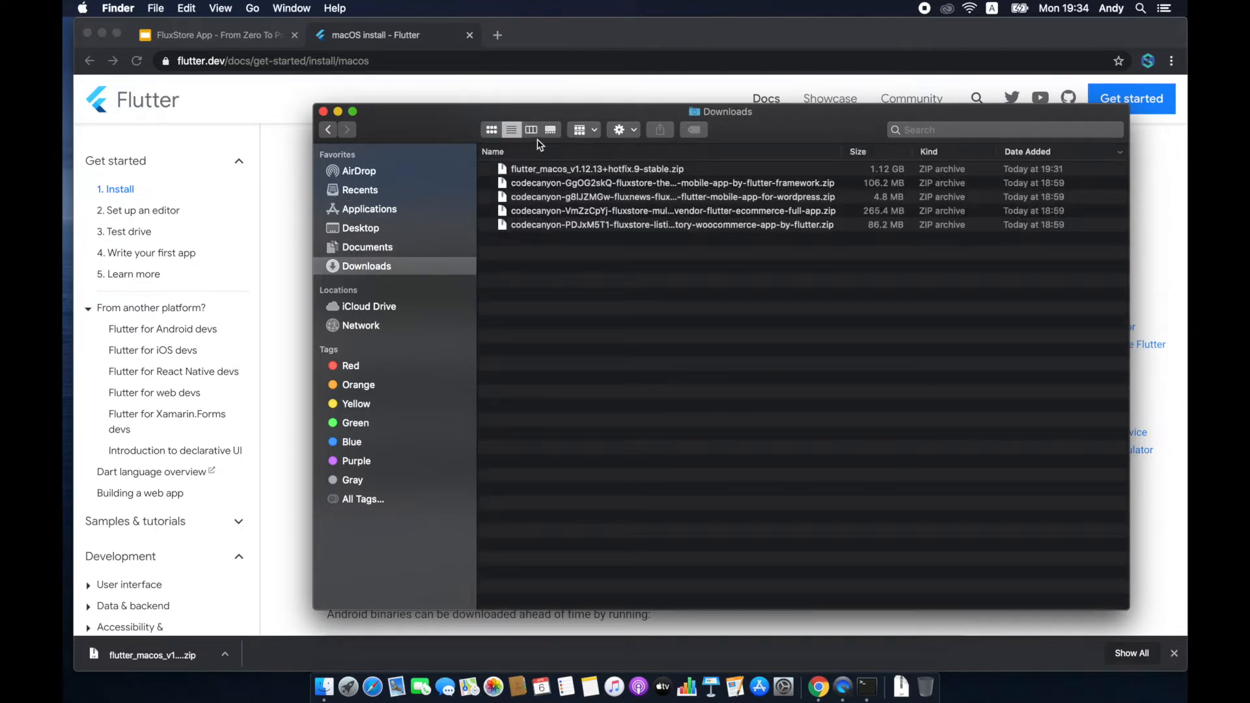
{"action": "left_click", "coordinate": [533, 132]}
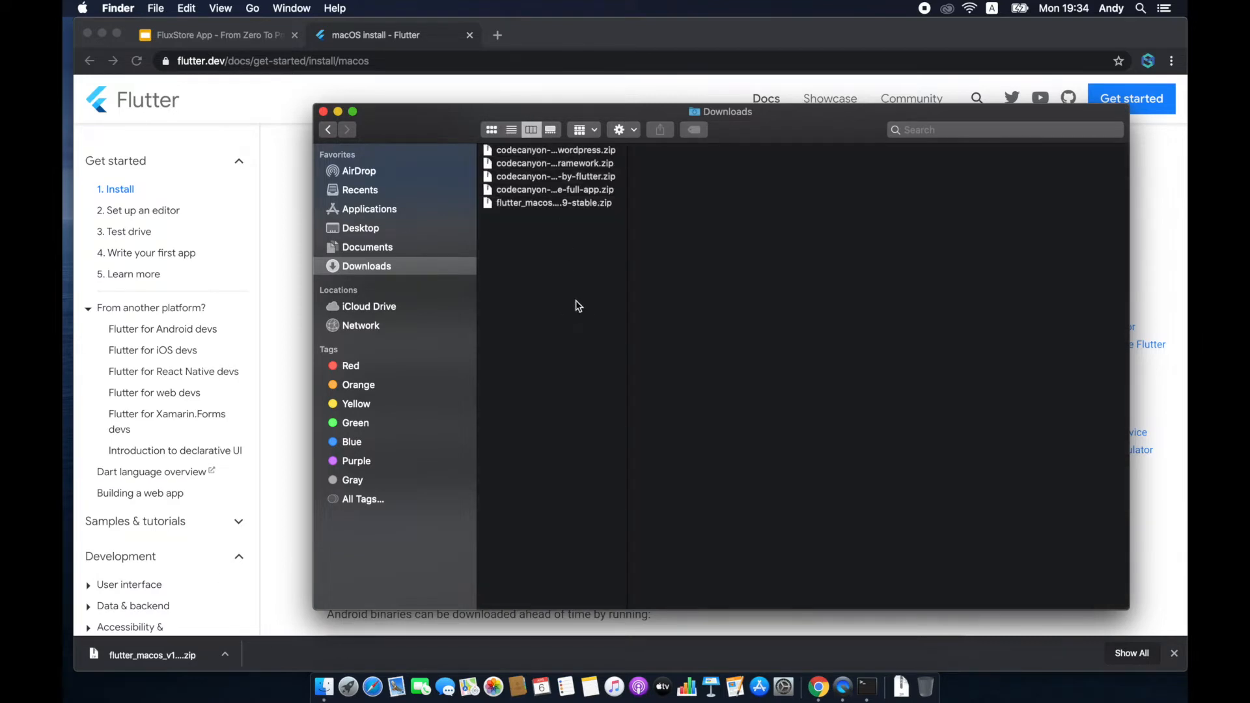
Show the Finder path bar and use it to open the user's home folder.
{"action": "left_click", "coordinate": [220, 8]}
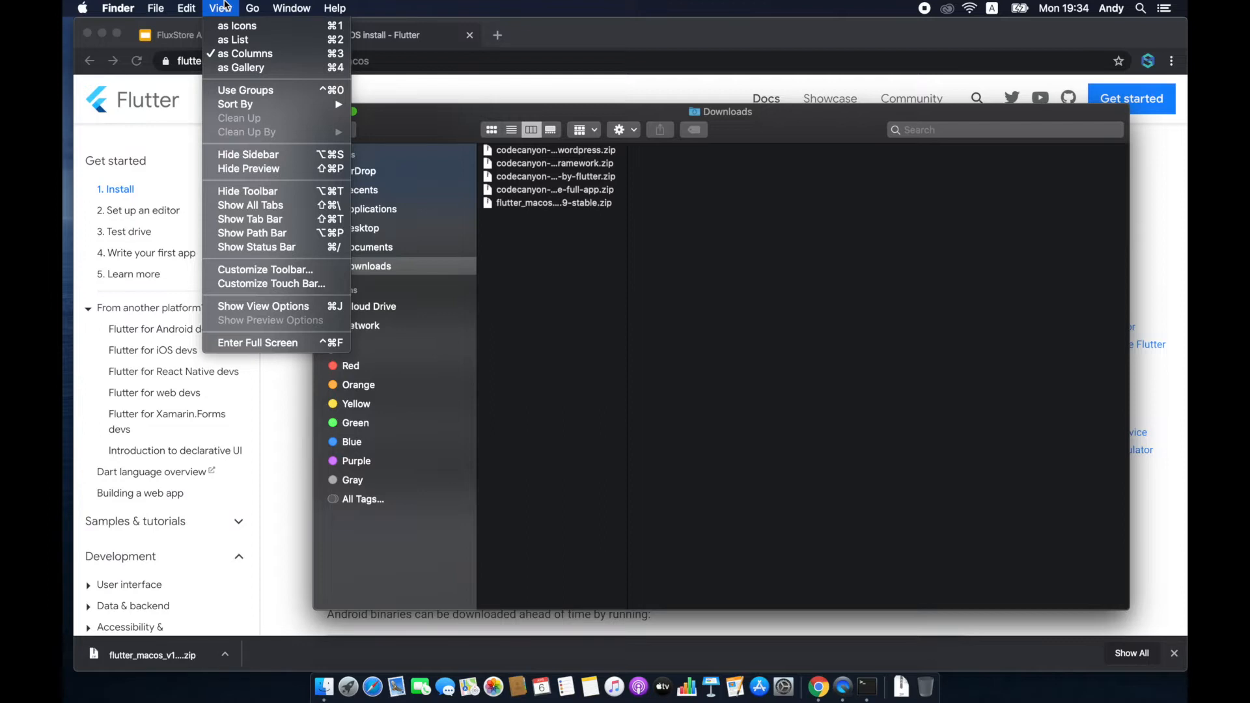
{"action": "left_click", "coordinate": [258, 235]}
{"action": "double_click", "coordinate": [635, 601]}
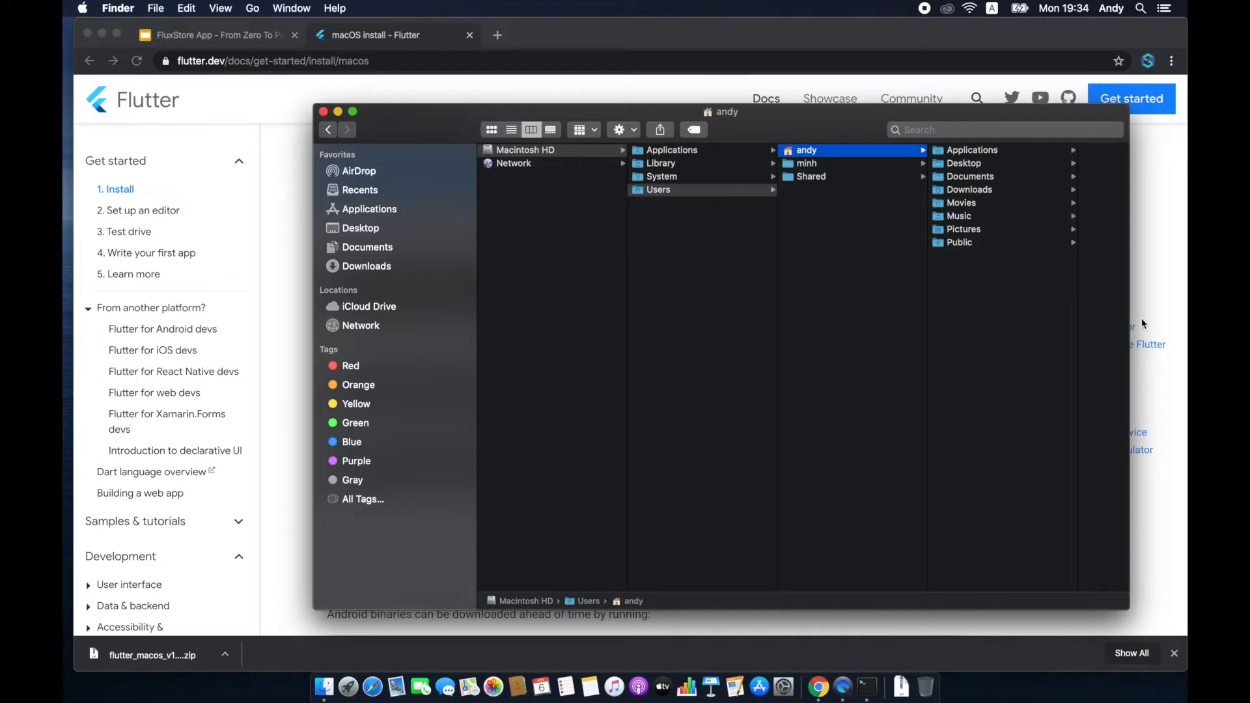
Create a new folder named flutter in the home folder.
{"action": "right_click", "coordinate": [959, 325]}
{"action": "left_click", "coordinate": [959, 324]}
{"action": "type", "text": "flutter"}
{"action": "key", "text": "Return"}
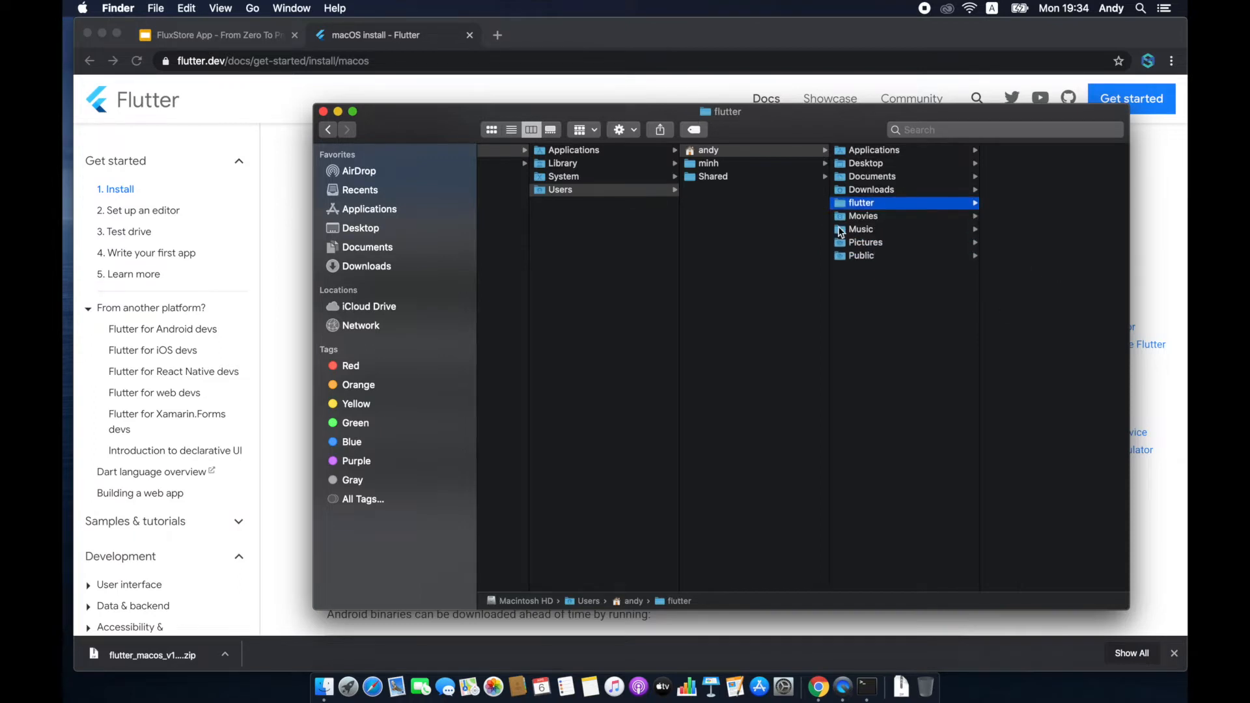
Copy the flutter_macos stable zip from Downloads, opened in a second Finder tab, into the new flutter folder.
{"action": "key", "text": "super+t"}
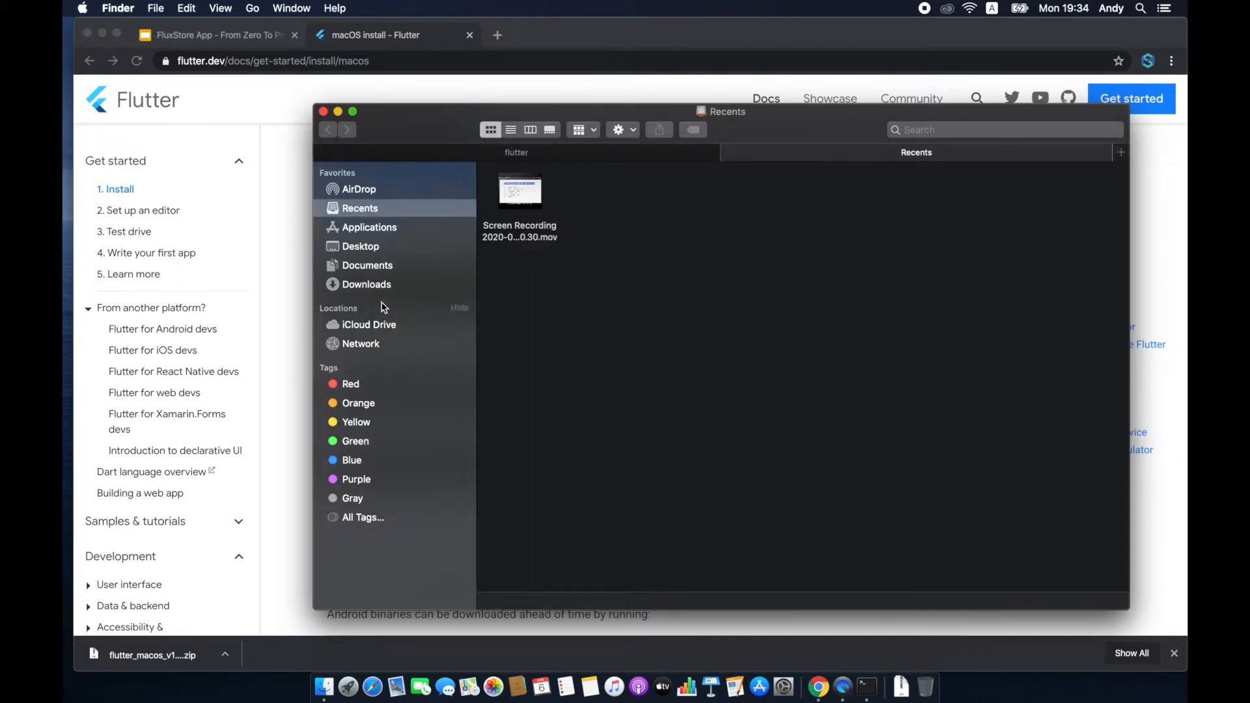
{"action": "left_click", "coordinate": [366, 285]}
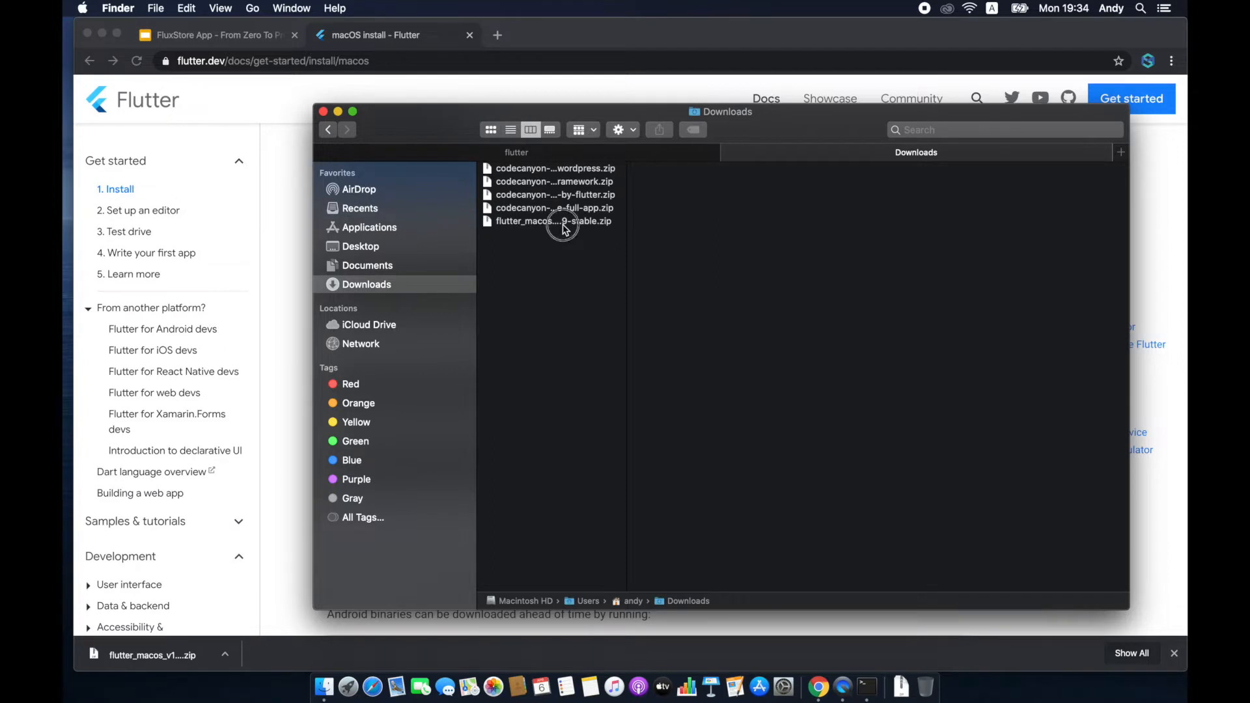
{"action": "left_click", "coordinate": [564, 224]}
{"action": "left_click", "coordinate": [651, 152]}
{"action": "left_click", "coordinate": [1026, 277]}
{"action": "key", "text": "super+v"}
{"action": "scroll", "coordinate": [1013, 292], "scroll_direction": "right", "scroll_amount": 1}
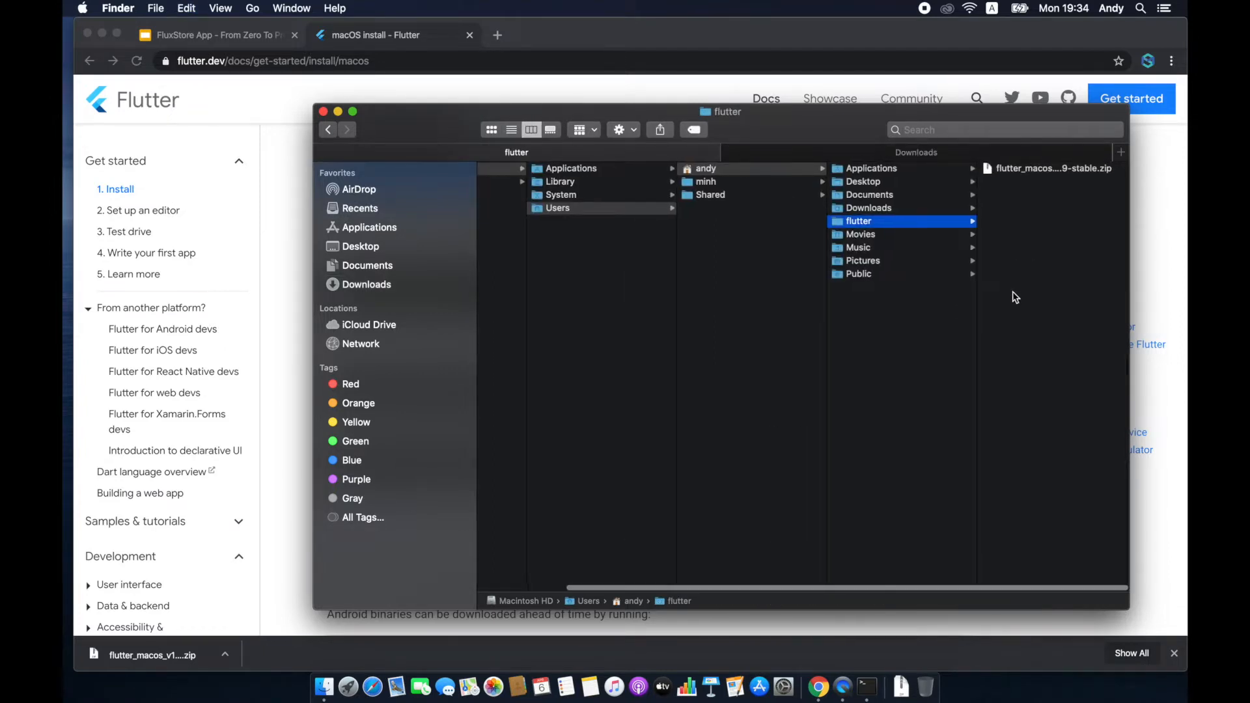
Extract the Flutter SDK zip inside the flutter folder, and remove the zip copy from that folder.
{"action": "left_click", "coordinate": [977, 171]}
{"action": "double_click", "coordinate": [880, 173]}
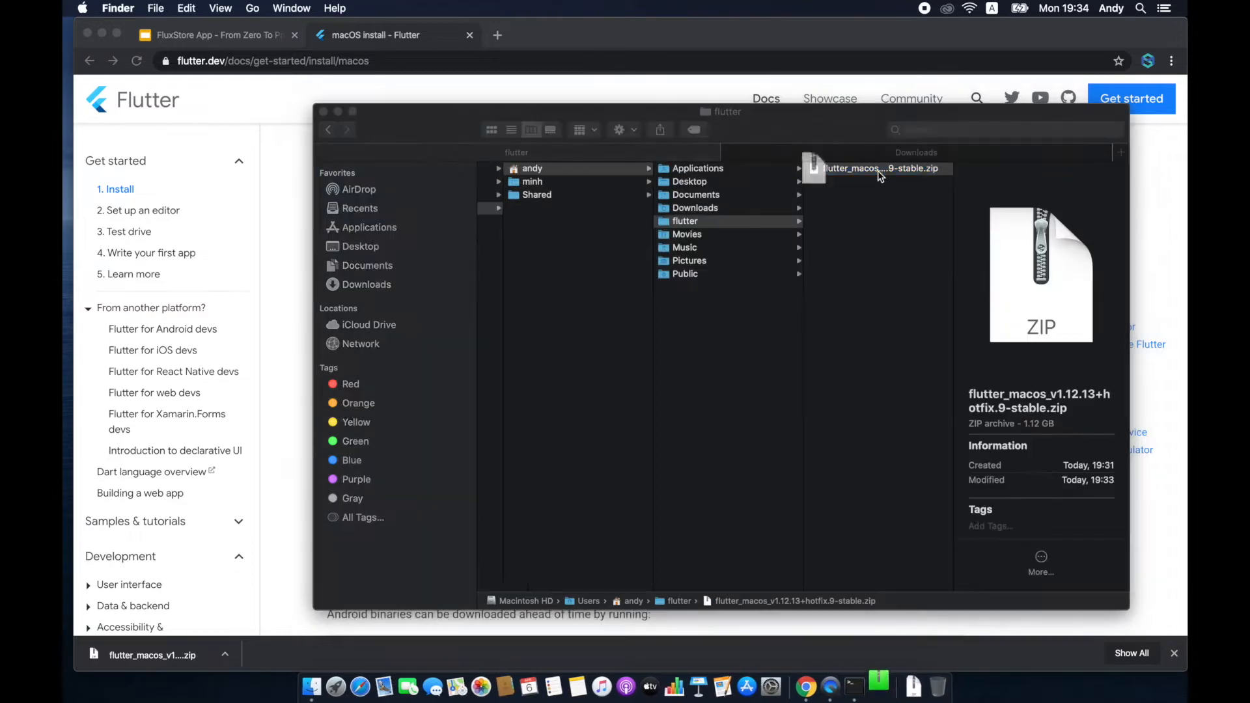
{"action": "left_click_drag", "start_coordinate": [693, 191], "coordinate": [666, 307]}
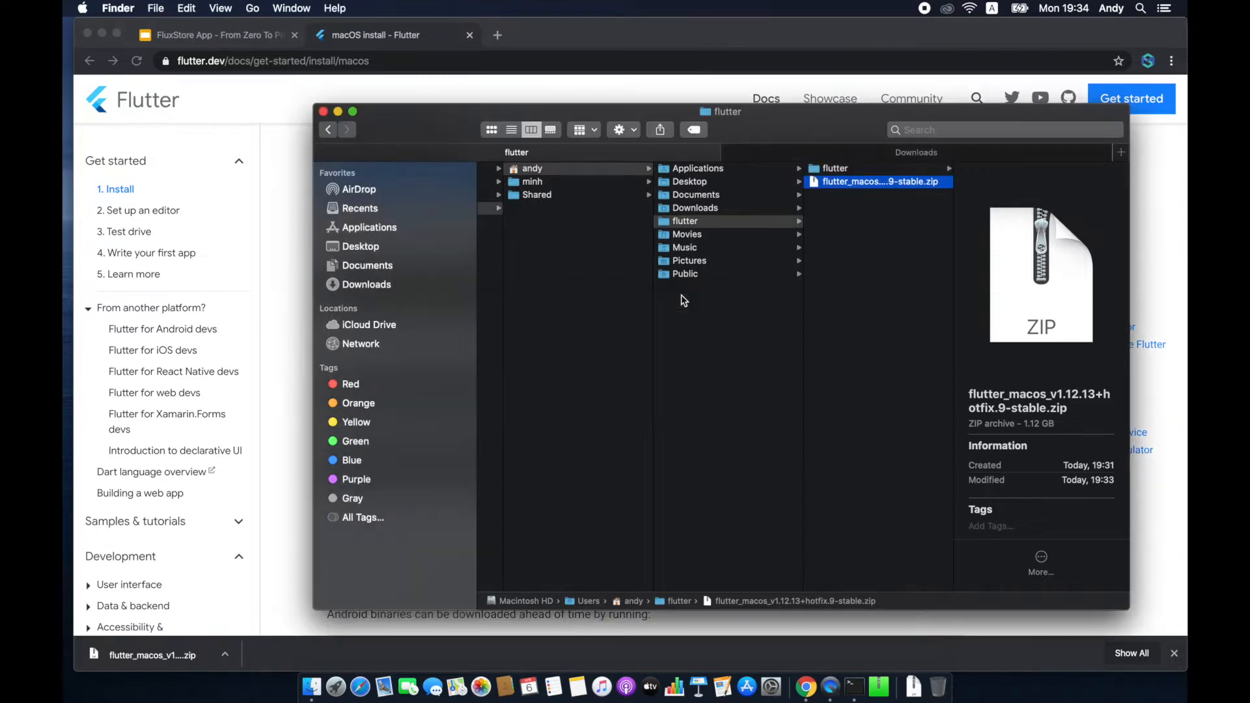
{"action": "left_click", "coordinate": [889, 203]}
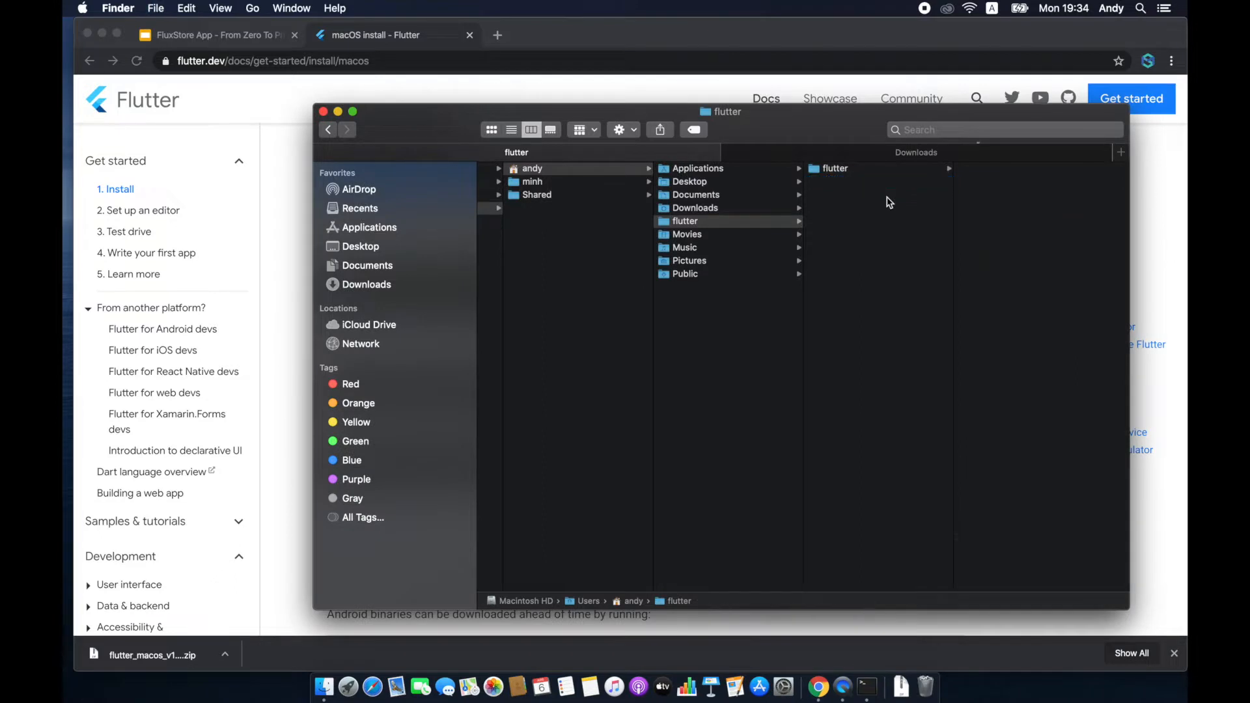
Check the contents of the extracted flutter folder and rename its outer parent folder to flutter_.
{"action": "left_click", "coordinate": [839, 172]}
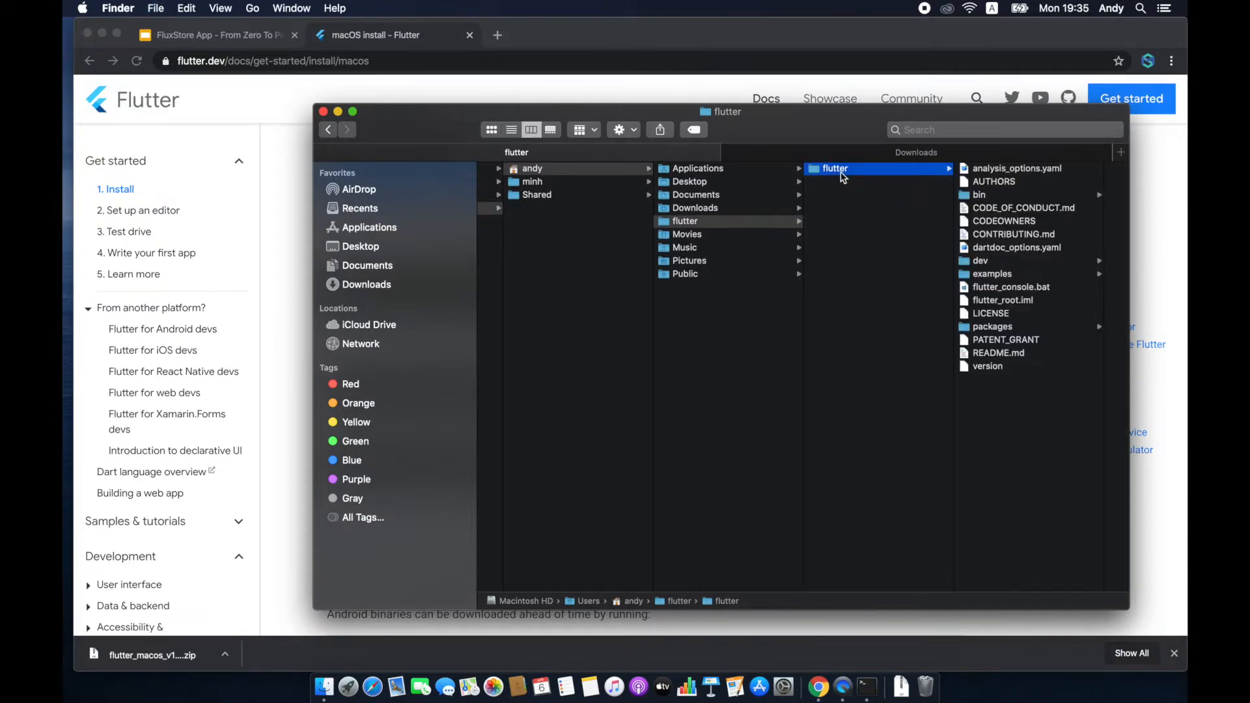
{"action": "left_click", "coordinate": [711, 223]}
{"action": "key", "text": "Return"}
{"action": "key", "text": "Right"}
{"action": "type", "text": "_"}
{"action": "key", "text": "Return"}
Move the extracted flutter folder directly into the home folder and delete the emptied flutter_ folder.
{"action": "left_click_drag", "start_coordinate": [833, 169], "coordinate": [663, 418]}
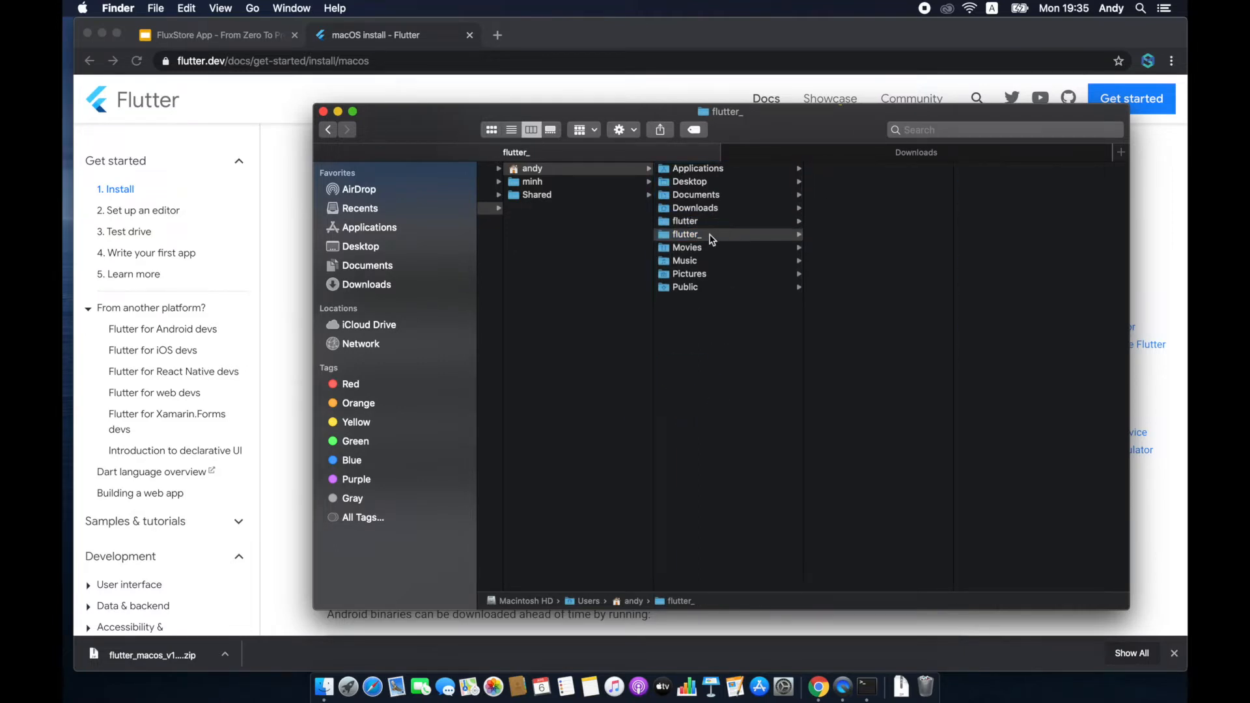
{"action": "left_click", "coordinate": [696, 221]}
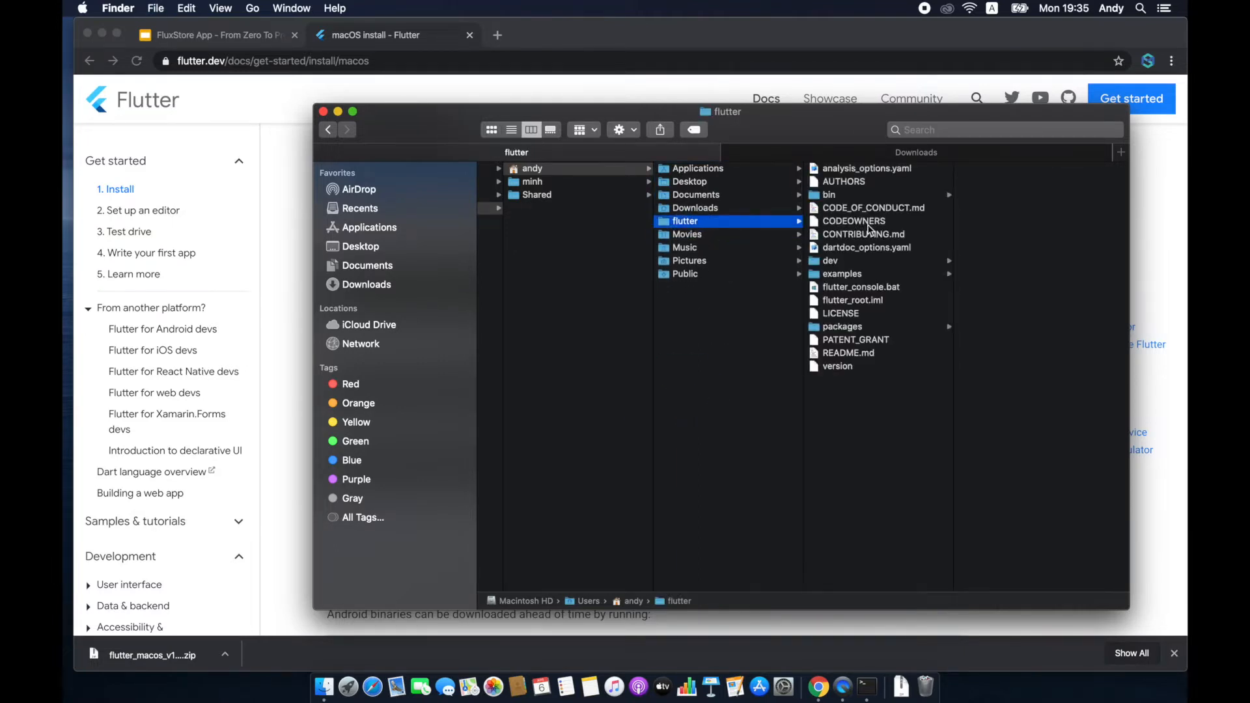
Examine the extracted flutter folder's contents and the install guide's instructions for adding the flutter tool to the path.
{"action": "left_click", "coordinate": [866, 182]}
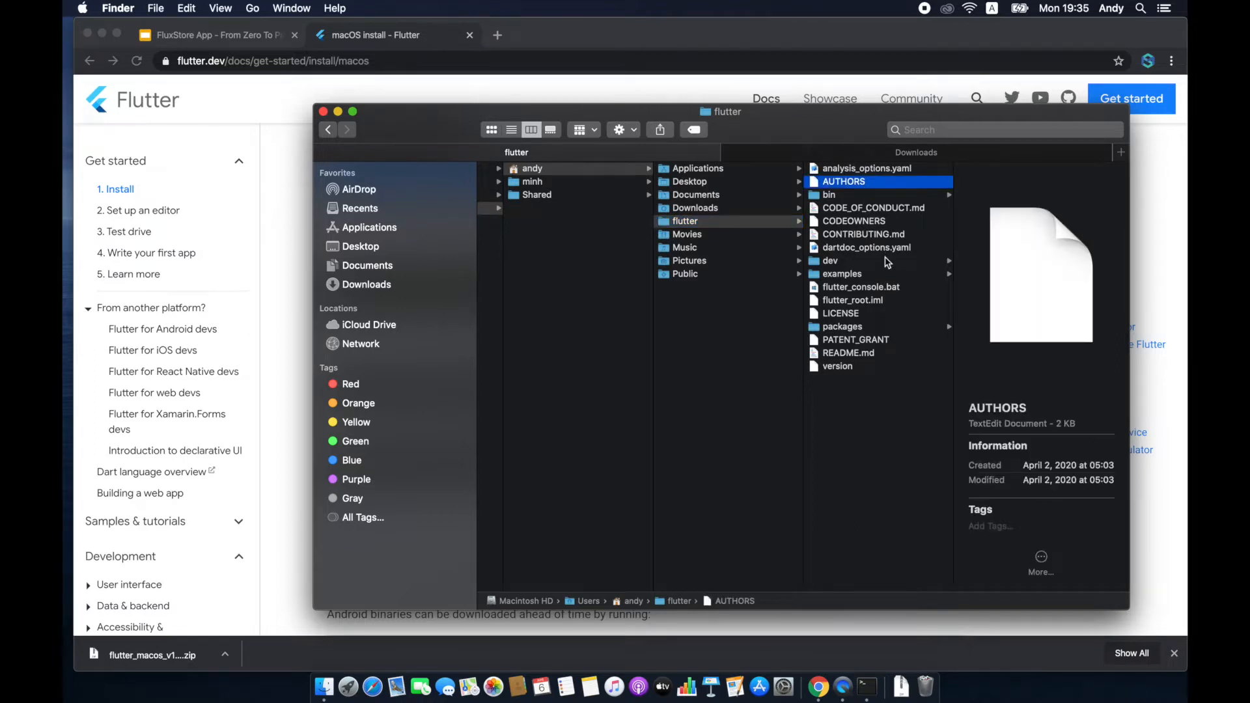
{"action": "left_click", "coordinate": [876, 470]}
{"action": "left_click", "coordinate": [271, 98]}
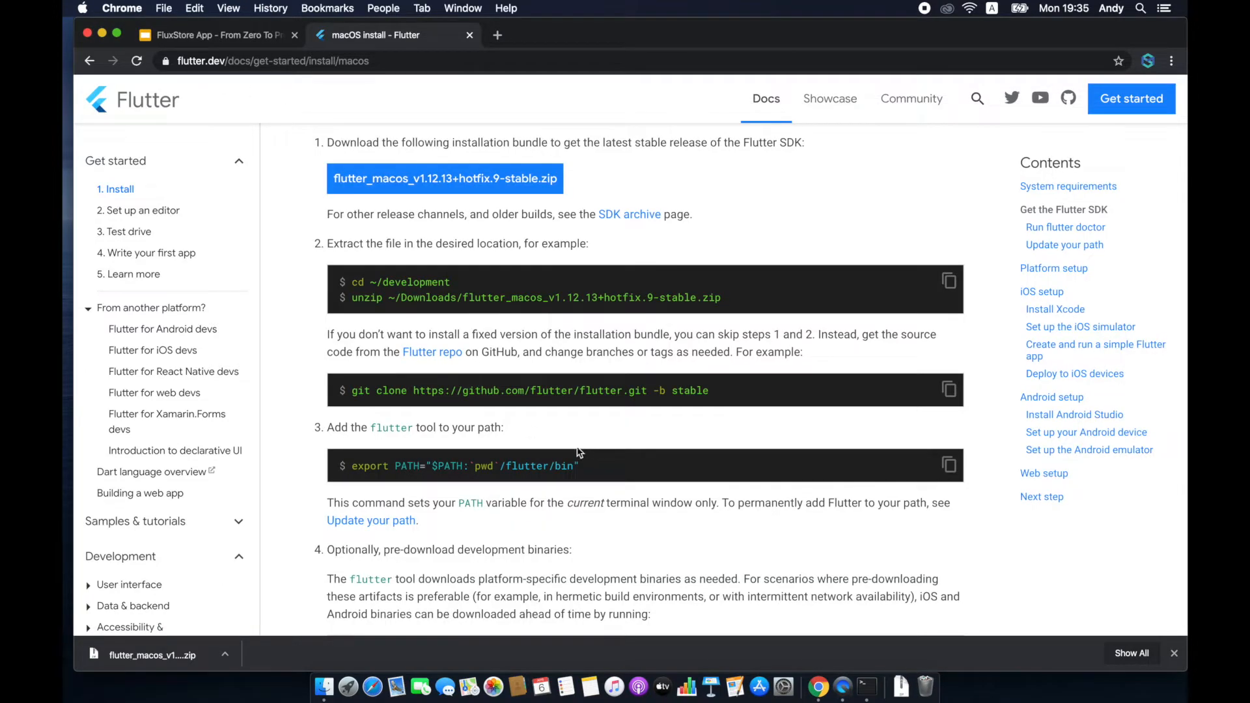
{"action": "scroll", "coordinate": [384, 415], "scroll_direction": "down", "scroll_amount": 3}
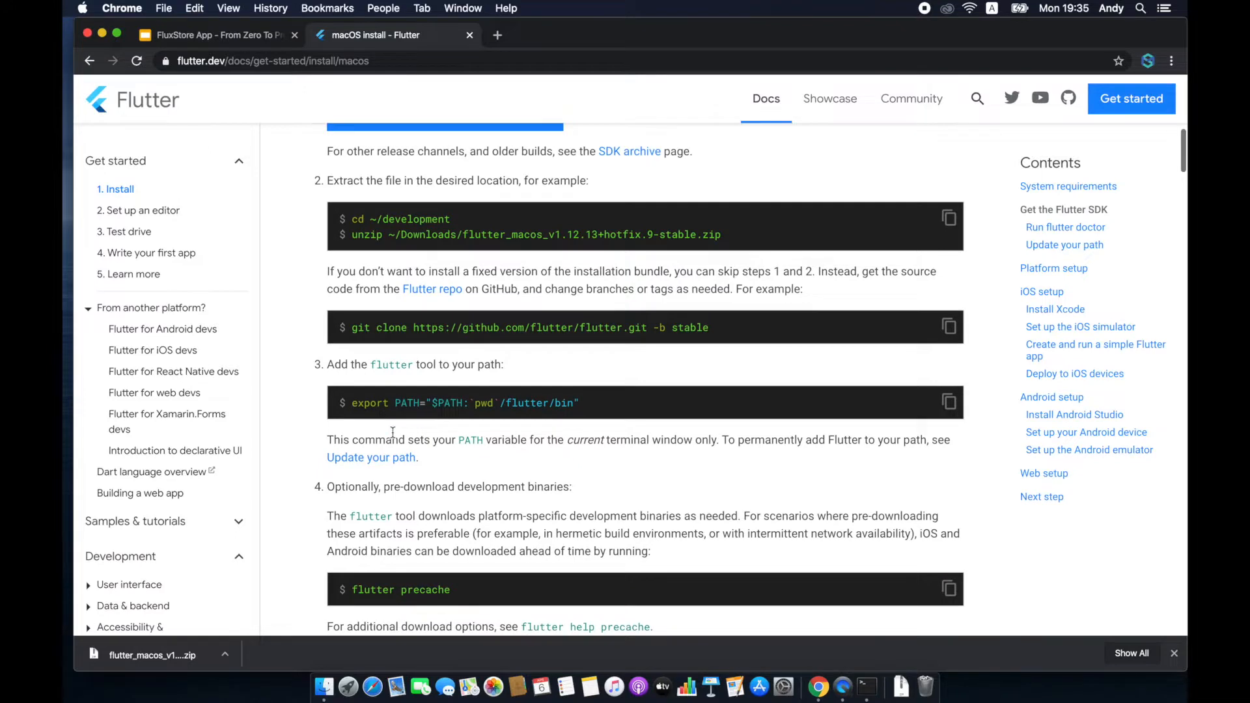
{"action": "double_click", "coordinate": [406, 403]}
{"action": "left_click", "coordinate": [802, 492]}
{"action": "scroll", "coordinate": [802, 491], "scroll_direction": "down", "scroll_amount": 7}
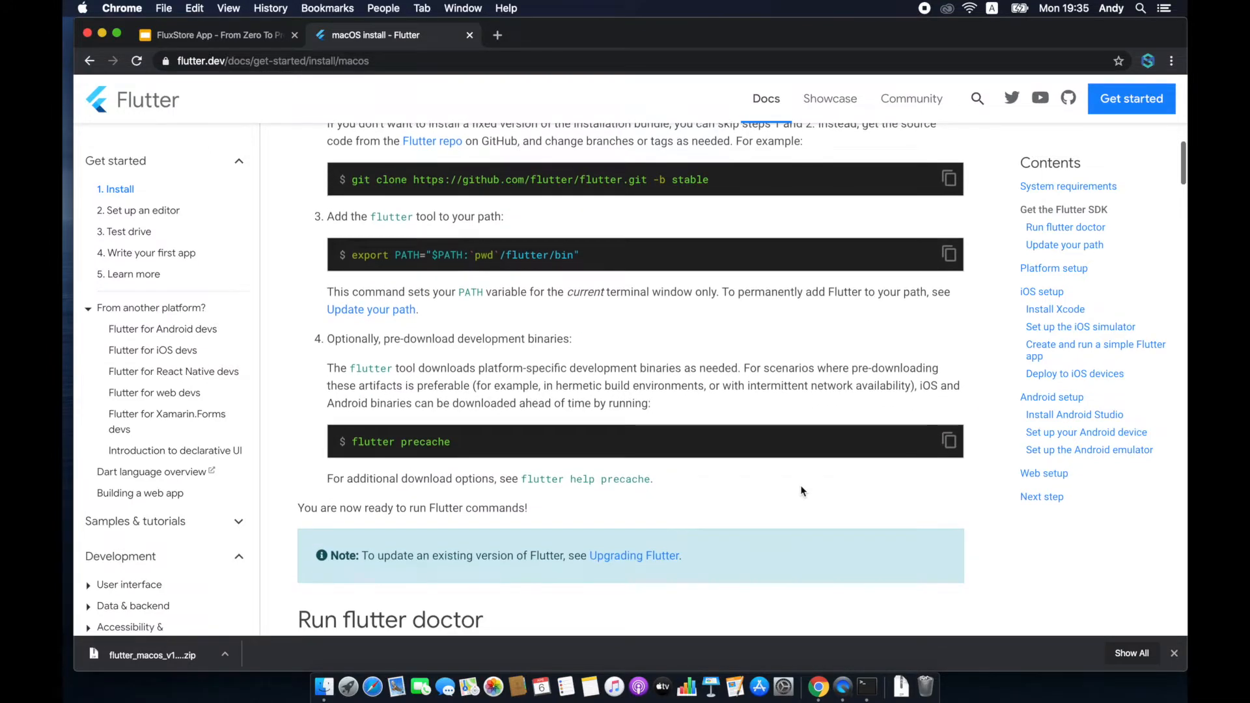
{"action": "scroll", "coordinate": [802, 492], "scroll_direction": "down", "scroll_amount": 1}
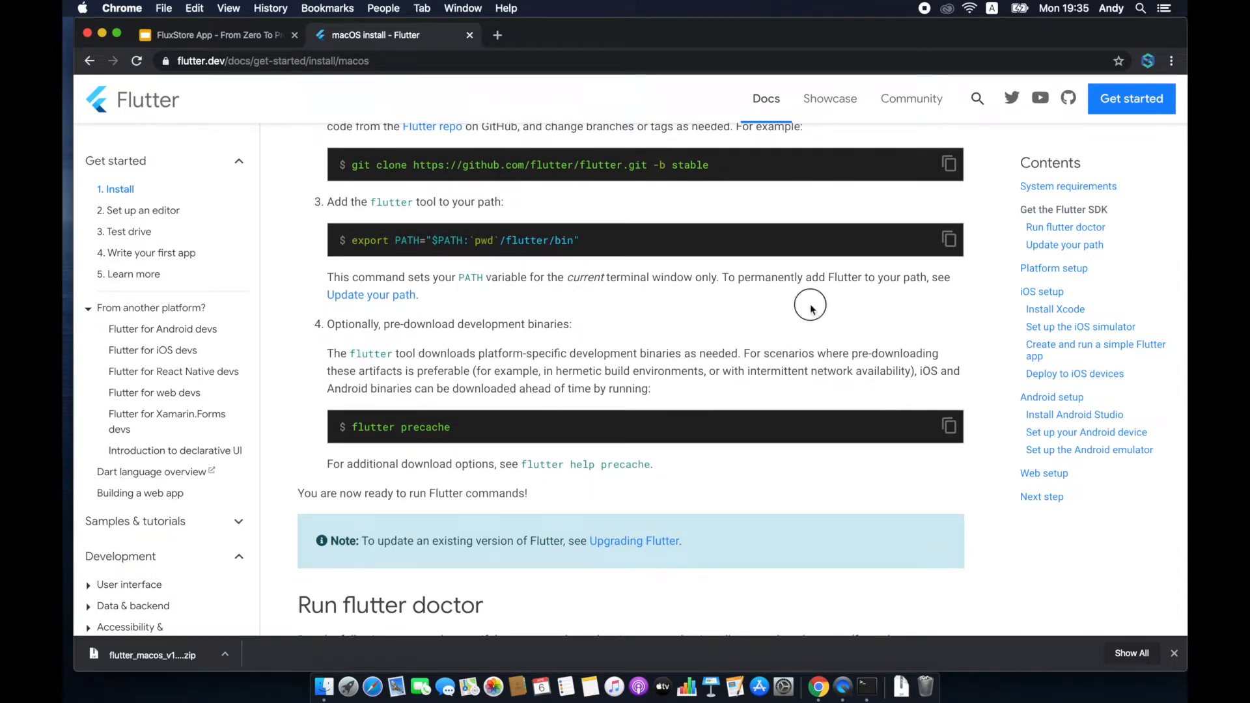
Open the guide's "Update your path" link in a new browser tab and read which shell file applies to macOS Catalina.
{"action": "left_click", "coordinate": [363, 297], "text": "super"}
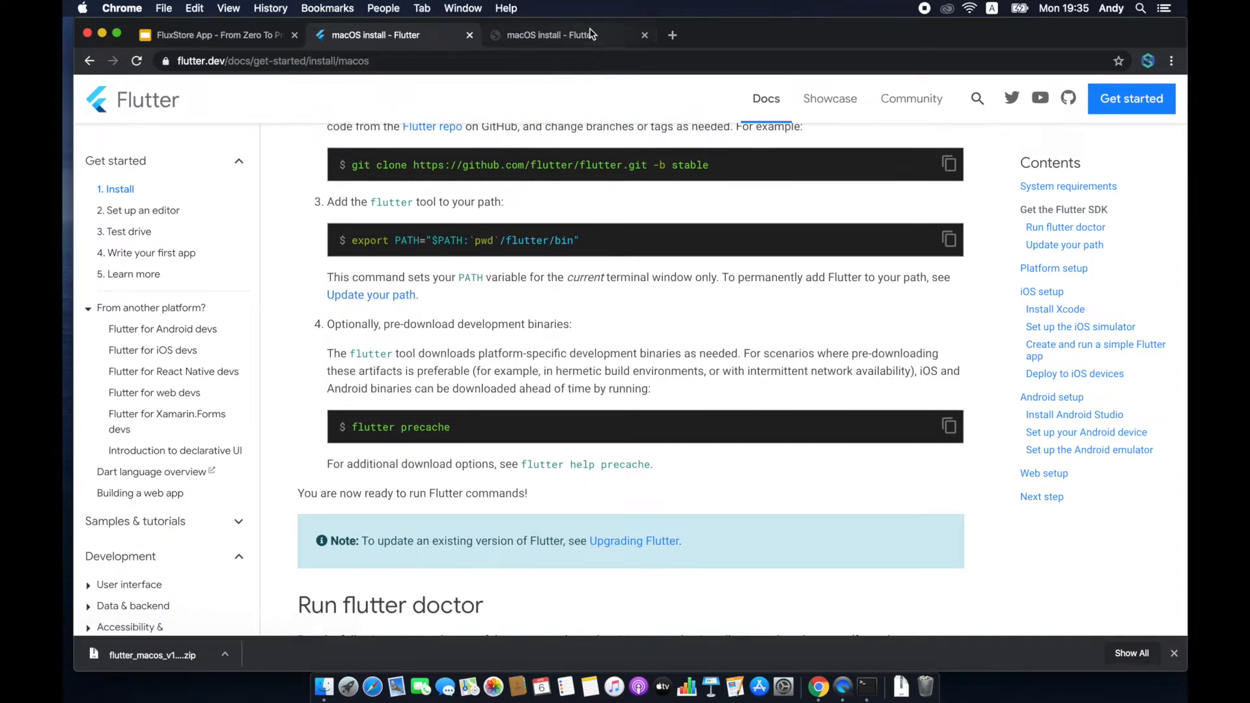
{"action": "key", "text": "ctrl+Tab"}
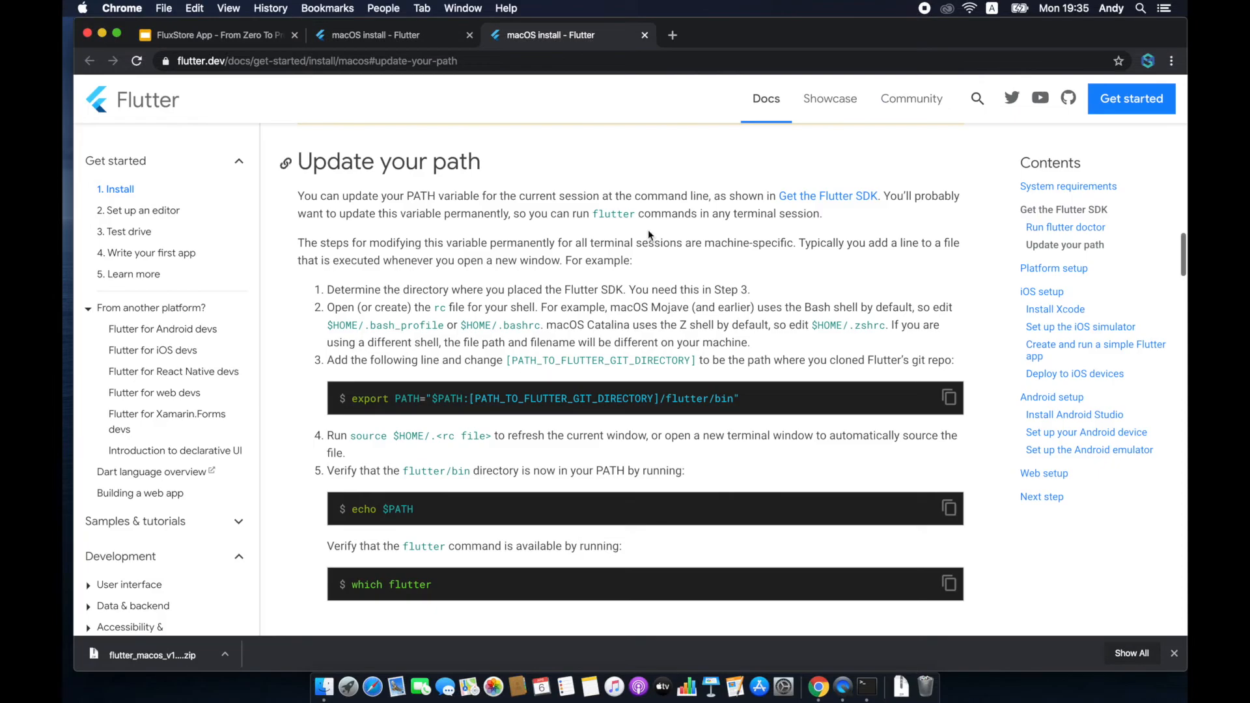
{"action": "left_click", "coordinate": [664, 308]}
{"action": "scroll", "coordinate": [684, 307], "scroll_direction": "down", "scroll_amount": 1}
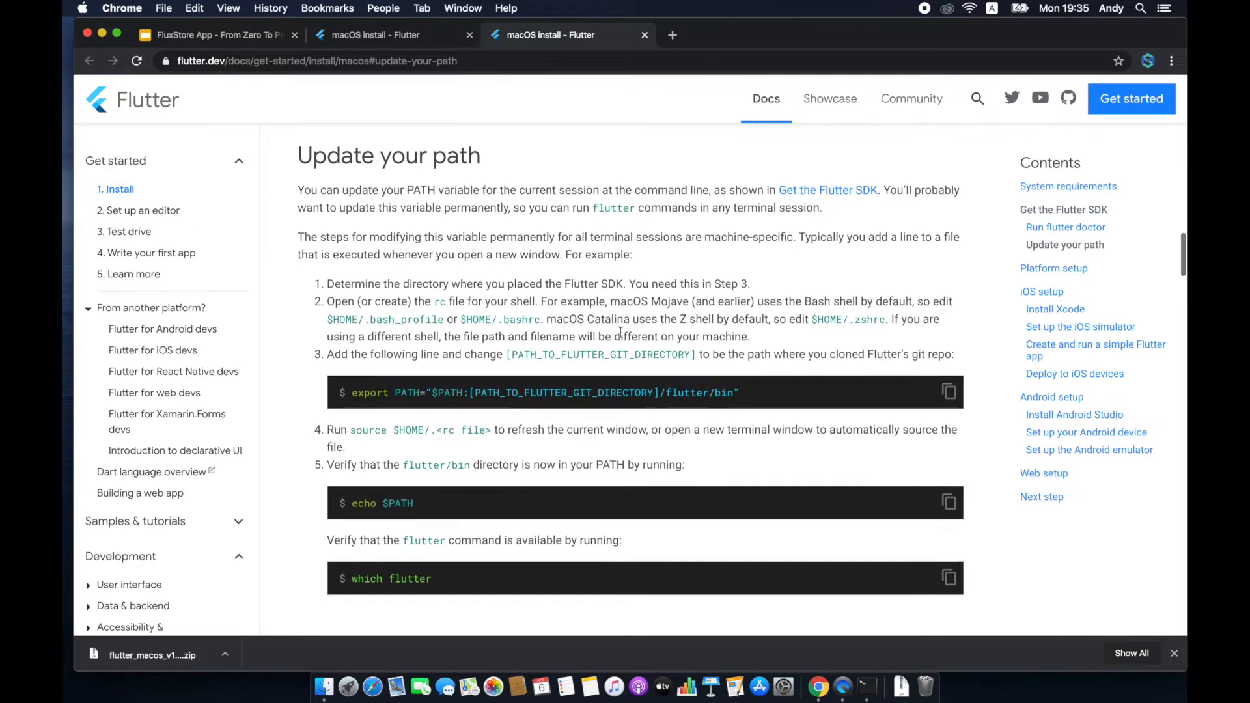
{"action": "left_click_drag", "start_coordinate": [548, 320], "coordinate": [618, 322]}
{"action": "scroll", "coordinate": [631, 326], "scroll_direction": "down", "scroll_amount": 1}
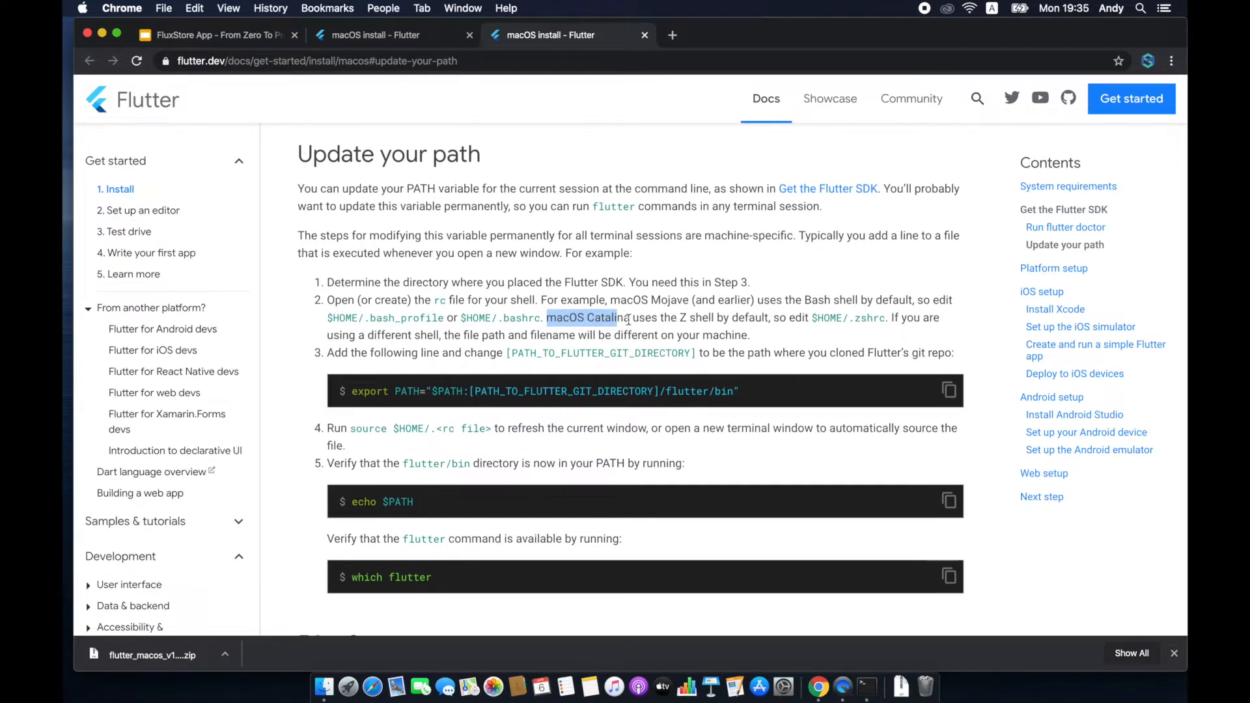
{"action": "left_click_drag", "start_coordinate": [461, 319], "coordinate": [540, 318]}
Copy the path $HOME/.zshrc from the guide and open that file with vim in Terminal.
{"action": "left_click_drag", "start_coordinate": [812, 318], "coordinate": [885, 320]}
{"action": "key", "text": "super+Tab"}
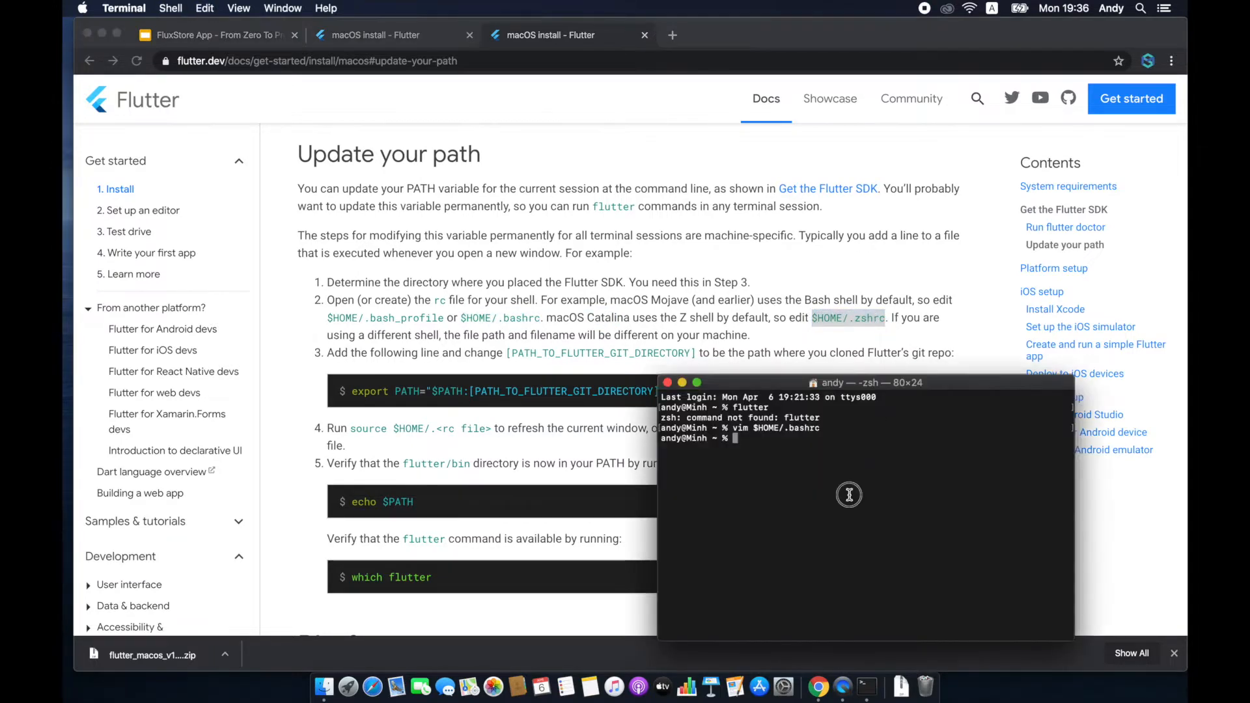
{"action": "type", "text": "vim $HOME/.zshrc"}
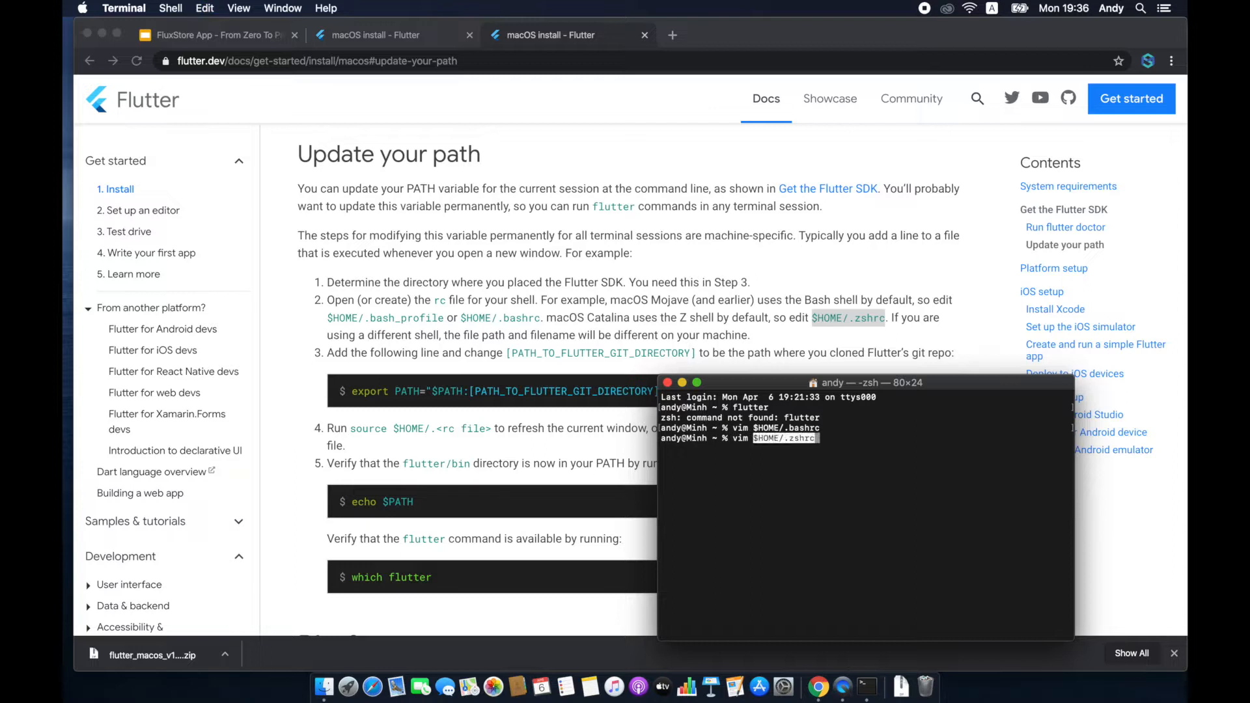
{"action": "key", "text": "Return"}
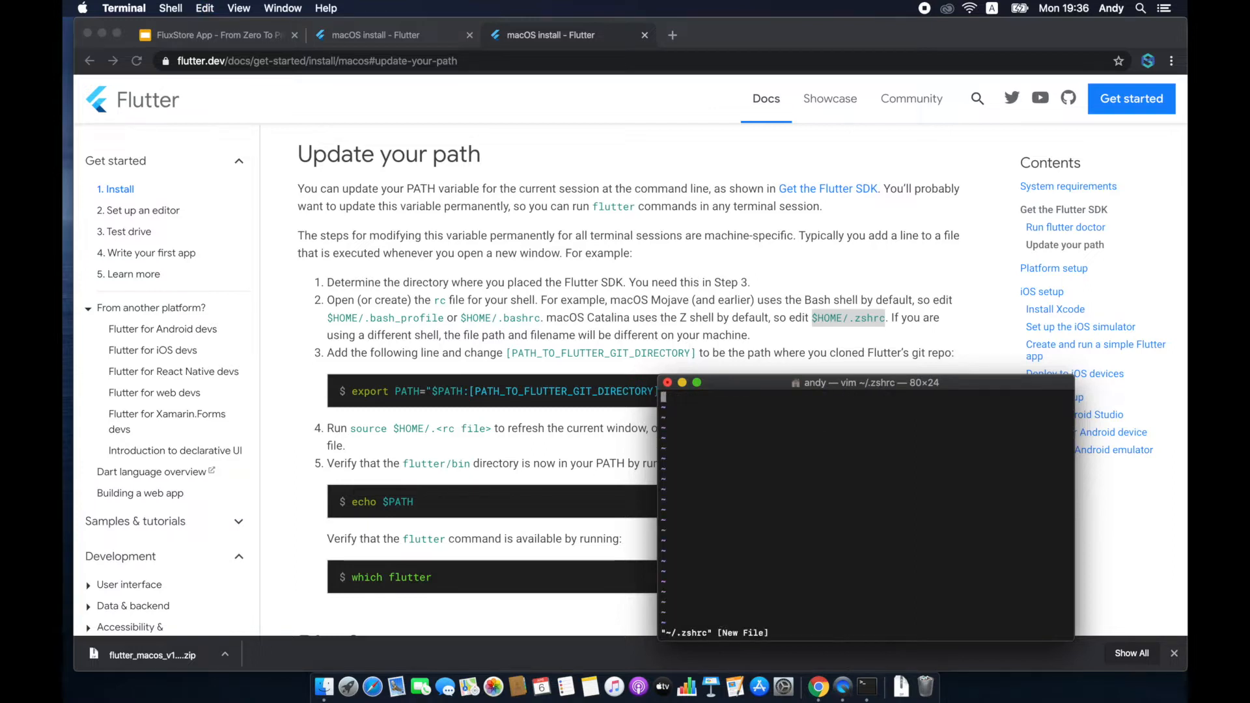
Insert the guide's line export PATH="$PATH:[PATH_TO_FLUTTER_GIT_DIRECTORY]/flutter/bin" into .zshrc below an empty first line.
{"action": "key", "text": "i"}
{"action": "key", "text": "Return"}
{"action": "left_click", "coordinate": [494, 449]}
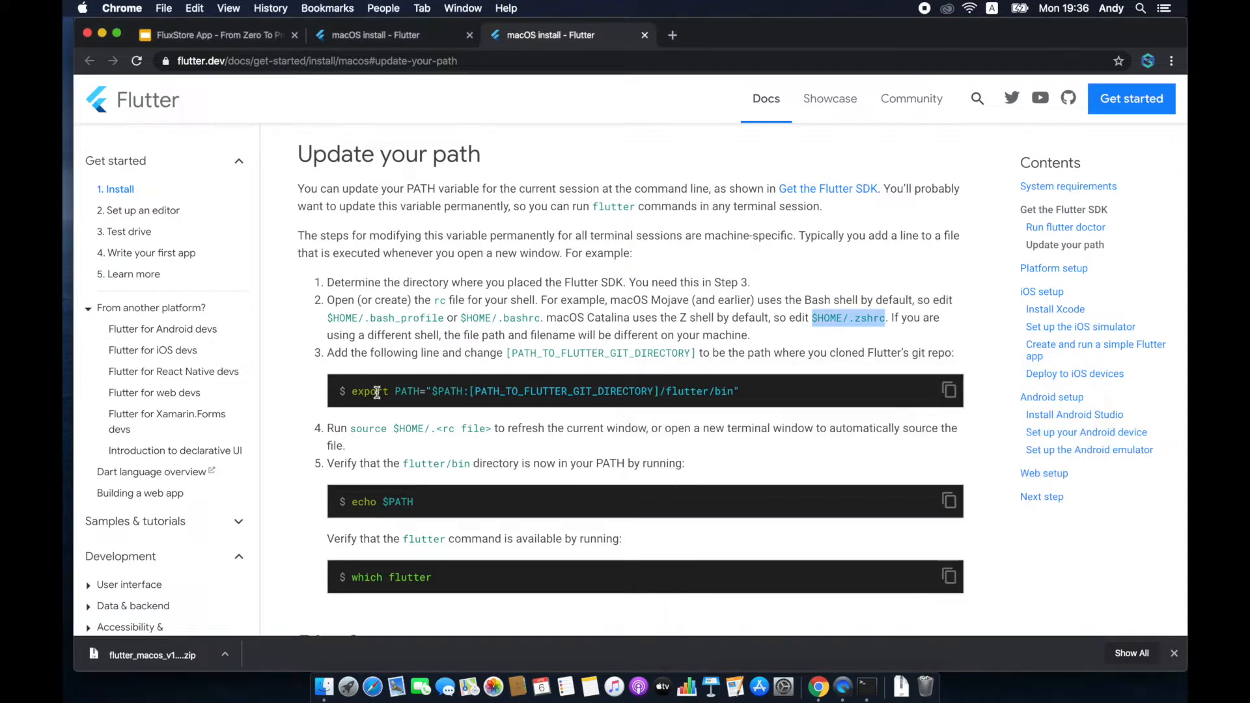
{"action": "left_click_drag", "start_coordinate": [352, 390], "coordinate": [440, 389]}
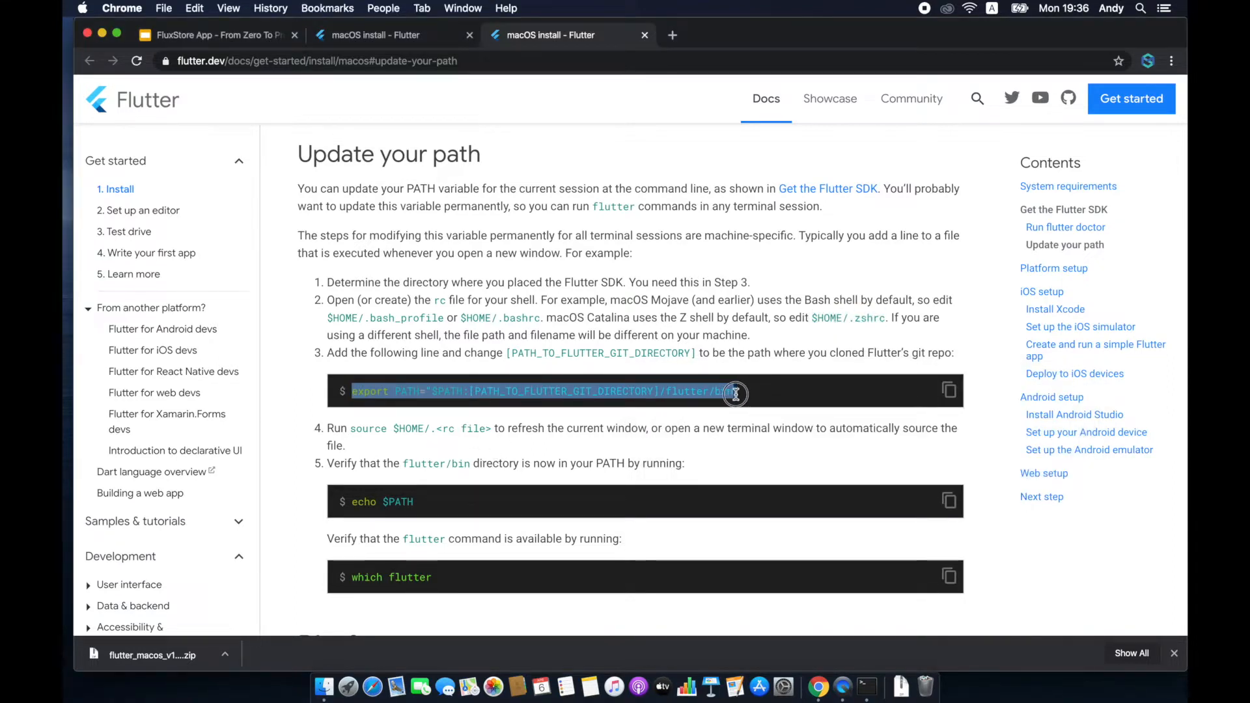
{"action": "key", "text": "super+Tab"}
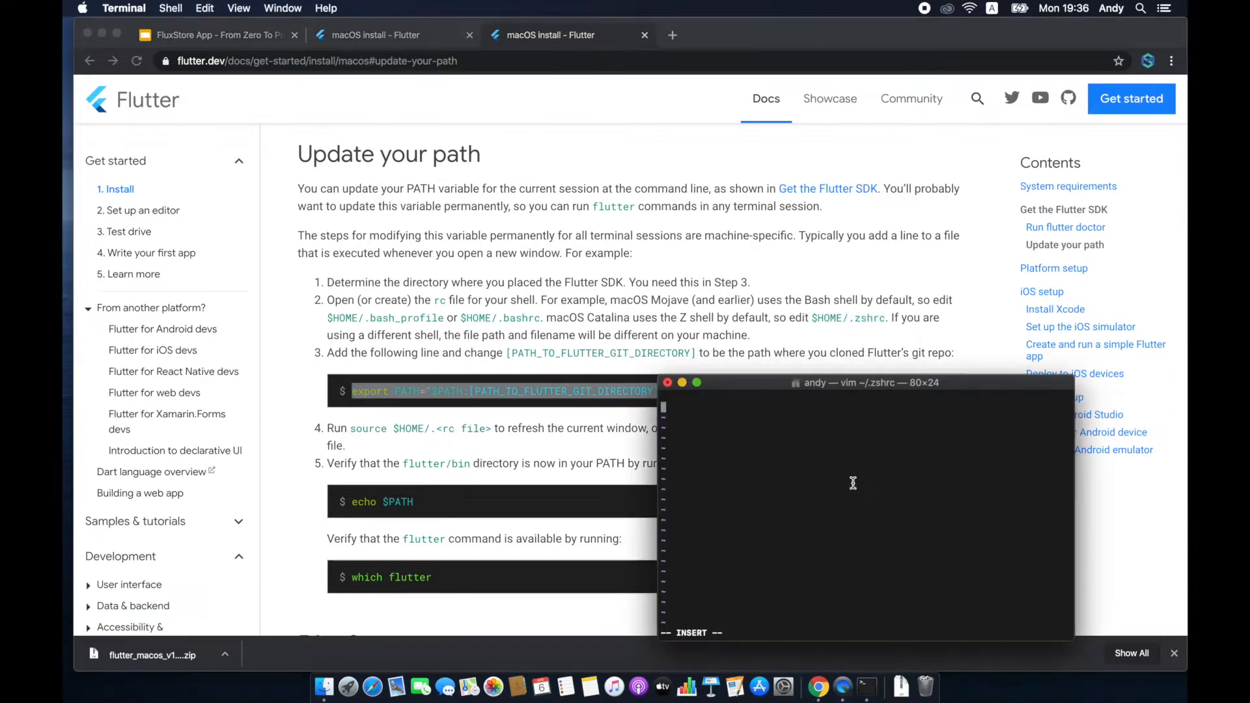
{"action": "type", "text": "export PATH=\"$PATH:[PATH_TO_FLUTTER_GIT_DIRECTORY]/flutter/bin\""}
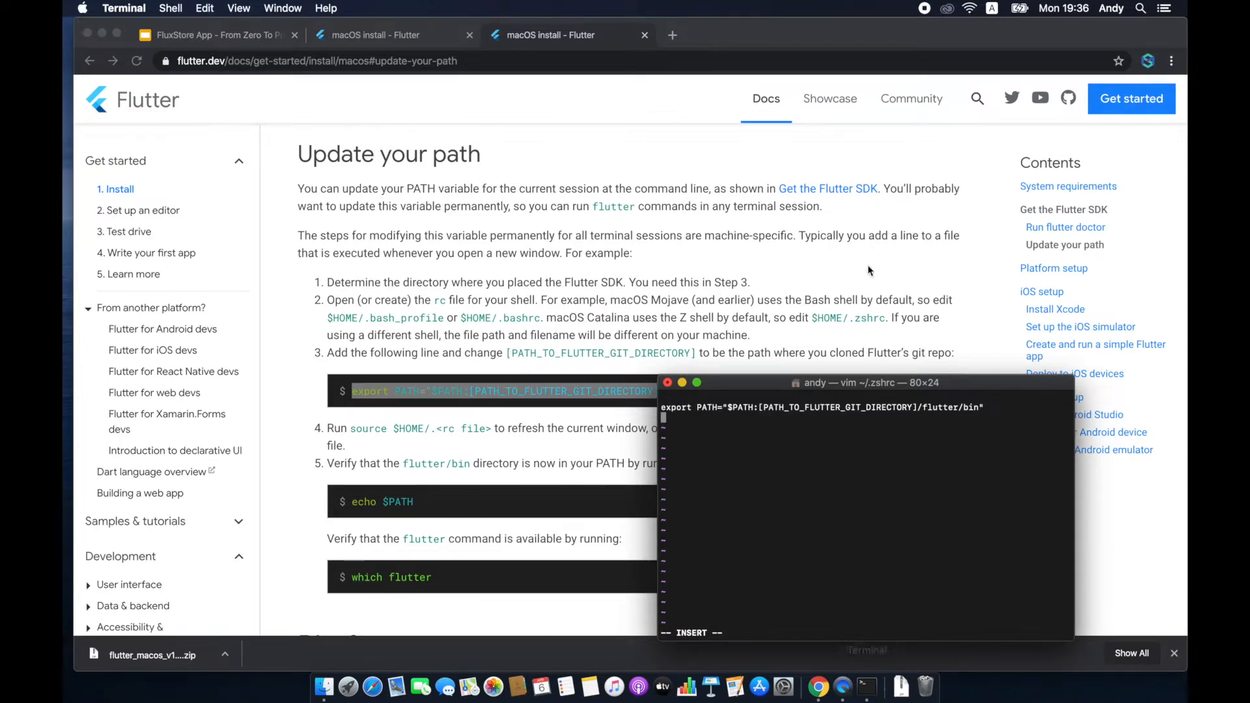
Bring up the Finder window, move and shrink it so the flutter folder's path shows above Terminal, and return to vim.
{"action": "key", "text": "super+Tab"}
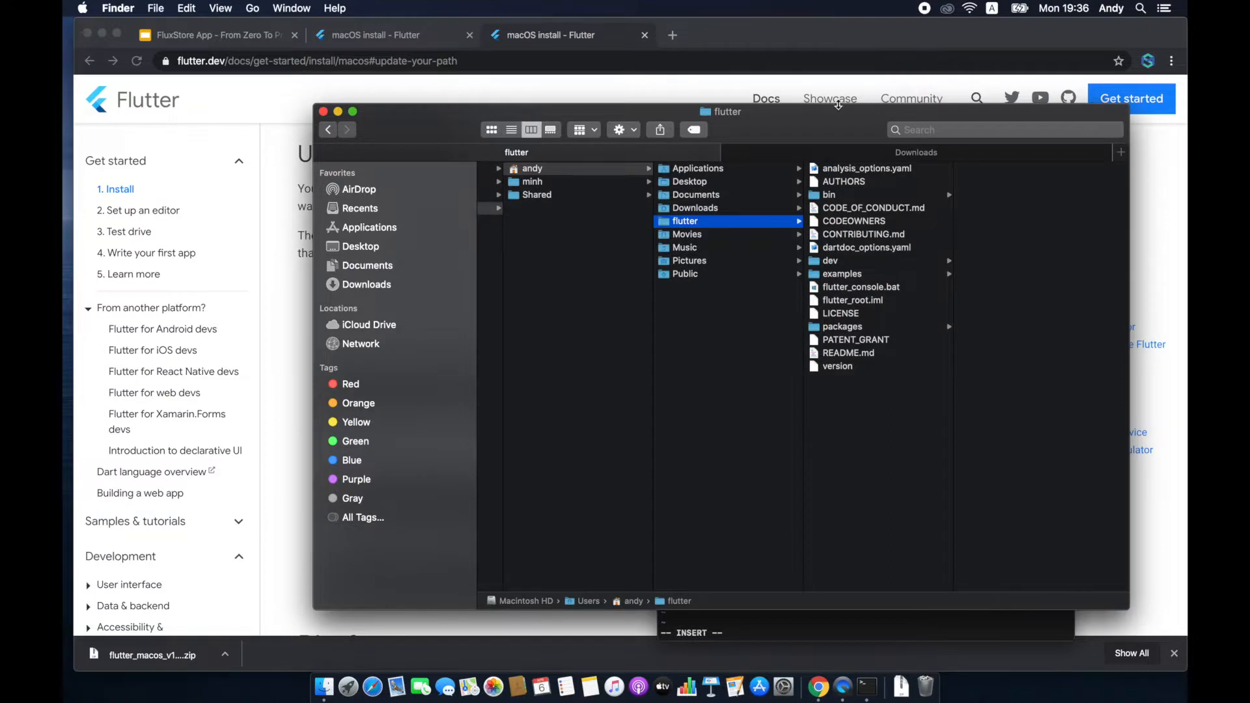
{"action": "left_click_drag", "start_coordinate": [837, 103], "coordinate": [656, 60]}
{"action": "left_click_drag", "start_coordinate": [947, 567], "coordinate": [1023, 386]}
{"action": "left_click", "coordinate": [958, 496]}
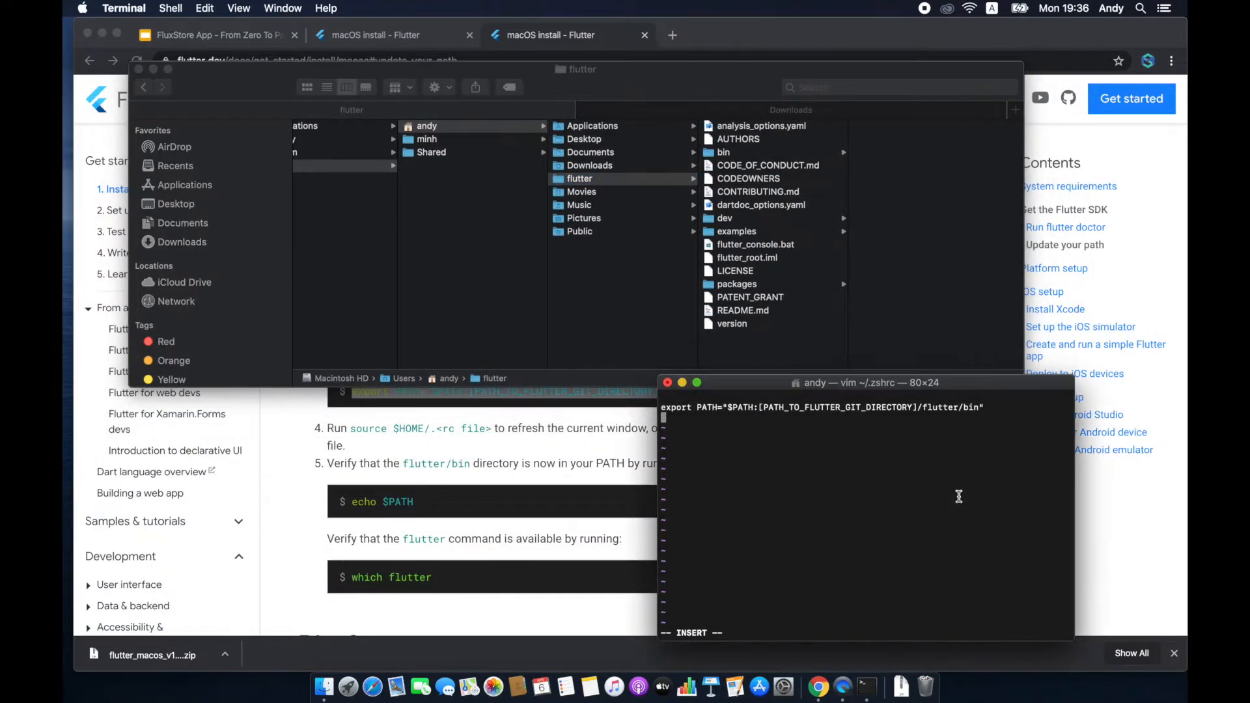
Replace the [PATH_TO_FLUTTER_GIT_DIRECTORY] placeholder in the export line with the absolute path of the account's home folder under /Users.
{"action": "double_click", "coordinate": [810, 410]}
{"action": "key", "text": "Up"}
{"action": "key", "text": "End"}
{"action": "key", "text": "Left"}
{"action": "key", "text": "Left"}
{"action": "key", "text": "Left"}
{"action": "key", "text": "Left"}
{"action": "key", "text": "Left"}
{"action": "key", "text": "Left"}
{"action": "key", "text": "Left"}
{"action": "key", "text": "Left"}
{"action": "key", "text": "Left"}
{"action": "key", "text": "Left"}
{"action": "key", "text": "Left"}
{"action": "key", "text": "Left"}
{"action": "key", "text": "BackSpace"}
{"action": "key", "text": "BackSpace"}
{"action": "key", "text": "BackSpace"}
{"action": "key", "text": "BackSpace"}
{"action": "key", "text": "BackSpace"}
{"action": "key", "text": "BackSpace"}
{"action": "key", "text": "BackSpace"}
{"action": "key", "text": "BackSpace"}
{"action": "key", "text": "BackSpace"}
{"action": "key", "text": "BackSpace"}
{"action": "key", "text": "BackSpace"}
{"action": "key", "text": "BackSpace"}
{"action": "key", "text": "BackSpace"}
{"action": "key", "text": "BackSpace"}
{"action": "key", "text": "BackSpace"}
{"action": "key", "text": "BackSpace"}
{"action": "key", "text": "BackSpace"}
{"action": "key", "text": "BackSpace"}
{"action": "key", "text": "BackSpace"}
{"action": "key", "text": "BackSpace"}
{"action": "key", "text": "BackSpace"}
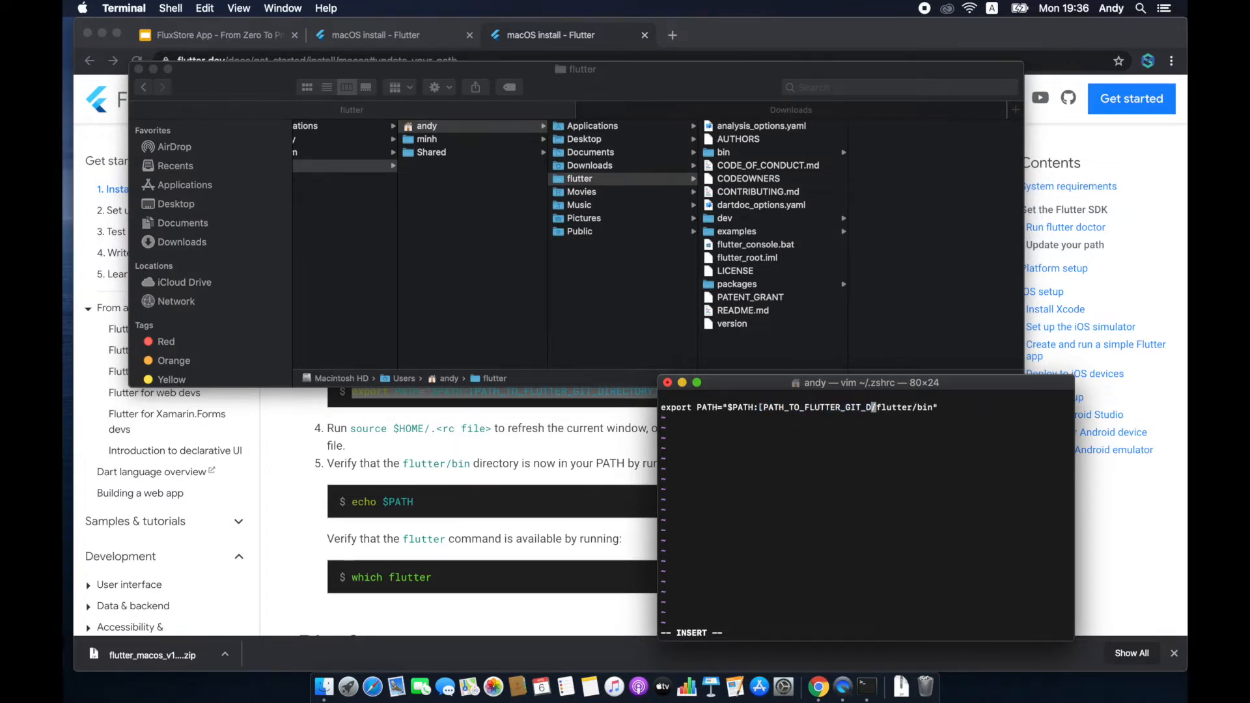
{"action": "key", "text": "BackSpace"}
{"action": "key", "text": "BackSpace"}
{"action": "key", "text": "BackSpace"}
{"action": "key", "text": "BackSpace"}
{"action": "key", "text": "BackSpace"}
{"action": "key", "text": "BackSpace"}
{"action": "key", "text": "BackSpace"}
{"action": "key", "text": "BackSpace"}
{"action": "key", "text": "BackSpace"}
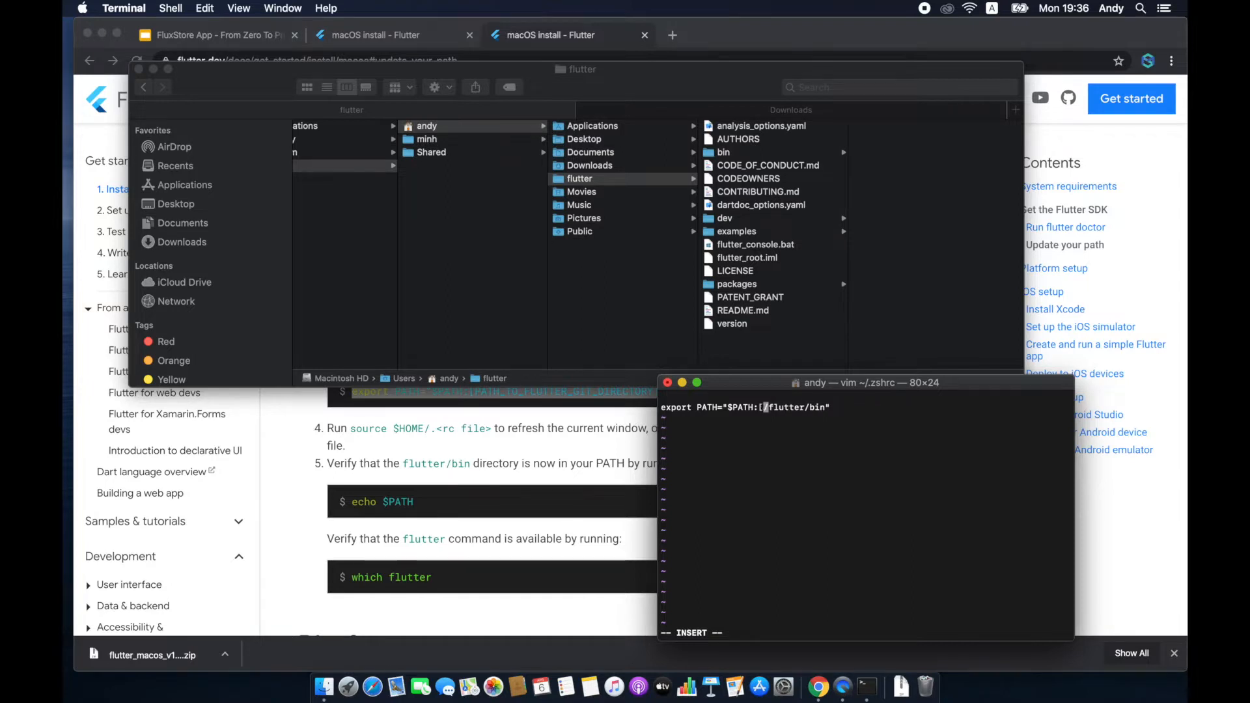
{"action": "type", "text": "Users/andy"}
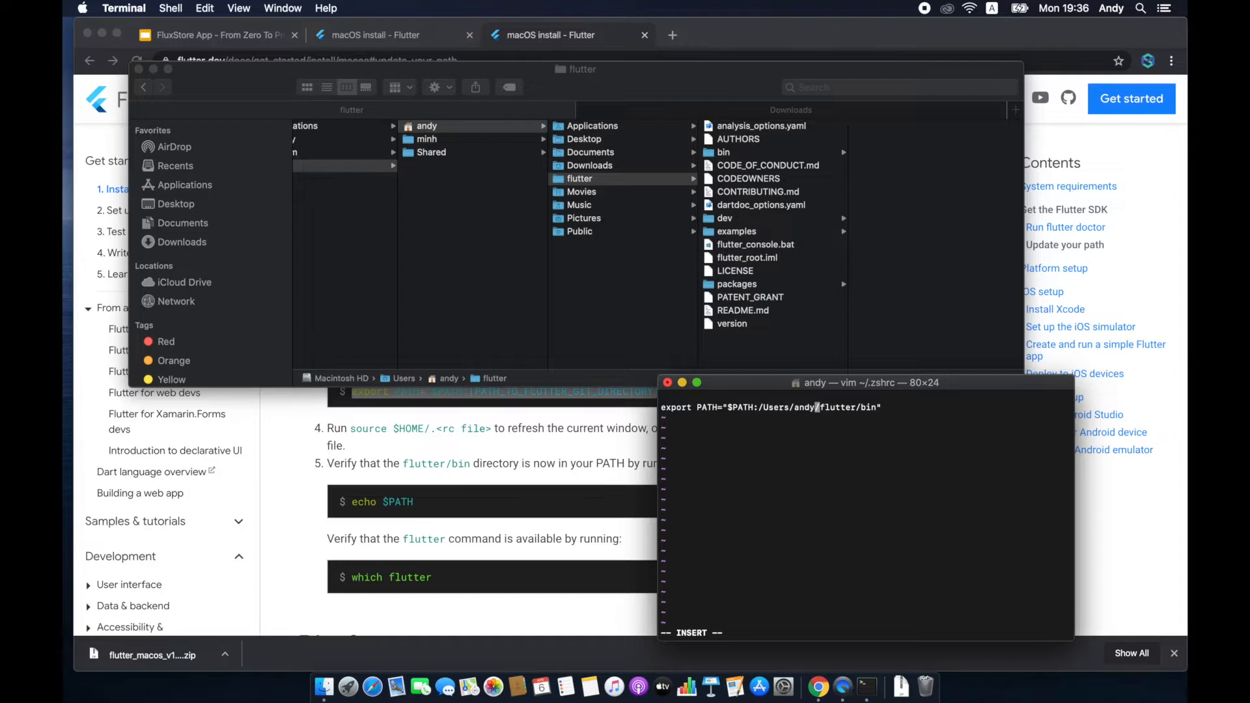
Save the edited .zshrc file with :w! and quit vim with :q!
{"action": "key", "text": "Right"}
{"action": "key", "text": "Right"}
{"action": "key", "text": "Right"}
{"action": "left_click_drag", "start_coordinate": [932, 457], "coordinate": [933, 462]}
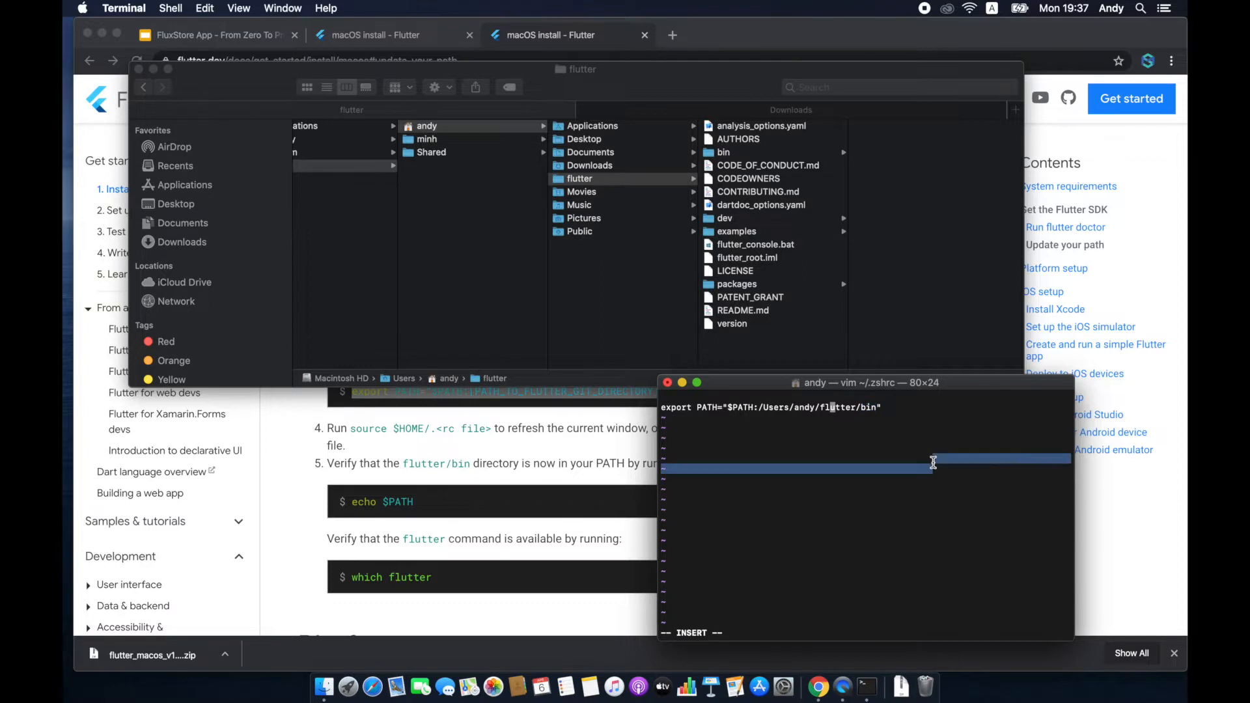
{"action": "key", "text": "Escape"}
{"action": "type", "text": ":w!"}
{"action": "key", "text": "Return"}
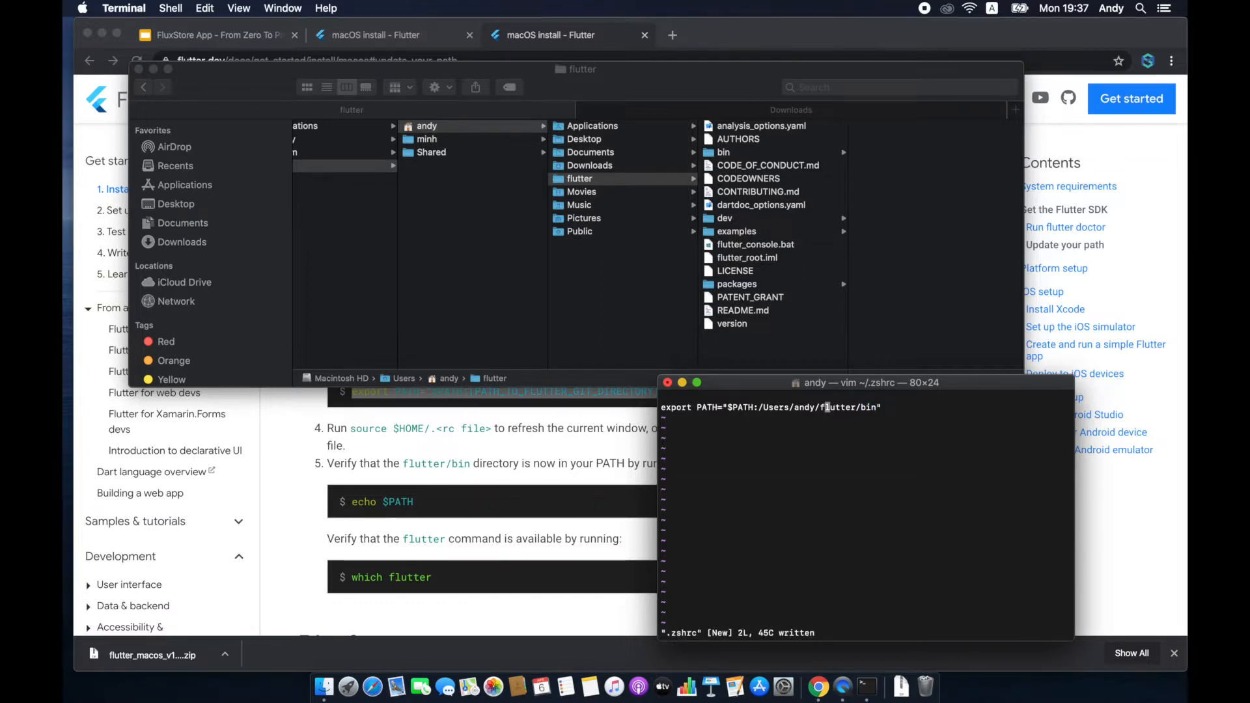
{"action": "type", "text": ":q!"}
{"action": "key", "text": "Return"}
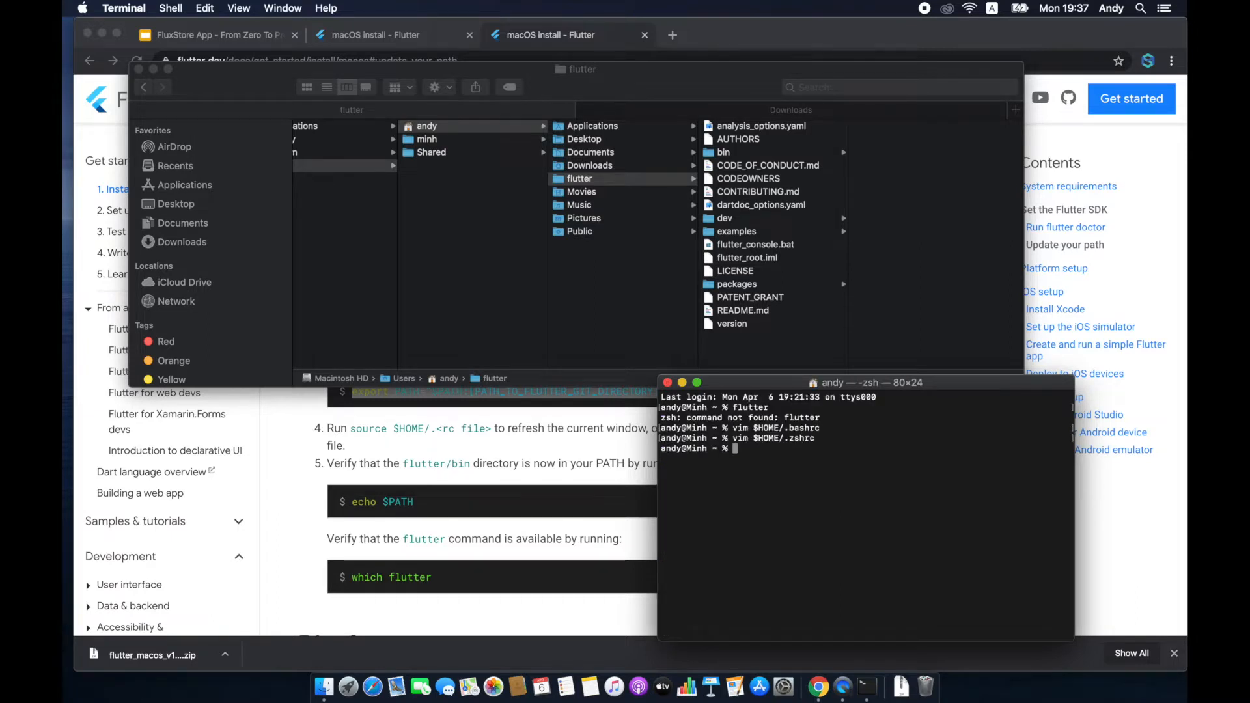
Test the flutter command in the current Terminal session and again in a new Terminal tab.
{"action": "type", "text": "flutter"}
{"action": "key", "text": "Return"}
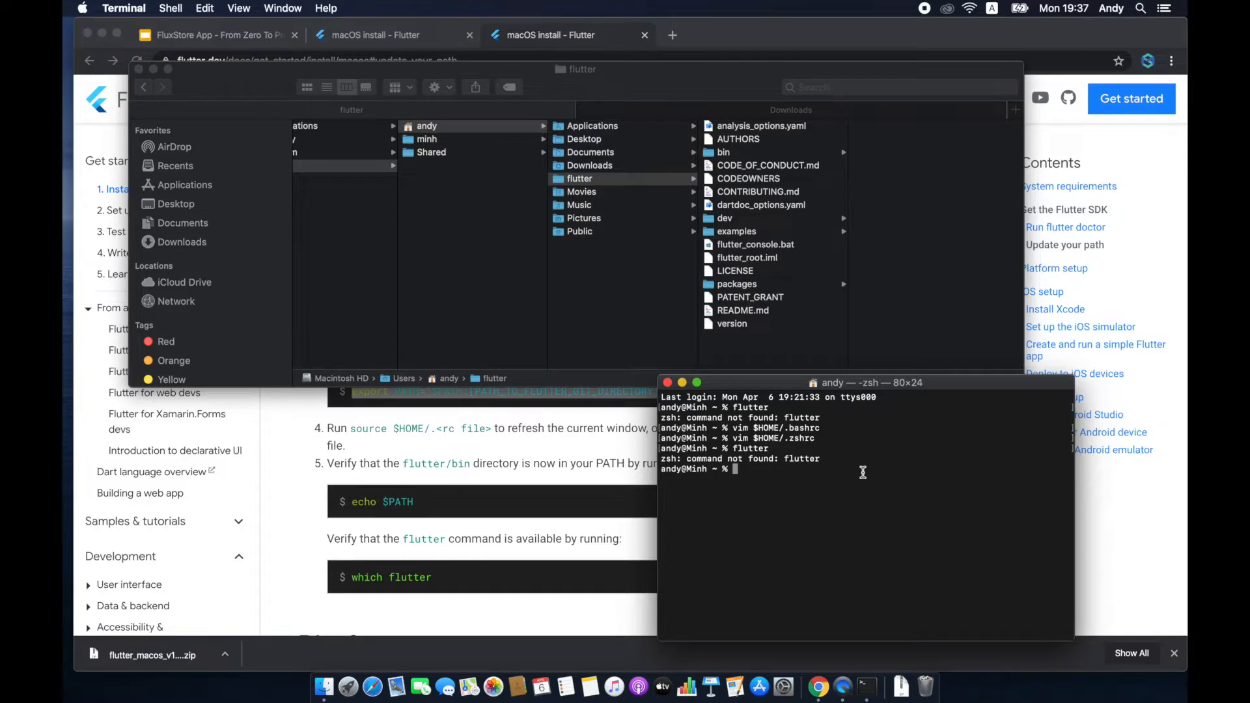
{"action": "key", "text": "super+t"}
{"action": "type", "text": "flutter"}
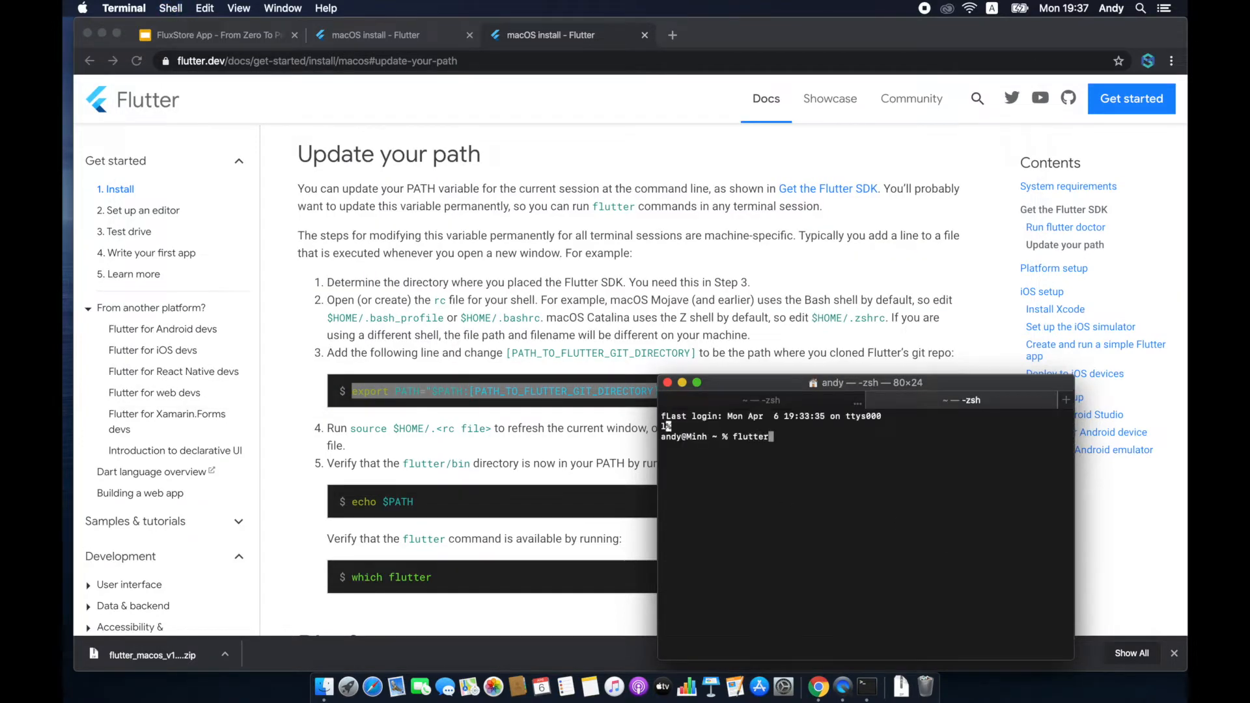
{"action": "key", "text": "Return"}
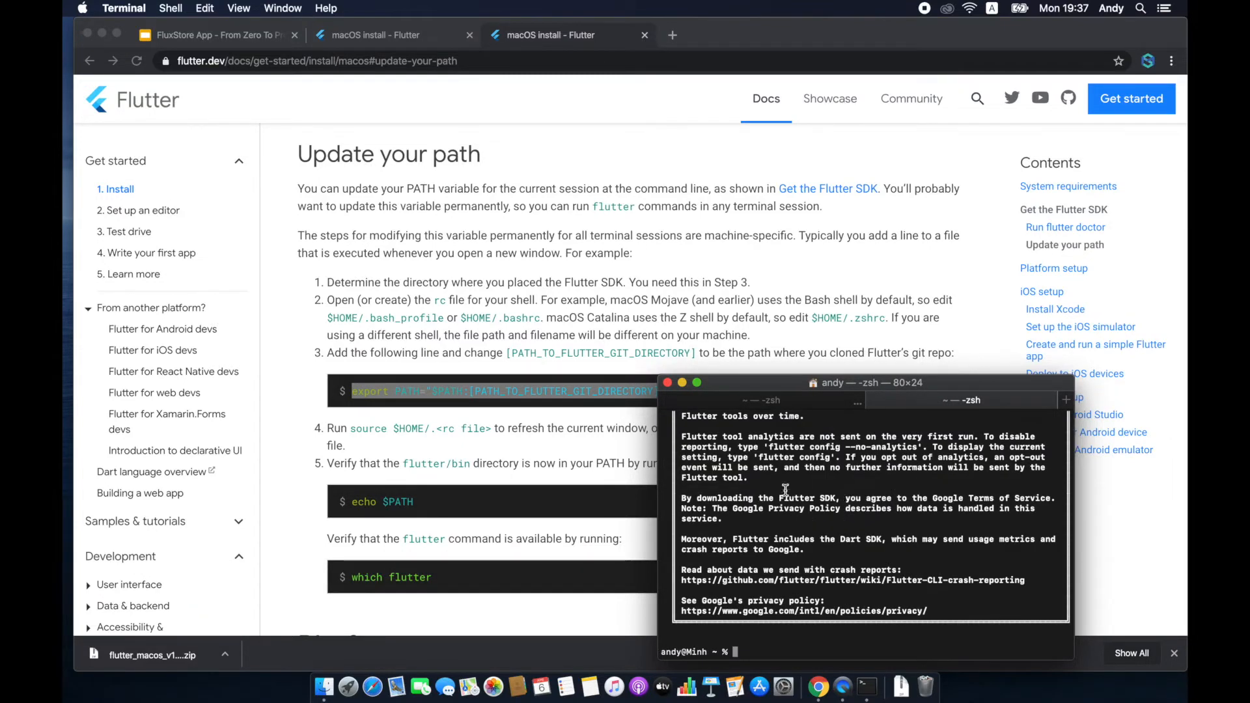
Enlarge the Terminal window to read Flutter's welcome message and move the window partly clear of the guide.
{"action": "left_click_drag", "start_coordinate": [657, 376], "coordinate": [391, 127]}
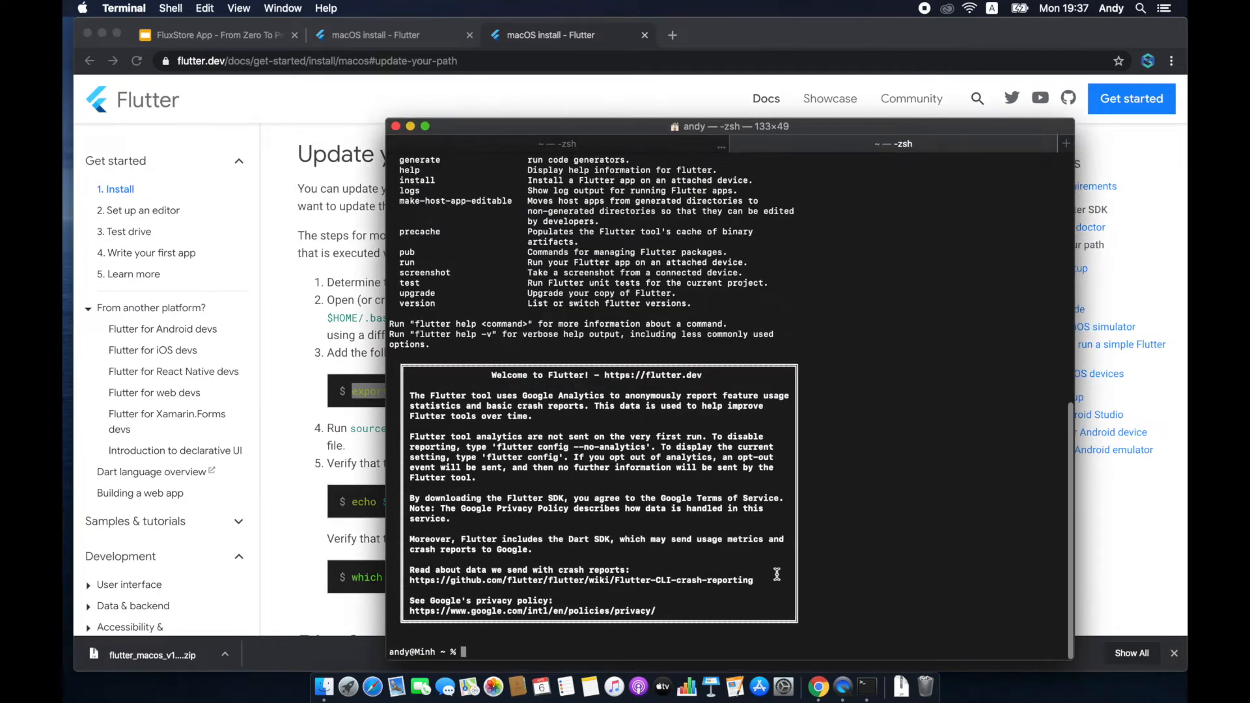
{"action": "left_click_drag", "start_coordinate": [491, 376], "coordinate": [584, 376]}
{"action": "left_click", "coordinate": [588, 389]}
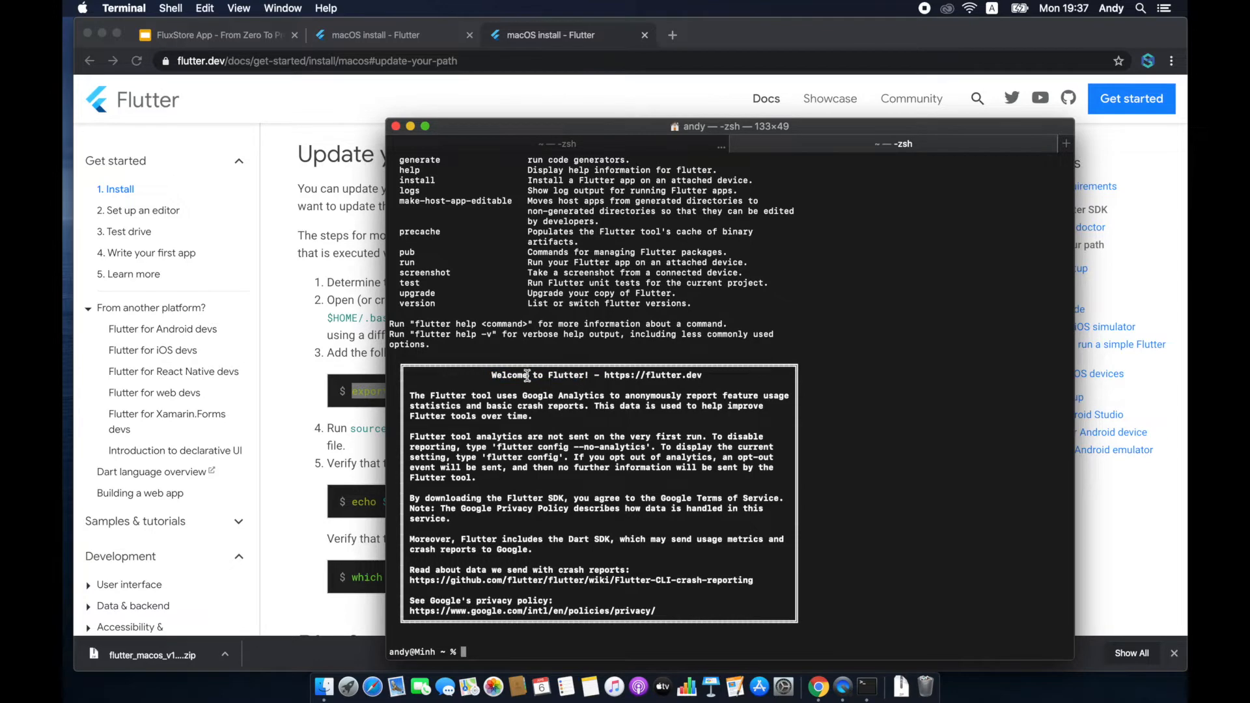
{"action": "left_click", "coordinate": [786, 125]}
{"action": "left_click_drag", "start_coordinate": [786, 125], "coordinate": [887, 48]}
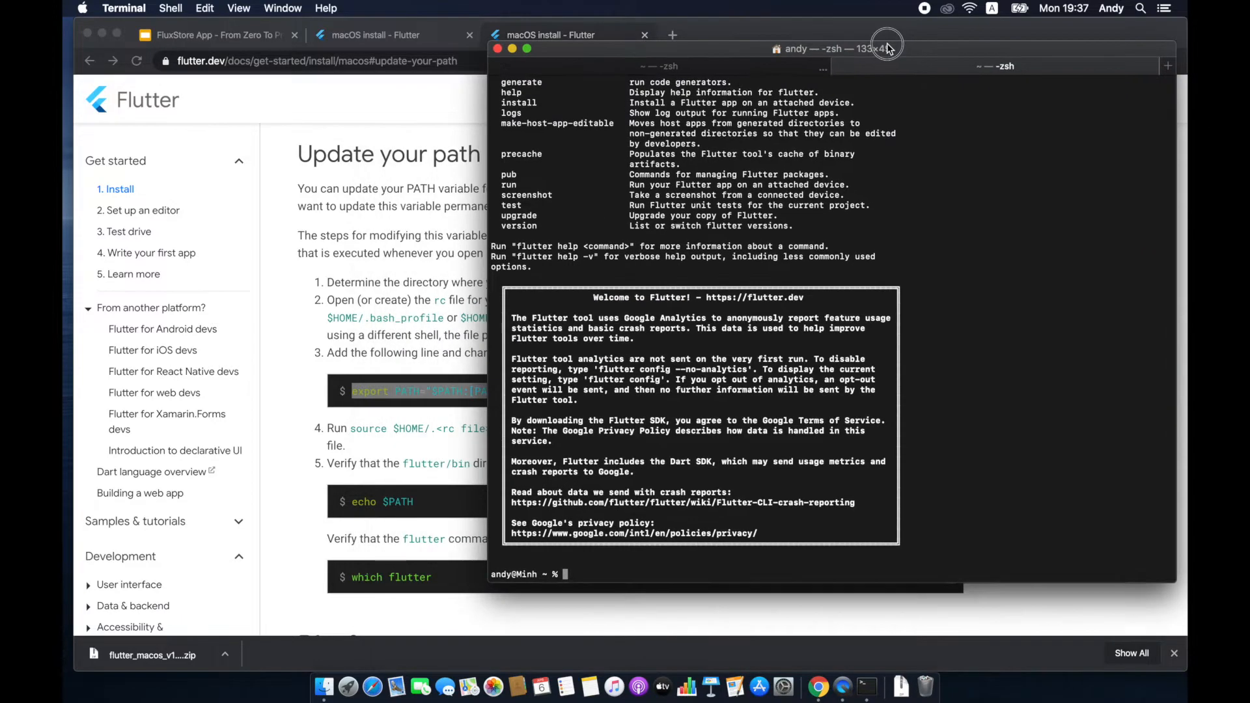
Compare the commands and output in the first Terminal tab with the flutter help output in the second tab.
{"action": "left_click", "coordinate": [704, 69]}
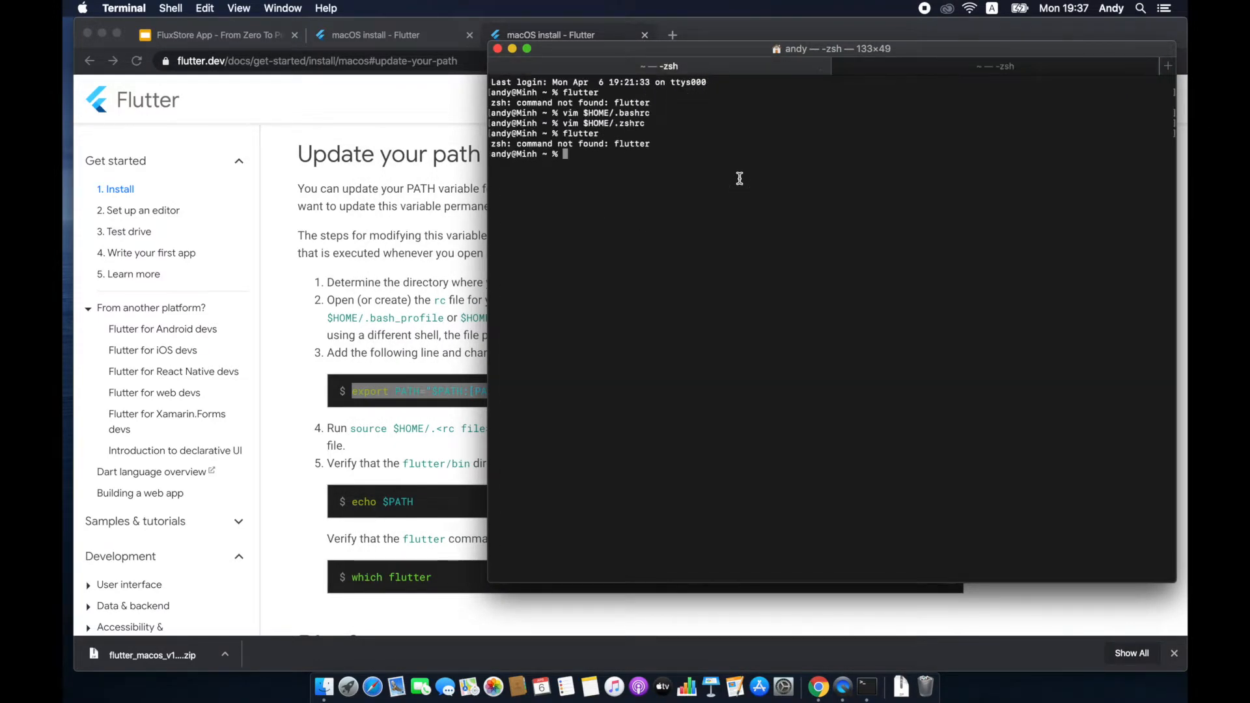
{"action": "left_click", "coordinate": [642, 125]}
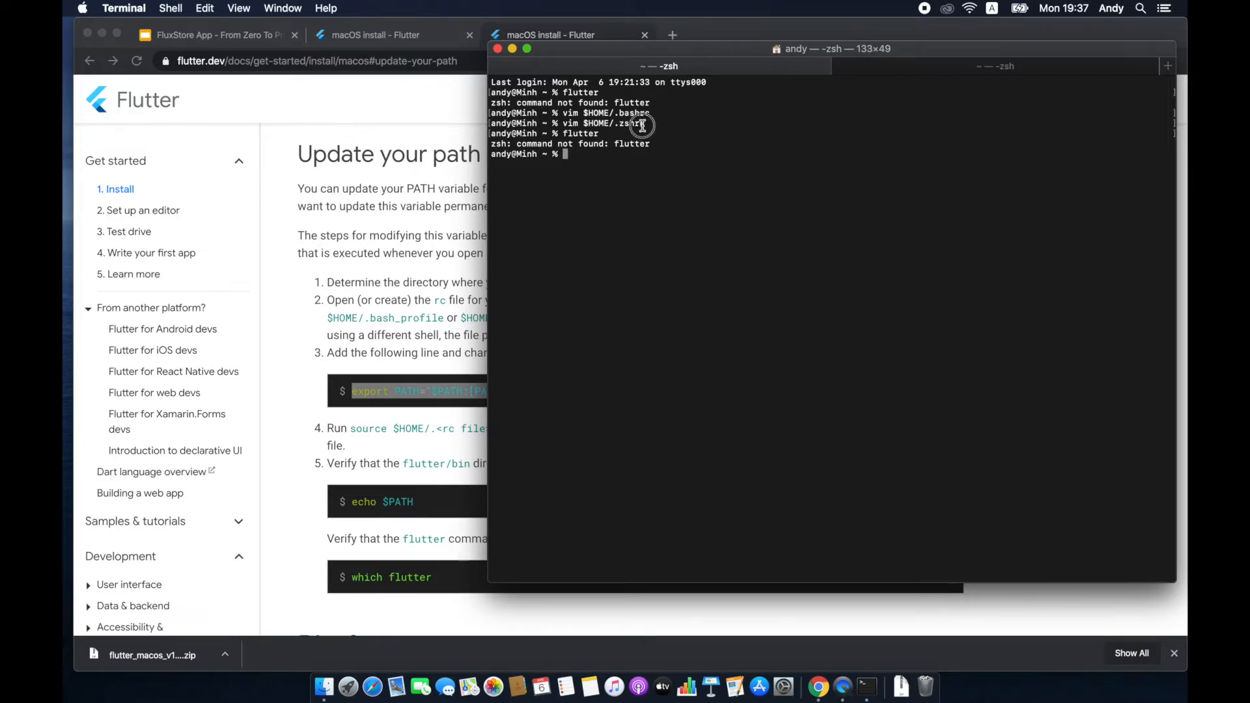
{"action": "left_click", "coordinate": [940, 73]}
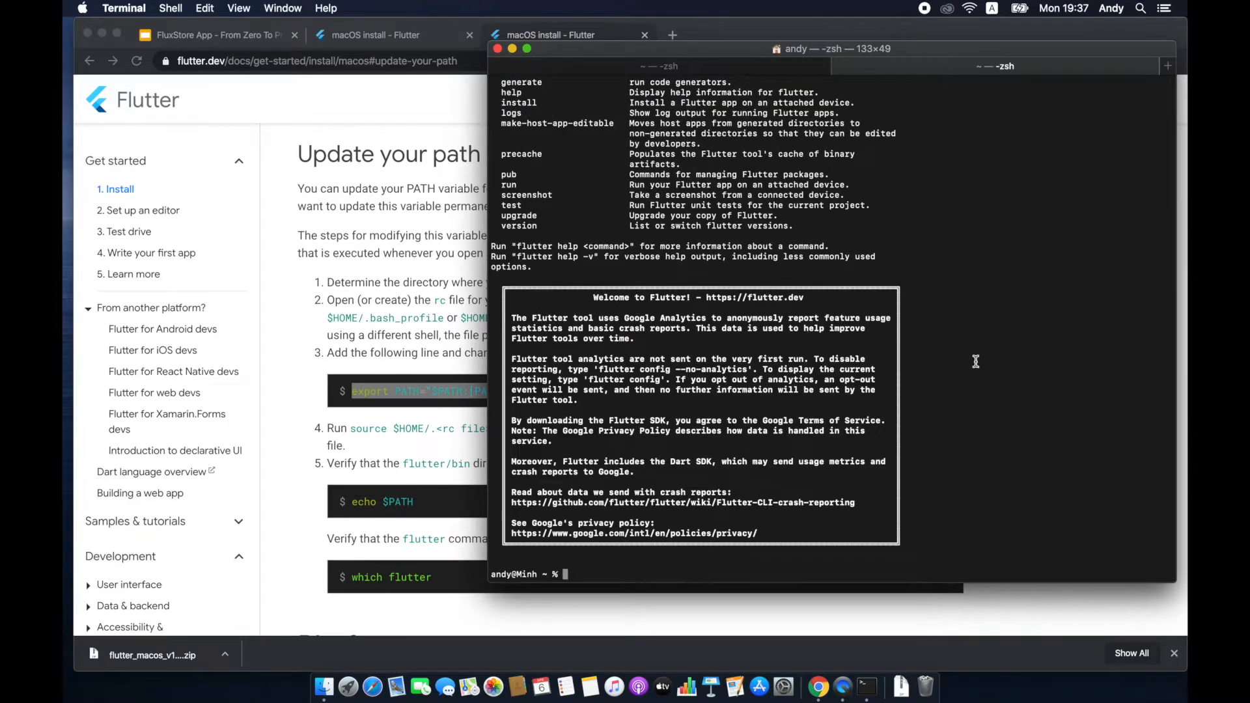
{"action": "scroll", "coordinate": [979, 360], "scroll_direction": "up", "scroll_amount": 3}
{"action": "scroll", "coordinate": [979, 360], "scroll_direction": "down", "scroll_amount": 1}
{"action": "scroll", "coordinate": [979, 360], "scroll_direction": "down", "scroll_amount": 2}
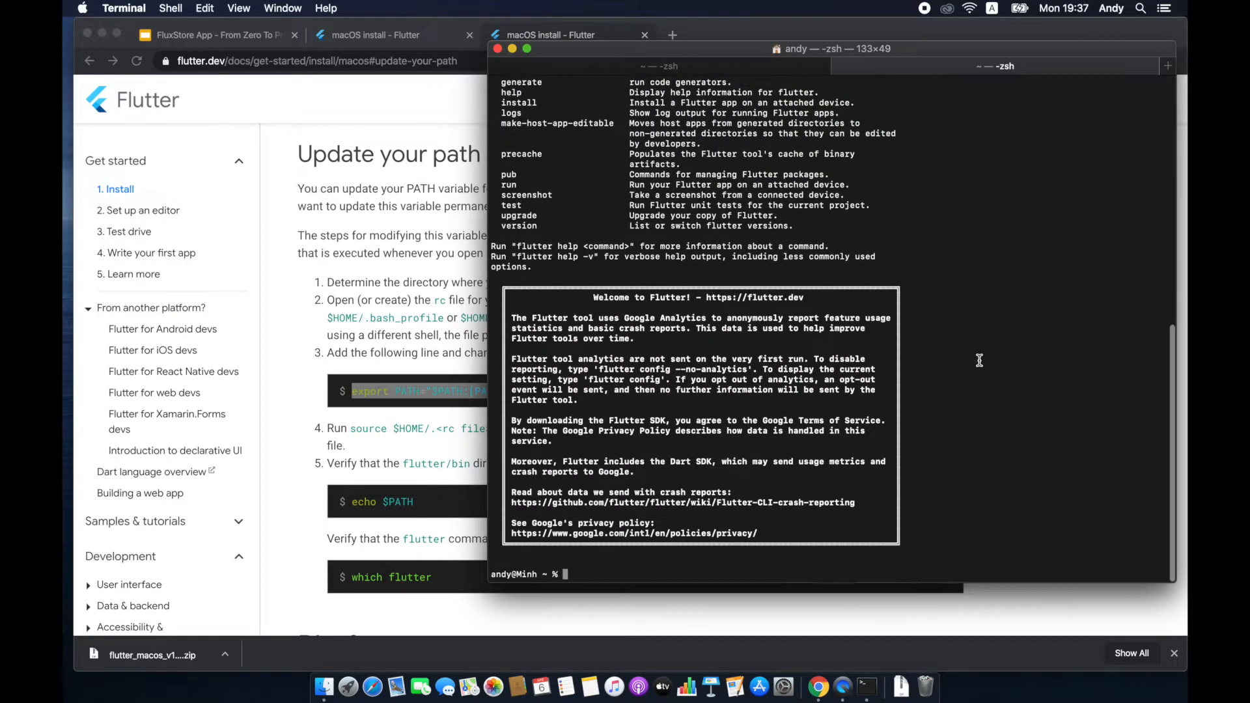
{"action": "left_click_drag", "start_coordinate": [522, 247], "coordinate": [562, 247]}
{"action": "left_click", "coordinate": [725, 268]}
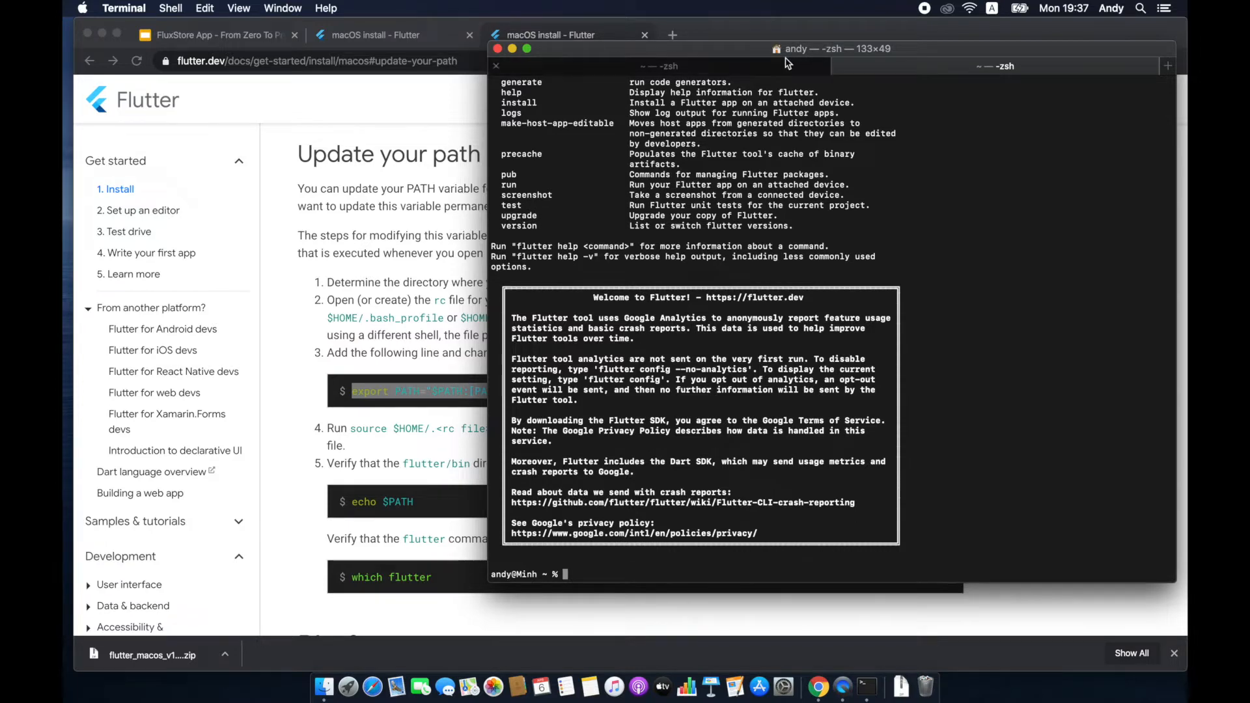
Switch to the Flutter install guide in the browser and read the Platform setup and iOS setup sections.
{"action": "left_click", "coordinate": [389, 274]}
{"action": "scroll", "coordinate": [388, 274], "scroll_direction": "down", "scroll_amount": 10}
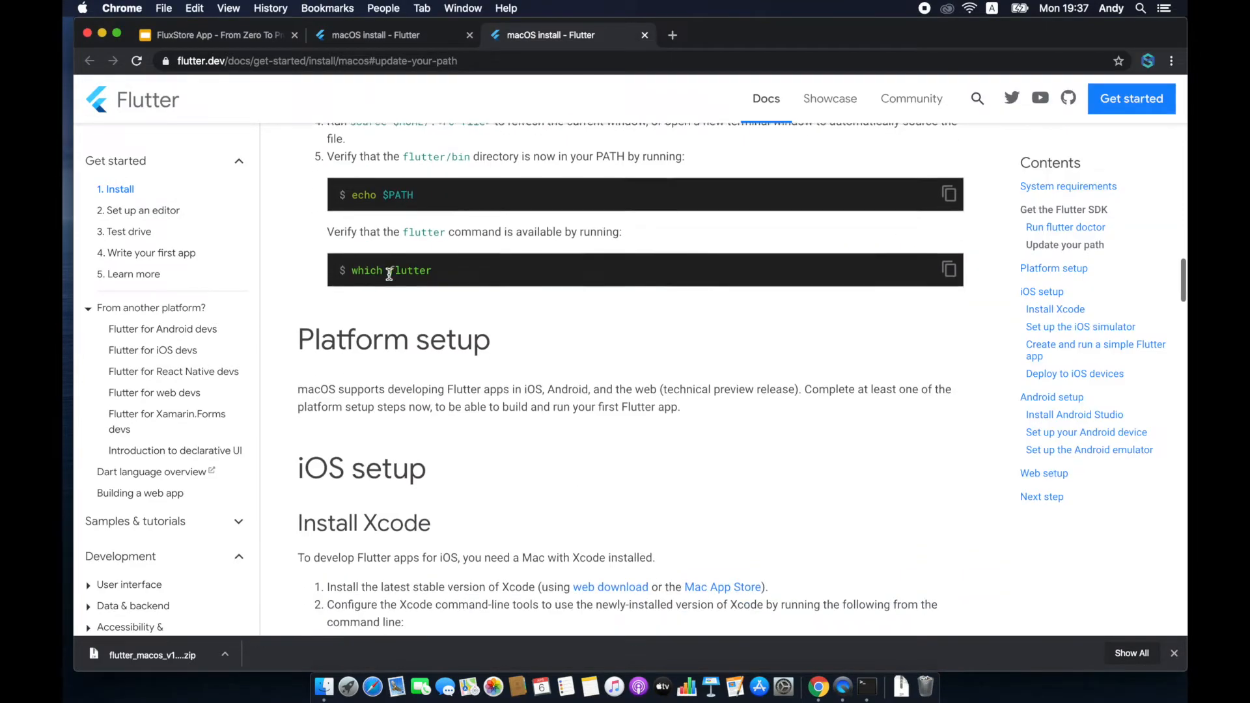
{"action": "scroll", "coordinate": [388, 274], "scroll_direction": "down", "scroll_amount": 3}
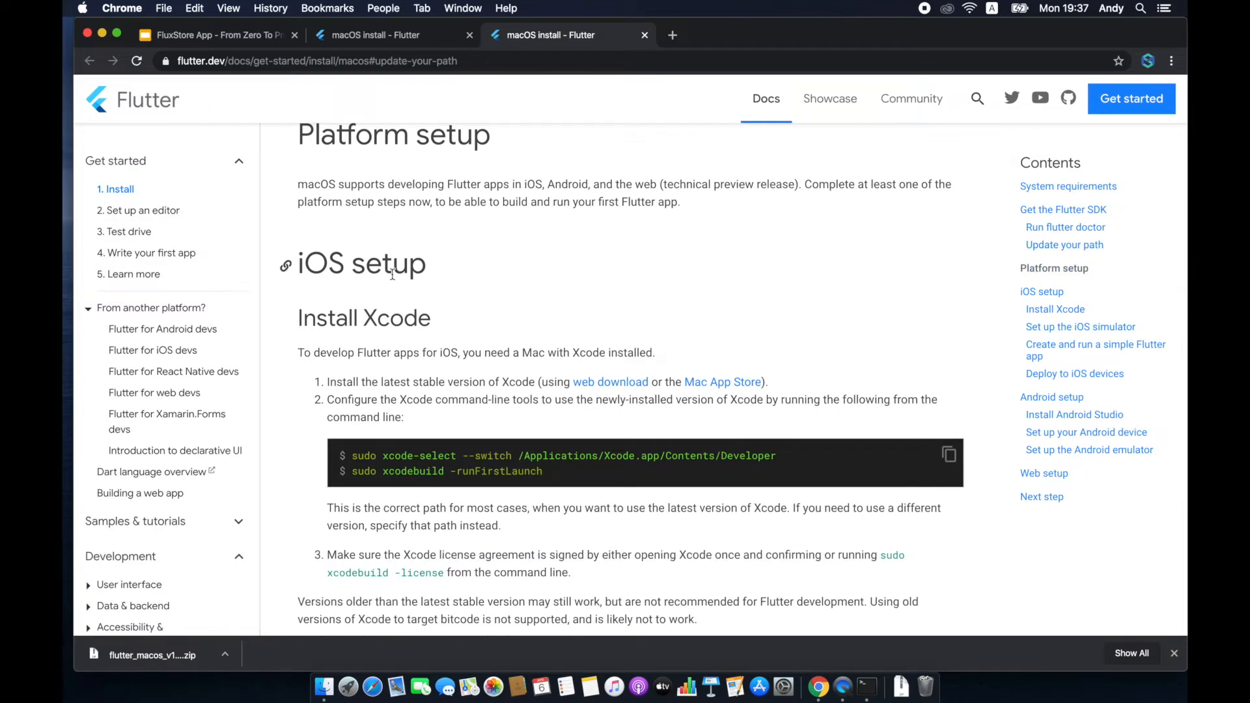
{"action": "scroll", "coordinate": [393, 280], "scroll_direction": "down", "scroll_amount": 3}
{"action": "scroll", "coordinate": [393, 279], "scroll_direction": "down", "scroll_amount": 3}
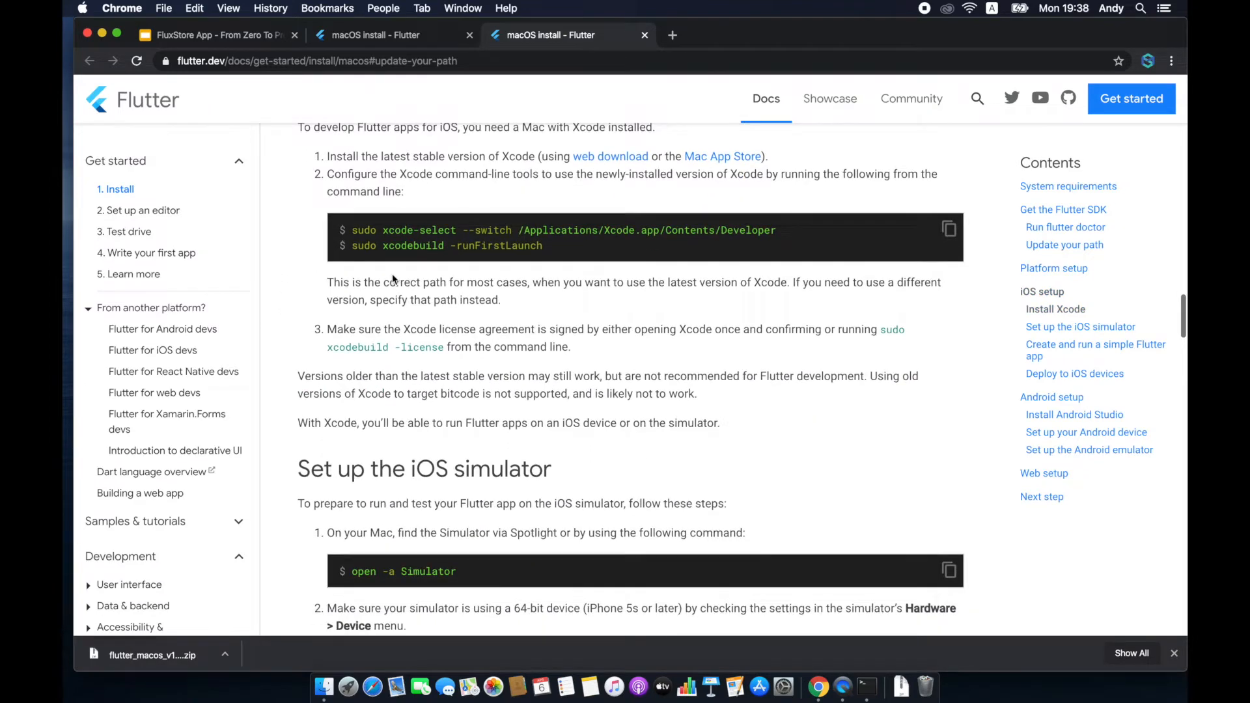
{"action": "scroll", "coordinate": [392, 277], "scroll_direction": "up", "scroll_amount": 4}
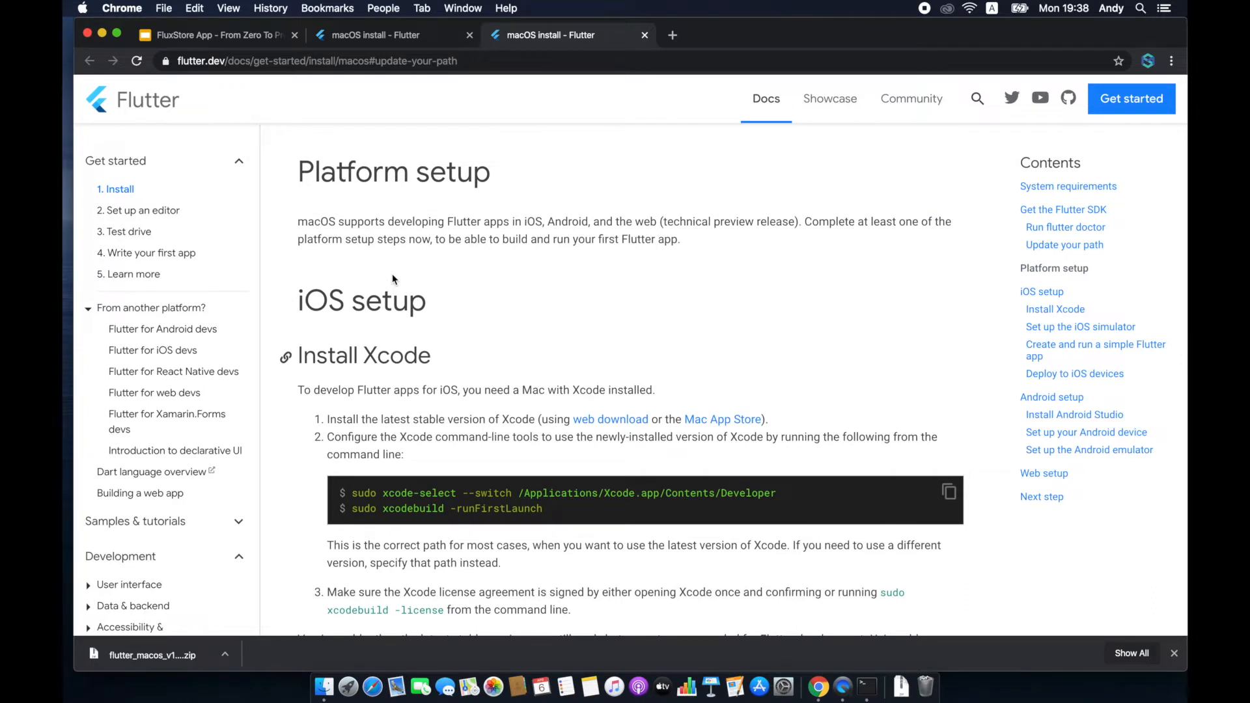
{"action": "scroll", "coordinate": [392, 274], "scroll_direction": "down", "scroll_amount": 1}
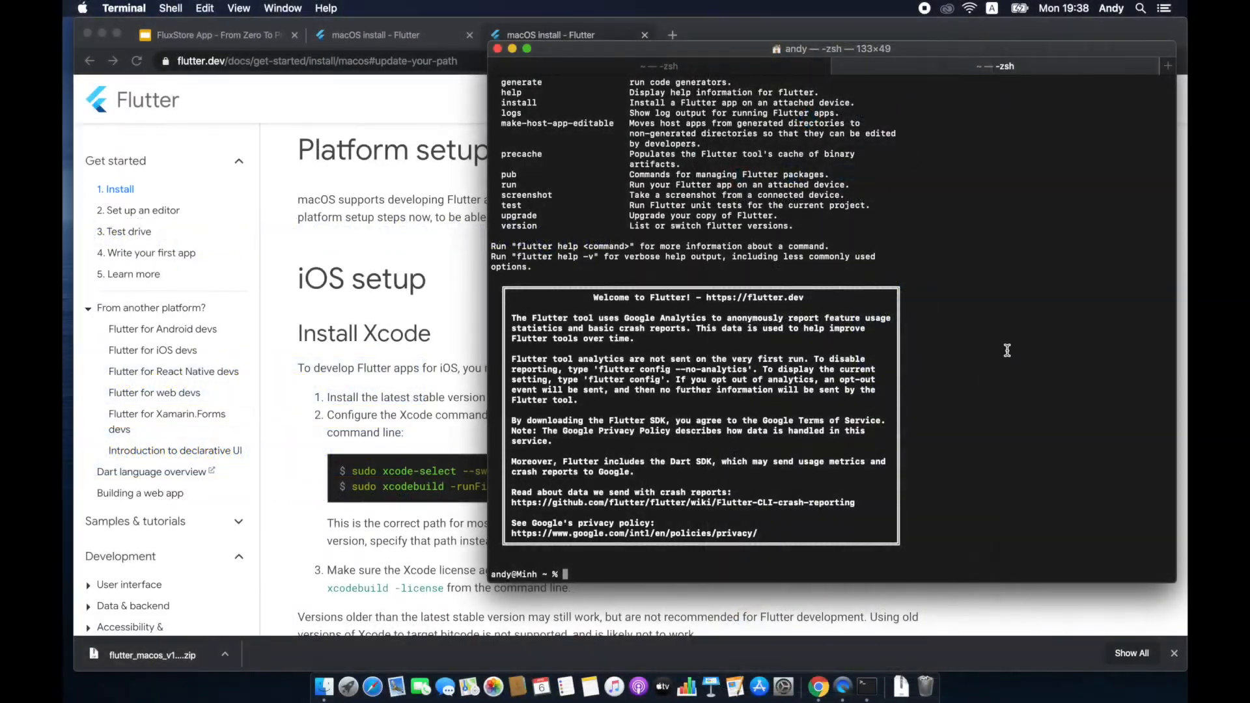
Run flutter doctor in Terminal and examine the Android SDK entry in its summary.
{"action": "type", "text": "flutter doctor"}
{"action": "key", "text": "Return"}
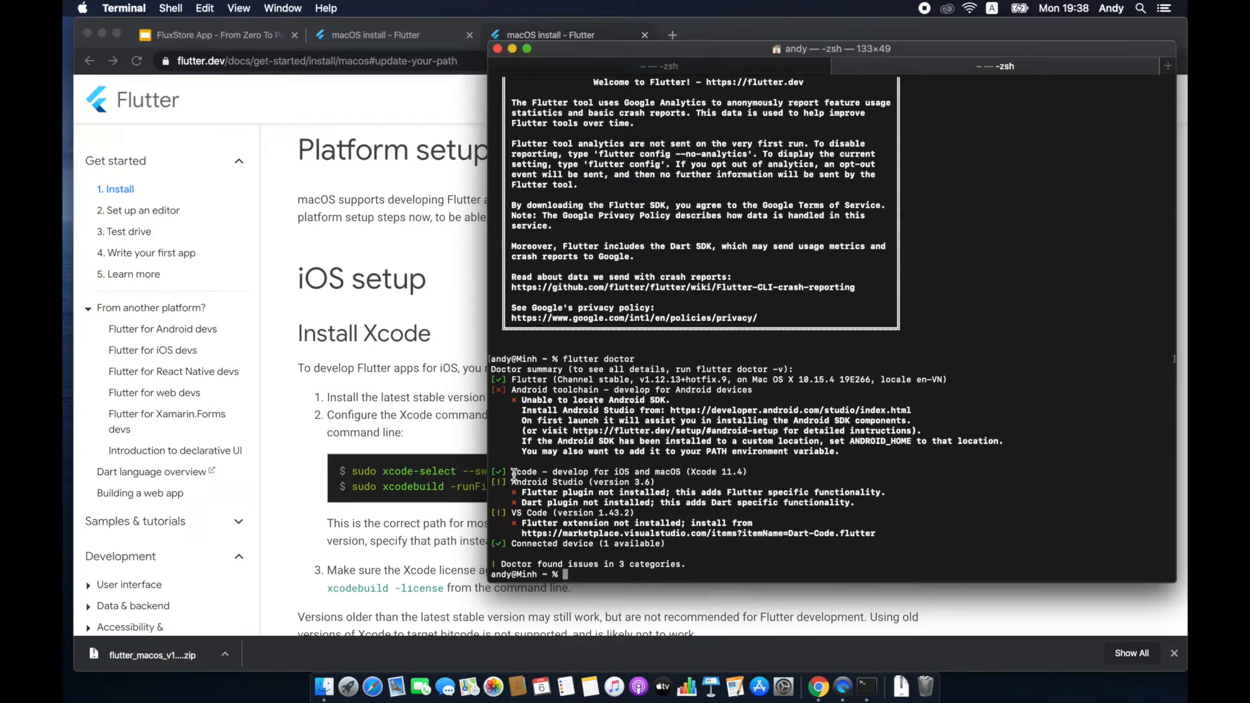
{"action": "left_click", "coordinate": [567, 420]}
{"action": "left_click_drag", "start_coordinate": [546, 400], "coordinate": [636, 394]}
{"action": "left_click", "coordinate": [650, 397]}
{"action": "left_click_drag", "start_coordinate": [667, 398], "coordinate": [574, 398]}
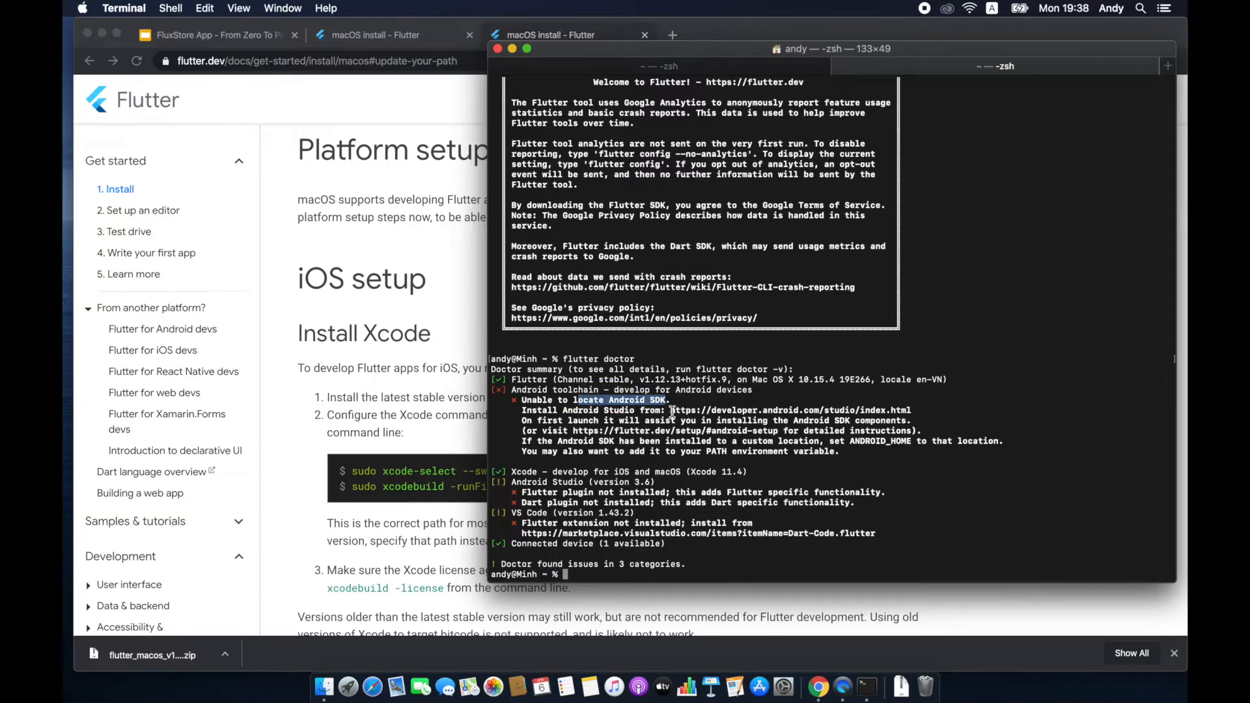
{"action": "left_click_drag", "start_coordinate": [672, 410], "coordinate": [911, 409]}
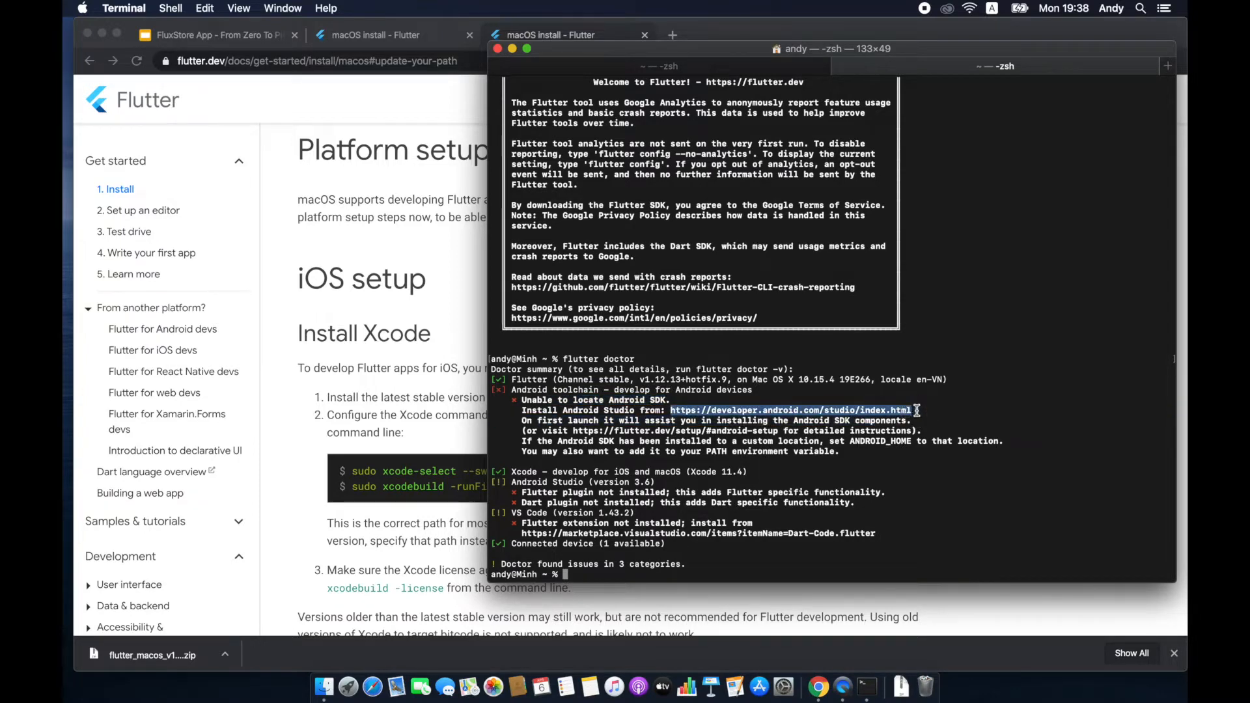
{"action": "left_click", "coordinate": [264, 340]}
{"action": "key", "text": "super+t"}
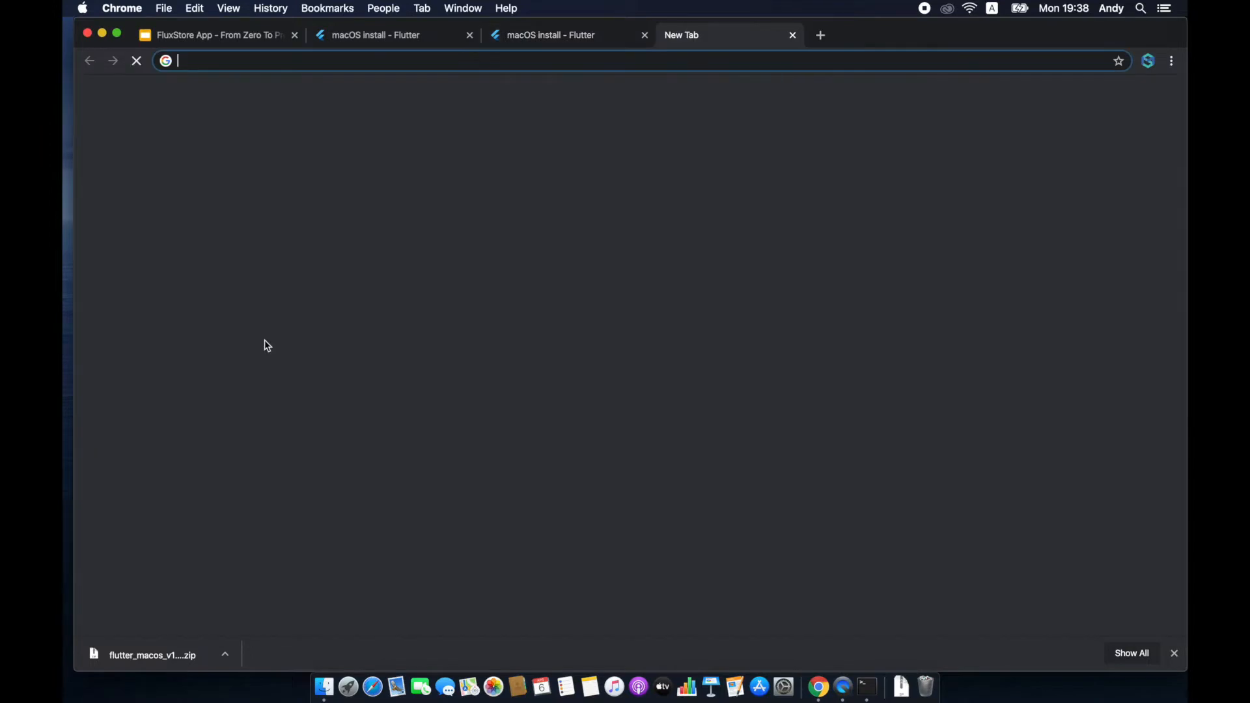
{"action": "type", "text": "https://developer.android.com/studio/index.html"}
{"action": "key", "text": "Return"}
Go back to the Flutter guide and to Terminal to review the Android toolchain entry in the doctor summary.
{"action": "left_click", "coordinate": [586, 36]}
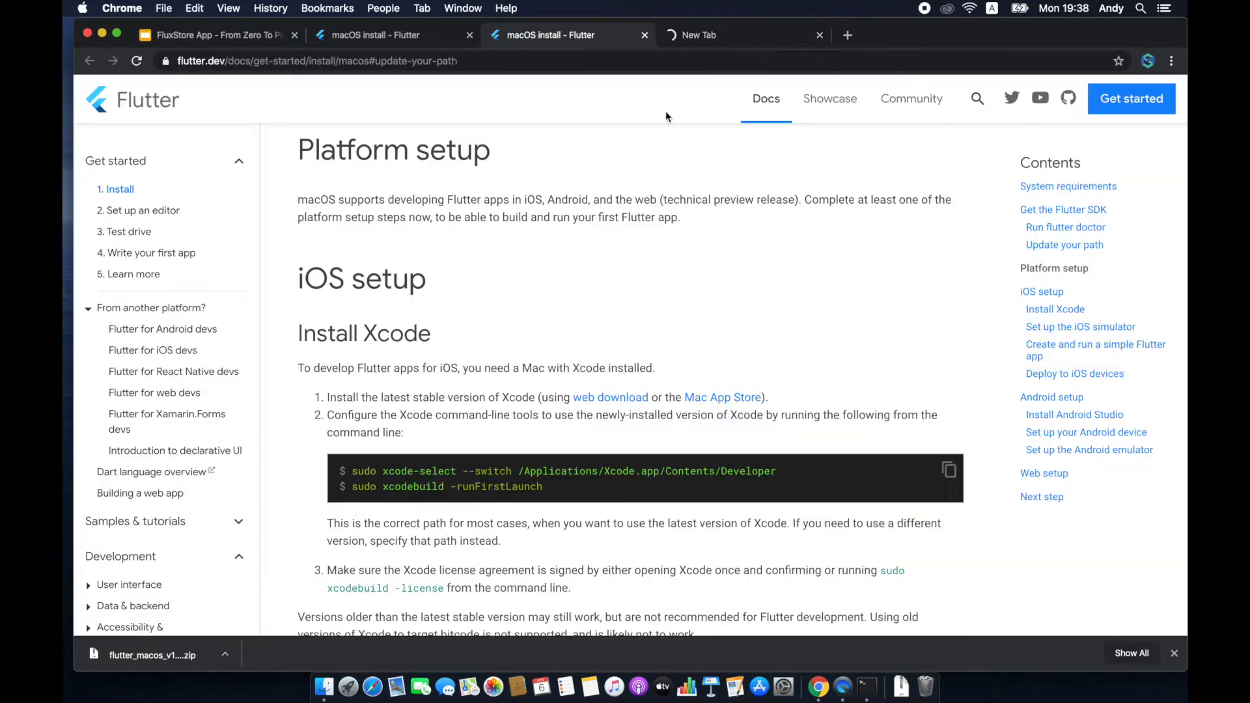
{"action": "key", "text": "super+Tab"}
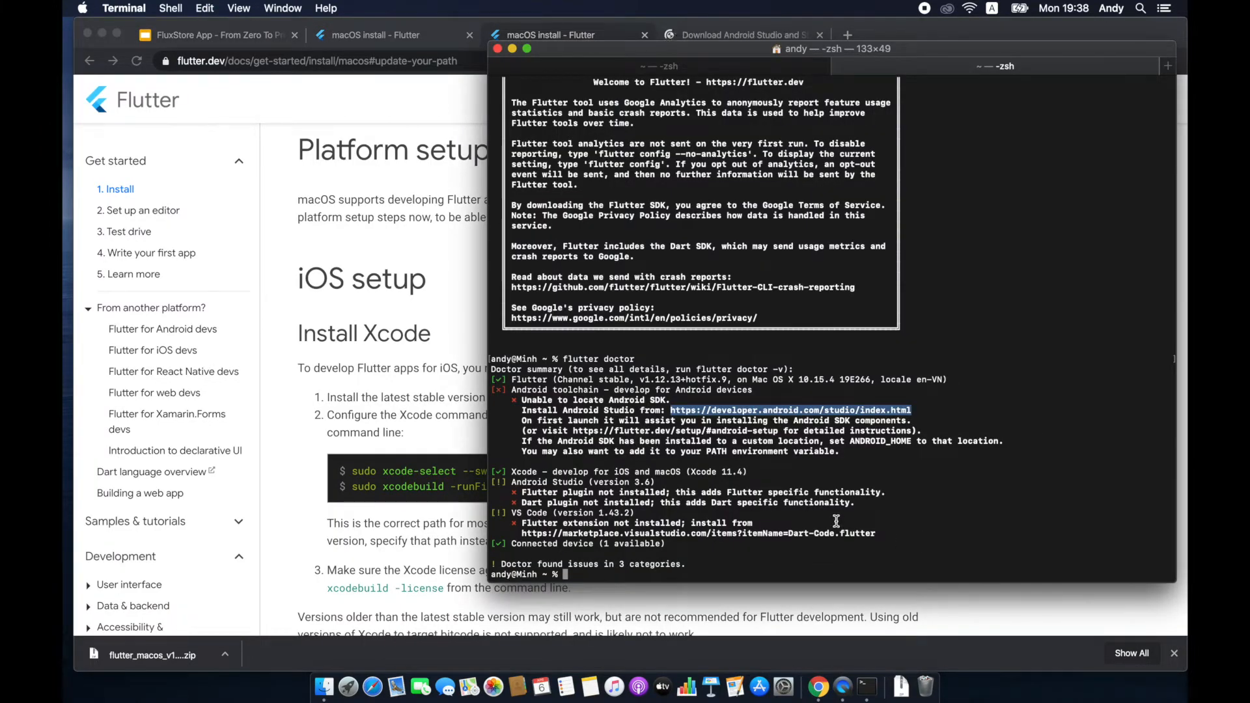
{"action": "left_click_drag", "start_coordinate": [512, 390], "coordinate": [710, 389]}
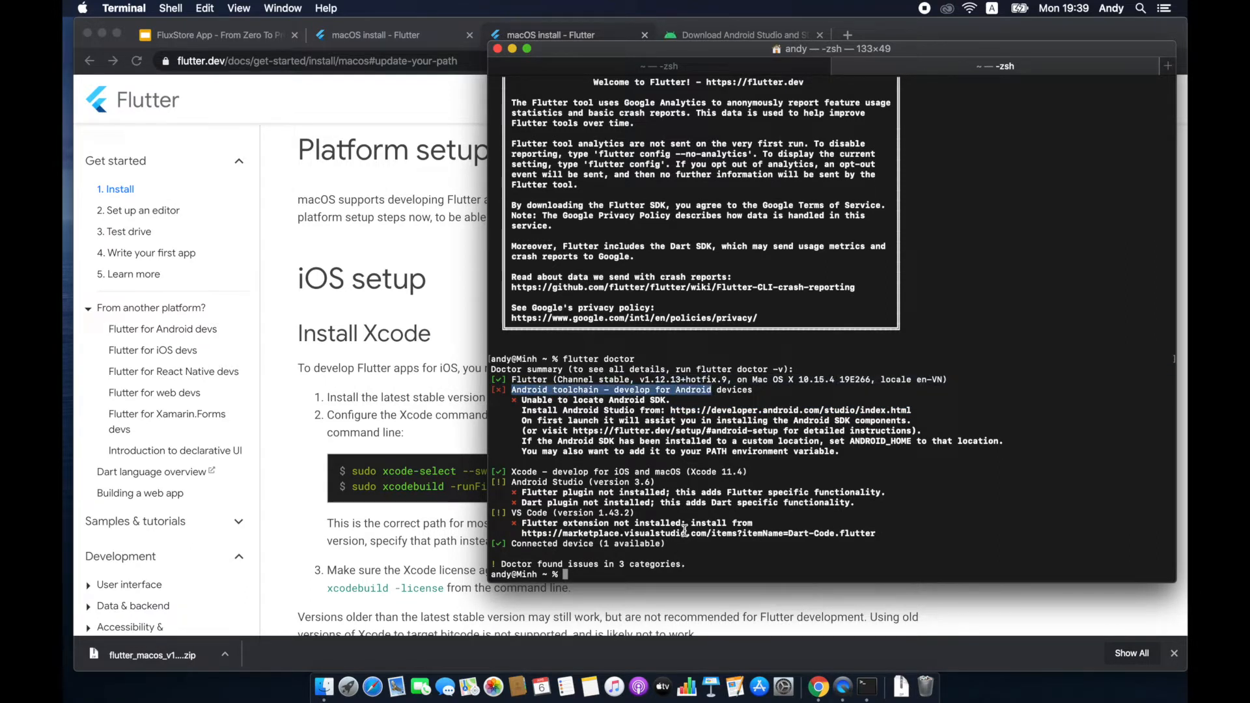
Find the Install Android Studio section in the Flutter guide and open its Android Studio link in a background tab.
{"action": "left_click", "coordinate": [386, 315]}
{"action": "scroll", "coordinate": [561, 287], "scroll_direction": "down", "scroll_amount": 10}
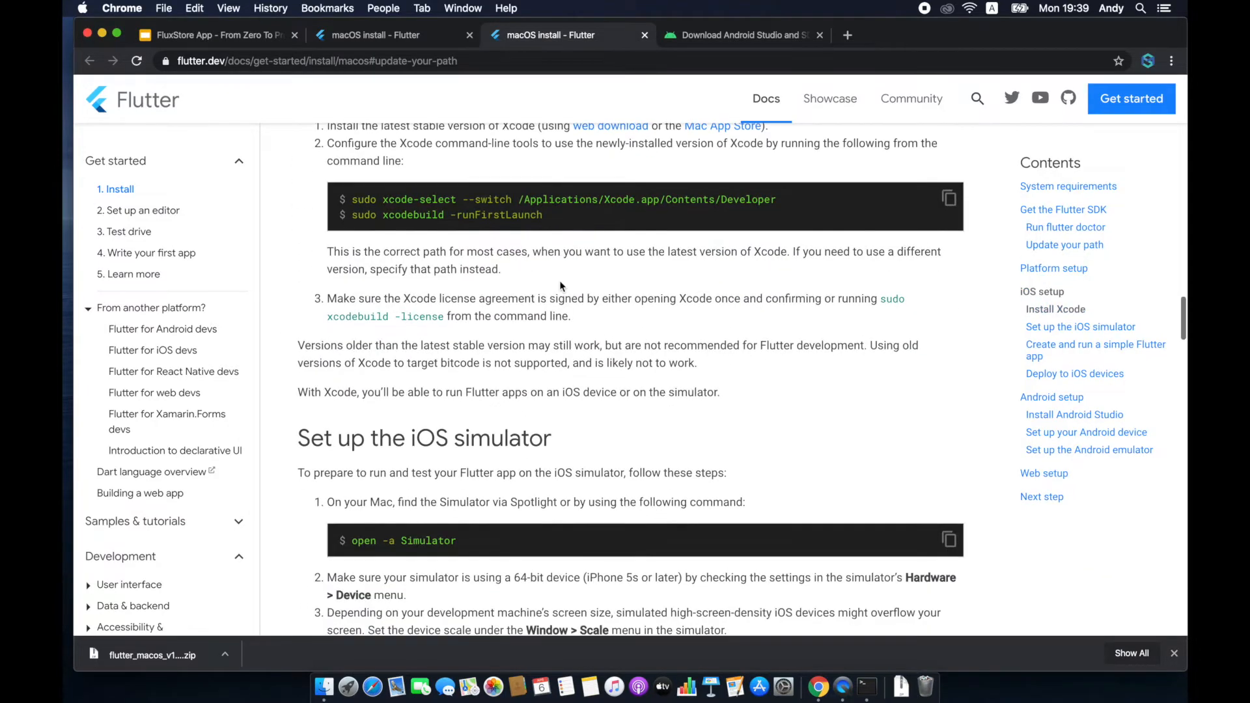
{"action": "scroll", "coordinate": [561, 286], "scroll_direction": "down", "scroll_amount": 6}
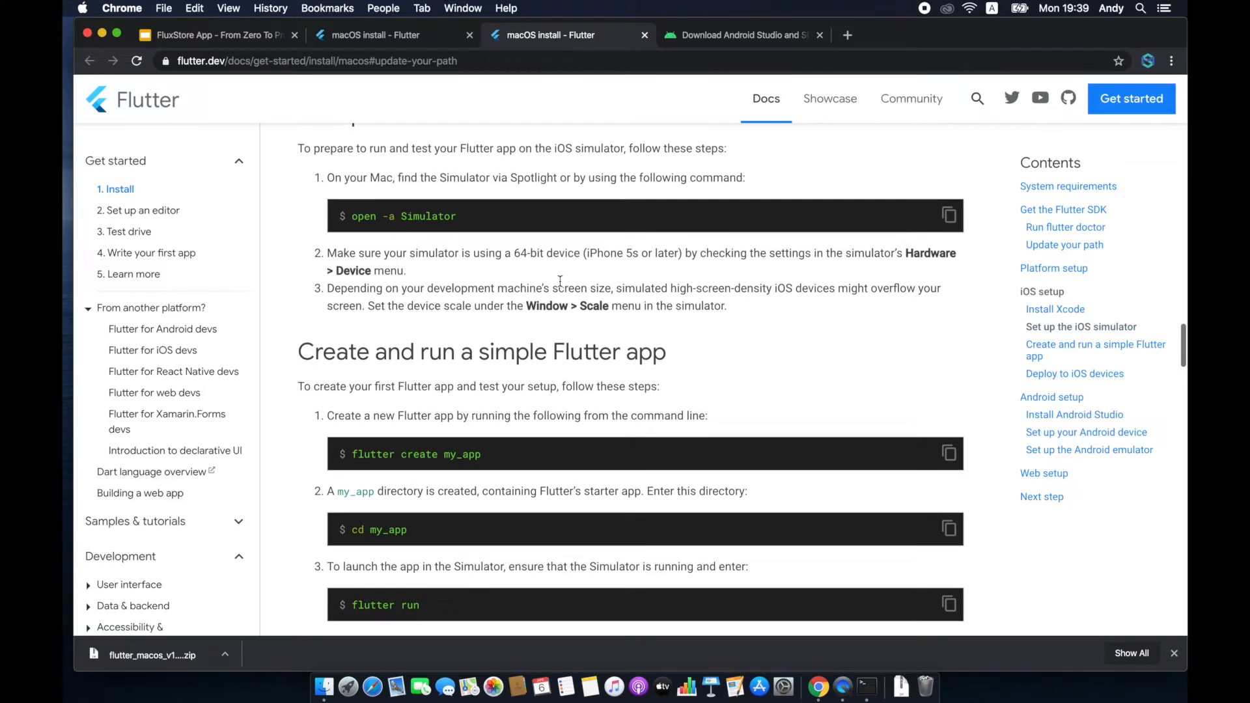
{"action": "scroll", "coordinate": [561, 287], "scroll_direction": "down", "scroll_amount": 7}
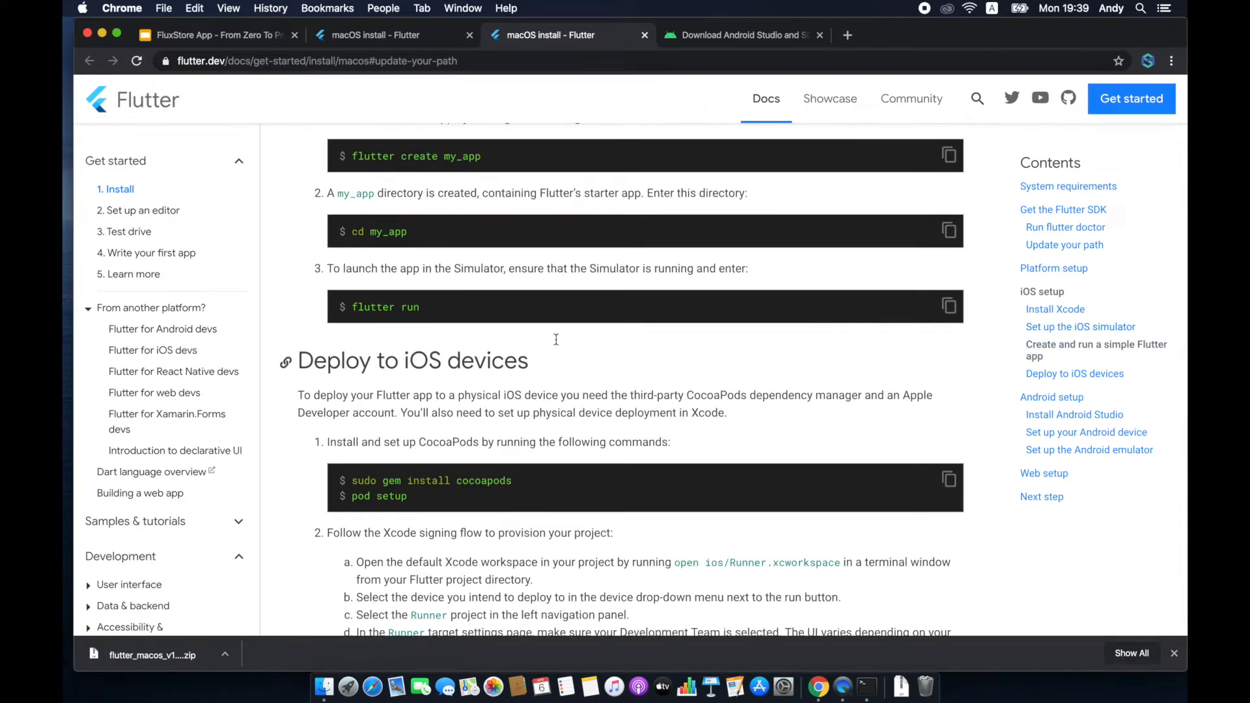
{"action": "scroll", "coordinate": [556, 339], "scroll_direction": "down", "scroll_amount": 13}
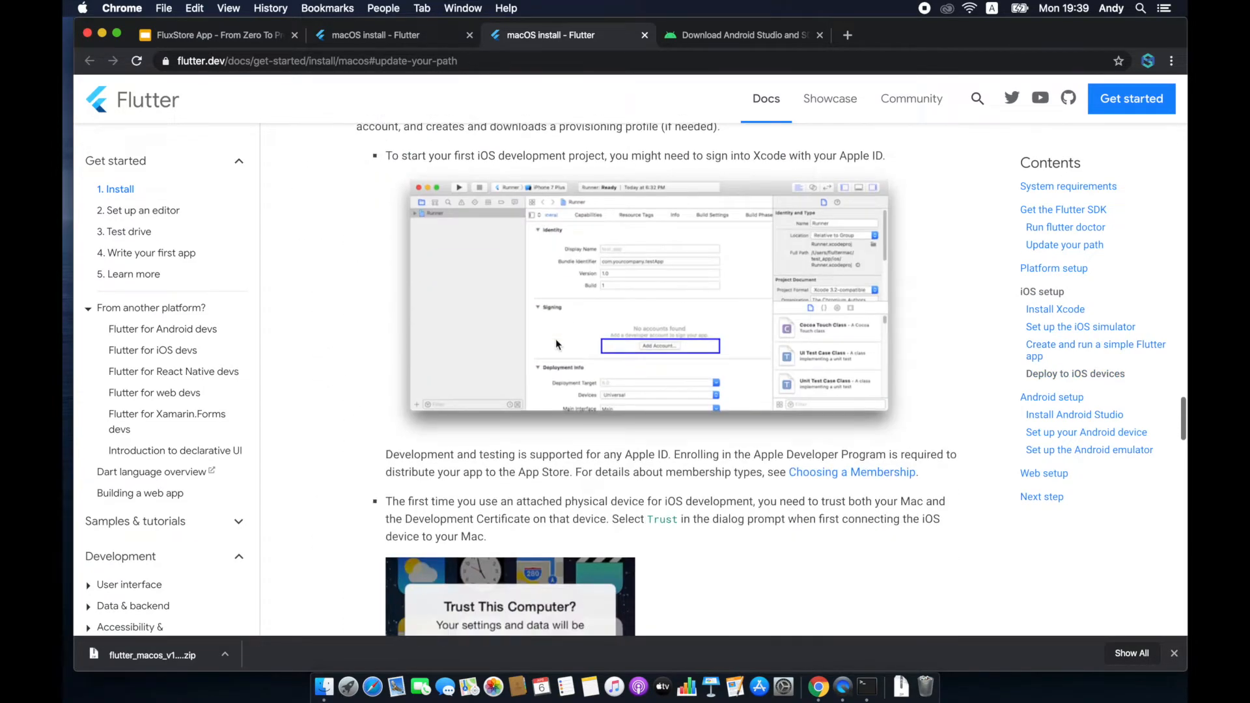
{"action": "scroll", "coordinate": [557, 344], "scroll_direction": "down", "scroll_amount": 18}
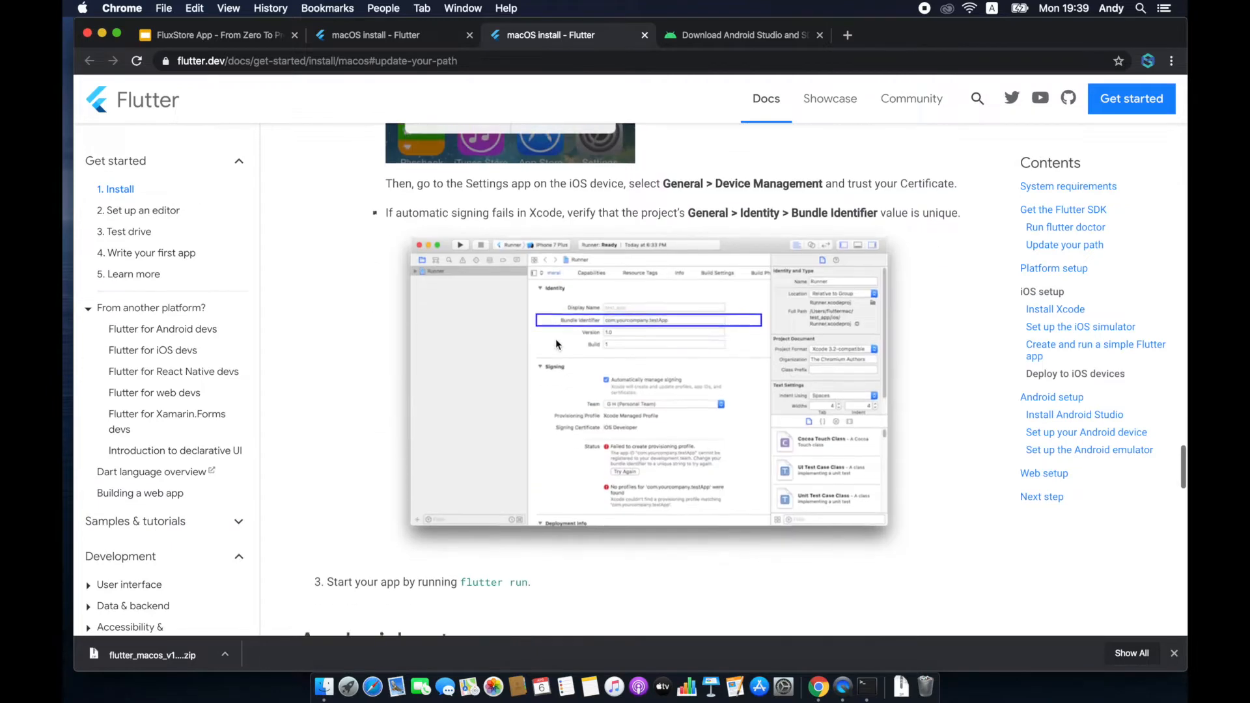
{"action": "scroll", "coordinate": [556, 338], "scroll_direction": "down", "scroll_amount": 3}
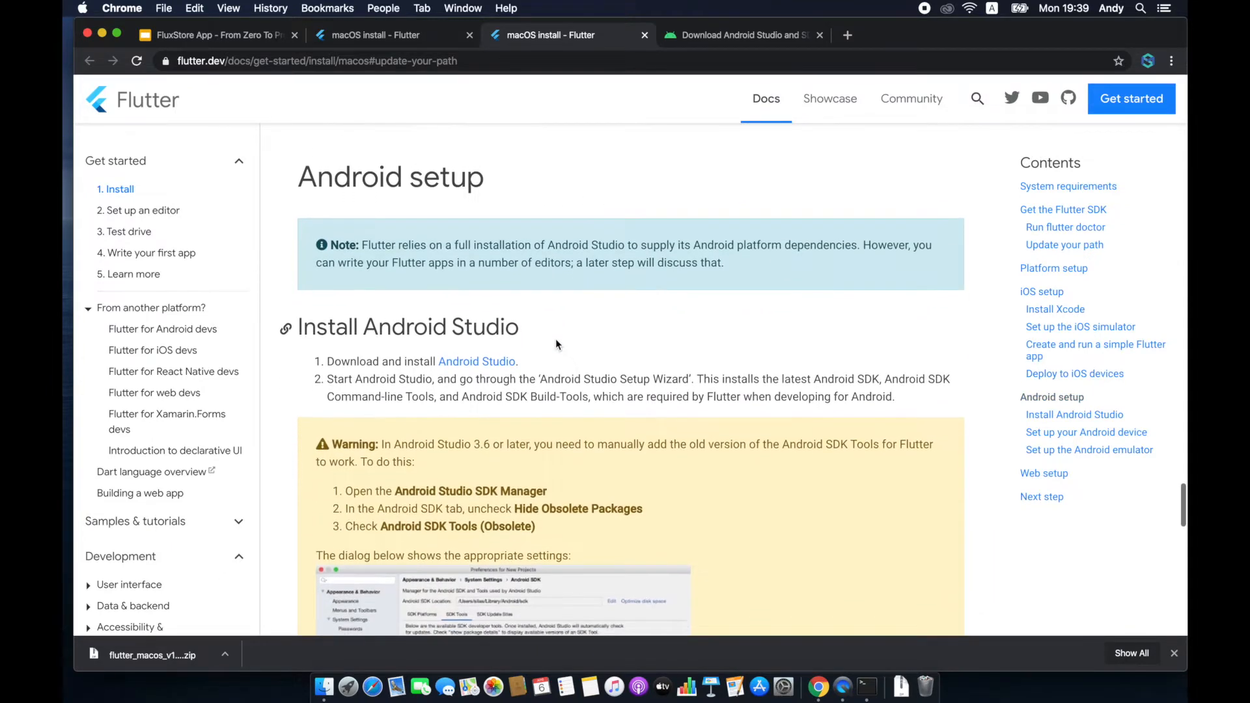
{"action": "scroll", "coordinate": [555, 338], "scroll_direction": "down", "scroll_amount": 1}
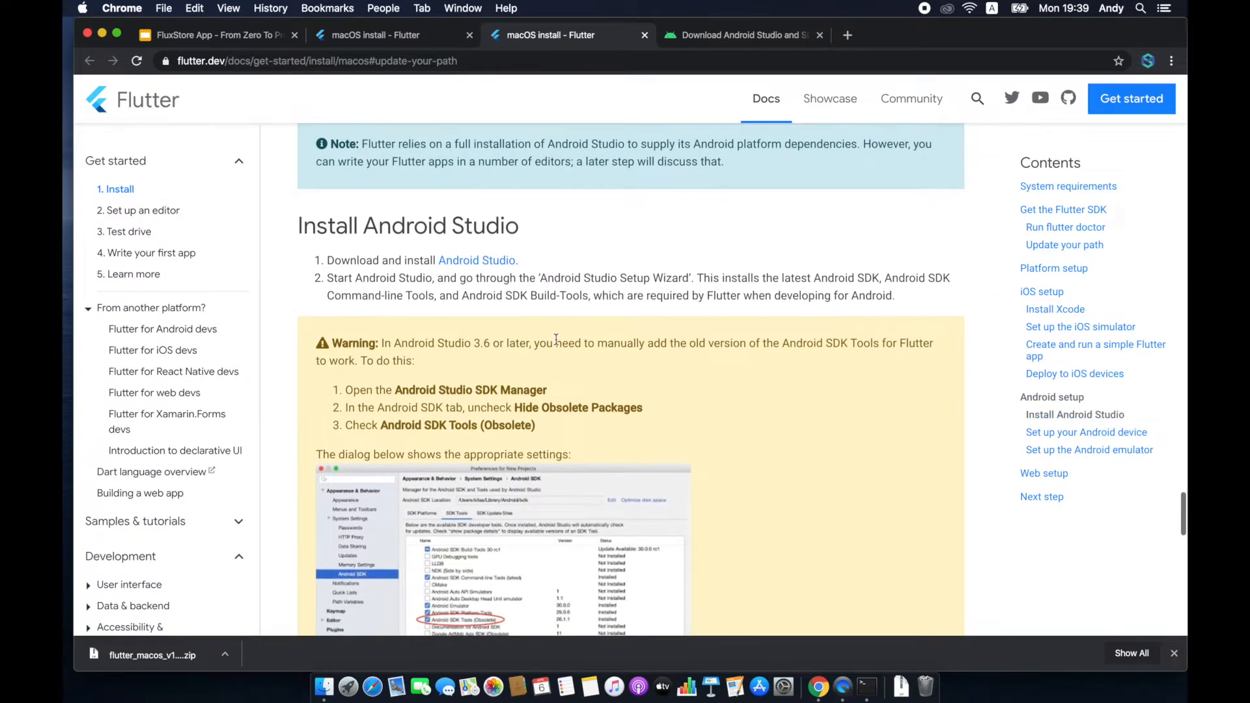
{"action": "scroll", "coordinate": [556, 339], "scroll_direction": "down", "scroll_amount": 2}
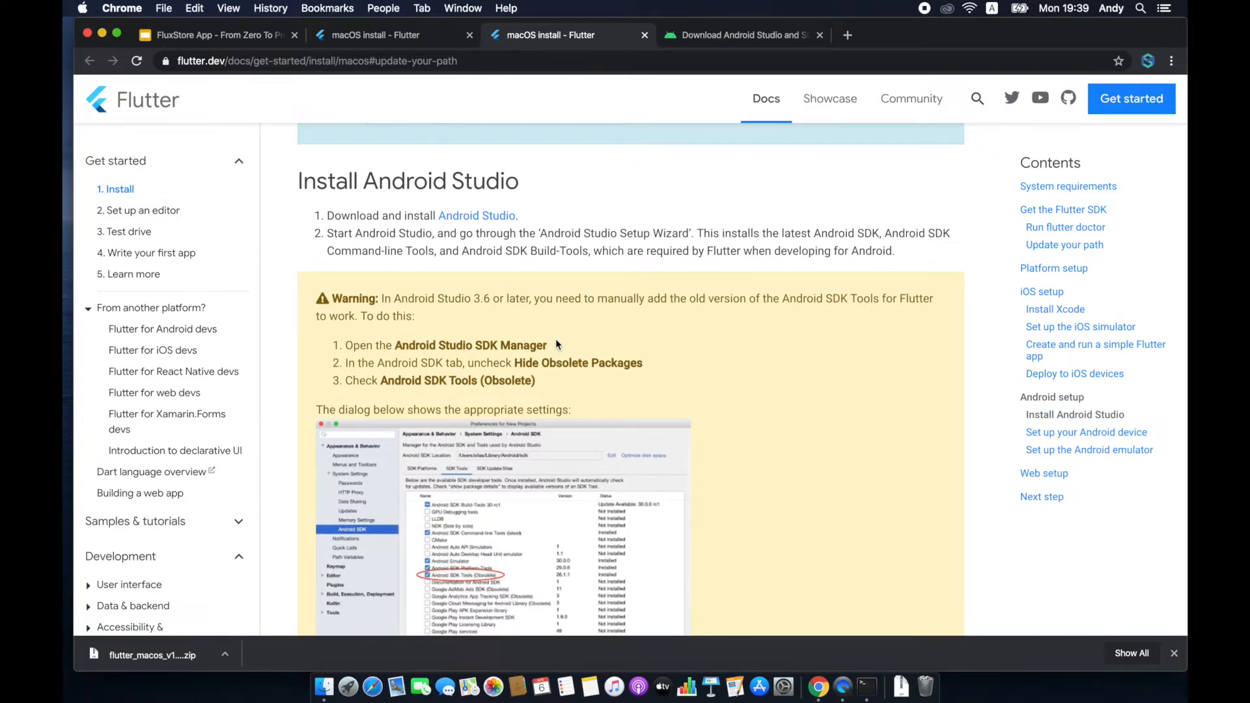
{"action": "left_click", "coordinate": [490, 217], "text": "super"}
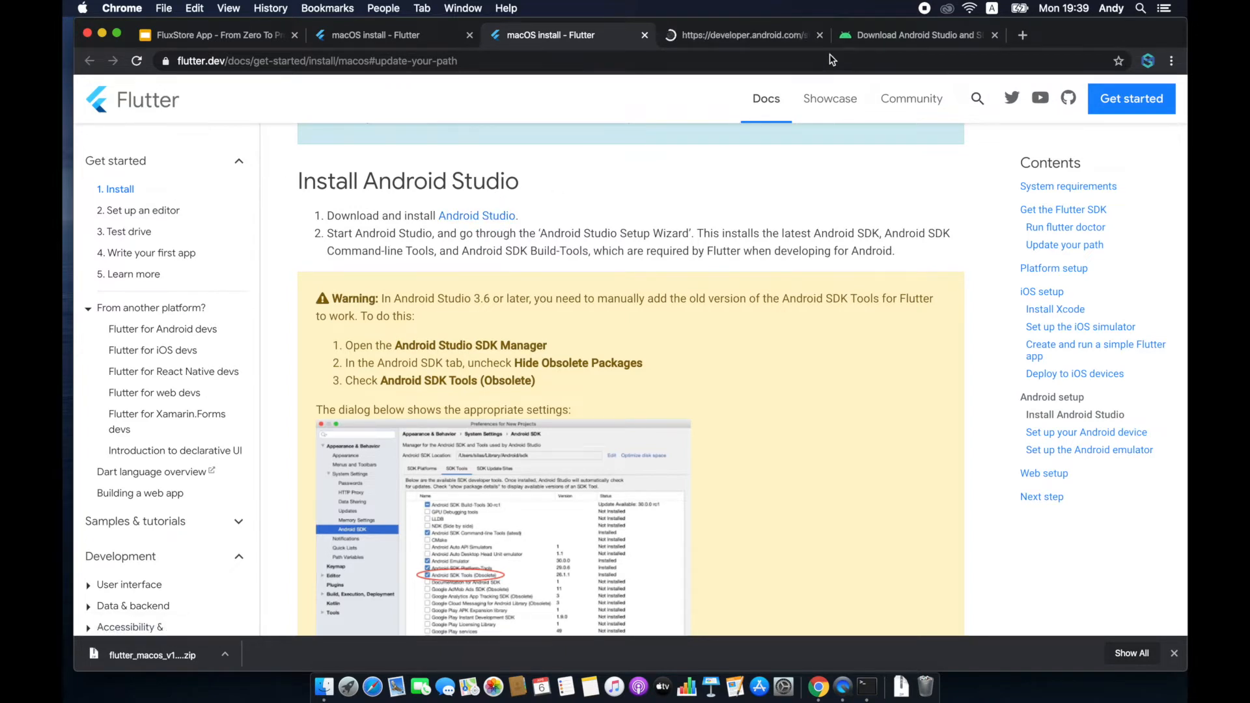
Accept the terms and download Android Studio 3.6.2 for Mac from the Android developers page.
{"action": "left_click", "coordinate": [885, 36]}
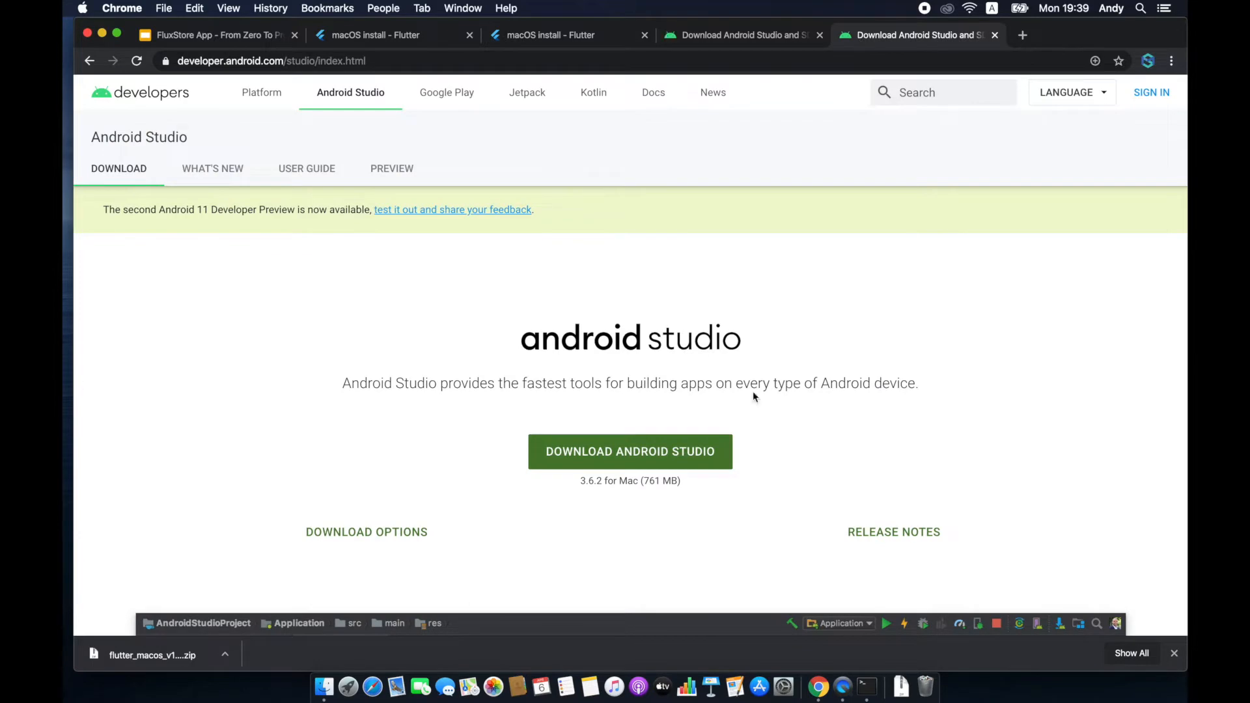
{"action": "left_click", "coordinate": [695, 464]}
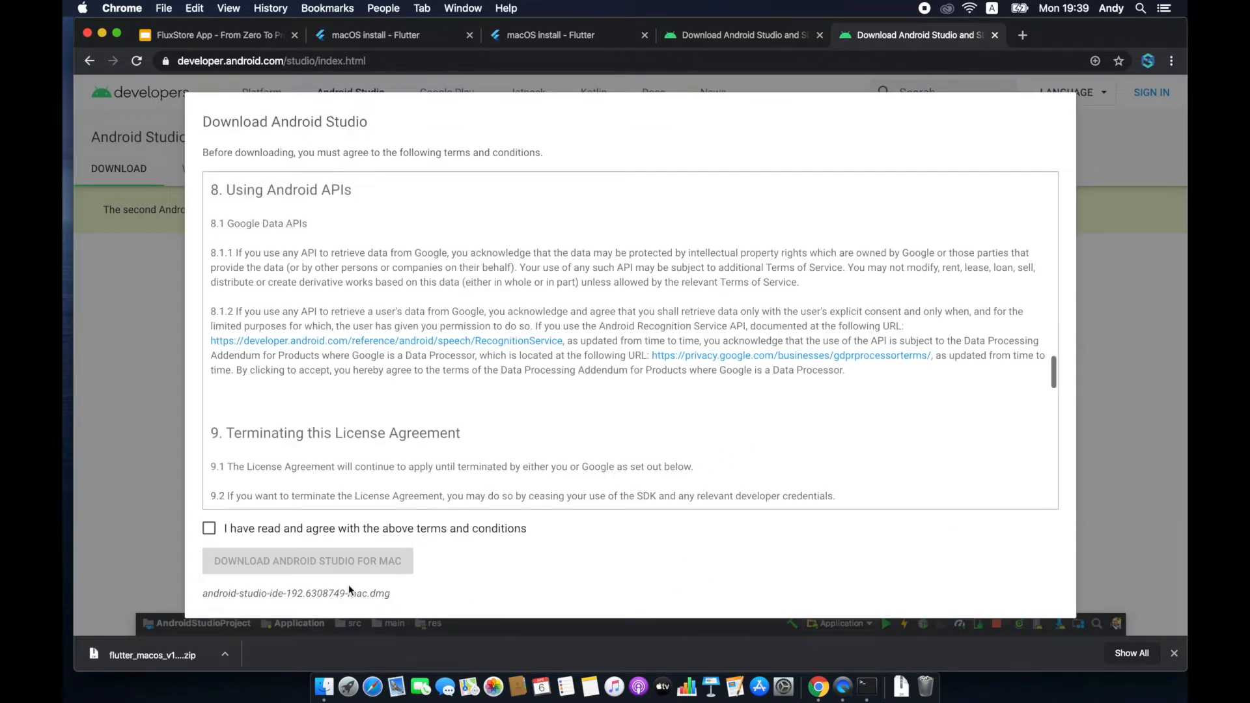
{"action": "left_click", "coordinate": [323, 526]}
{"action": "left_click", "coordinate": [306, 561]}
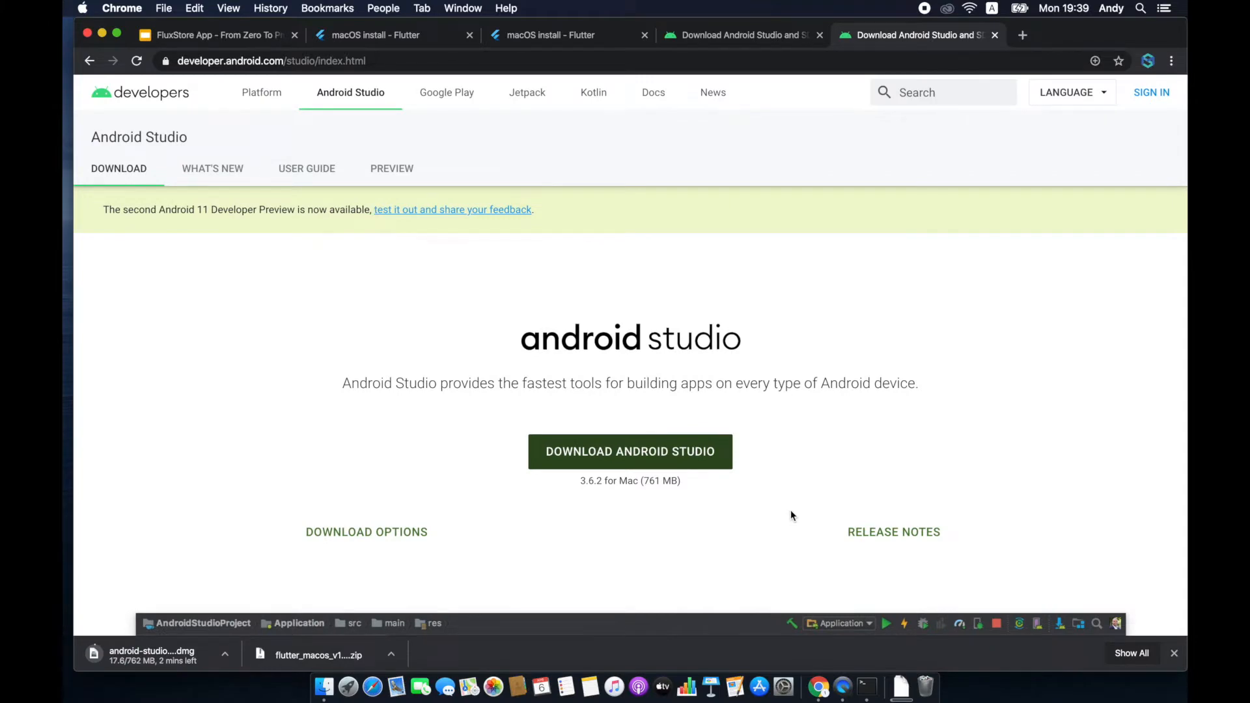
Close the duplicate Android Studio download tab and return to the Flutter install guide.
{"action": "left_click", "coordinate": [811, 41]}
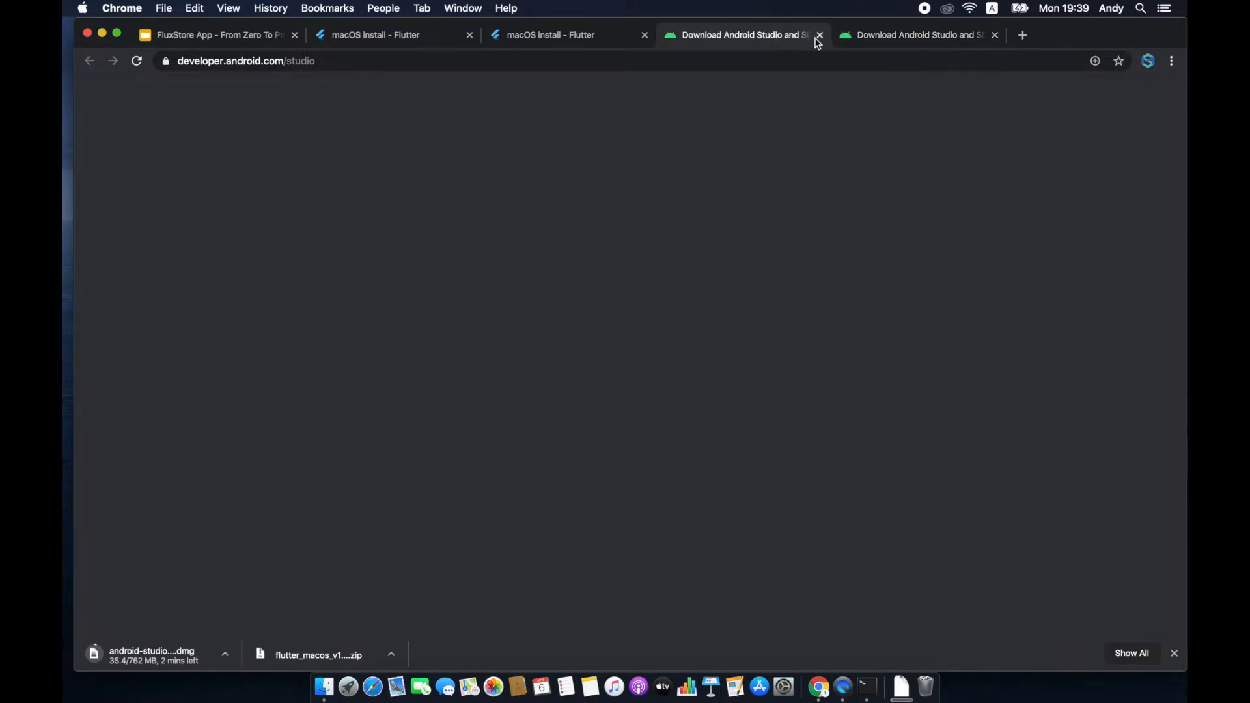
{"action": "left_click", "coordinate": [818, 37]}
{"action": "left_click", "coordinate": [583, 39]}
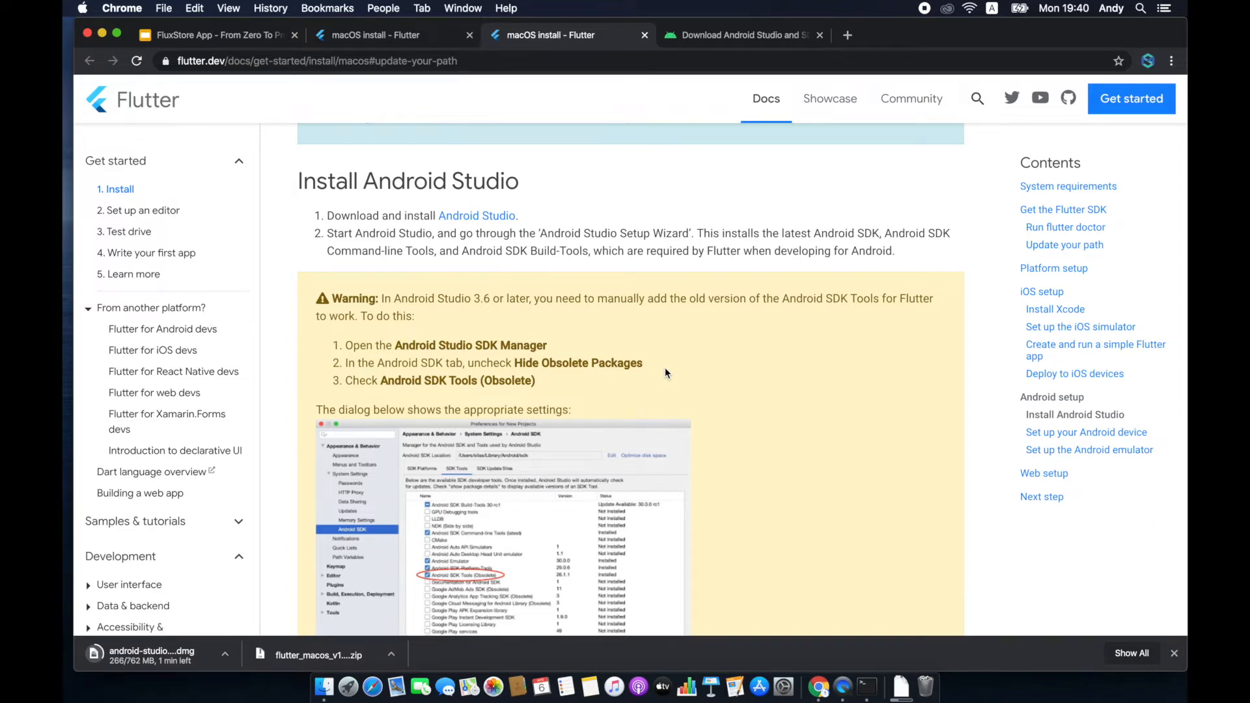
Read the guide's warning about Android SDK Tools (Obsolete) and the Android device setup instructions.
{"action": "scroll", "coordinate": [665, 370], "scroll_direction": "down", "scroll_amount": 3}
{"action": "scroll", "coordinate": [665, 372], "scroll_direction": "down", "scroll_amount": 2}
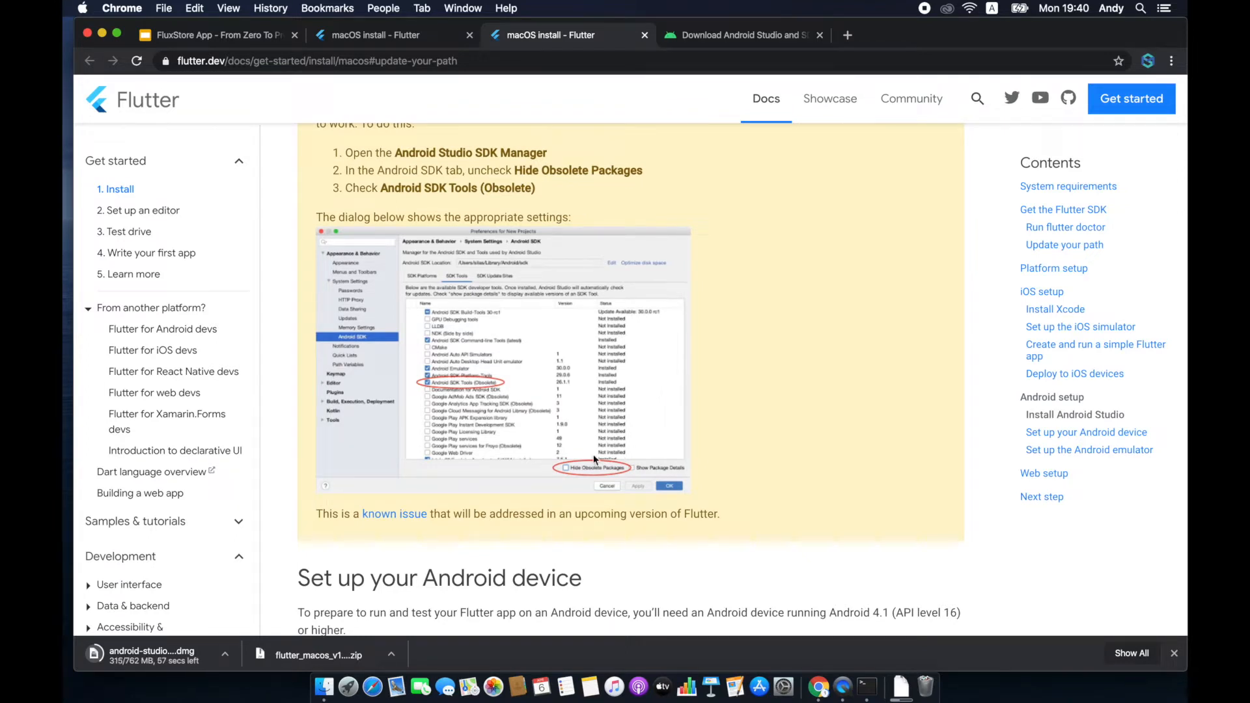
{"action": "left_click_drag", "start_coordinate": [550, 514], "coordinate": [431, 514]}
{"action": "left_click", "coordinate": [484, 512]}
{"action": "scroll", "coordinate": [484, 511], "scroll_direction": "up", "scroll_amount": 2}
{"action": "scroll", "coordinate": [436, 198], "scroll_direction": "down", "scroll_amount": 5}
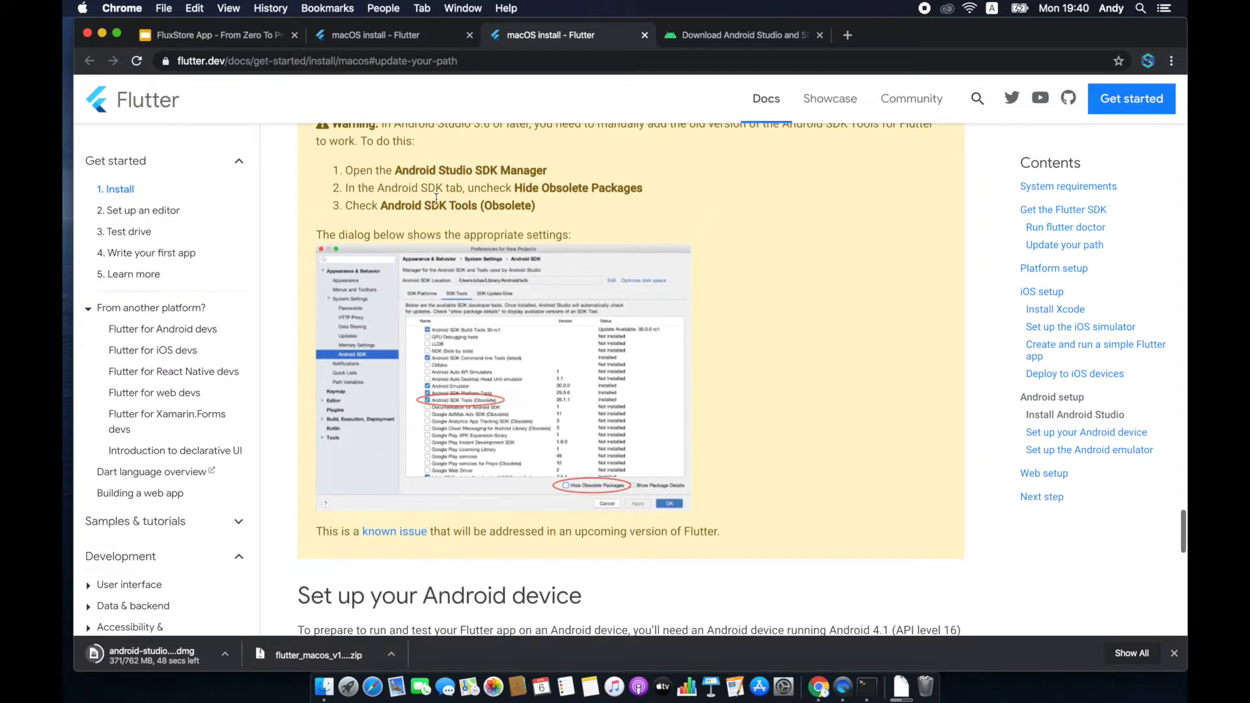
{"action": "scroll", "coordinate": [435, 197], "scroll_direction": "down", "scroll_amount": 1}
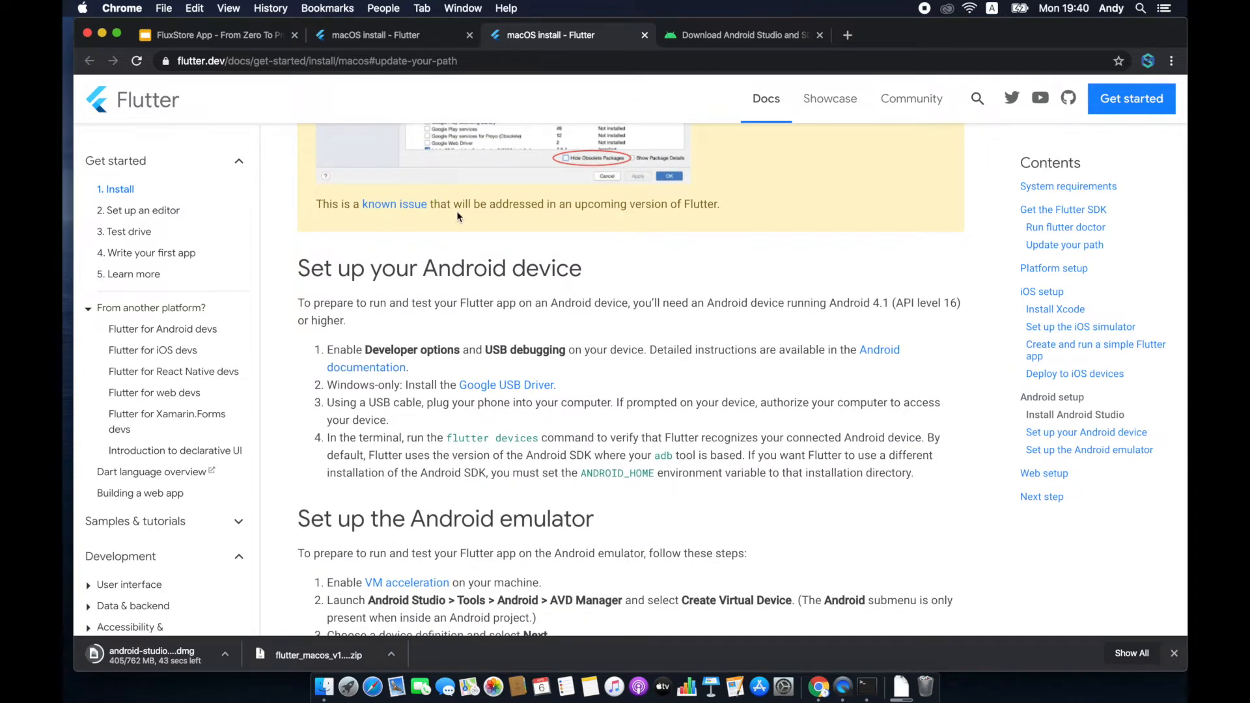
{"action": "scroll", "coordinate": [523, 479], "scroll_direction": "up", "scroll_amount": 3}
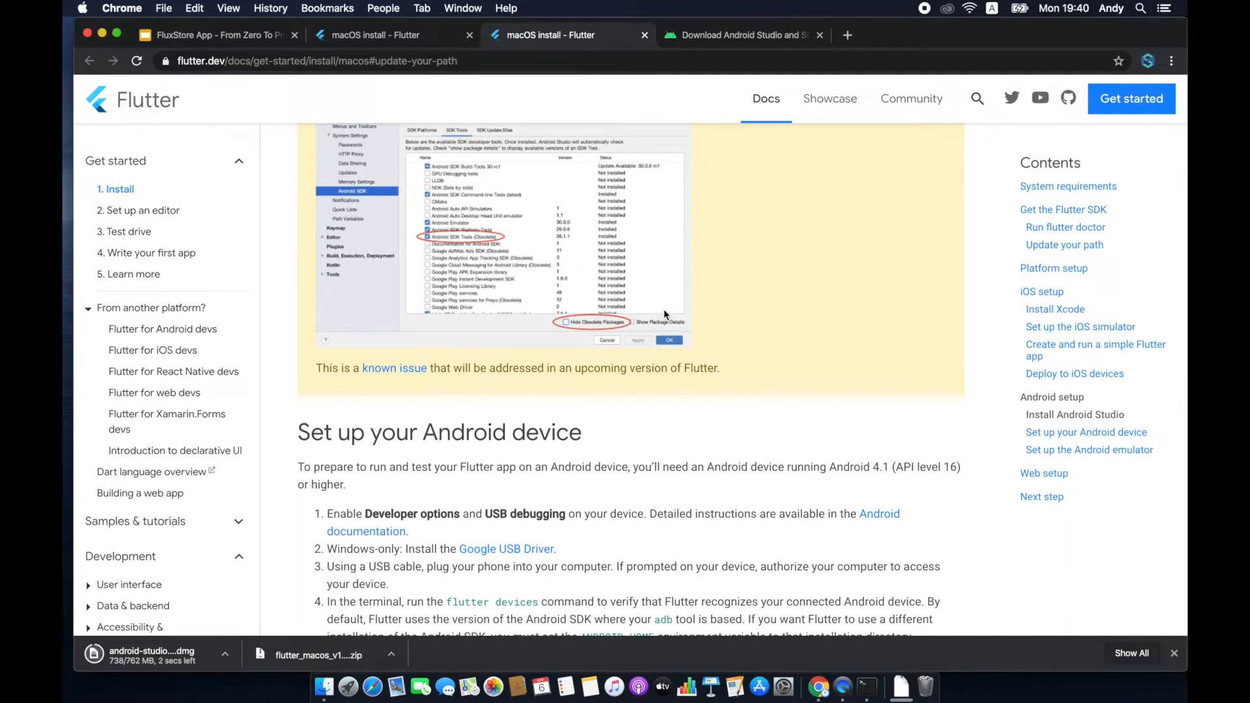
{"action": "scroll", "coordinate": [671, 358], "scroll_direction": "up", "scroll_amount": 3}
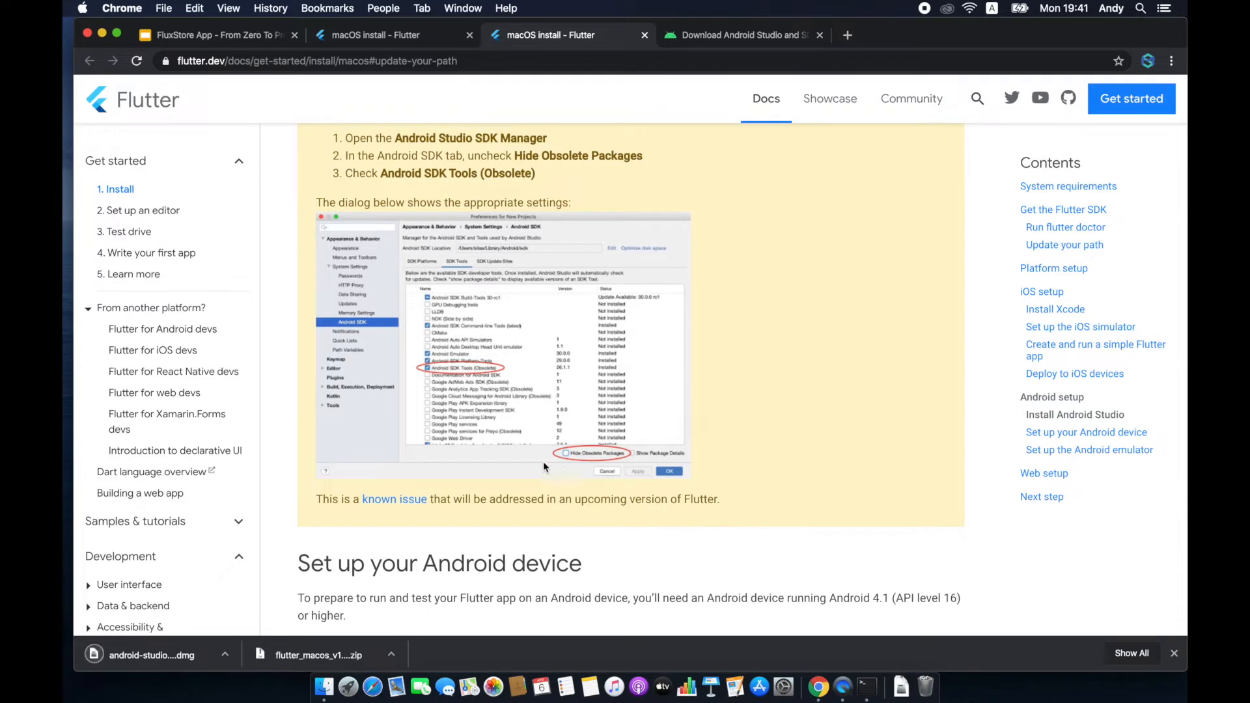
Open the downloaded Android Studio disk image and try to copy the app into Applications, stopping at the replacement request.
{"action": "left_click", "coordinate": [901, 686]}
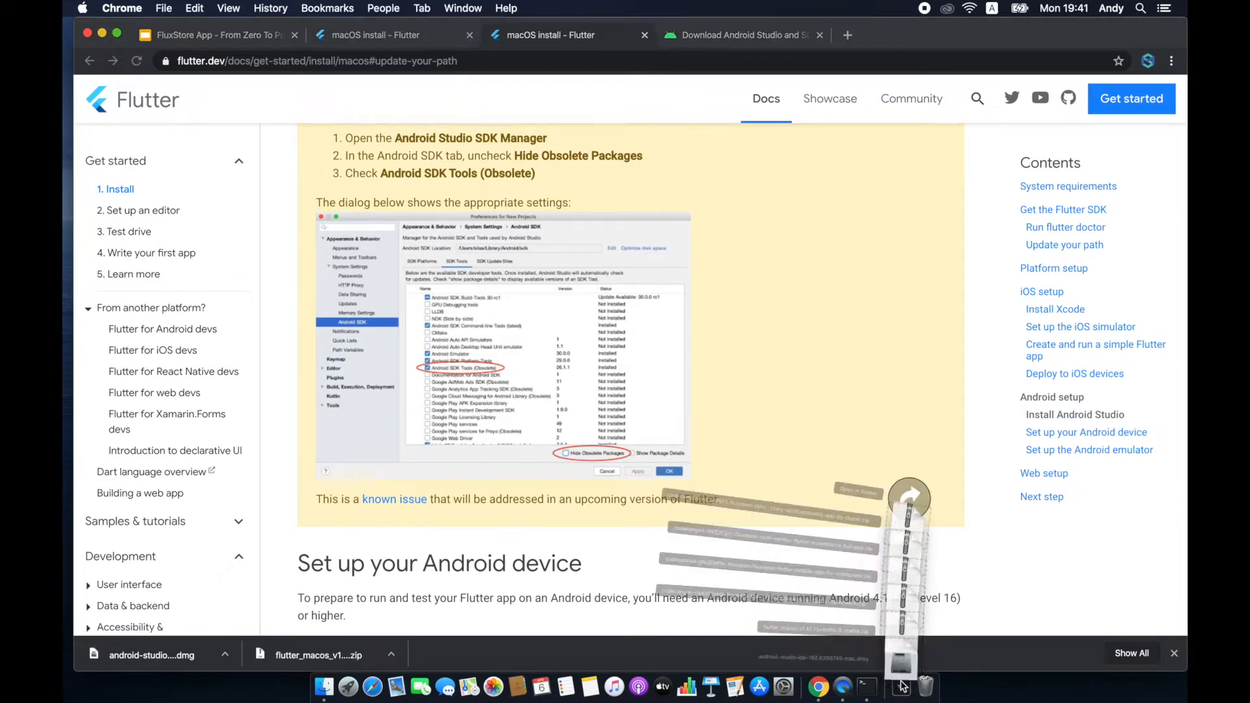
{"action": "left_click", "coordinate": [175, 656]}
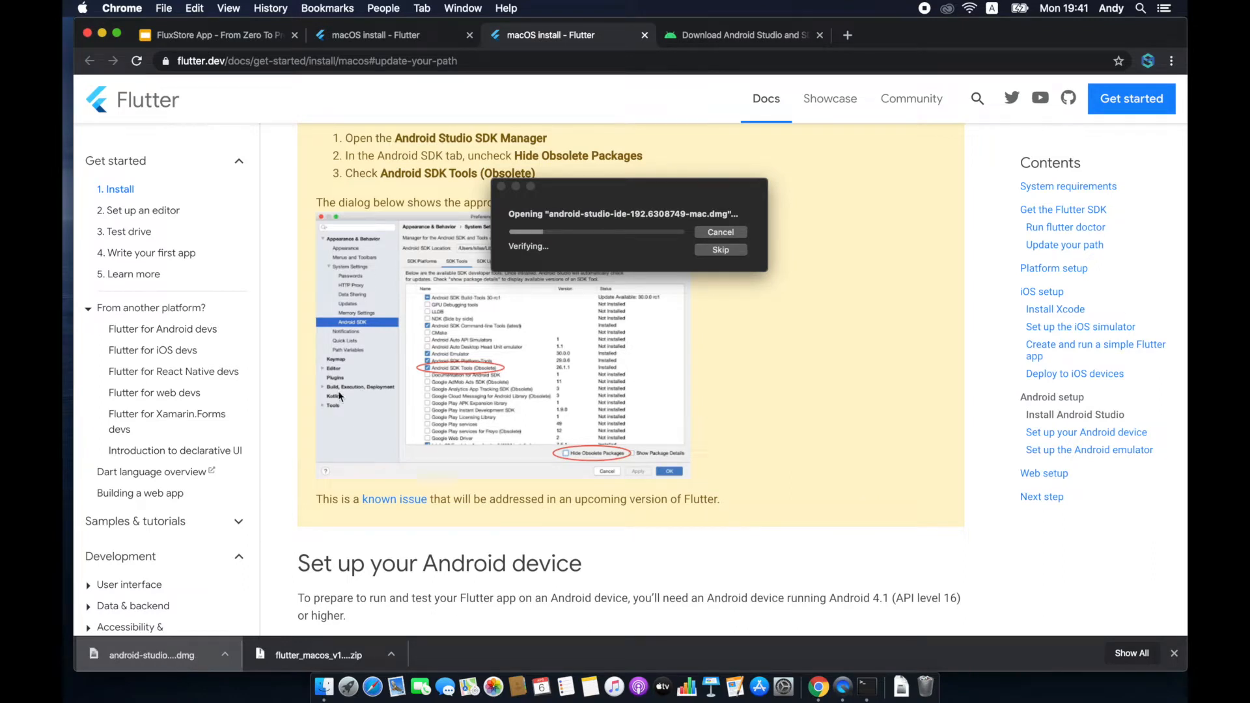
{"action": "left_click", "coordinate": [676, 188]}
{"action": "left_click_drag", "start_coordinate": [676, 188], "coordinate": [968, 206]}
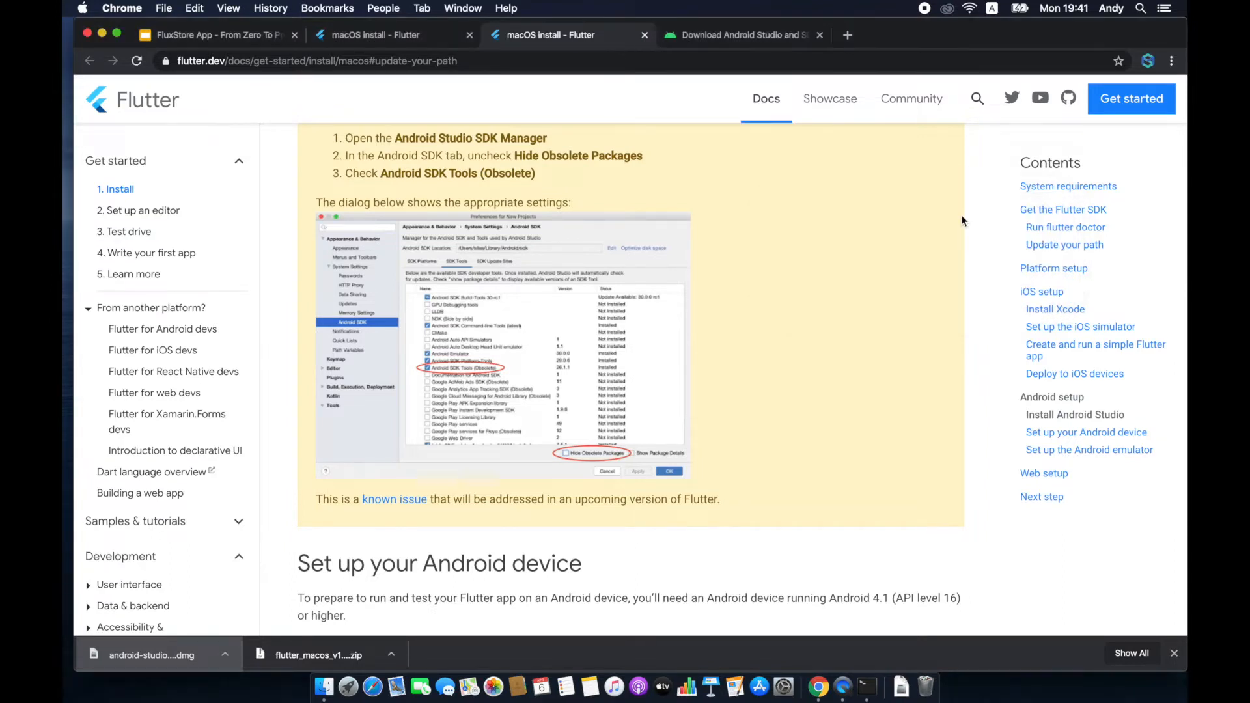
{"action": "left_click_drag", "start_coordinate": [498, 386], "coordinate": [696, 376]}
{"action": "left_click", "coordinate": [676, 246]}
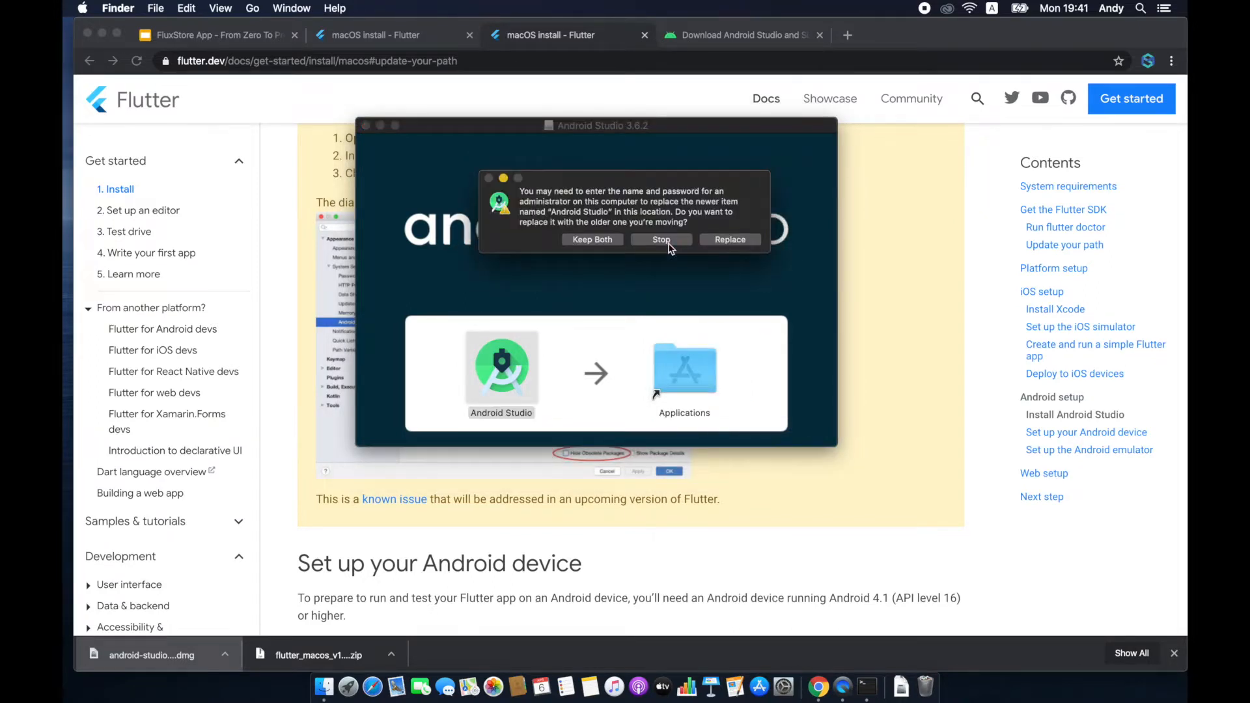
Replace the existing Android Studio in Applications with the disk image's copy, then launch it and allow the downloaded app to open.
{"action": "left_click", "coordinate": [723, 240]}
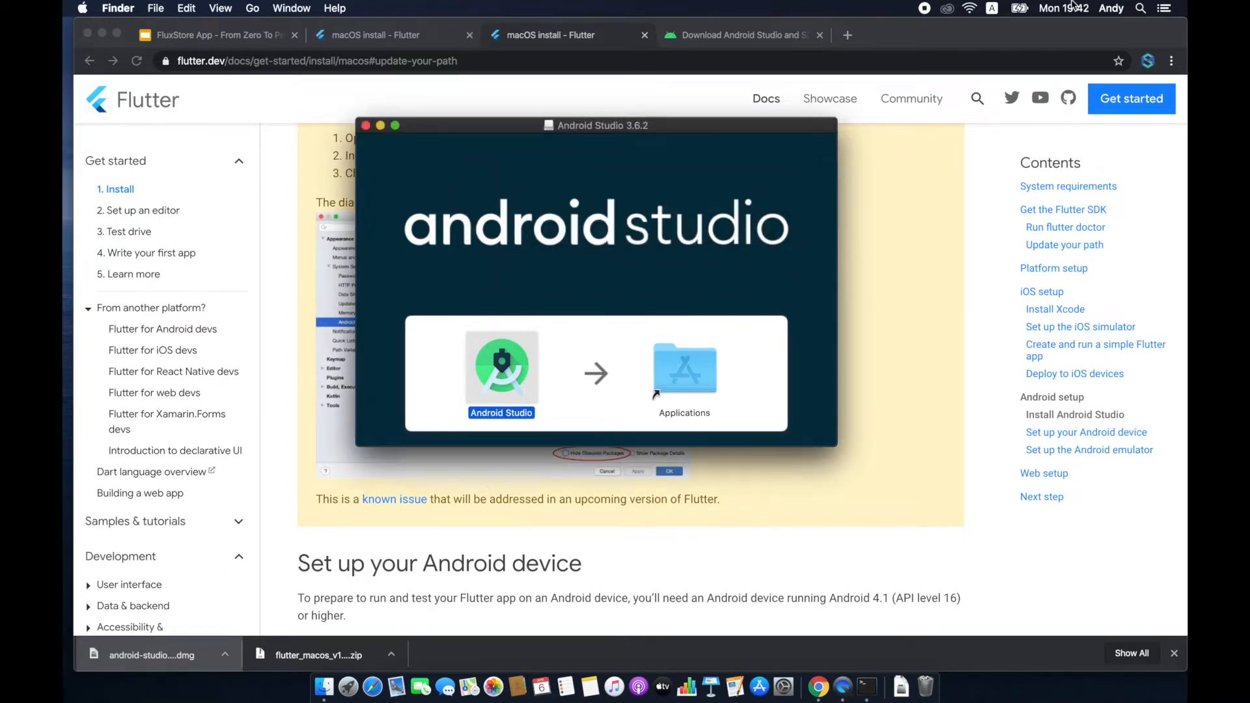
{"action": "key", "text": "super+space"}
{"action": "type", "text": "android"}
{"action": "key", "text": "Return"}
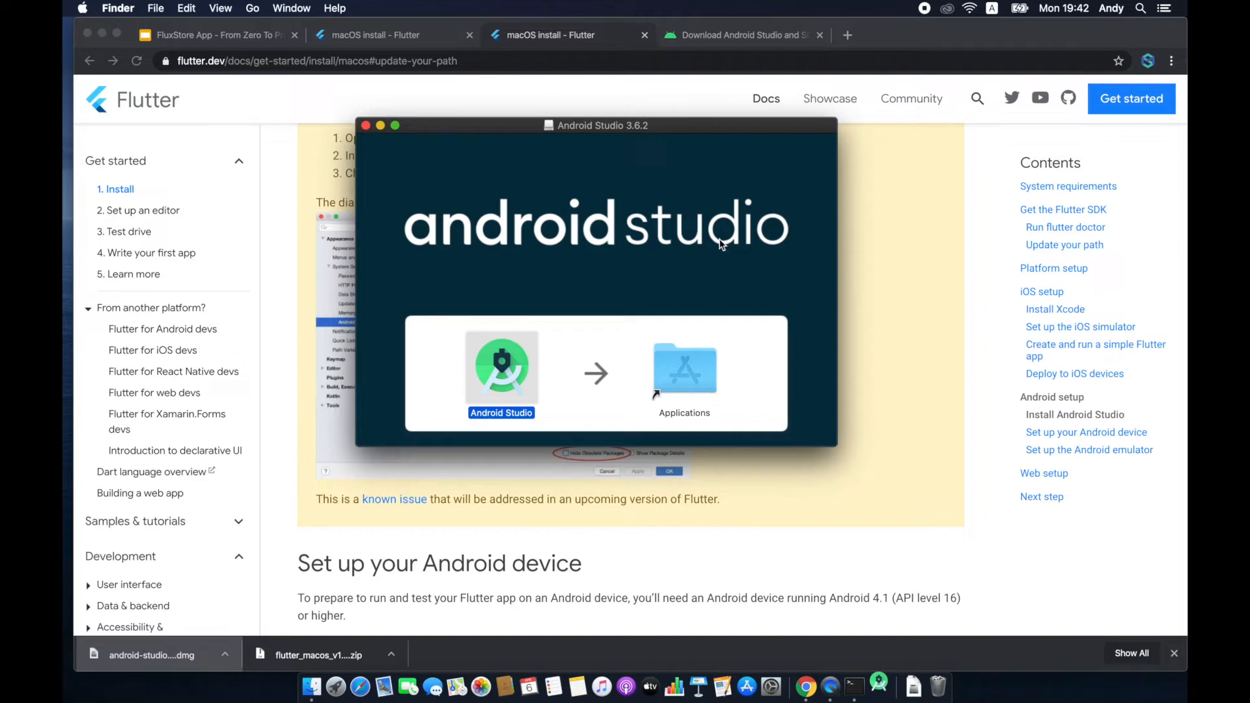
{"action": "left_click", "coordinate": [365, 125]}
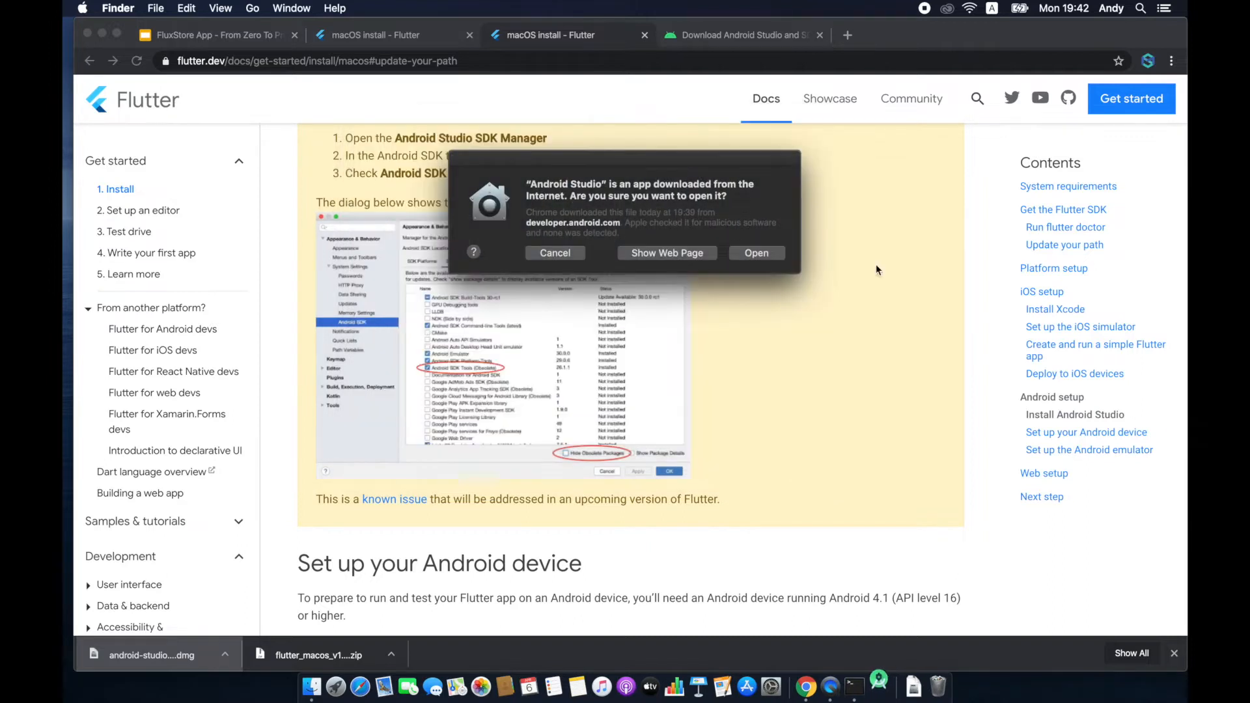
{"action": "left_click", "coordinate": [758, 254]}
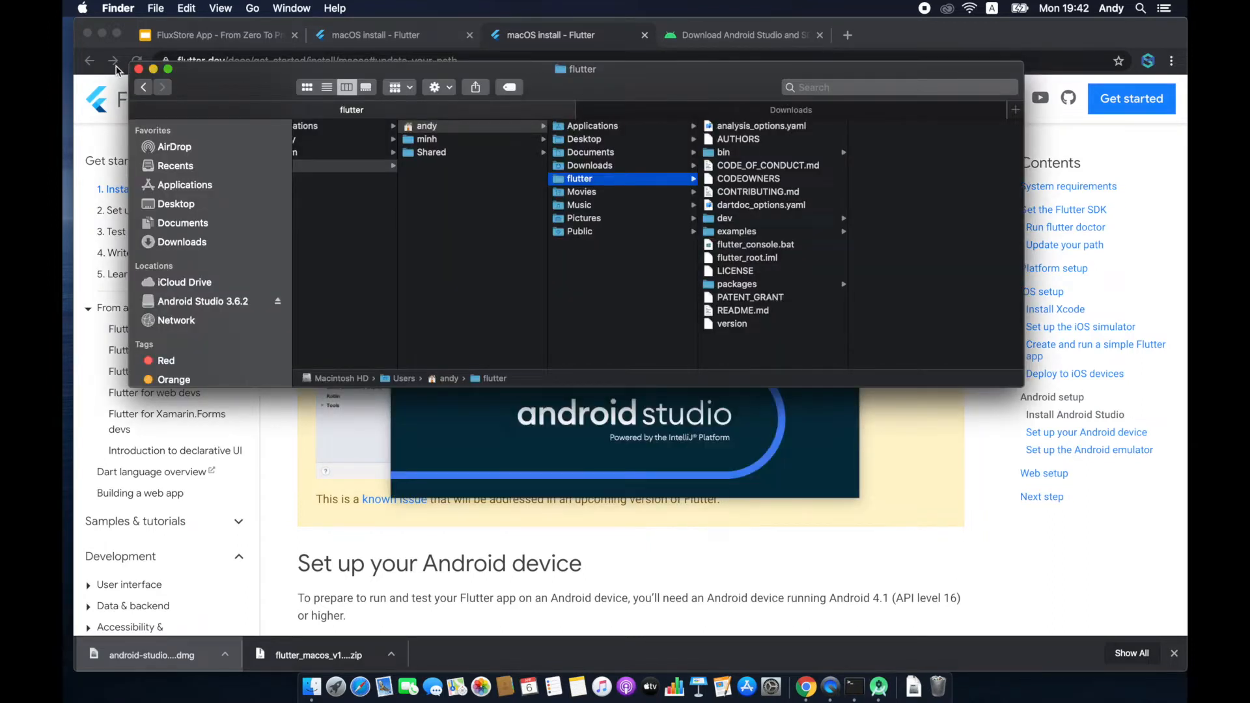
Move the Finder window aside and continue Android Studio's first launch without importing settings.
{"action": "left_click_drag", "start_coordinate": [707, 84], "coordinate": [1013, 242]}
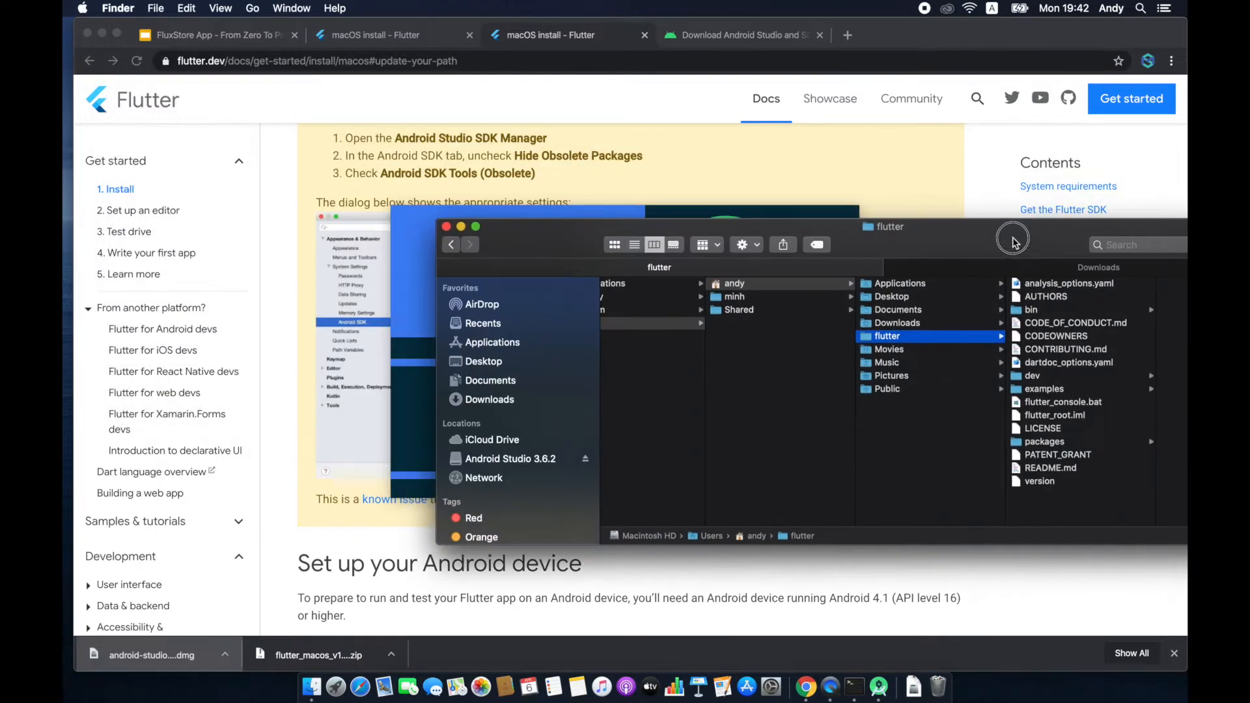
{"action": "left_click", "coordinate": [879, 687]}
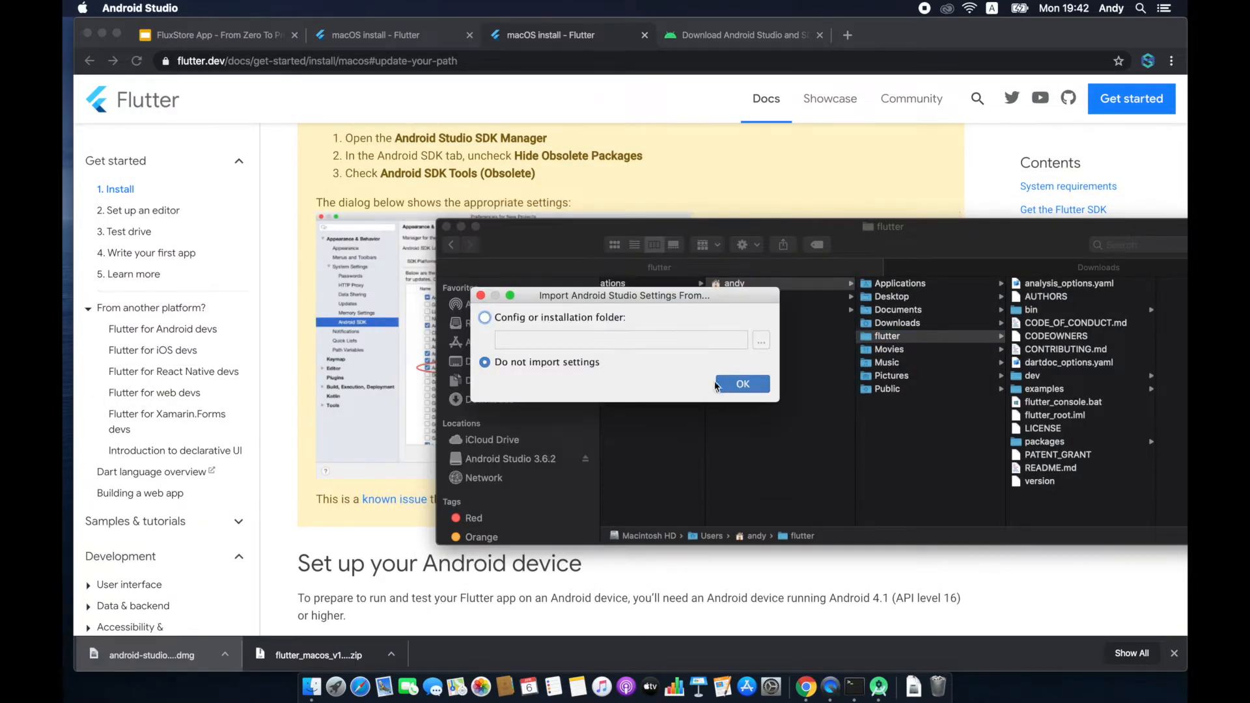
{"action": "left_click", "coordinate": [740, 387]}
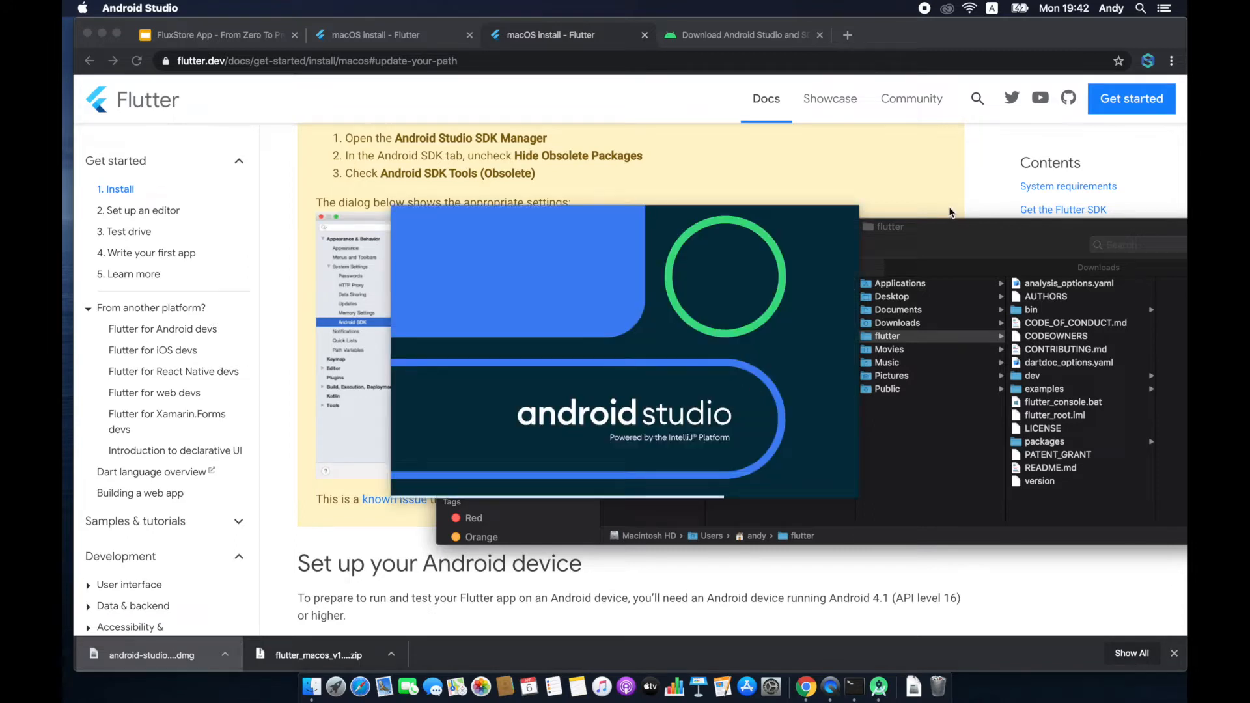
{"action": "left_click", "coordinate": [614, 428]}
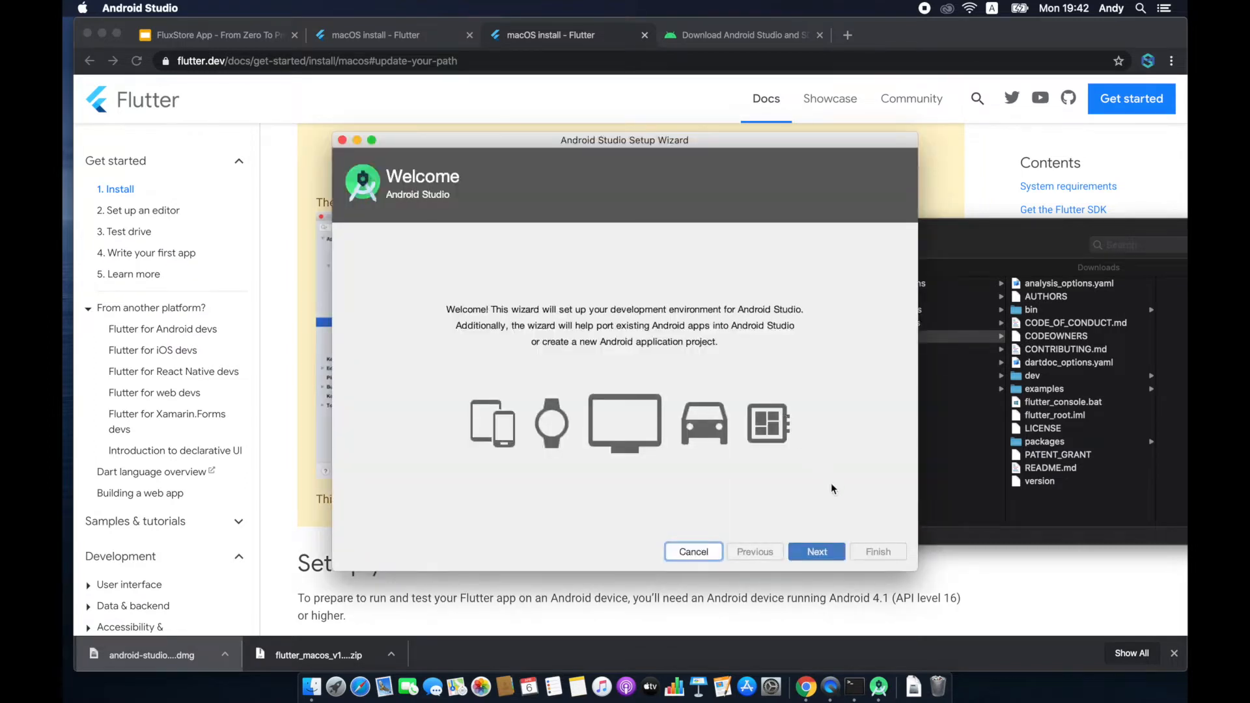
Complete the setup wizard's choices with the Standard install type and Darcula theme, and start downloading the SDK components.
{"action": "left_click", "coordinate": [828, 553]}
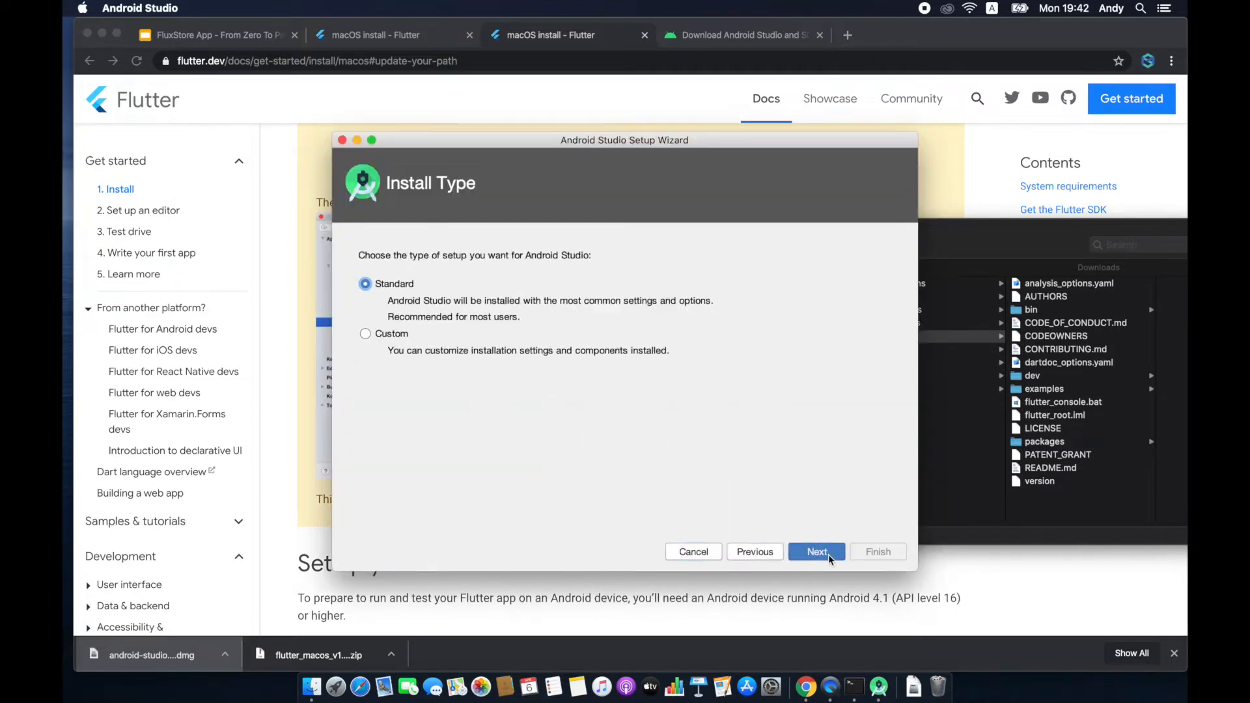
{"action": "left_click", "coordinate": [829, 558]}
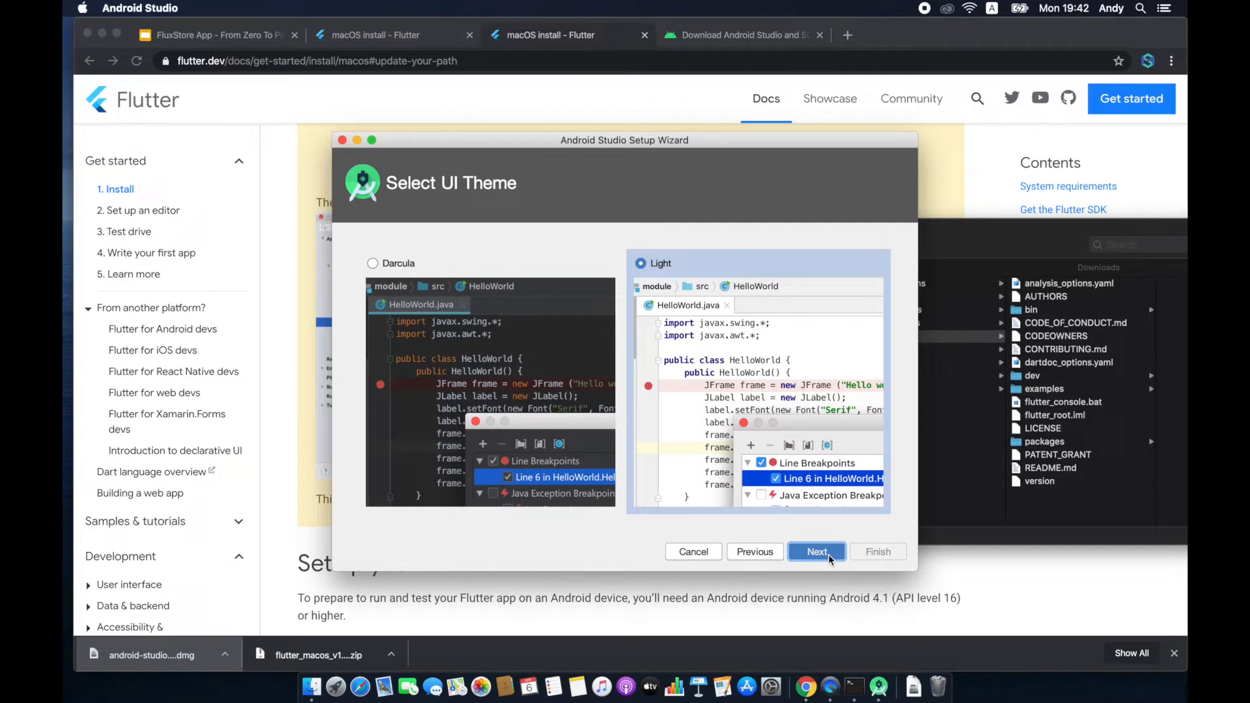
{"action": "left_click", "coordinate": [461, 304]}
{"action": "left_click", "coordinate": [822, 560]}
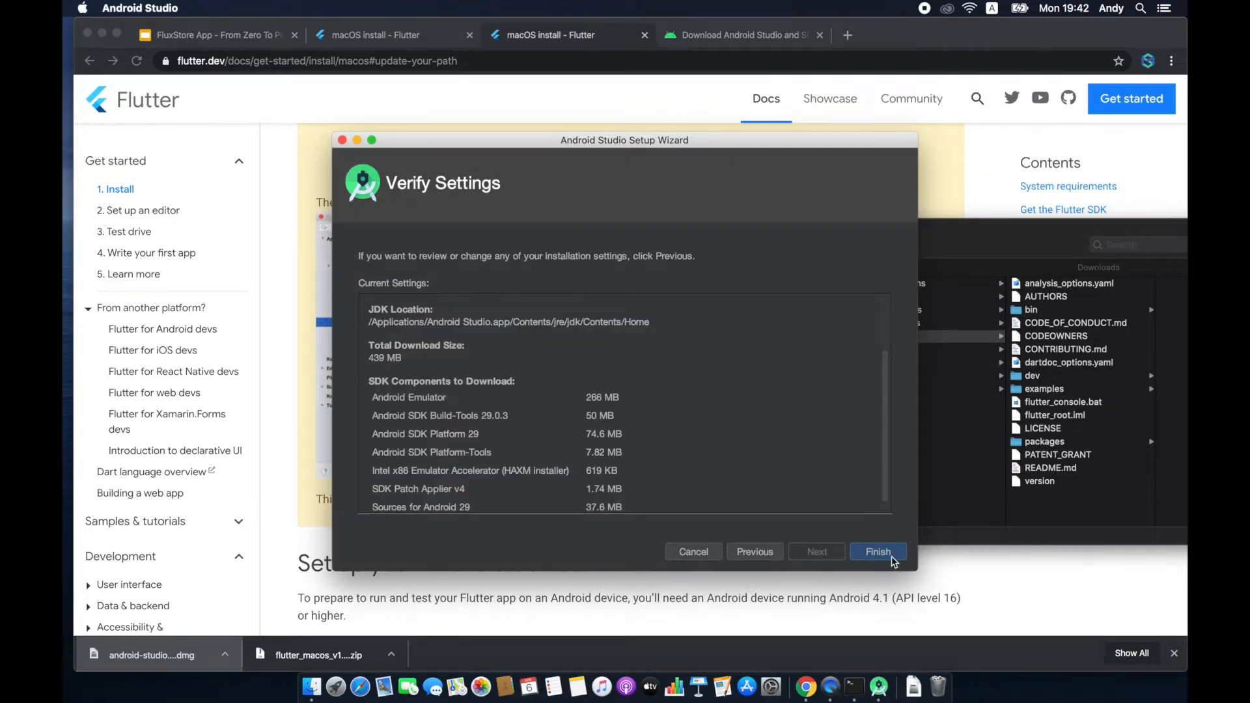
{"action": "left_click", "coordinate": [891, 558]}
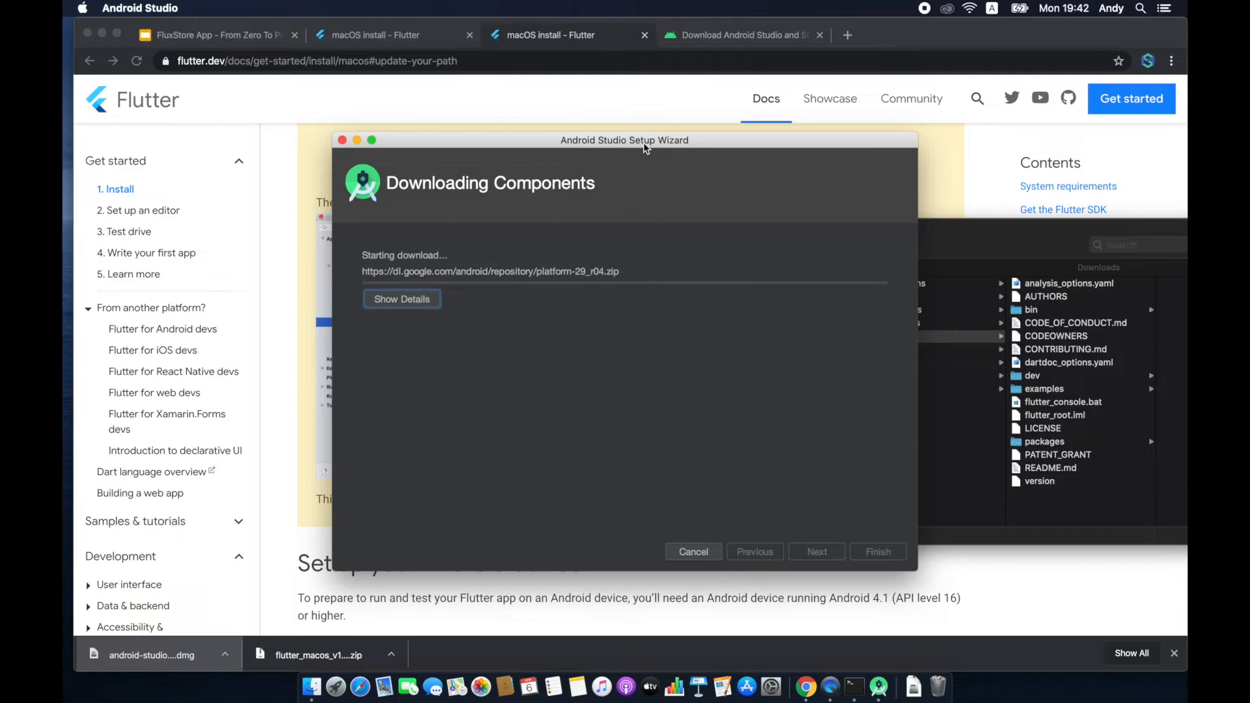
Move the setup wizard aside, close the Finder window behind it, and show the component download details.
{"action": "left_click_drag", "start_coordinate": [800, 141], "coordinate": [983, 103]}
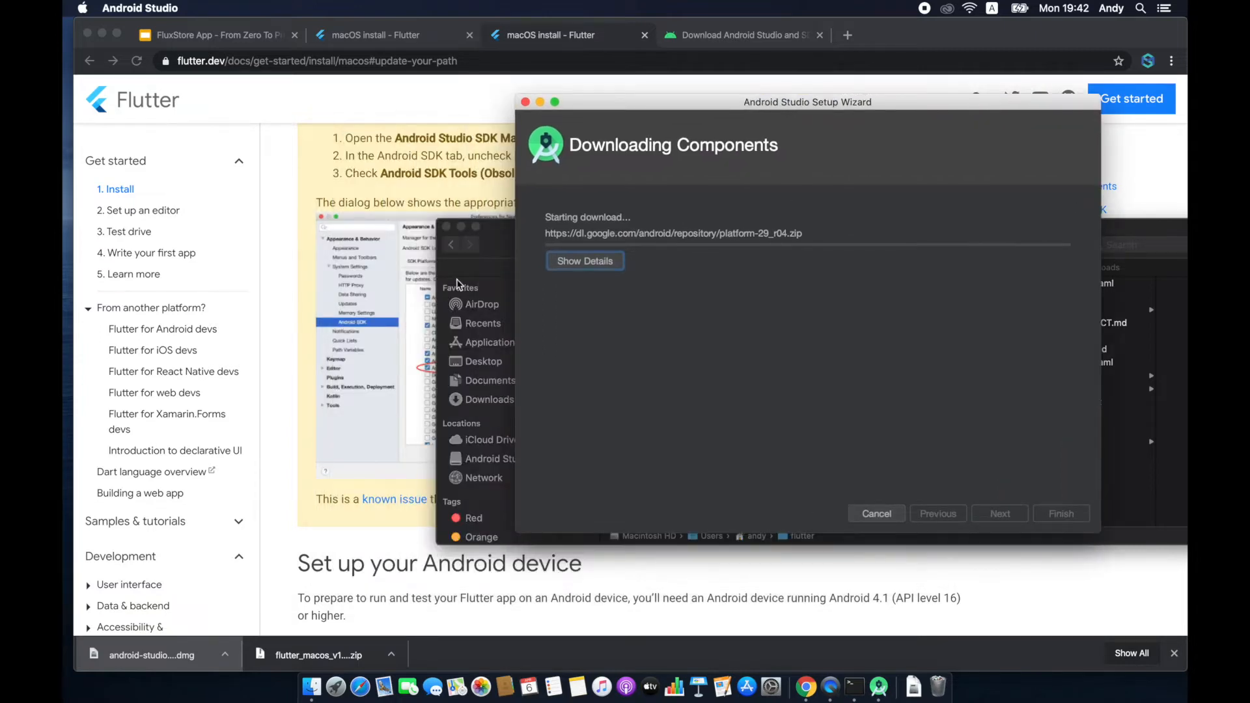
{"action": "left_click", "coordinate": [446, 227]}
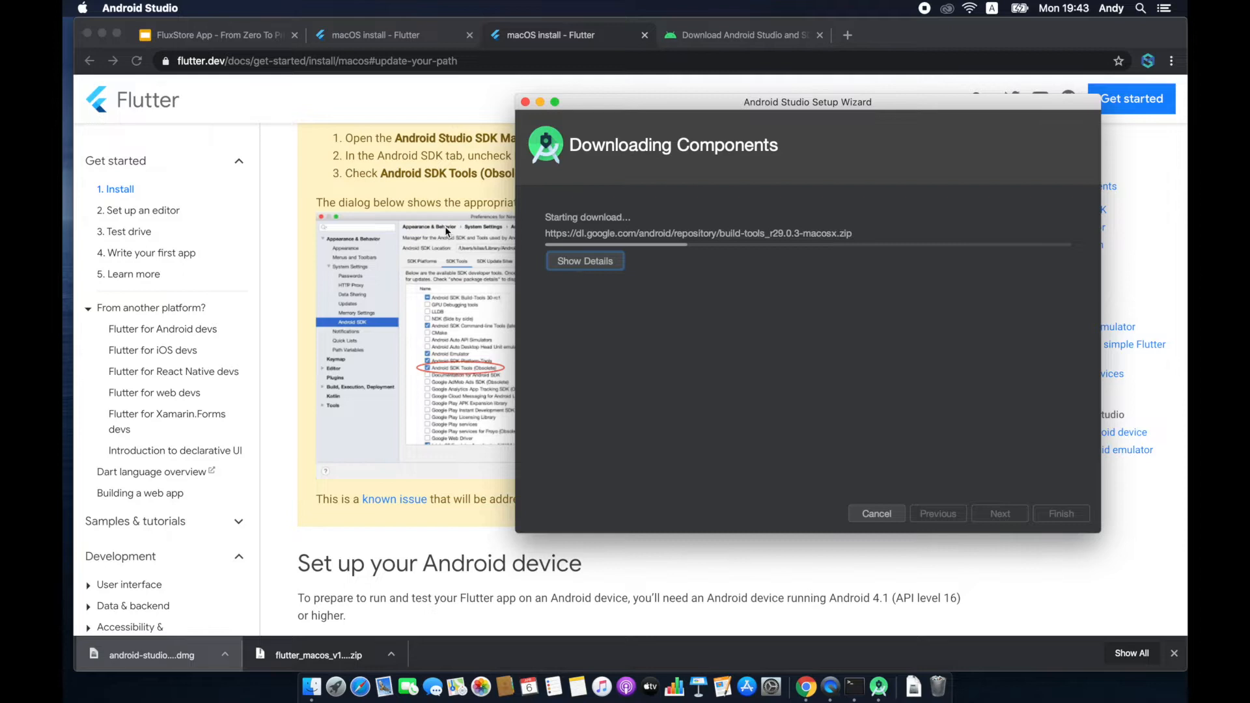
{"action": "left_click", "coordinate": [604, 262]}
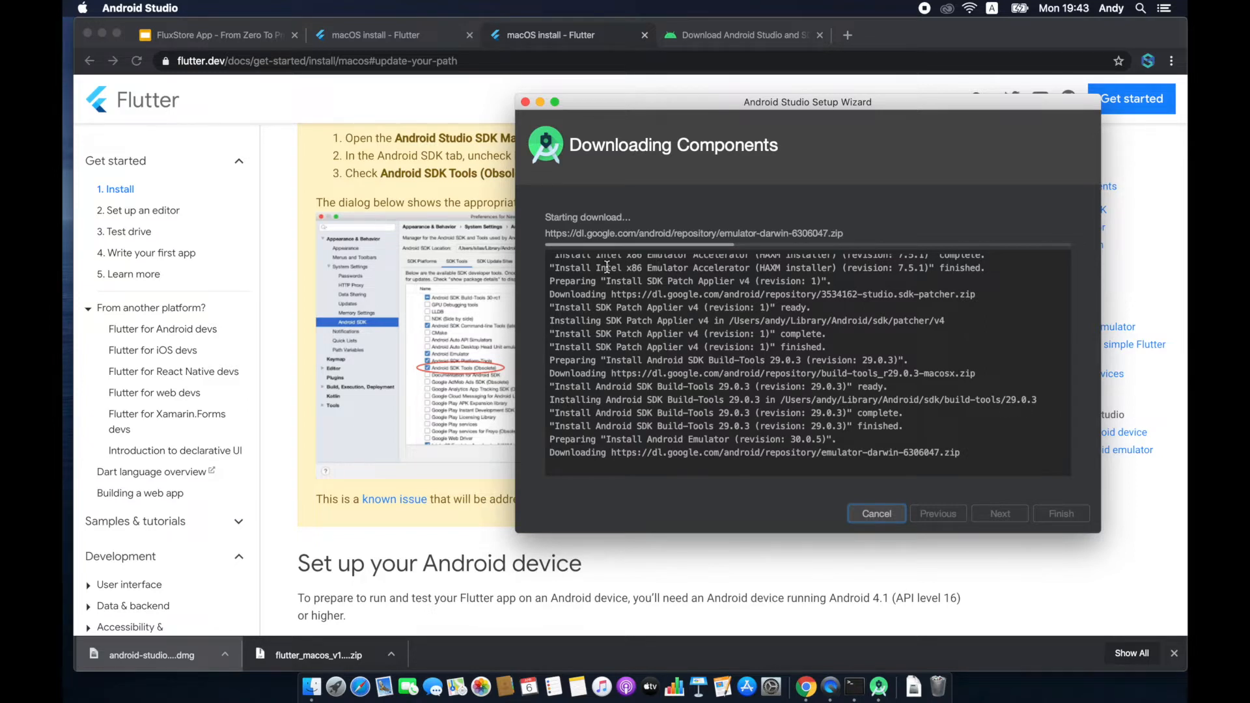
Read the Flutter guide's sections on installing Android Studio, setting up an Android device and setting up the emulator.
{"action": "left_click", "coordinate": [453, 298]}
{"action": "scroll", "coordinate": [453, 299], "scroll_direction": "up", "scroll_amount": 4}
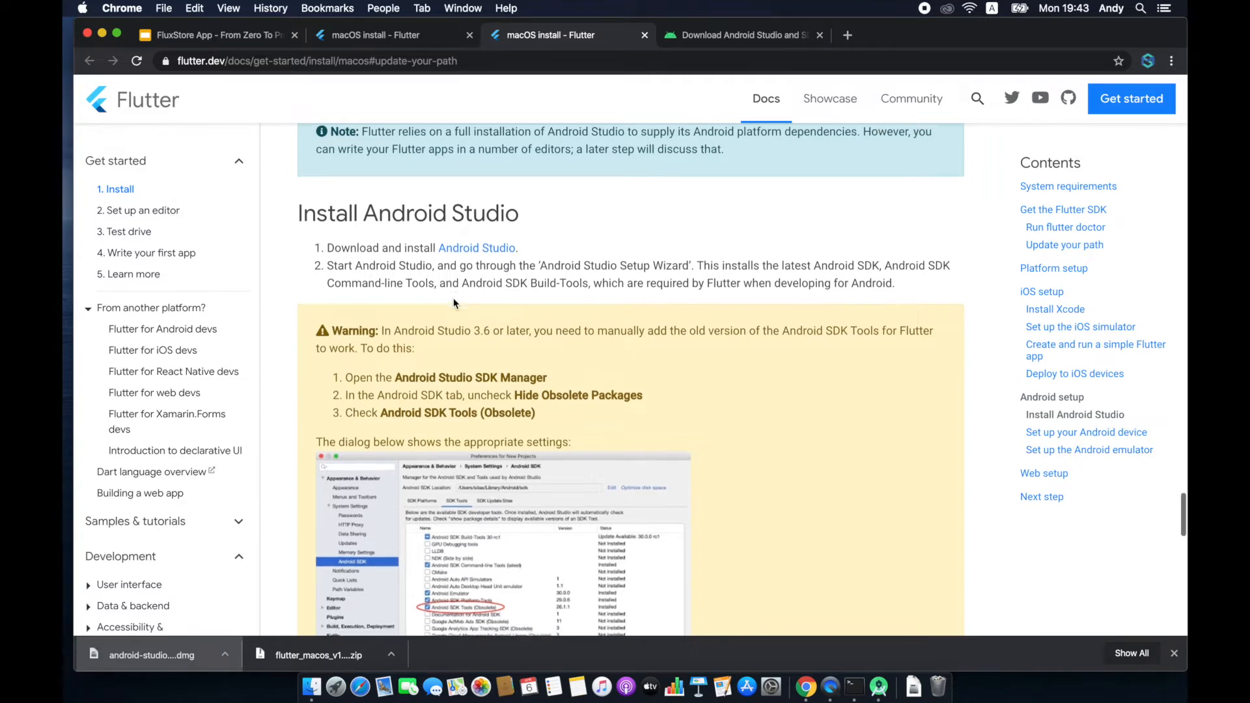
{"action": "scroll", "coordinate": [454, 303], "scroll_direction": "down", "scroll_amount": 1}
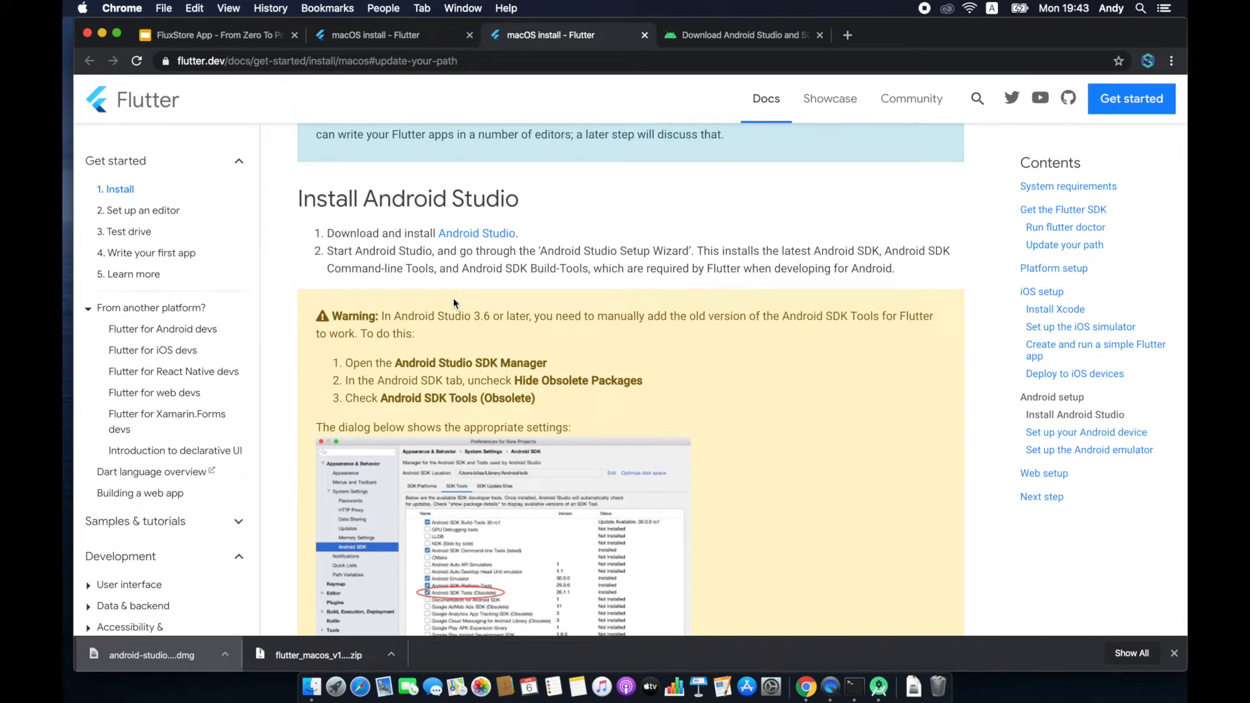
{"action": "scroll", "coordinate": [453, 298], "scroll_direction": "down", "scroll_amount": 5}
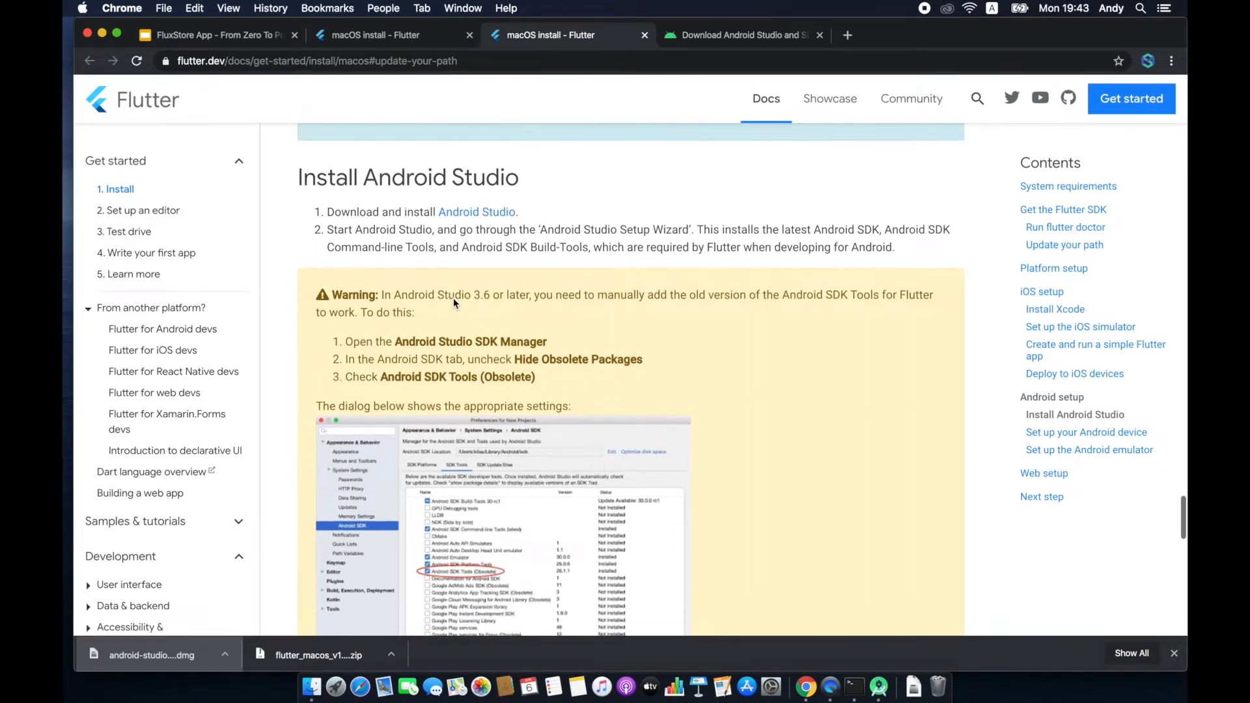
{"action": "scroll", "coordinate": [453, 298], "scroll_direction": "down", "scroll_amount": 15}
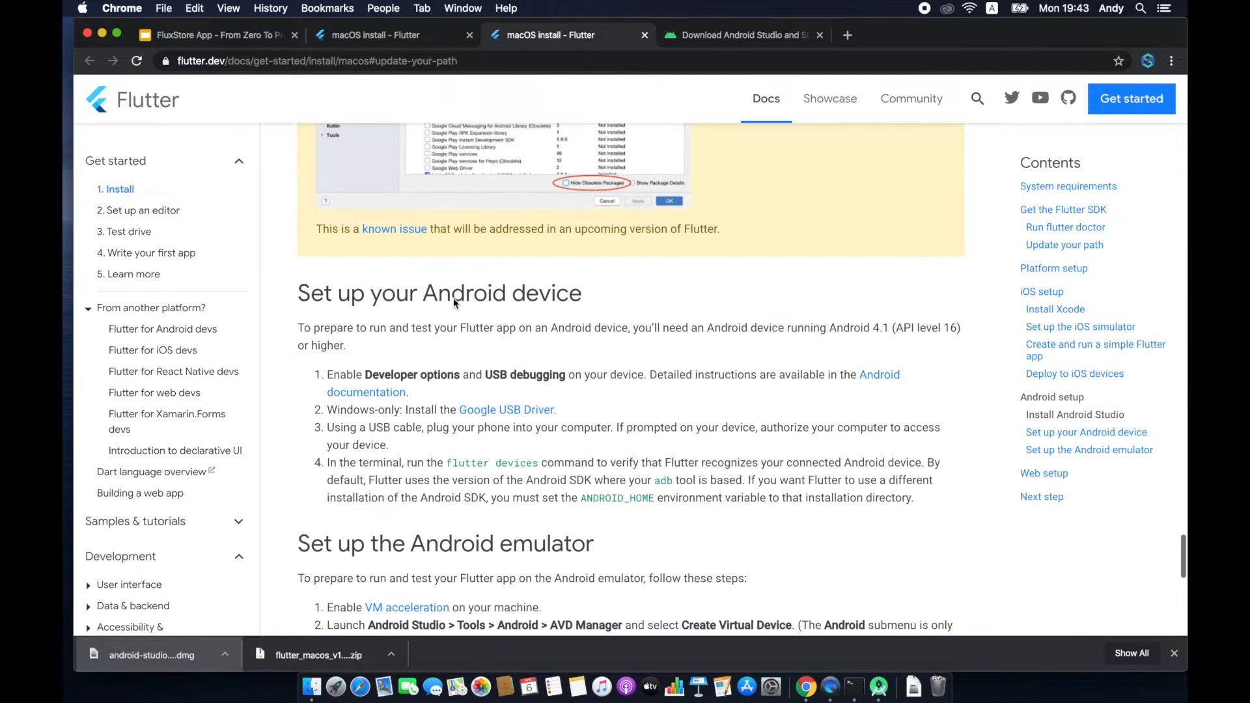
{"action": "scroll", "coordinate": [453, 298], "scroll_direction": "down", "scroll_amount": 10}
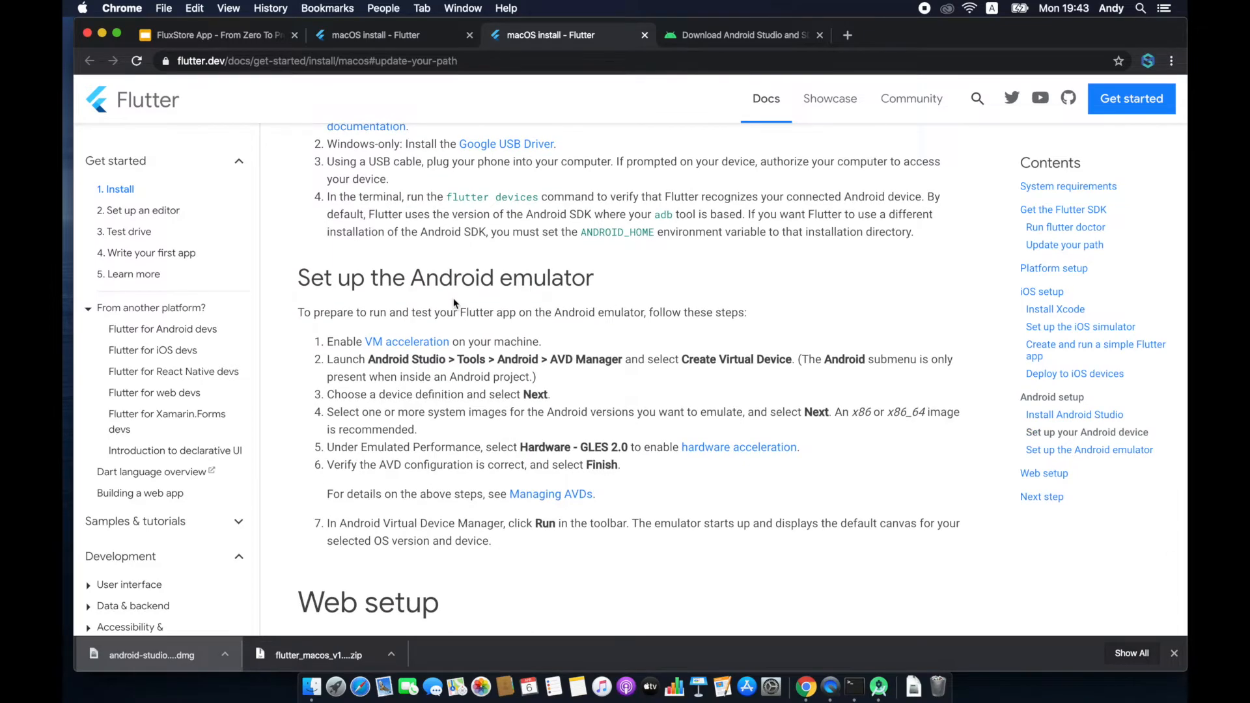
{"action": "scroll", "coordinate": [453, 298], "scroll_direction": "down", "scroll_amount": 2}
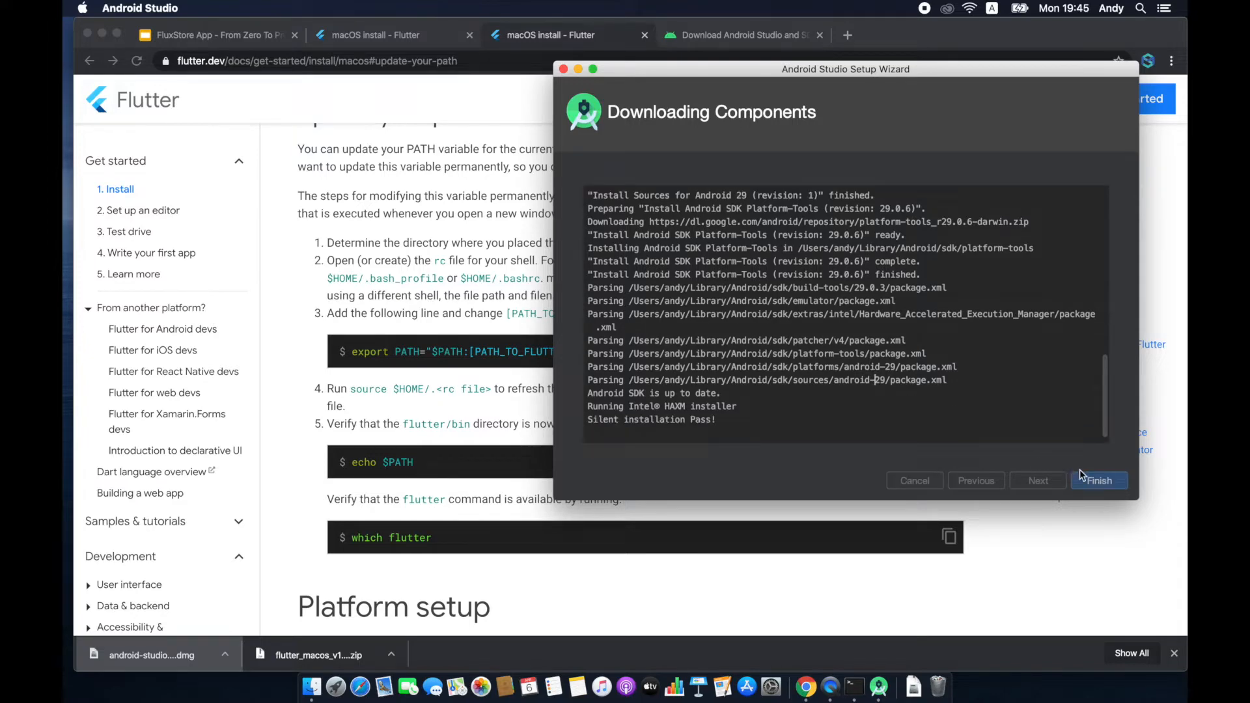
Finish the Android Studio setup wizard and open the plugin settings in the preferences for new projects.
{"action": "left_click", "coordinate": [1098, 481]}
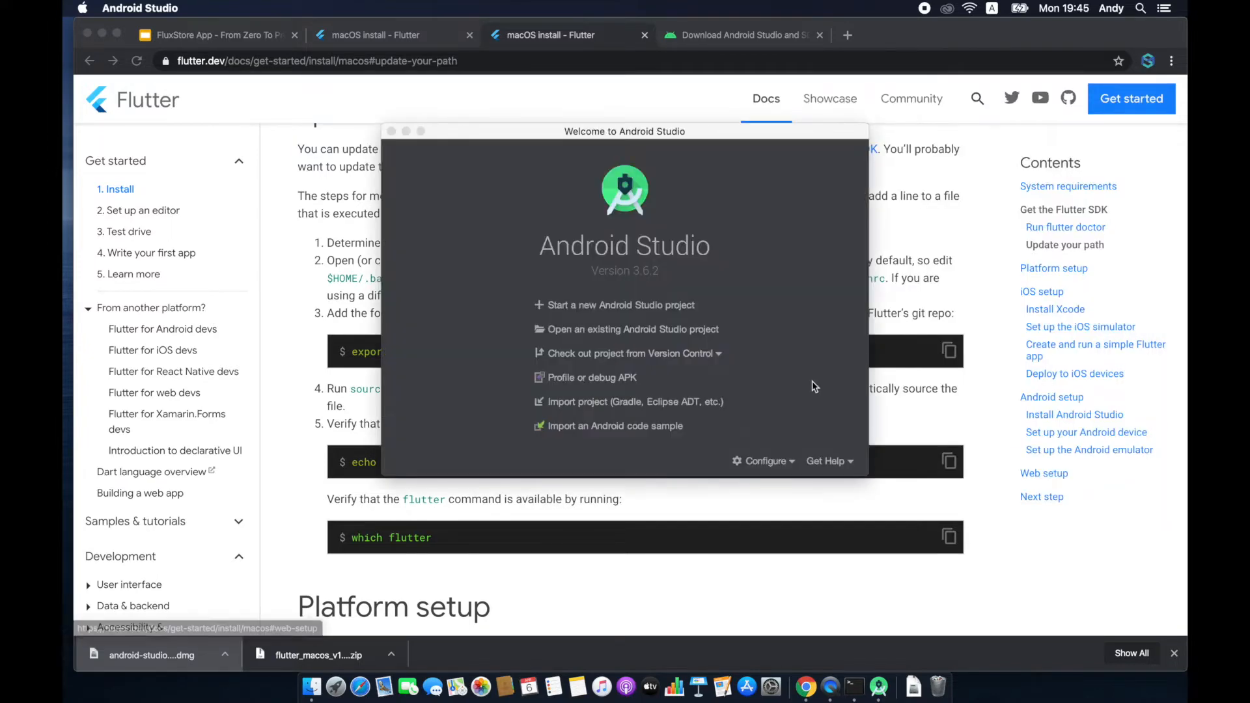
{"action": "left_click", "coordinate": [782, 461]}
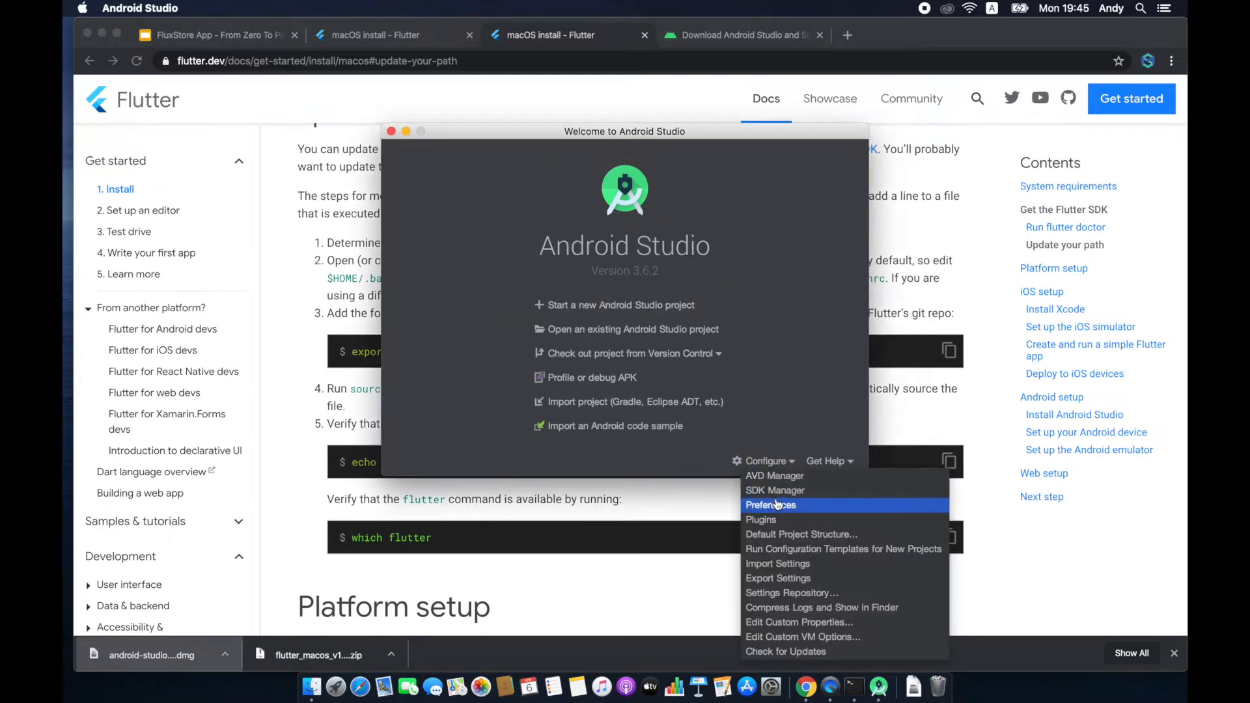
{"action": "left_click", "coordinate": [775, 505]}
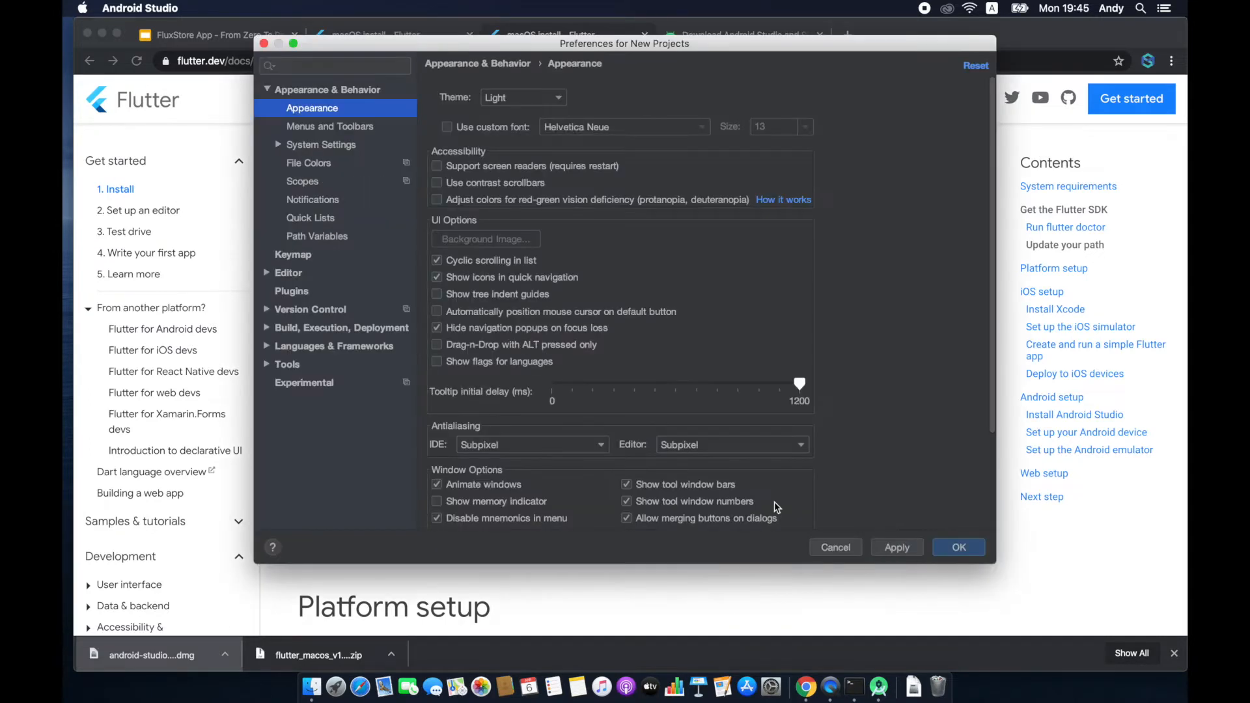
{"action": "left_click", "coordinate": [291, 290]}
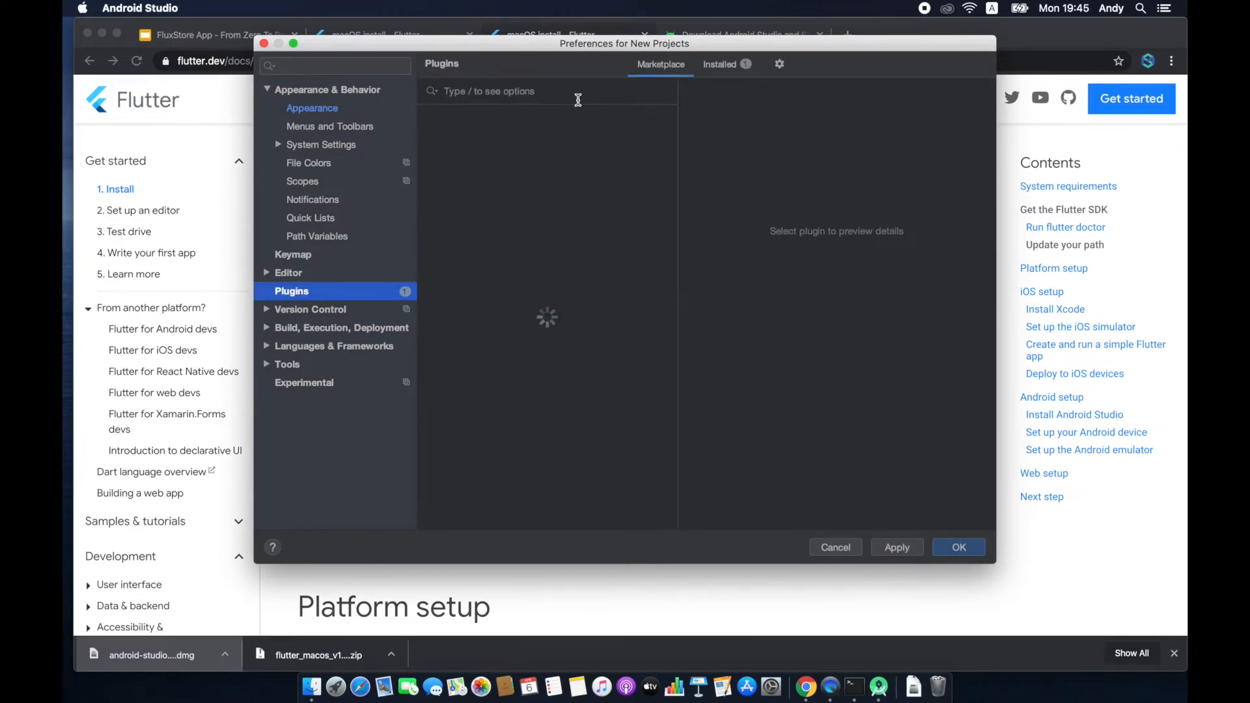
Search the plugin marketplace for flutter and install the Flutter plugin, accepting the privacy note and the required Dart plugin.
{"action": "type", "text": "flutter"}
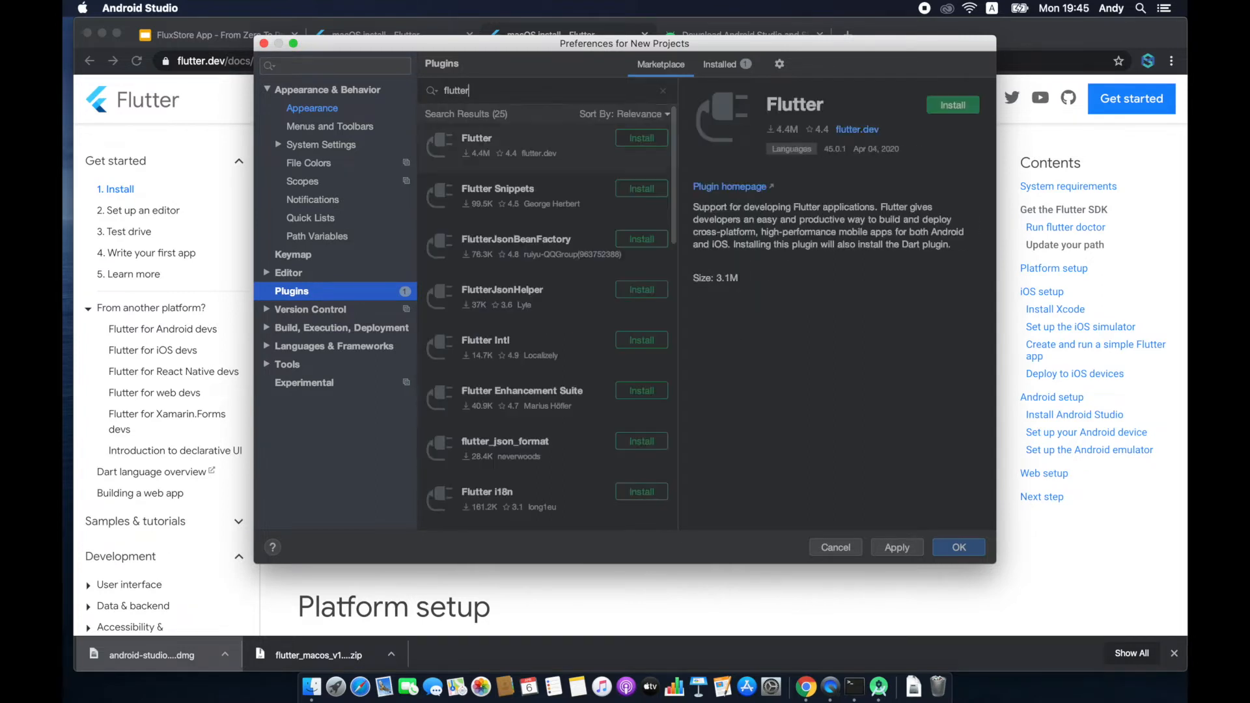
{"action": "left_click", "coordinate": [641, 140]}
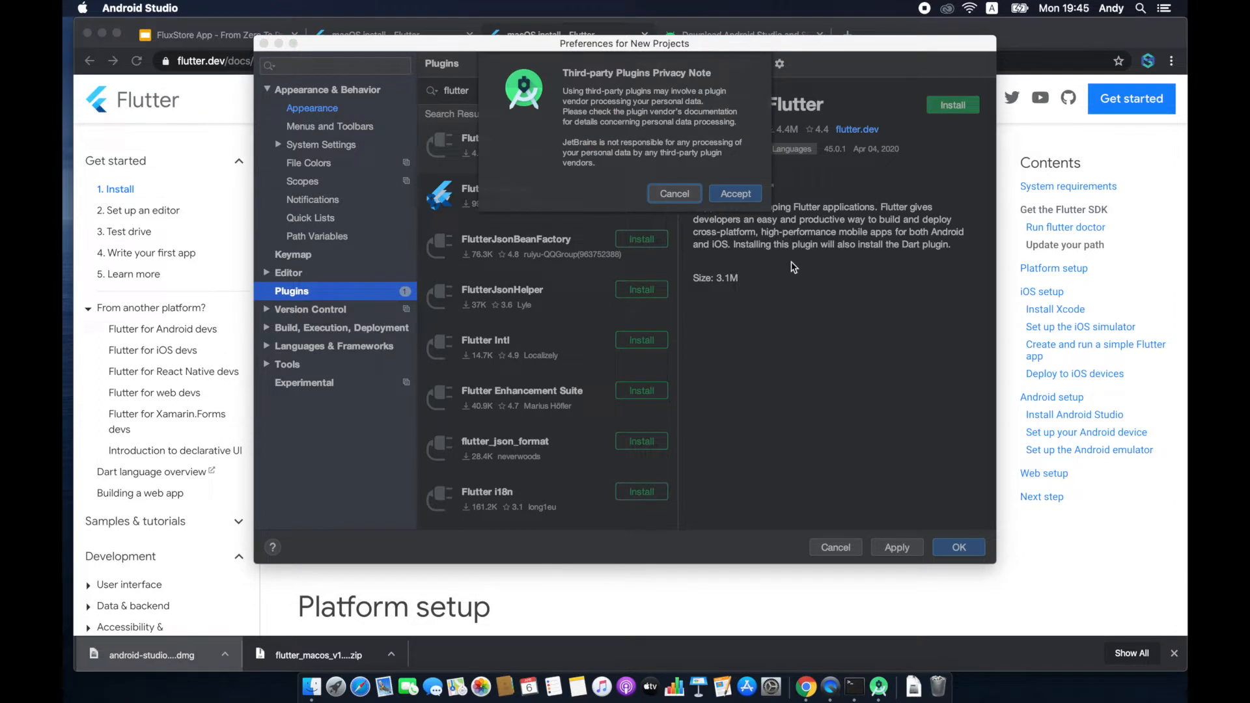
{"action": "left_click", "coordinate": [745, 197]}
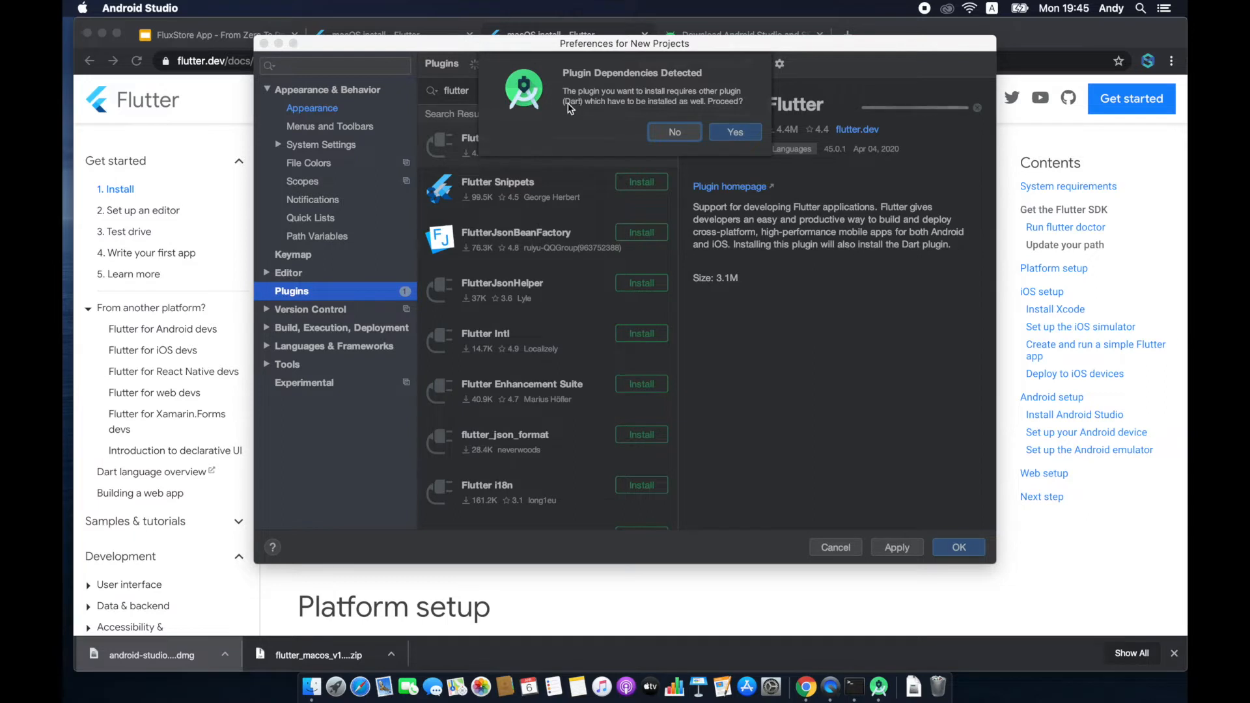
{"action": "left_click", "coordinate": [735, 132]}
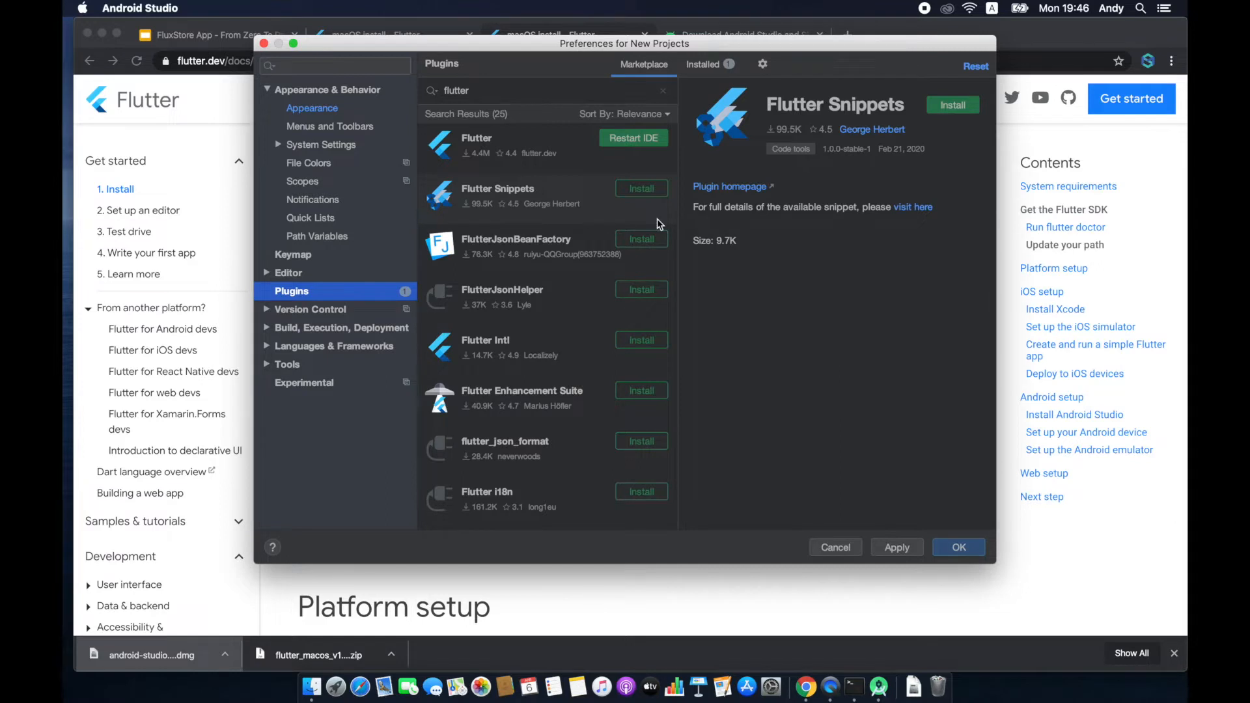
Install the Flutter Snippets and Flutter Intl plugins, and look through the other Flutter plugins in the search results.
{"action": "left_click", "coordinate": [643, 193]}
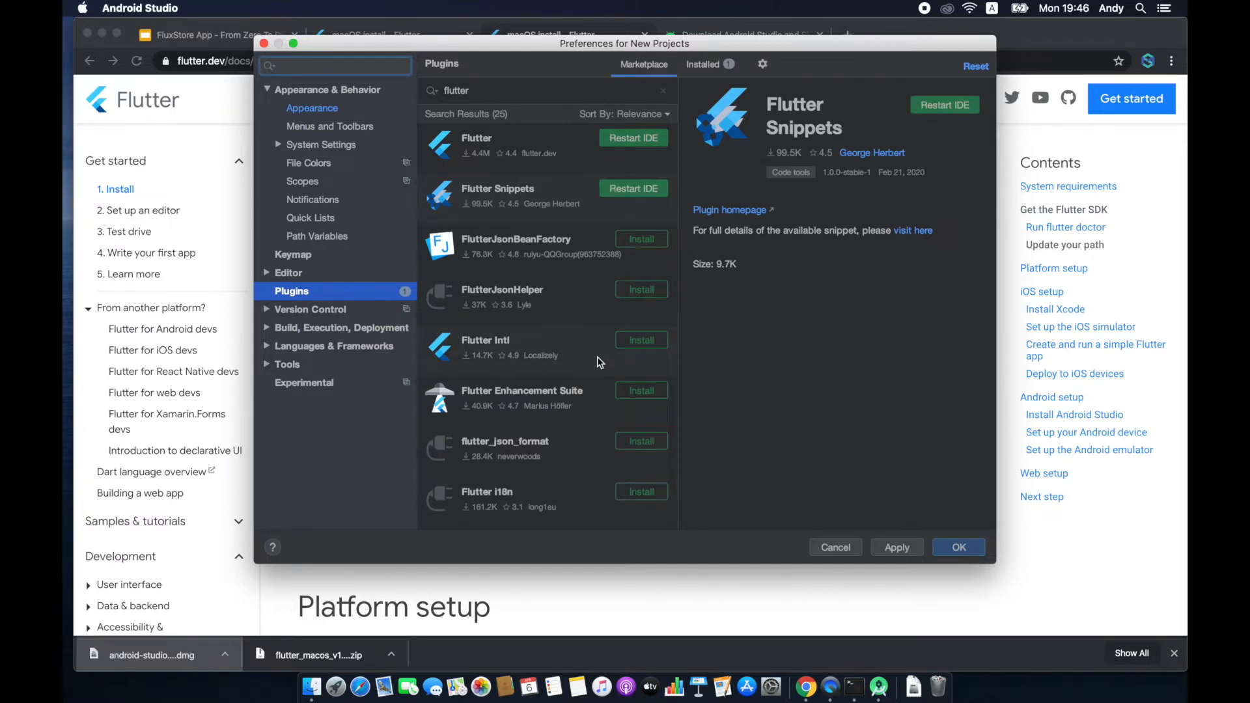
{"action": "left_click", "coordinate": [594, 357]}
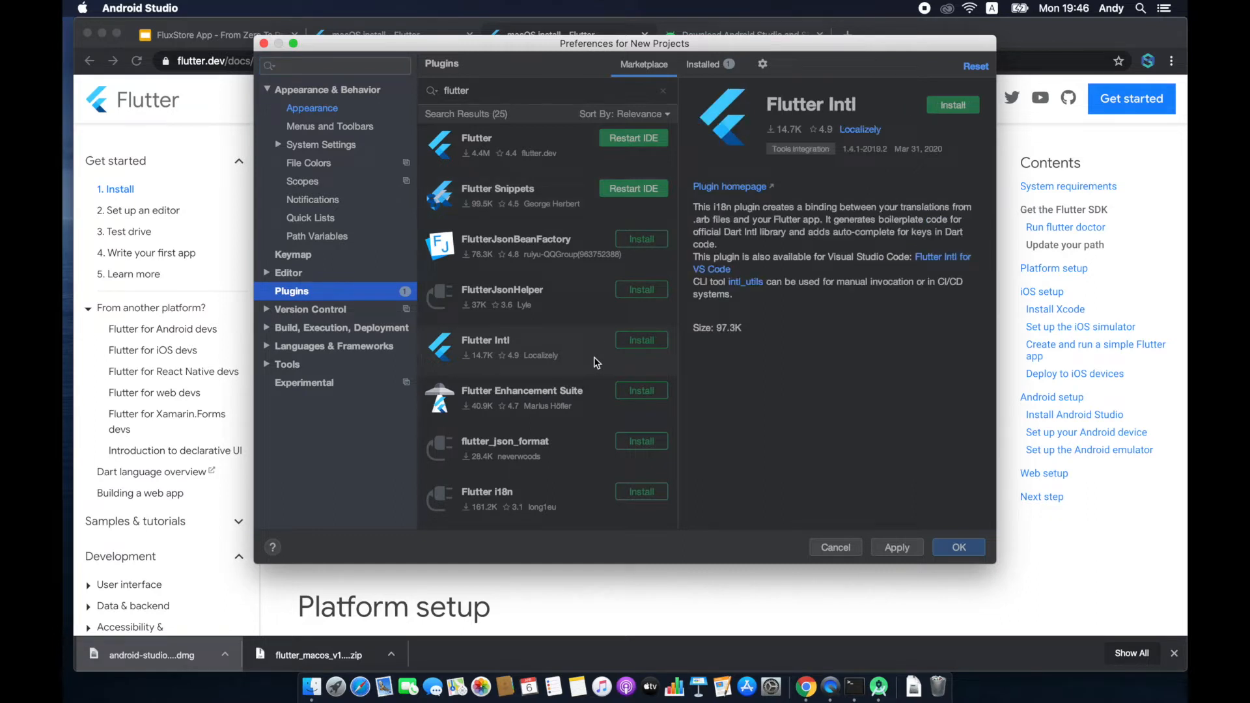
{"action": "left_click", "coordinate": [641, 341]}
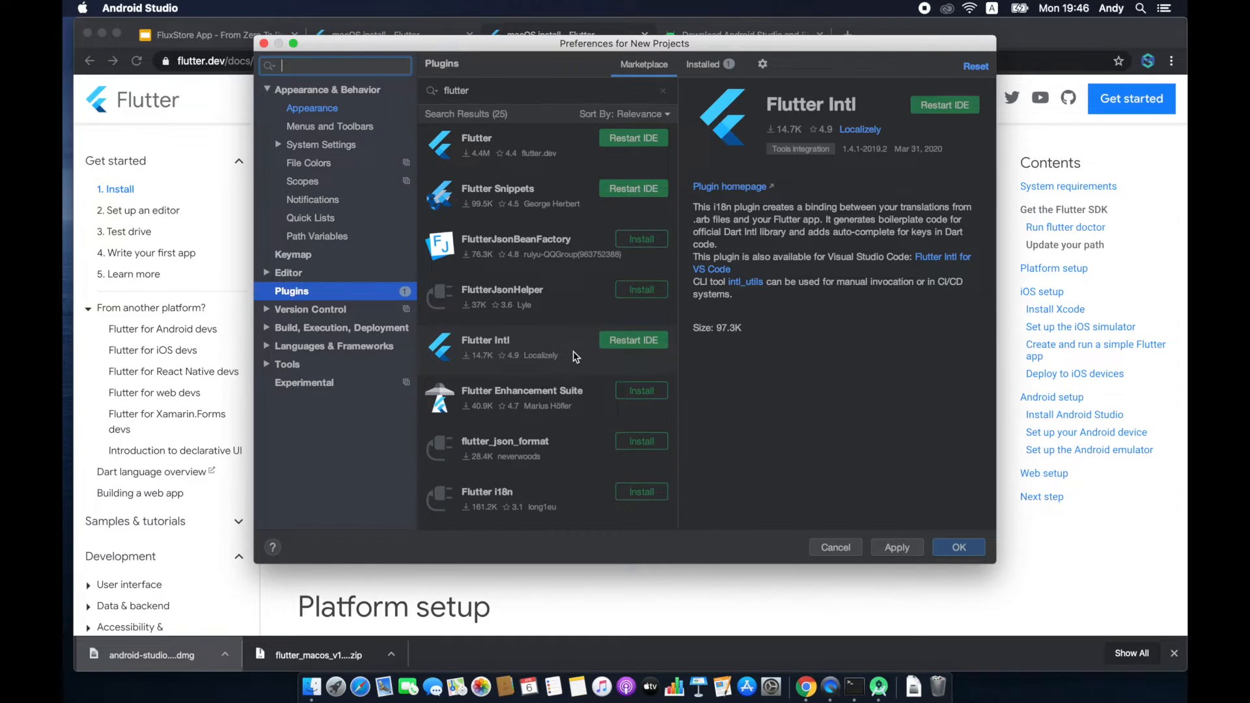
{"action": "scroll", "coordinate": [573, 350], "scroll_direction": "down", "scroll_amount": 3}
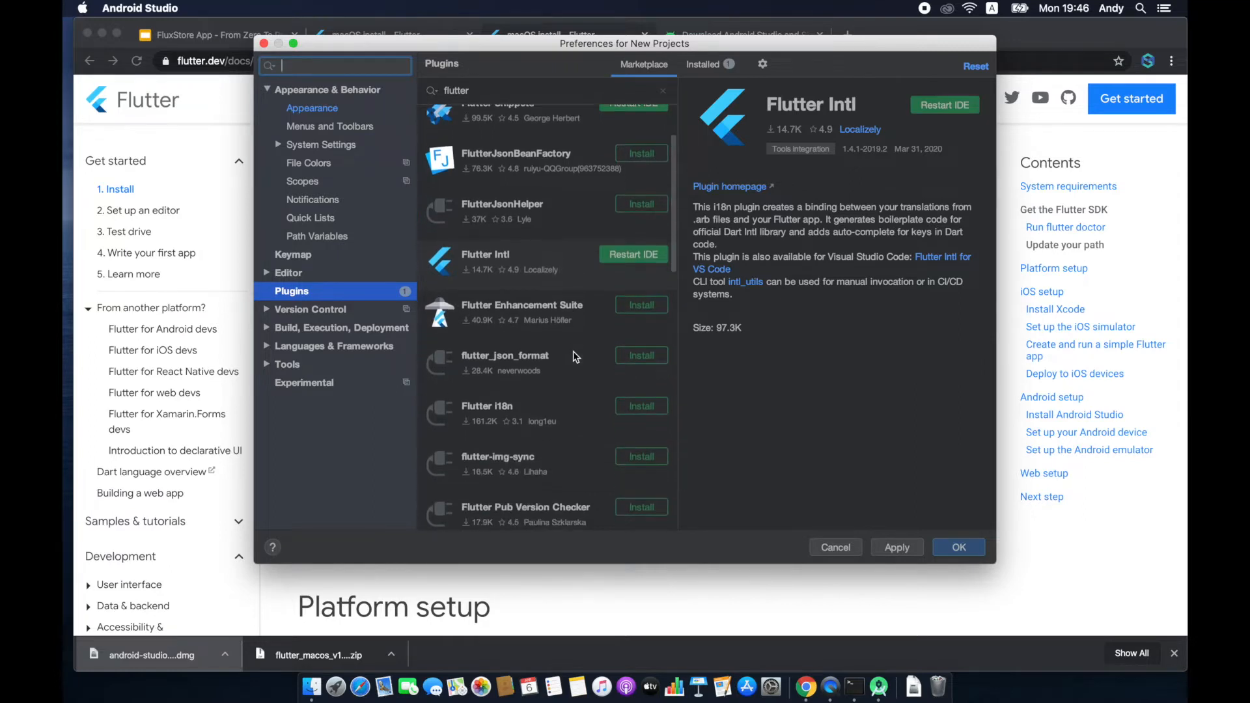
{"action": "scroll", "coordinate": [573, 356], "scroll_direction": "up", "scroll_amount": 1}
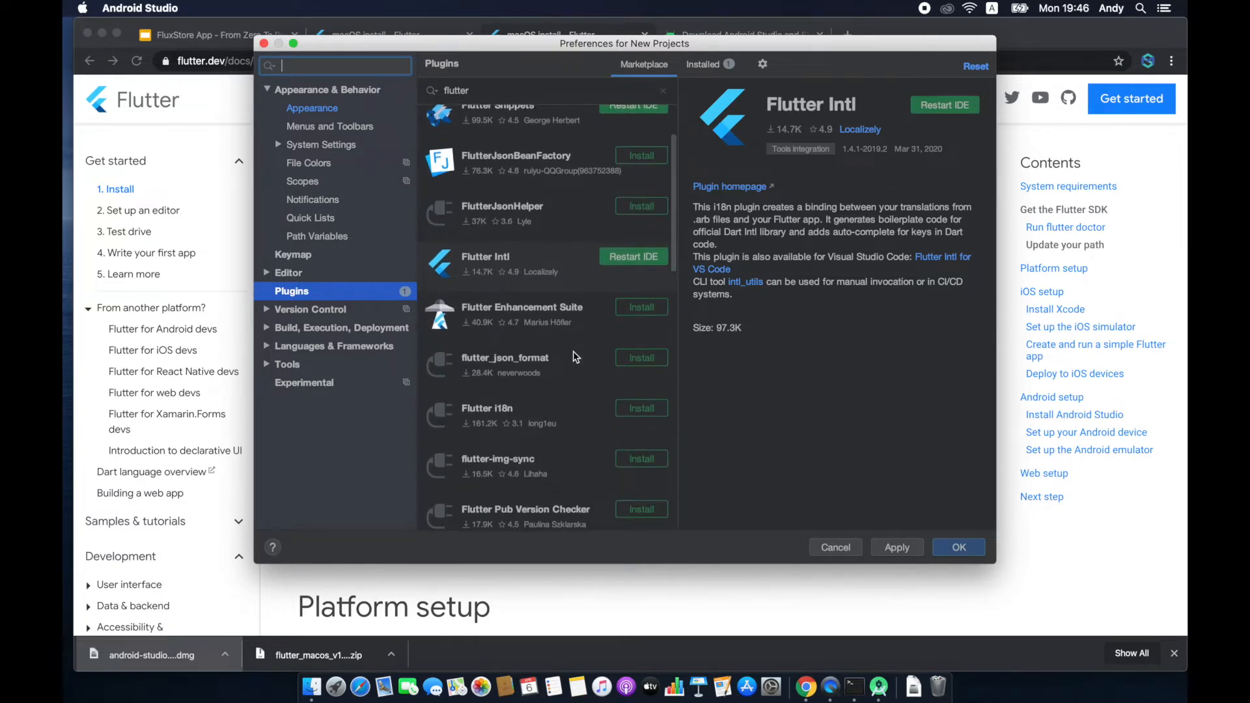
{"action": "scroll", "coordinate": [572, 351], "scroll_direction": "up", "scroll_amount": 3}
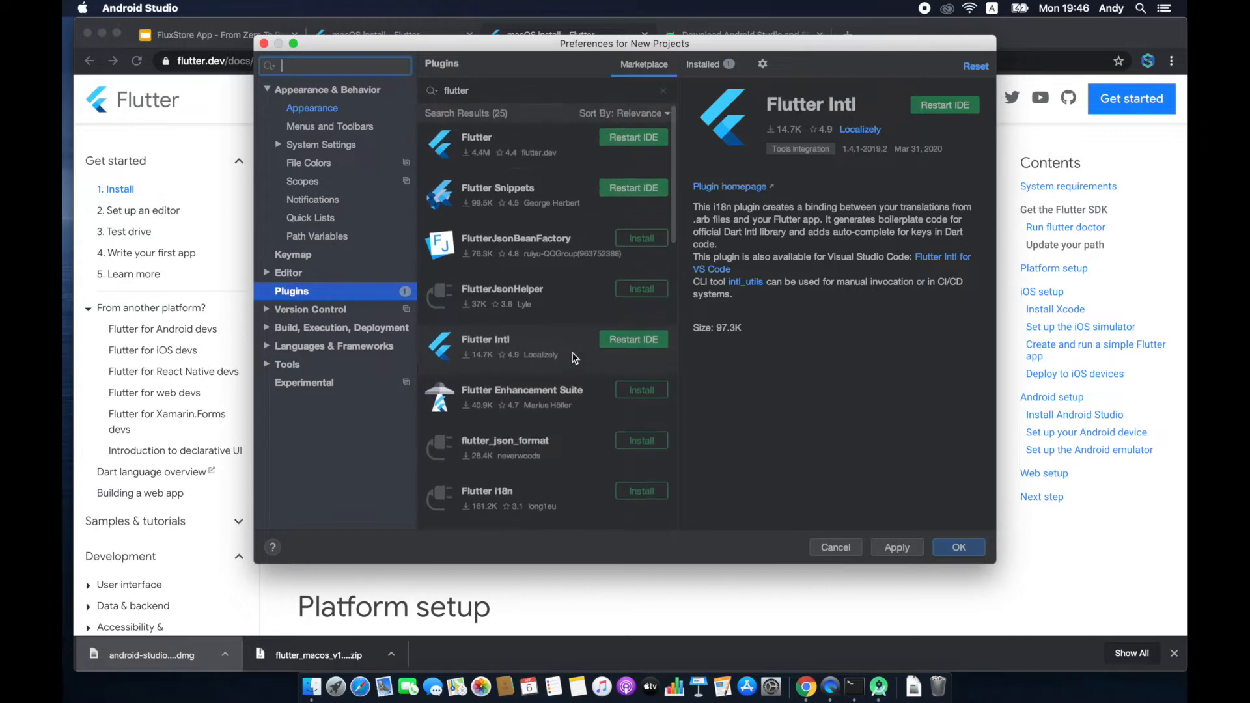
Browse the rest of the flutter plugin search results down to the JSON and BLoC helper plugins.
{"action": "scroll", "coordinate": [562, 375], "scroll_direction": "down", "scroll_amount": 2}
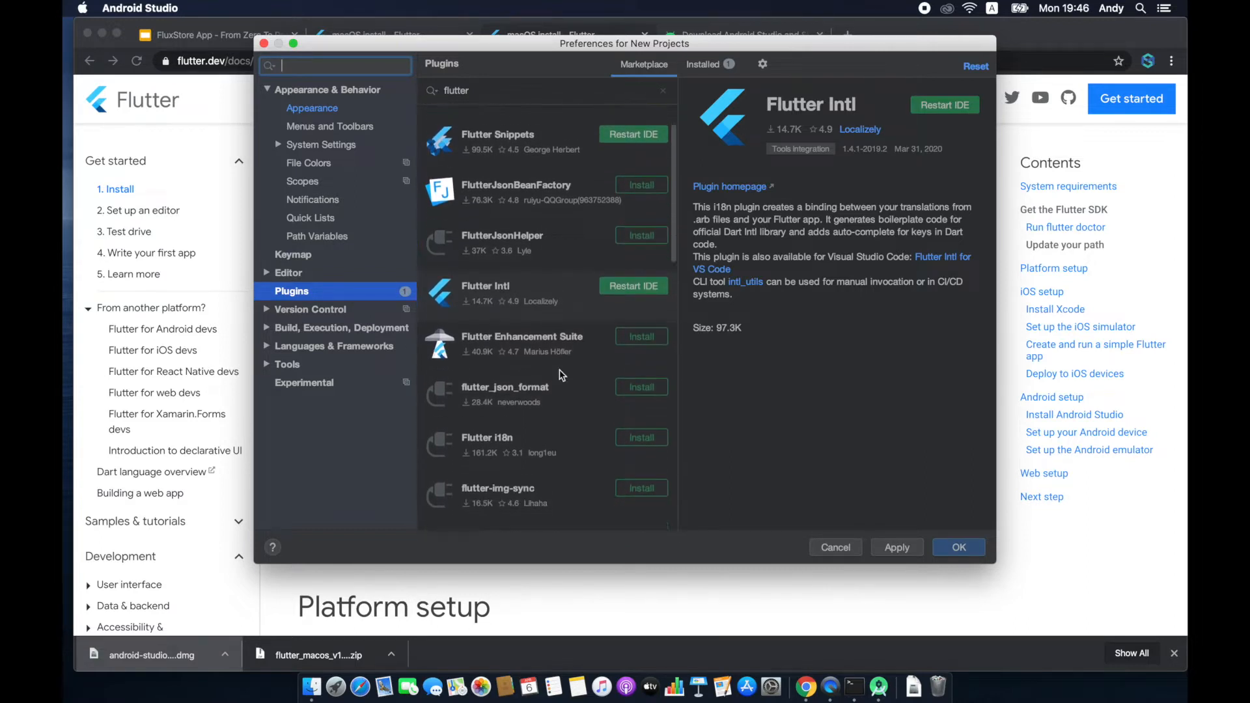
{"action": "scroll", "coordinate": [561, 375], "scroll_direction": "down", "scroll_amount": 6}
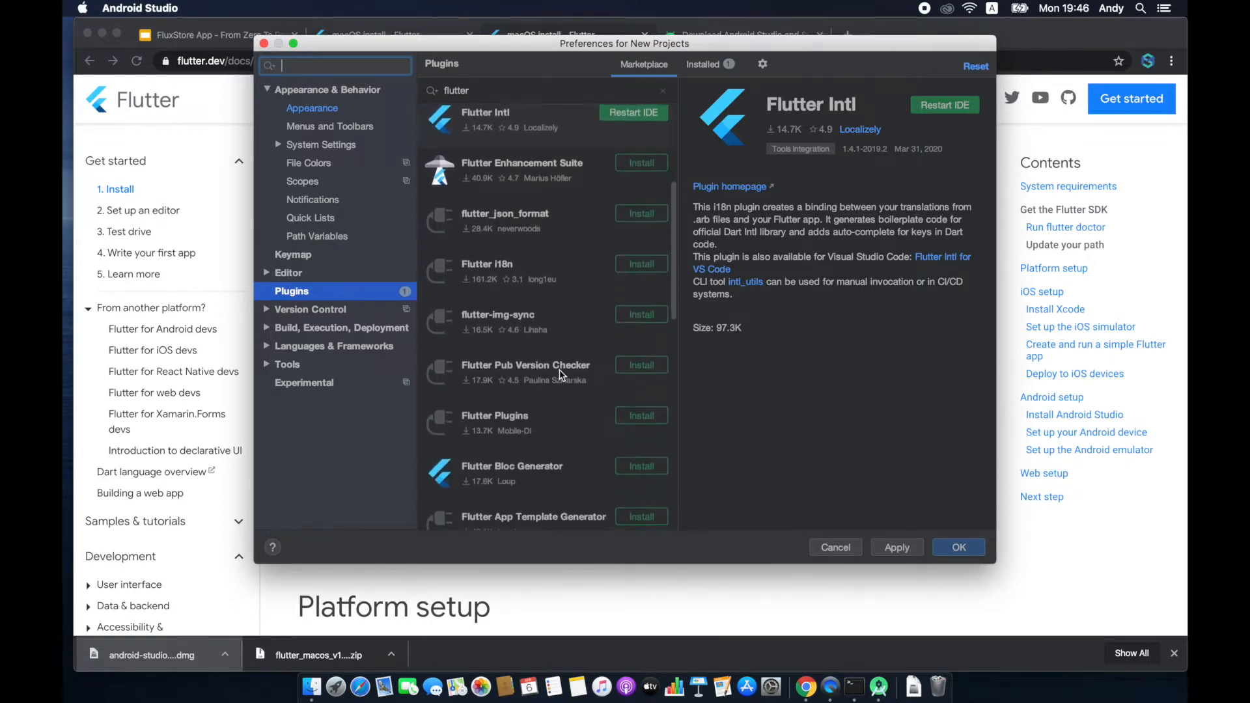
{"action": "scroll", "coordinate": [562, 375], "scroll_direction": "down", "scroll_amount": 5}
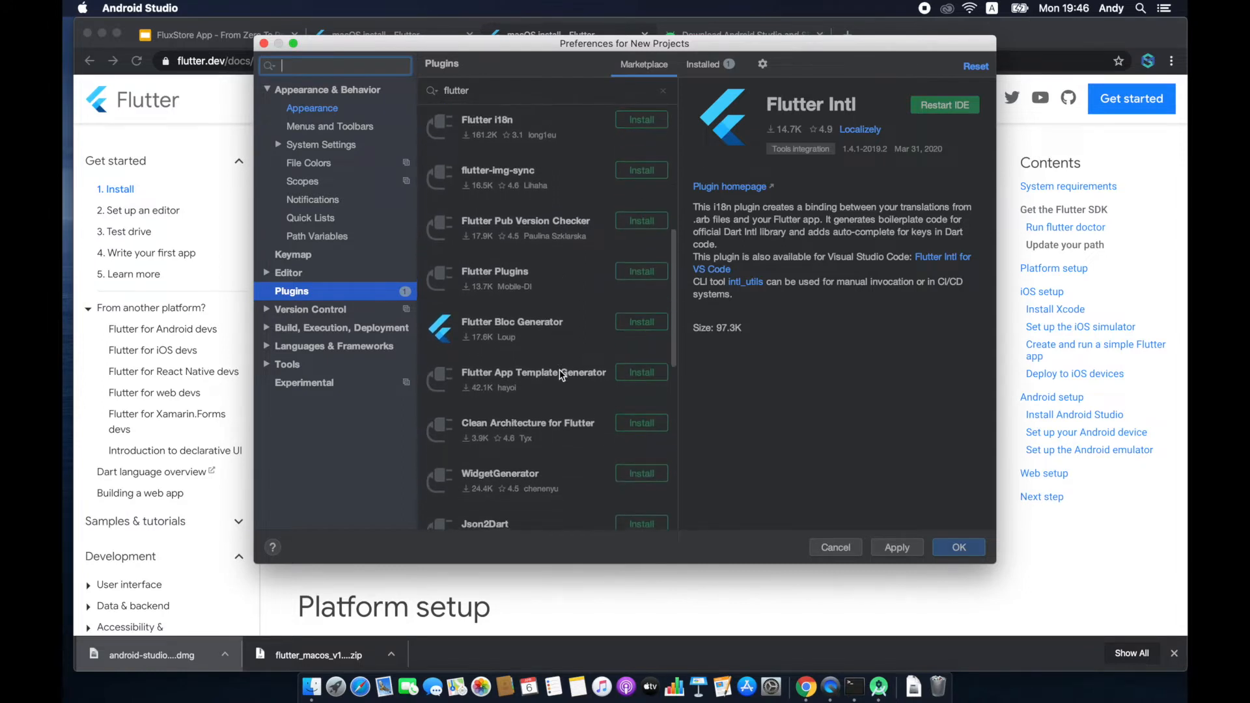
{"action": "scroll", "coordinate": [562, 376], "scroll_direction": "down", "scroll_amount": 3}
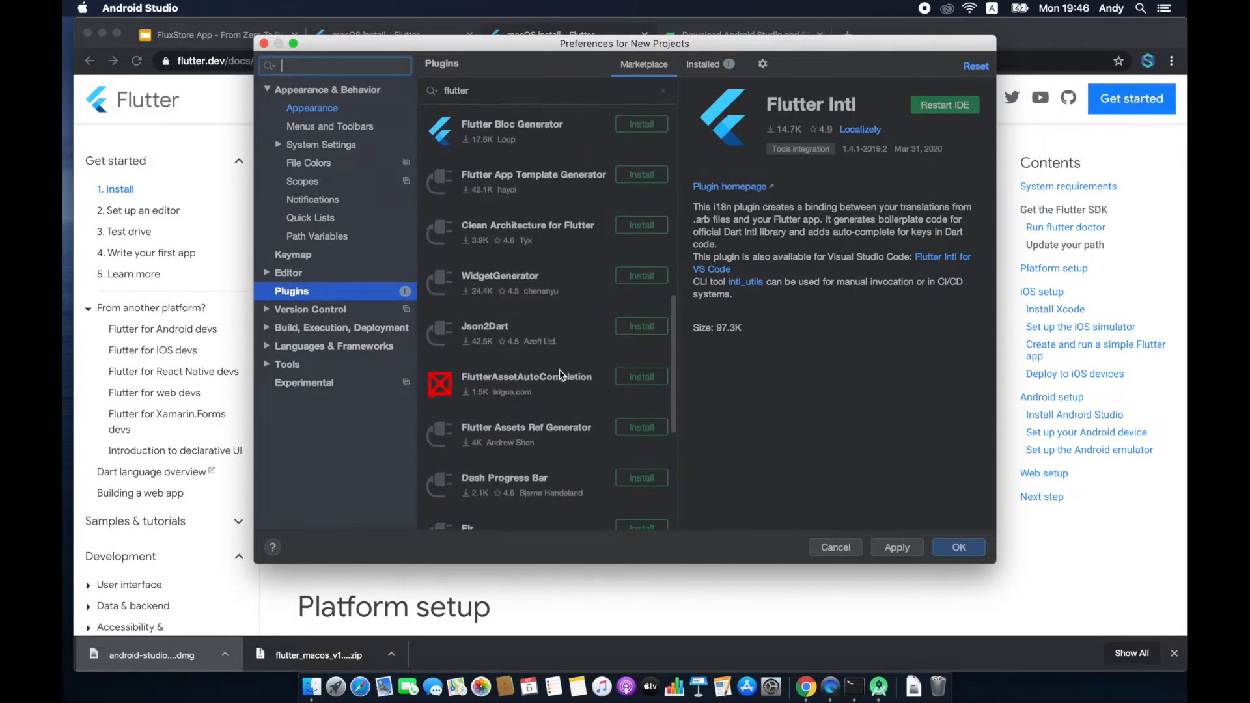
{"action": "scroll", "coordinate": [562, 376], "scroll_direction": "down", "scroll_amount": 3}
{"action": "scroll", "coordinate": [562, 376], "scroll_direction": "down", "scroll_amount": 3}
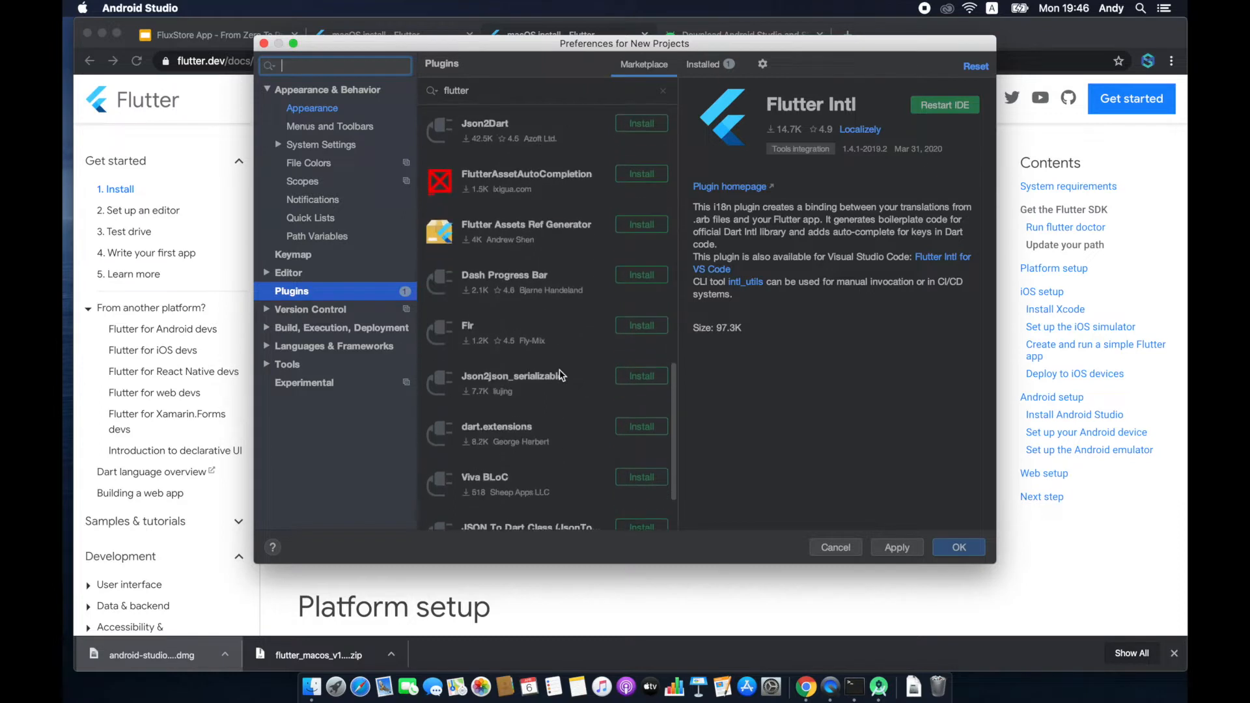
{"action": "scroll", "coordinate": [562, 375], "scroll_direction": "down", "scroll_amount": 1}
{"action": "scroll", "coordinate": [562, 376], "scroll_direction": "up", "scroll_amount": 20}
Search the plugin marketplace for flutter version, install Flutter Pub Version Checker and restart the IDE.
{"action": "left_click", "coordinate": [553, 81]}
{"action": "type", "text": "version"}
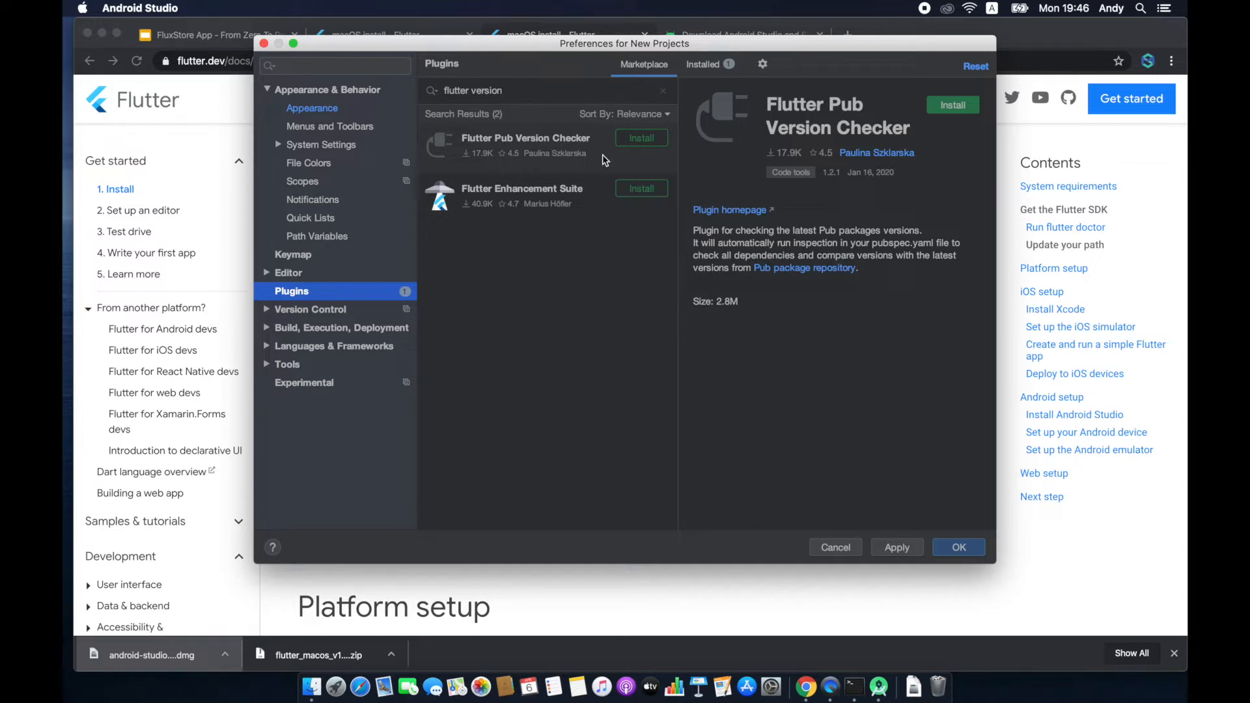
{"action": "left_click", "coordinate": [642, 140]}
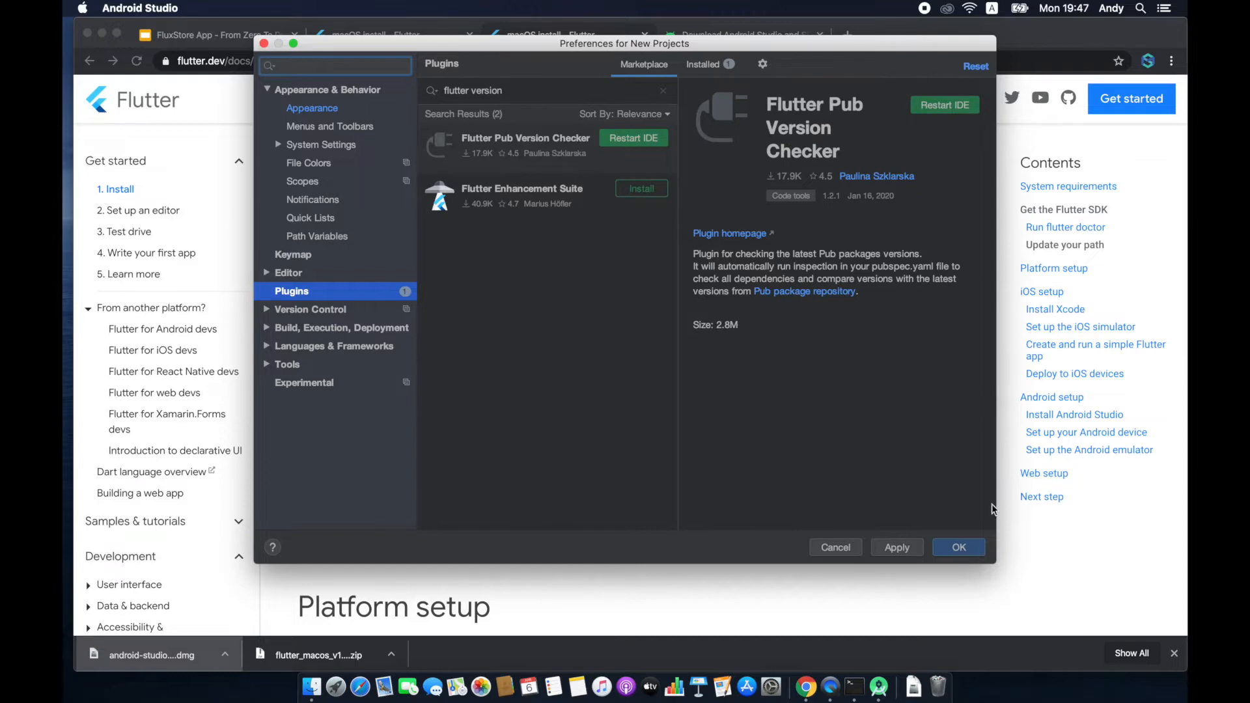
{"action": "left_click", "coordinate": [963, 113]}
{"action": "left_click", "coordinate": [757, 133]}
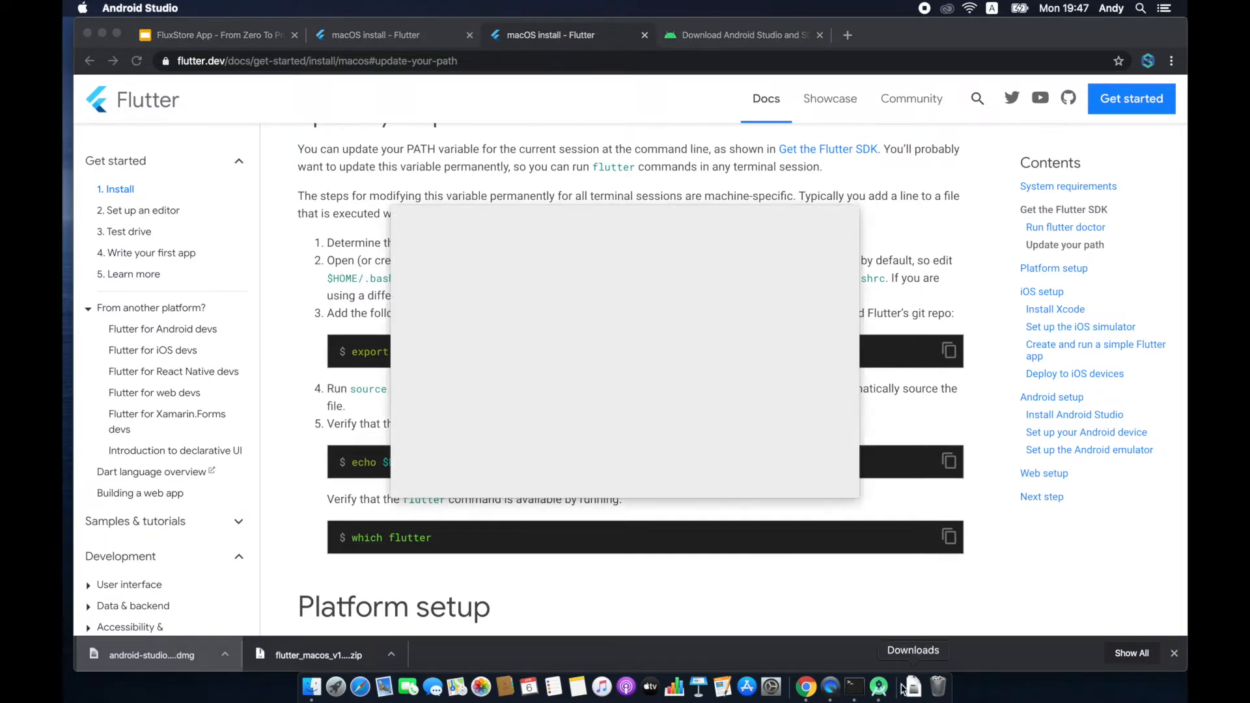
Switch to the Terminal and run flutter doctor again.
{"action": "left_click", "coordinate": [855, 686]}
{"action": "left_click", "coordinate": [993, 544]}
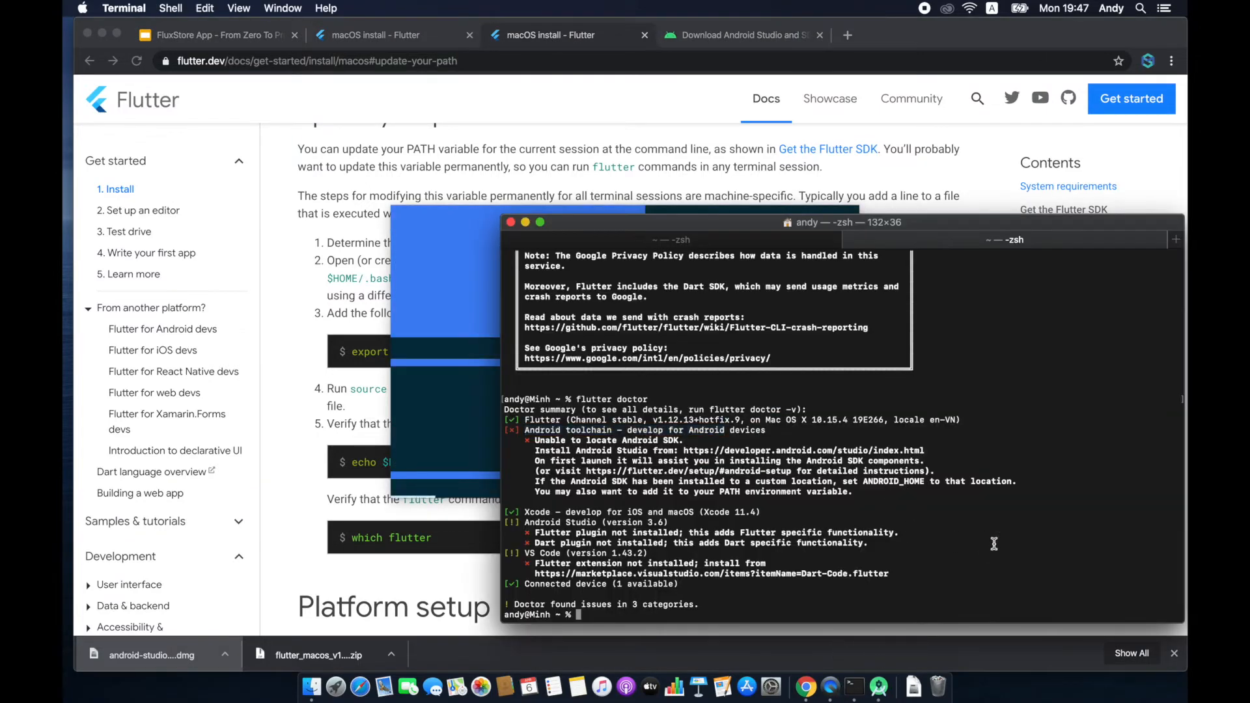
{"action": "key", "text": "Up"}
{"action": "key", "text": "Return"}
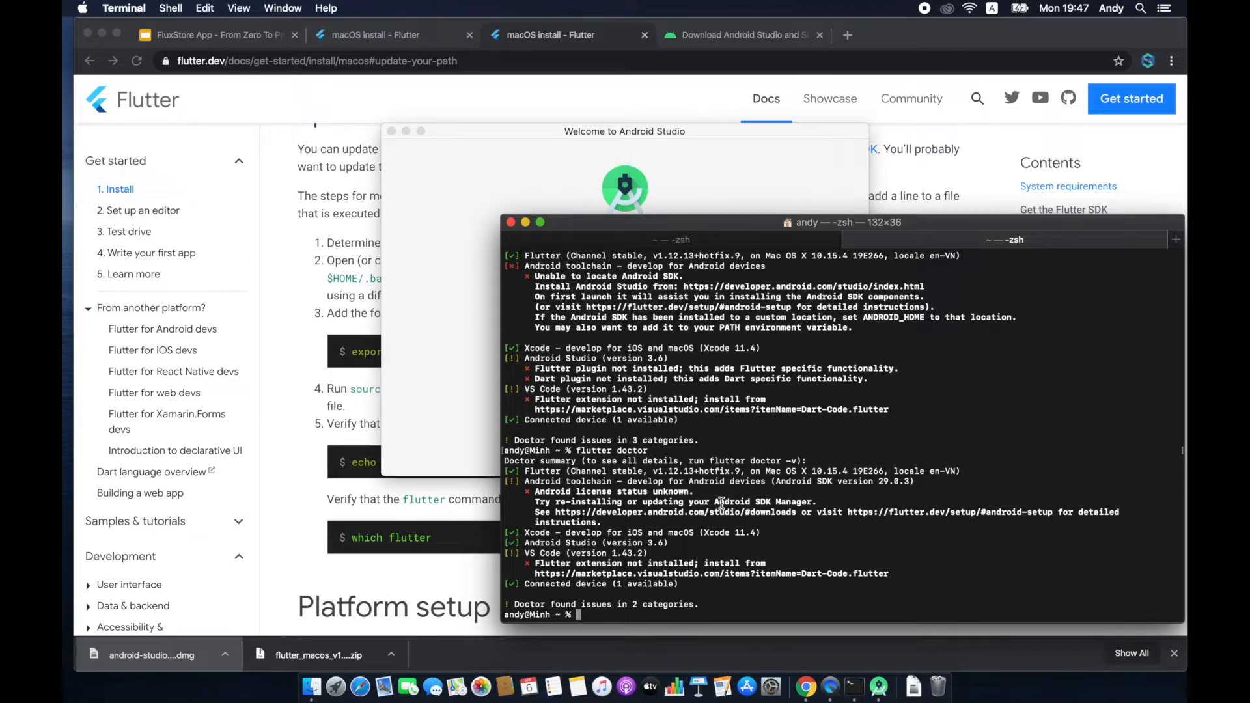
Open the SDK Manager from the Android Studio welcome window and look through the Android SDK platforms.
{"action": "left_click_drag", "start_coordinate": [714, 502], "coordinate": [814, 502]}
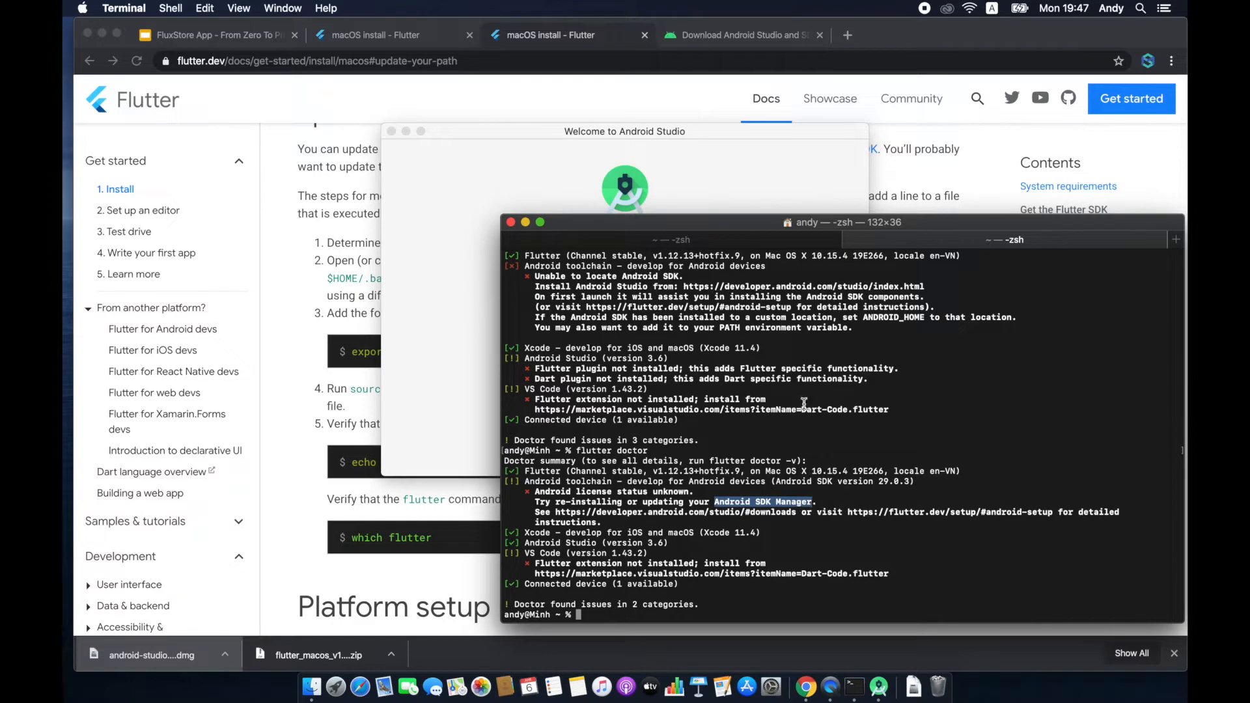
{"action": "left_click", "coordinate": [627, 138]}
{"action": "left_click_drag", "start_coordinate": [627, 141], "coordinate": [386, 122]}
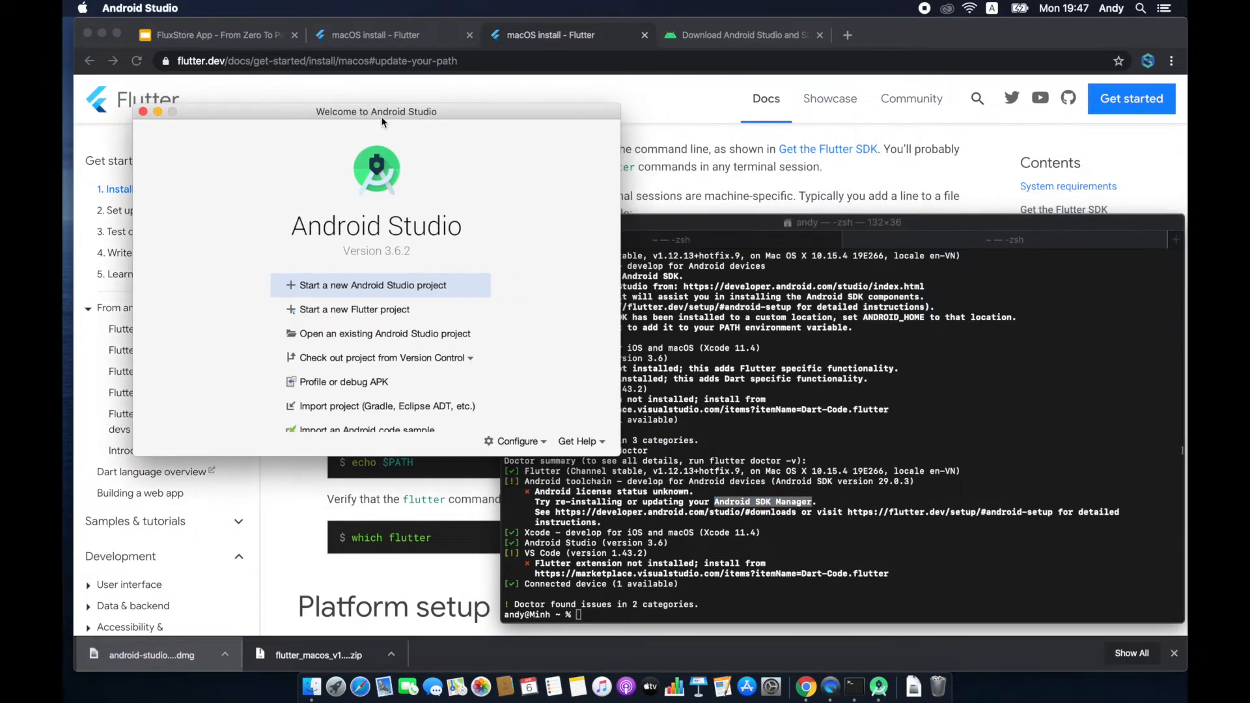
{"action": "left_click", "coordinate": [518, 441]}
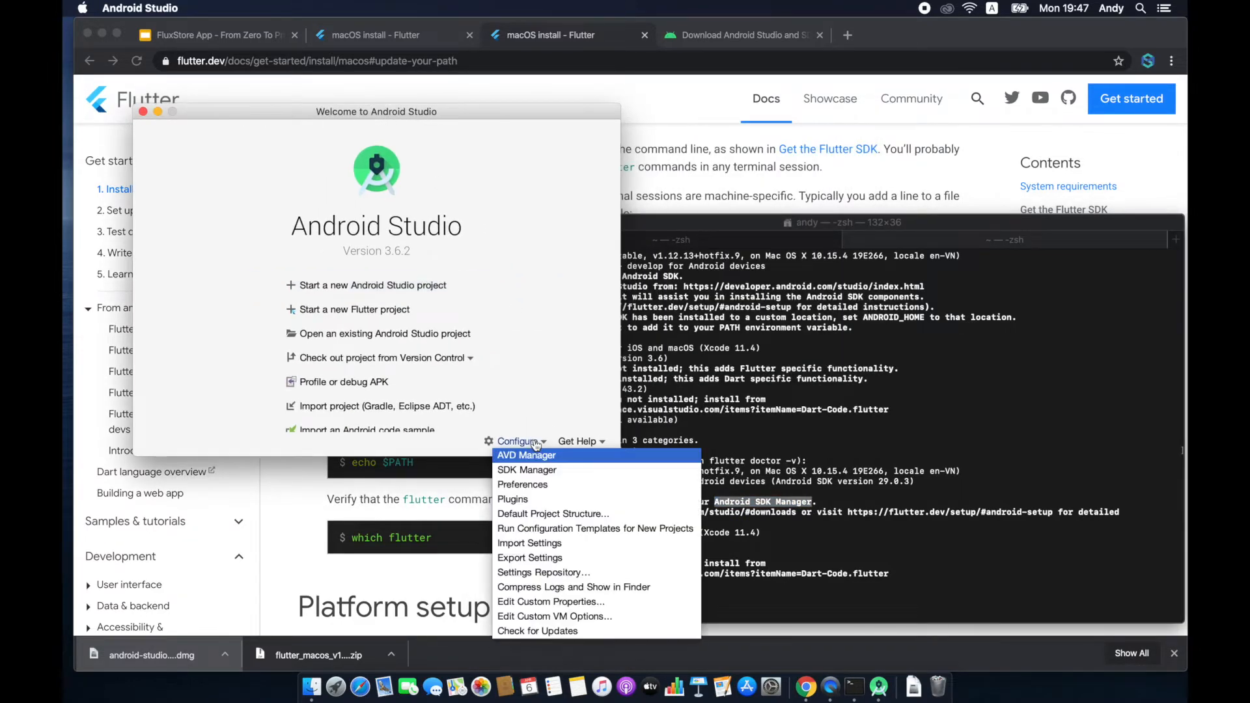
{"action": "left_click", "coordinate": [540, 471]}
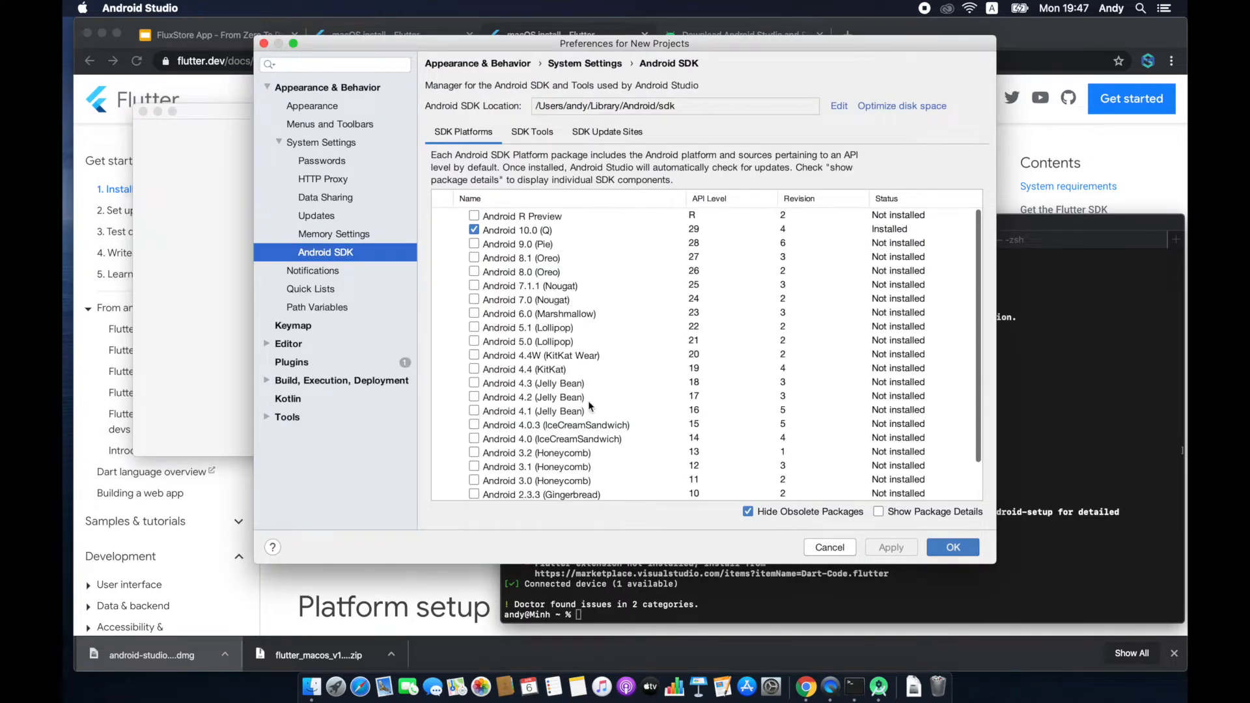
{"action": "scroll", "coordinate": [594, 394], "scroll_direction": "down", "scroll_amount": 3}
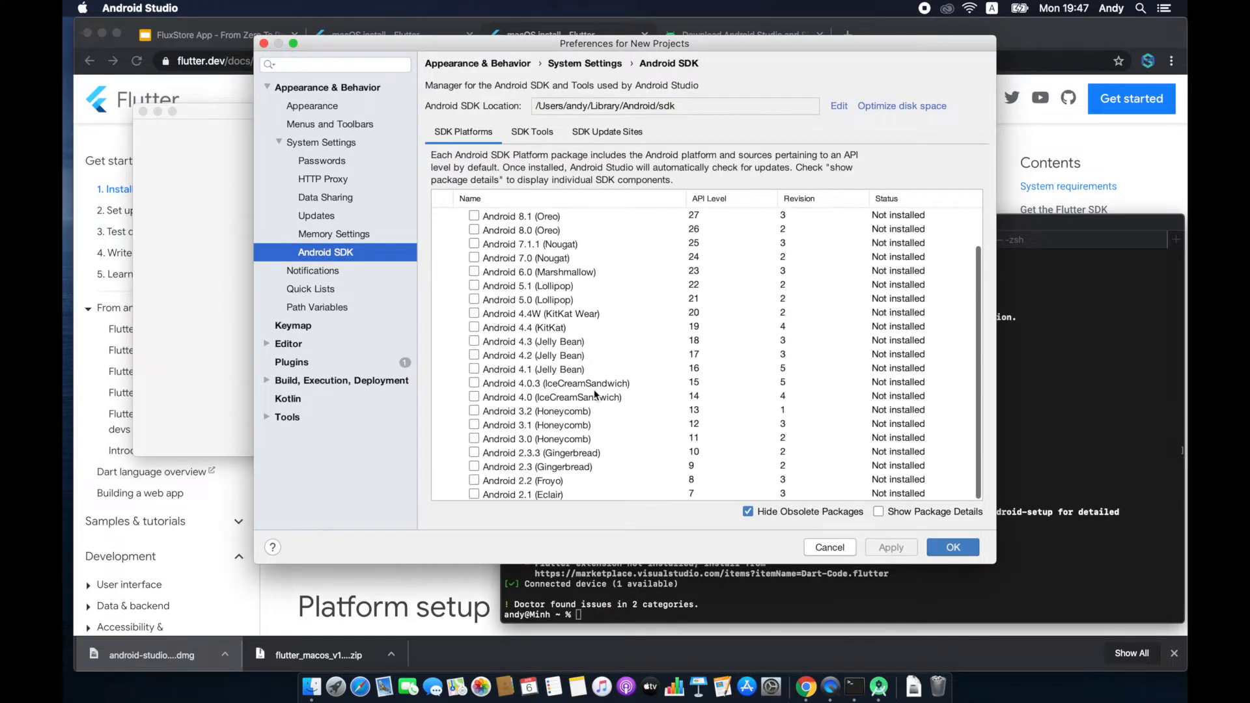
{"action": "left_click", "coordinate": [776, 603]}
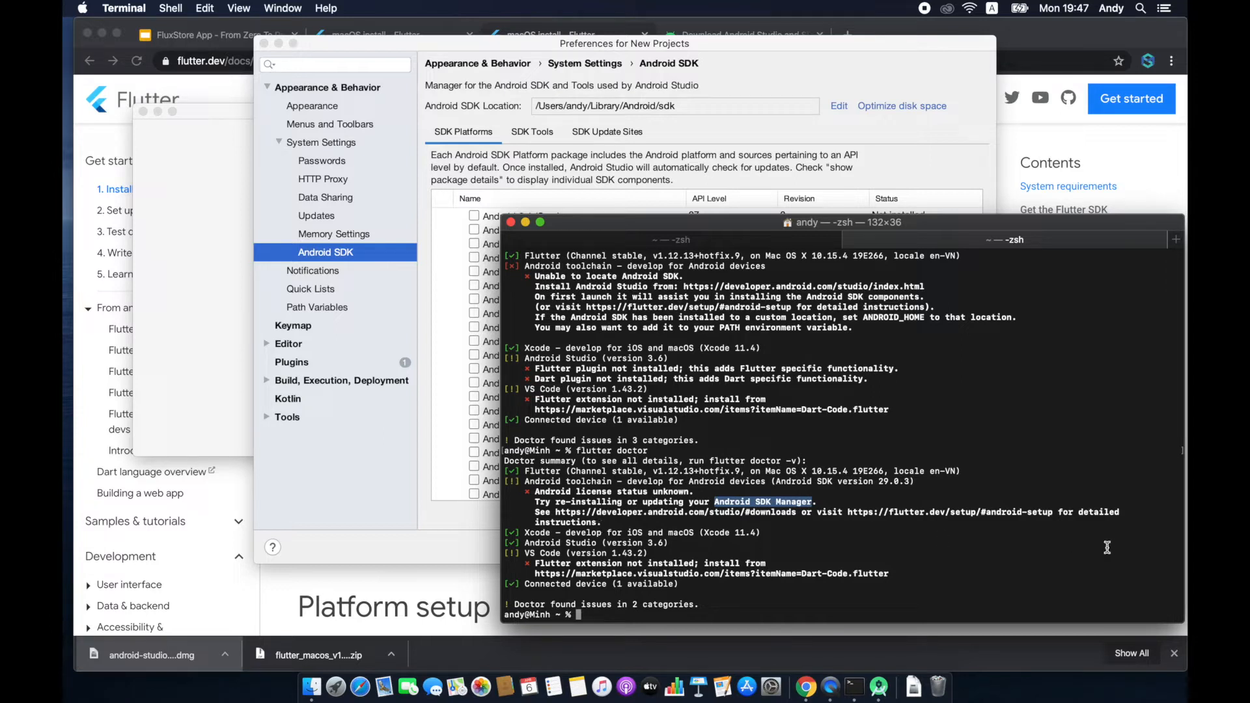
{"action": "left_click_drag", "start_coordinate": [1053, 513], "coordinate": [847, 513]}
{"action": "key", "text": "super+c"}
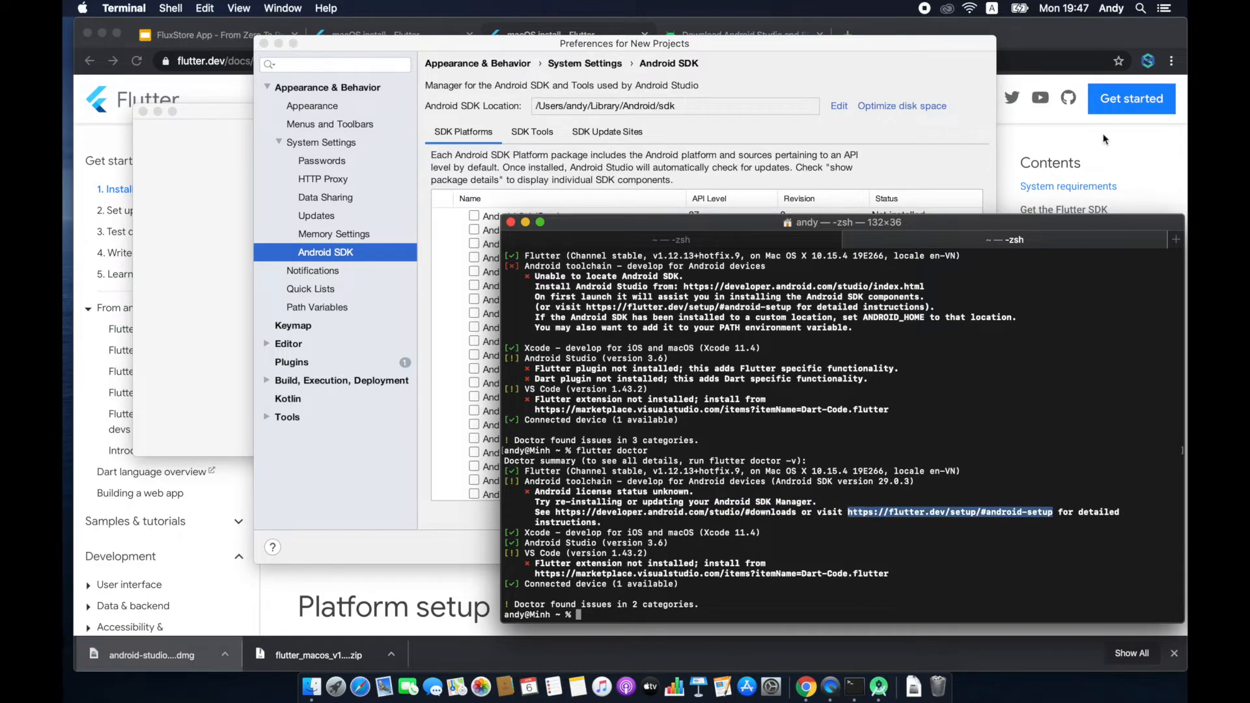
{"action": "key", "text": "super+Tab"}
{"action": "key", "text": "super+t"}
{"action": "key", "text": "super+v"}
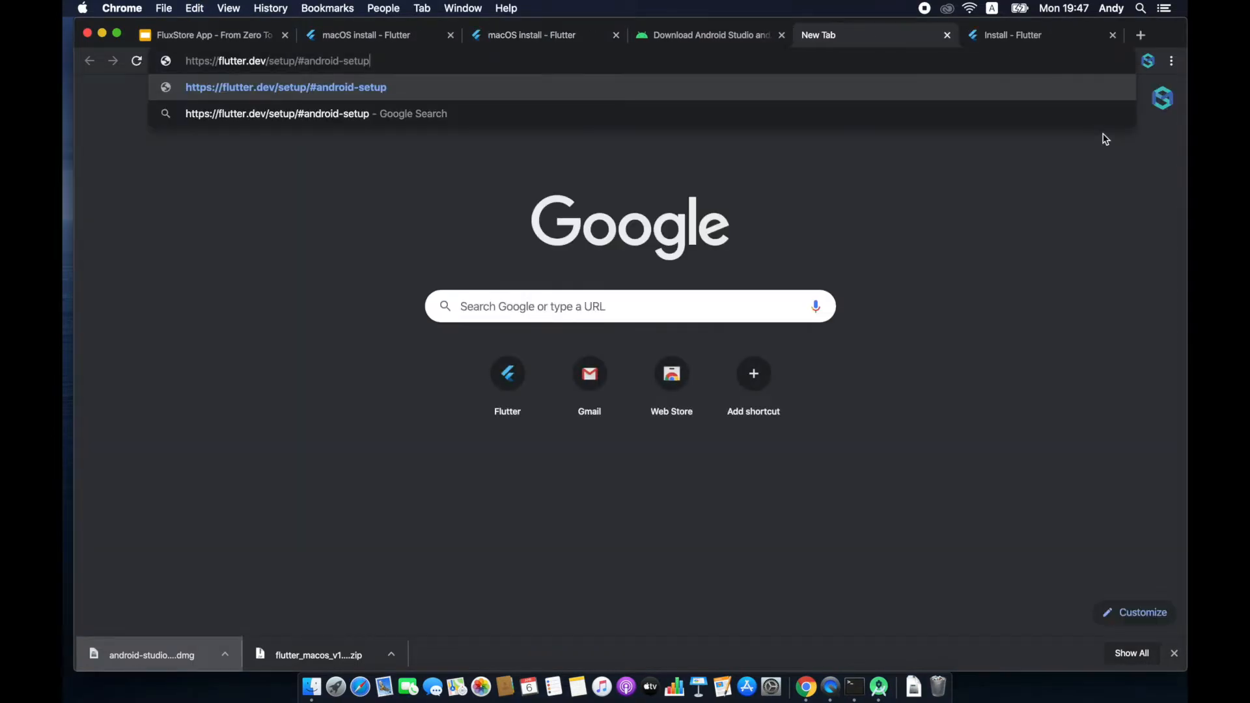
{"action": "key", "text": "Return"}
{"action": "key", "text": "super+w"}
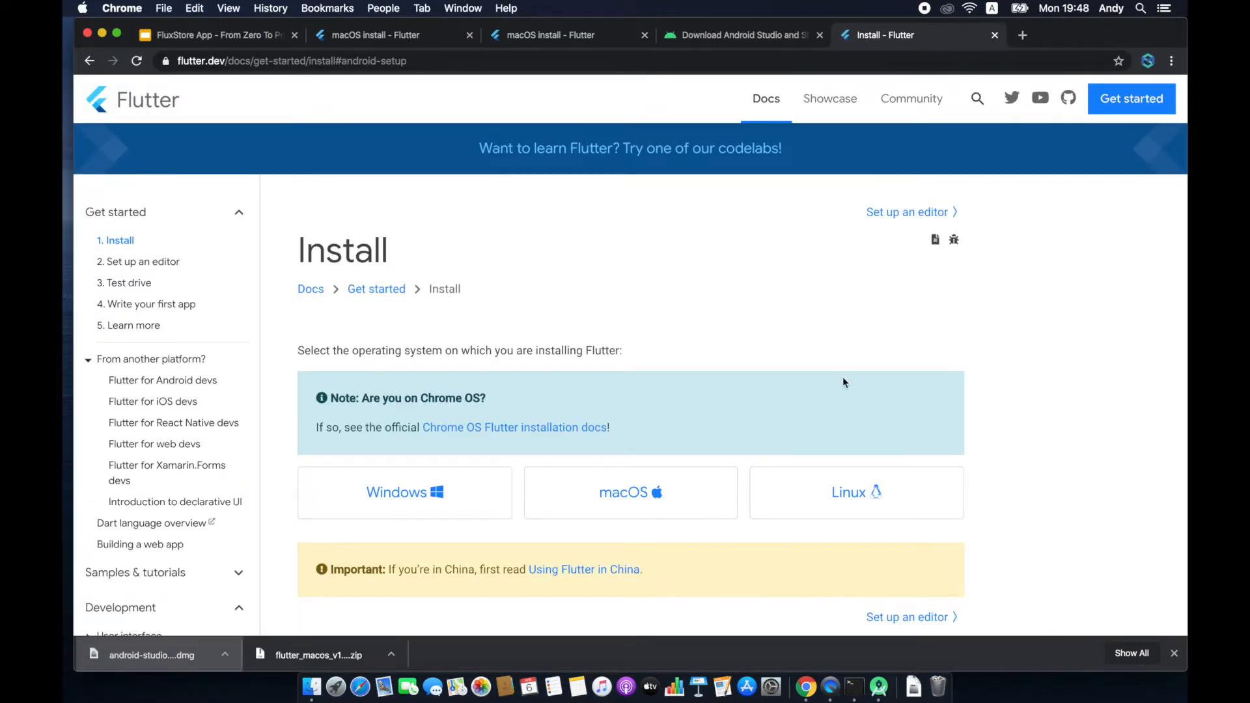
Open the macOS install guide and look through its system requirements, Flutter SDK, flutter doctor and path sections.
{"action": "left_click", "coordinate": [664, 500]}
{"action": "scroll", "coordinate": [647, 507], "scroll_direction": "down", "scroll_amount": 3}
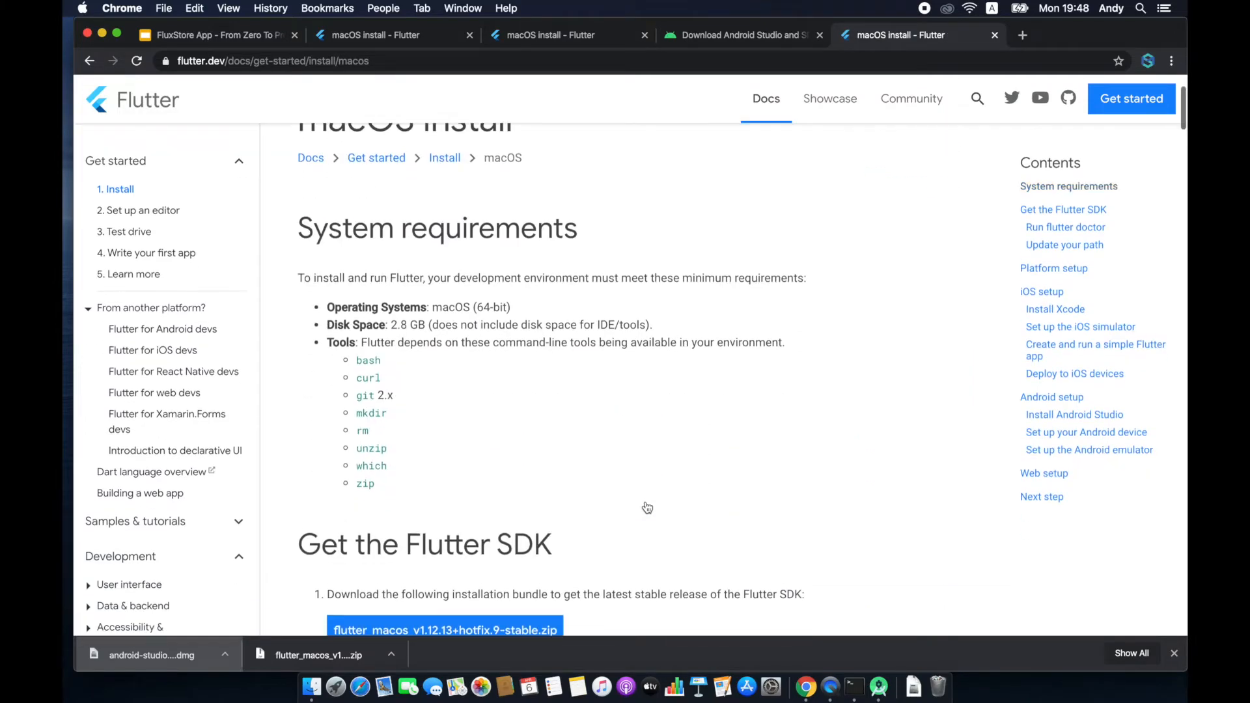
{"action": "scroll", "coordinate": [647, 507], "scroll_direction": "down", "scroll_amount": 8}
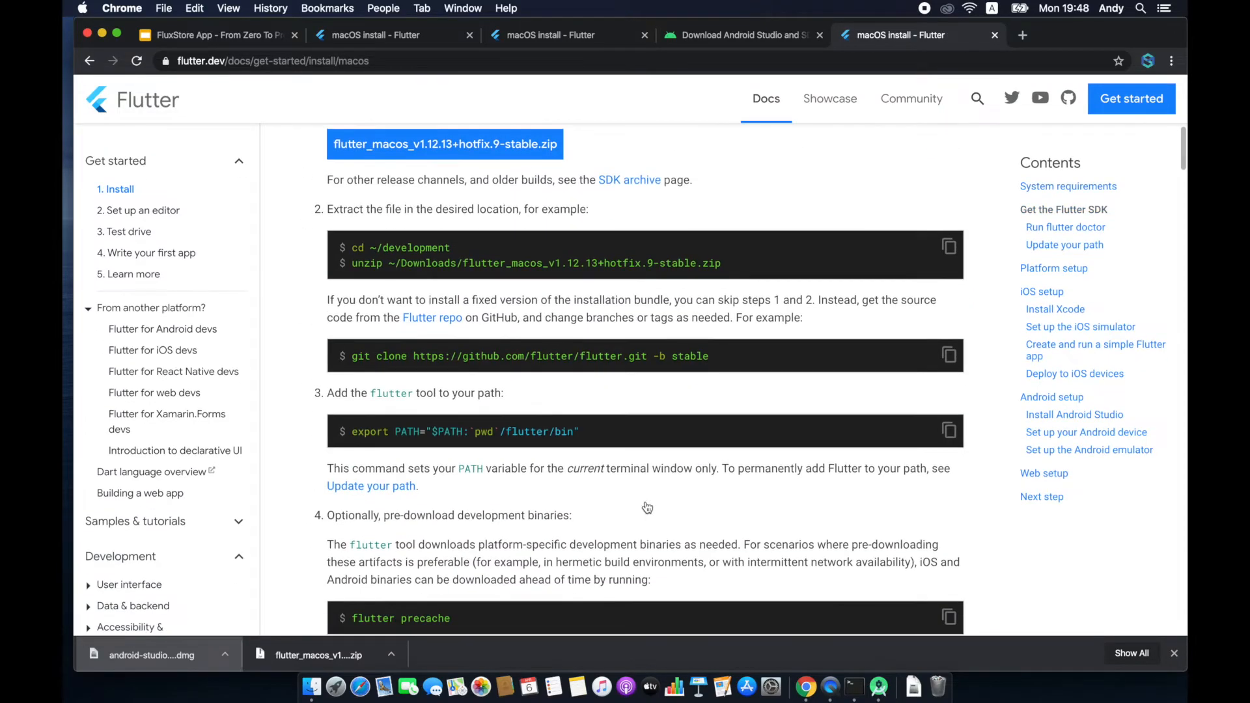
{"action": "scroll", "coordinate": [647, 507], "scroll_direction": "down", "scroll_amount": 10}
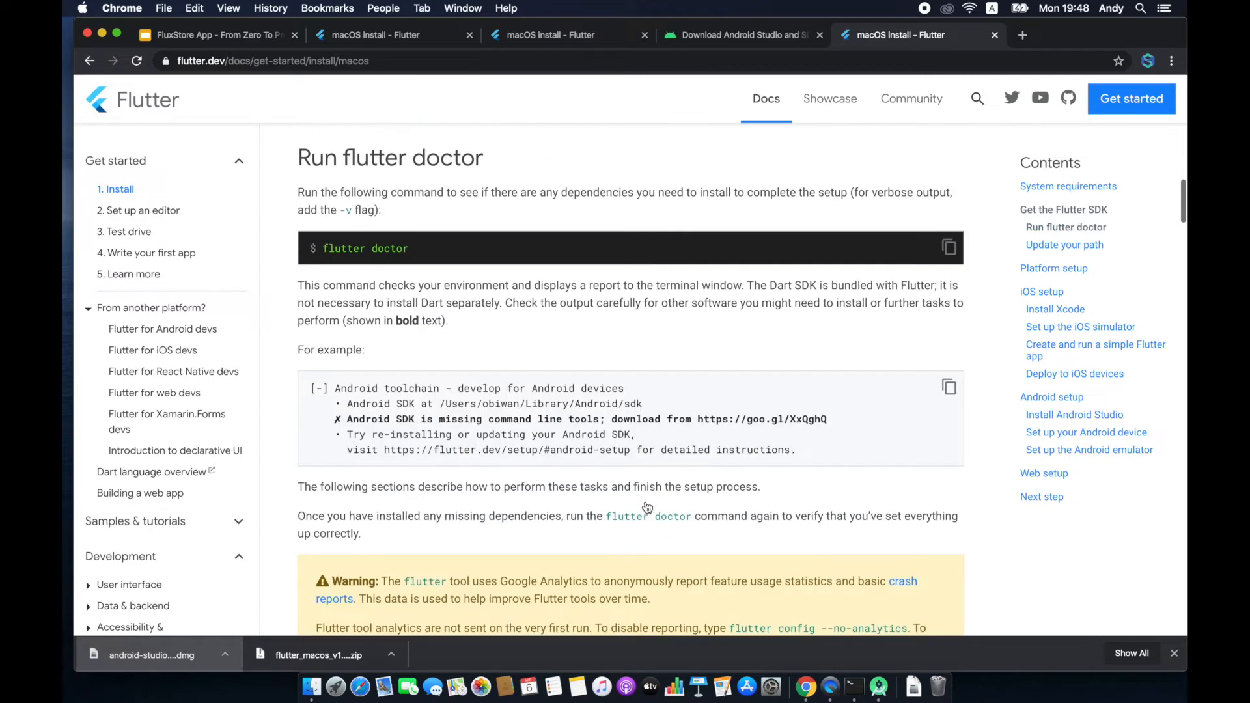
{"action": "scroll", "coordinate": [647, 507], "scroll_direction": "down", "scroll_amount": 3}
{"action": "scroll", "coordinate": [647, 507], "scroll_direction": "down", "scroll_amount": 2}
{"action": "scroll", "coordinate": [647, 507], "scroll_direction": "up", "scroll_amount": 1}
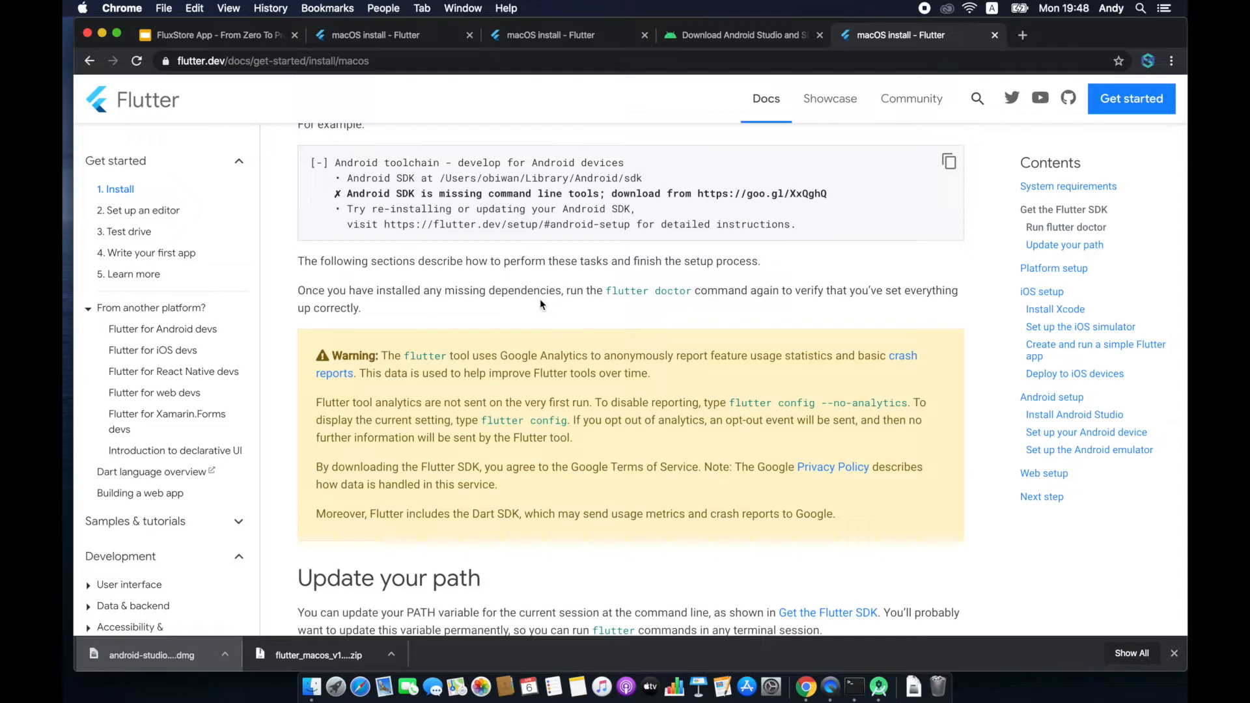
{"action": "scroll", "coordinate": [540, 304], "scroll_direction": "down", "scroll_amount": 5}
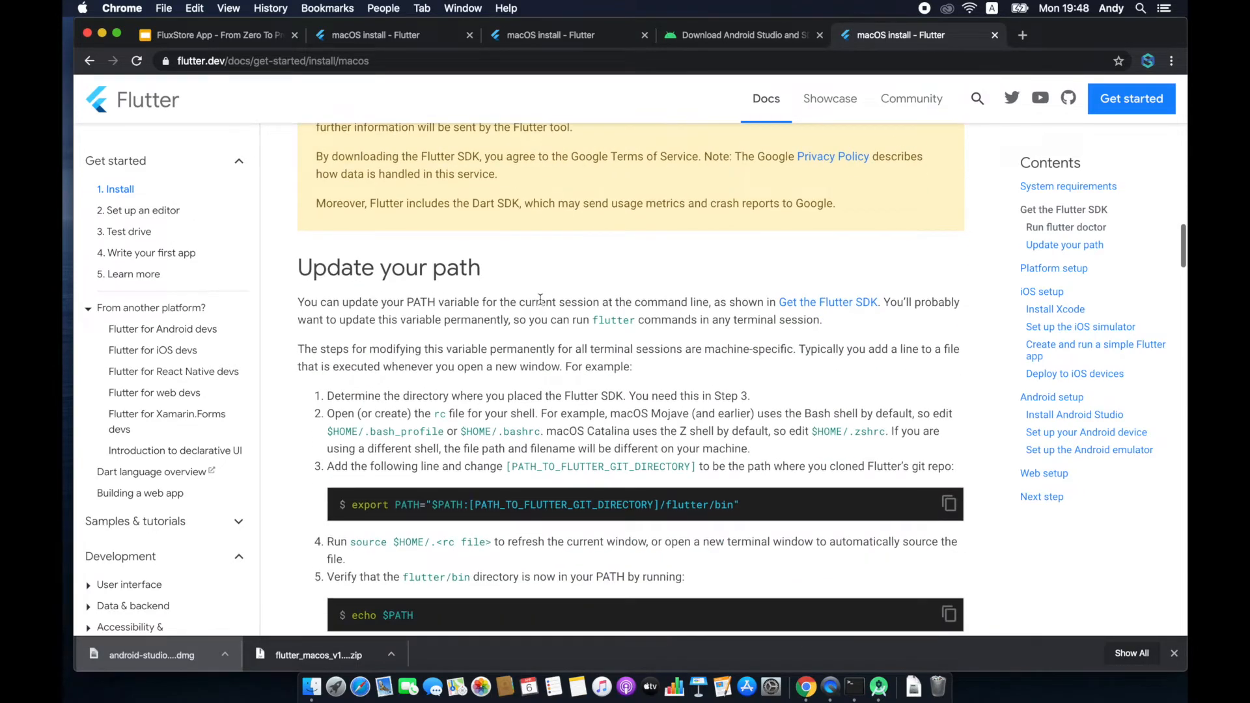
{"action": "scroll", "coordinate": [540, 298], "scroll_direction": "down", "scroll_amount": 5}
Find android sdk on the page and read the Android Studio 3.6 warning about the obsolete SDK Tools.
{"action": "key", "text": "super+f"}
{"action": "type", "text": "android s"}
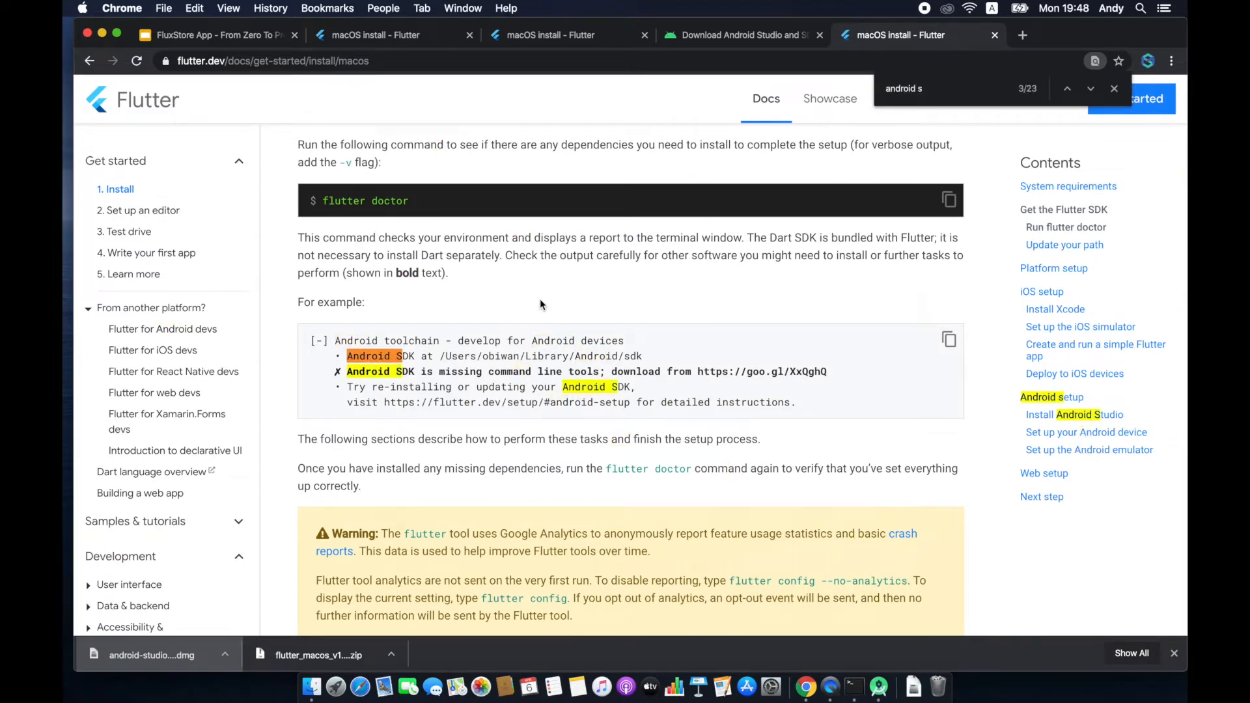
{"action": "type", "text": "dk"}
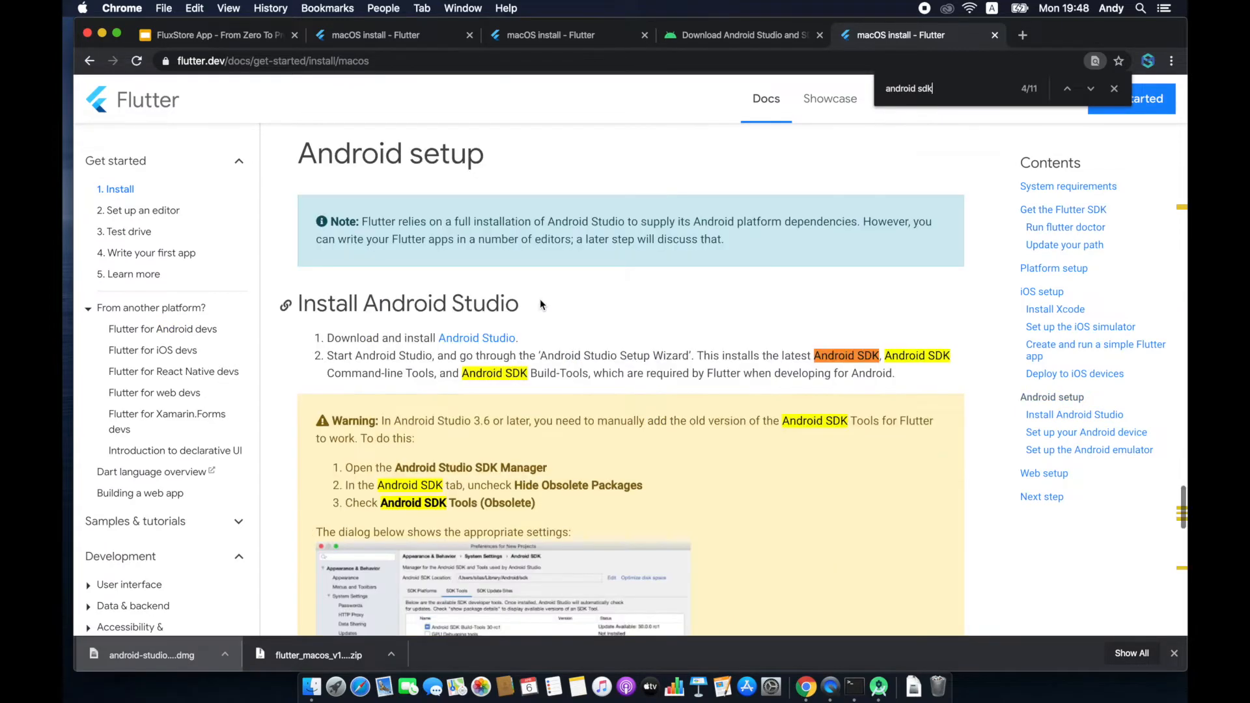
{"action": "scroll", "coordinate": [540, 304], "scroll_direction": "down", "scroll_amount": 2}
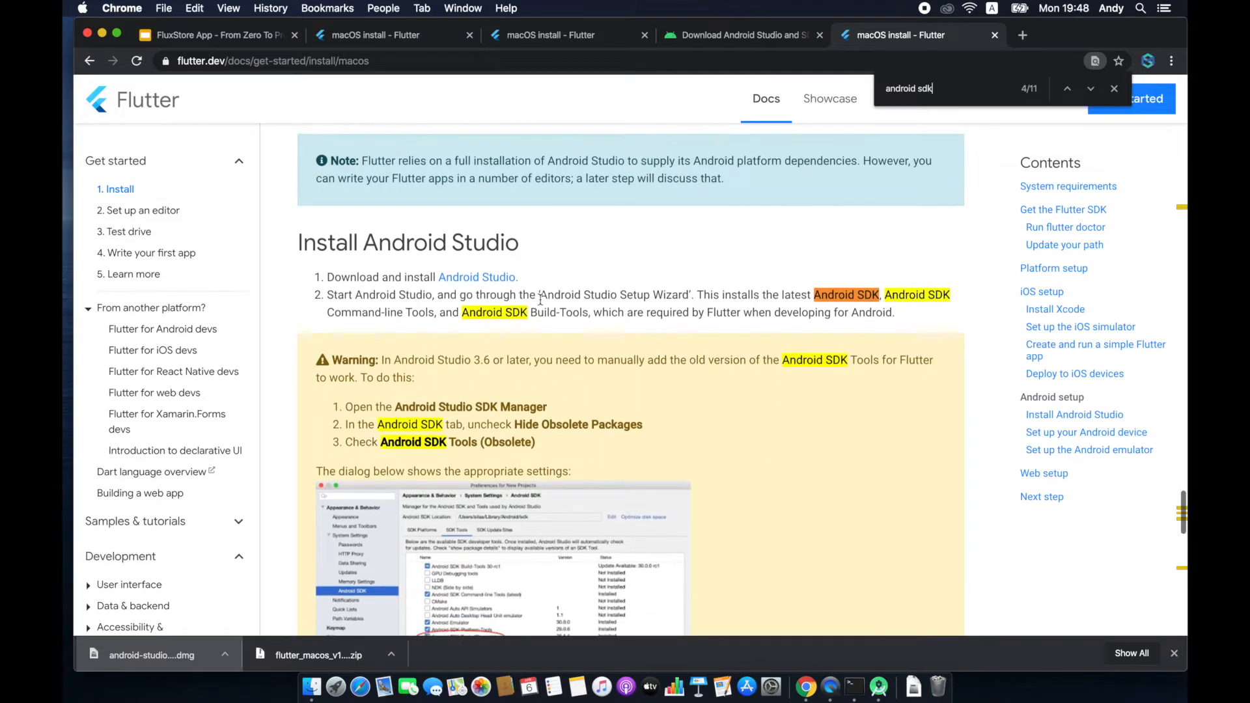
{"action": "scroll", "coordinate": [540, 299], "scroll_direction": "down", "scroll_amount": 2}
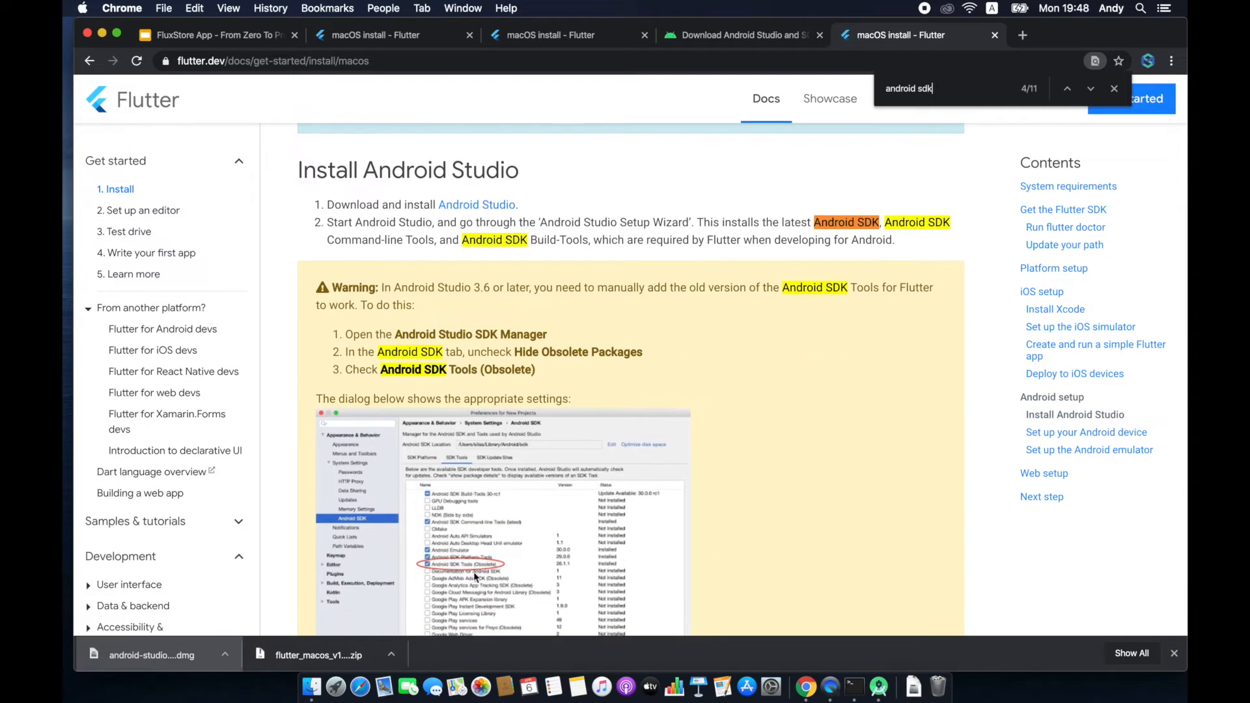
{"action": "scroll", "coordinate": [390, 521], "scroll_direction": "down", "scroll_amount": 1}
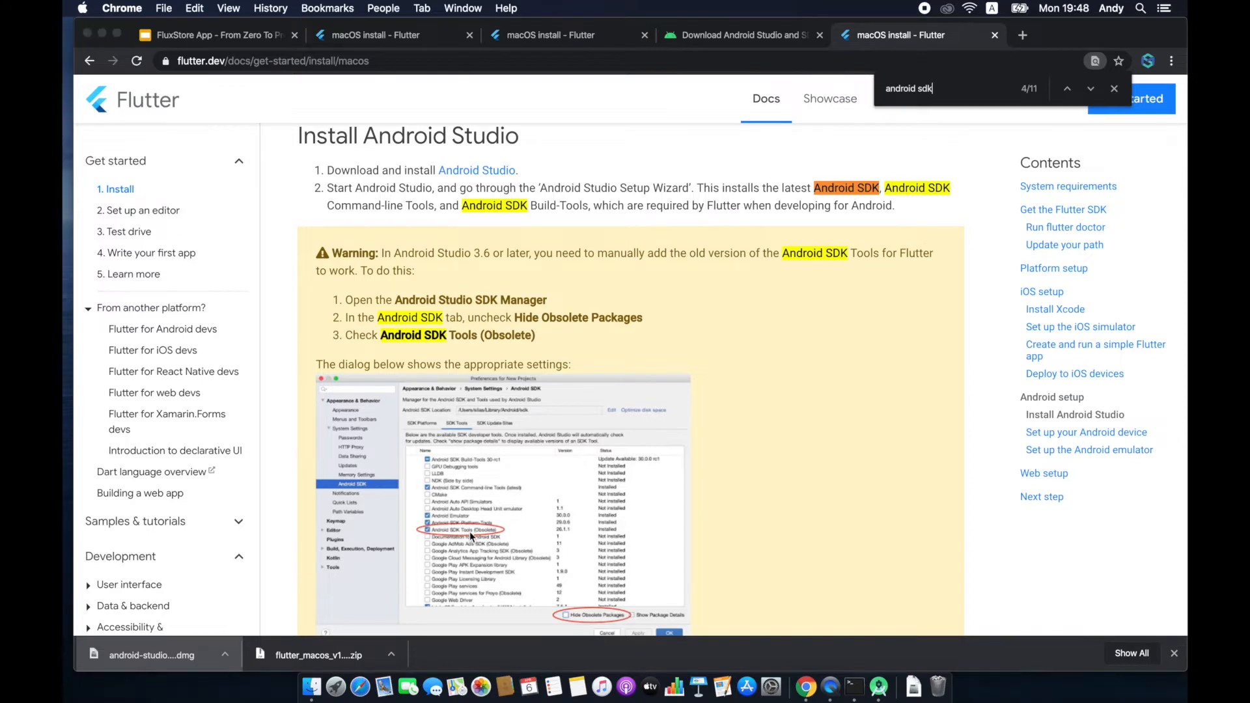
Switch back to Android Studio's SDK settings and show the obsolete packages in the list of SDK tools.
{"action": "key", "text": "super+Tab"}
{"action": "key", "text": "super+Tab"}
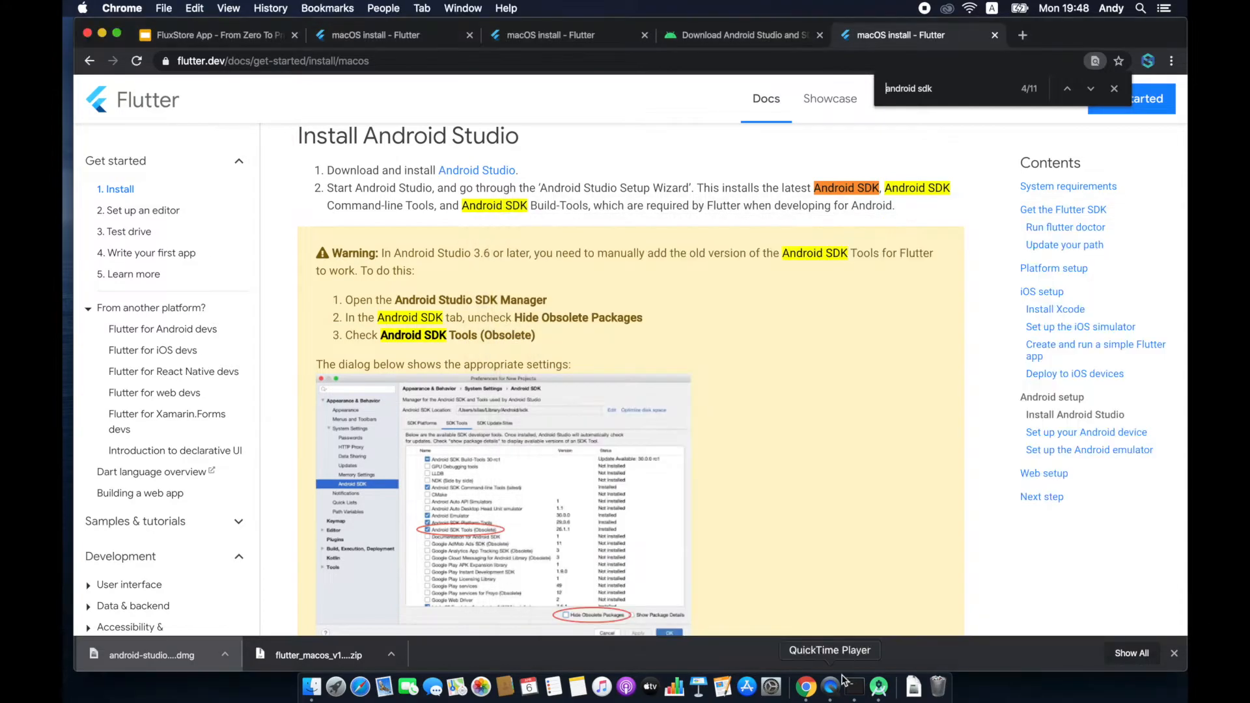
{"action": "left_click", "coordinate": [878, 686]}
{"action": "left_click", "coordinate": [538, 131]}
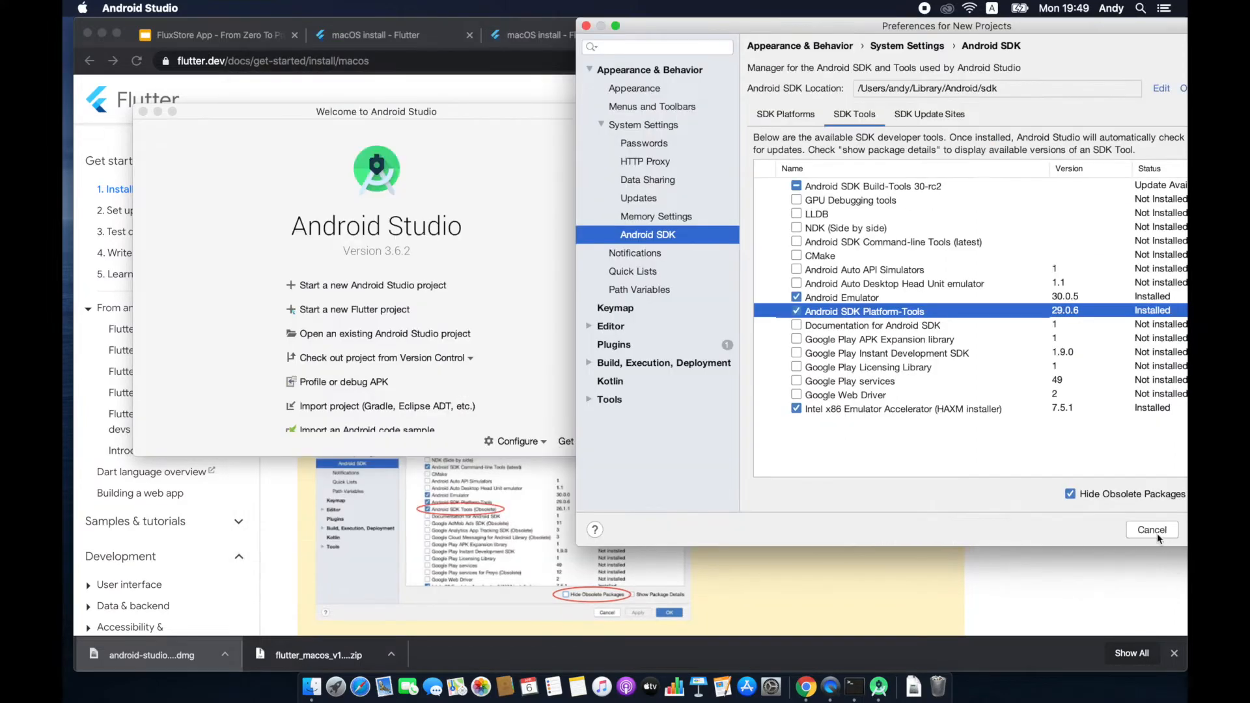
{"action": "left_click", "coordinate": [1109, 494]}
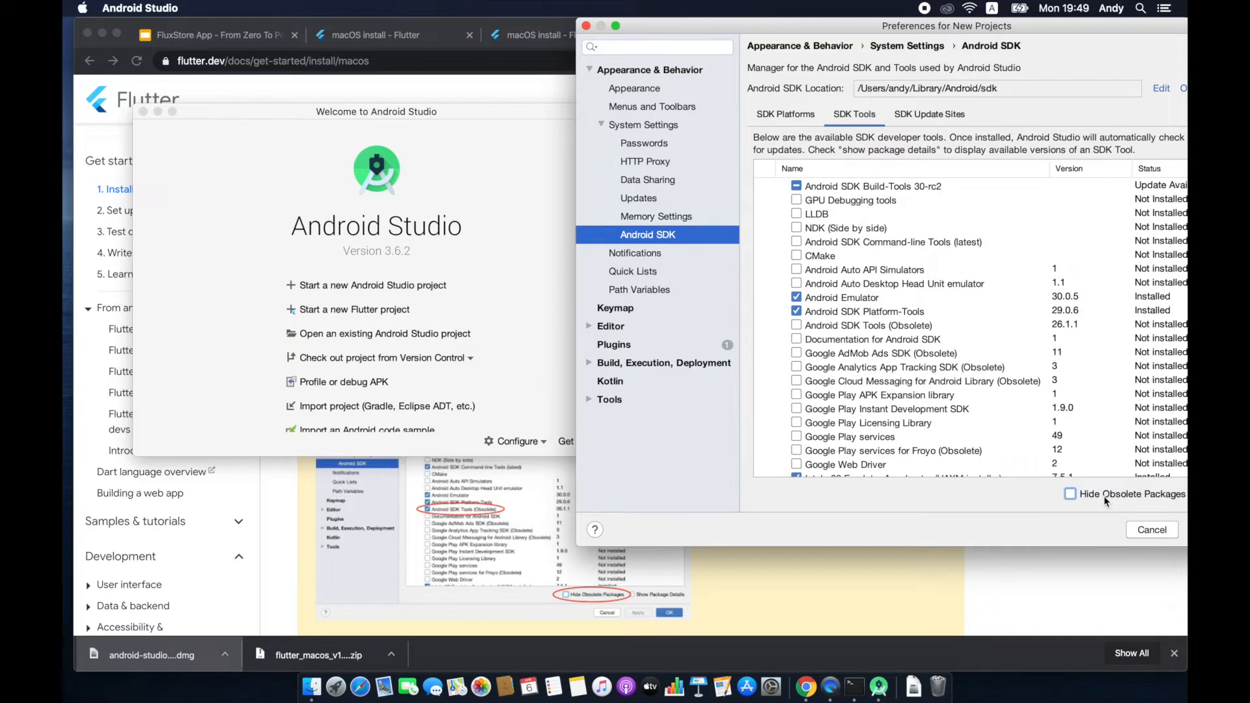
Install Android SDK Tools (Obsolete), accepting its license agreement, and close the preferences once the installer is done.
{"action": "left_click", "coordinate": [797, 326]}
{"action": "left_click_drag", "start_coordinate": [908, 28], "coordinate": [629, 29]}
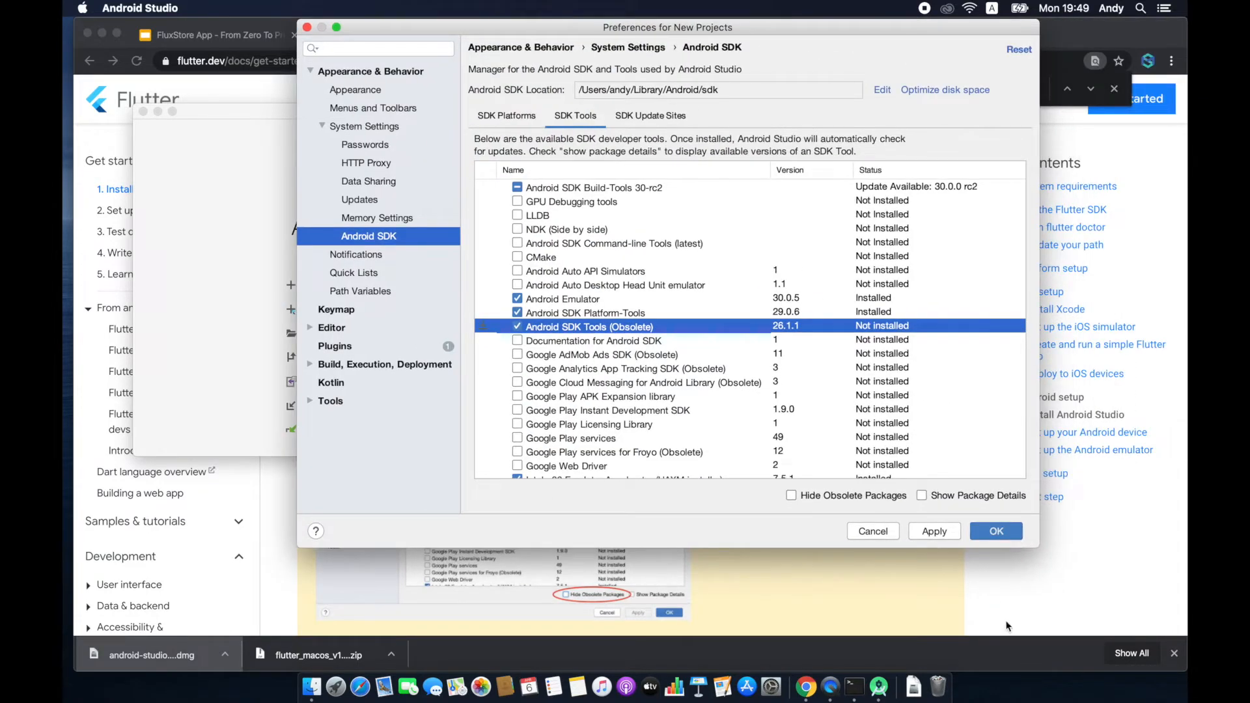
{"action": "left_click", "coordinate": [934, 531]}
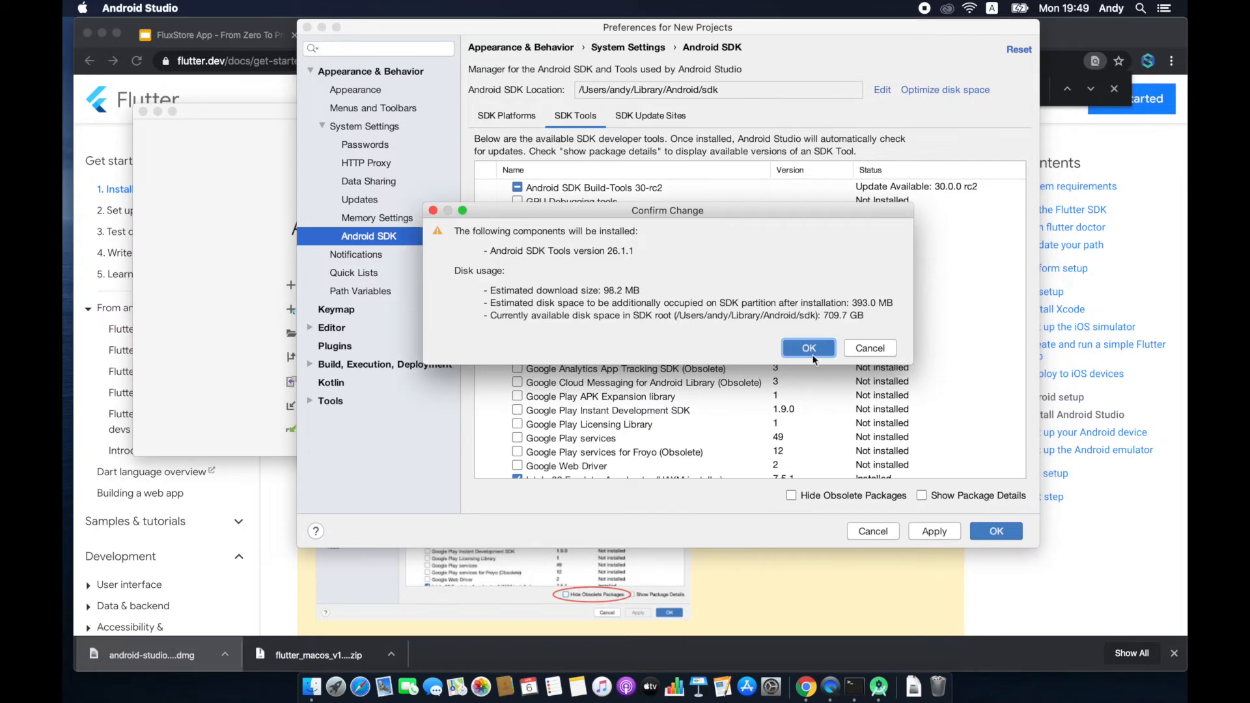
{"action": "left_click", "coordinate": [872, 346]}
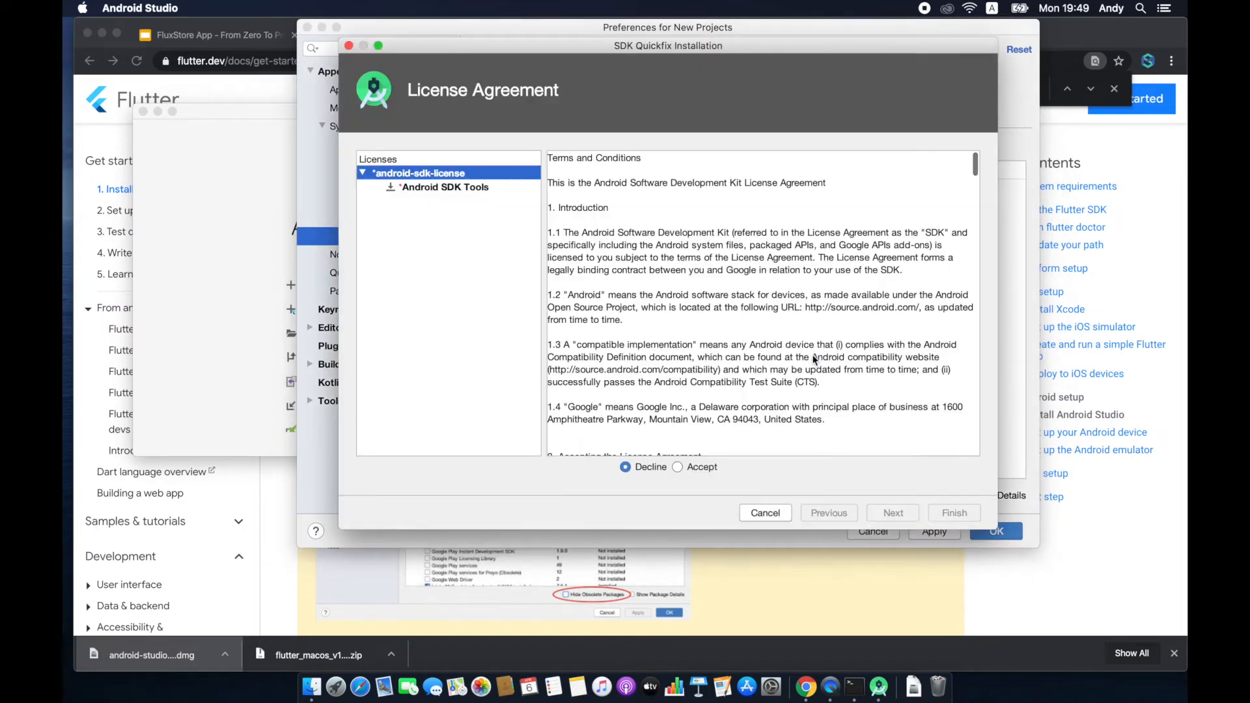
{"action": "left_click", "coordinate": [683, 468]}
{"action": "left_click", "coordinate": [892, 513]}
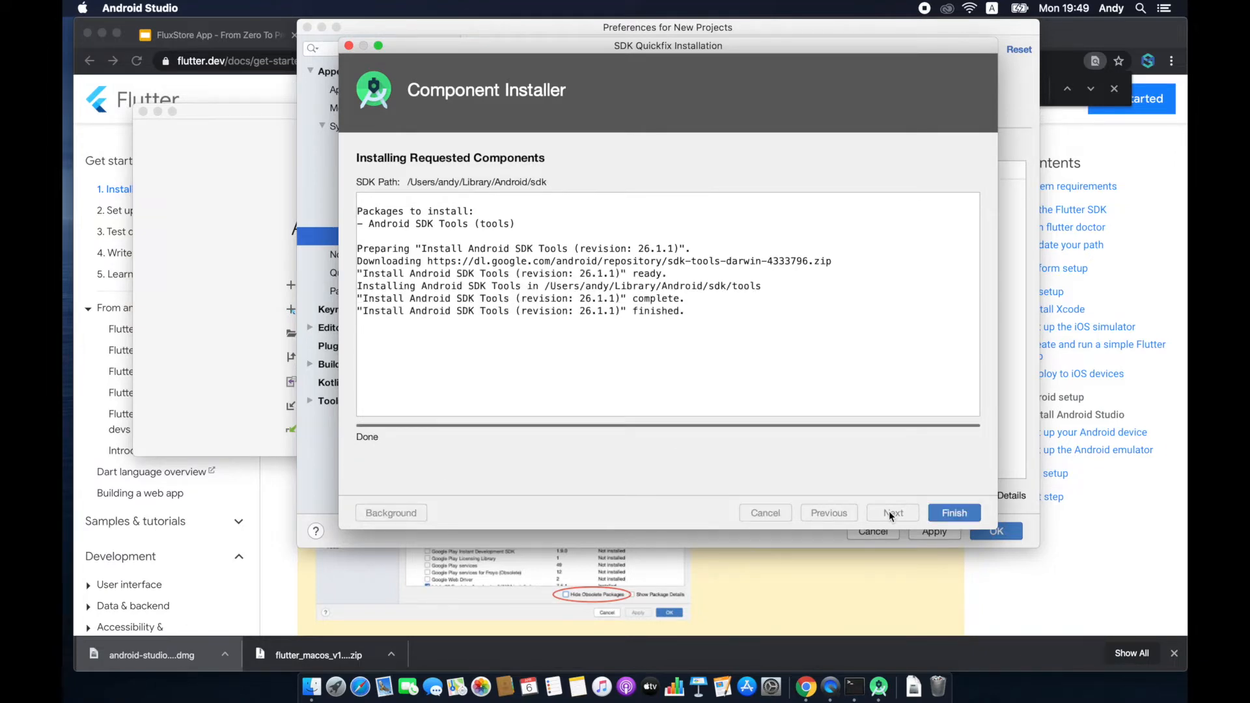
{"action": "left_click", "coordinate": [954, 513]}
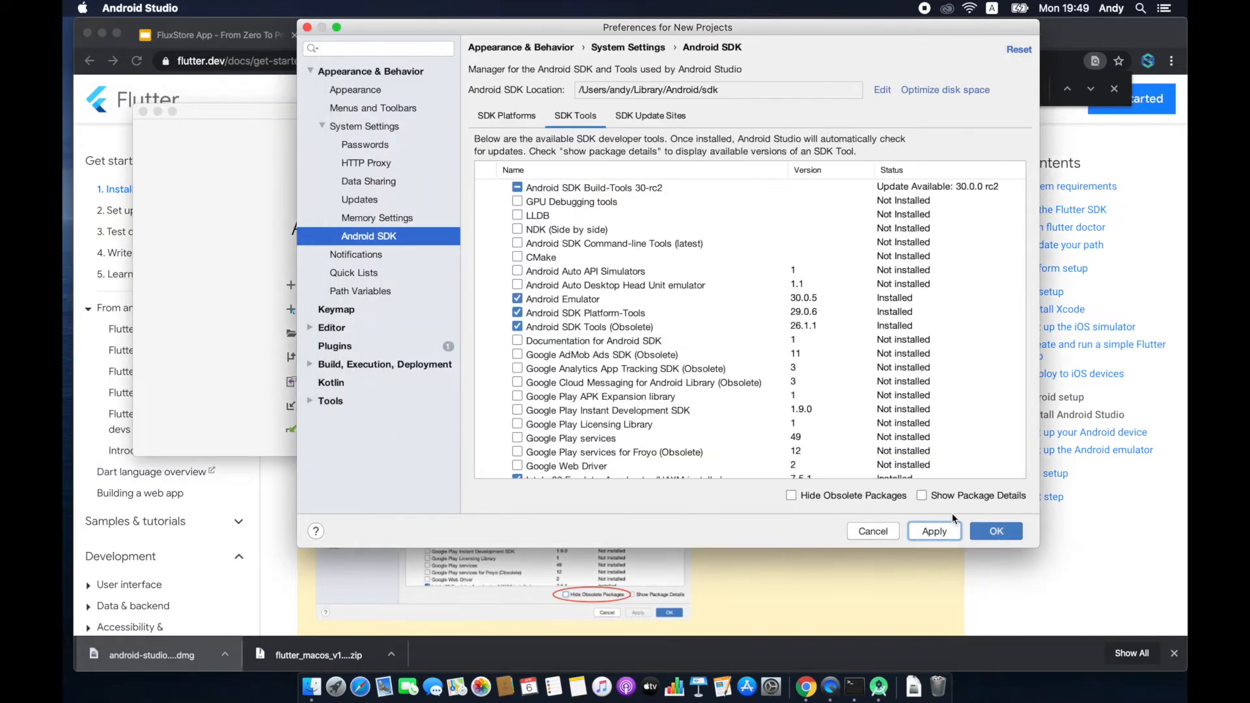
{"action": "left_click", "coordinate": [1016, 535]}
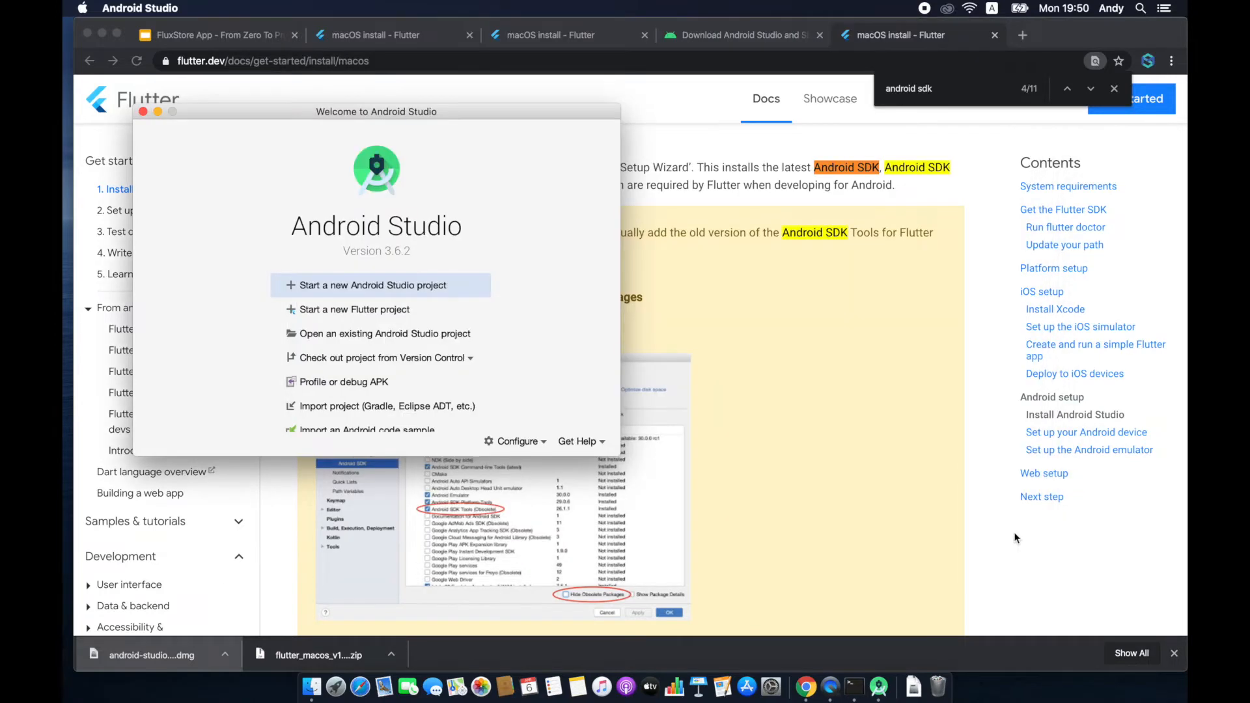
Switch to the Terminal, run flutter doctor again and check the Android toolchain entry.
{"action": "left_click", "coordinate": [854, 686]}
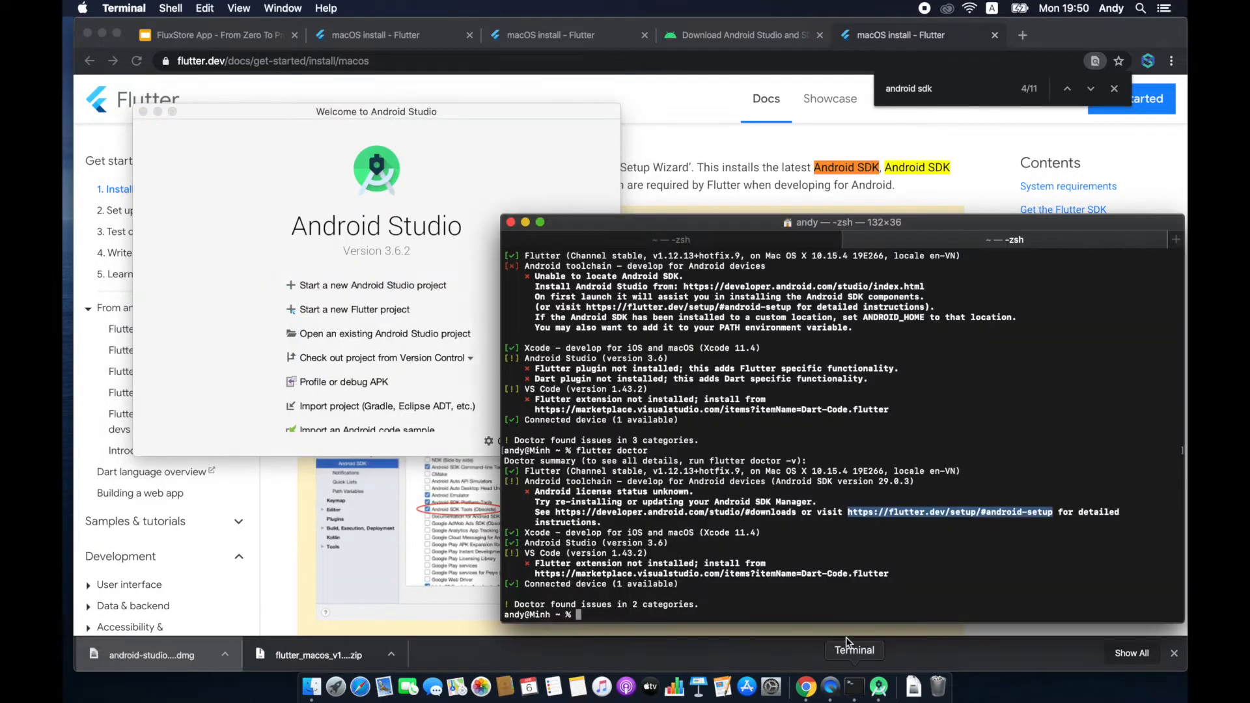
{"action": "key", "text": "Up"}
{"action": "key", "text": "Return"}
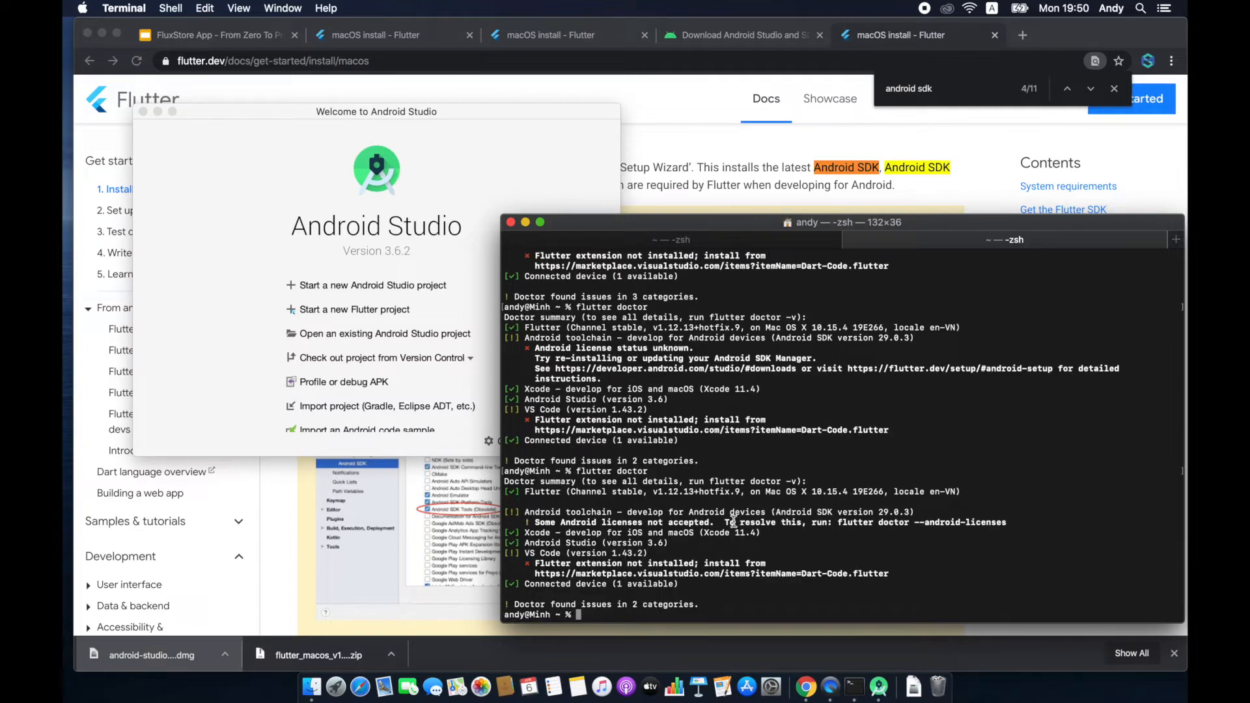
{"action": "left_click_drag", "start_coordinate": [534, 349], "coordinate": [720, 347]}
{"action": "left_click", "coordinate": [653, 493]}
Run flutter doctor --android-licenses, copied from the doctor output, and answer y to review the unaccepted licenses.
{"action": "left_click_drag", "start_coordinate": [839, 522], "coordinate": [1010, 522]}
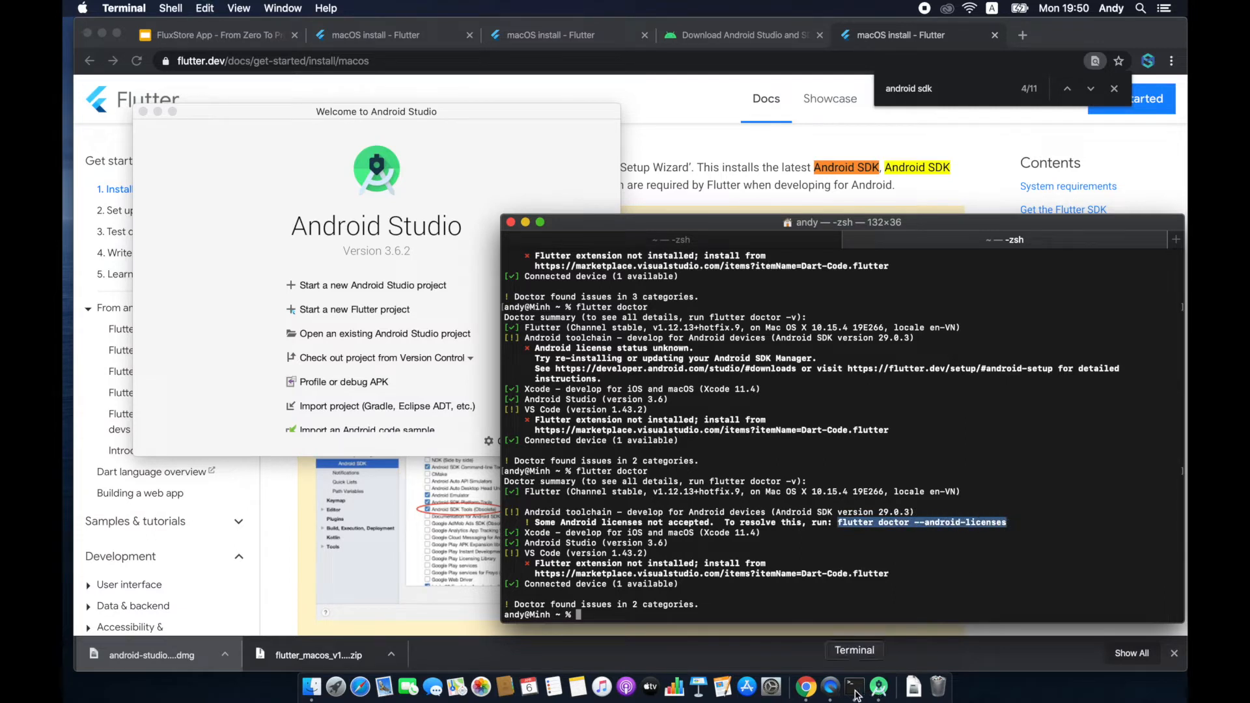
{"action": "key", "text": "super+v"}
{"action": "key", "text": "Return"}
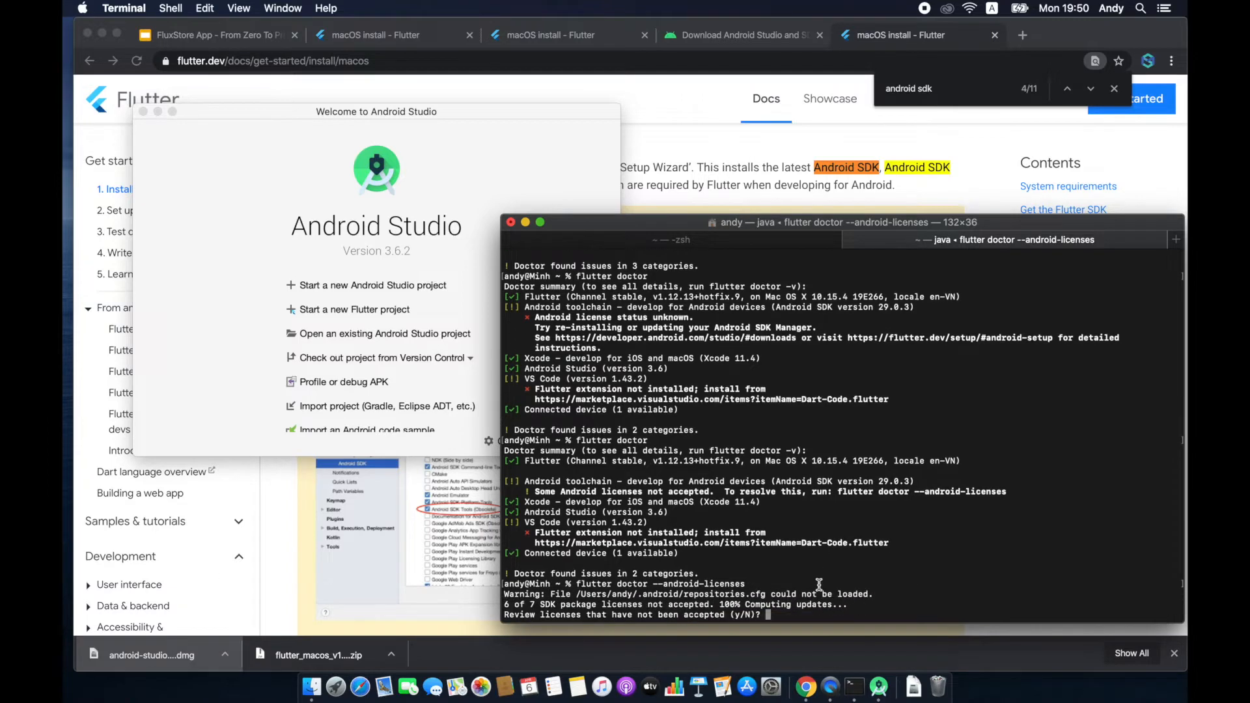
{"action": "type", "text": "y"}
{"action": "key", "text": "Return"}
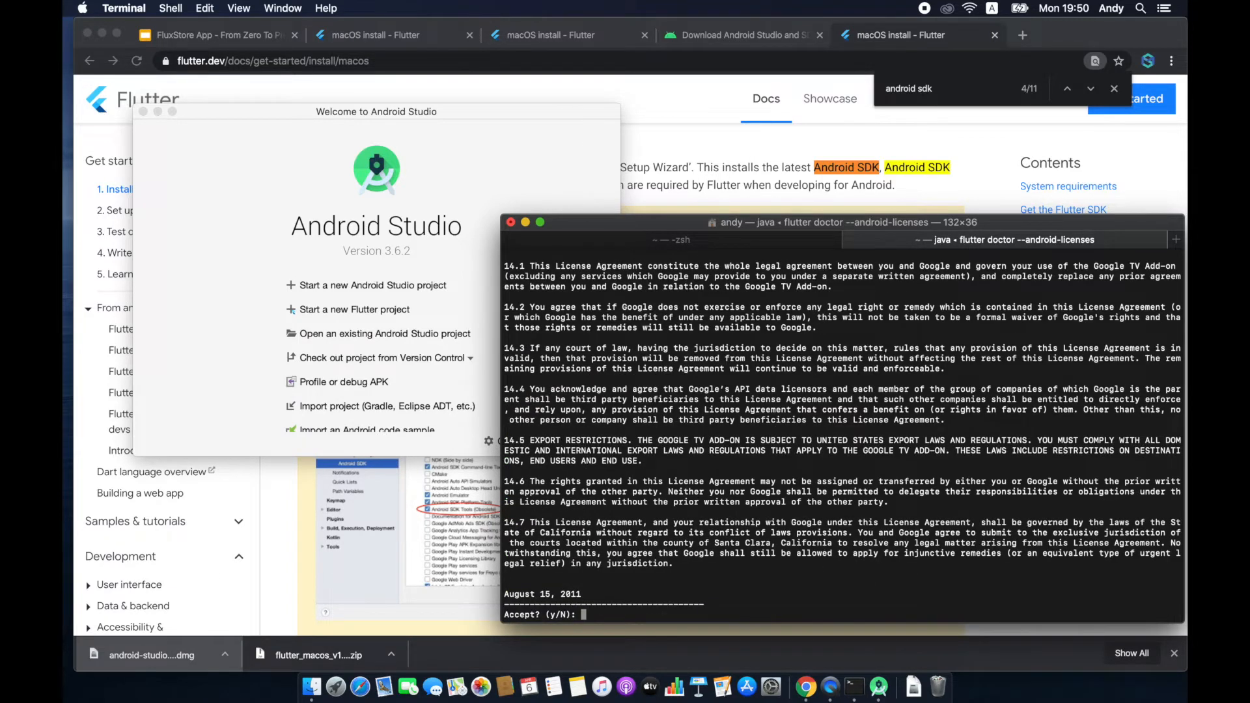
Accept each of the pending Android SDK package licenses with y.
{"action": "type", "text": "y"}
{"action": "key", "text": "Return"}
{"action": "key", "text": "Return"}
{"action": "type", "text": "y"}
{"action": "key", "text": "Return"}
{"action": "type", "text": "y"}
{"action": "key", "text": "Return"}
{"action": "type", "text": "y"}
{"action": "key", "text": "Return"}
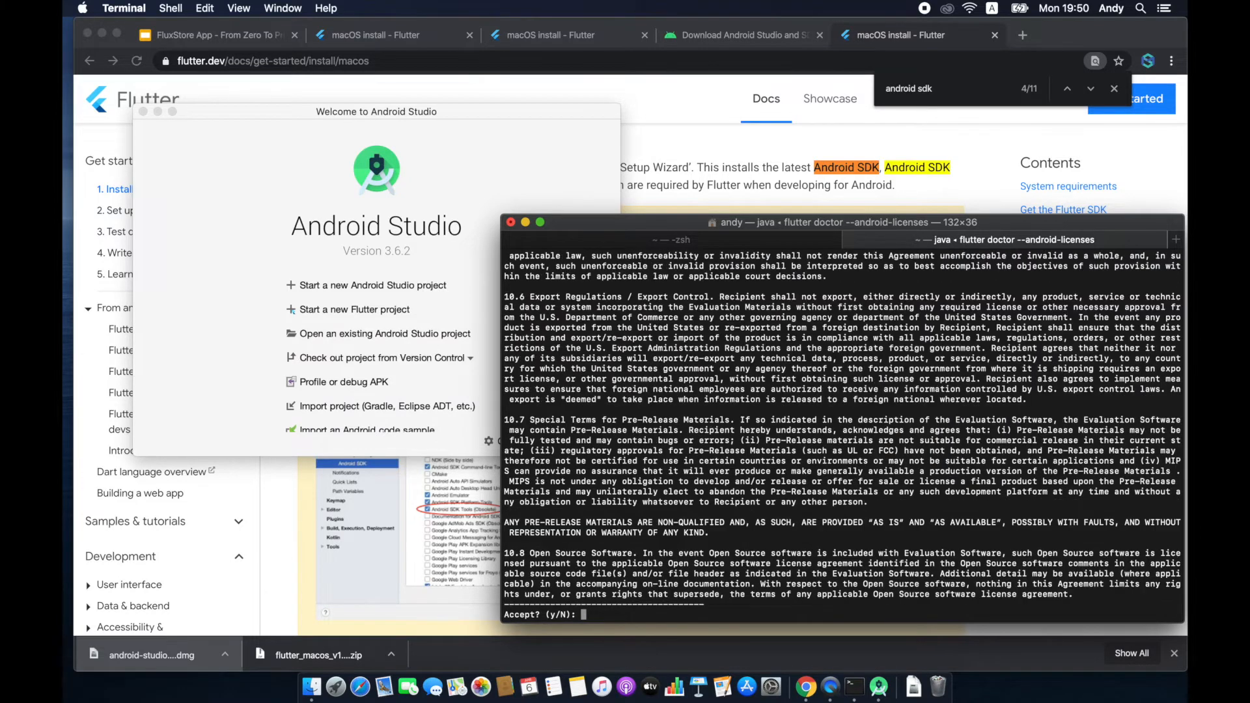
{"action": "type", "text": "y"}
{"action": "key", "text": "Return"}
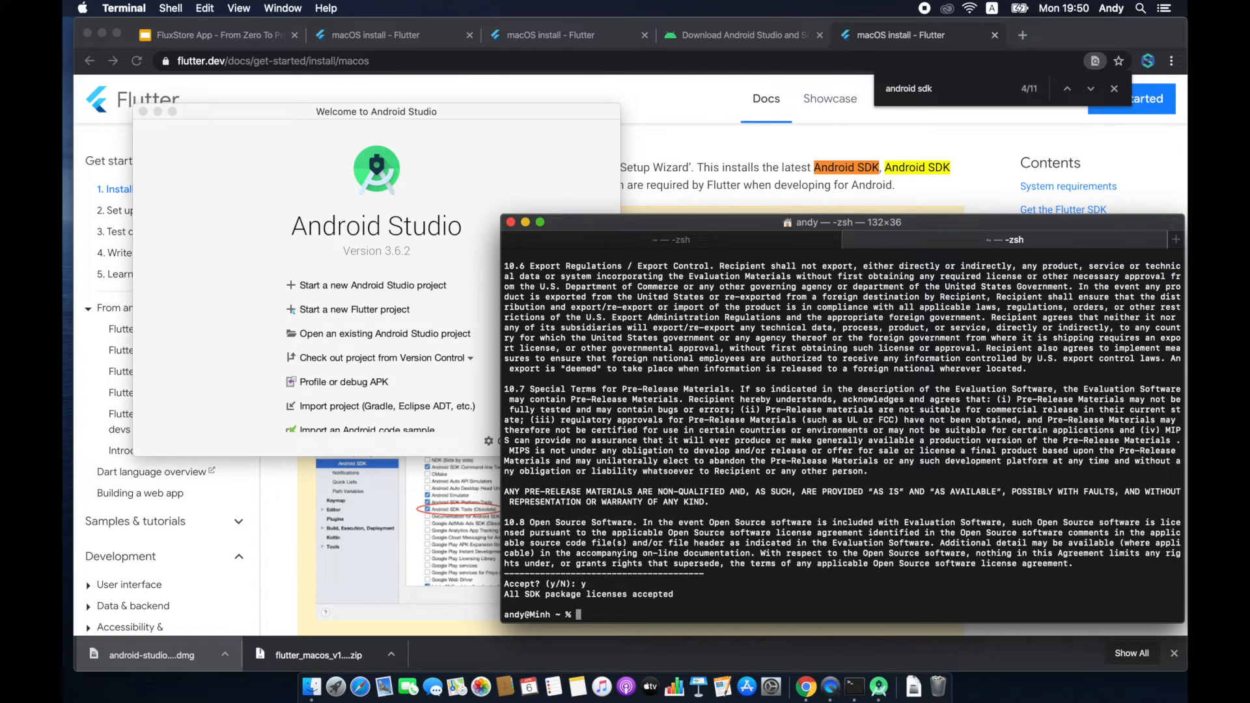
Run flutter doctor once more and examine the Android and VS Code entries in its summary.
{"action": "type", "text": "flutter doctor"}
{"action": "key", "text": "Return"}
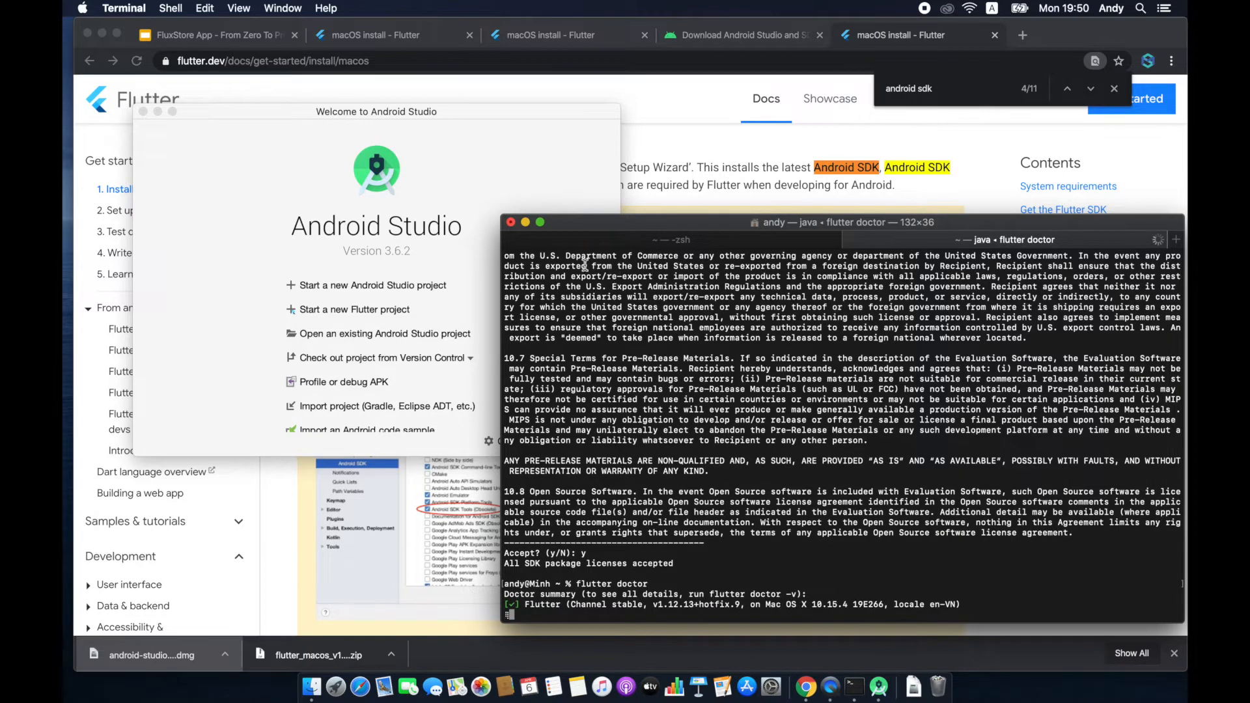
{"action": "left_click", "coordinate": [541, 223]}
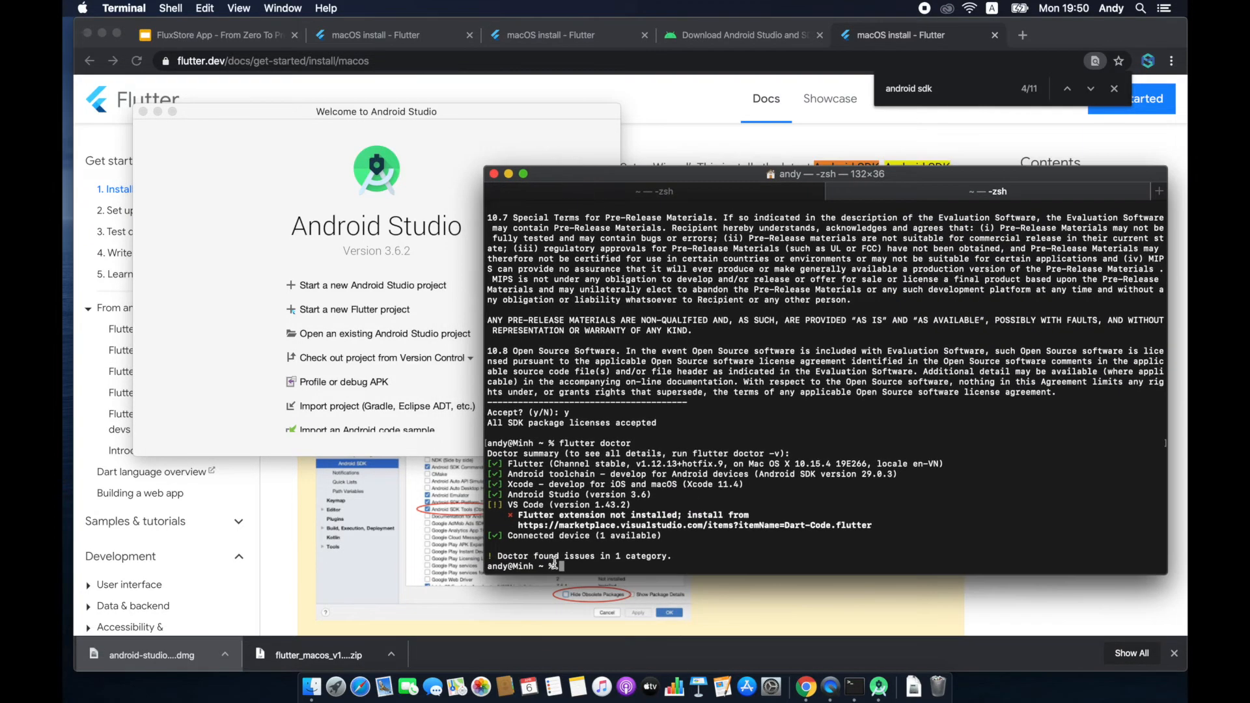
{"action": "left_click_drag", "start_coordinate": [654, 511], "coordinate": [542, 471]}
{"action": "left_click", "coordinate": [732, 520]}
{"action": "left_click_drag", "start_coordinate": [542, 506], "coordinate": [508, 506]}
Switch to Chrome, search for VS Code in a new tab and download the Mac build from code.visualstudio.com.
{"action": "left_click_drag", "start_coordinate": [198, 113], "coordinate": [808, 289]}
{"action": "left_click", "coordinate": [290, 171]}
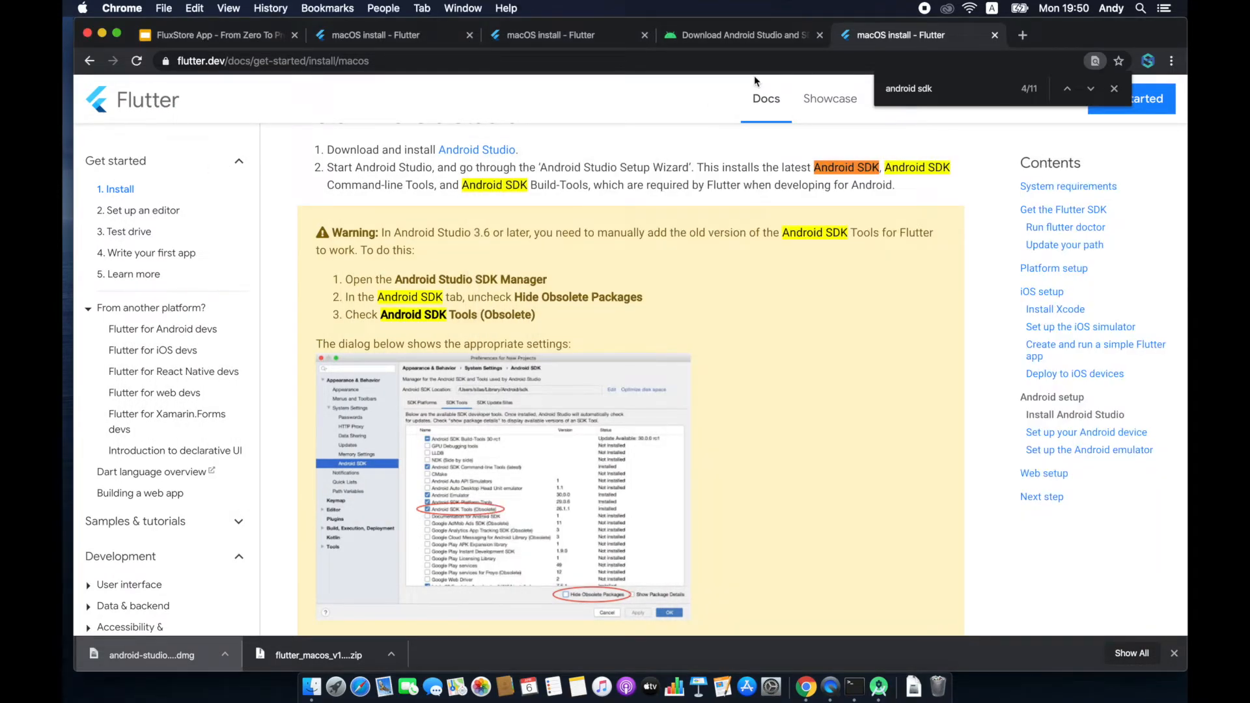
{"action": "key", "text": "cmd+t"}
{"action": "type", "text": "VS Code"}
{"action": "key", "text": "Return"}
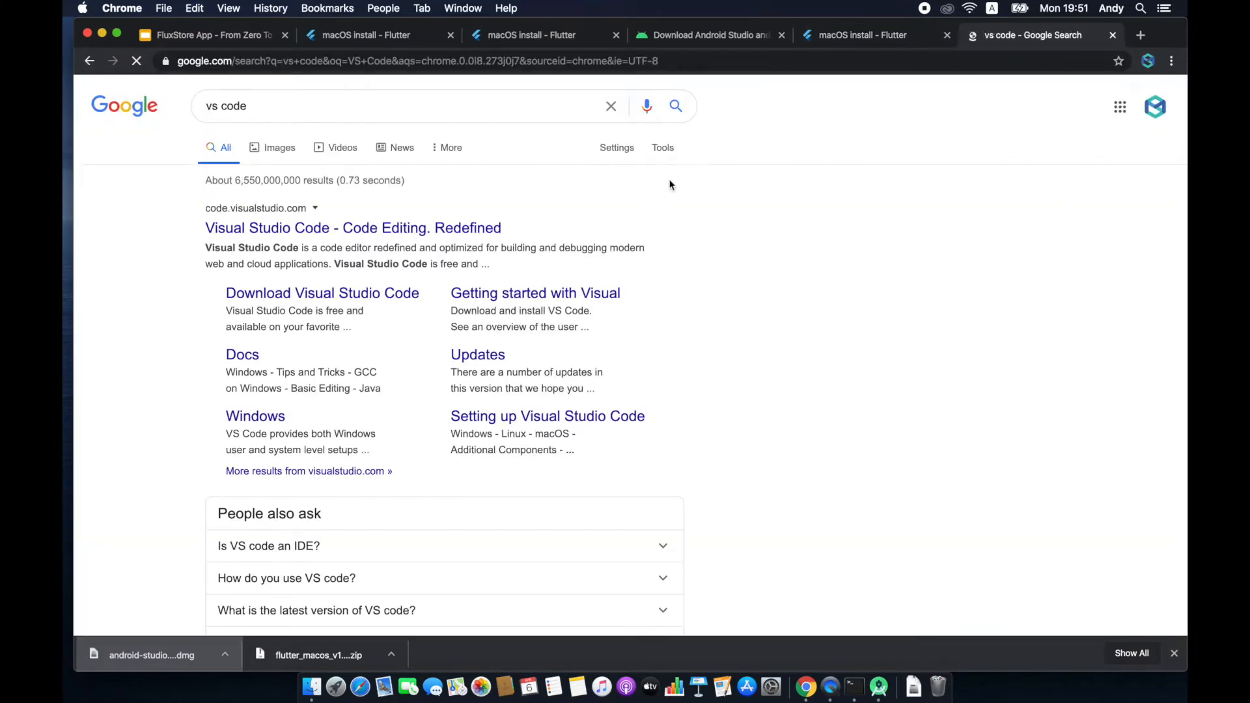
{"action": "left_click", "coordinate": [433, 225]}
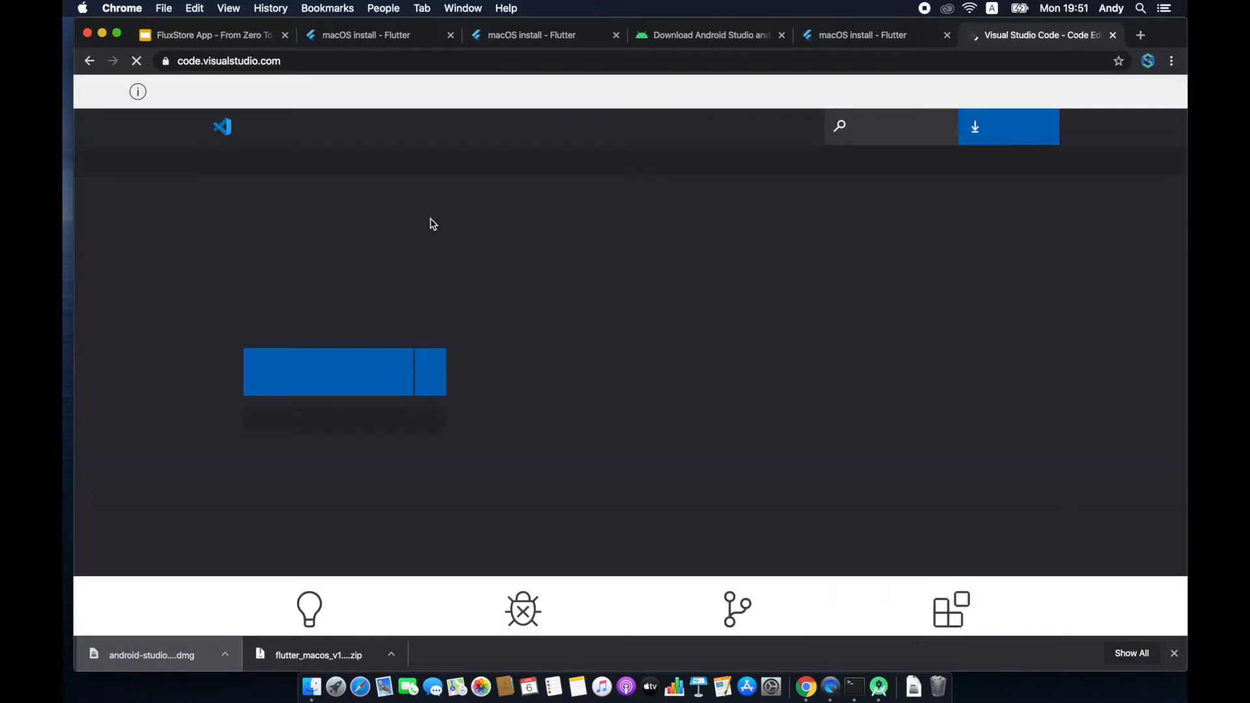
{"action": "left_click", "coordinate": [389, 374]}
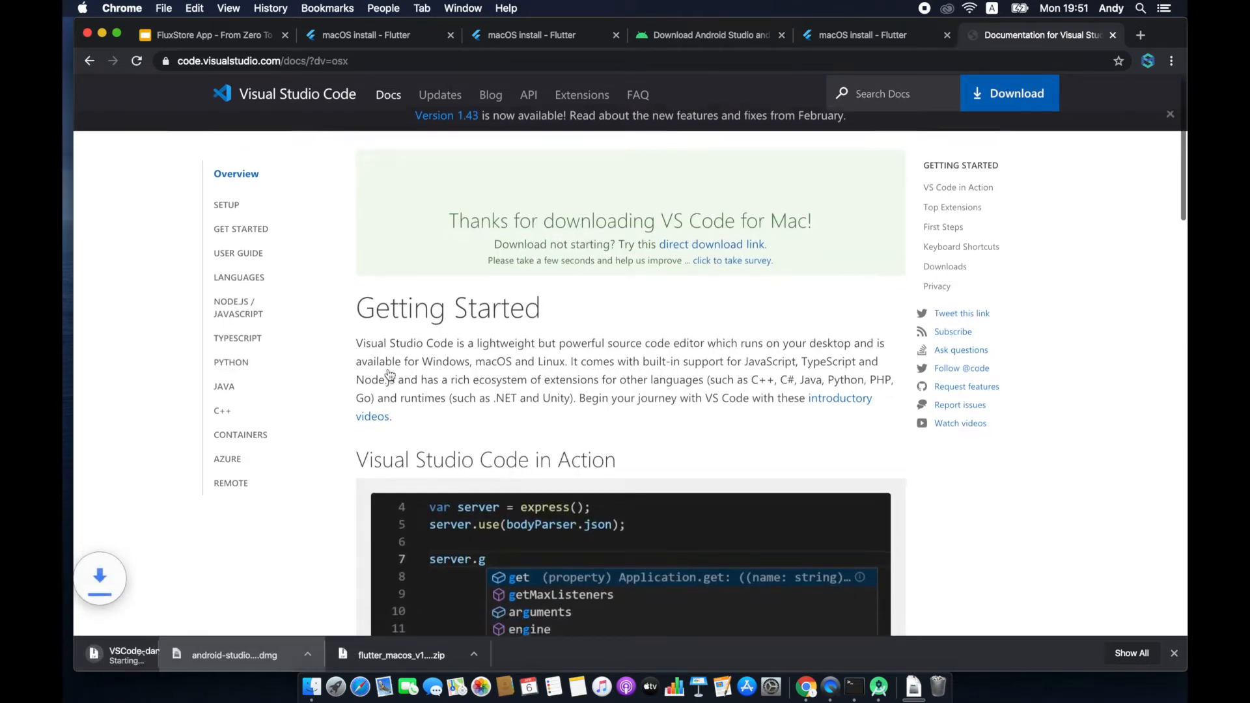
Close the Visual Studio Code and Android Studio download tabs.
{"action": "key", "text": "super+w"}
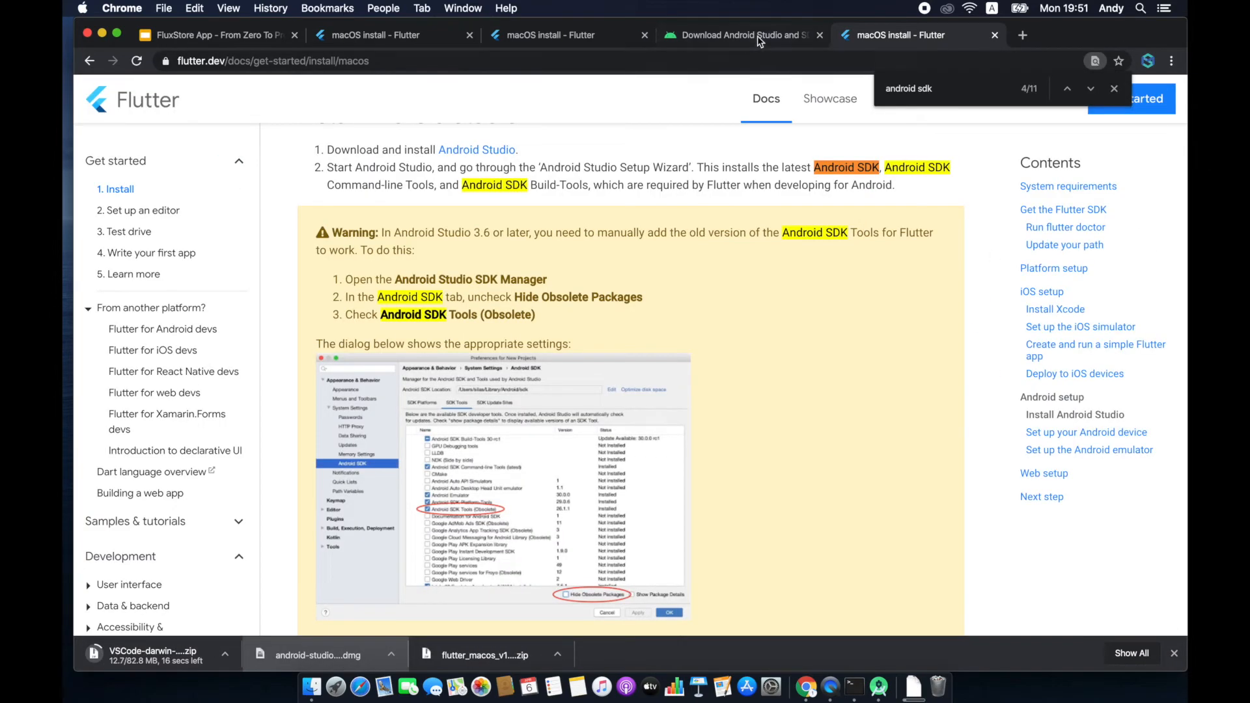
{"action": "left_click", "coordinate": [762, 38]}
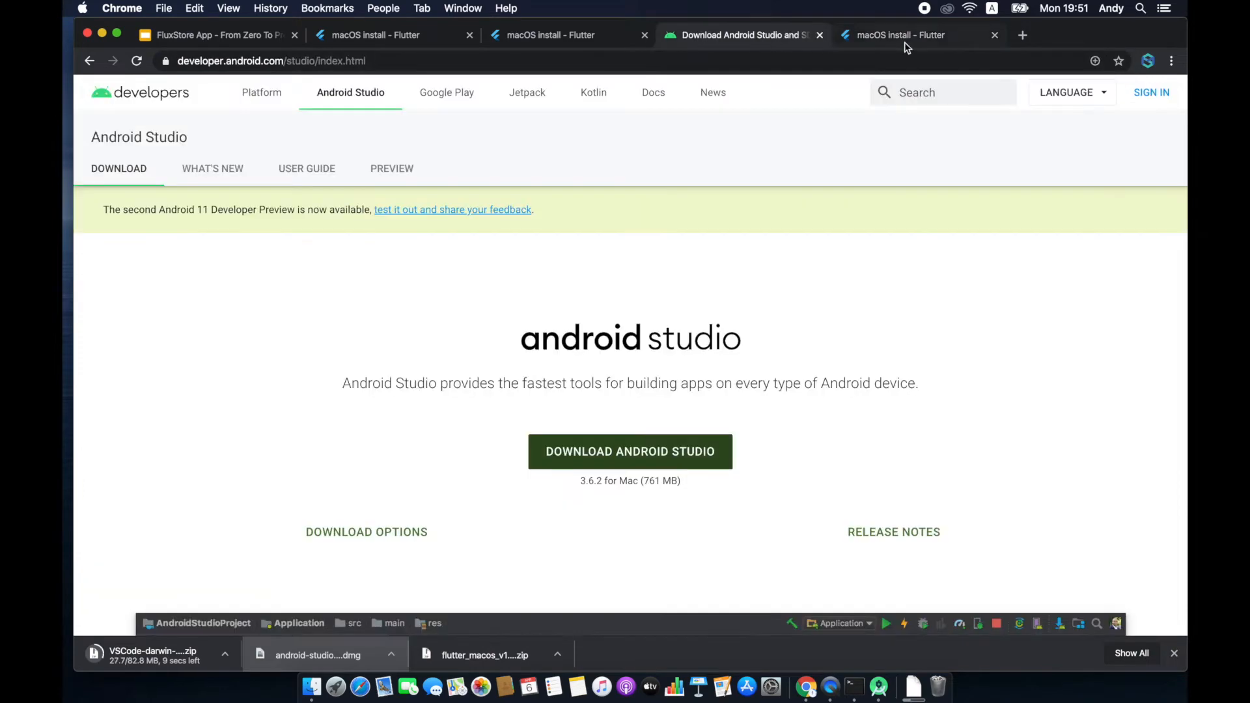
{"action": "key", "text": "super+w"}
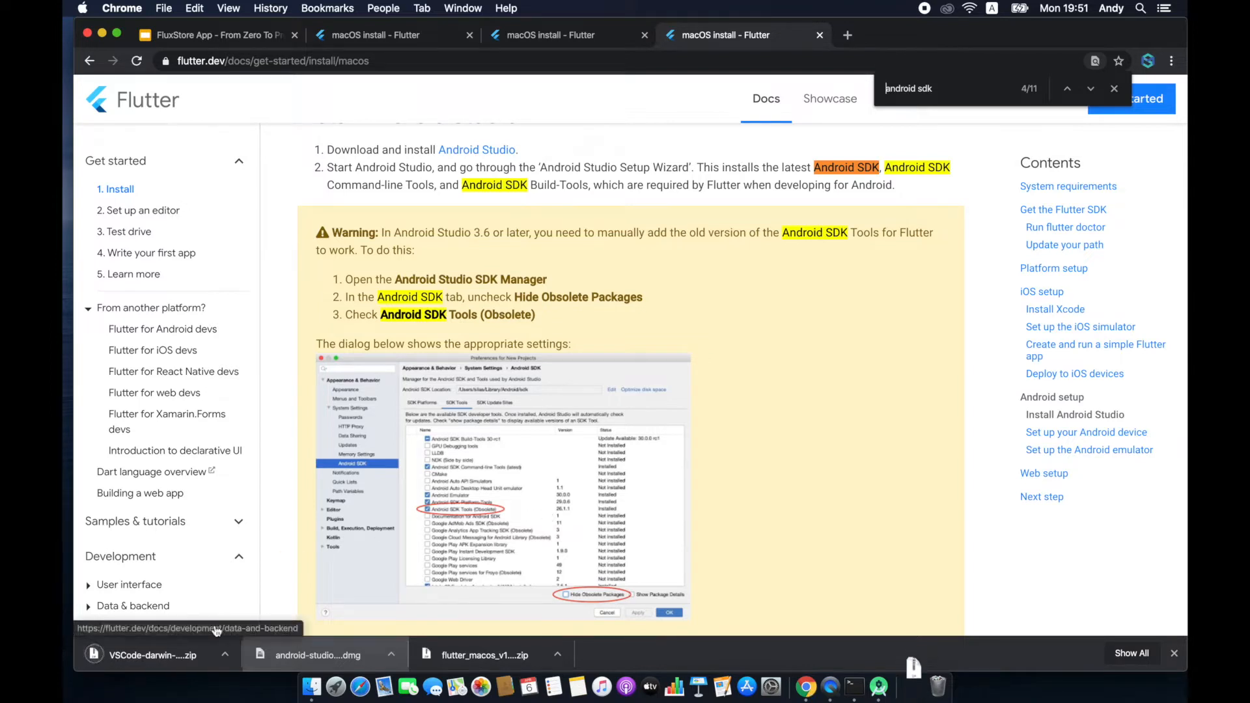
Extract the downloaded VSCode-darwin zip and move Visual Studio Code to Applications, authenticating with the administrator password.
{"action": "left_click", "coordinate": [186, 655]}
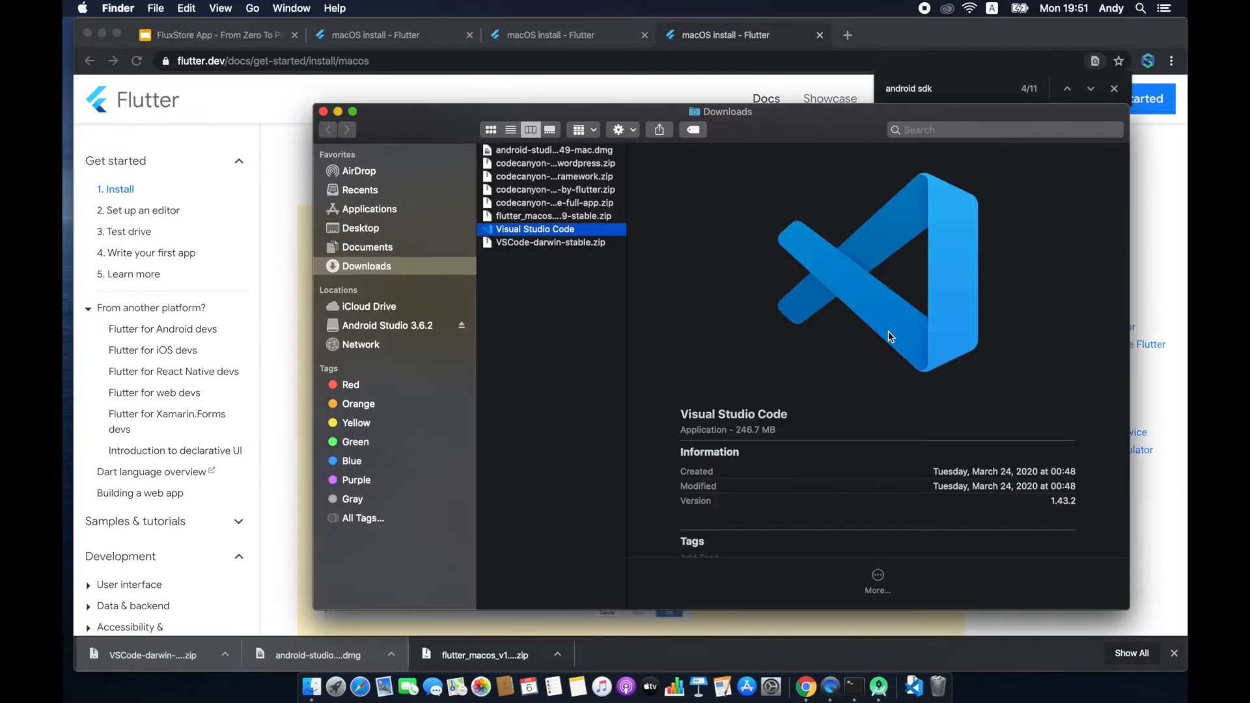
{"action": "left_click_drag", "start_coordinate": [509, 234], "coordinate": [332, 208]}
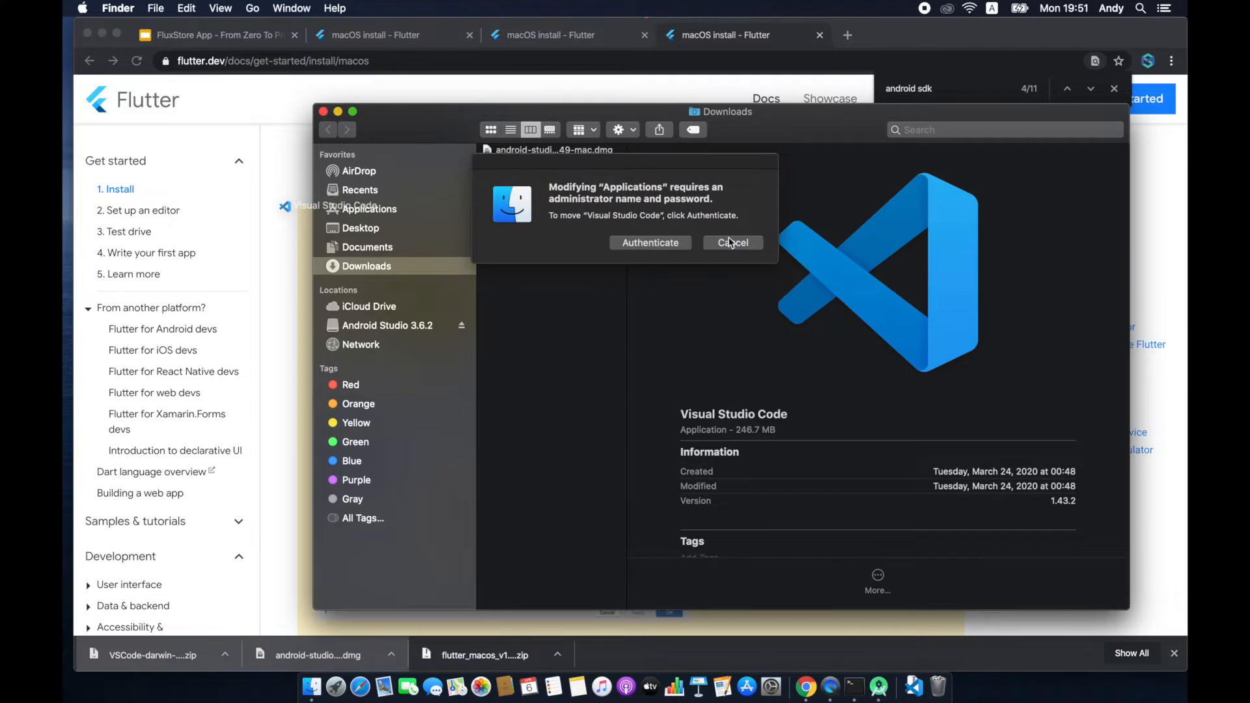
{"action": "left_click", "coordinate": [651, 243]}
{"action": "left_click", "coordinate": [710, 219]}
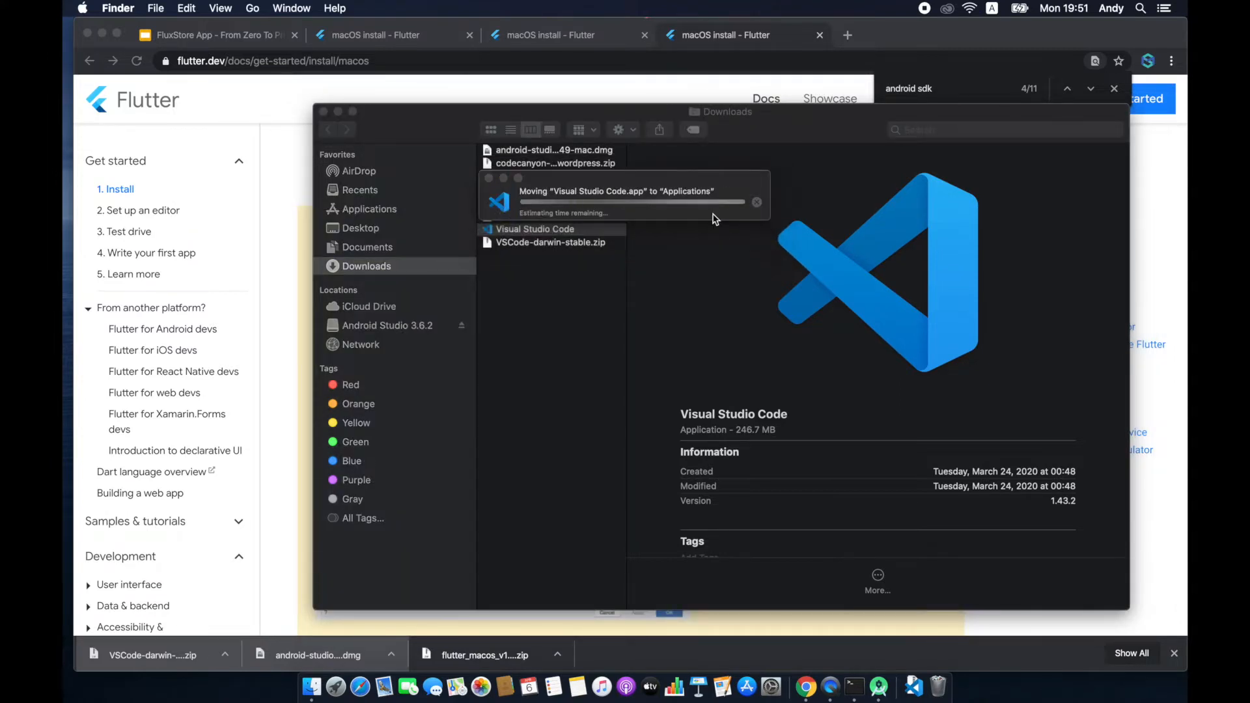
{"action": "type", "text": "••••"}
{"action": "key", "text": "Return"}
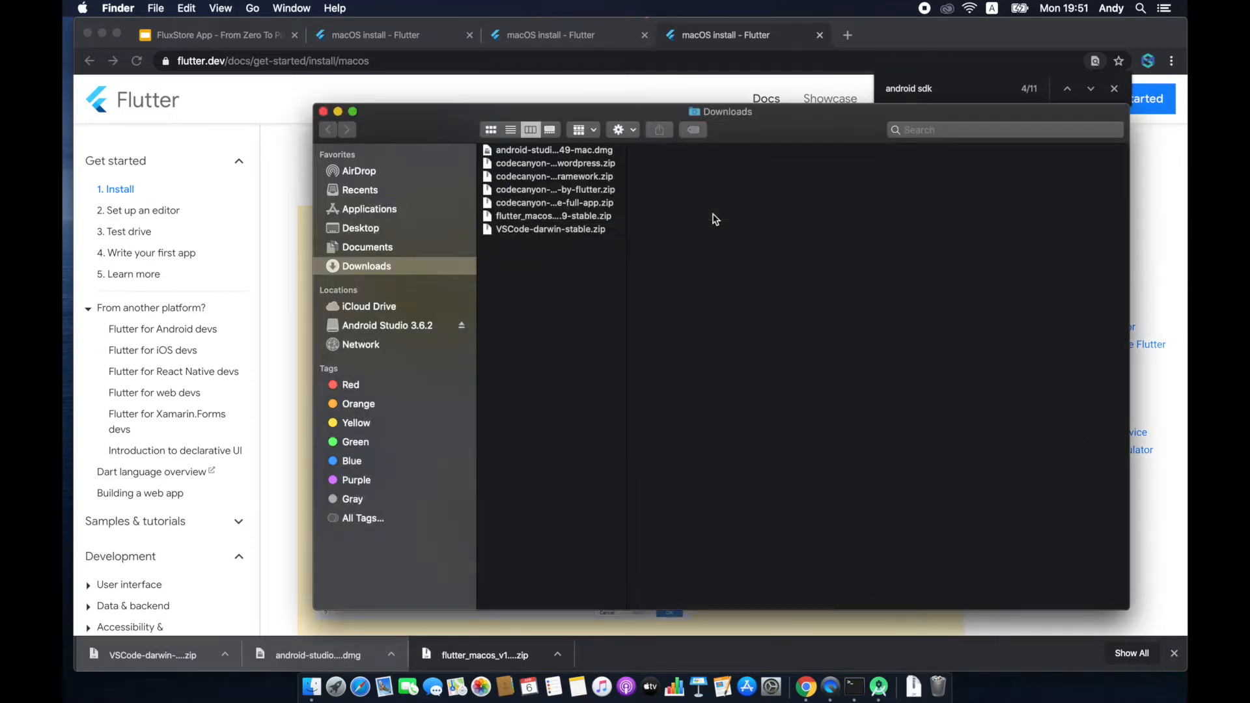
Find vs code with Spotlight, launch Visual Studio Code, allow the downloaded app to open and move its window up.
{"action": "key", "text": "super+space"}
{"action": "type", "text": "vc"}
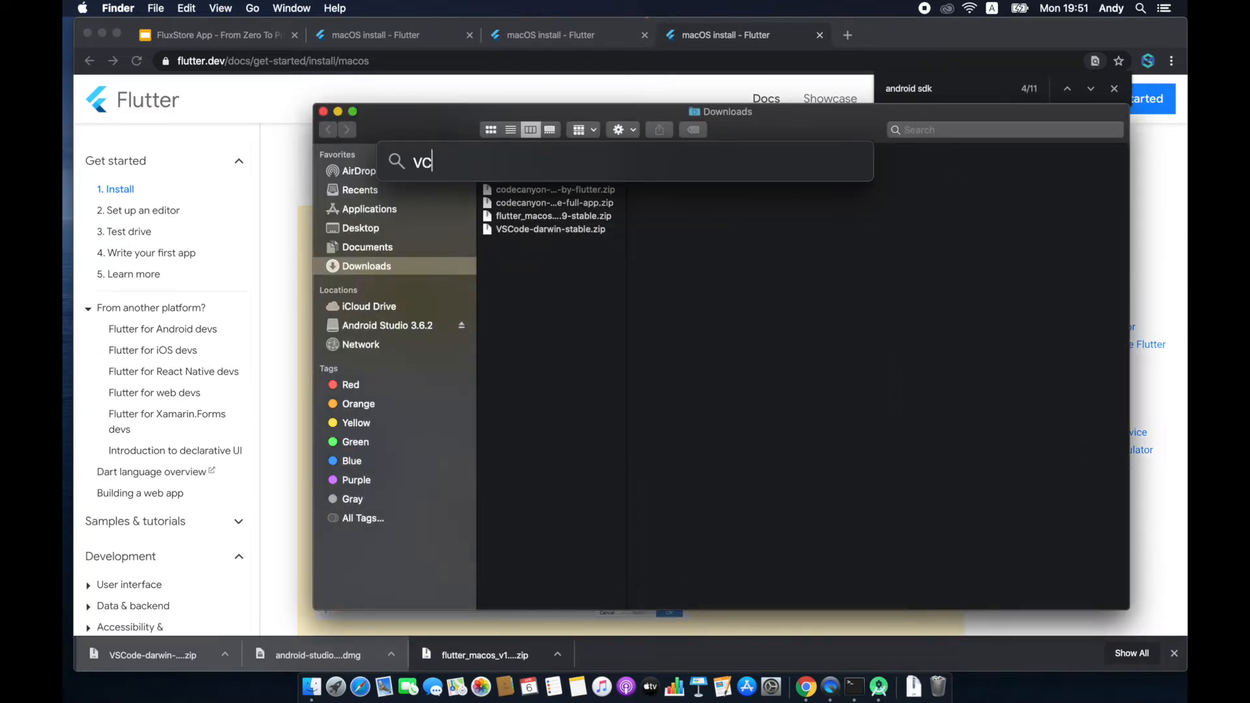
{"action": "key", "text": "BackSpace"}
{"action": "type", "text": "s cod"}
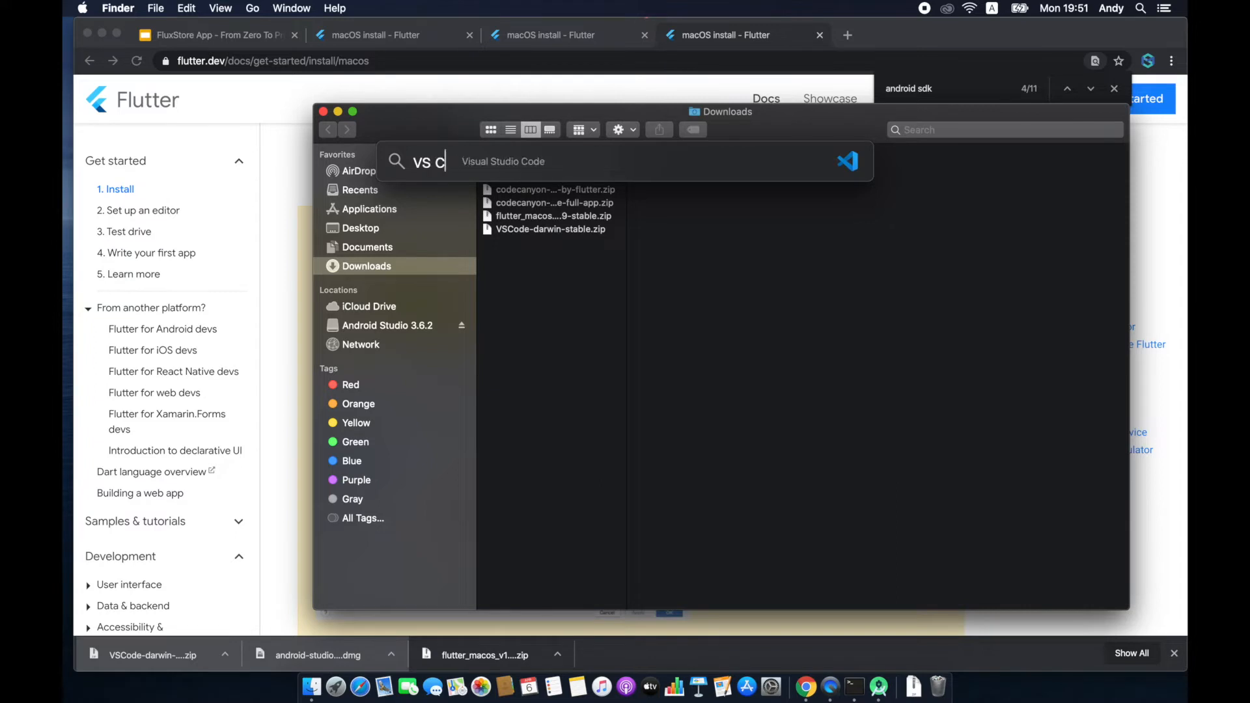
{"action": "key", "text": "Return"}
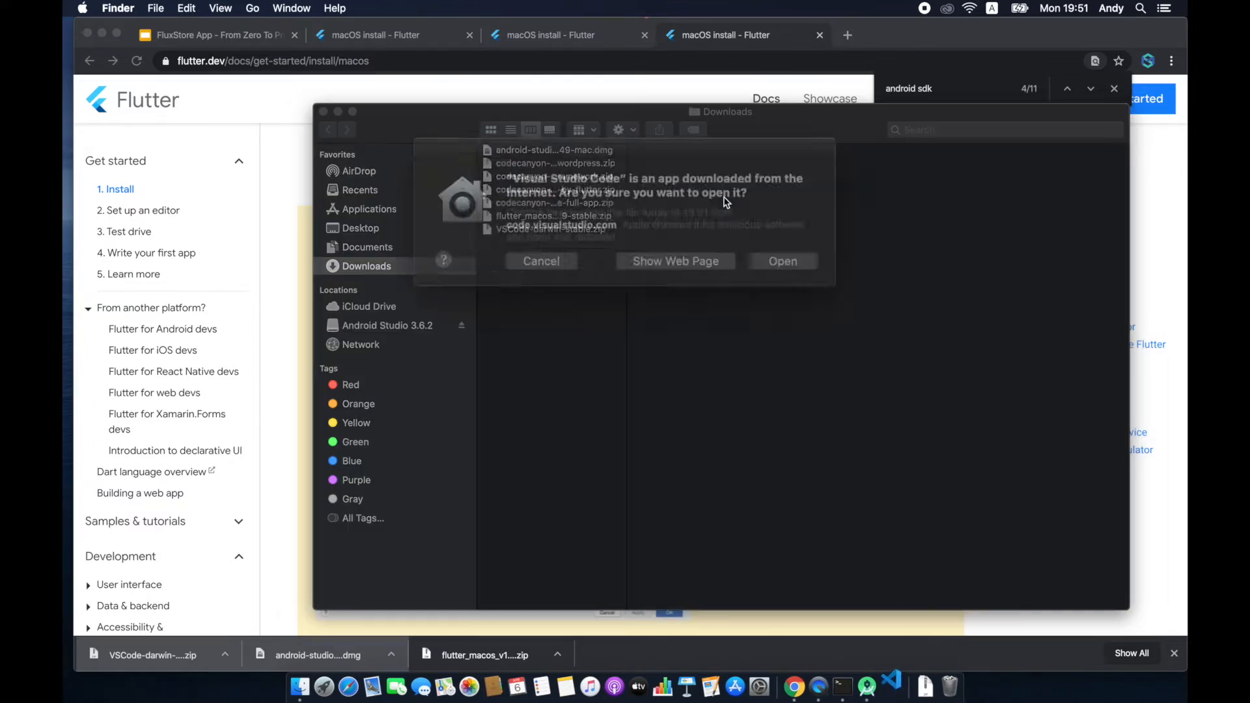
{"action": "left_click", "coordinate": [748, 252]}
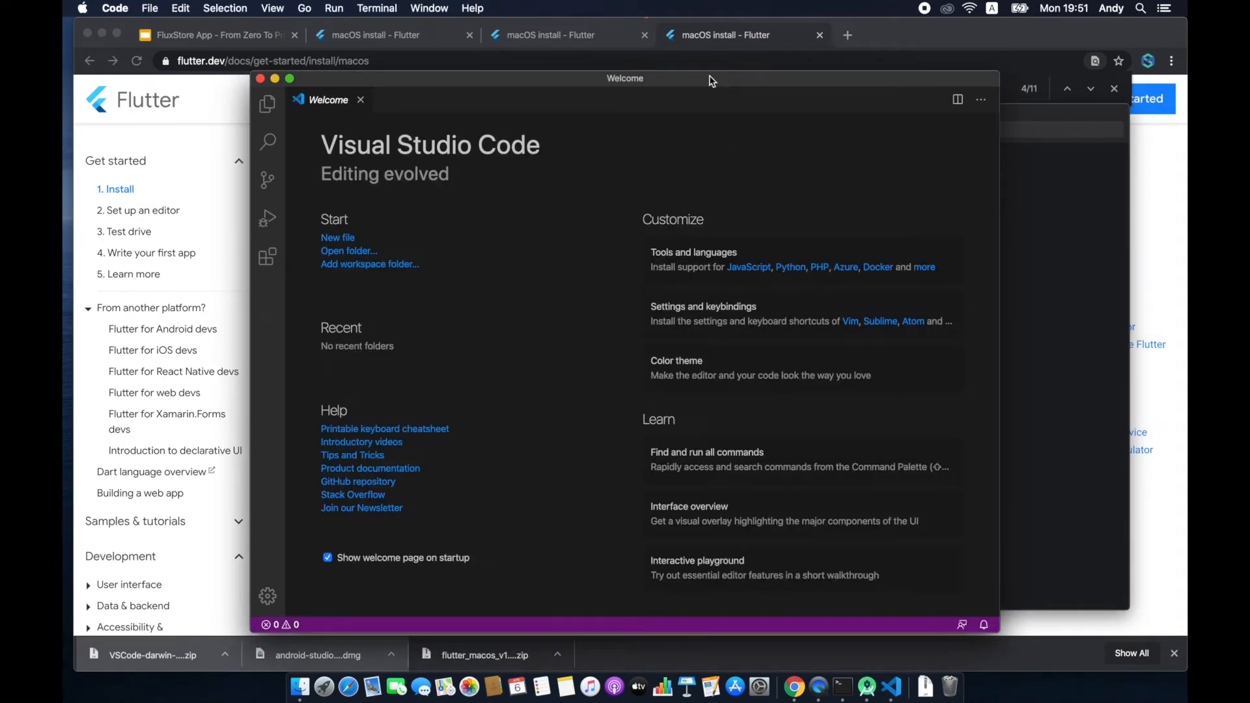
{"action": "left_click_drag", "start_coordinate": [717, 75], "coordinate": [733, 24]}
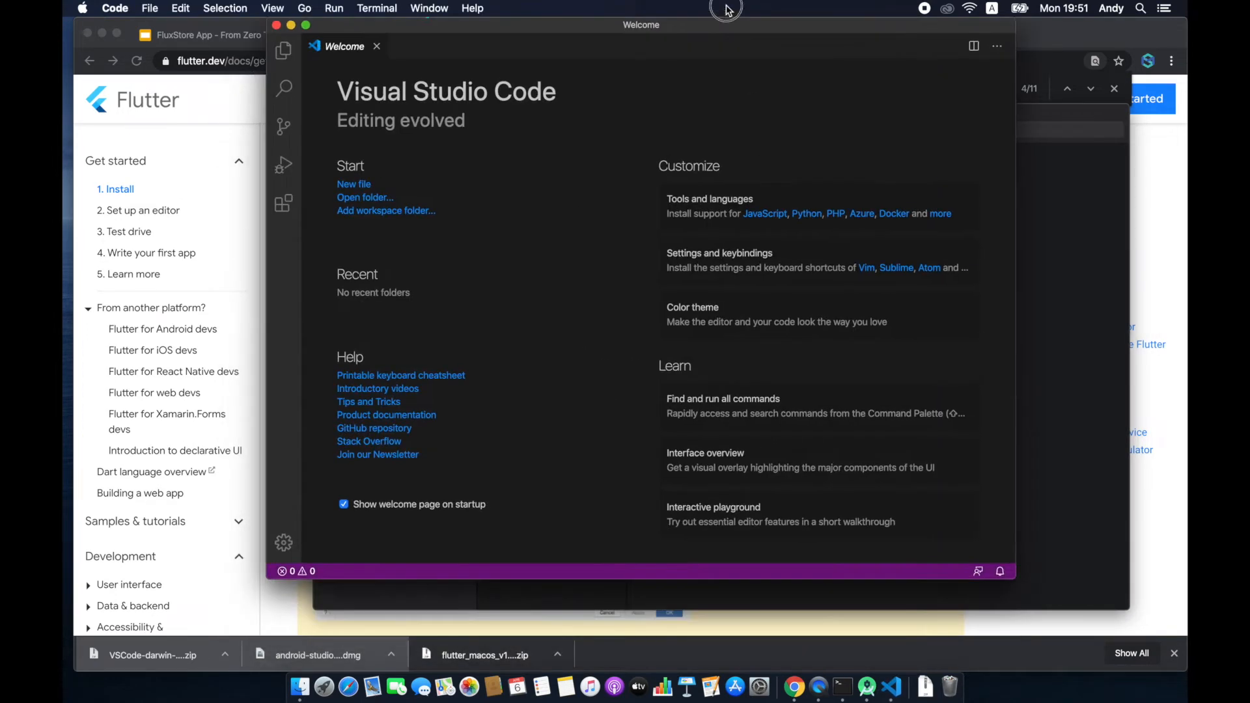
Search the extensions marketplace for flutter, install the Flutter extension by Dart Code and dismiss the usage data notice.
{"action": "left_click", "coordinate": [284, 206]}
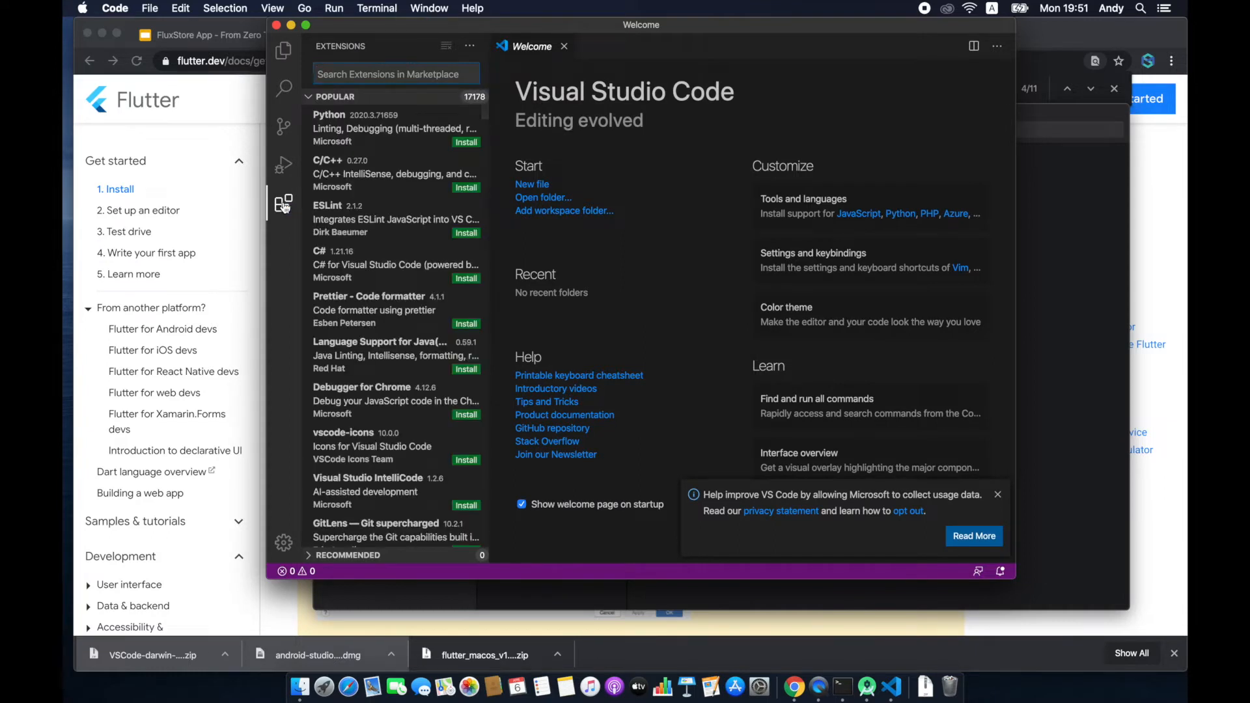
{"action": "type", "text": "flutter"}
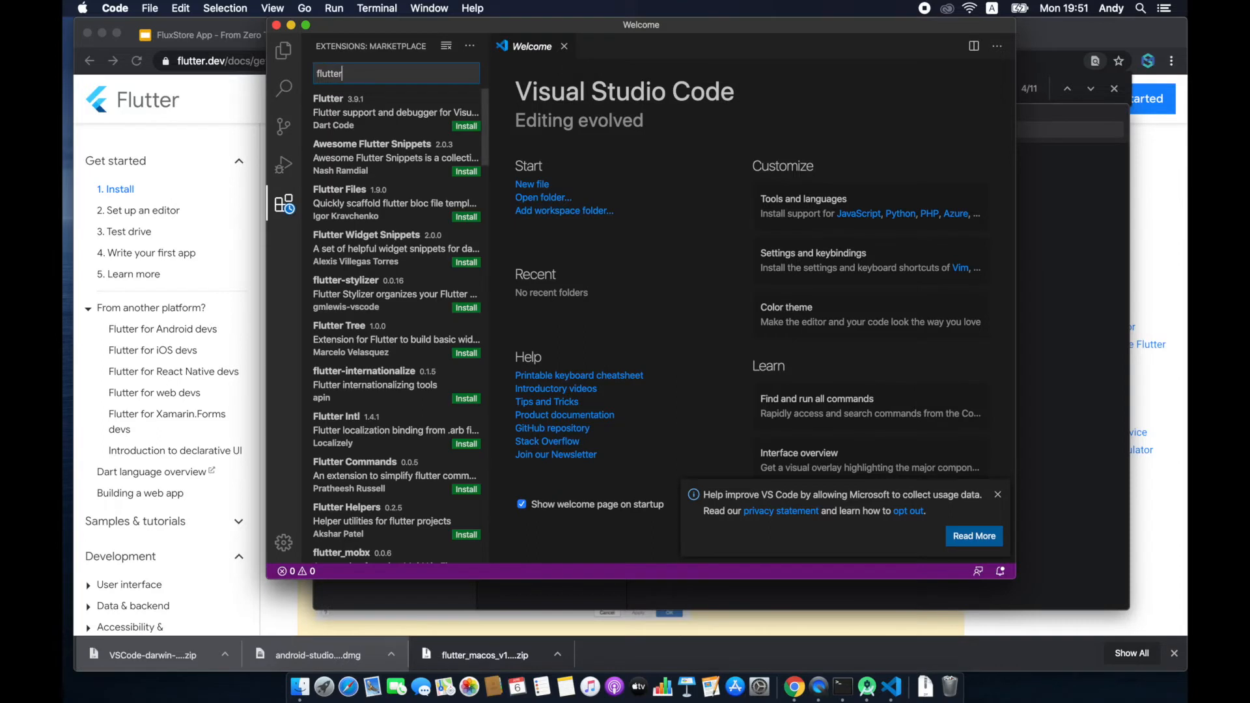
{"action": "left_click", "coordinate": [402, 128]}
{"action": "left_click", "coordinate": [466, 127]}
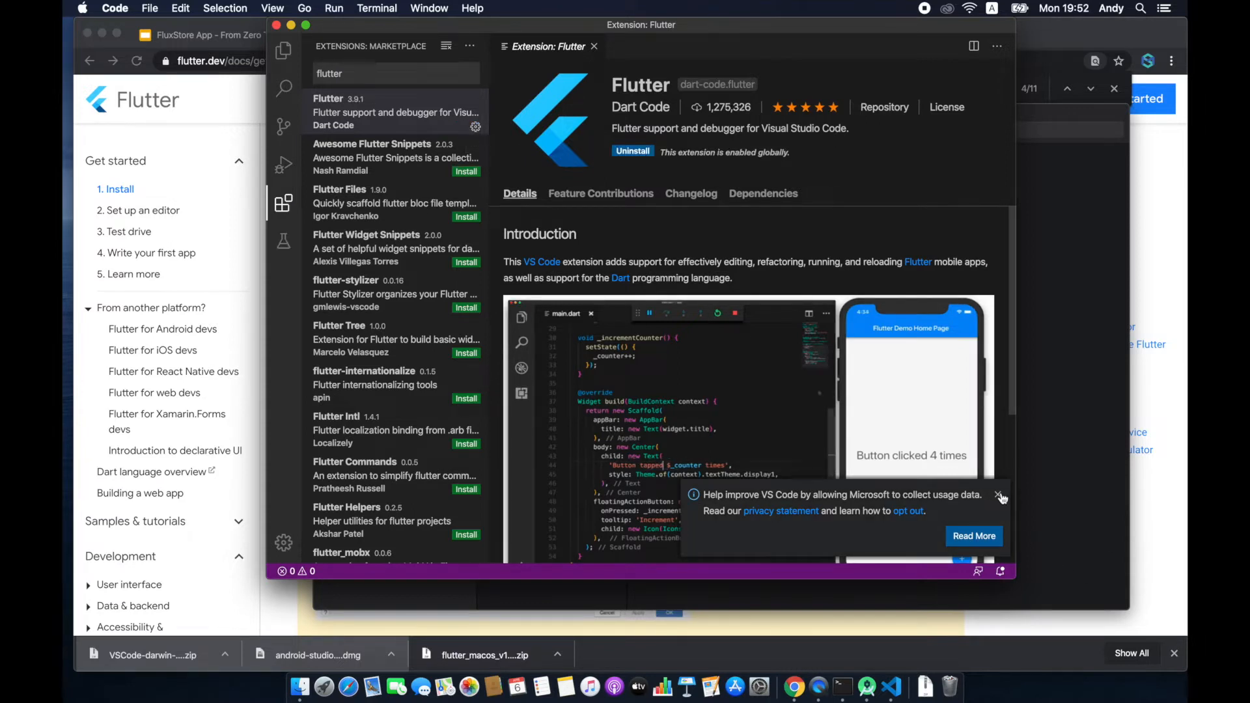
{"action": "left_click", "coordinate": [999, 496]}
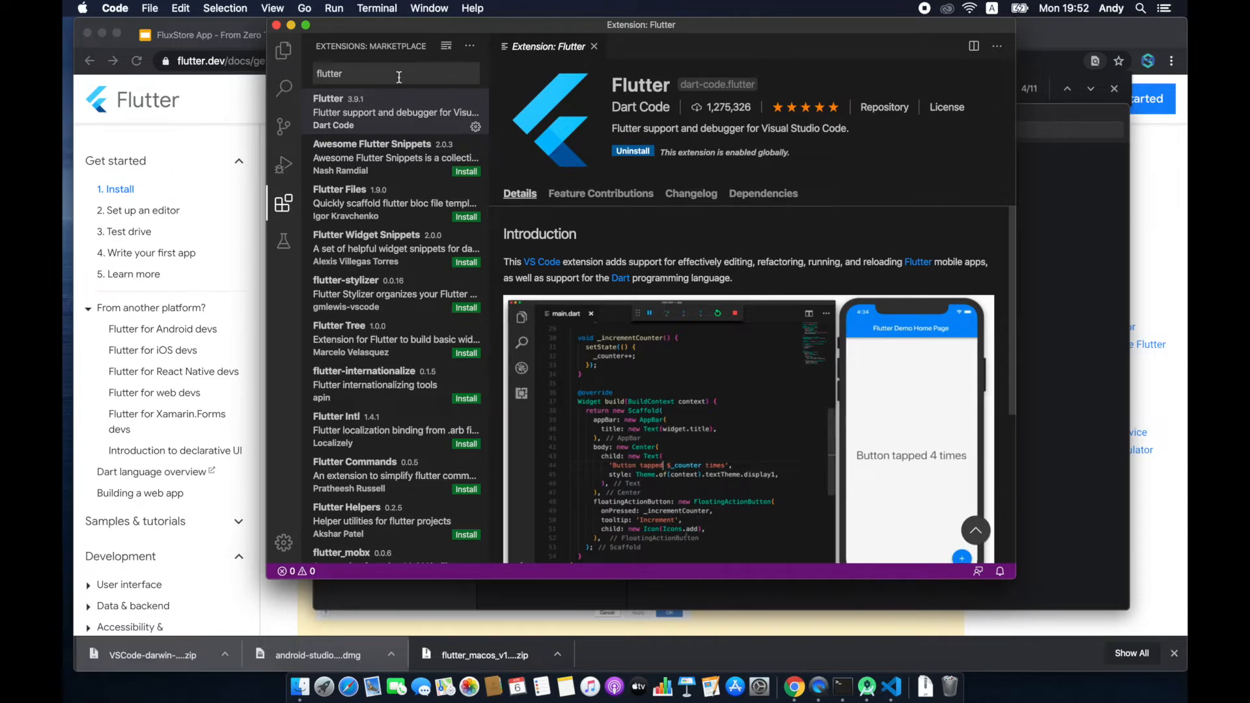
Switch to Terminal, rerun flutter doctor and highlight its latest summary lines, then shift the Terminal window slightly down.
{"action": "left_click", "coordinate": [842, 686]}
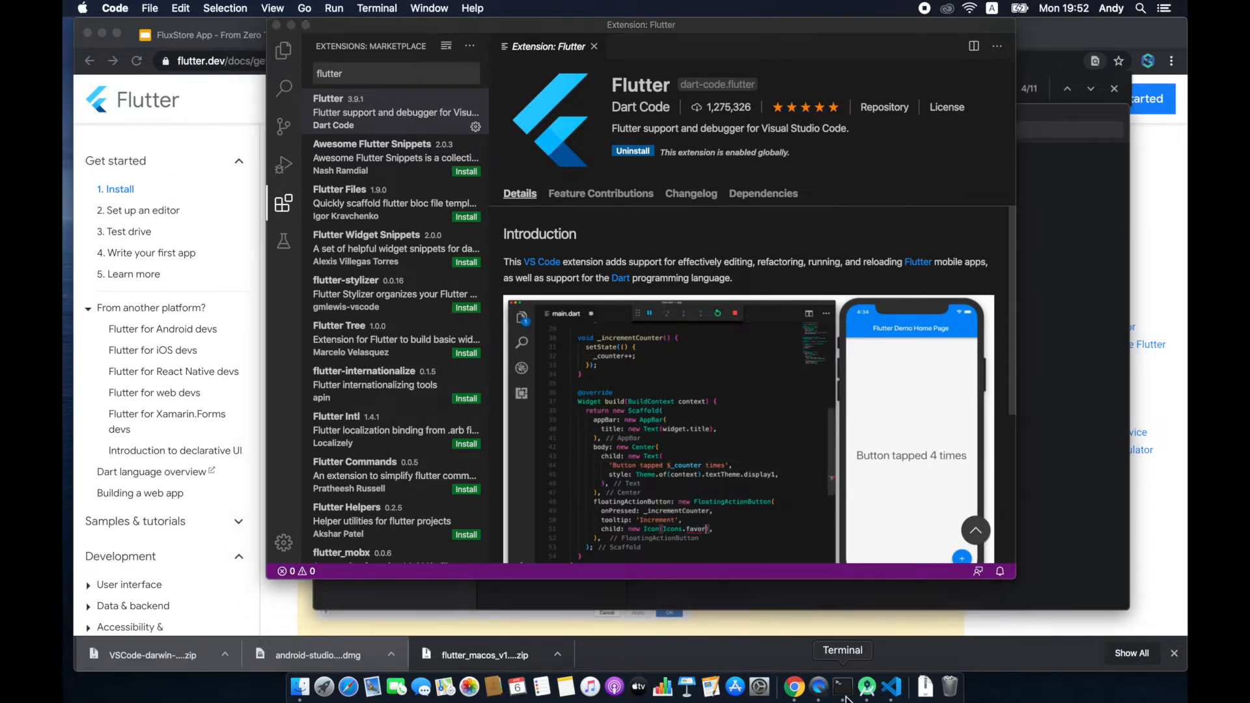
{"action": "key", "text": "Up"}
{"action": "key", "text": "Return"}
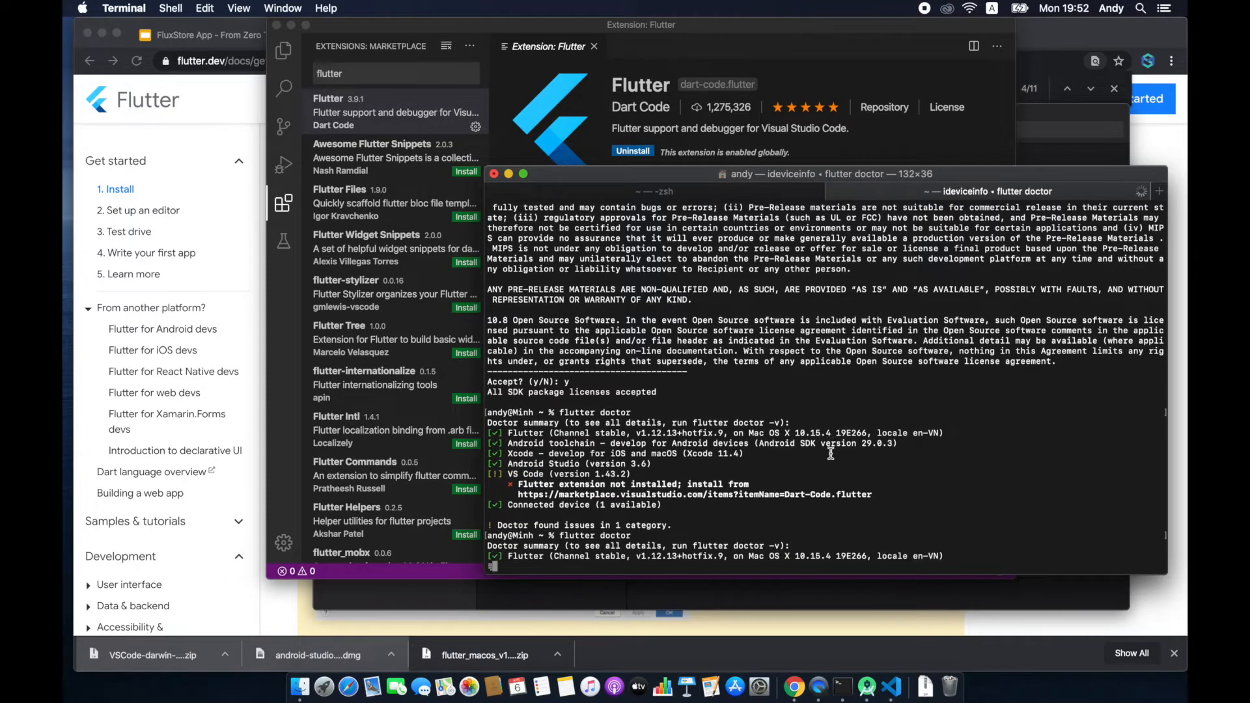
{"action": "left_click_drag", "start_coordinate": [662, 536], "coordinate": [457, 482]}
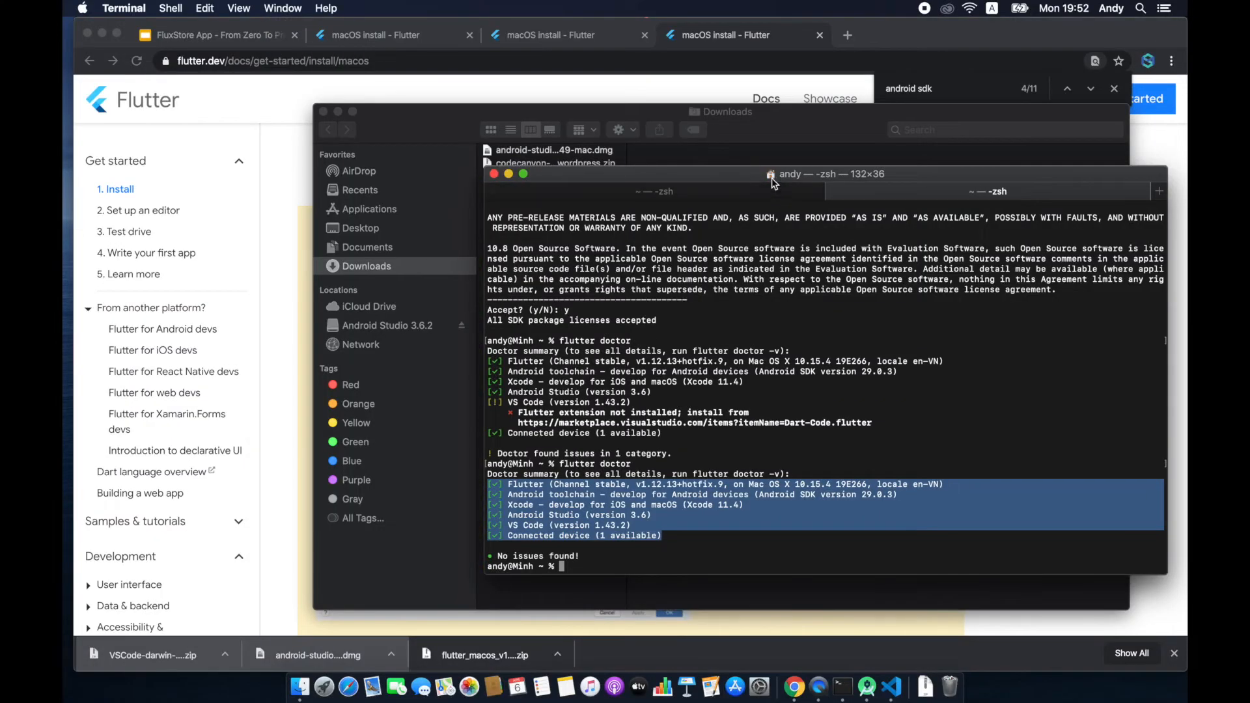
{"action": "left_click_drag", "start_coordinate": [772, 182], "coordinate": [711, 202]}
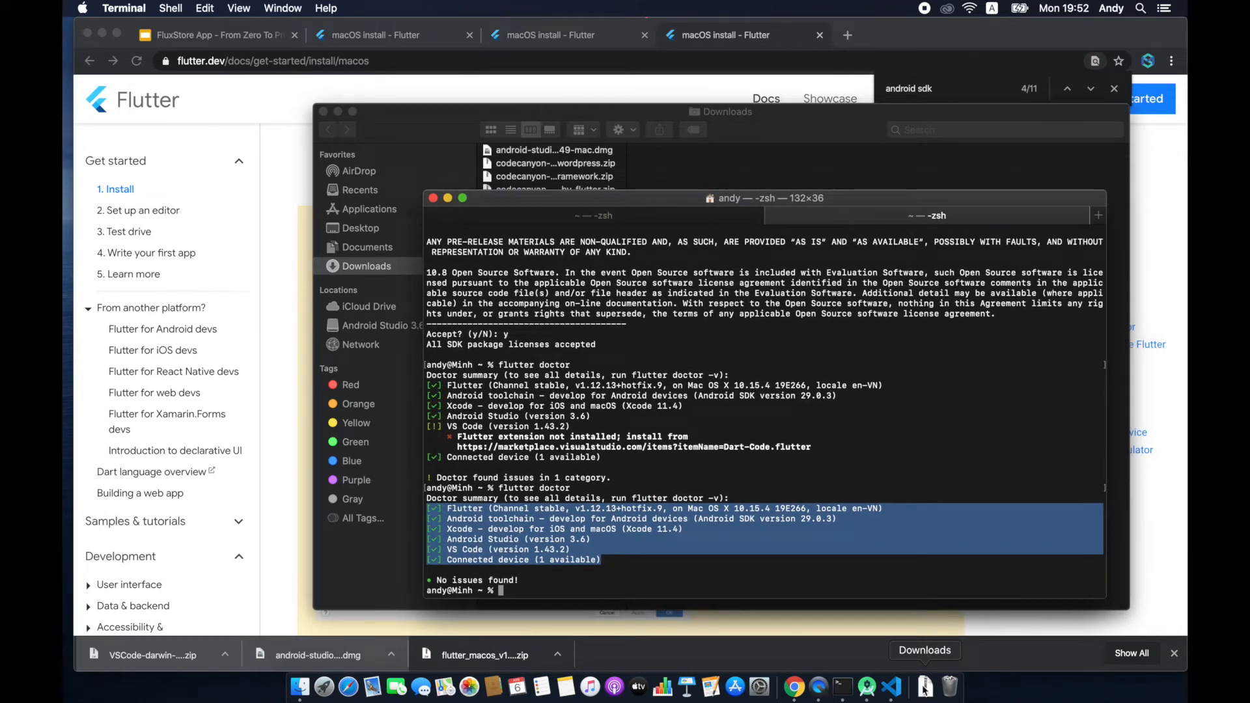
Switch to Android Studio and start a new Flutter project of the Flutter Application type.
{"action": "left_click", "coordinate": [867, 686]}
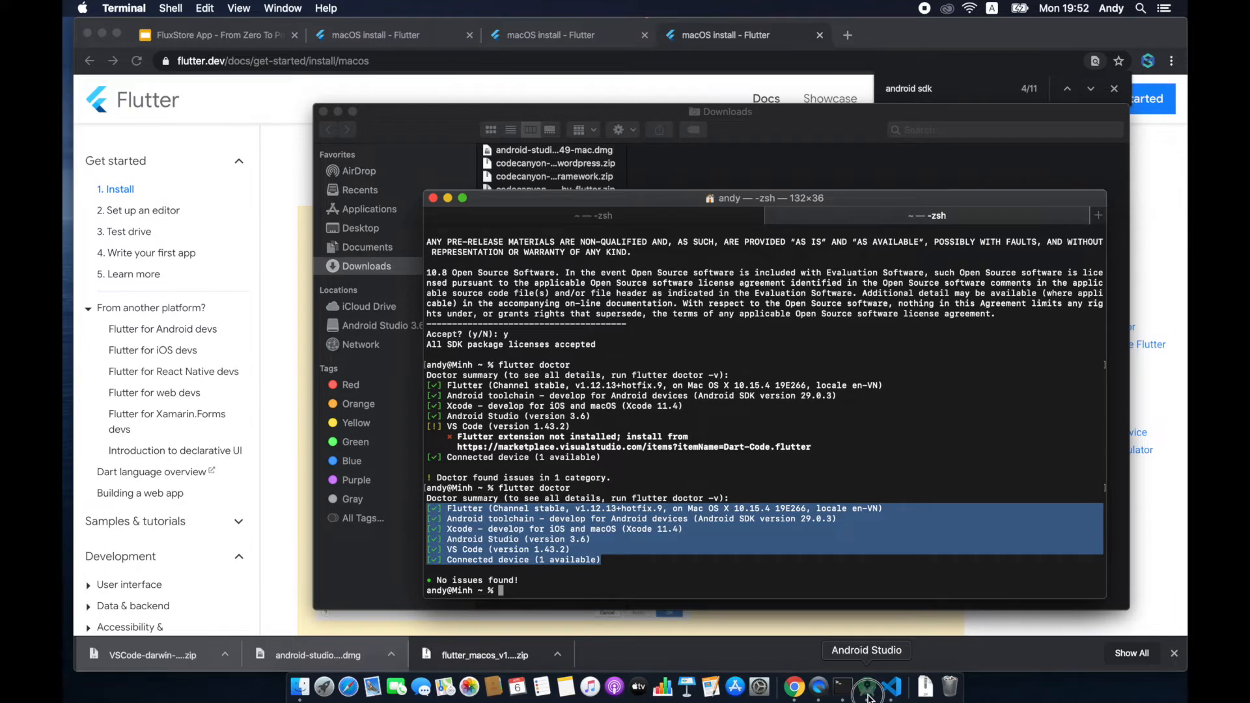
{"action": "left_click_drag", "start_coordinate": [856, 284], "coordinate": [453, 197]}
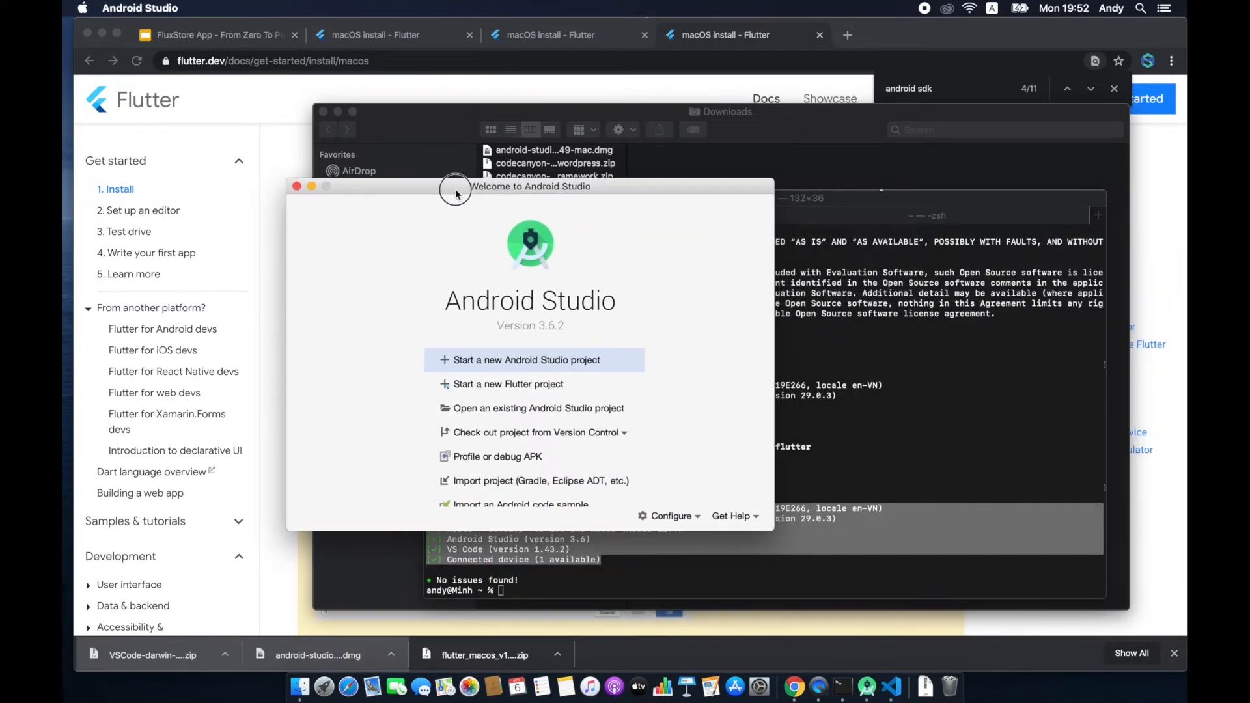
{"action": "left_click", "coordinate": [482, 387]}
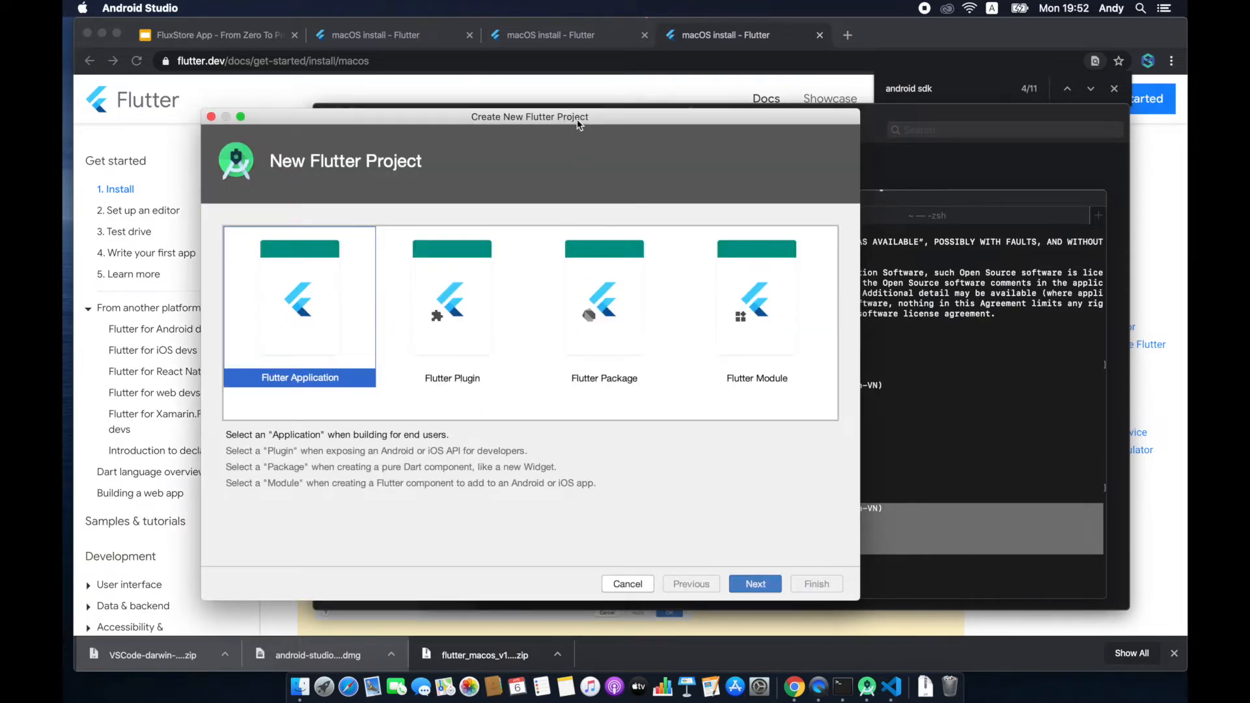
{"action": "left_click_drag", "start_coordinate": [578, 124], "coordinate": [531, 91]}
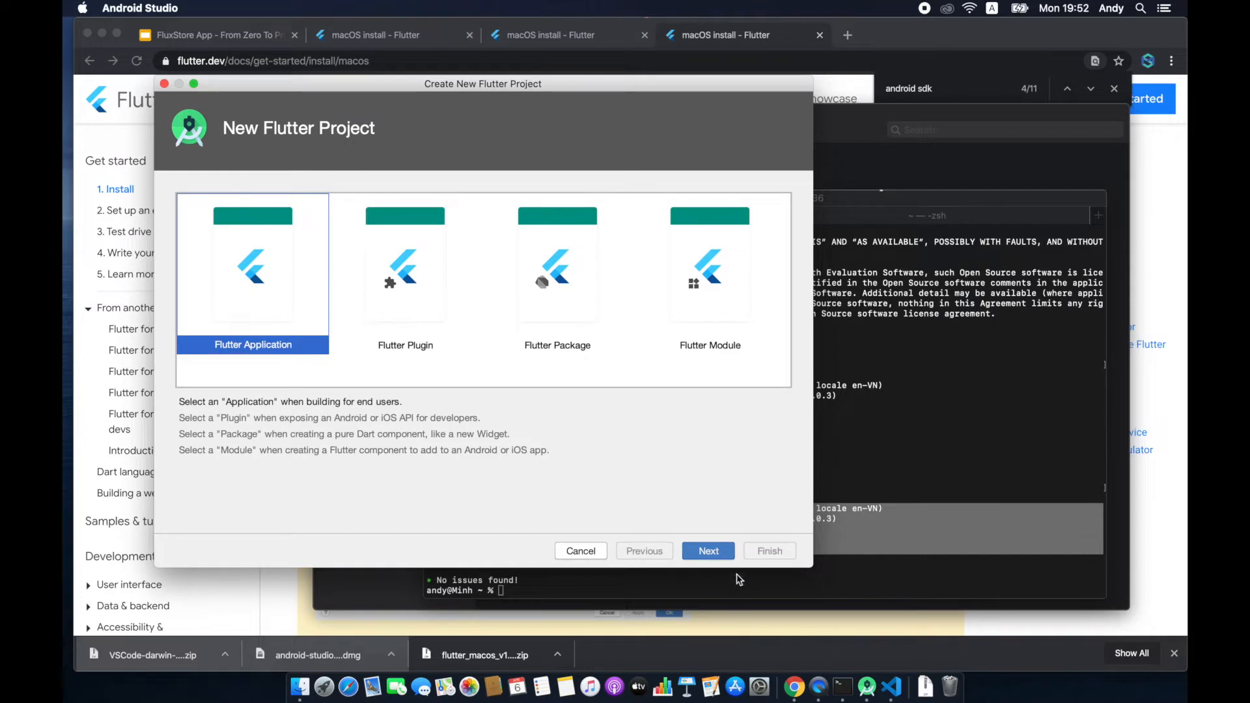
{"action": "left_click", "coordinate": [717, 553]}
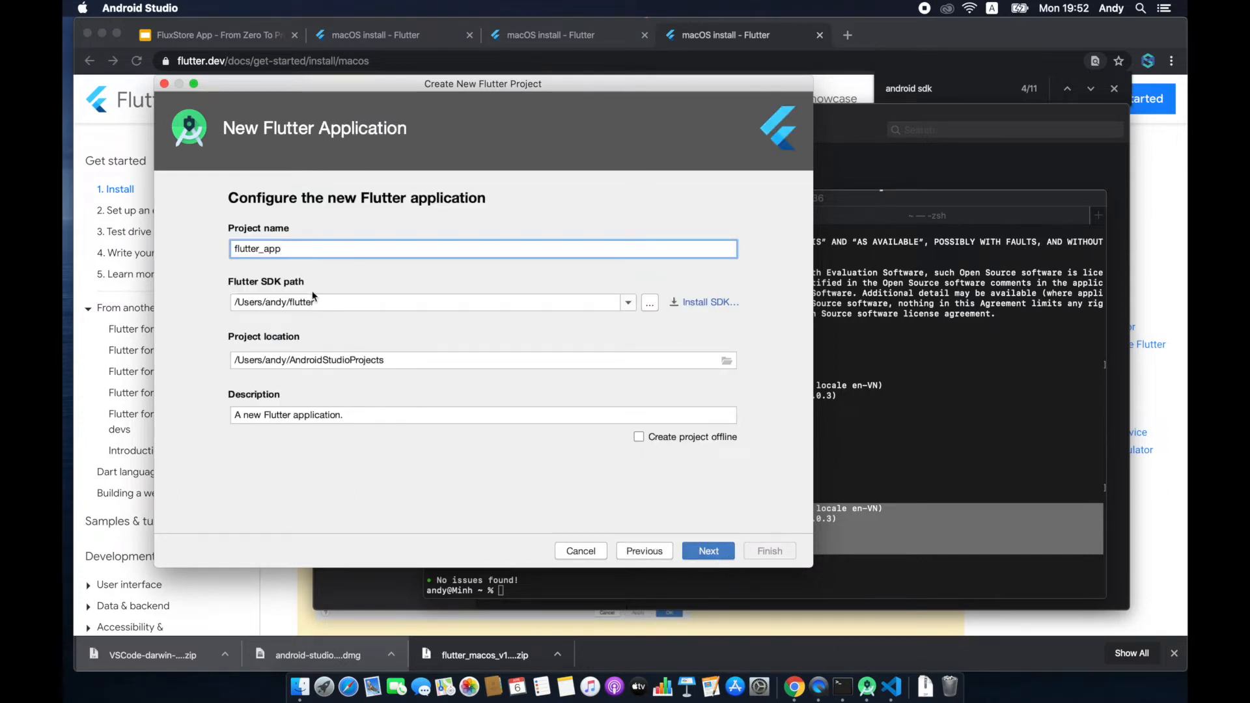
Set the project location to a flutter-example folder in the home directory and create flutter_app with package name com.example.flutterapp.
{"action": "double_click", "coordinate": [305, 301]}
{"action": "left_click", "coordinate": [715, 554]}
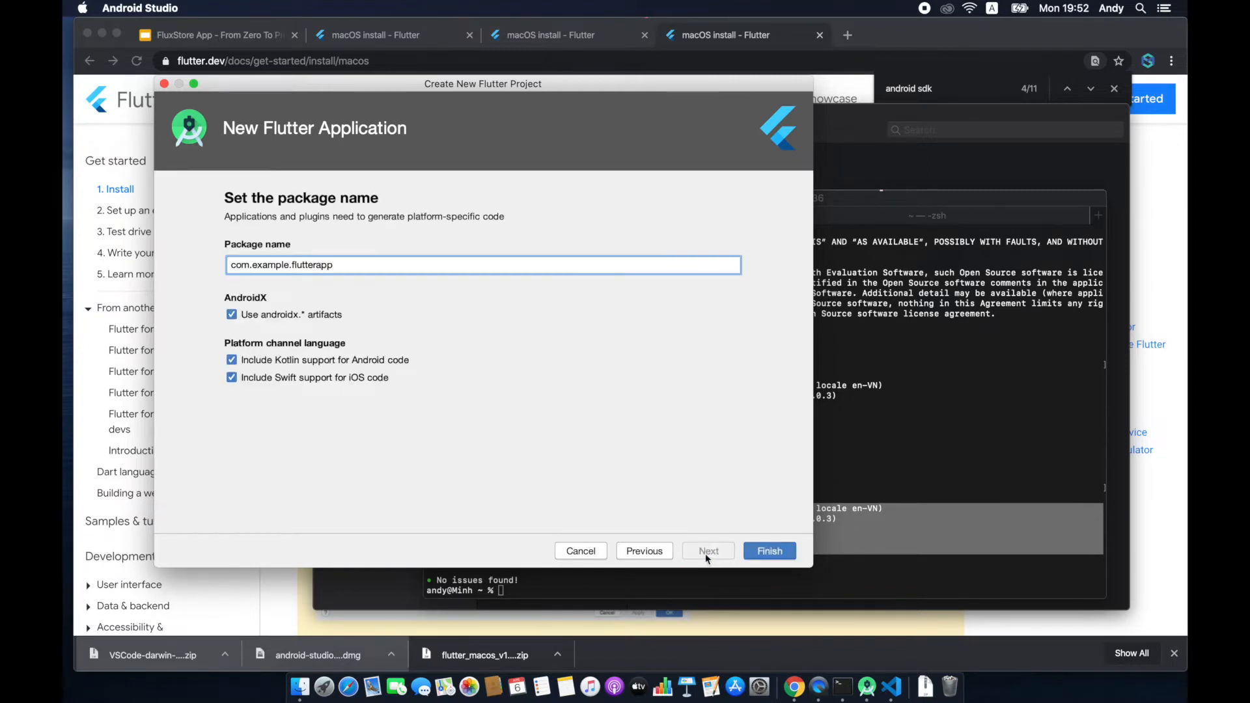
{"action": "left_click", "coordinate": [664, 551]}
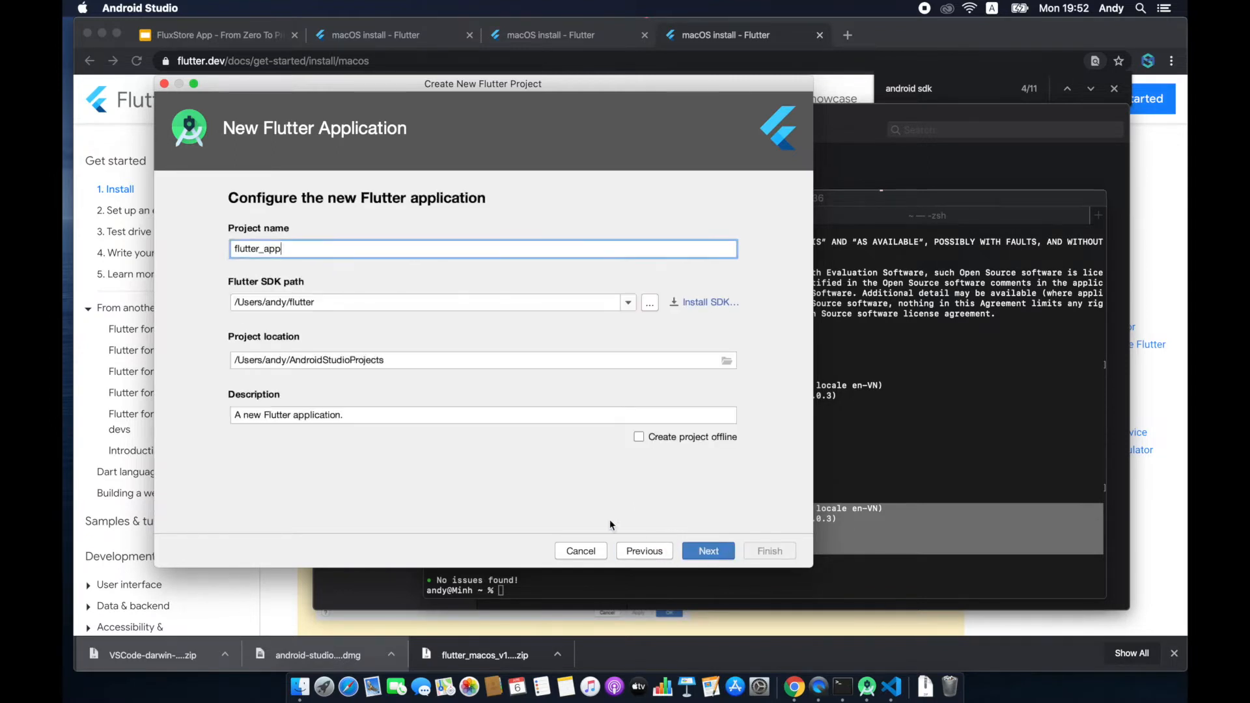
{"action": "double_click", "coordinate": [291, 362]}
{"action": "type", "text": "flutter-example"}
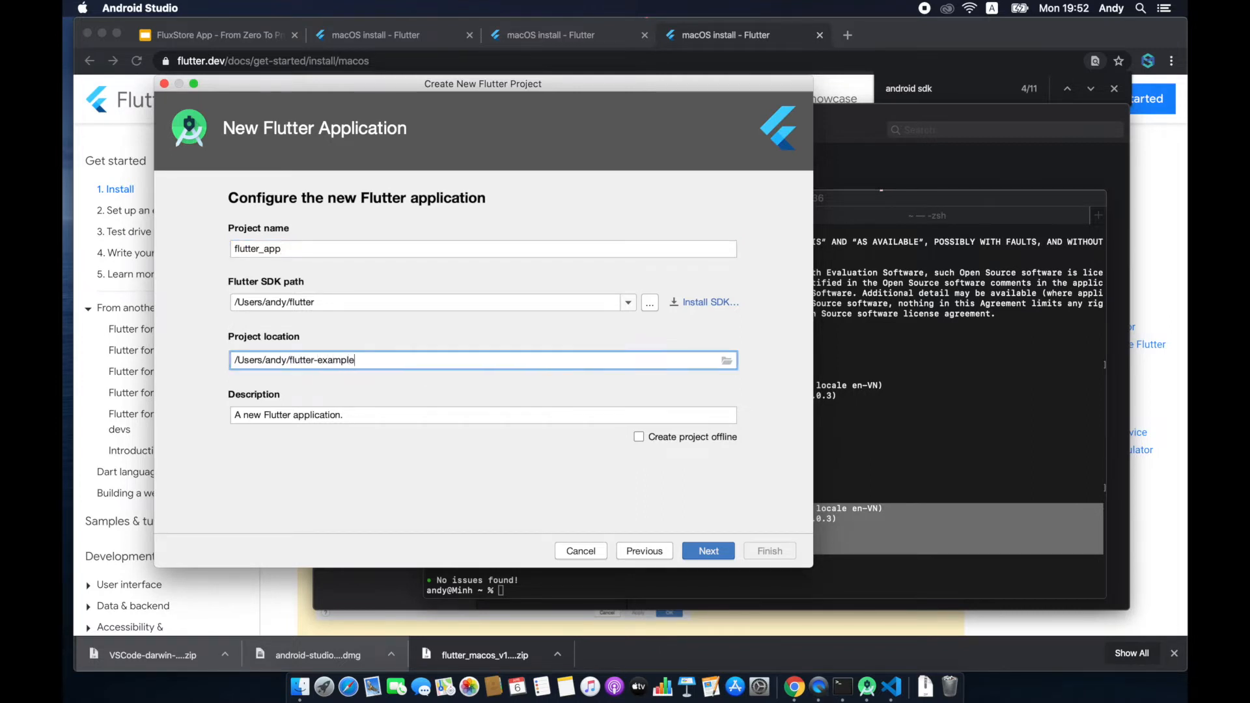
{"action": "key", "text": "super+a"}
{"action": "left_click", "coordinate": [708, 552]}
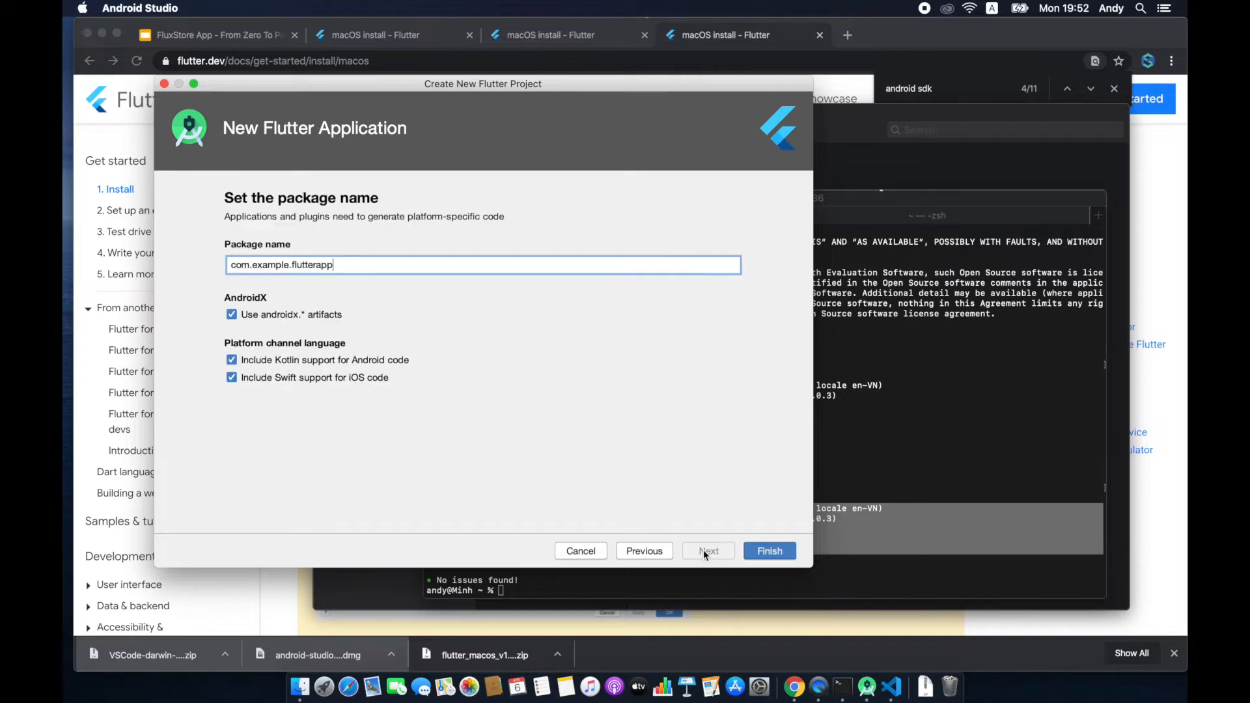
{"action": "left_click", "coordinate": [783, 553]}
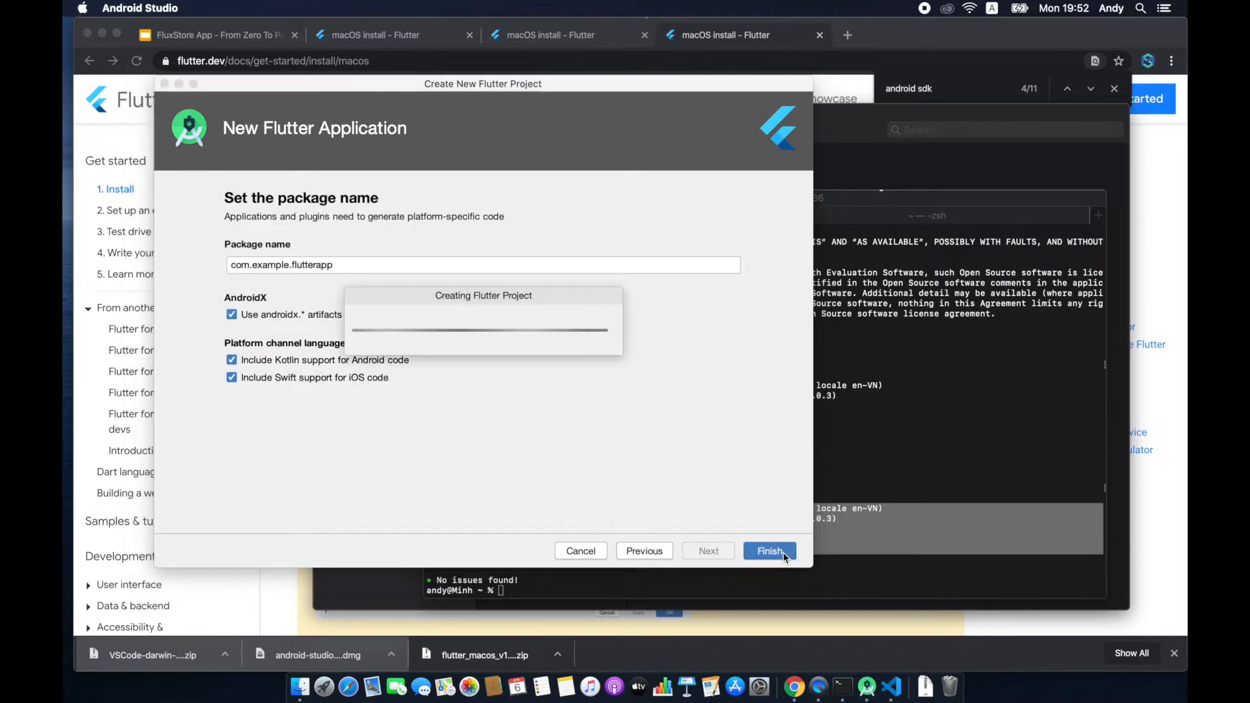
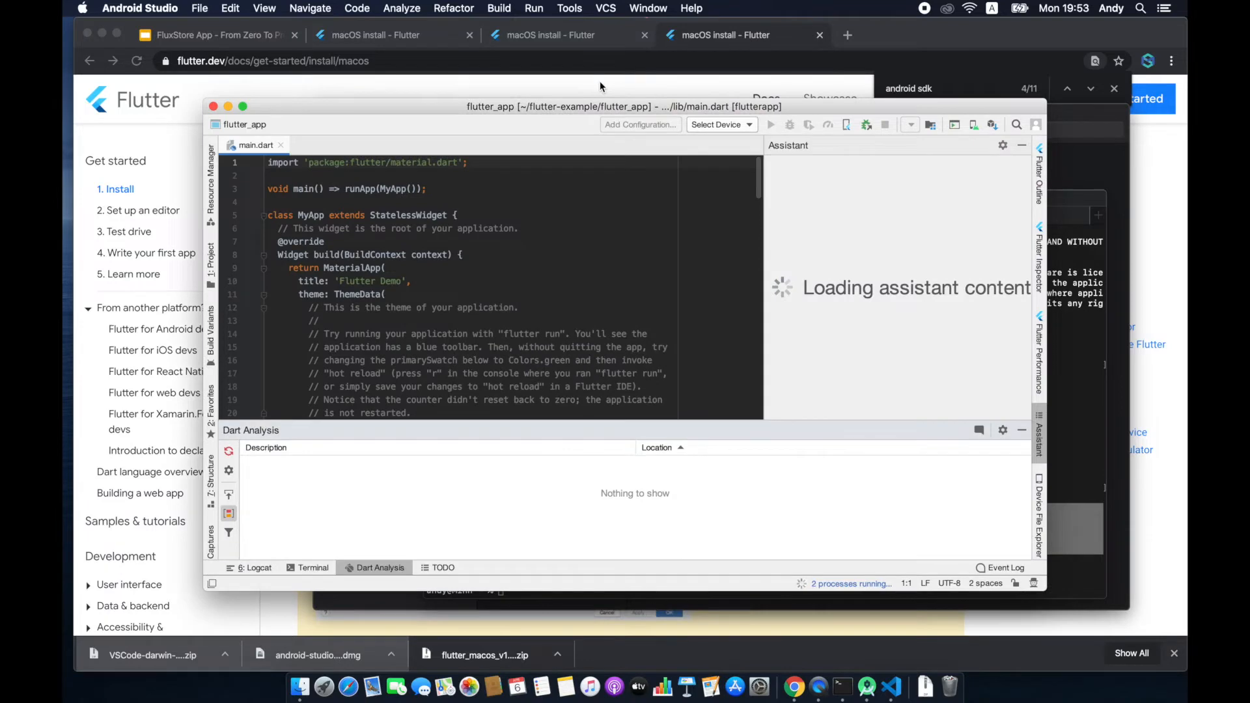
Enlarge the flutter_app project window, adjust the Dart Analysis pane's height and hide the What's New and Flutter Outline panels.
{"action": "left_click_drag", "start_coordinate": [204, 100], "coordinate": [119, 31]}
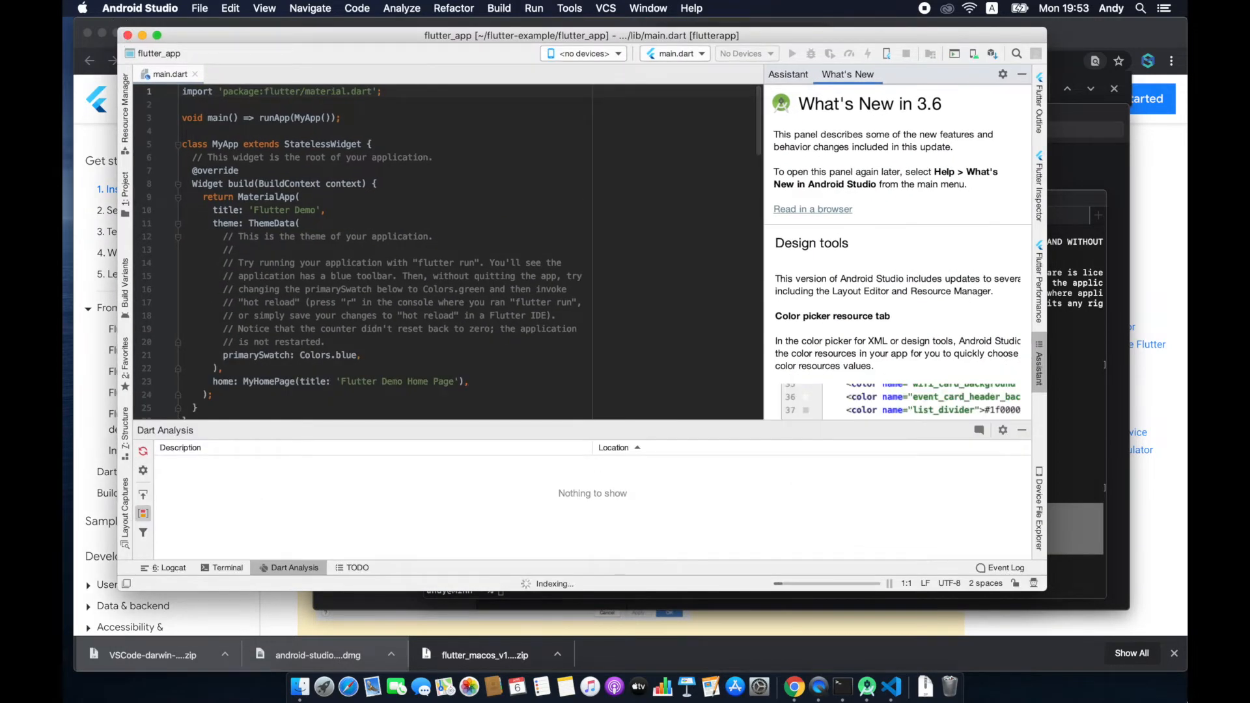
{"action": "left_click_drag", "start_coordinate": [1047, 591], "coordinate": [1051, 670]}
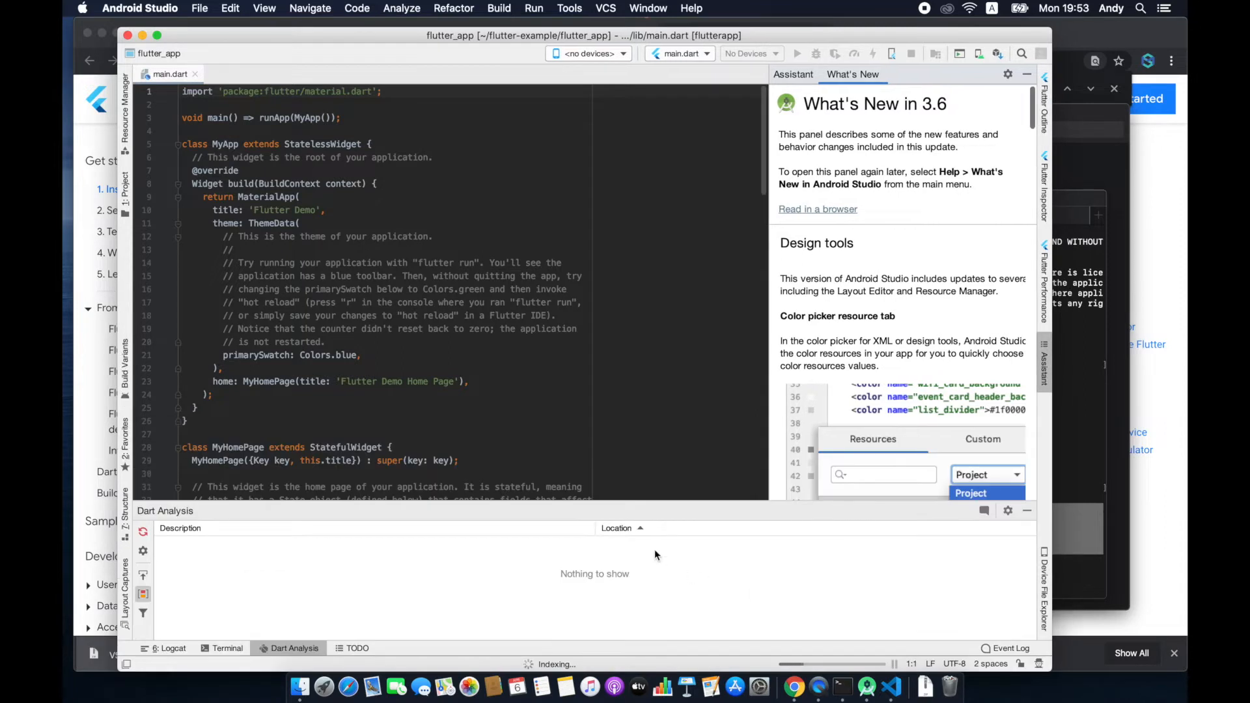
{"action": "left_click_drag", "start_coordinate": [648, 423], "coordinate": [661, 501]}
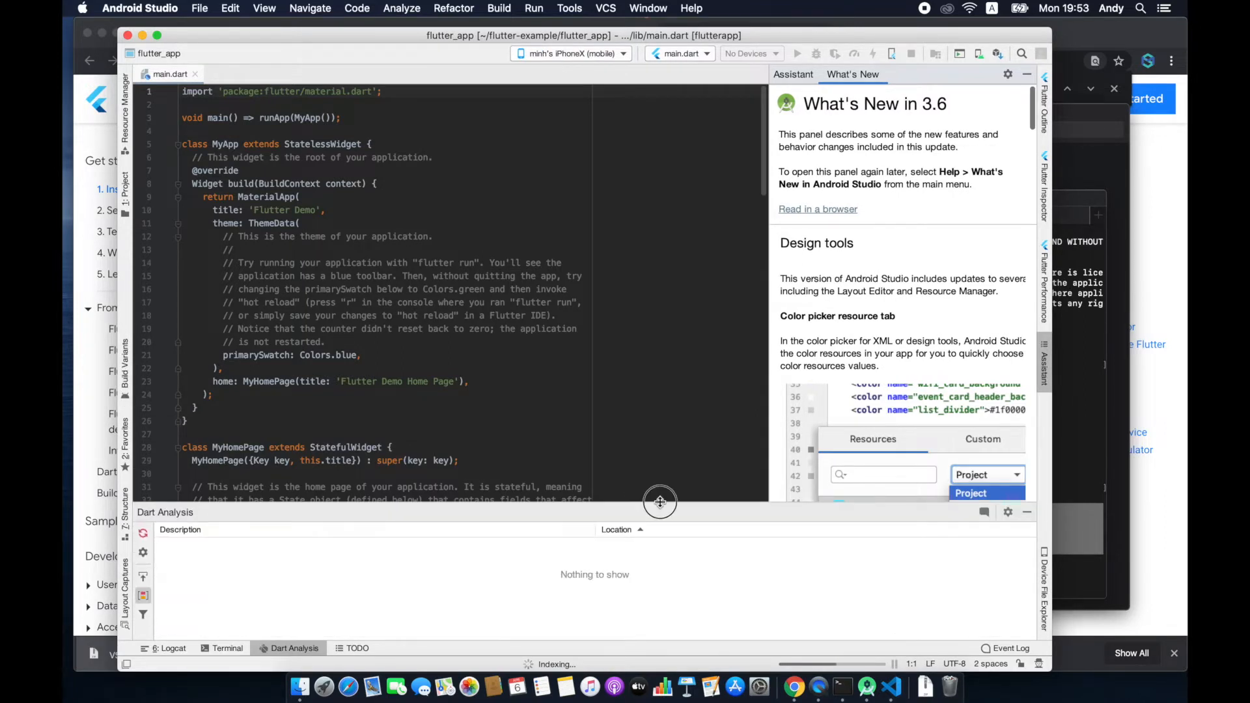
{"action": "left_click", "coordinate": [1045, 107]}
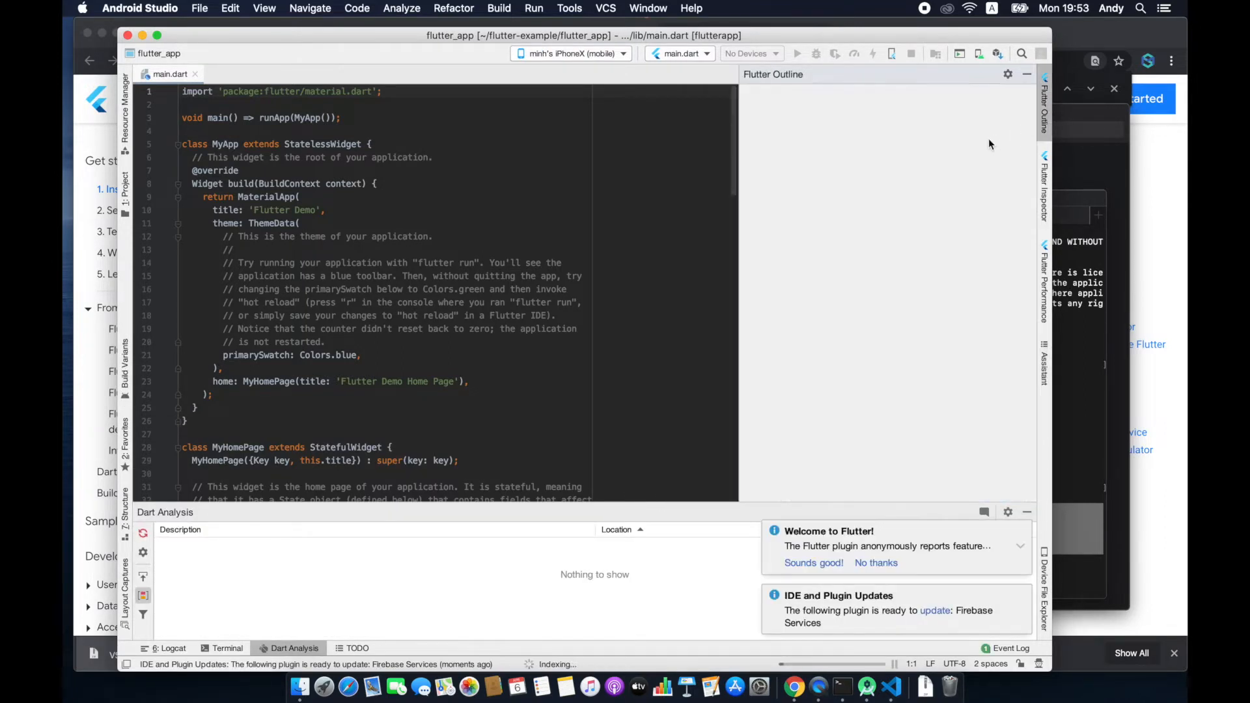
{"action": "left_click", "coordinate": [1045, 111]}
{"action": "left_click", "coordinate": [599, 262]}
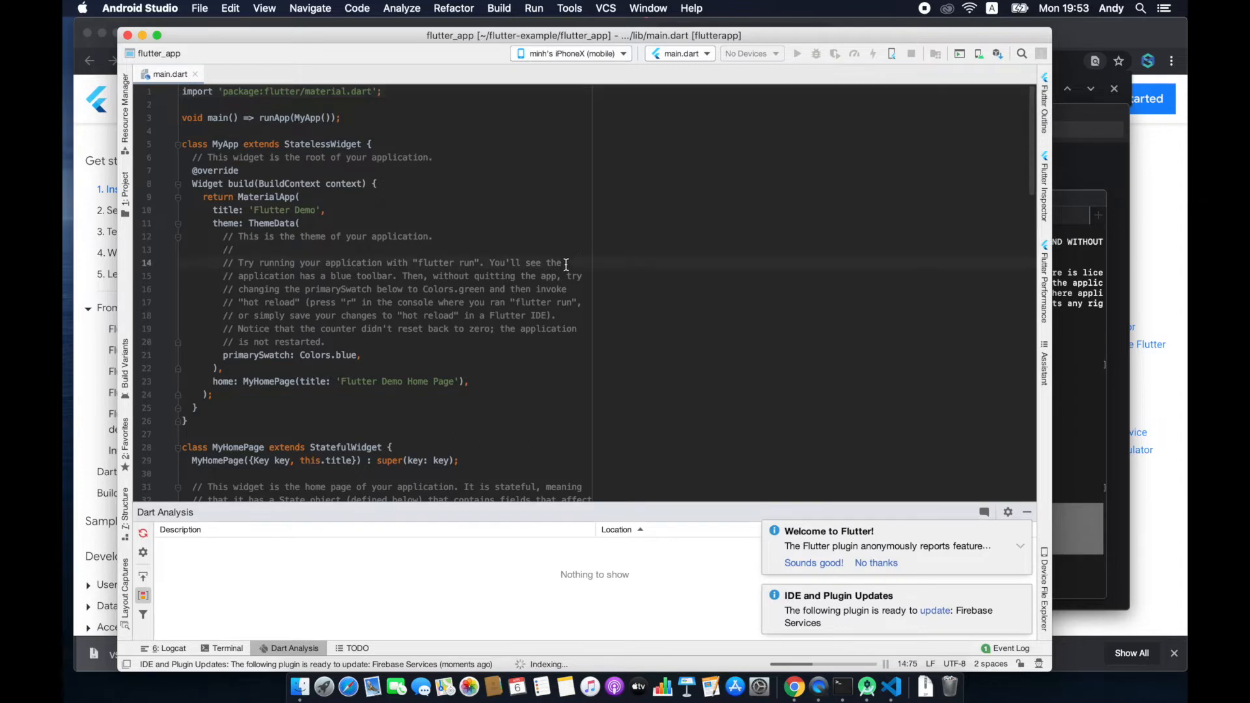
Check which target devices are available for running the project.
{"action": "left_click", "coordinate": [594, 55]}
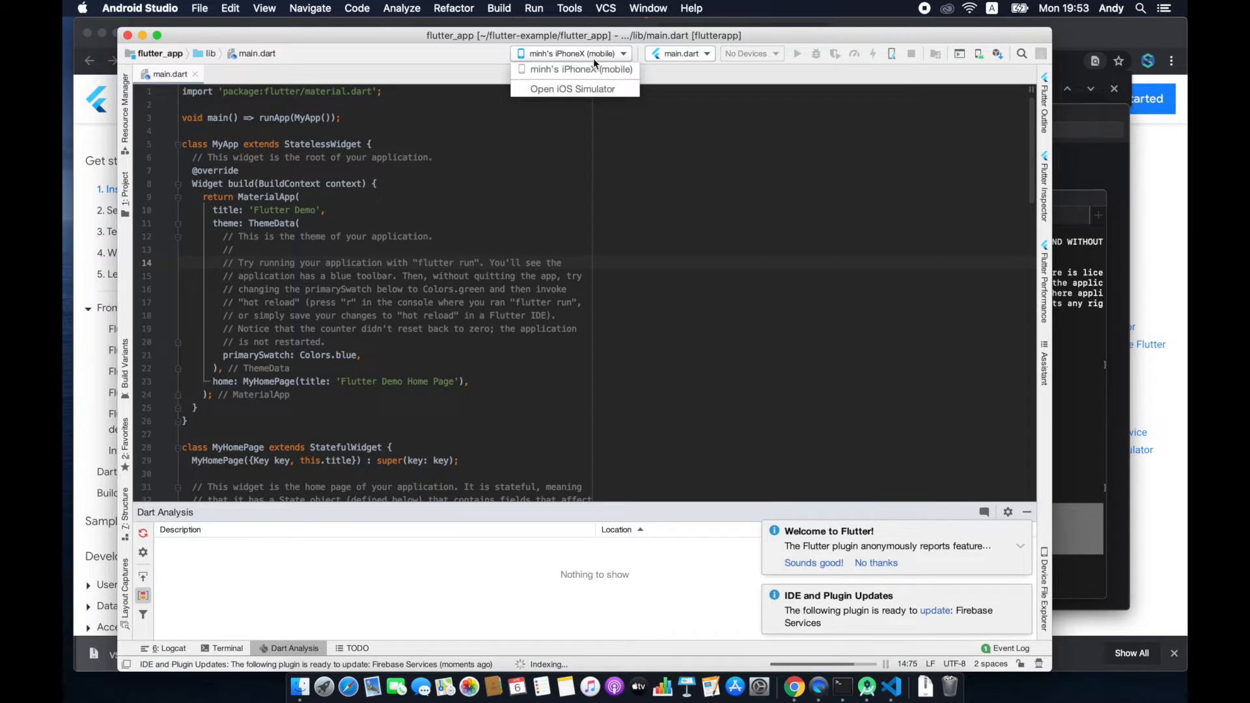
{"action": "left_click", "coordinate": [596, 146]}
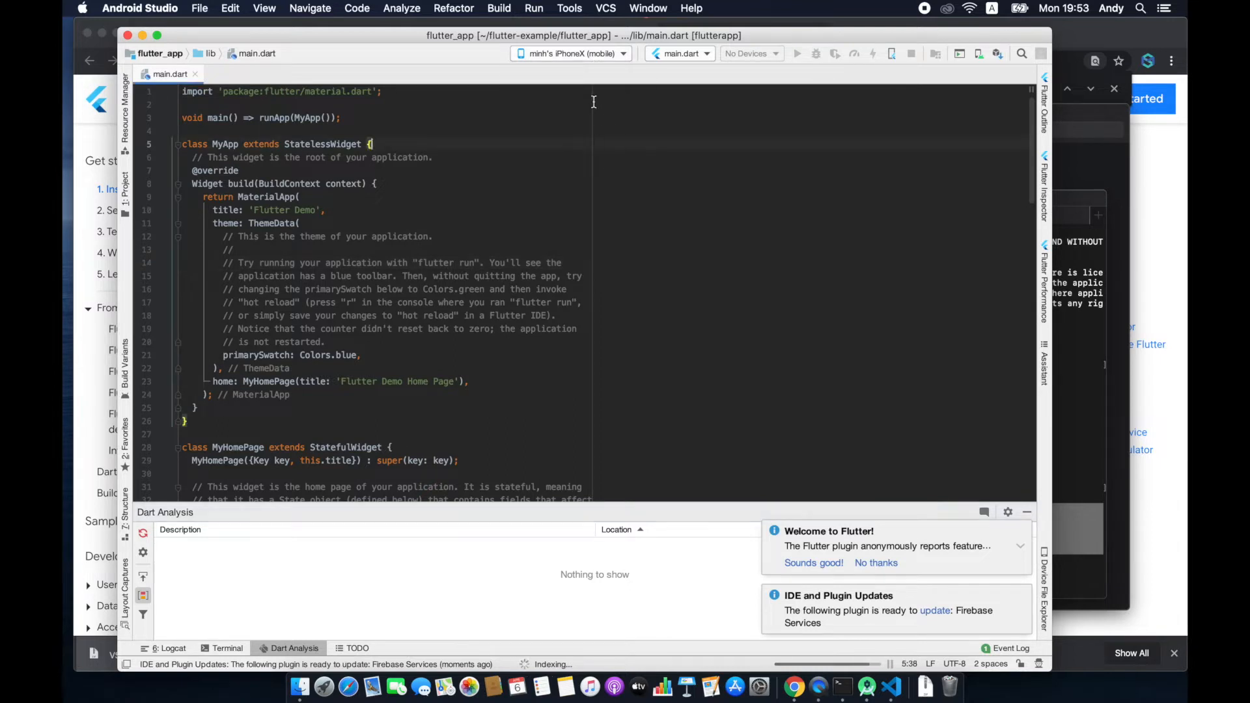
{"action": "left_click", "coordinate": [594, 53]}
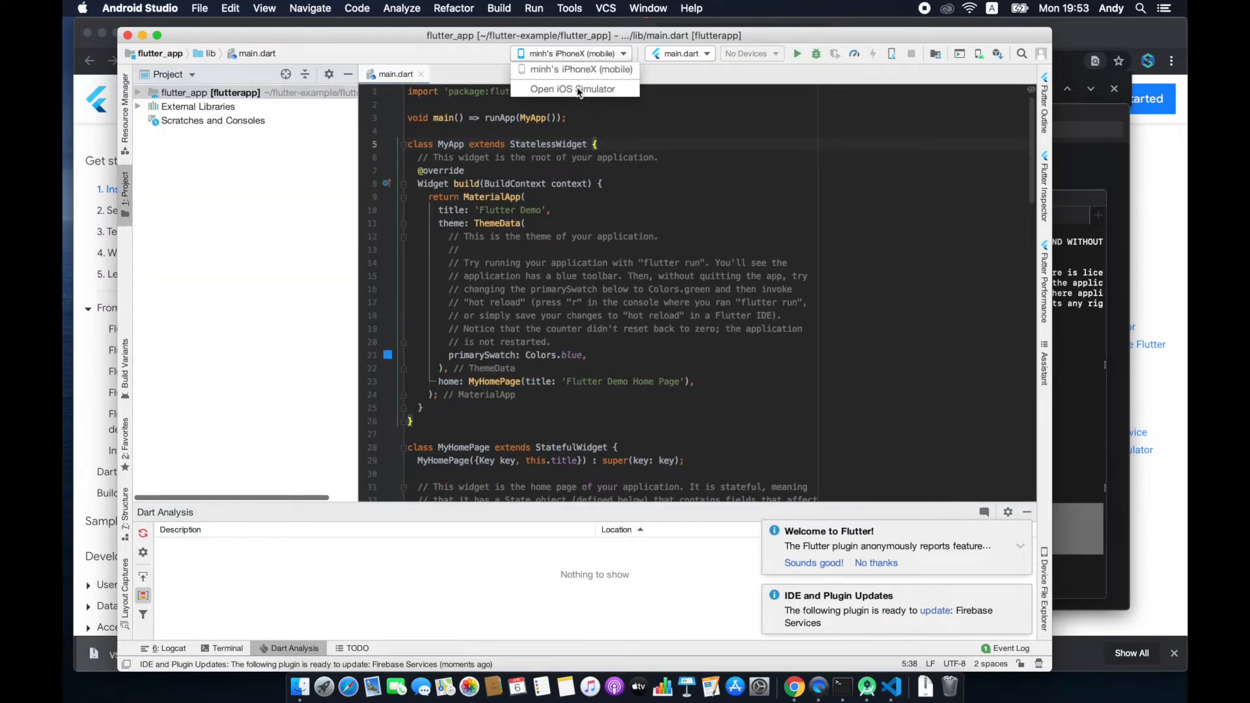
{"action": "left_click", "coordinate": [635, 183]}
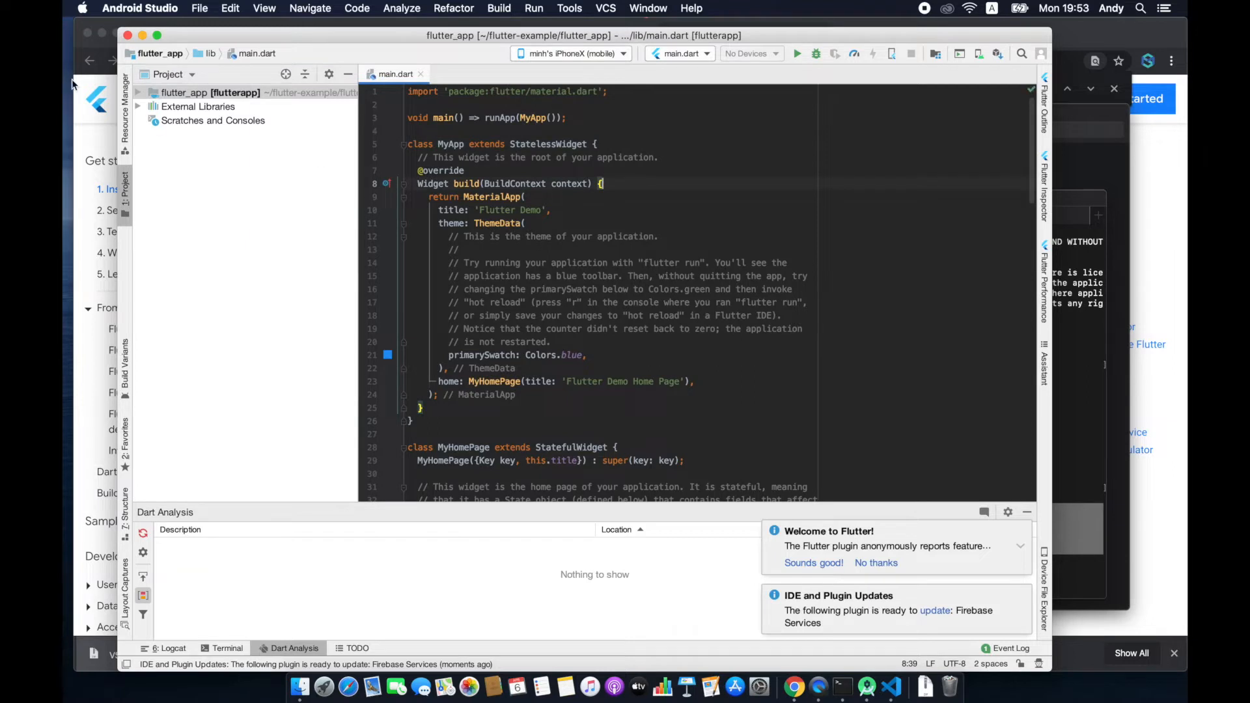
Expand the flutter_app project folder and review the main.dart code through to its end.
{"action": "left_click", "coordinate": [138, 93]}
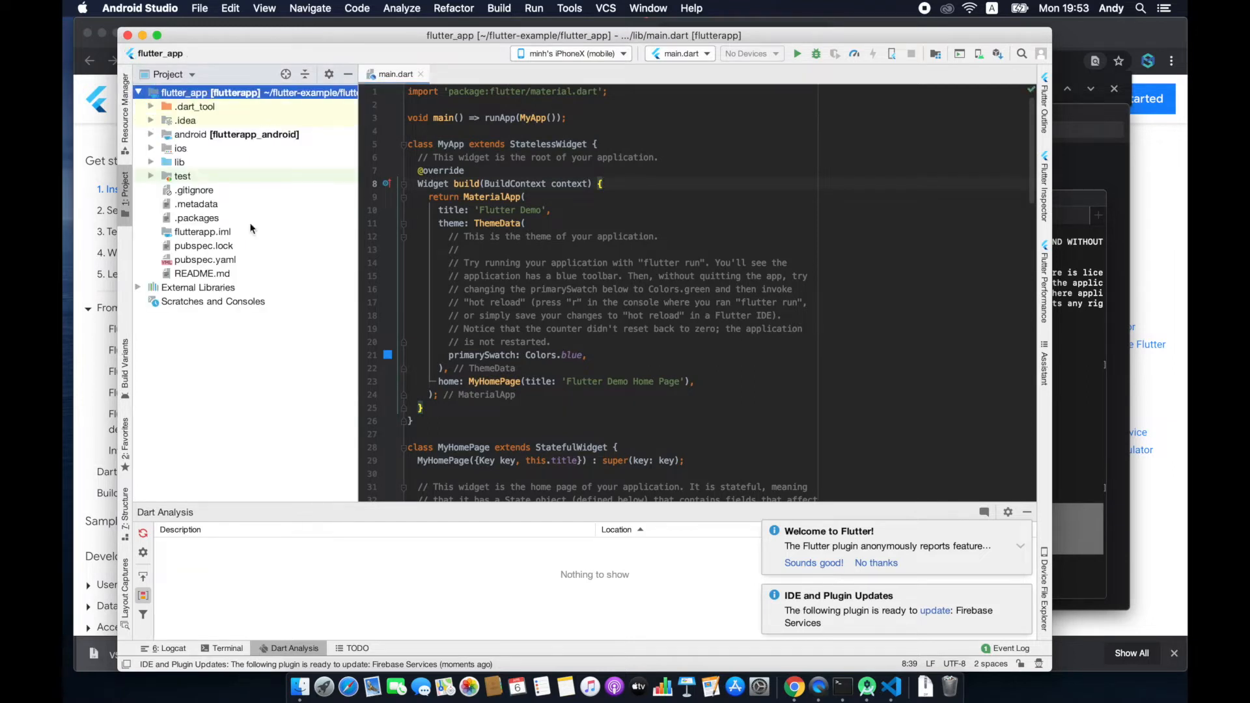
{"action": "left_click", "coordinate": [646, 262]}
{"action": "scroll", "coordinate": [579, 269], "scroll_direction": "down", "scroll_amount": 5}
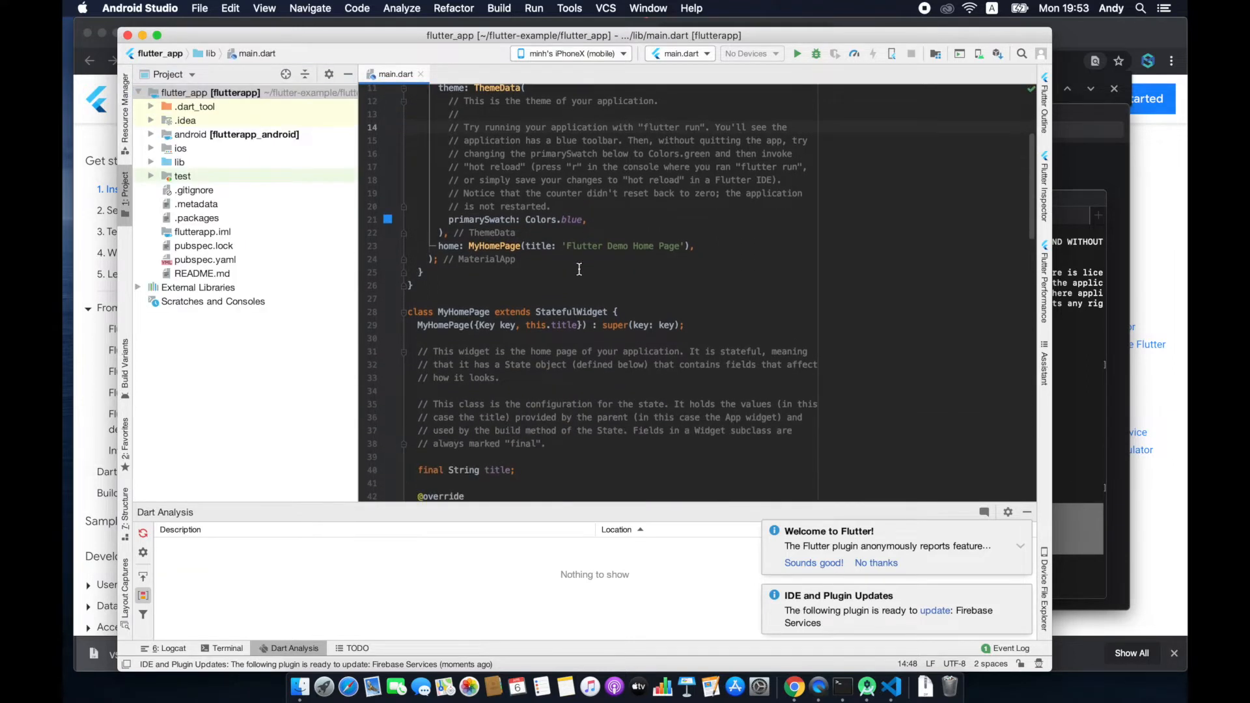
{"action": "scroll", "coordinate": [578, 269], "scroll_direction": "down", "scroll_amount": 15}
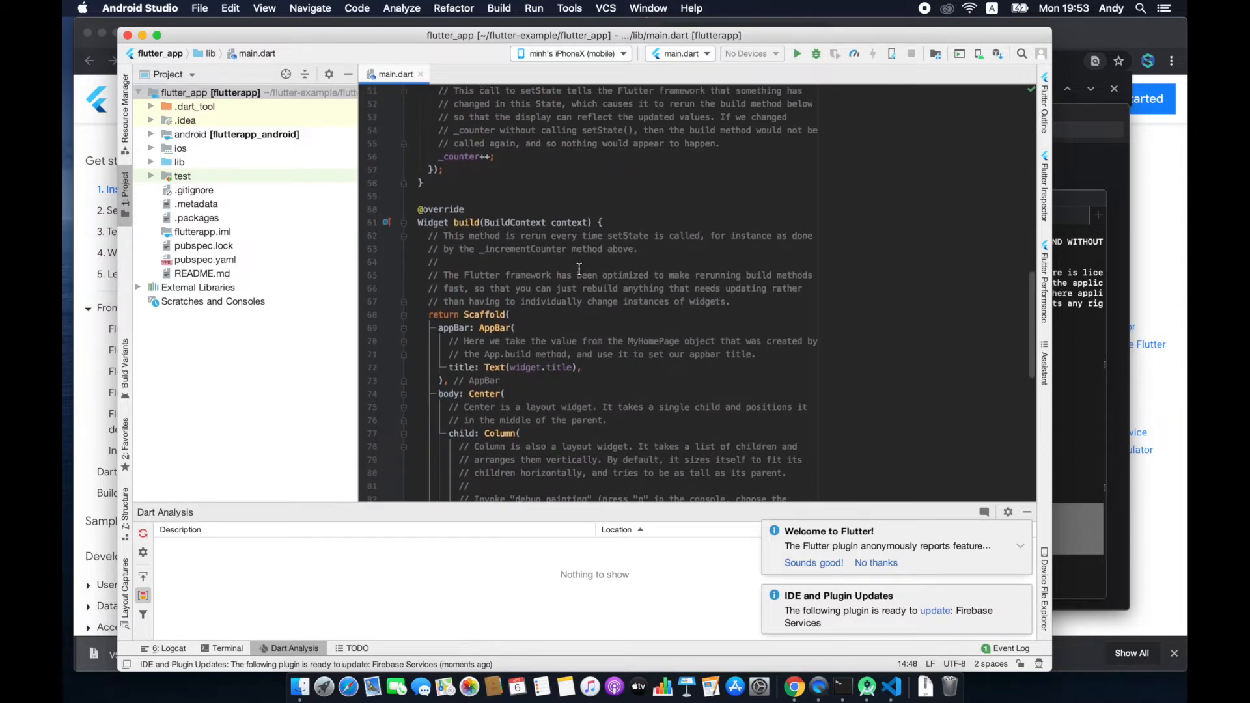
{"action": "scroll", "coordinate": [579, 269], "scroll_direction": "down", "scroll_amount": 12}
{"action": "left_click", "coordinate": [579, 269]}
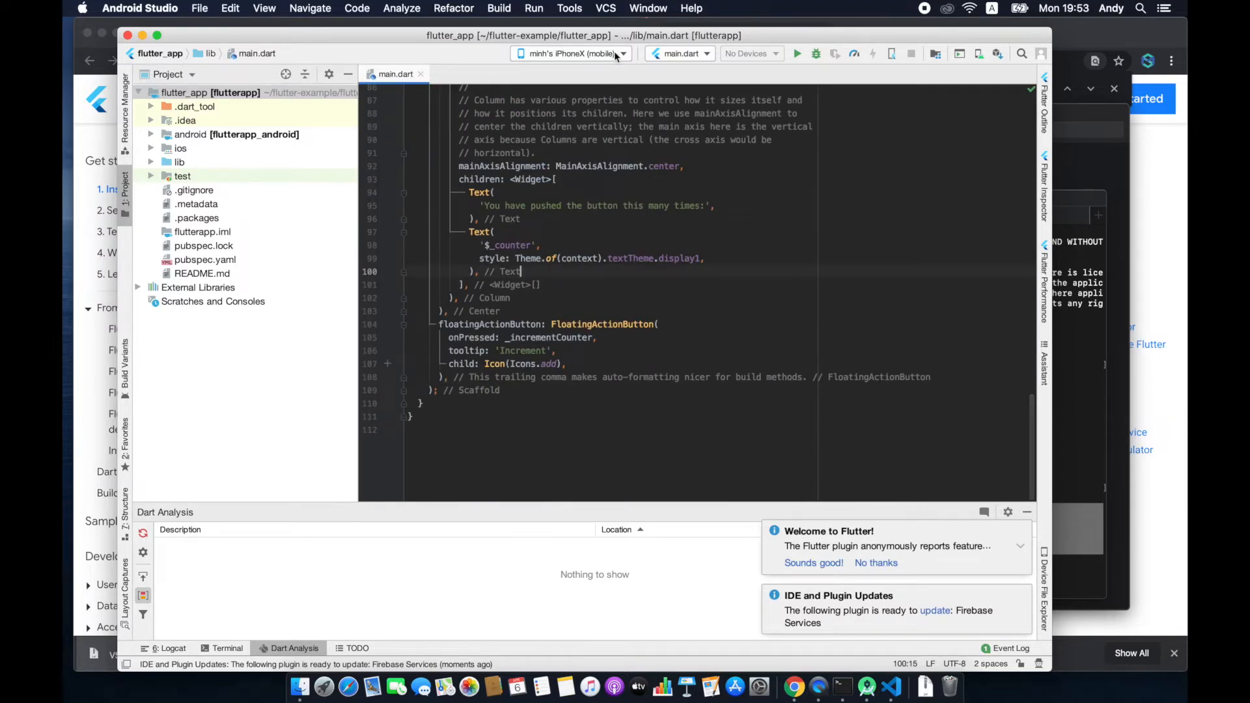
Open the iOS Simulator from the device choices and arrange its window beside a narrowed Android Studio window.
{"action": "left_click", "coordinate": [615, 50]}
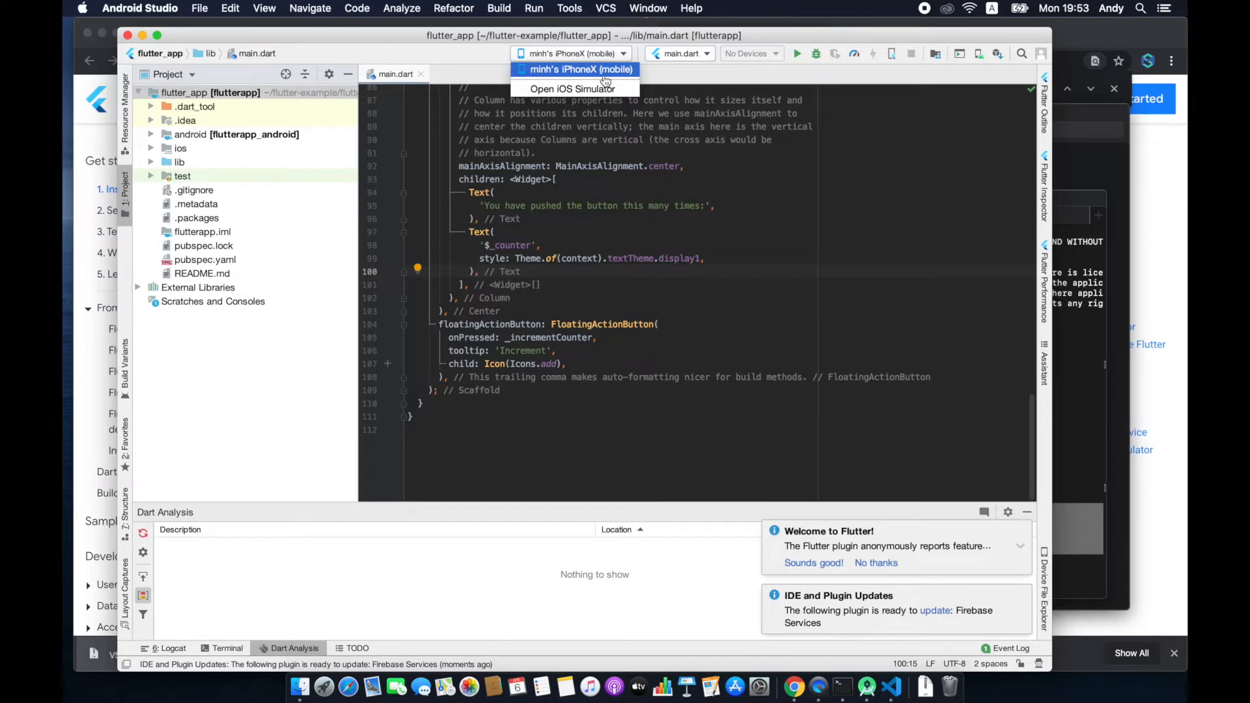
{"action": "left_click", "coordinate": [582, 95]}
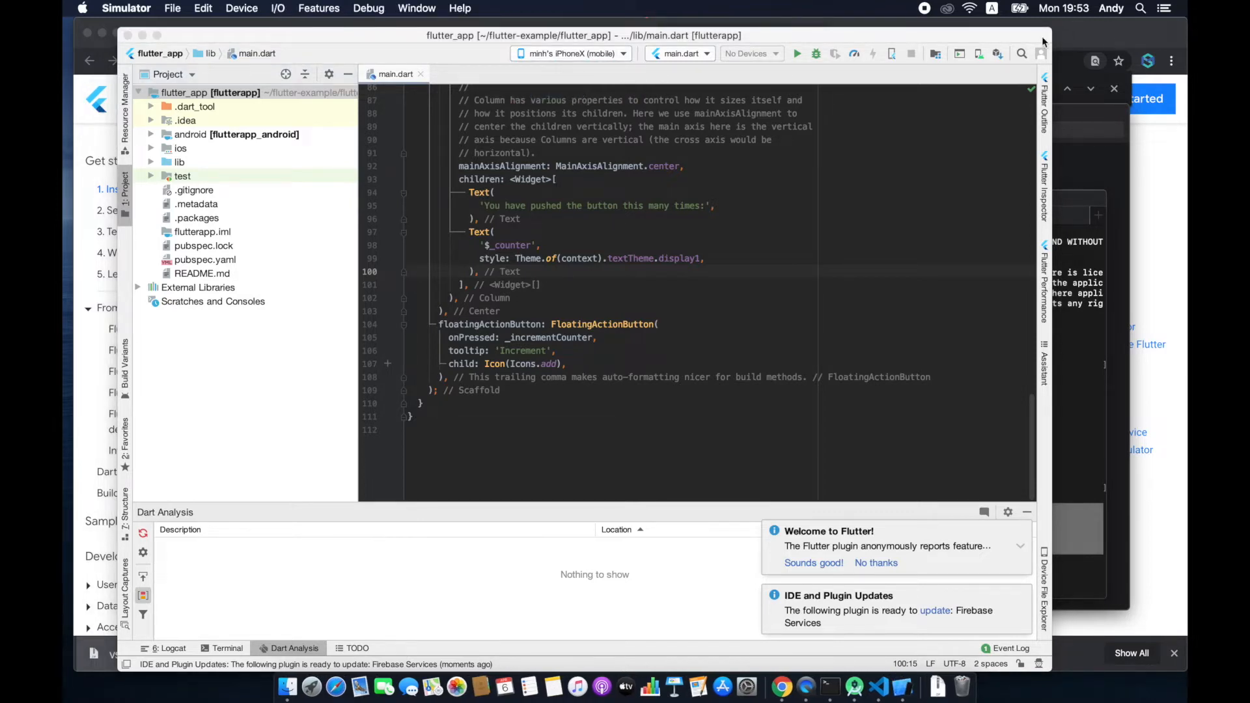
{"action": "left_click_drag", "start_coordinate": [1050, 28], "coordinate": [755, 81]}
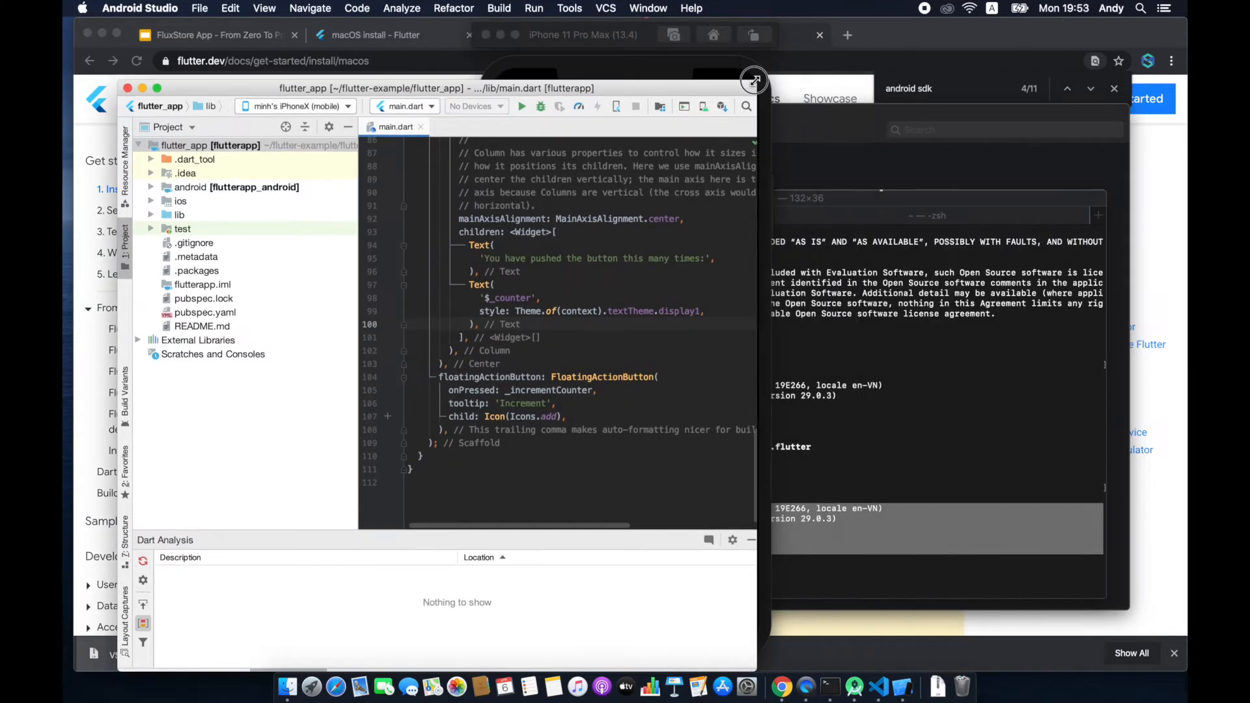
{"action": "left_click_drag", "start_coordinate": [573, 32], "coordinate": [972, 24]}
{"action": "left_click", "coordinate": [729, 87]}
{"action": "left_click_drag", "start_coordinate": [750, 79], "coordinate": [840, 18]}
{"action": "left_click", "coordinate": [514, 410]}
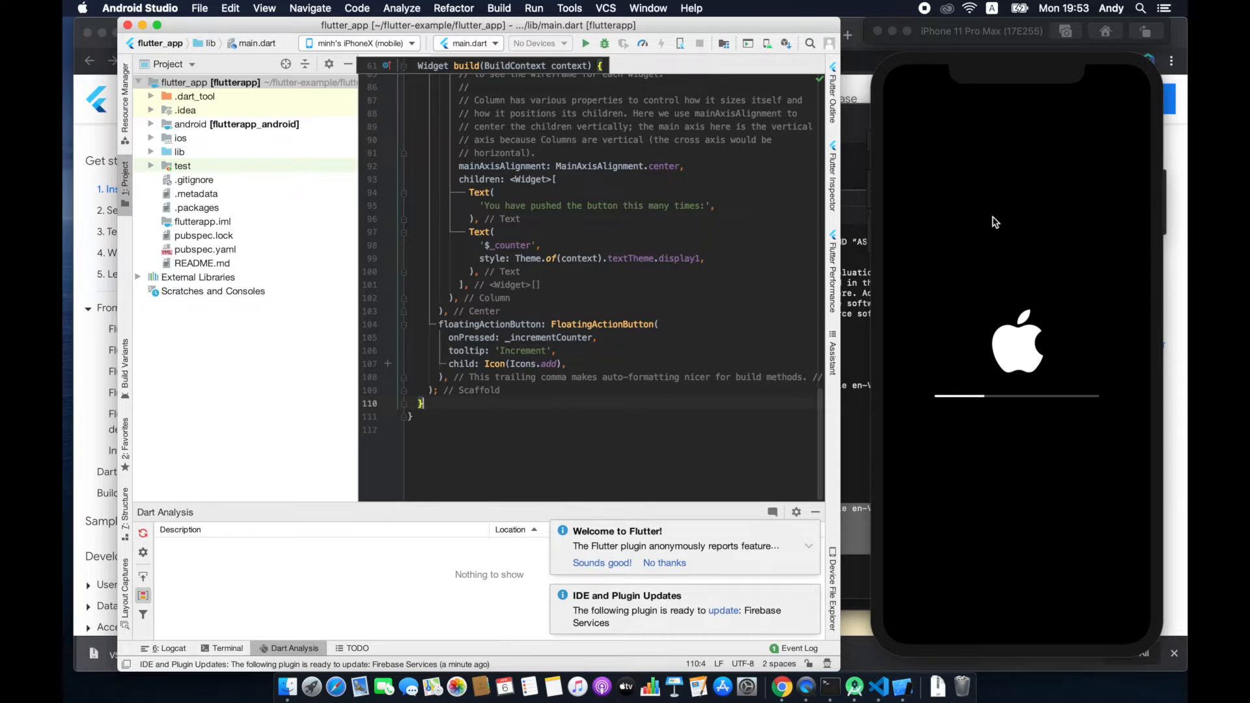
{"action": "key", "text": "super+space"}
{"action": "type", "text": "xcode"}
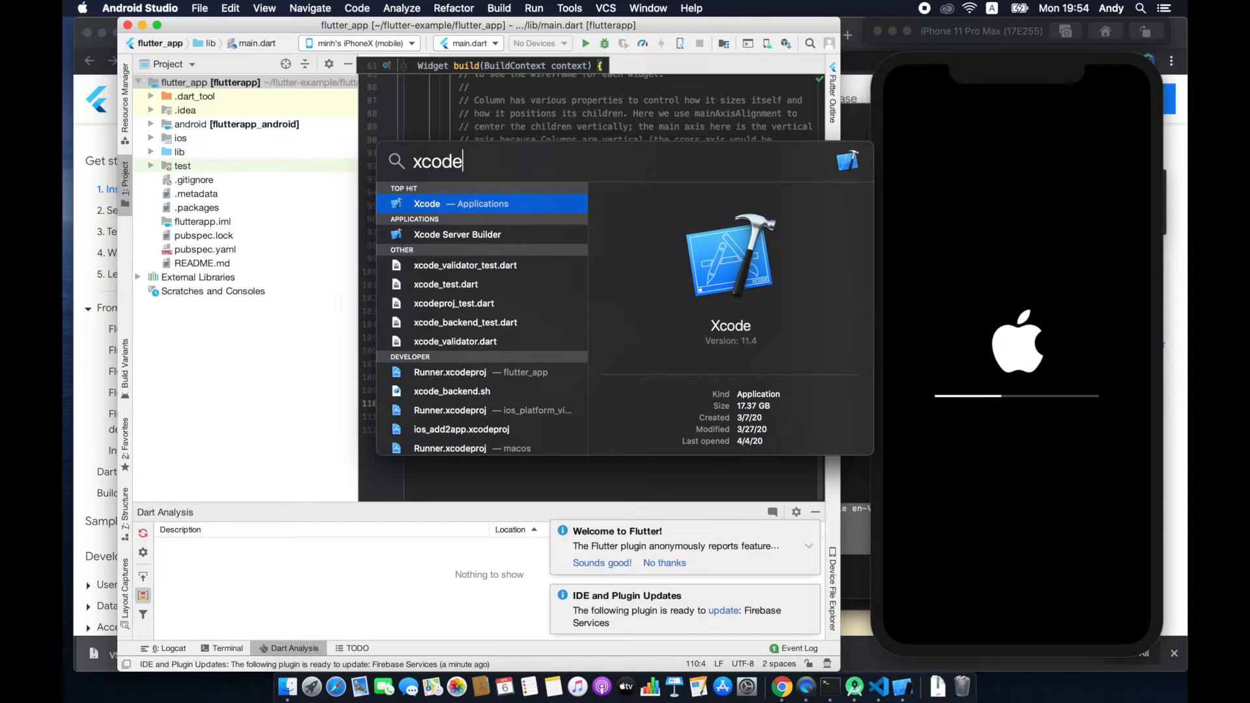
{"action": "key", "text": "Escape"}
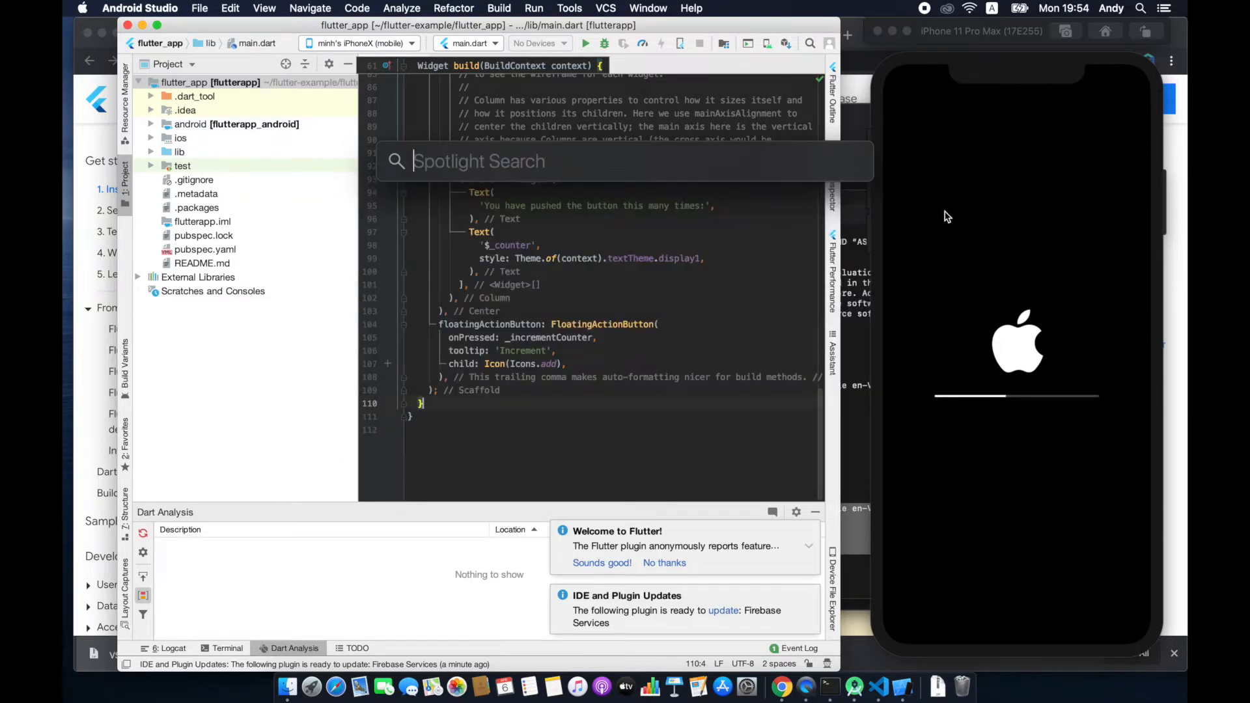
{"action": "left_click", "coordinate": [770, 288]}
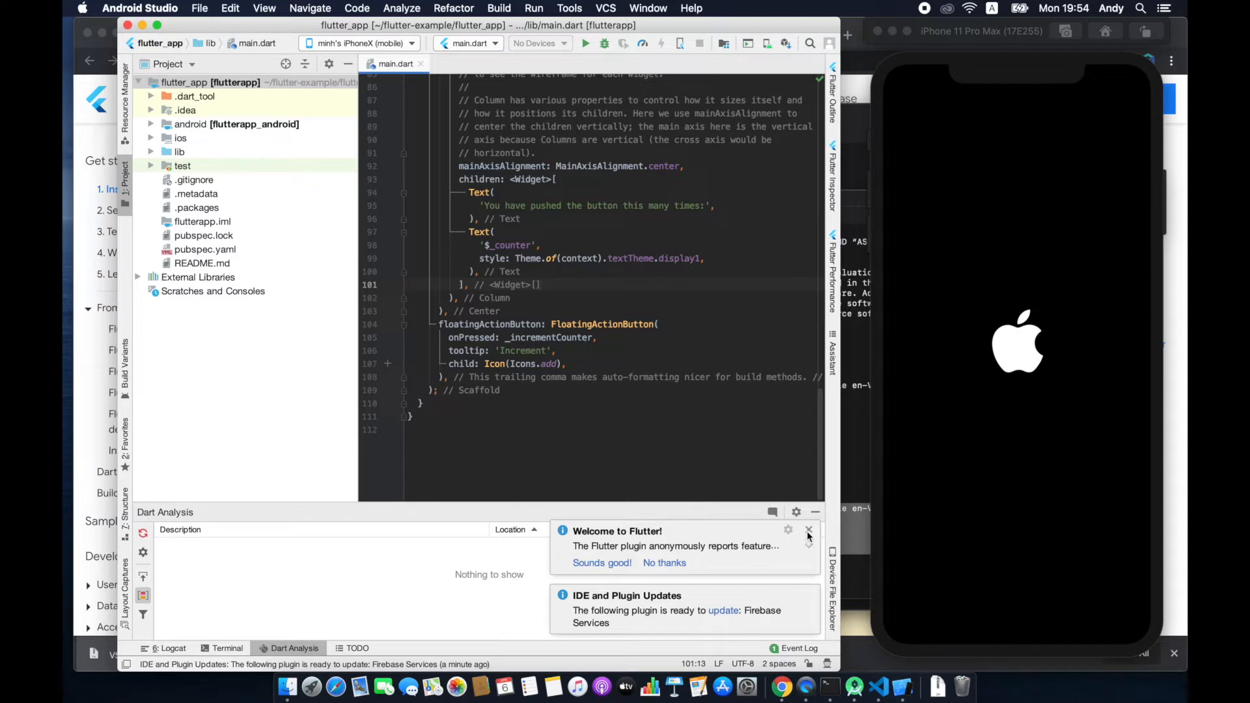
Dismiss the Flutter welcome and plugin update notifications, then reduce the Dart Analysis pane's height and widen the project window slightly.
{"action": "left_click", "coordinate": [808, 531]}
{"action": "left_click", "coordinate": [810, 593]}
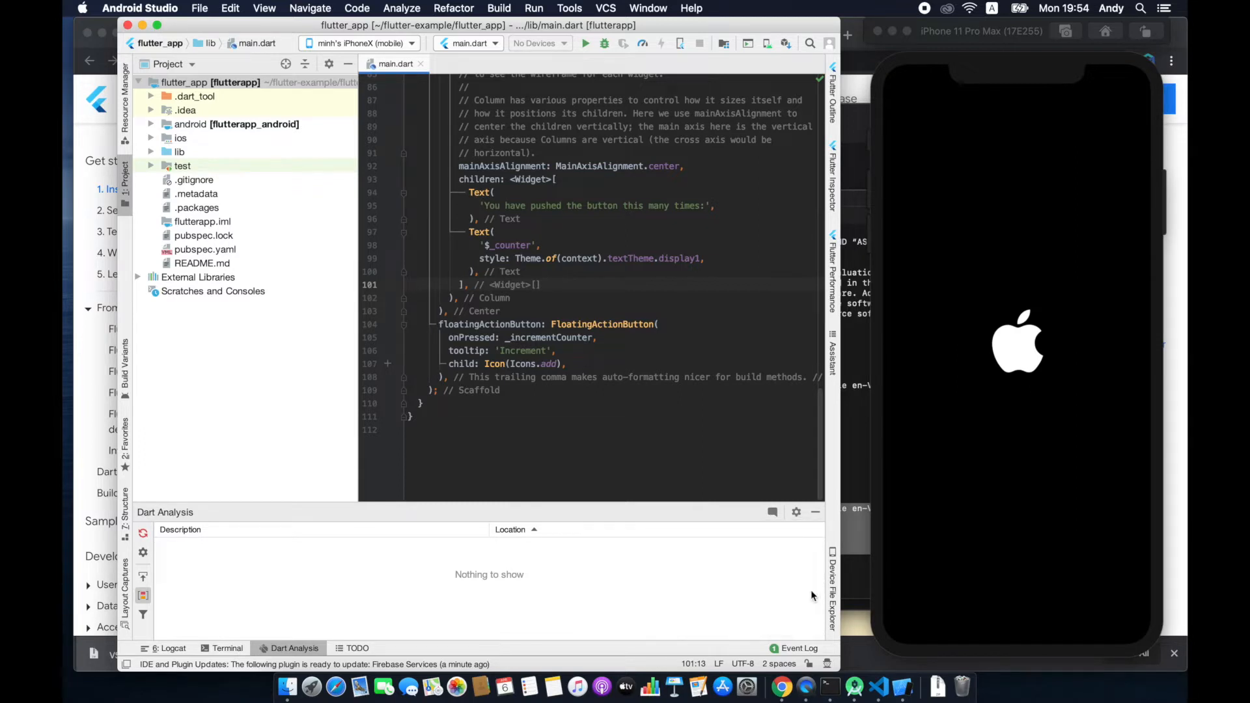
{"action": "left_click_drag", "start_coordinate": [384, 503], "coordinate": [386, 524]}
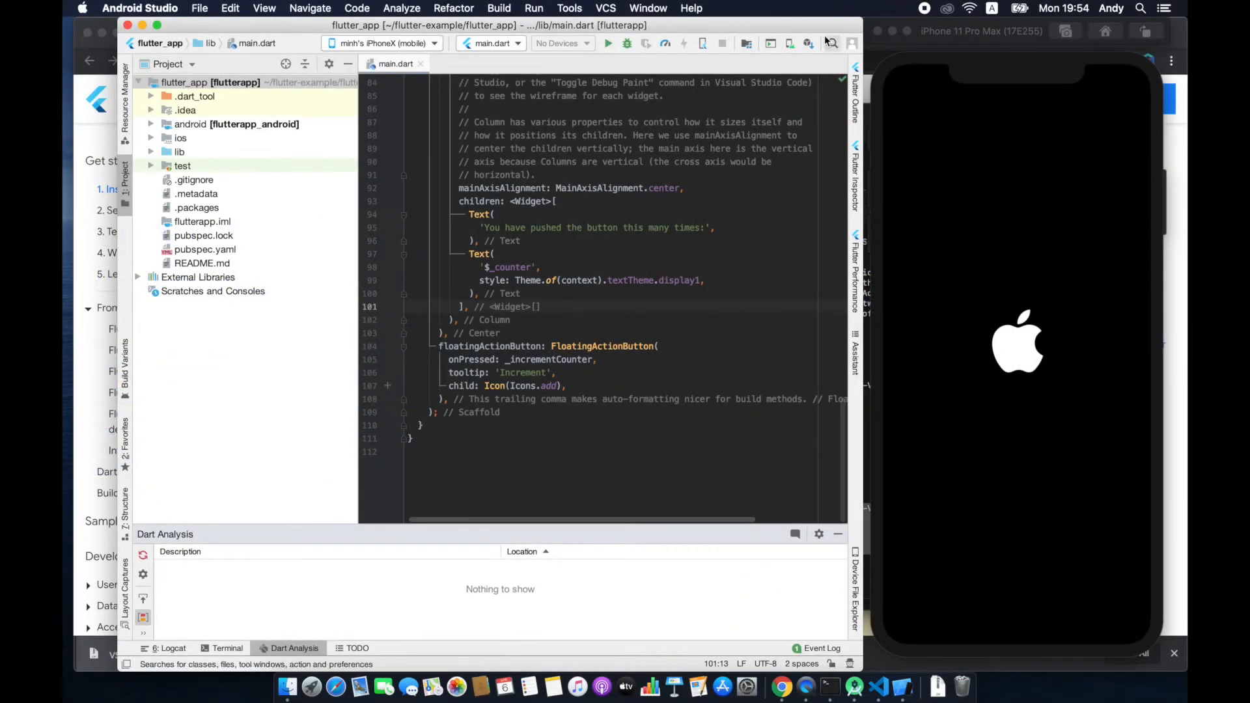
Start creating an Android virtual device with the Pixel 2 phone as its hardware definition.
{"action": "left_click", "coordinate": [792, 45]}
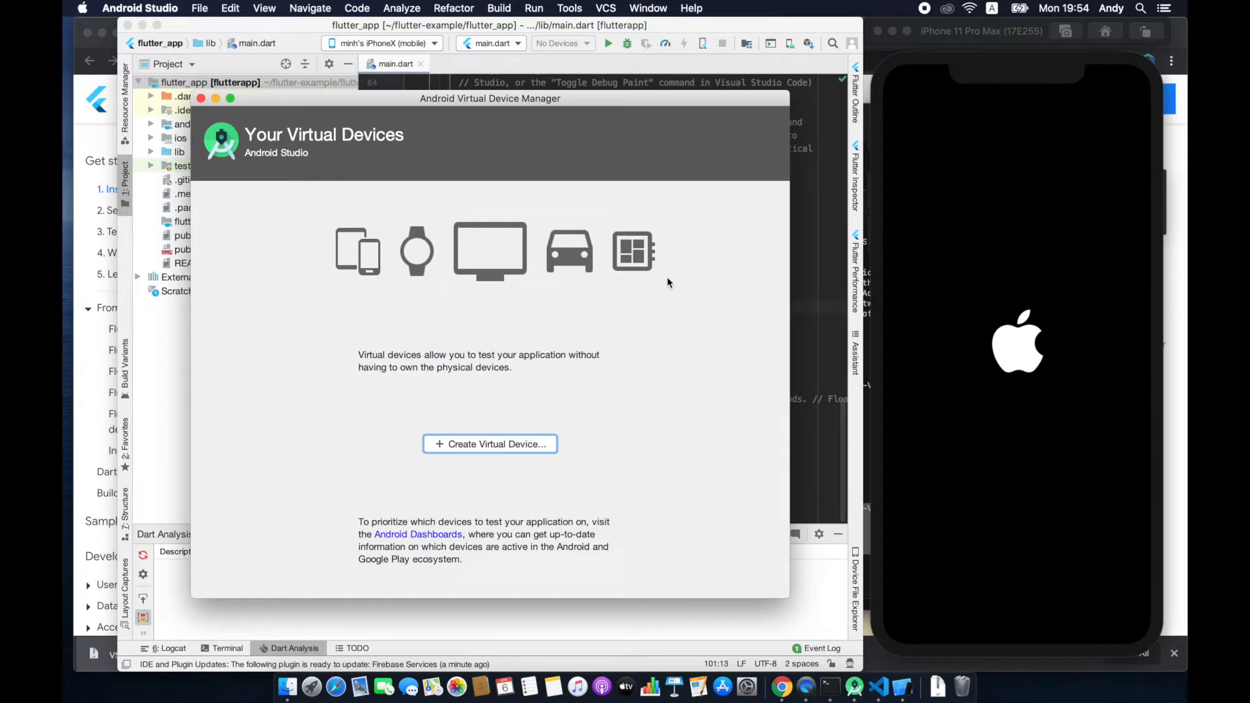
{"action": "left_click", "coordinate": [512, 445]}
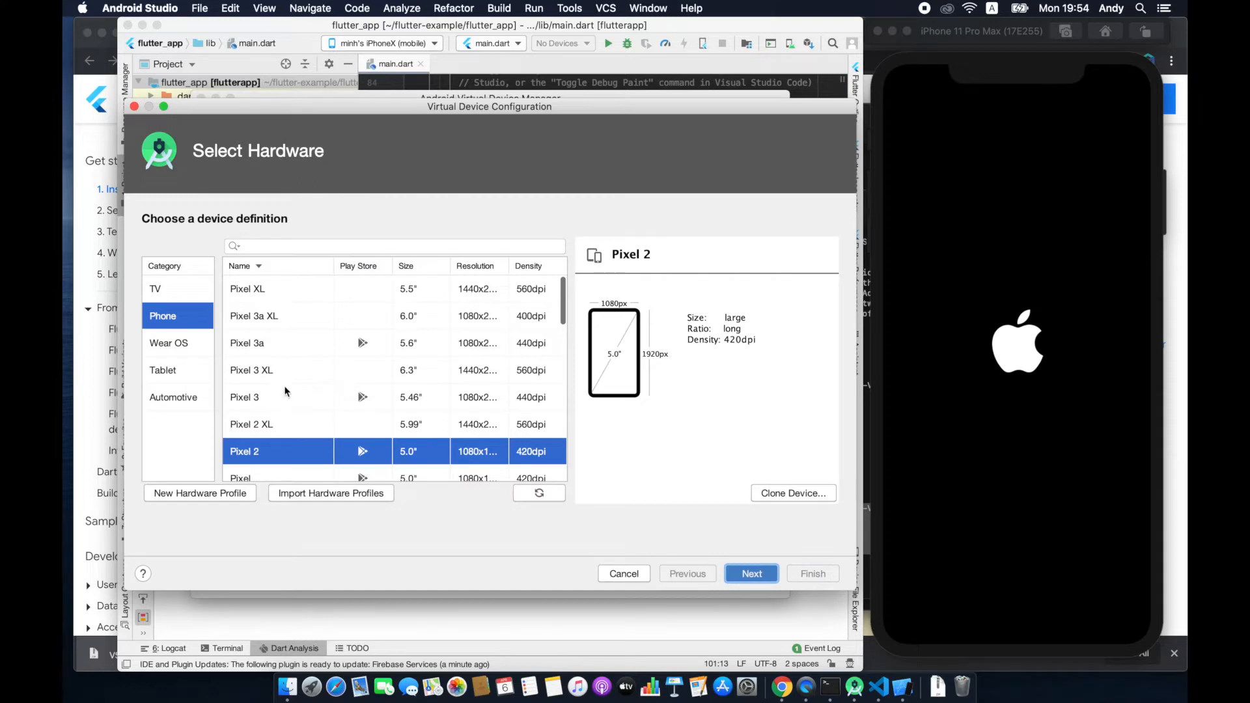
{"action": "scroll", "coordinate": [290, 440], "scroll_direction": "down", "scroll_amount": 2}
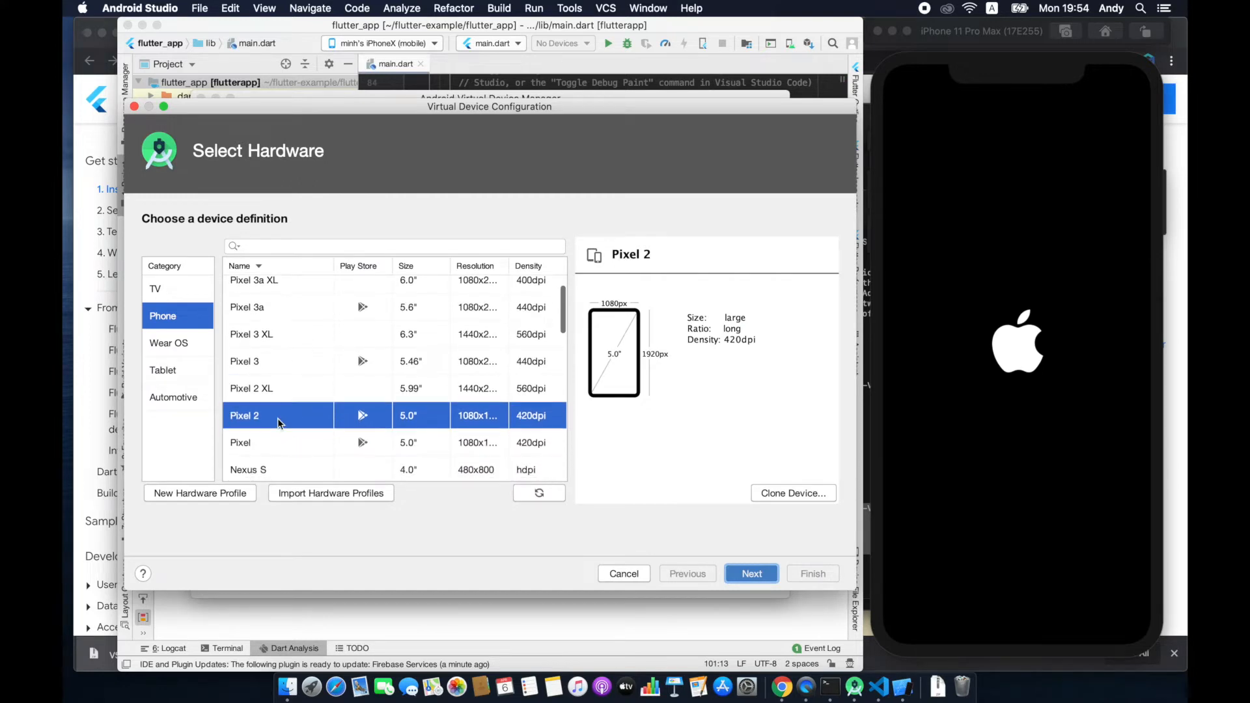
{"action": "left_click", "coordinate": [751, 574]}
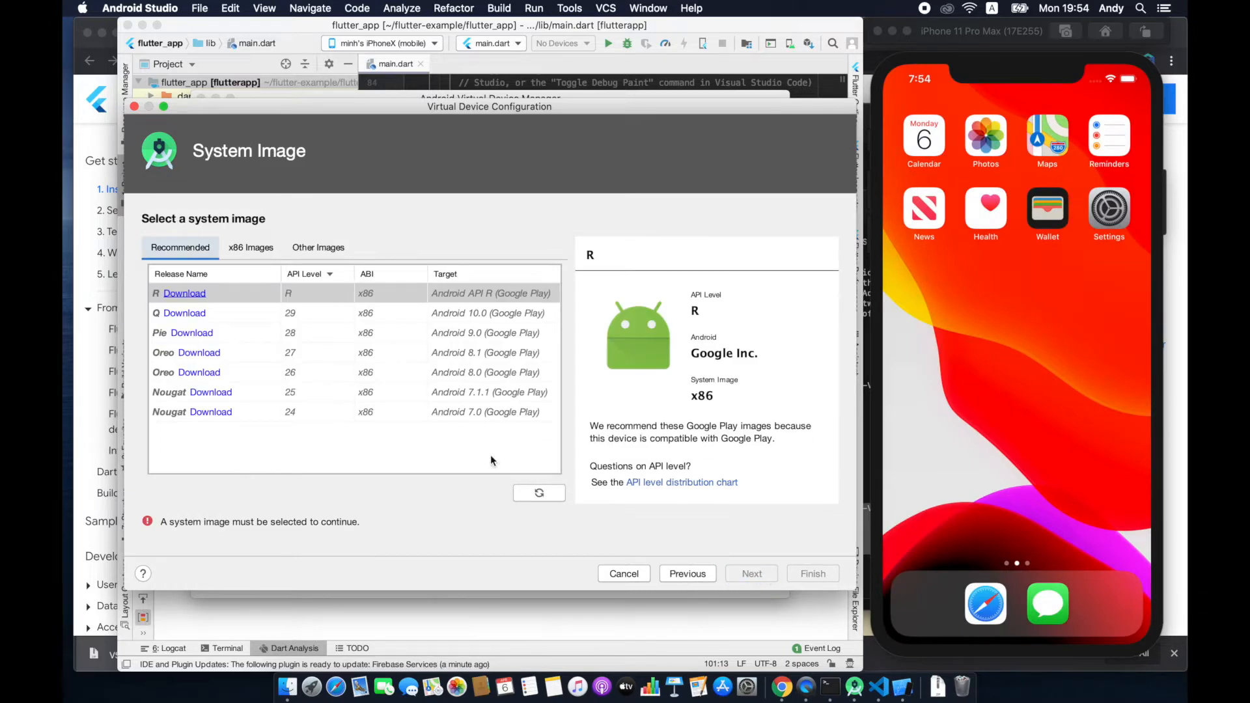
Download and install the Q system image (API level 29, x86, Android 10.0 with Google Play) for the virtual device.
{"action": "left_click", "coordinate": [196, 317]}
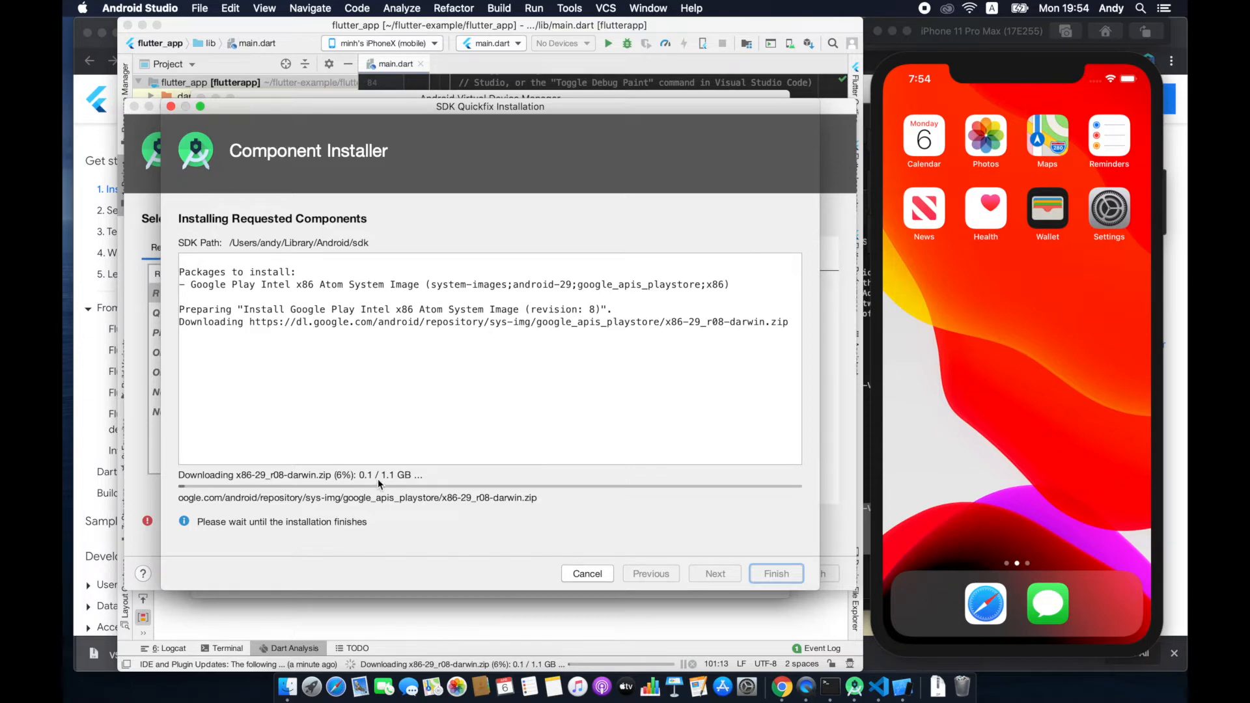
{"action": "left_click_drag", "start_coordinate": [595, 109], "coordinate": [872, 207]}
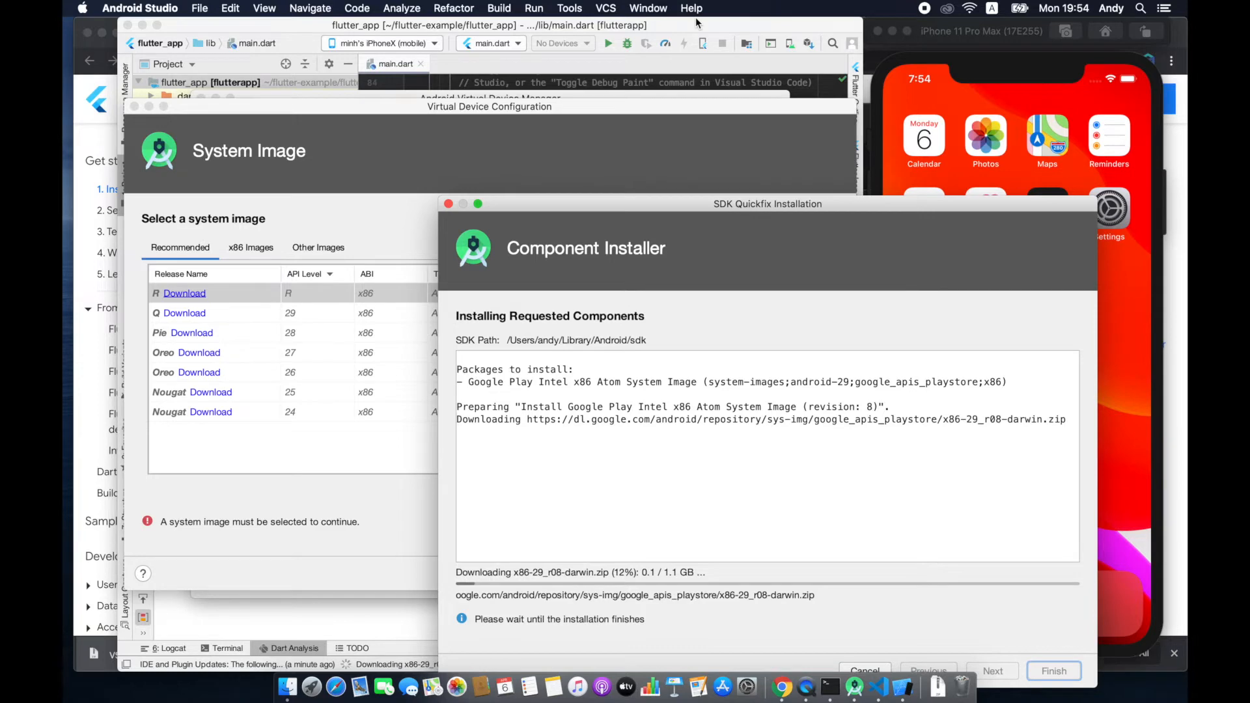
{"action": "left_click_drag", "start_coordinate": [623, 203], "coordinate": [322, 53]}
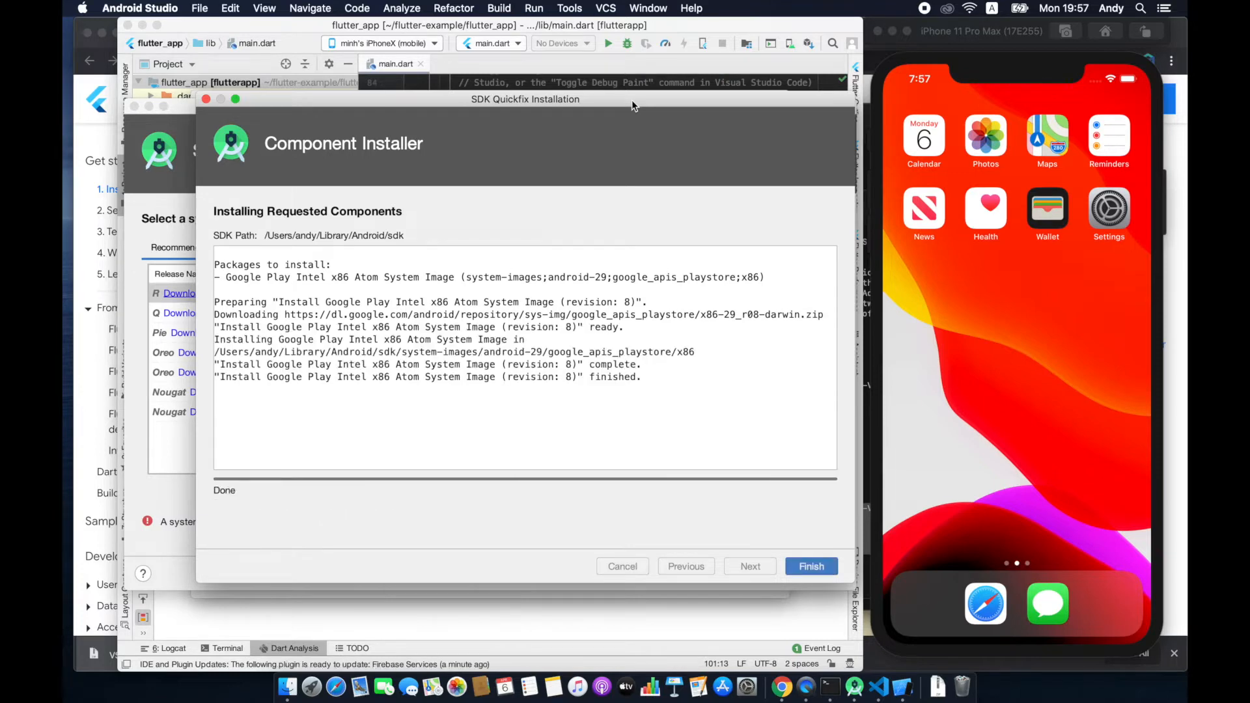
{"action": "left_click", "coordinate": [809, 570]}
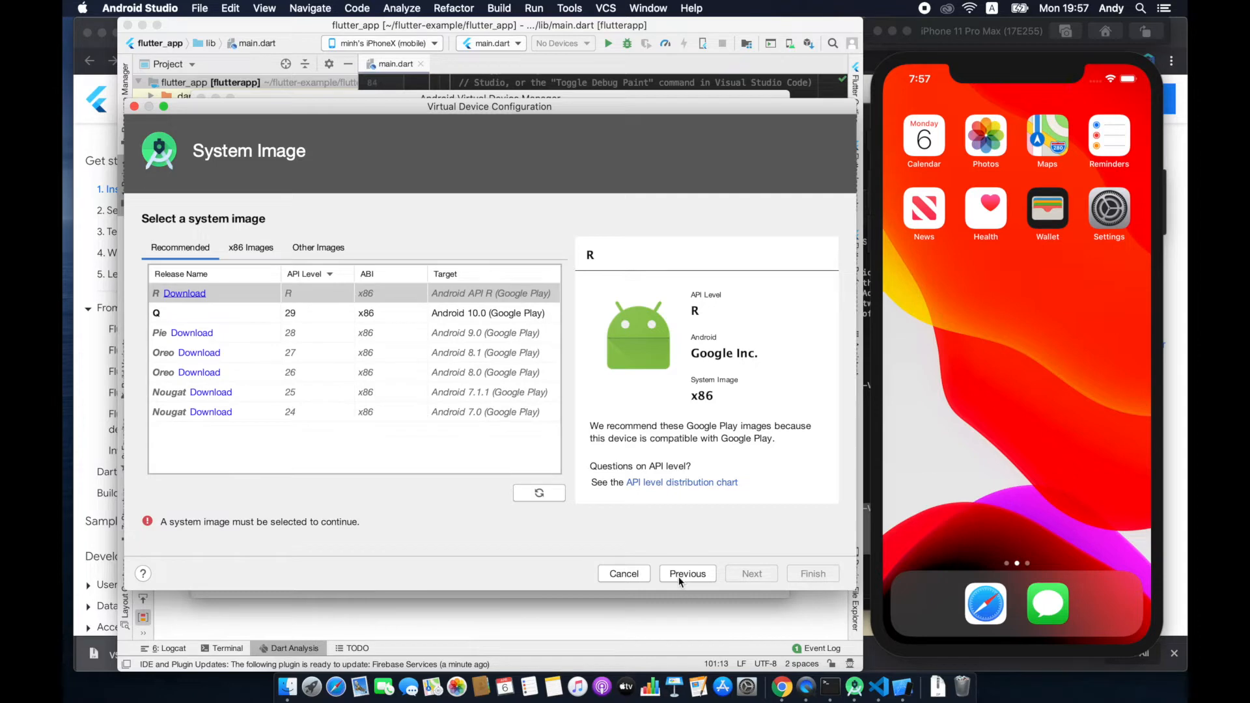
Choose the Q system image and finish creating the virtual device under the name Pixel 2 API 29.
{"action": "left_click", "coordinate": [290, 315]}
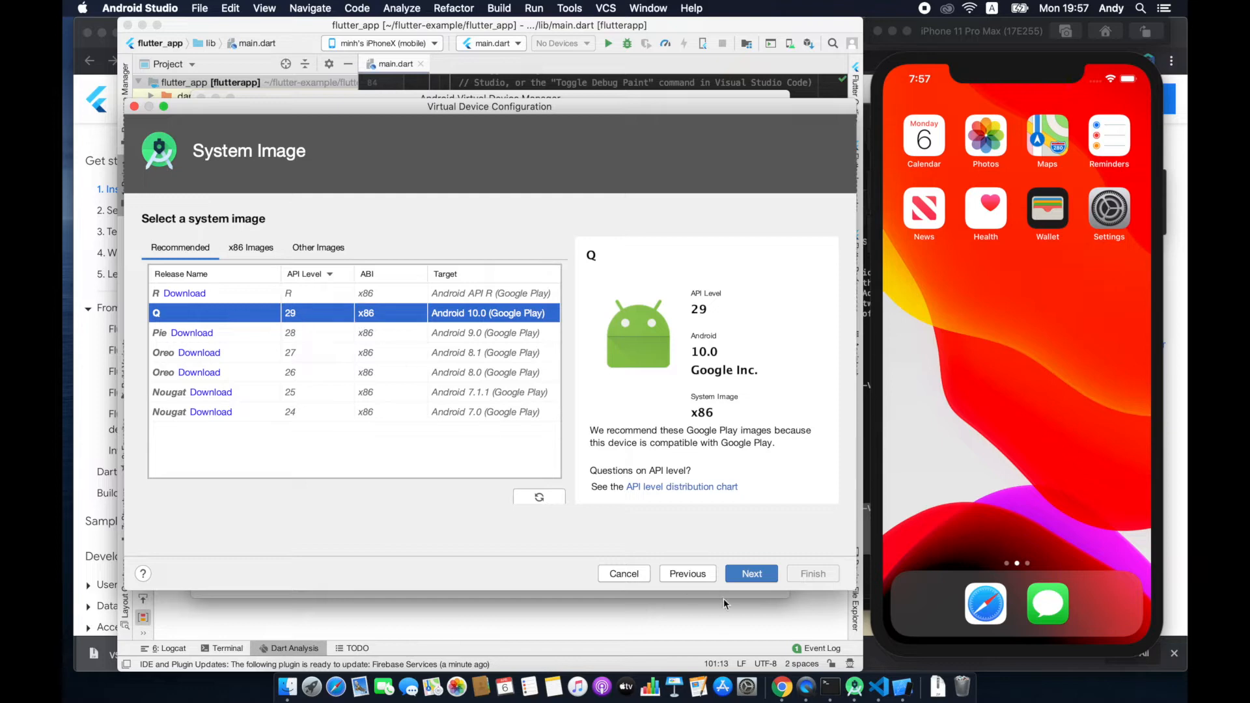
{"action": "left_click", "coordinate": [752, 575]}
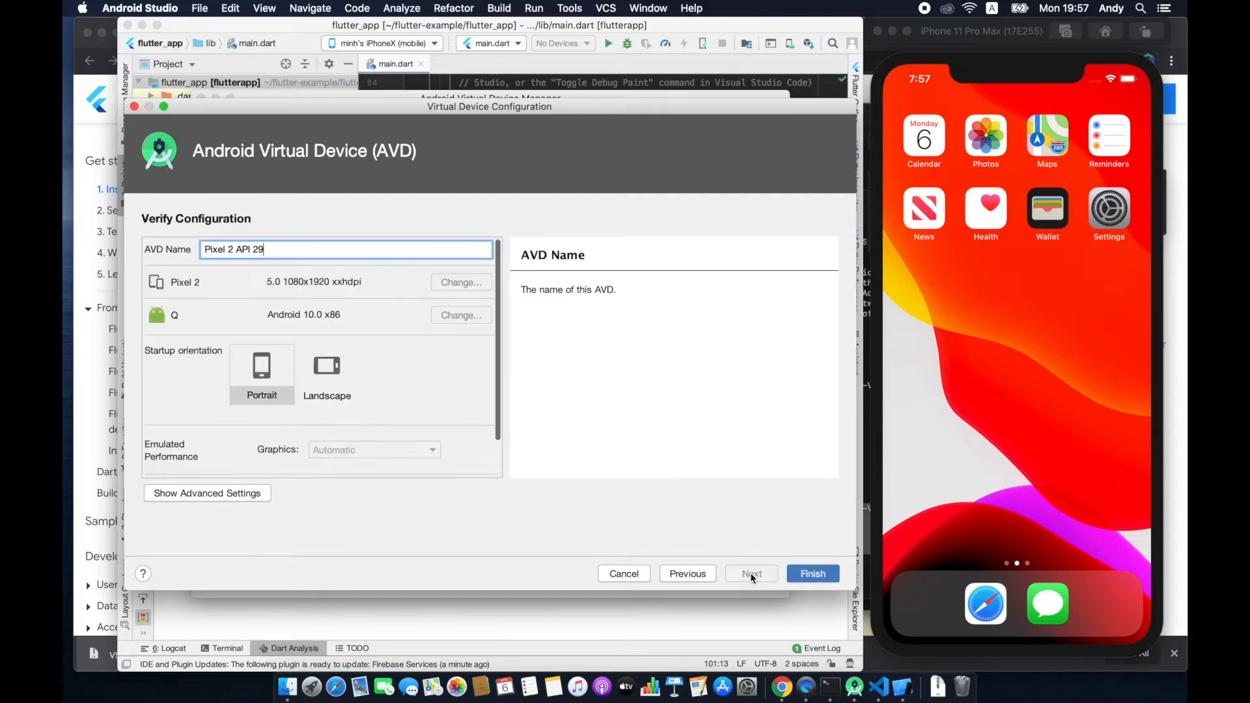
{"action": "left_click", "coordinate": [819, 576]}
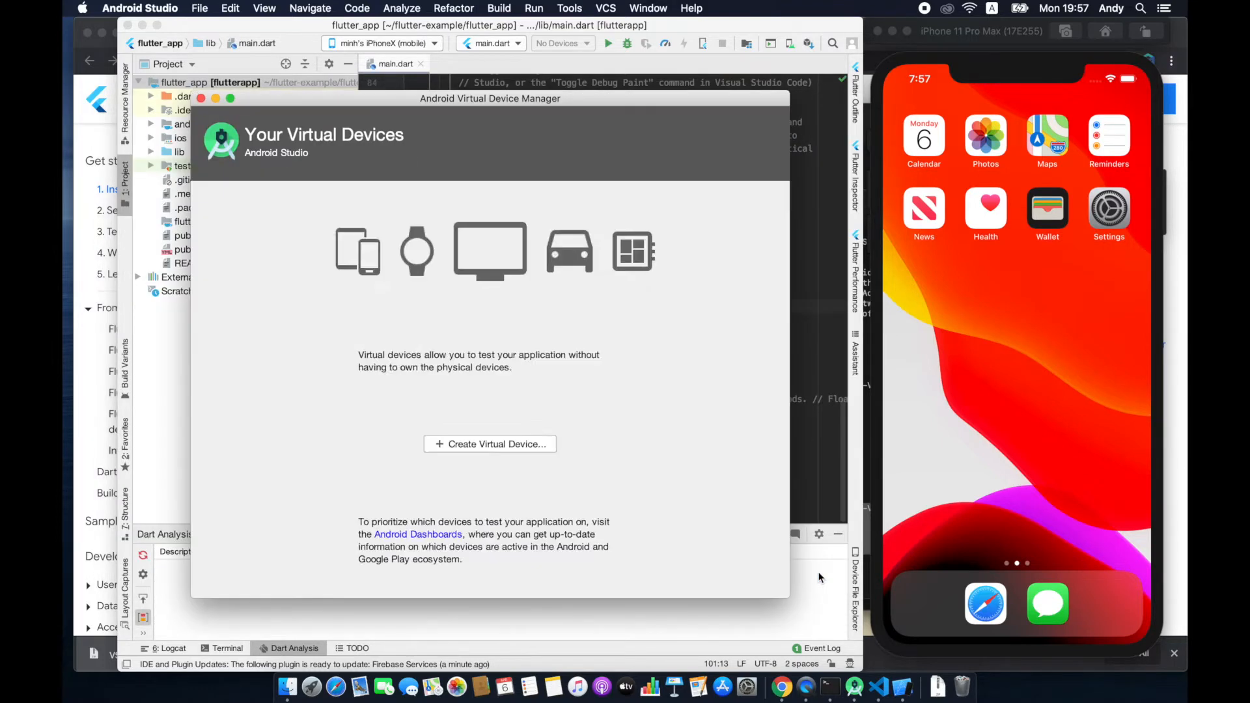
Move the Android Virtual Device Manager window out of the way and return to the main.dart code.
{"action": "left_click_drag", "start_coordinate": [304, 105], "coordinate": [466, 168]}
{"action": "left_click_drag", "start_coordinate": [947, 162], "coordinate": [875, 362]}
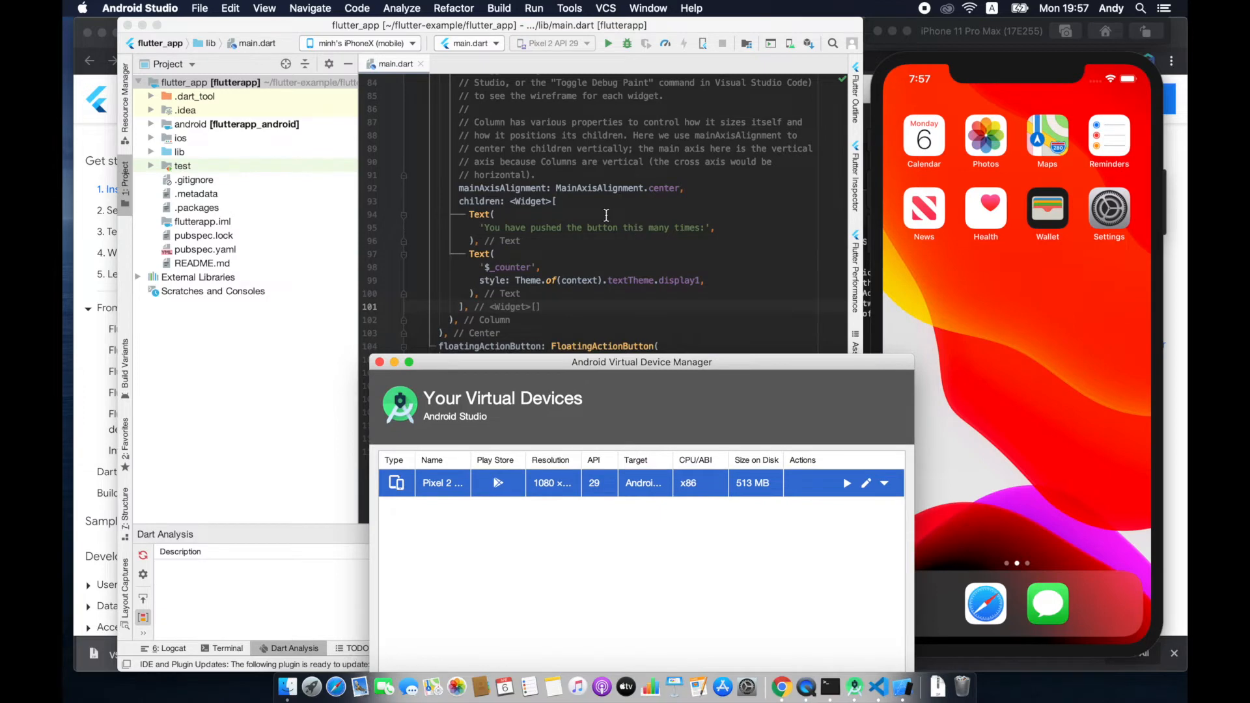
{"action": "left_click", "coordinate": [607, 215]}
{"action": "left_click", "coordinate": [954, 278]}
{"action": "left_click", "coordinate": [521, 187]}
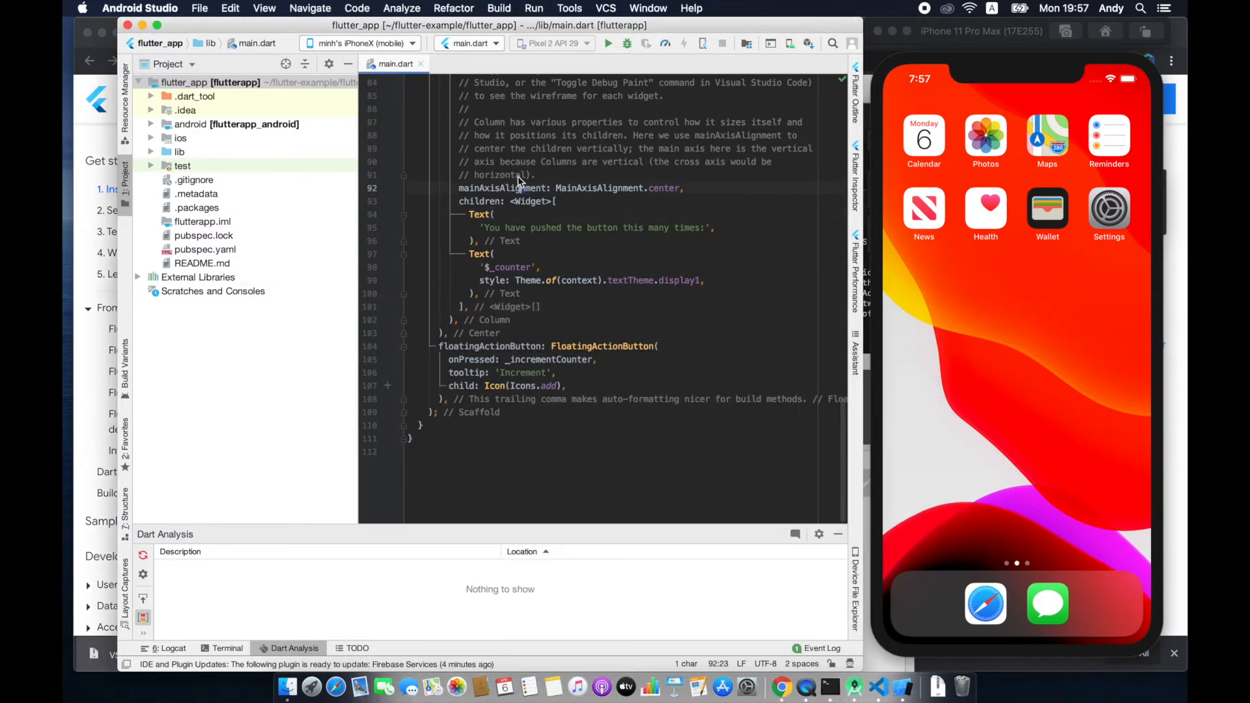
Set iPhone 11 Pro Max (mobile) as the target device and run main.dart on it.
{"action": "left_click", "coordinate": [379, 44]}
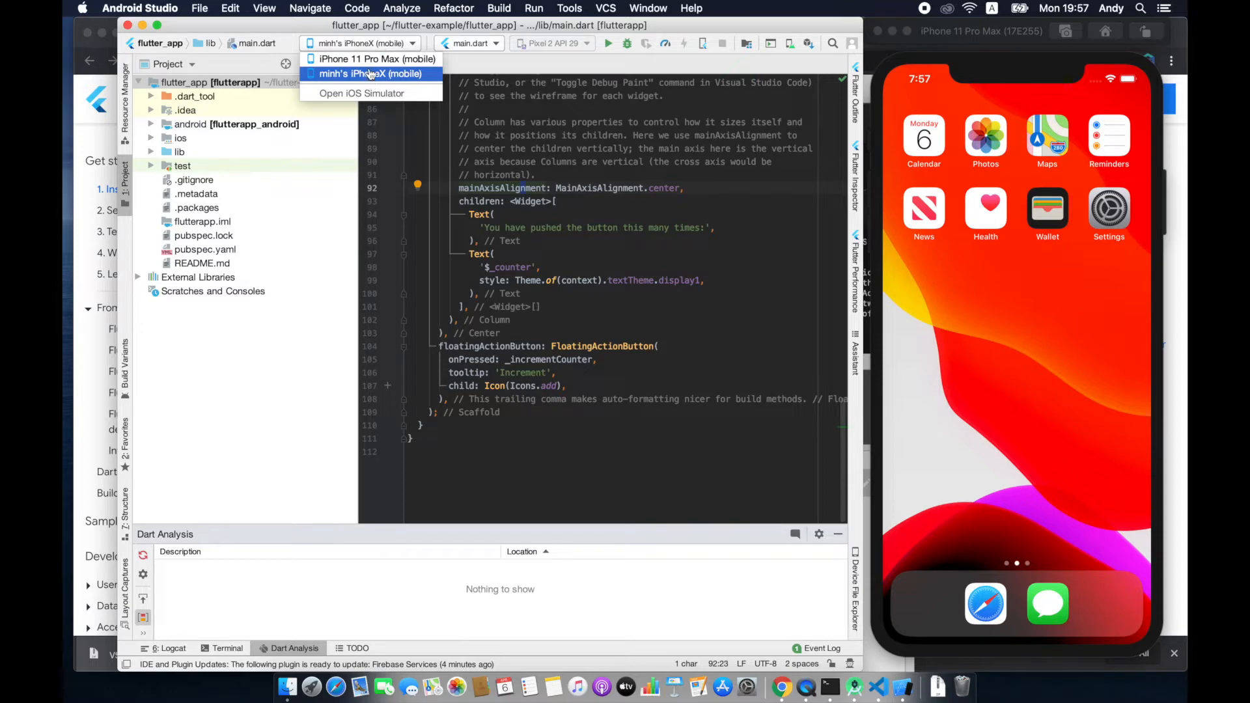
{"action": "left_click", "coordinate": [372, 59]}
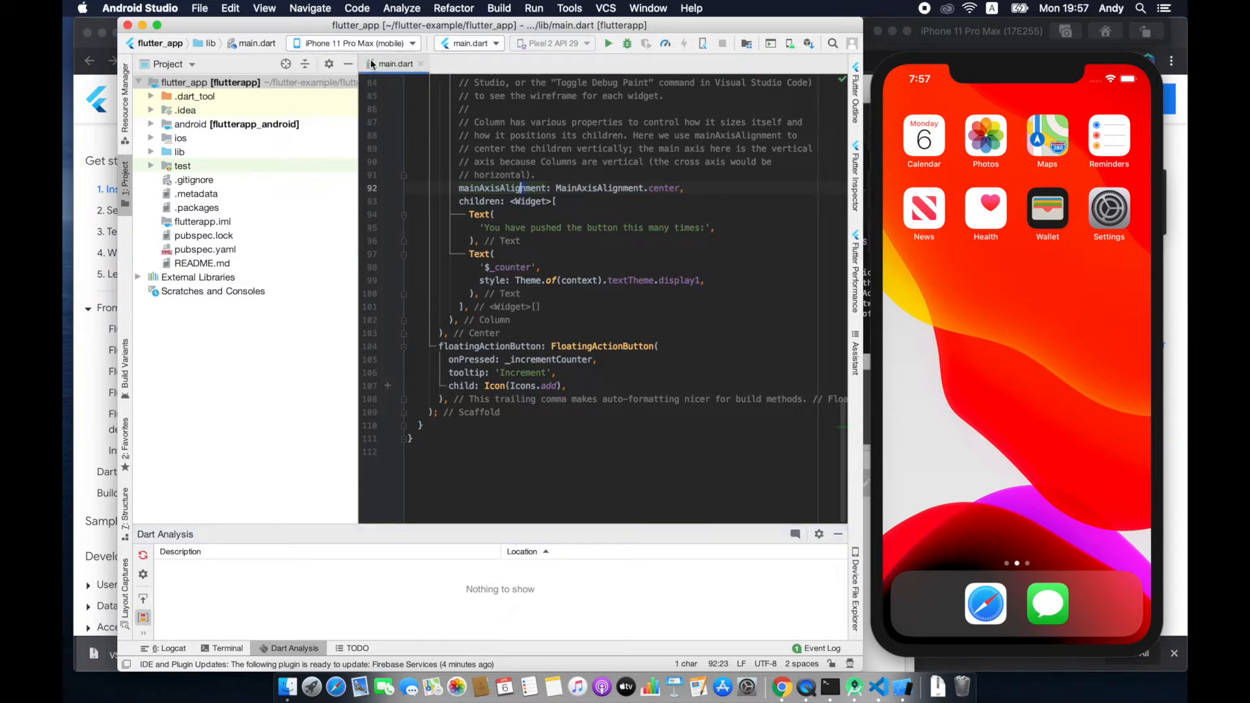
{"action": "left_click", "coordinate": [385, 44]}
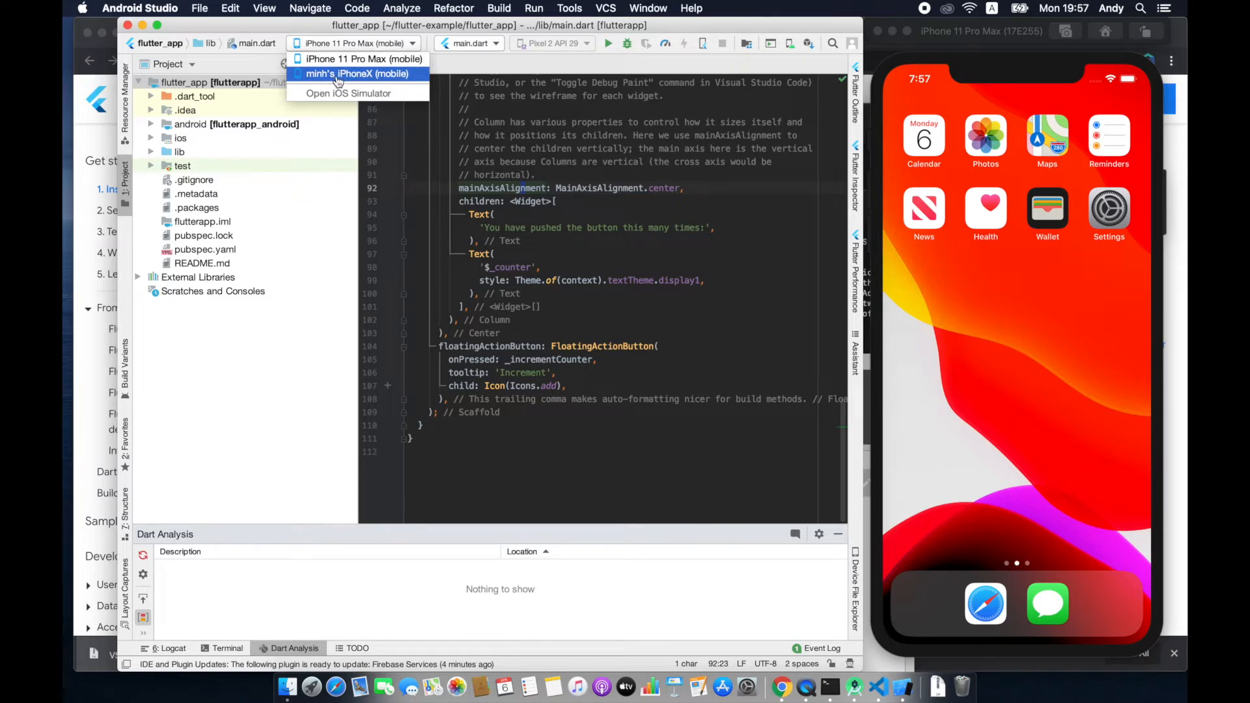
{"action": "left_click", "coordinate": [355, 60]}
{"action": "left_click", "coordinate": [640, 165]}
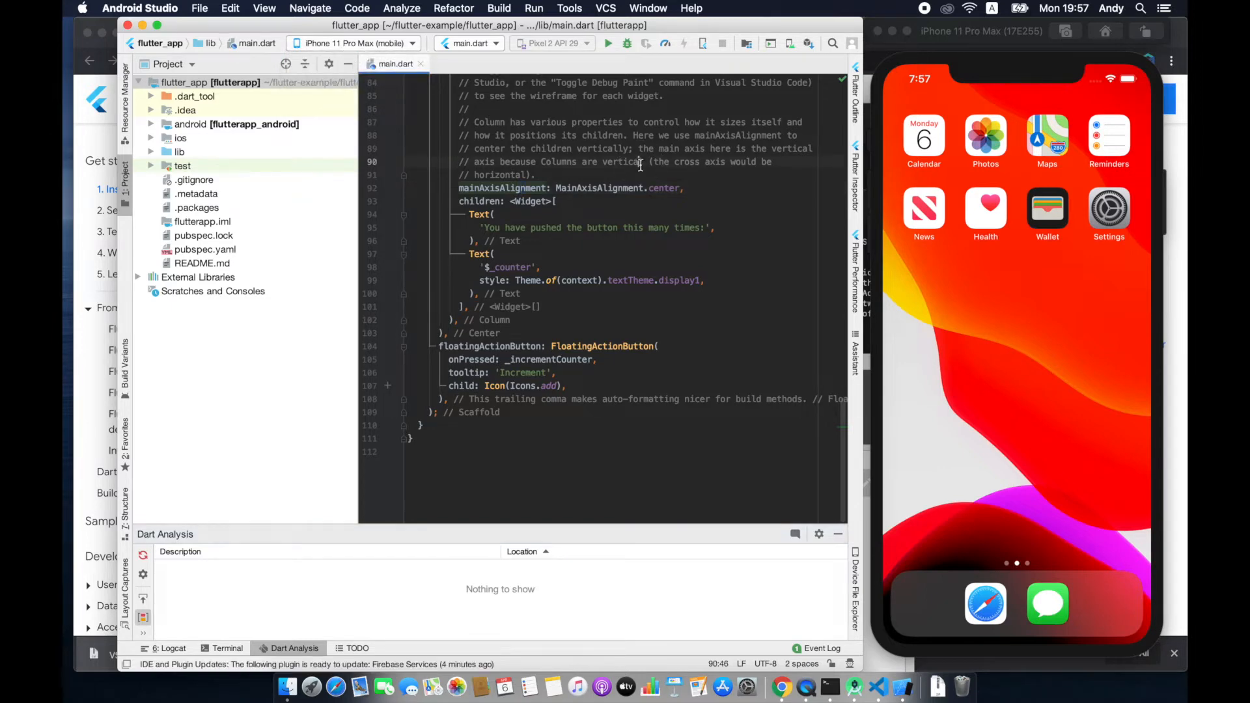
{"action": "left_click", "coordinate": [345, 44]}
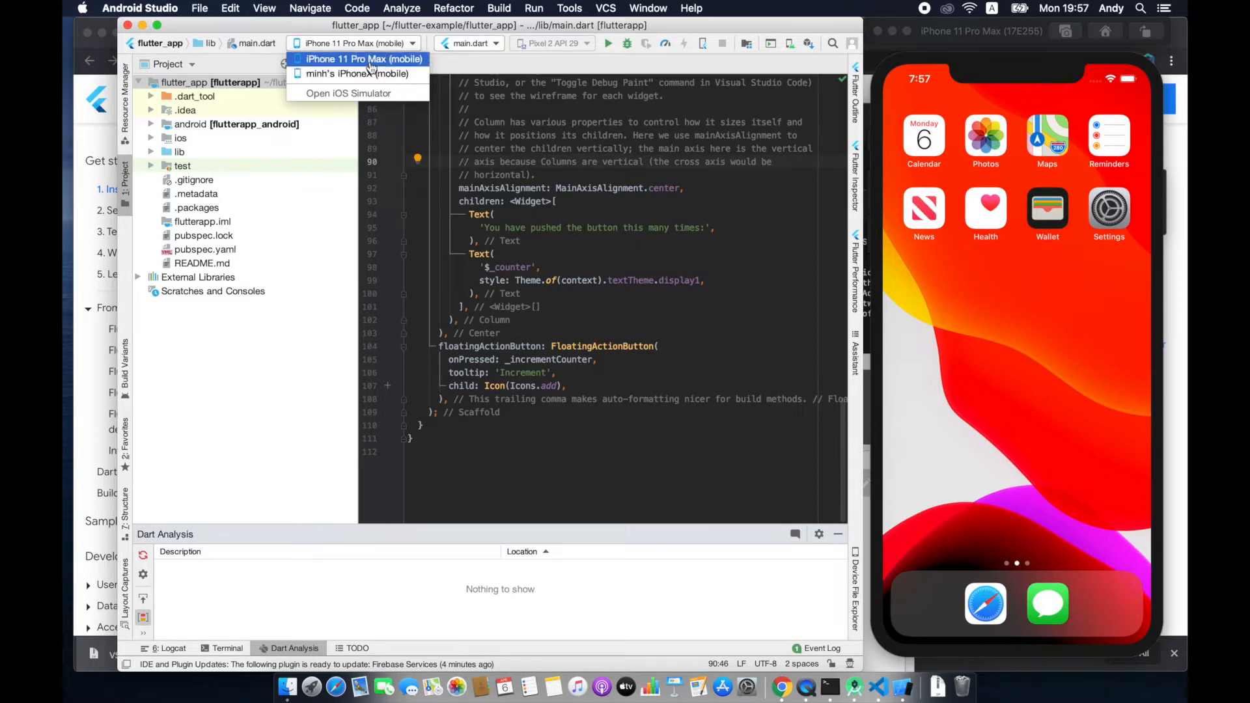
{"action": "left_click", "coordinate": [369, 60]}
{"action": "left_click", "coordinate": [675, 226]}
{"action": "left_click", "coordinate": [607, 44]}
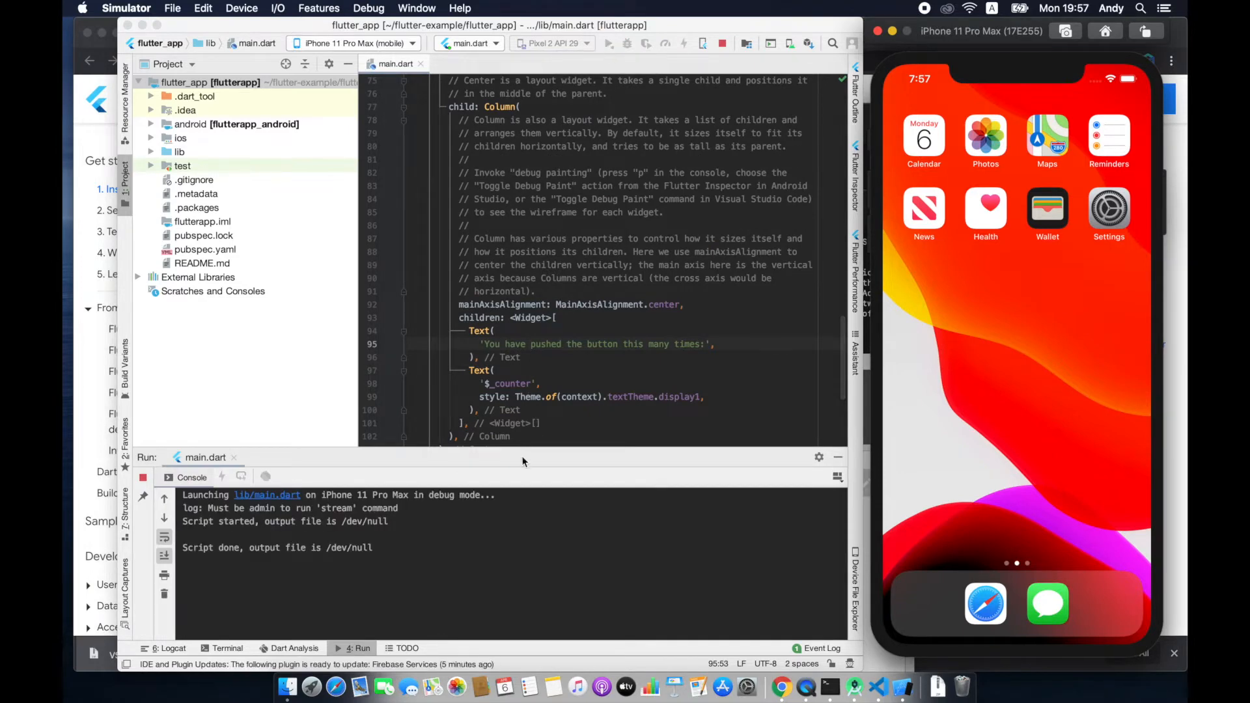
Make the Run console taller and widen the project window up to the screen's edge.
{"action": "left_click", "coordinate": [539, 395]}
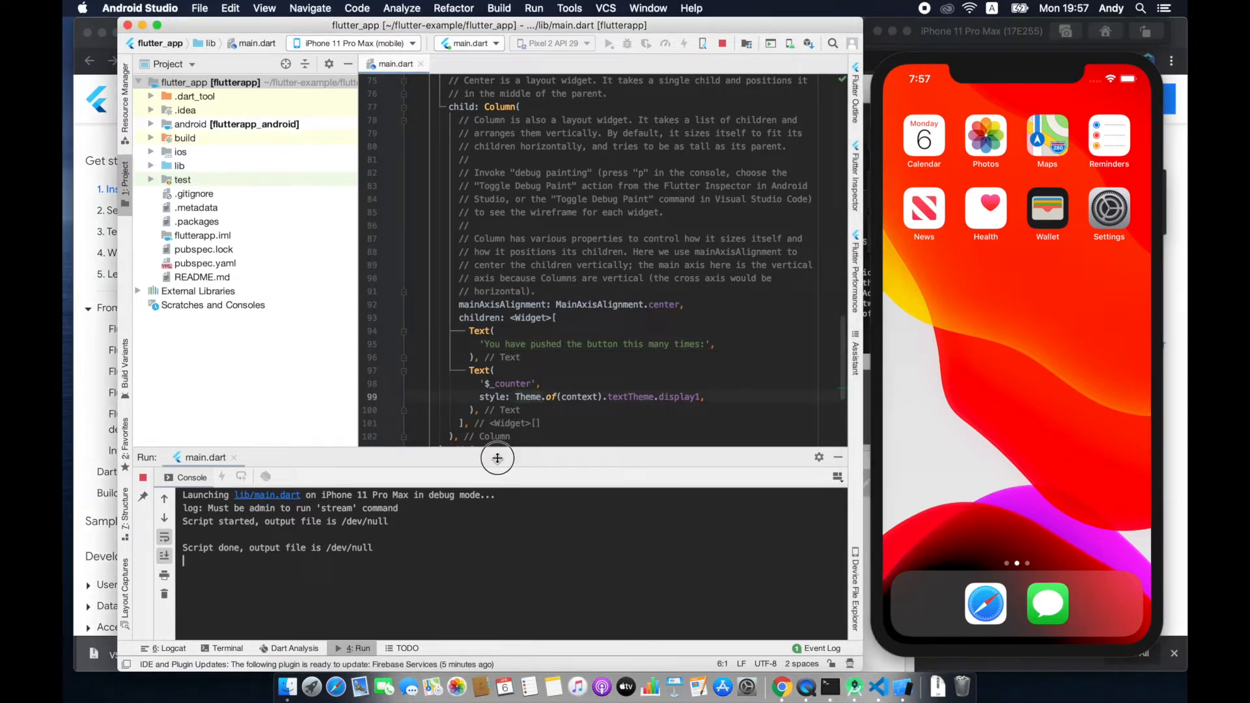
{"action": "left_click_drag", "start_coordinate": [497, 451], "coordinate": [496, 405]}
{"action": "left_click_drag", "start_coordinate": [117, 373], "coordinate": [67, 372]}
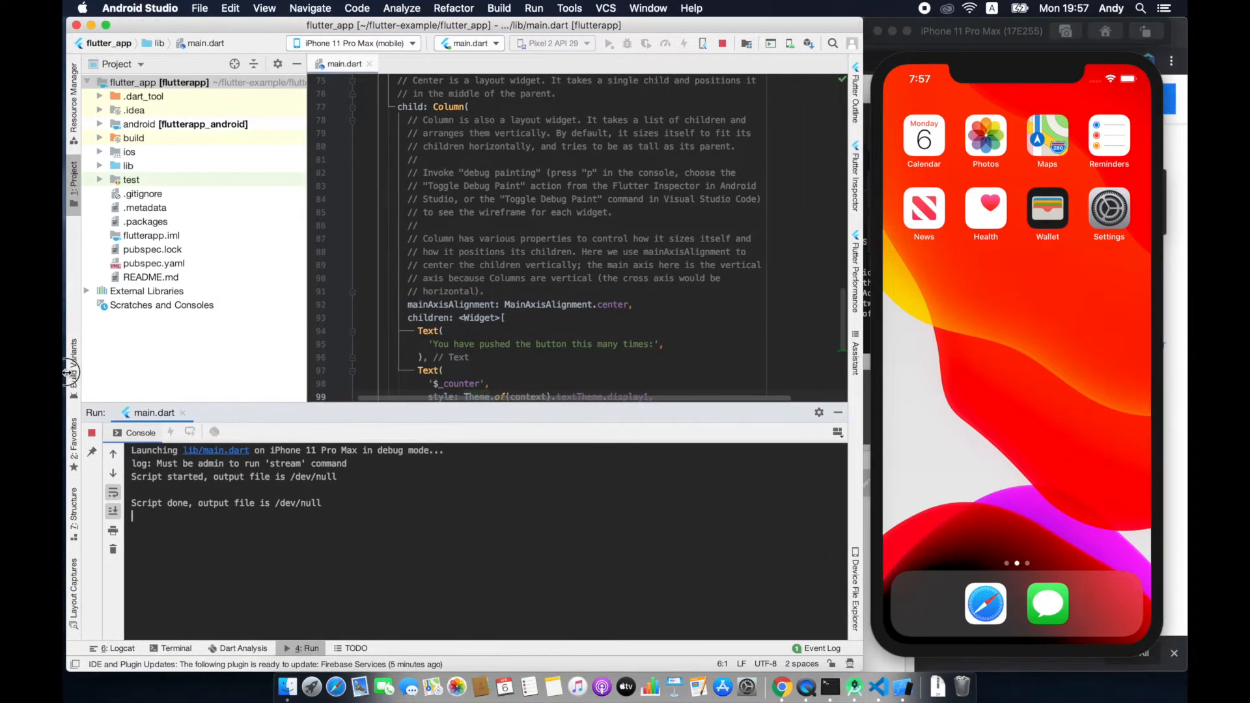
{"action": "left_click", "coordinate": [720, 278]}
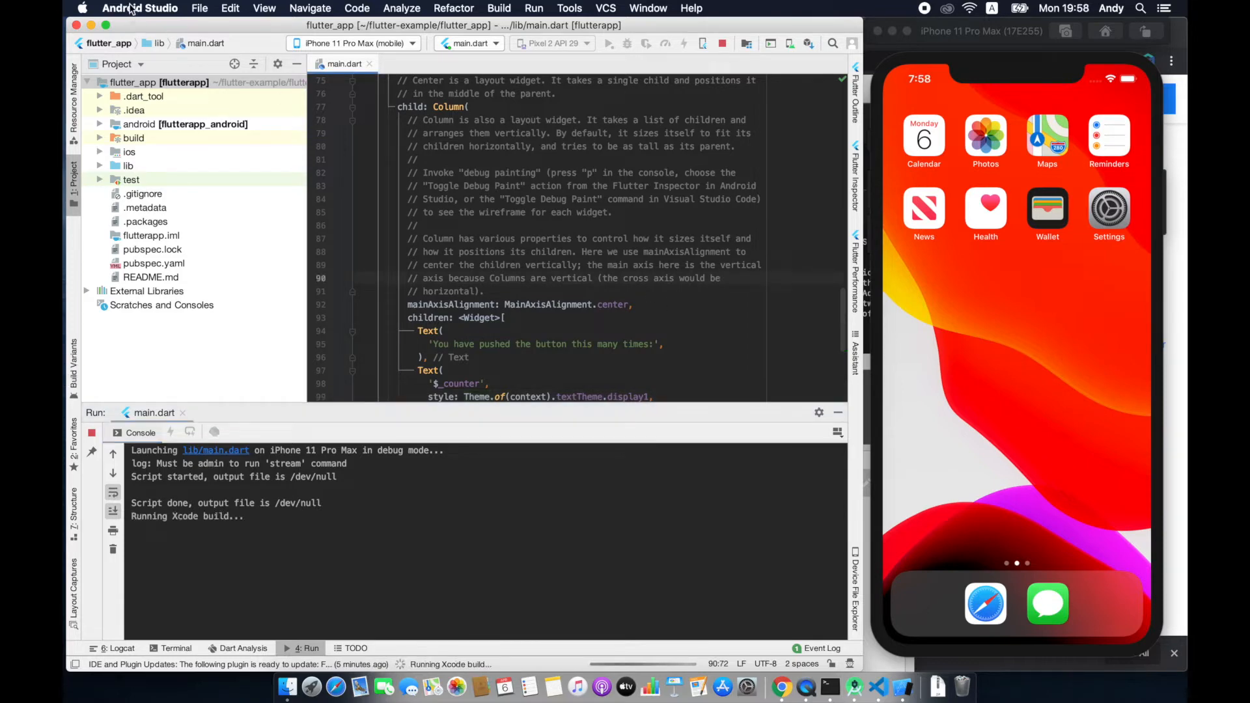
Find the Flutter settings in the preferences with the search term flutter, check the SDK path and version, and close the preferences.
{"action": "left_click", "coordinate": [132, 7]}
{"action": "left_click", "coordinate": [144, 62]}
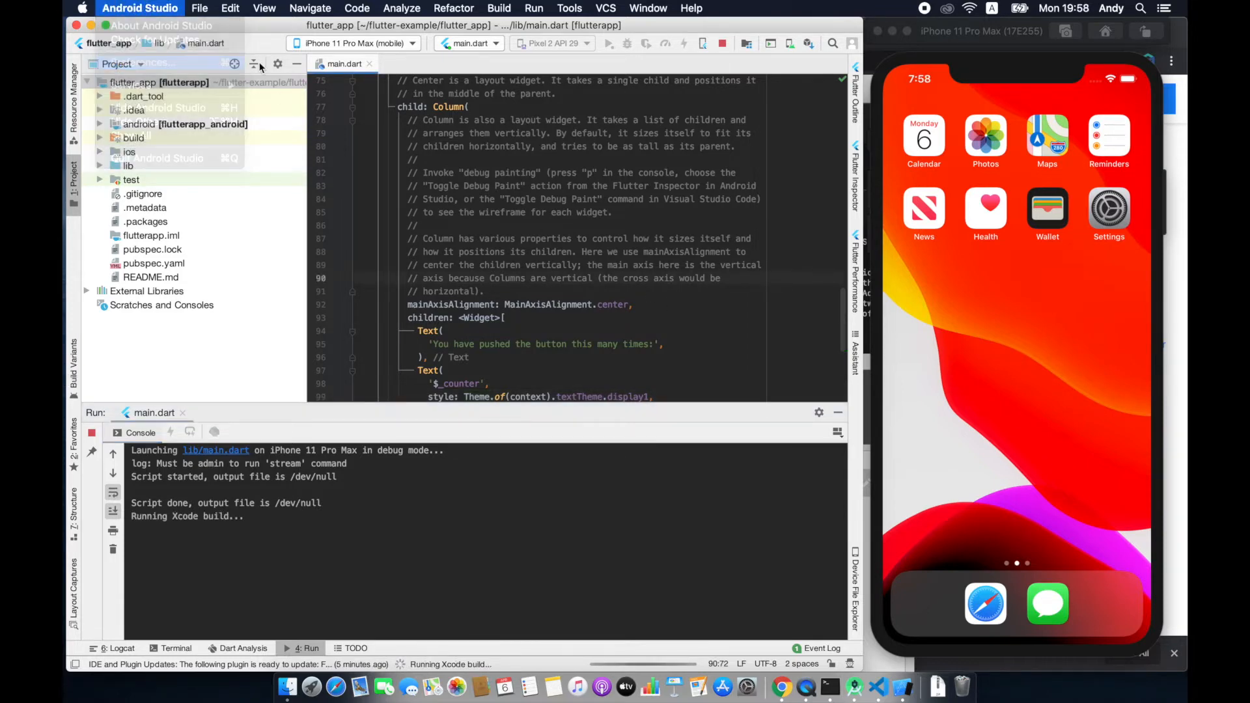
{"action": "left_click_drag", "start_coordinate": [583, 26], "coordinate": [358, 72]}
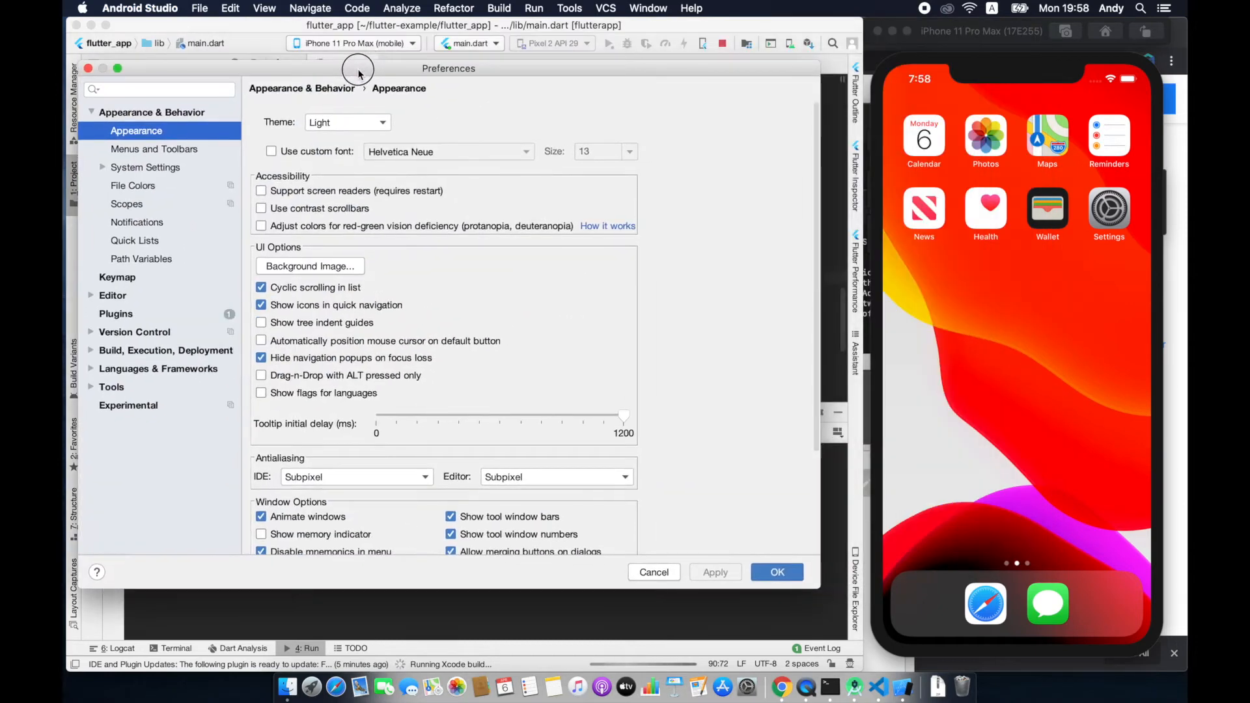
{"action": "left_click", "coordinate": [169, 88]}
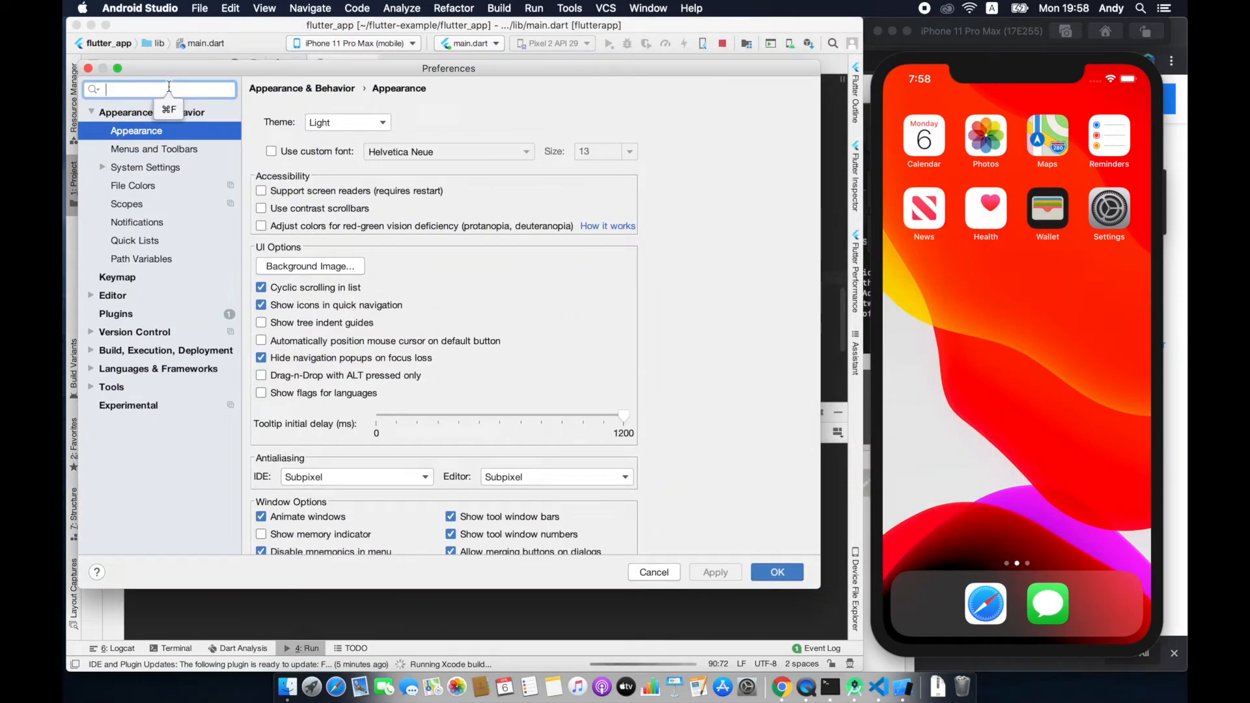
{"action": "type", "text": "flutter"}
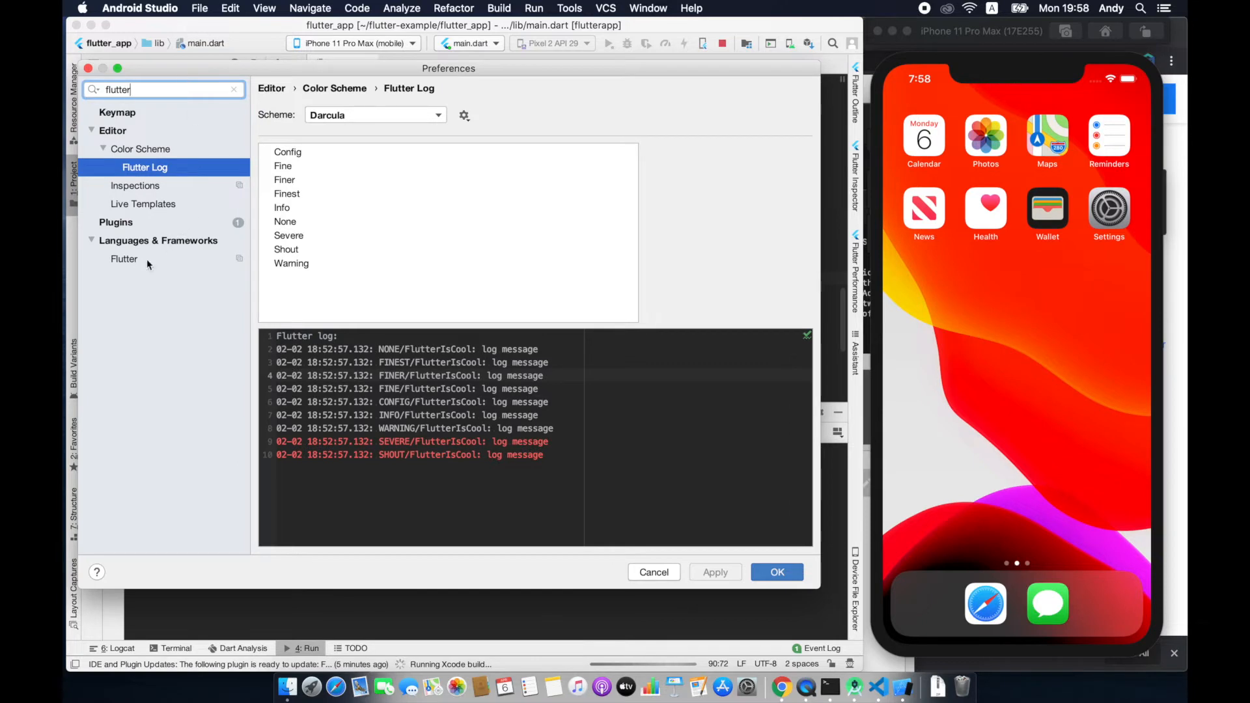
{"action": "left_click", "coordinate": [146, 259]}
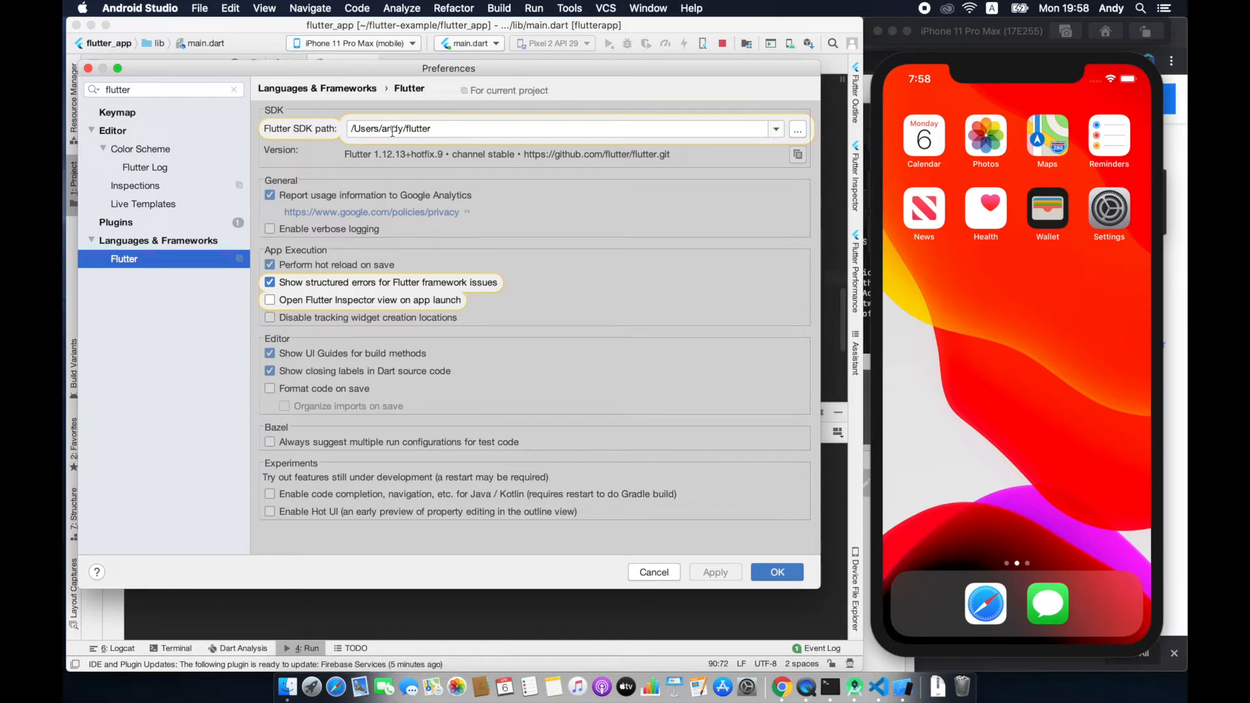
{"action": "left_click", "coordinate": [776, 129]}
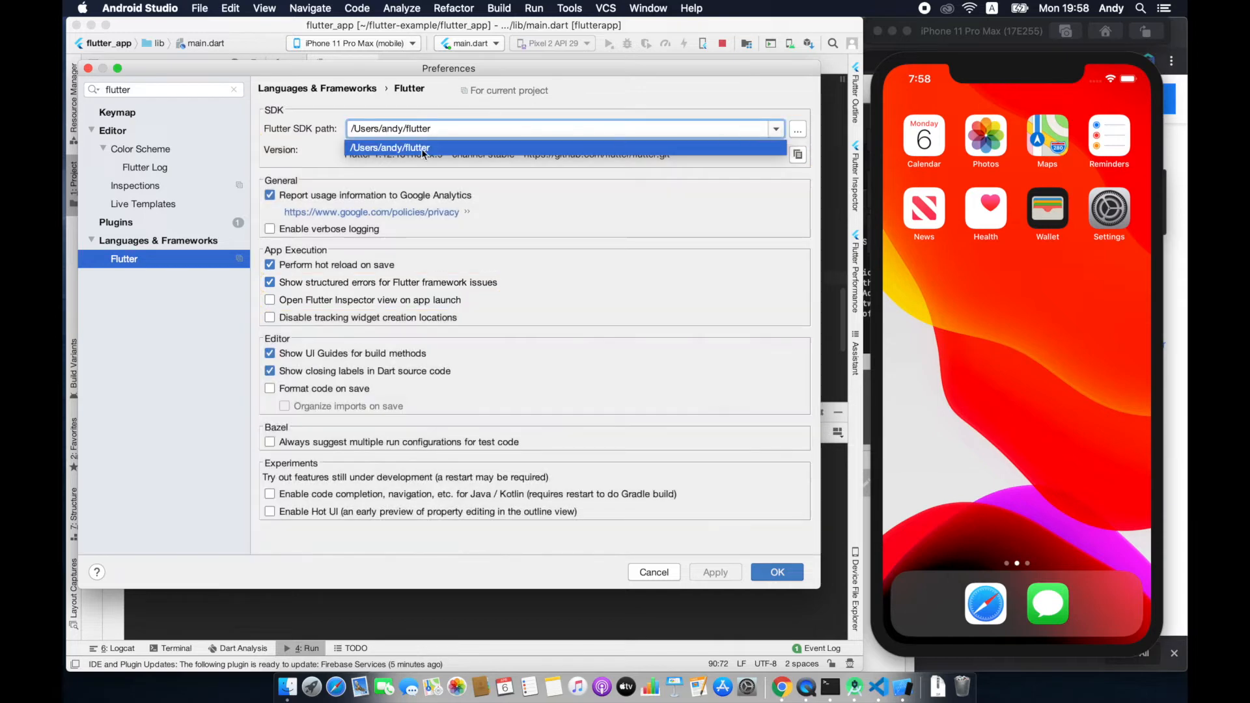
{"action": "left_click", "coordinate": [506, 159]}
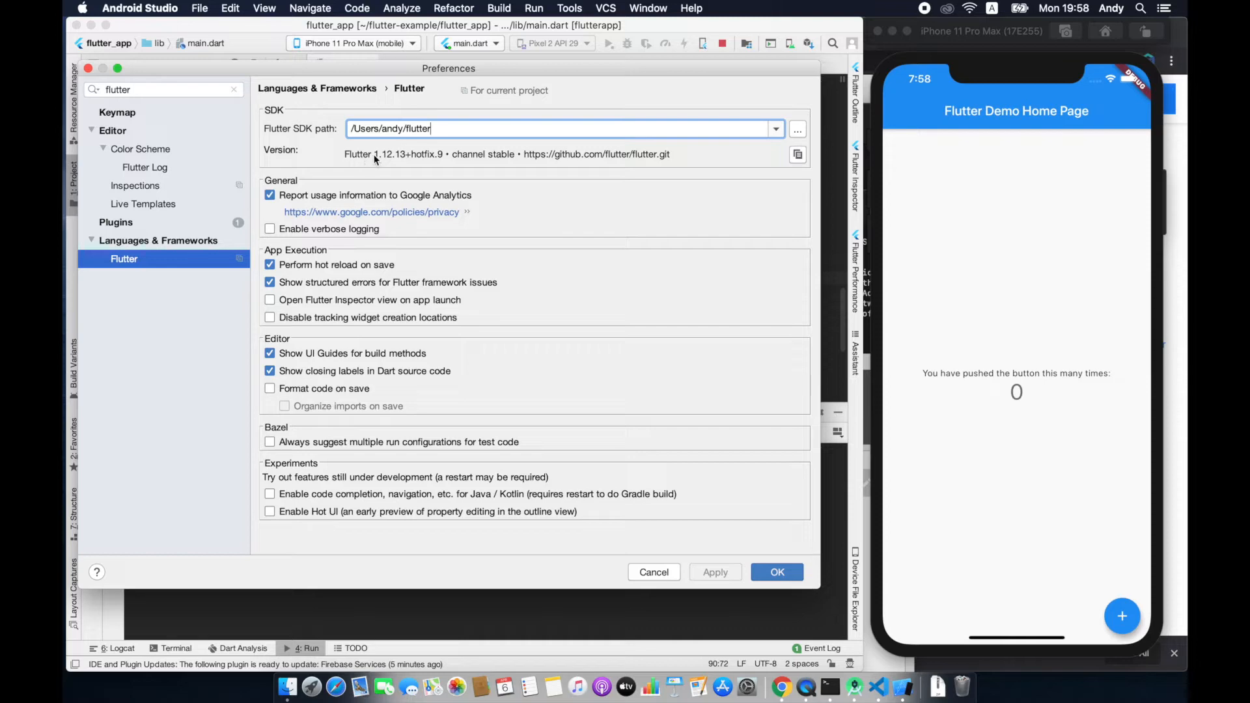
{"action": "left_click", "coordinate": [777, 575]}
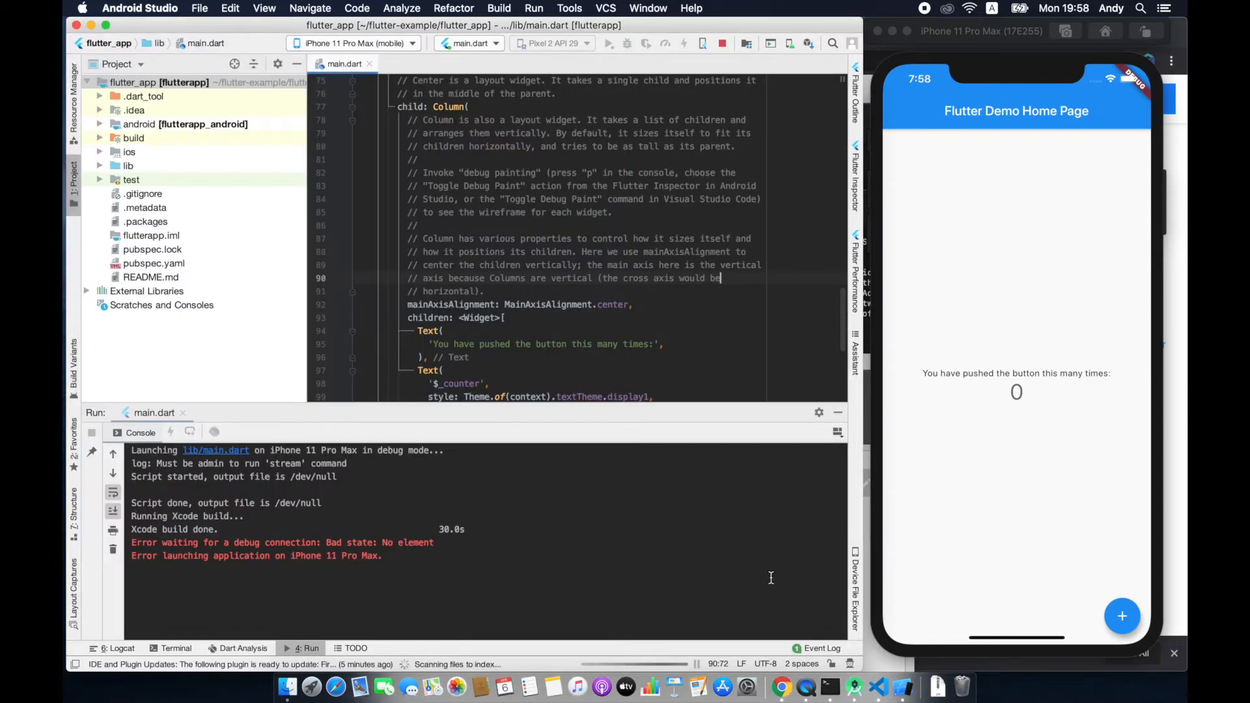
Test the Flutter demo app in the iPhone simulator by raising its counter to 6.
{"action": "left_click", "coordinate": [1065, 346]}
{"action": "left_click", "coordinate": [1123, 618]}
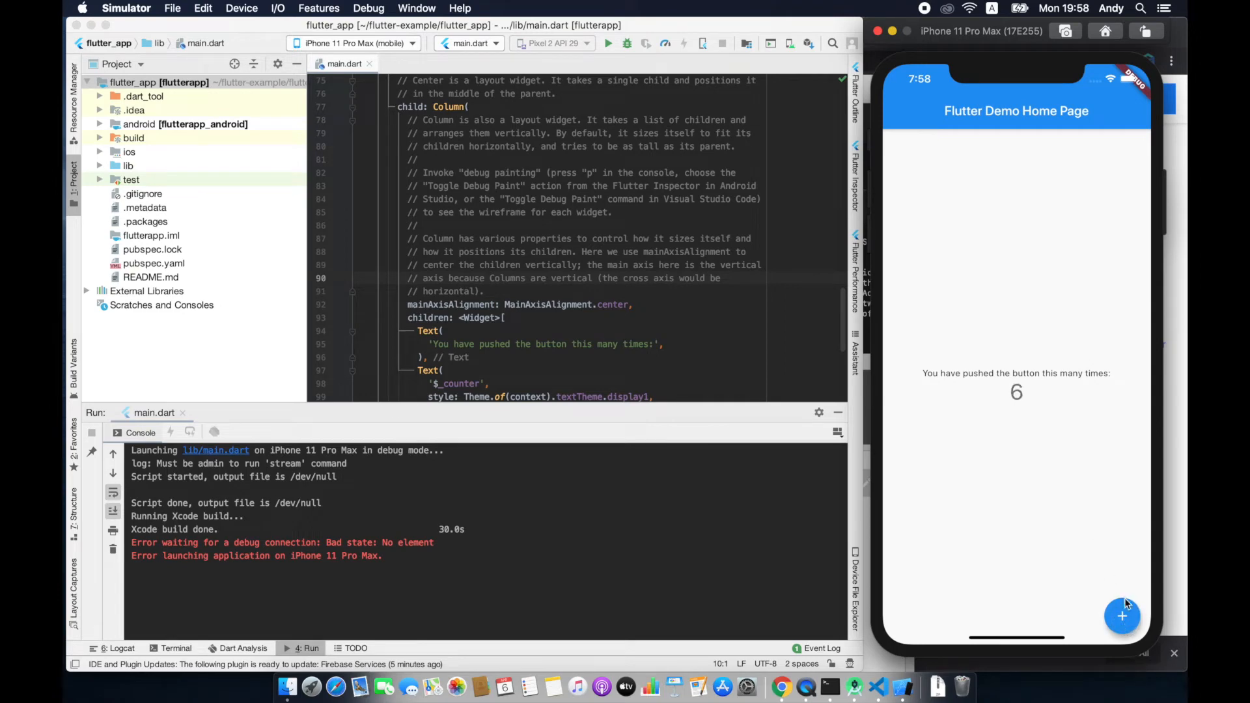
Start the Pixel 2 API 29 emulator from the Android Virtual Device Manager and return to the main.dart editor.
{"action": "left_click", "coordinate": [720, 93]}
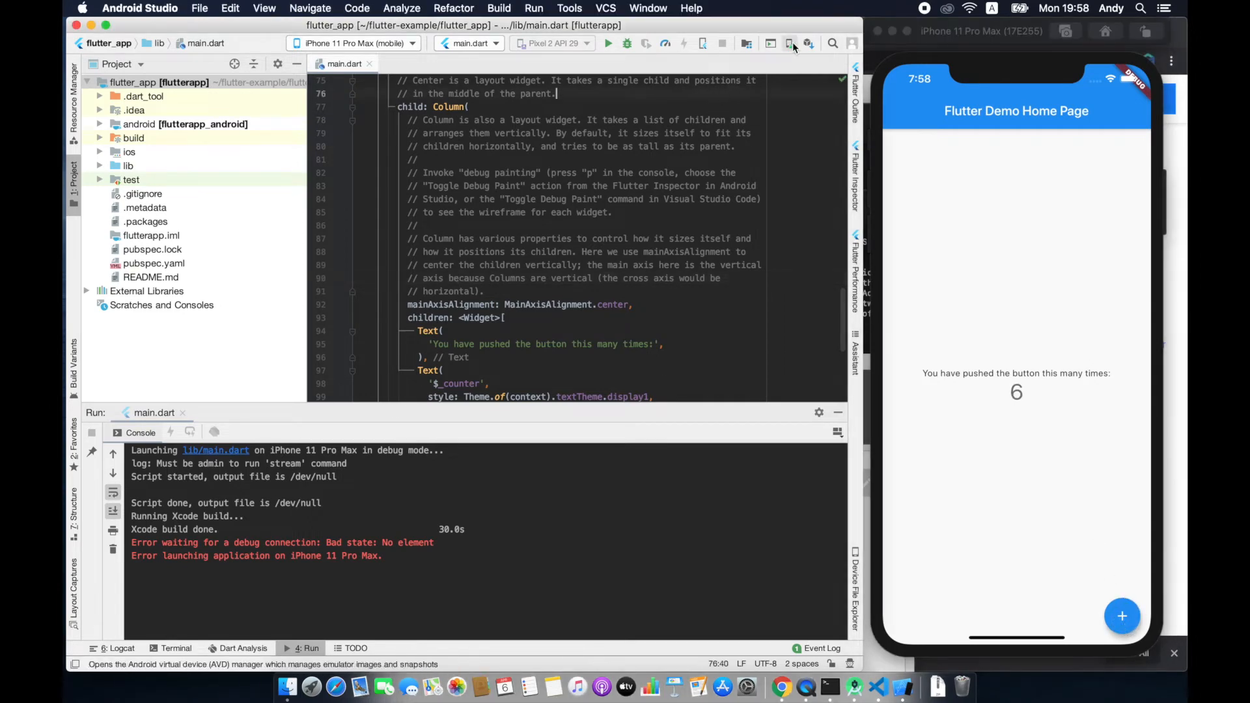
{"action": "left_click", "coordinate": [790, 43]}
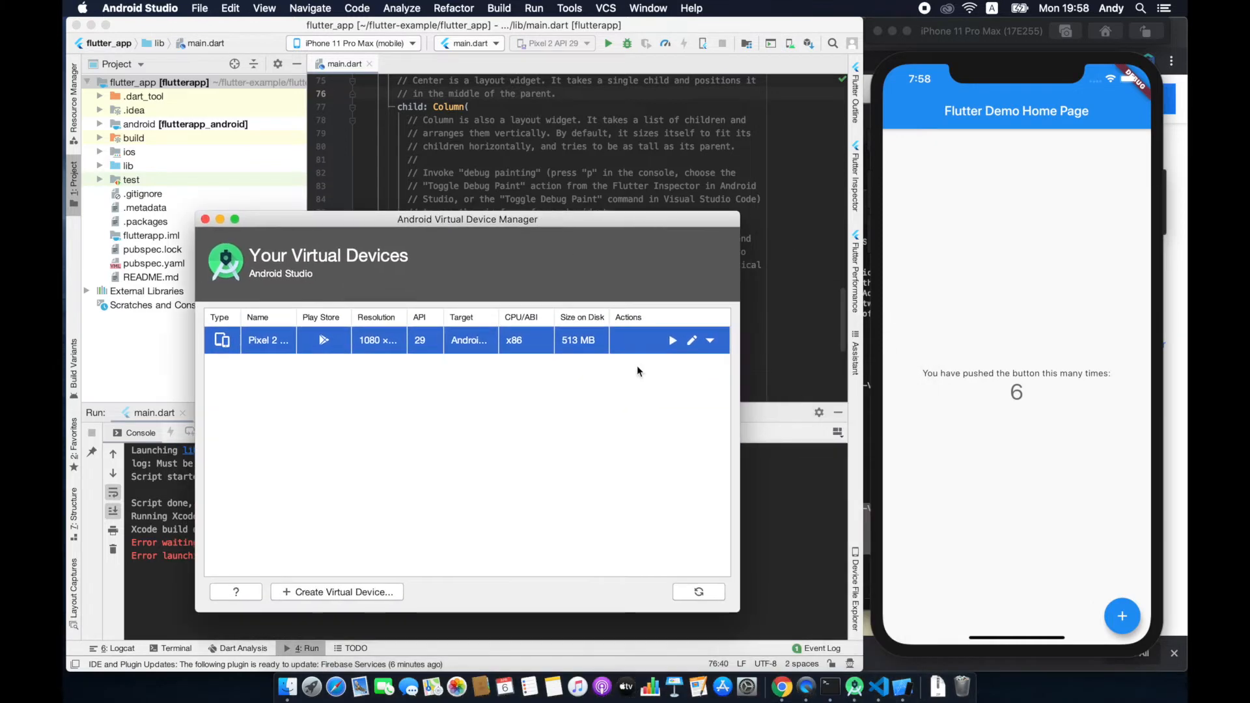
{"action": "left_click", "coordinate": [672, 342]}
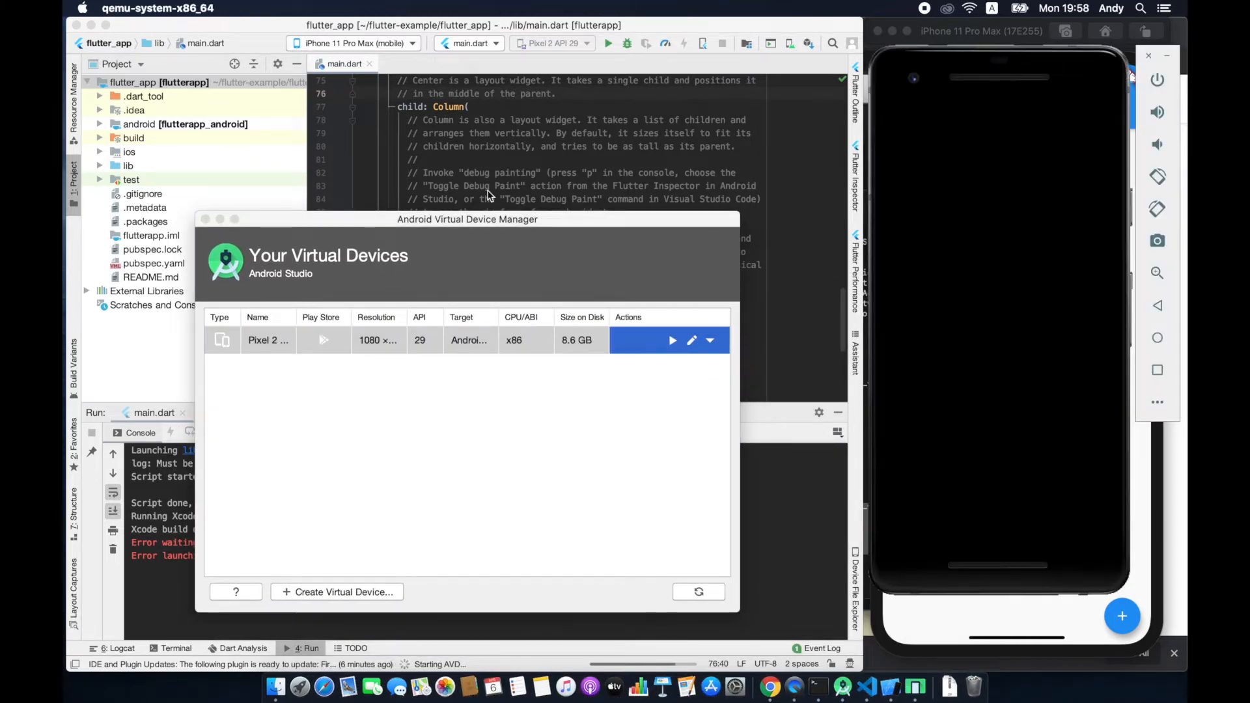
{"action": "left_click_drag", "start_coordinate": [491, 224], "coordinate": [508, 334]}
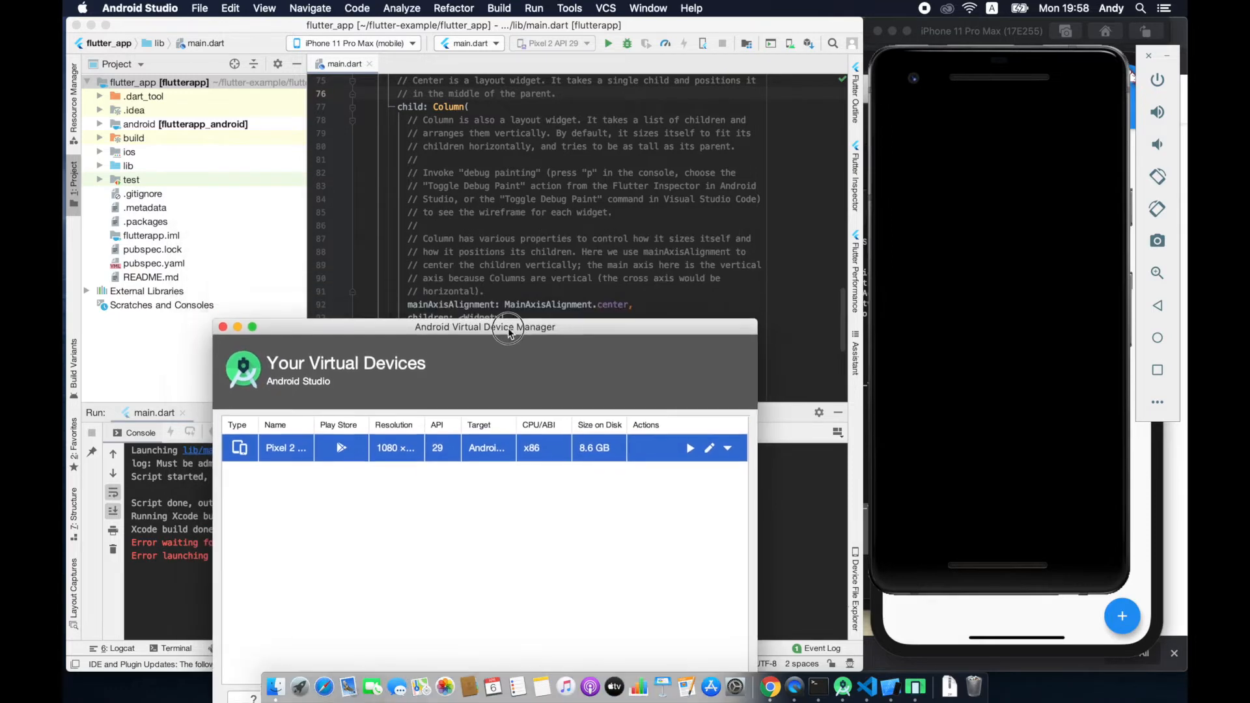
{"action": "left_click", "coordinate": [593, 239]}
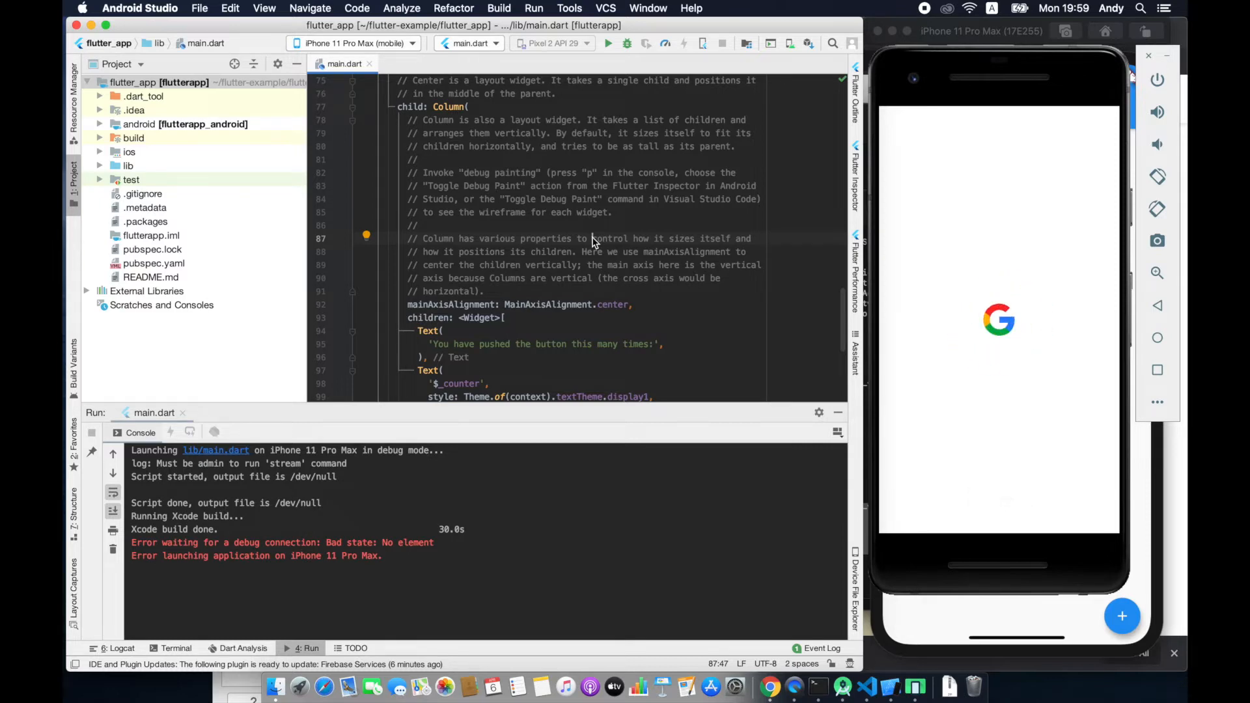
Check the Flutter device selection for the Android emulator and leave the target device as it is.
{"action": "left_click", "coordinate": [377, 43]}
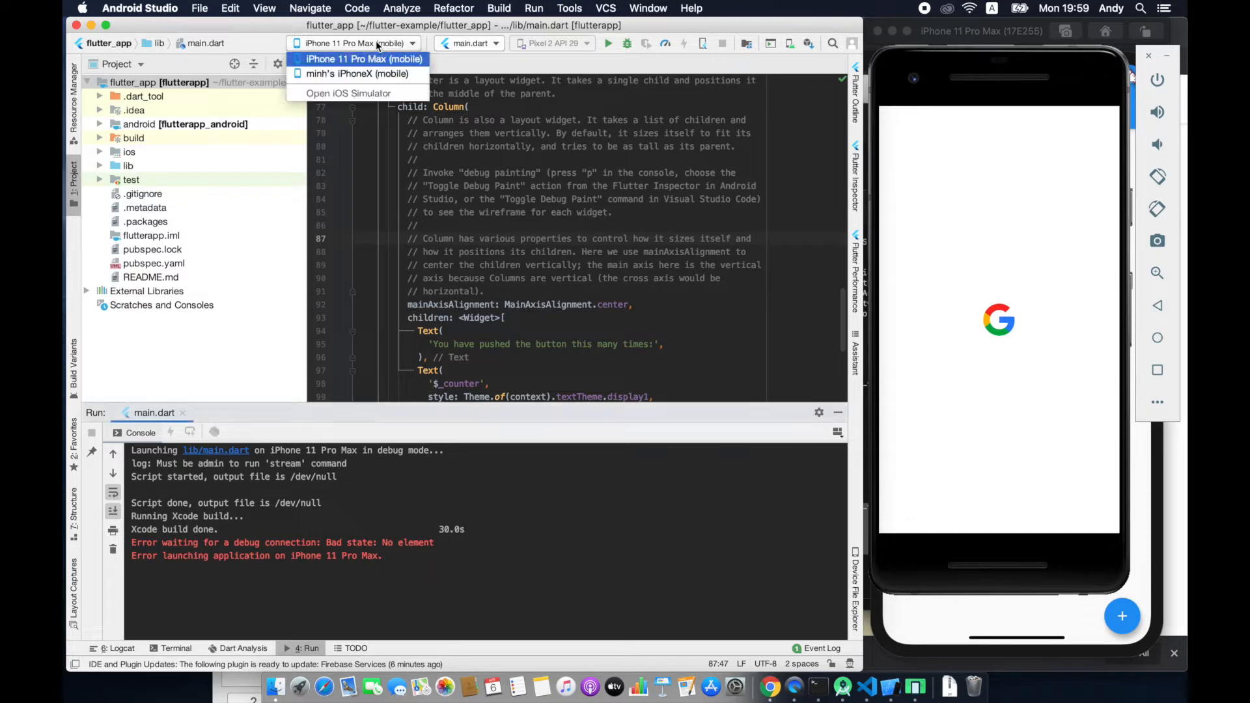
{"action": "left_click", "coordinate": [654, 265]}
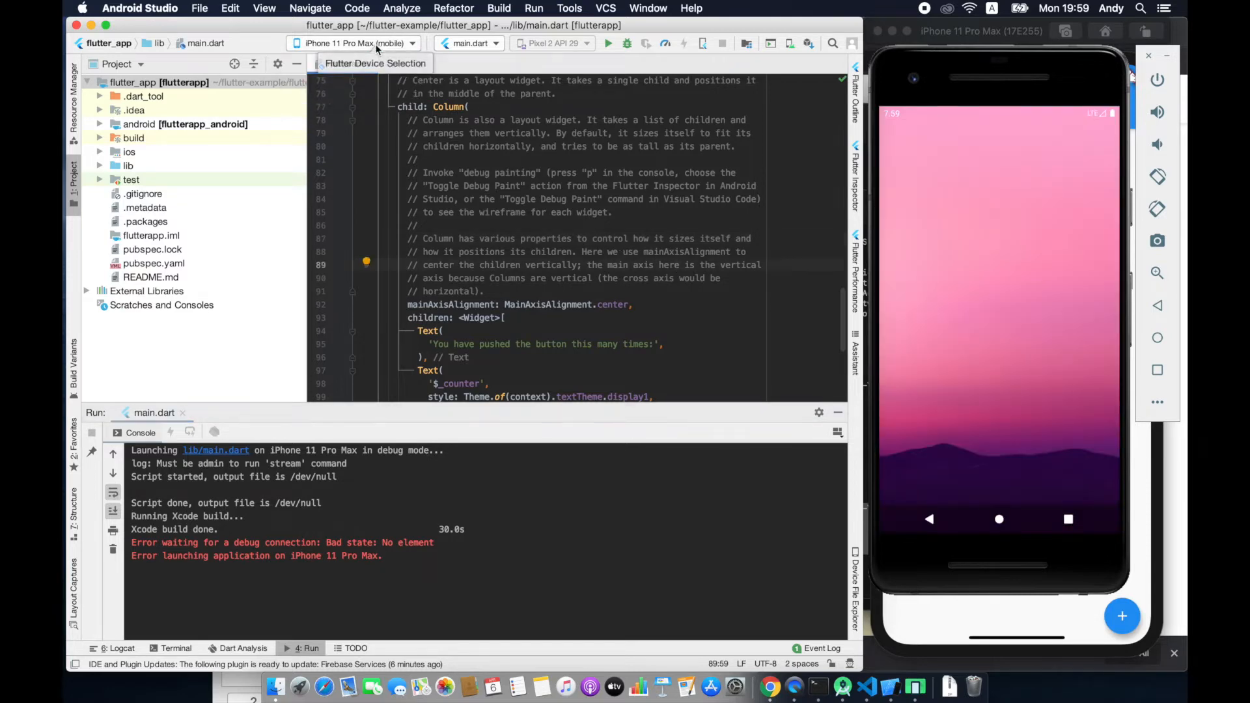
{"action": "left_click", "coordinate": [377, 48]}
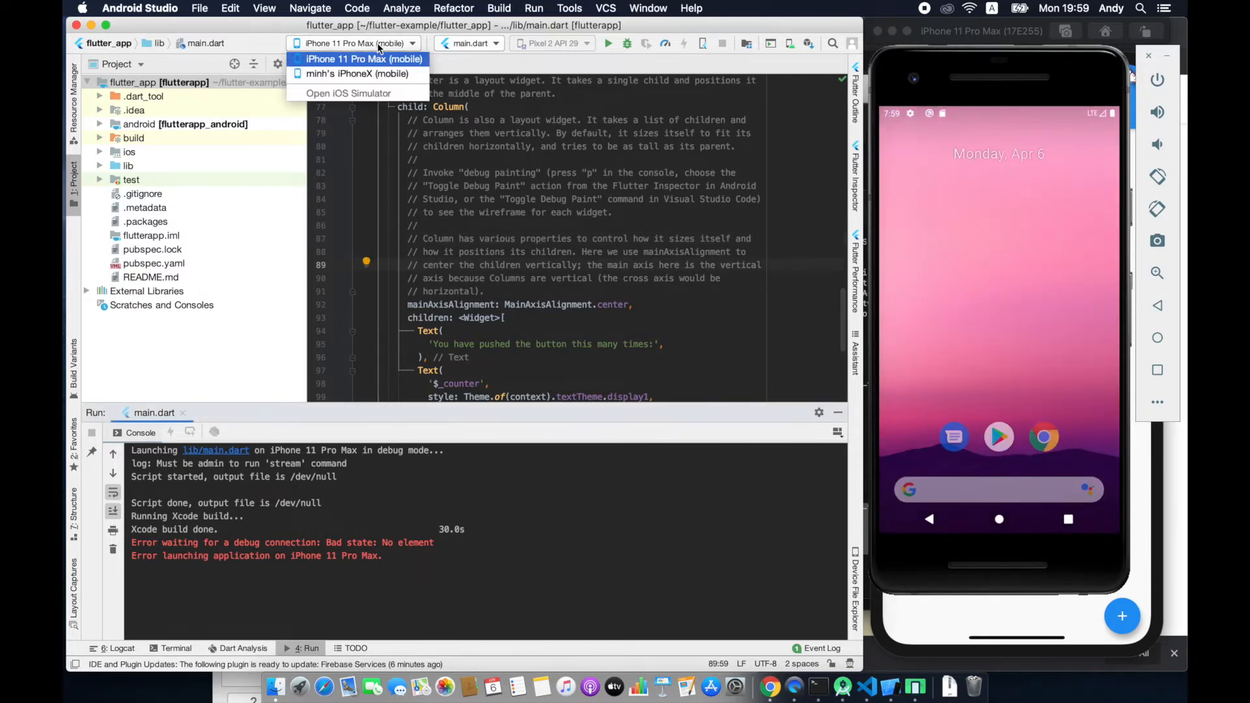
{"action": "left_click", "coordinate": [615, 229]}
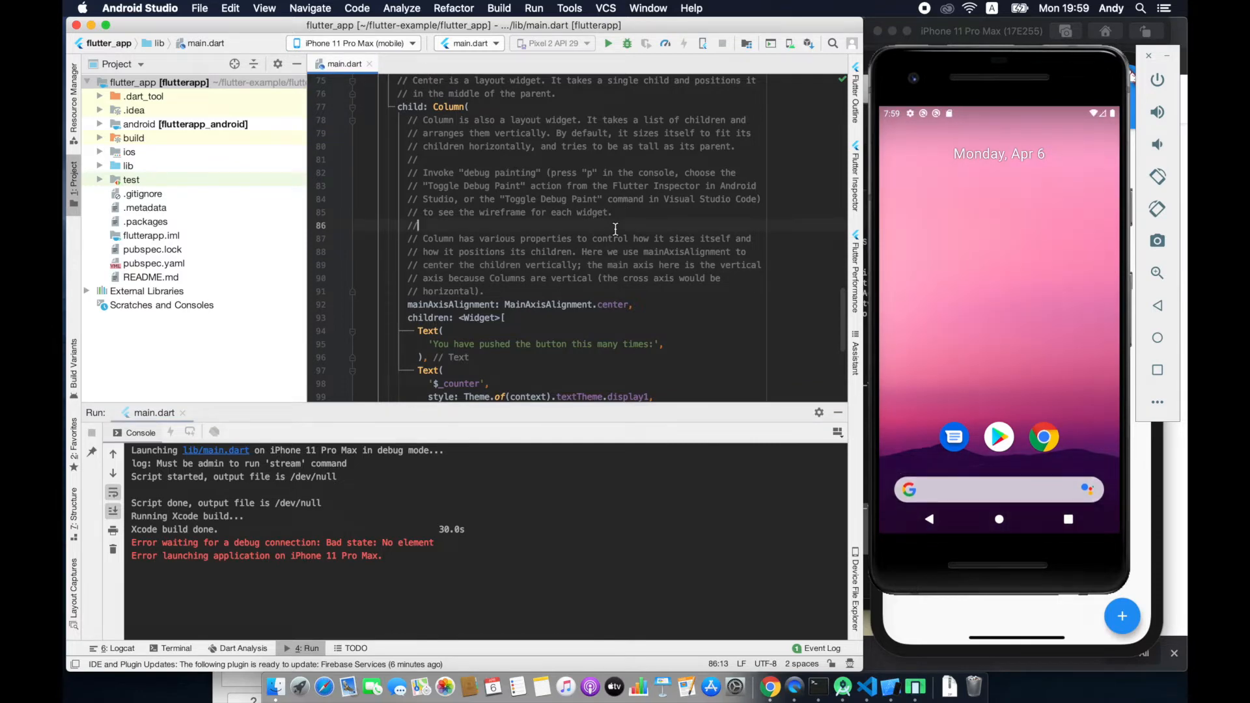
Close the iPhone 11 Pro Max simulator window and place the Android emulator beside the project window.
{"action": "left_click_drag", "start_coordinate": [1015, 51], "coordinate": [853, 181]}
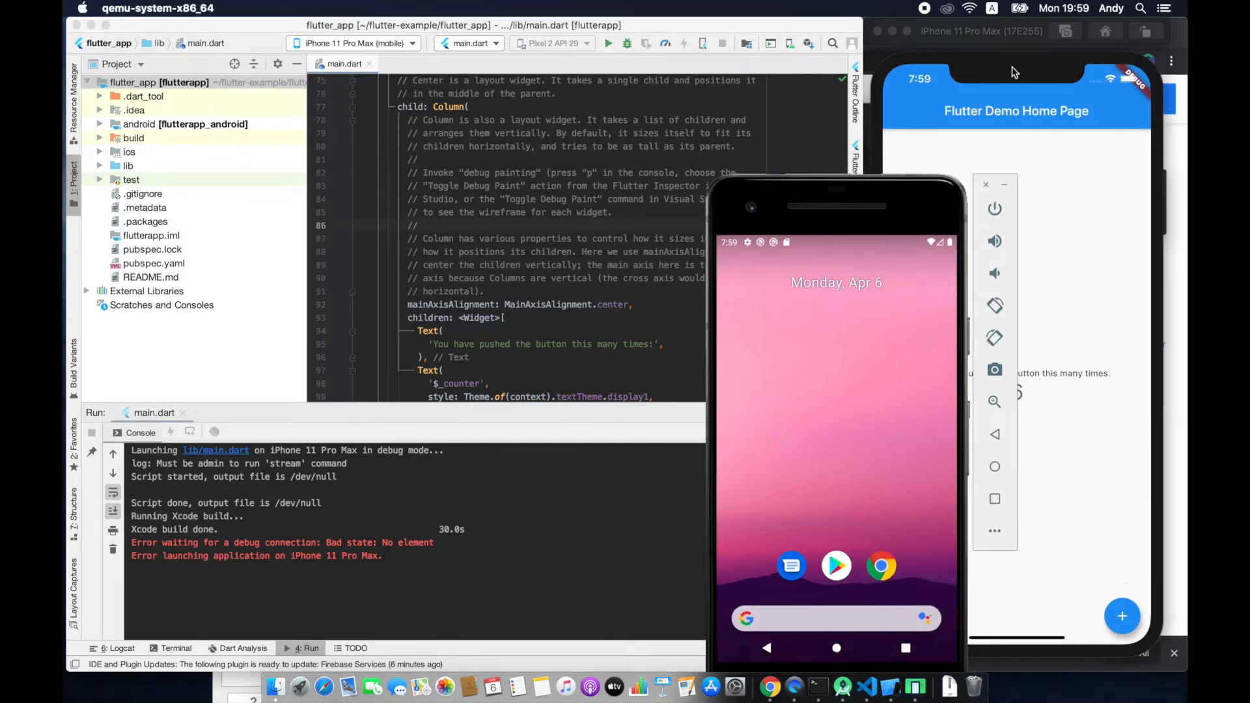
{"action": "left_click", "coordinate": [1025, 84]}
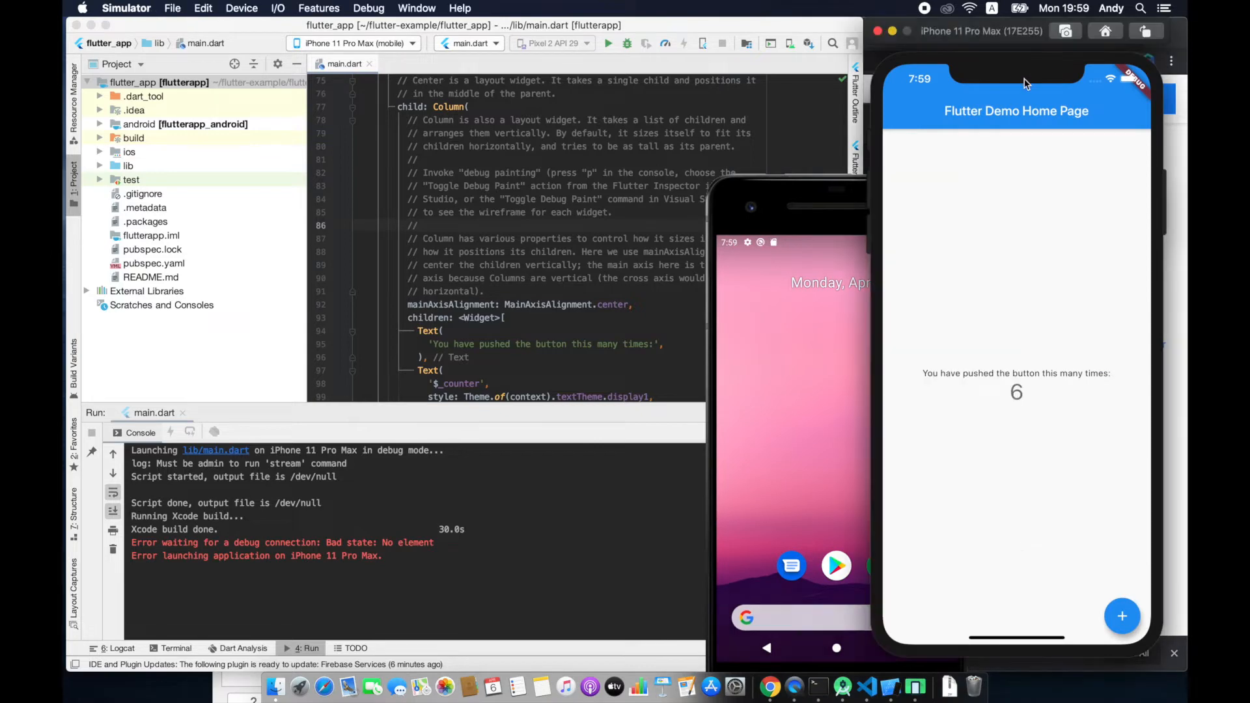
{"action": "left_click", "coordinate": [877, 31]}
{"action": "left_click_drag", "start_coordinate": [851, 195], "coordinate": [1013, 45]}
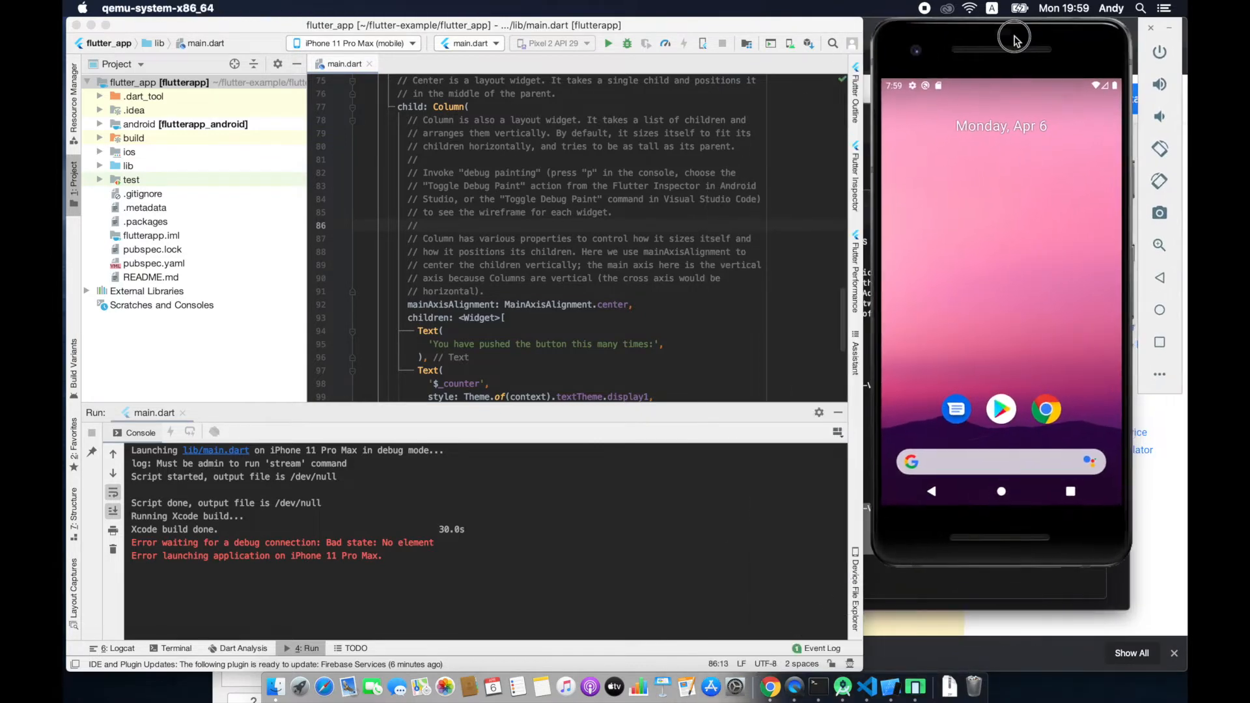
Look through the Flutter target devices again for the running Android emulator without choosing one.
{"action": "left_click", "coordinate": [518, 281]}
{"action": "left_click", "coordinate": [364, 42]}
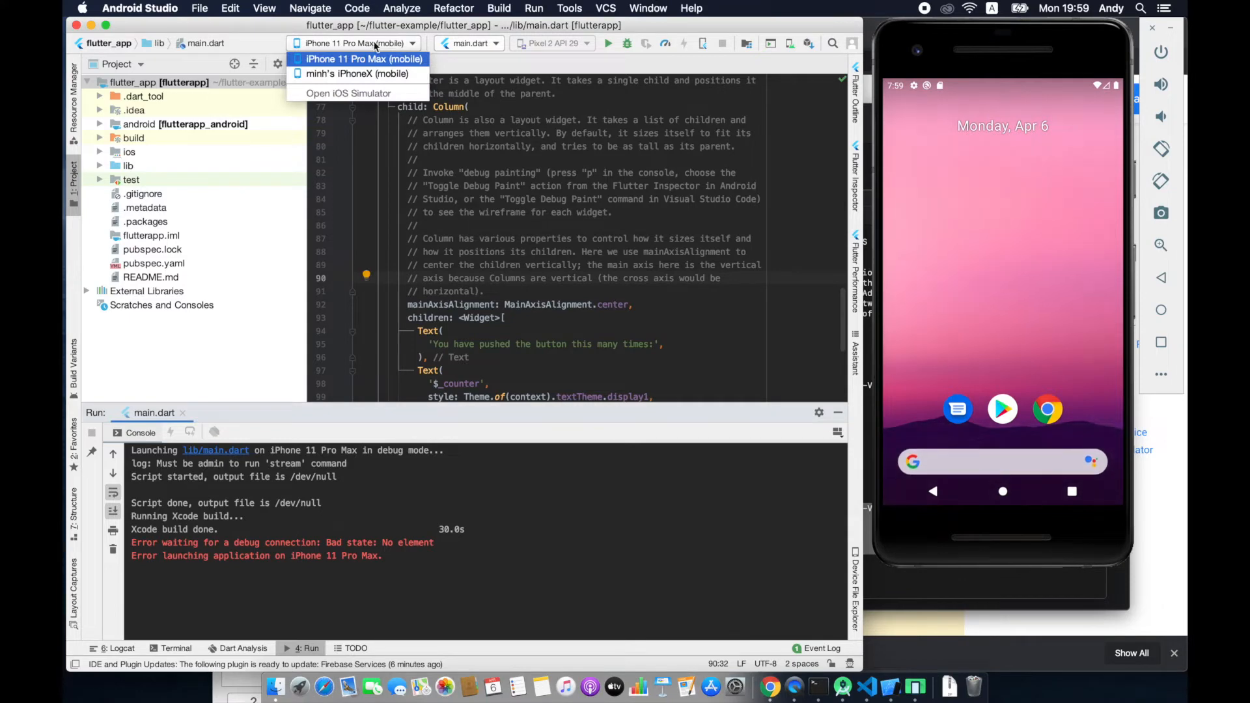
{"action": "left_click", "coordinate": [472, 176]}
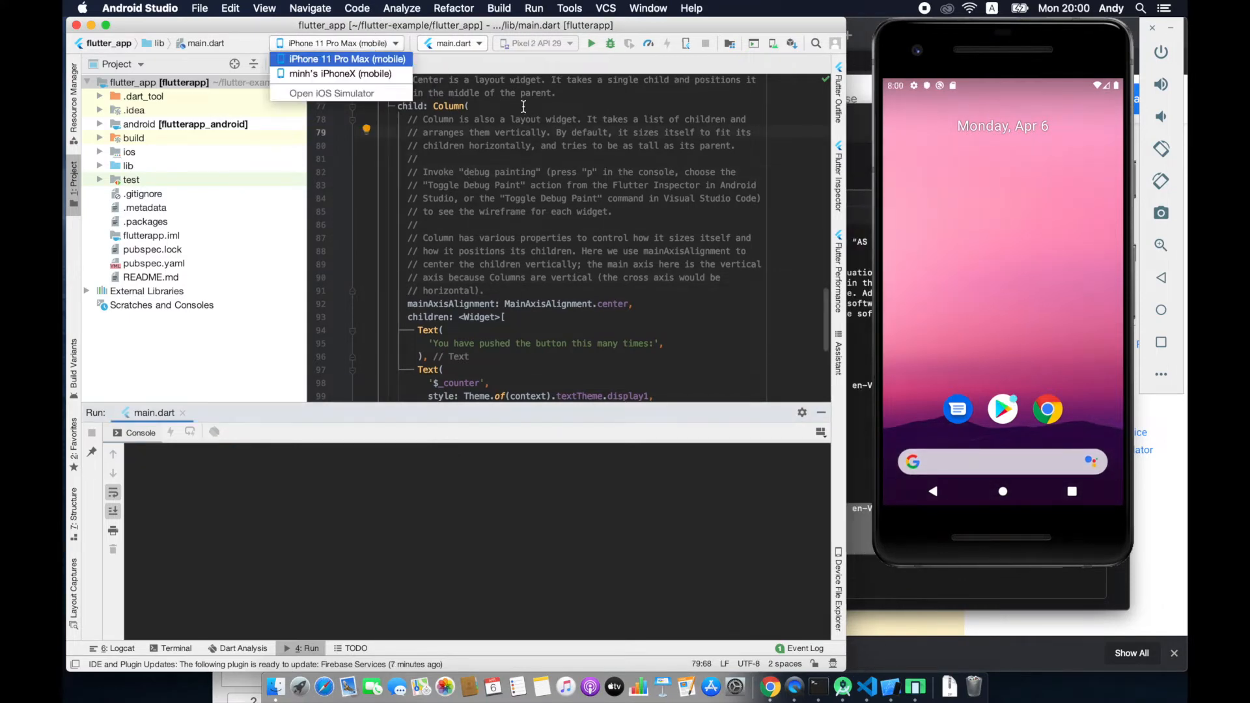
{"action": "left_click", "coordinate": [550, 182]}
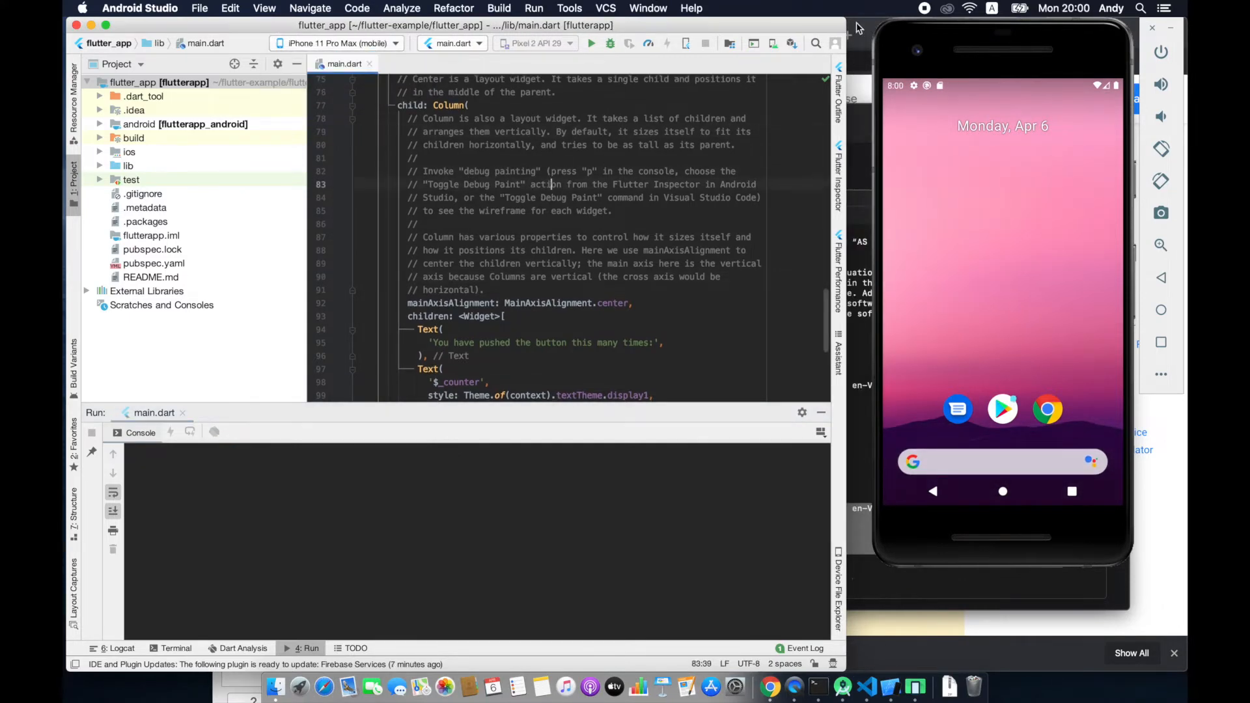
Try to attach the debugger to the Flutter app for main.dart and stop the debug session.
{"action": "left_click_drag", "start_coordinate": [808, 25], "coordinate": [840, 25]}
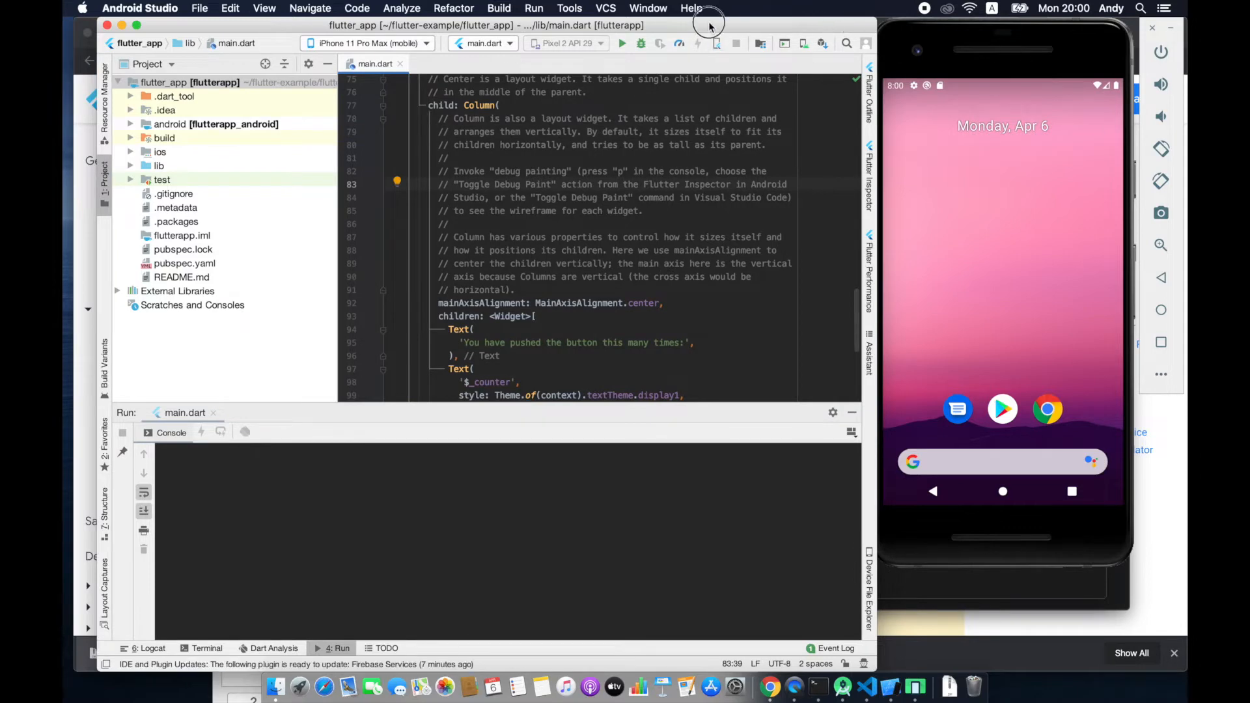
{"action": "left_click_drag", "start_coordinate": [706, 25], "coordinate": [690, 24]}
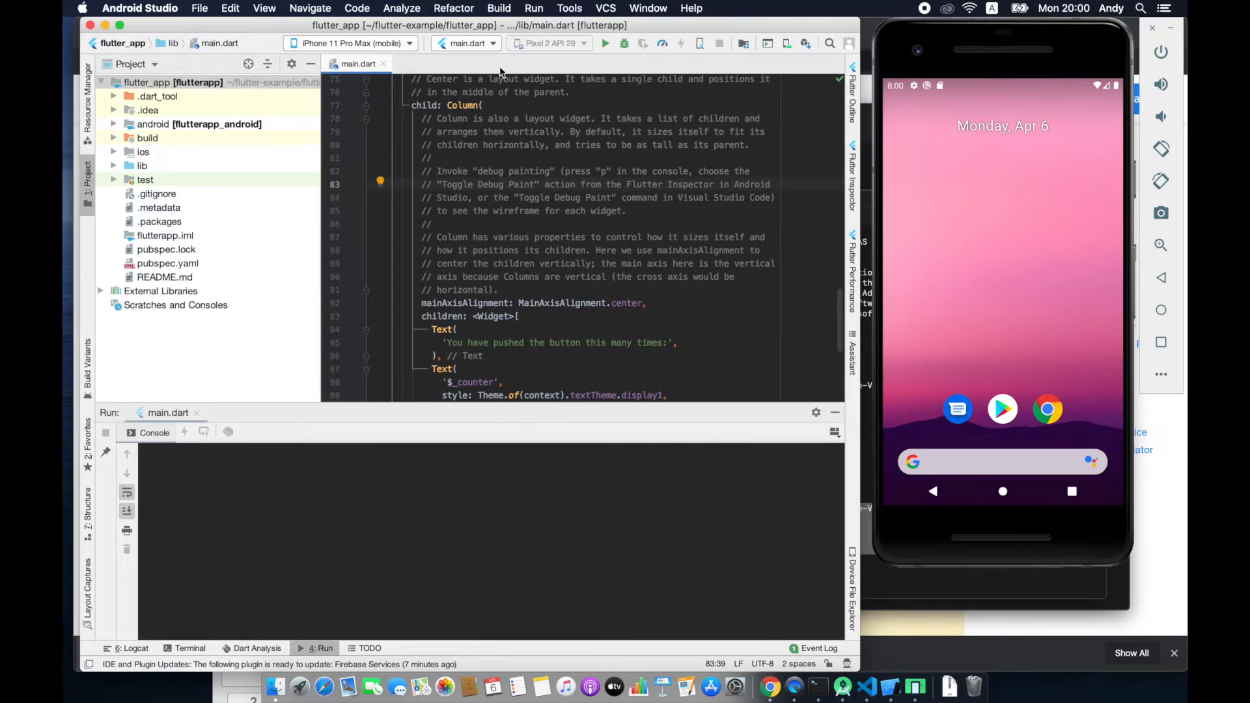
{"action": "left_click", "coordinate": [604, 145]}
{"action": "left_click", "coordinate": [596, 198]}
{"action": "left_click", "coordinate": [591, 170]}
{"action": "left_click", "coordinate": [700, 44]}
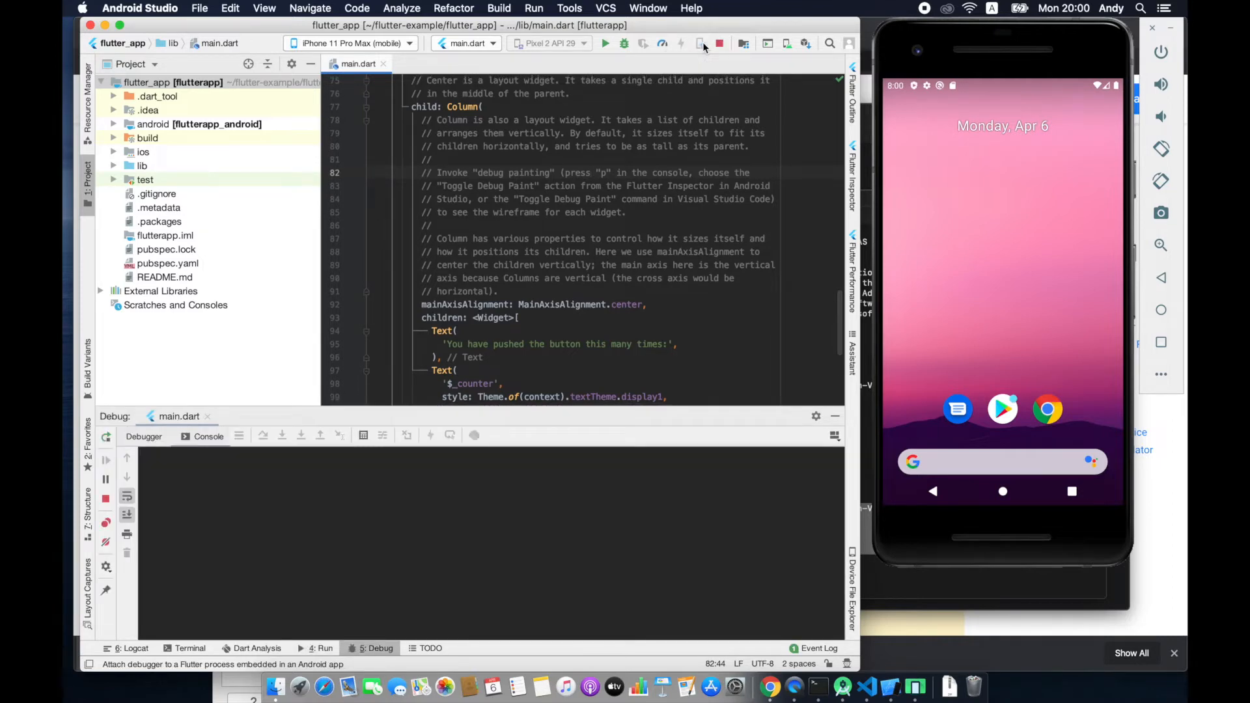
{"action": "left_click", "coordinate": [718, 44]}
{"action": "left_click", "coordinate": [730, 135]}
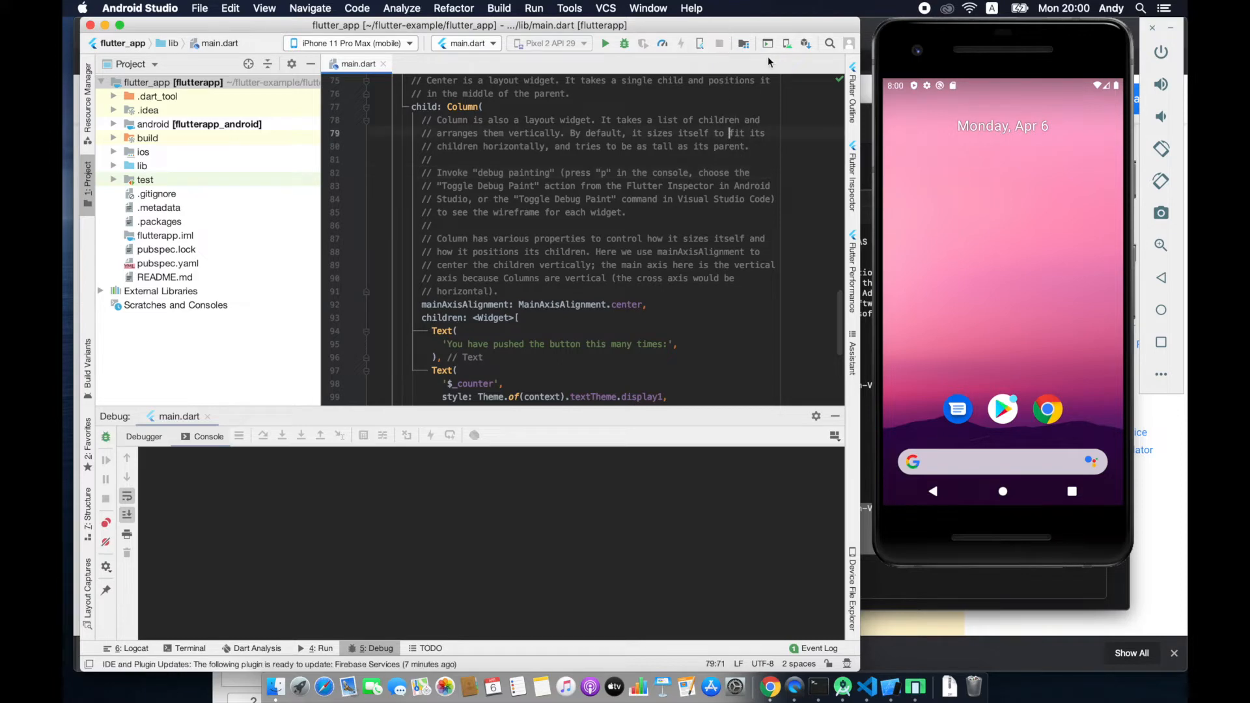
Shift the project window over the emulator and close the main.dart file.
{"action": "left_click", "coordinate": [697, 80]}
{"action": "left_click", "coordinate": [732, 30]}
{"action": "left_click_drag", "start_coordinate": [732, 30], "coordinate": [806, 34]}
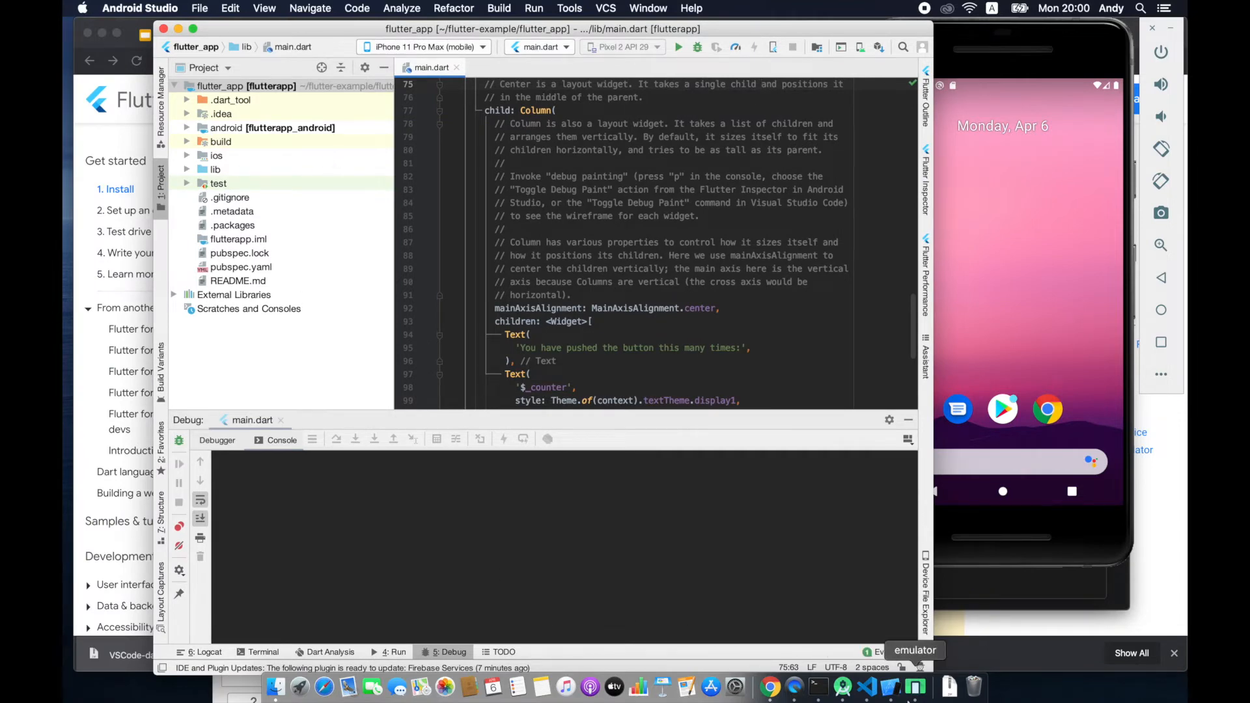
{"action": "key", "text": "super+w"}
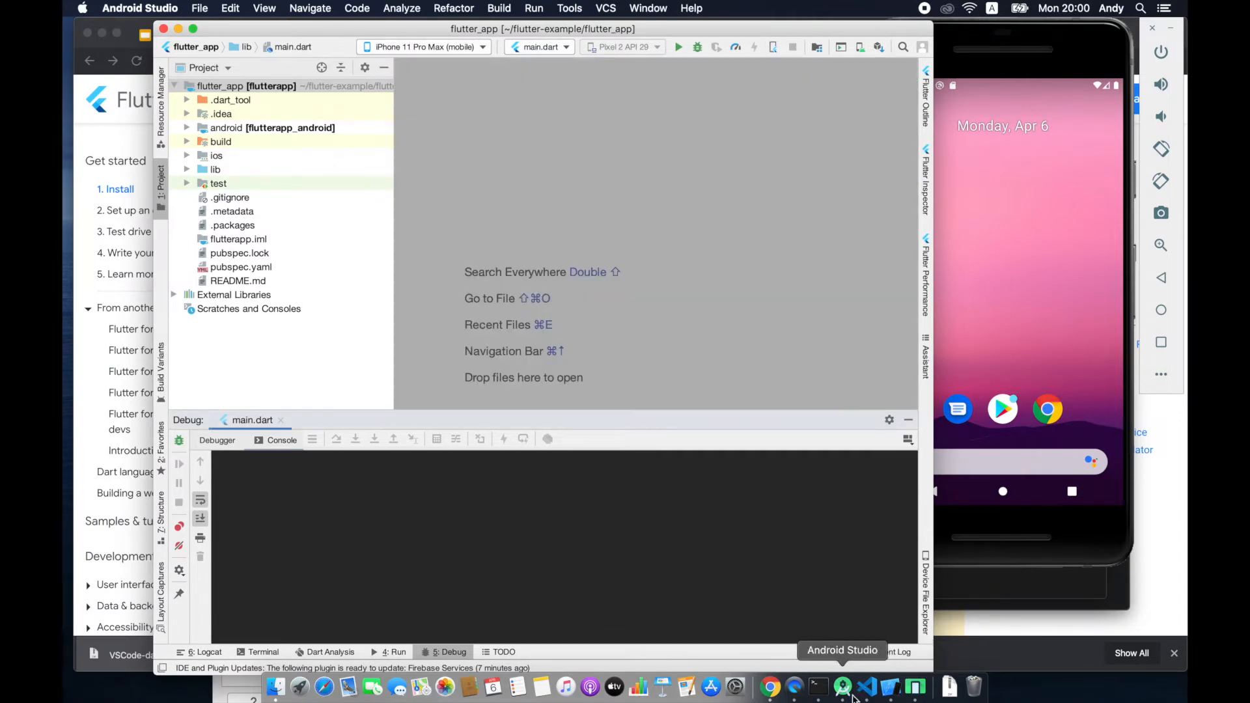
Invalidate the IDE caches with a restart, and dismiss the tip of the day once the project reloads.
{"action": "left_click", "coordinate": [195, 7]}
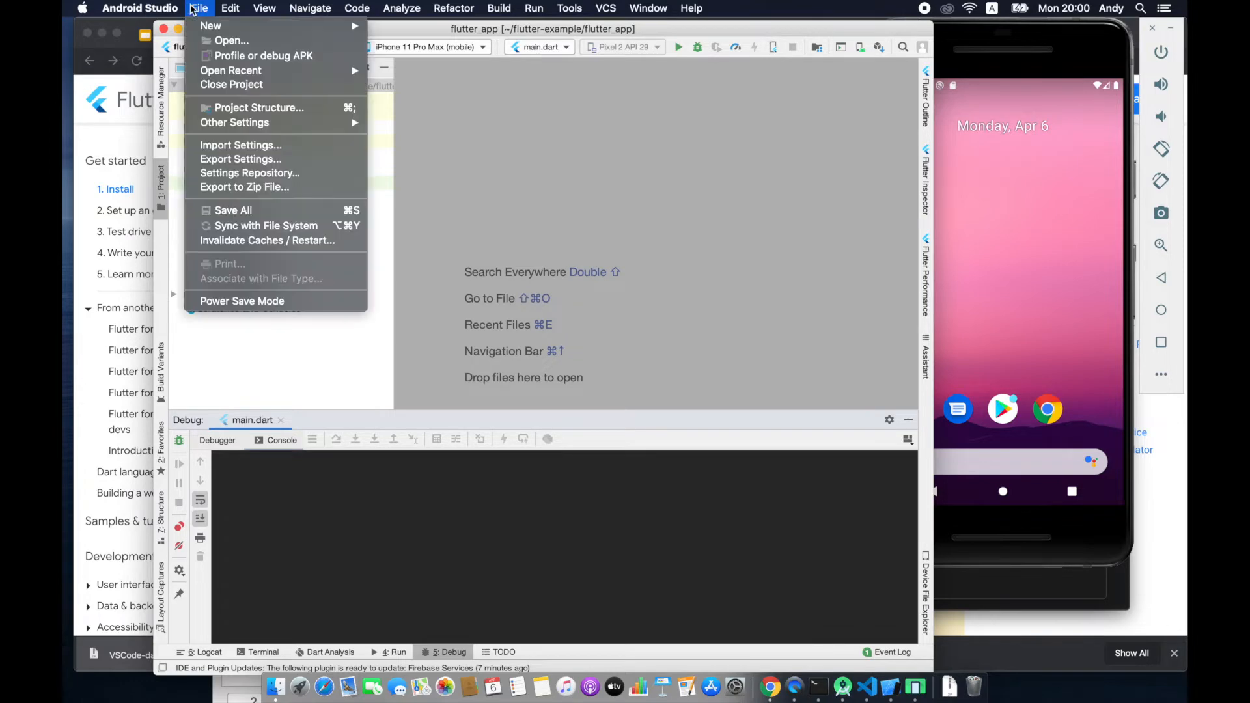
{"action": "mouse_move", "coordinate": [197, 28]}
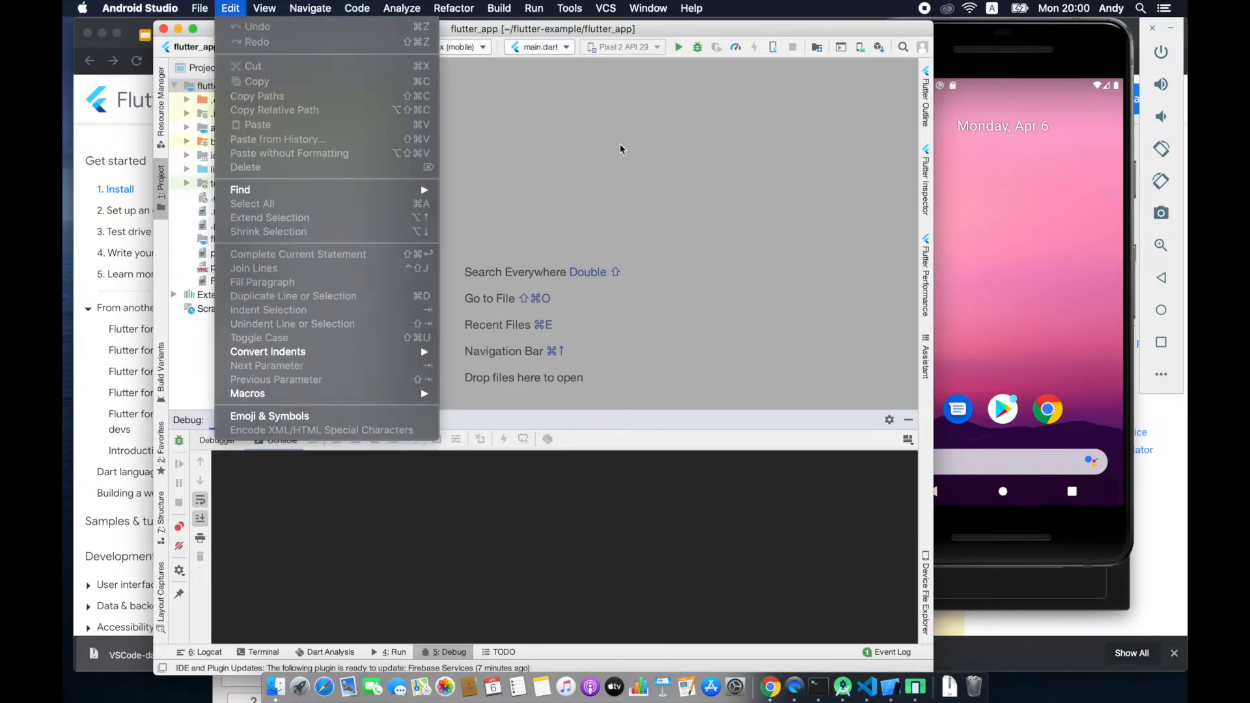
{"action": "left_click", "coordinate": [505, 111]}
{"action": "left_click", "coordinate": [197, 8]}
{"action": "mouse_move", "coordinate": [145, 8]}
{"action": "mouse_move", "coordinate": [195, 6]}
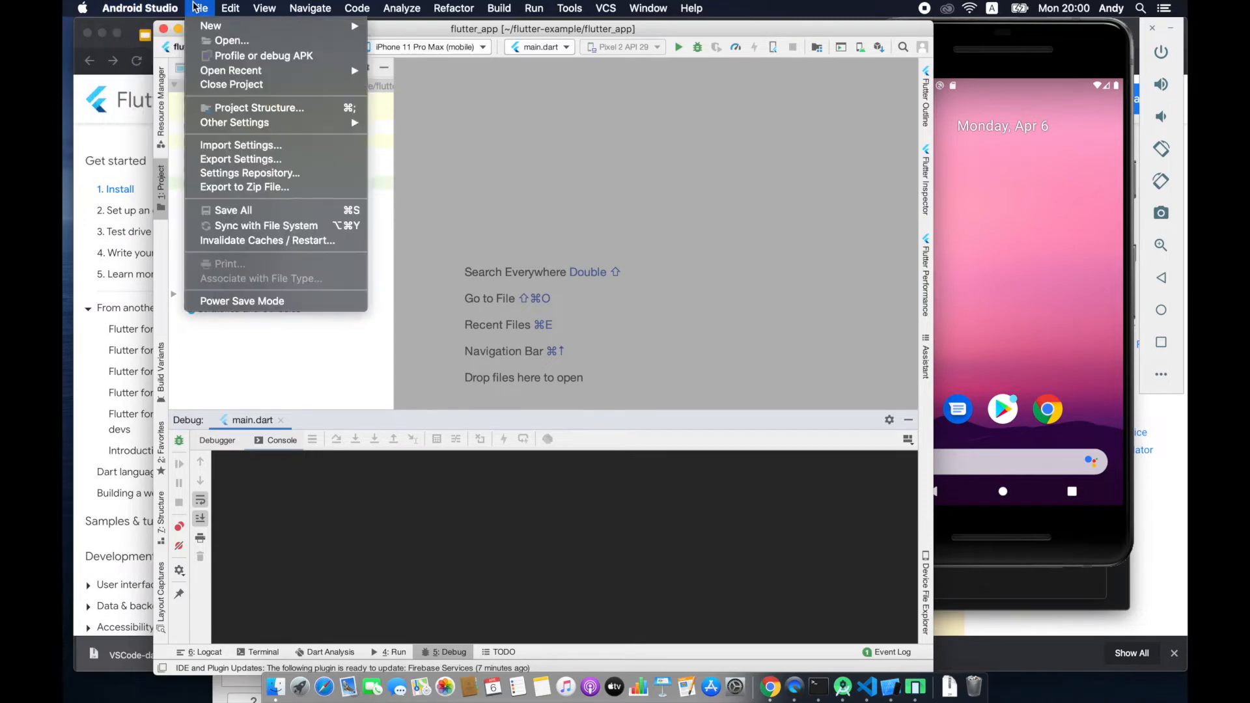
{"action": "left_click", "coordinate": [289, 246]}
{"action": "left_click", "coordinate": [696, 138]}
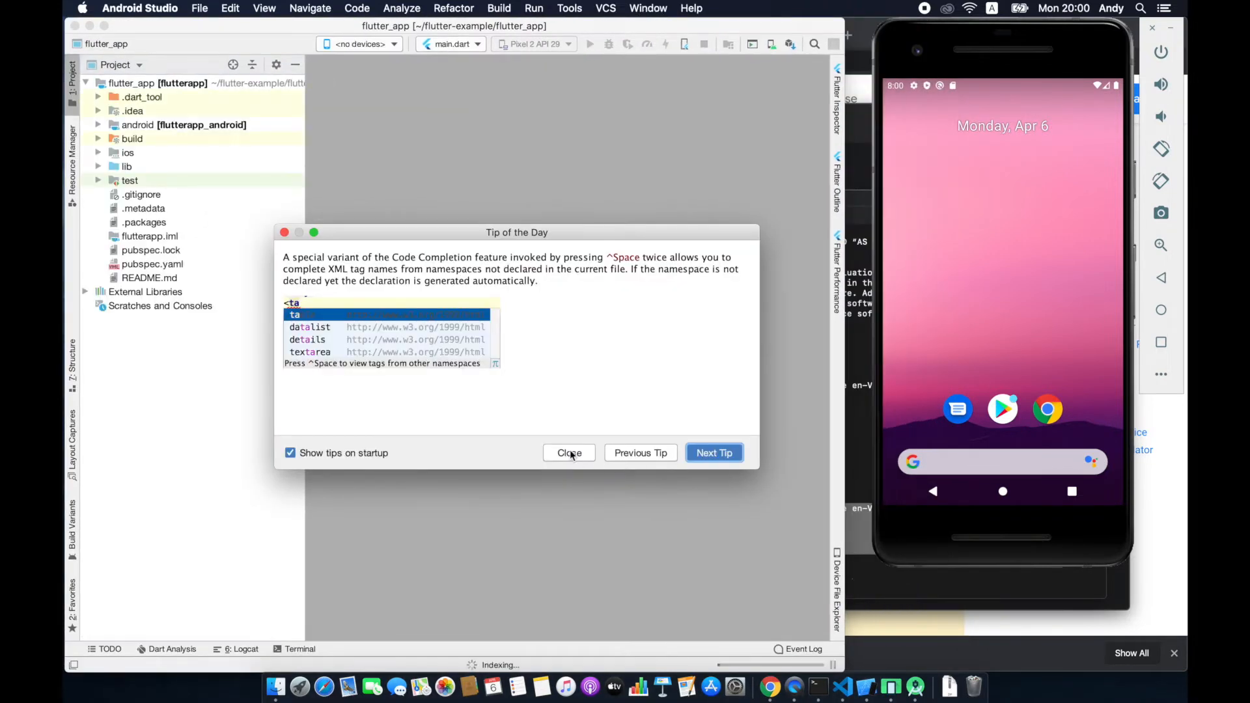
{"action": "left_click", "coordinate": [569, 451]}
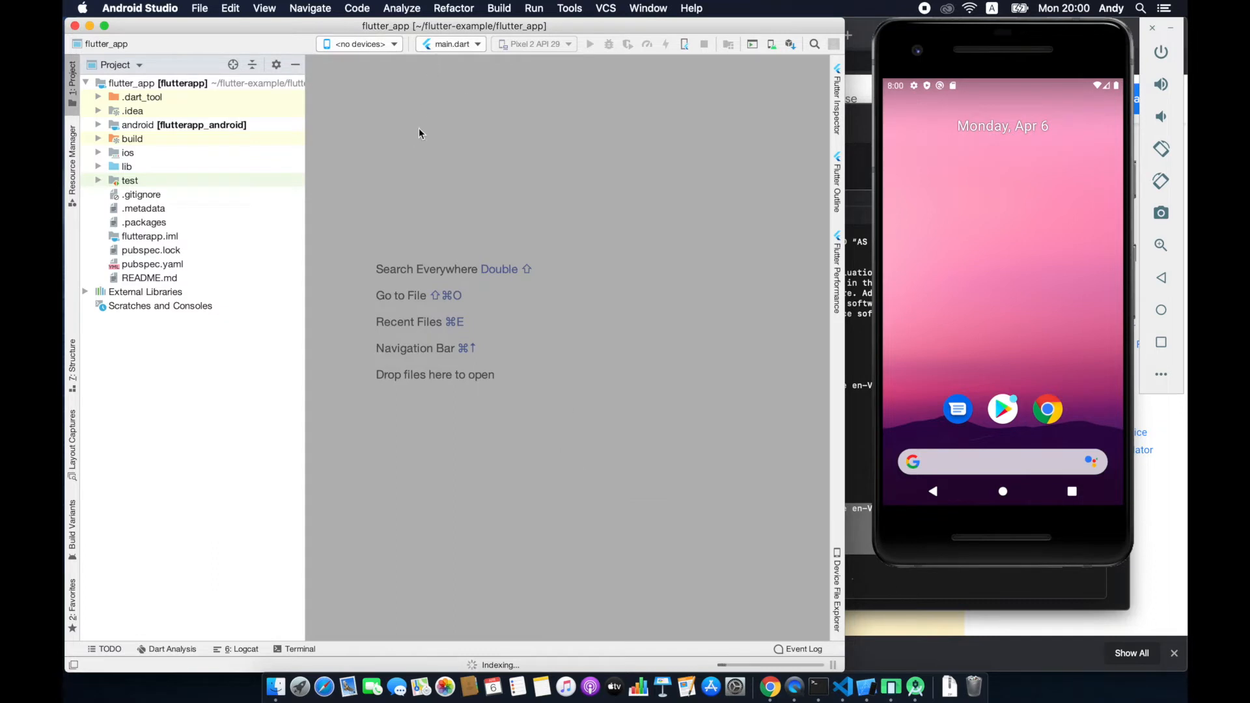
Check which target devices are offered for the project and shut down the running Android emulator.
{"action": "left_click", "coordinate": [369, 43]}
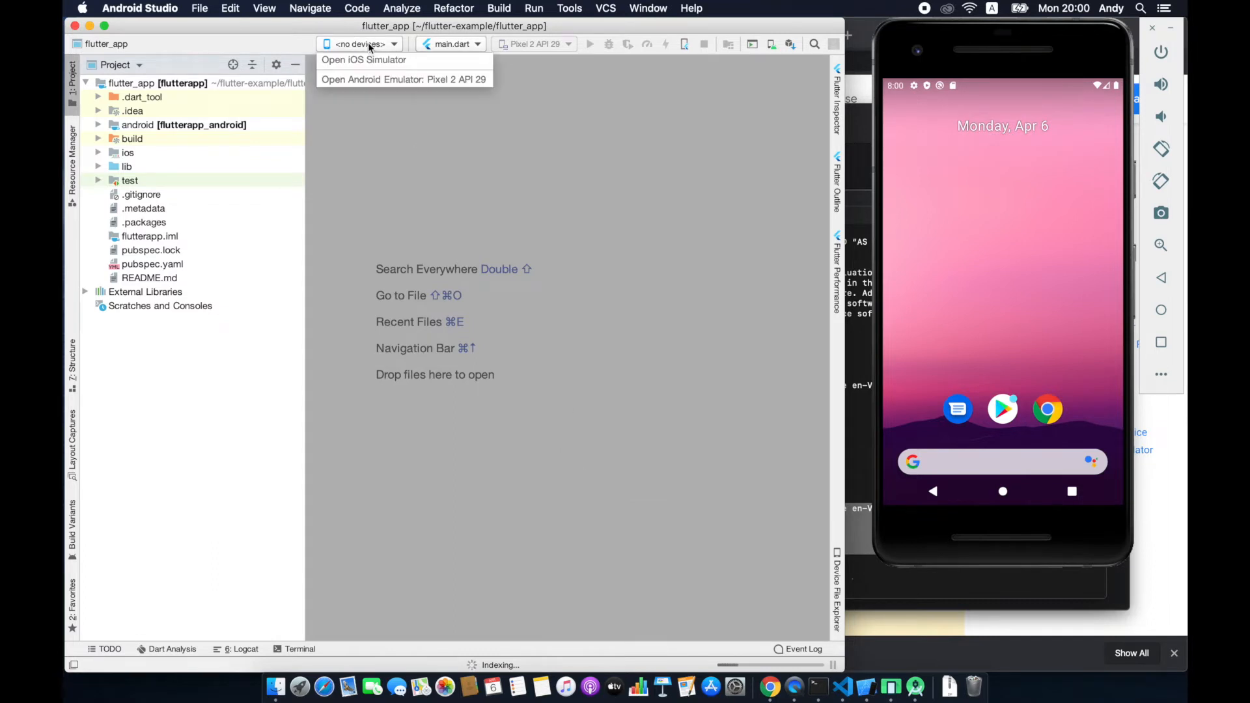
{"action": "left_click", "coordinate": [465, 165]}
{"action": "left_click", "coordinate": [1067, 47]}
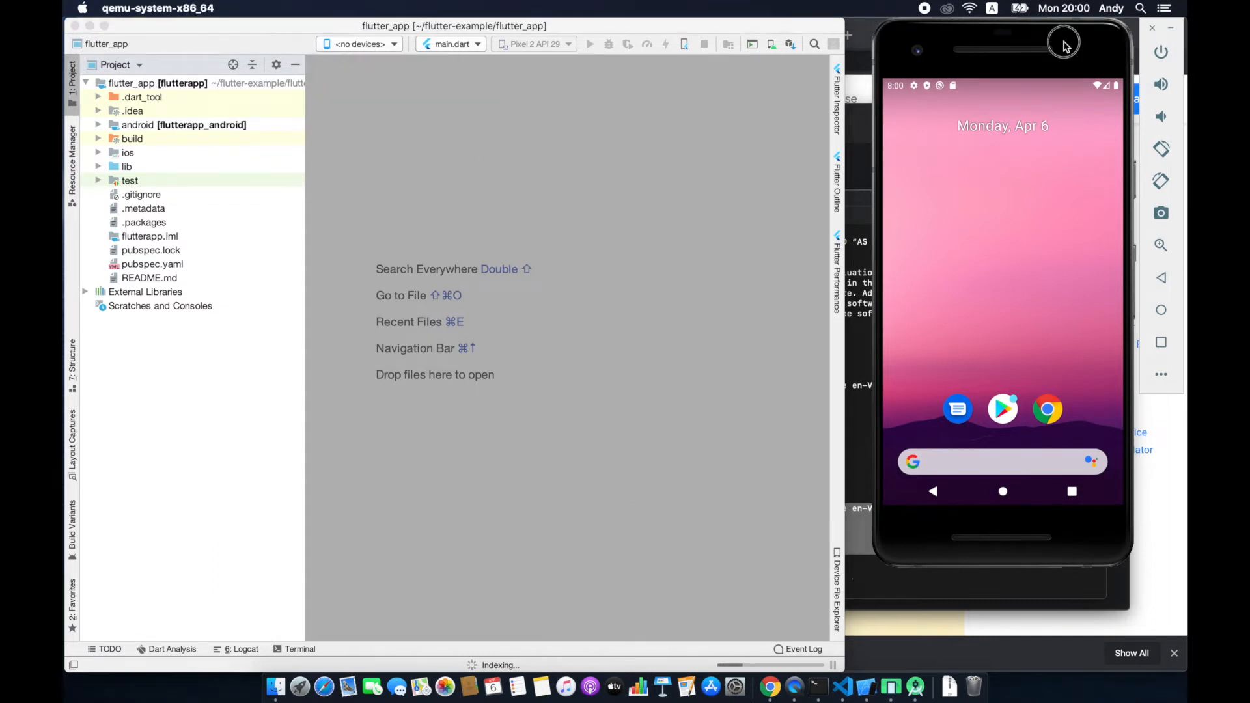
{"action": "left_click", "coordinate": [1159, 29]}
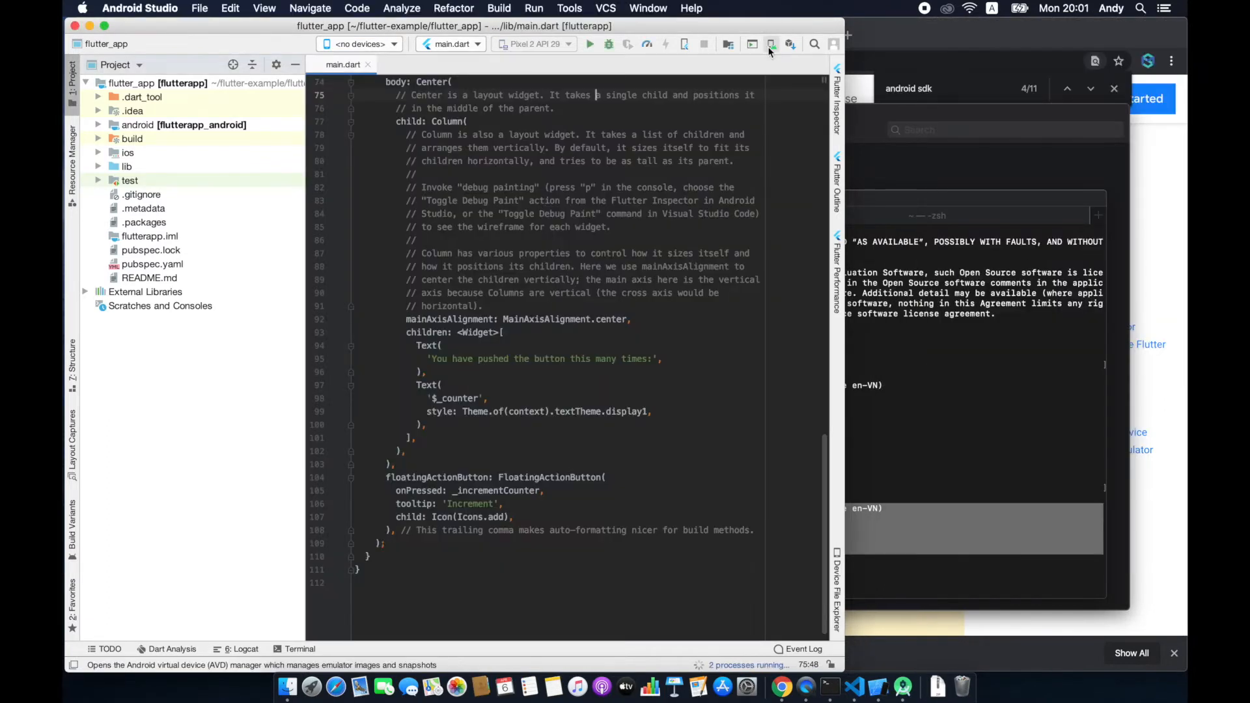
Launch the Pixel 2 API 29 virtual device from the AVD Manager.
{"action": "left_click", "coordinate": [770, 45]}
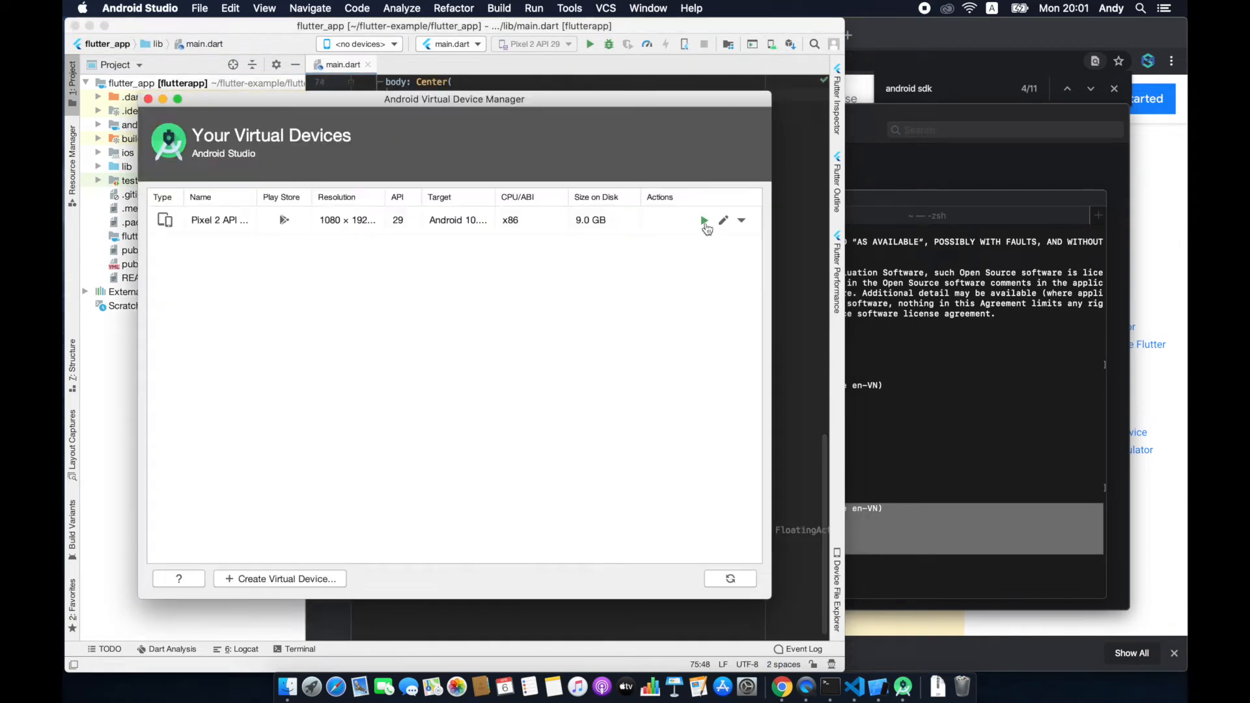
{"action": "left_click", "coordinate": [705, 222]}
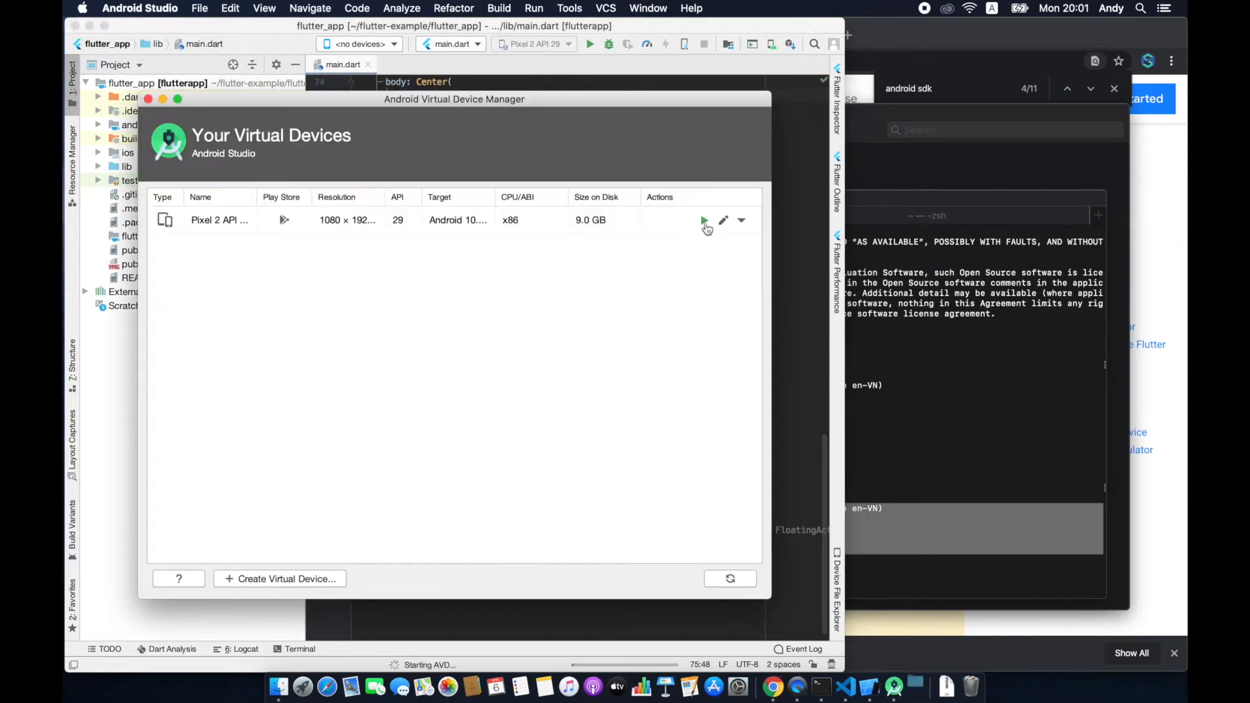
{"action": "left_click", "coordinate": [814, 148]}
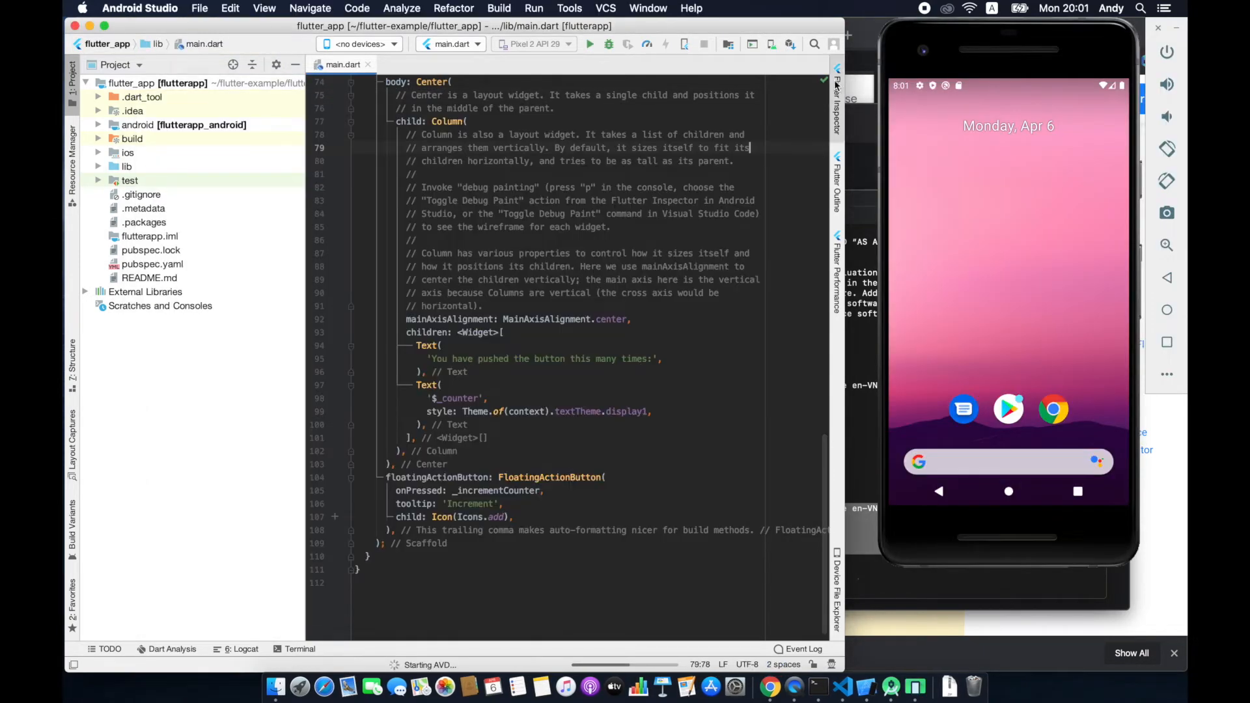
Open the Pixel 2 API 29 Android emulator through the Flutter device selector, closing the running instance before retrying.
{"action": "left_click", "coordinate": [391, 45]}
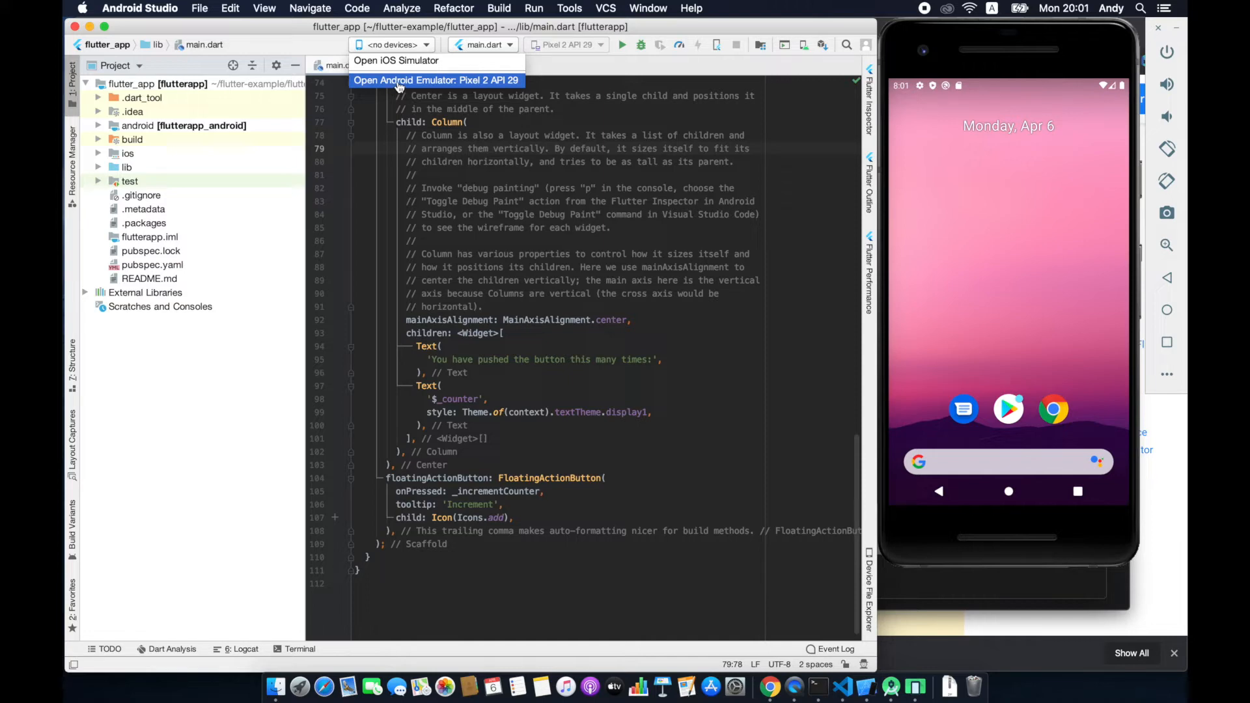
{"action": "left_click", "coordinate": [399, 80]}
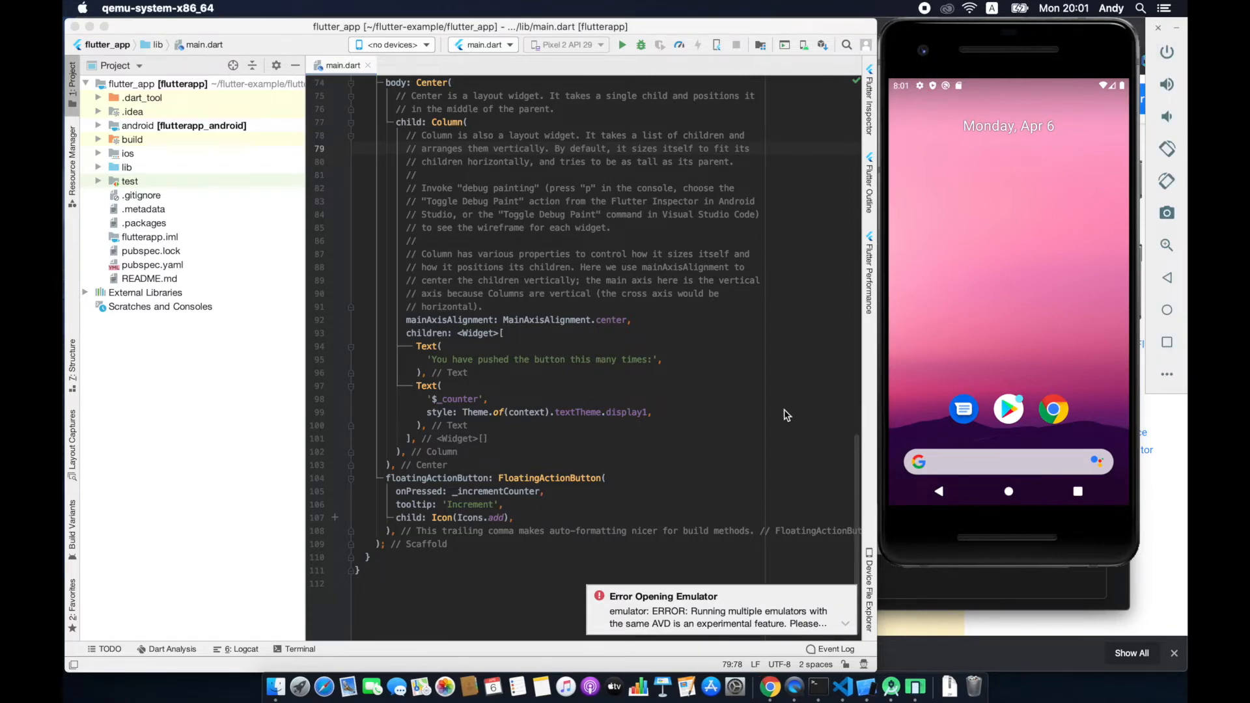
{"action": "left_click", "coordinate": [512, 175]}
{"action": "left_click", "coordinate": [391, 44]}
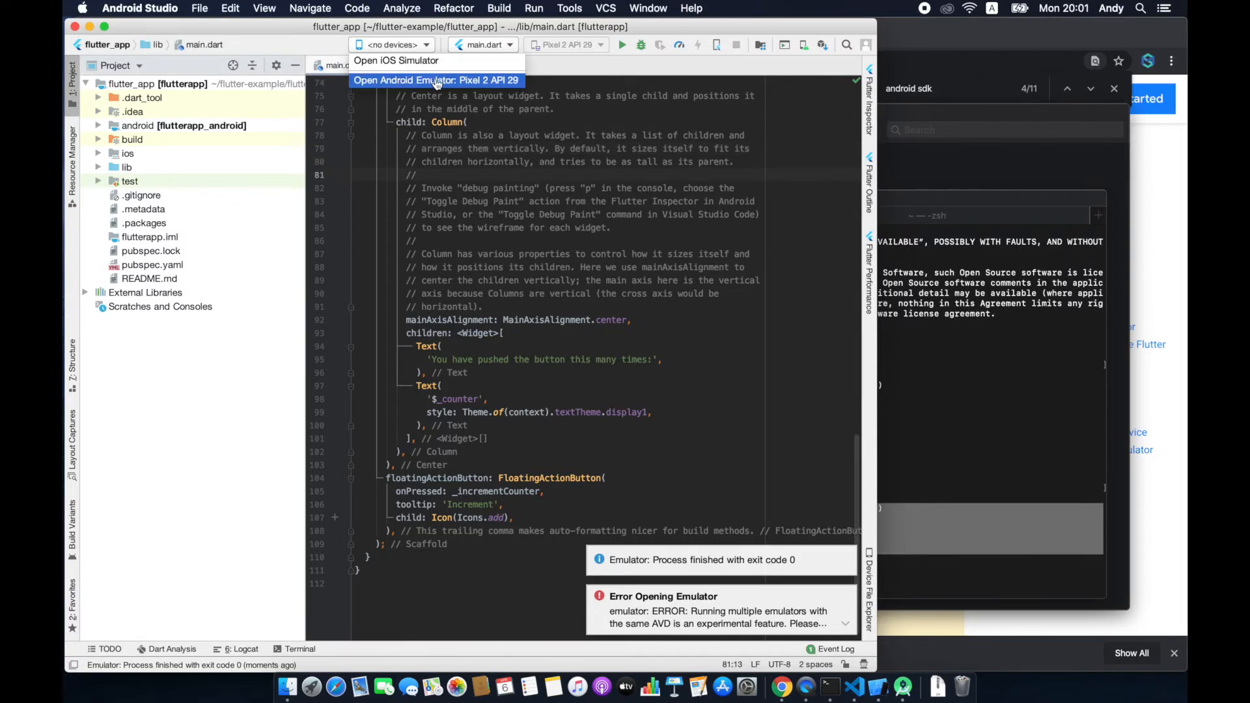
{"action": "left_click", "coordinate": [404, 81]}
{"action": "left_click", "coordinate": [653, 226]}
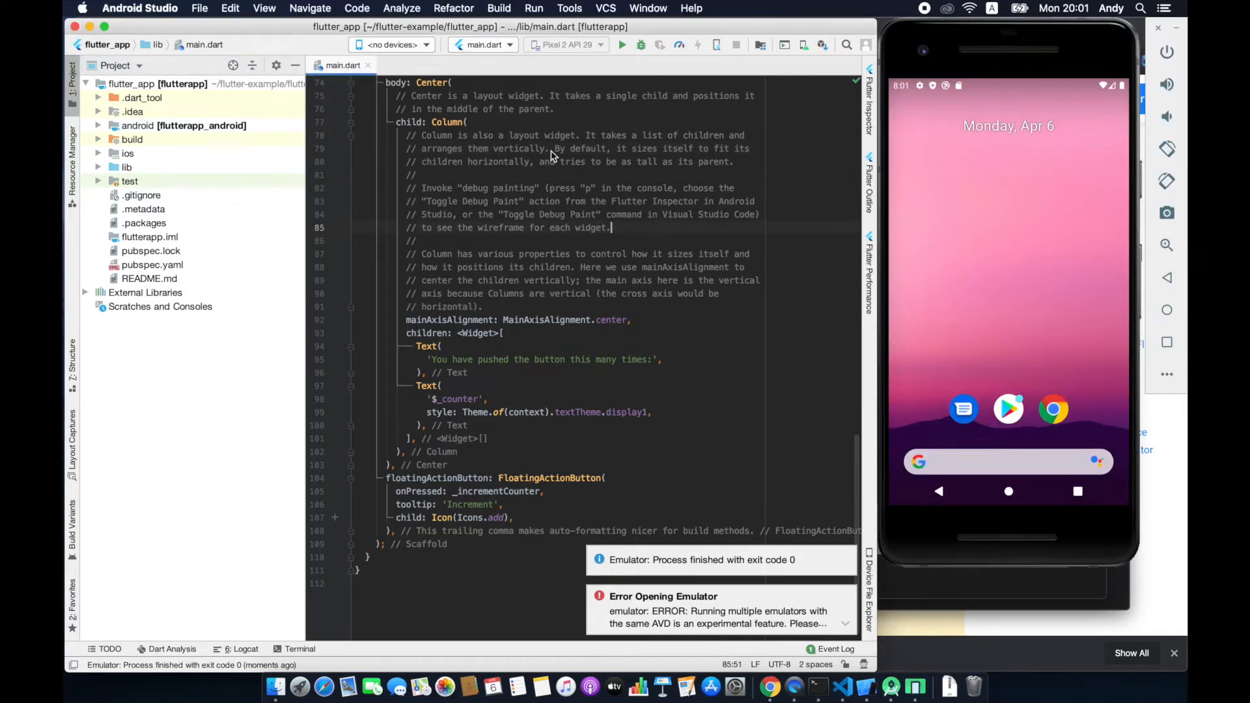
Try to run main.dart, dismiss the alert, and request the Pixel 2 API 29 Android emulator again.
{"action": "left_click", "coordinate": [386, 45]}
{"action": "left_click", "coordinate": [613, 148]}
{"action": "left_click", "coordinate": [622, 45]}
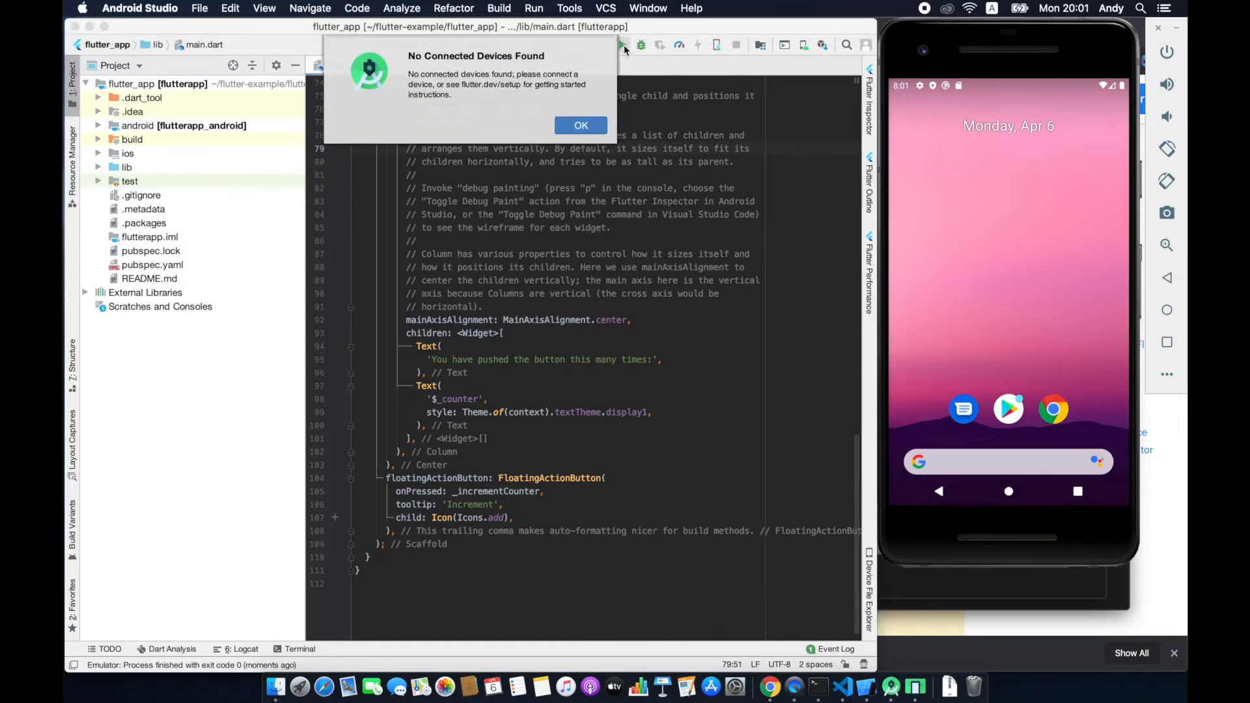
{"action": "left_click", "coordinate": [583, 128]}
{"action": "left_click_drag", "start_coordinate": [594, 148], "coordinate": [591, 146]}
{"action": "left_click", "coordinate": [374, 45]}
{"action": "left_click", "coordinate": [384, 77]}
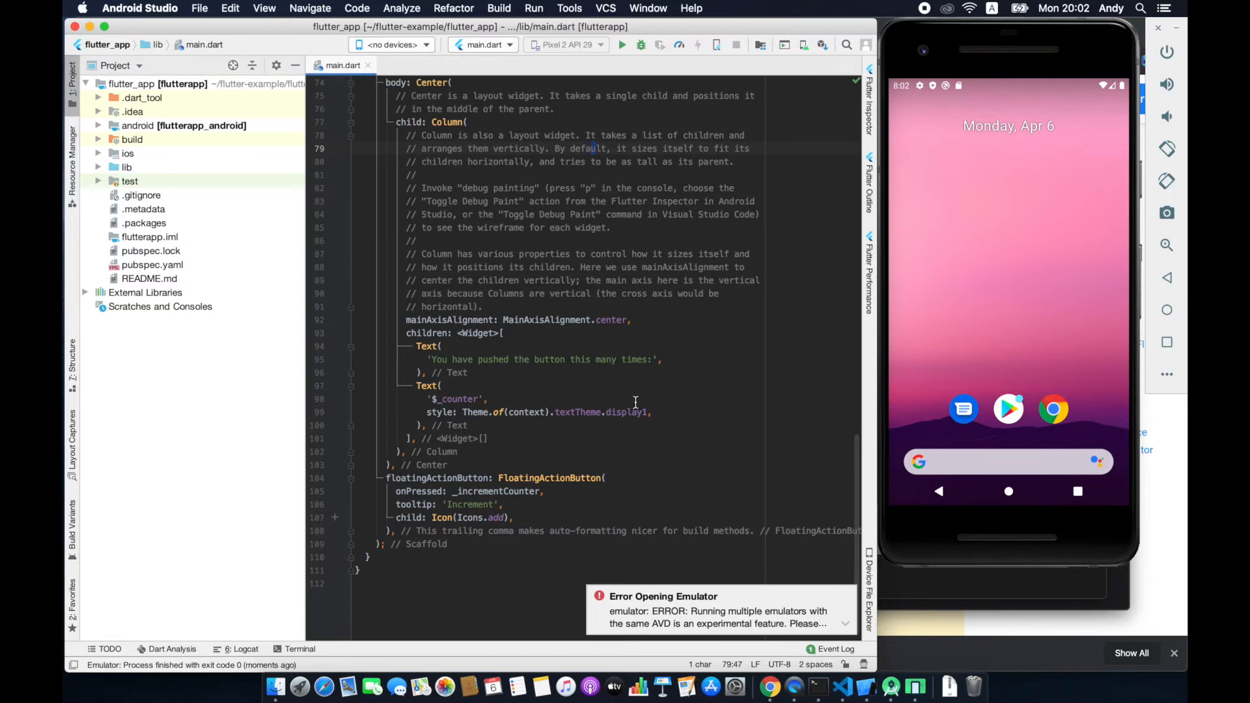
Show the Device File Explorer and review the earlier flutter doctor results in the Terminal app before returning to Android Studio.
{"action": "left_click", "coordinate": [871, 612]}
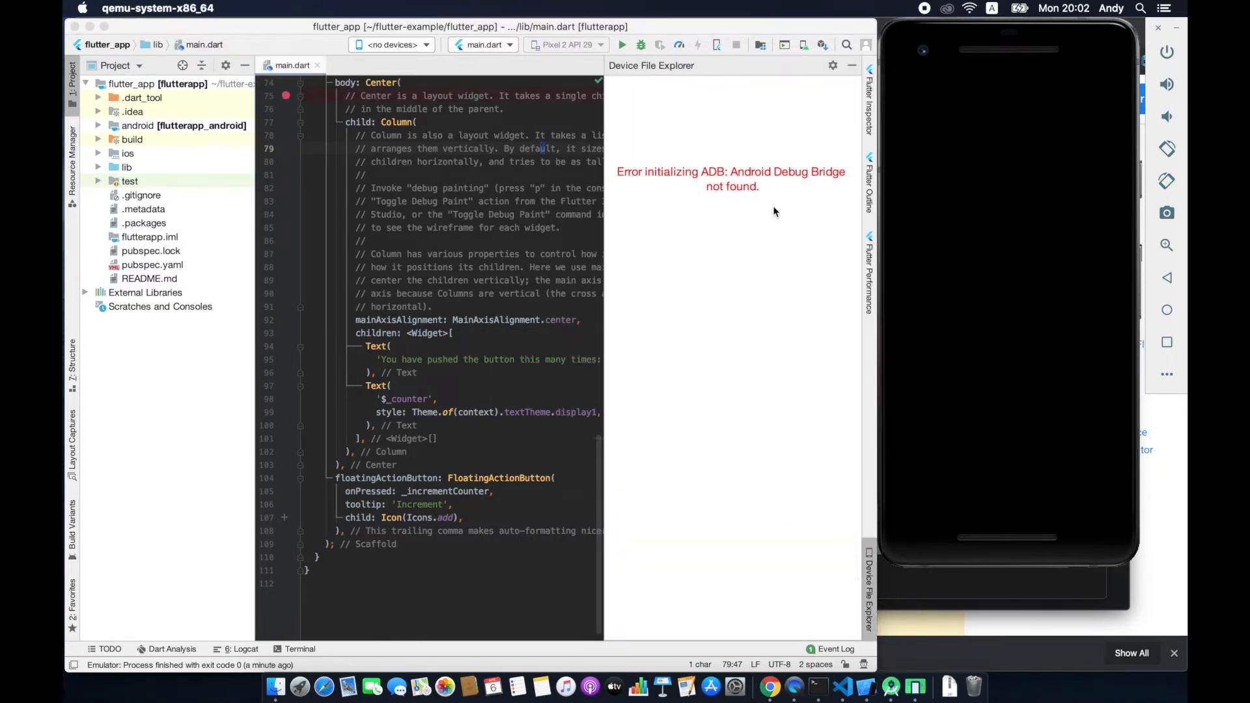
{"action": "left_click", "coordinate": [818, 686]}
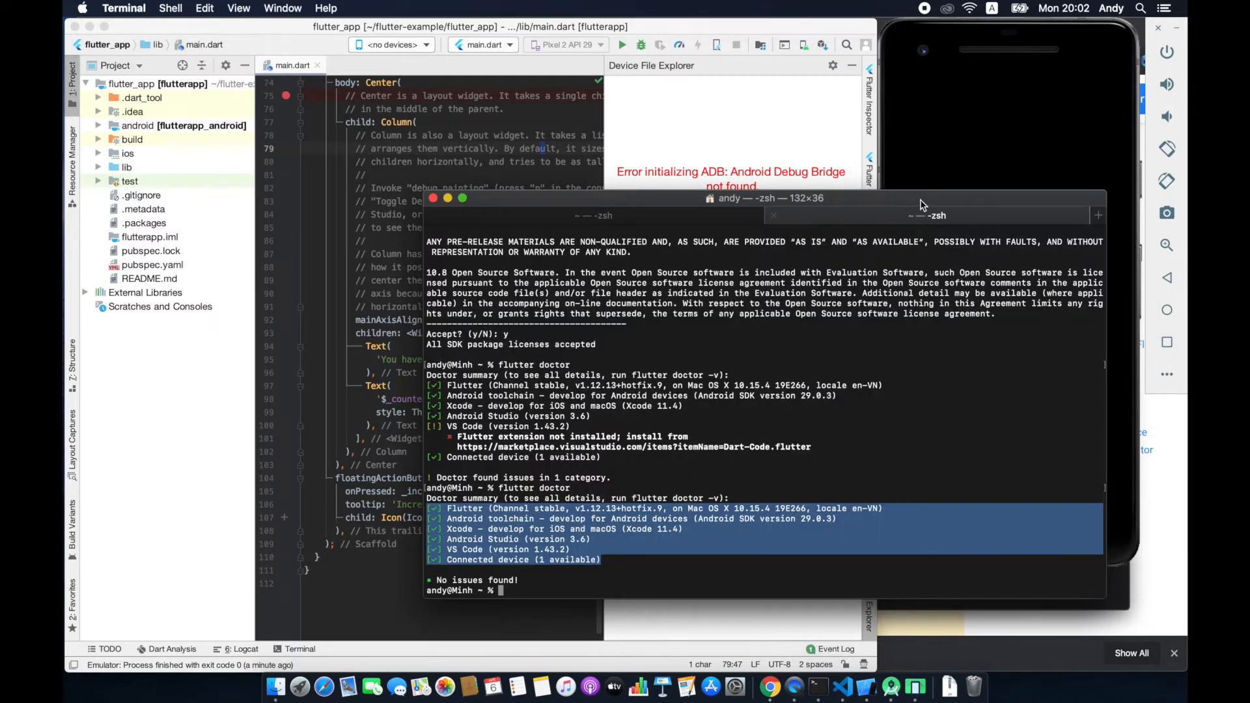
{"action": "left_click_drag", "start_coordinate": [921, 204], "coordinate": [655, 220]}
{"action": "left_click", "coordinate": [606, 511]}
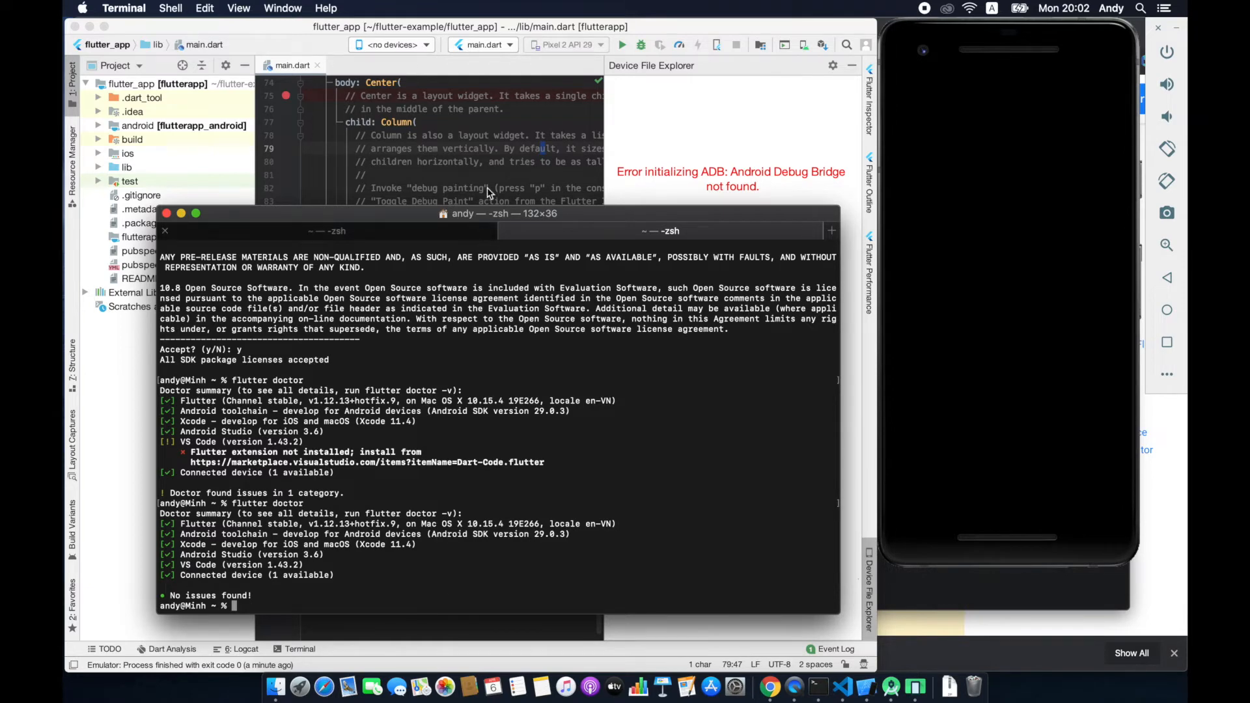
{"action": "left_click", "coordinate": [484, 134]}
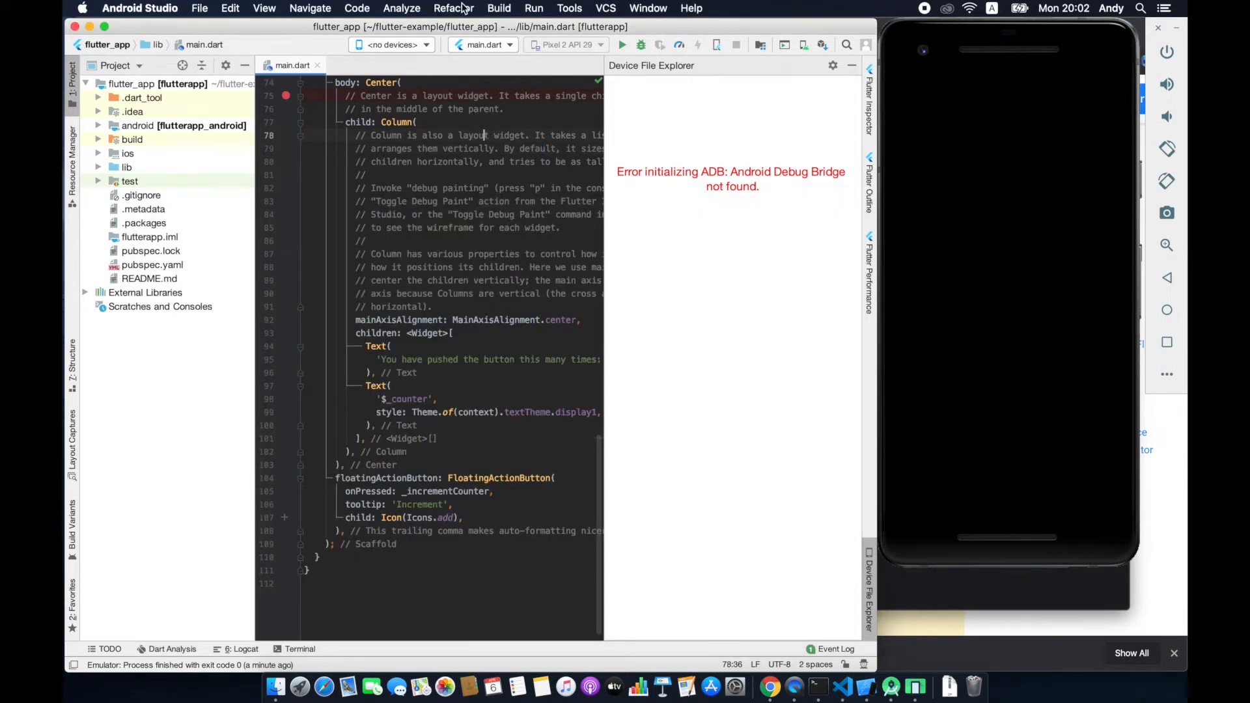
Run Flutter Doctor from Android Studio and enlarge the area that shows its output.
{"action": "left_click", "coordinate": [493, 7]}
{"action": "mouse_move", "coordinate": [529, 9]}
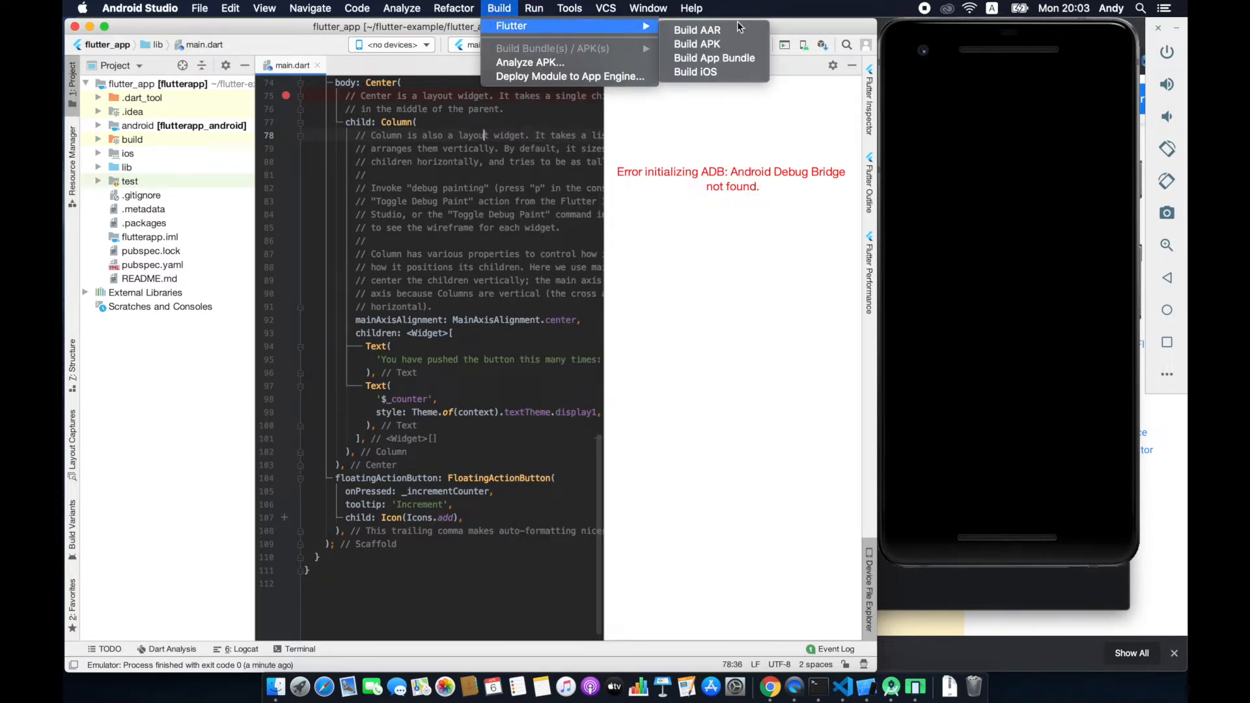
{"action": "mouse_move", "coordinate": [573, 9]}
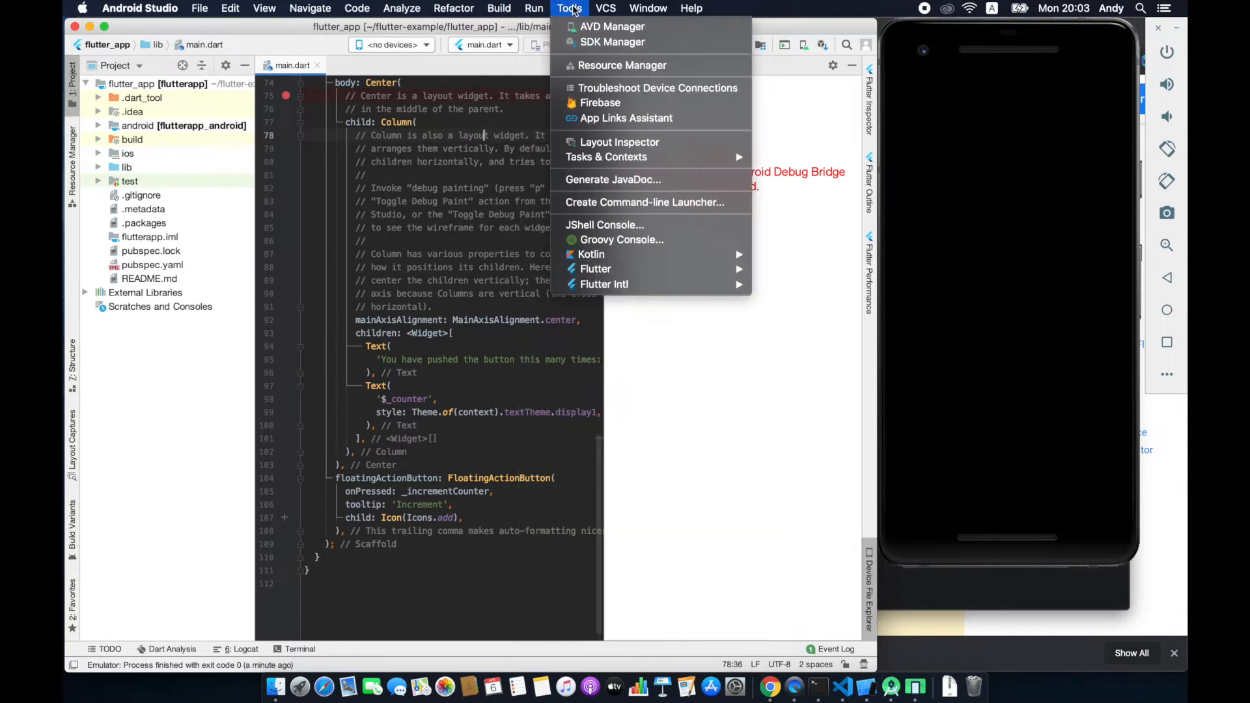
{"action": "mouse_move", "coordinate": [672, 272]}
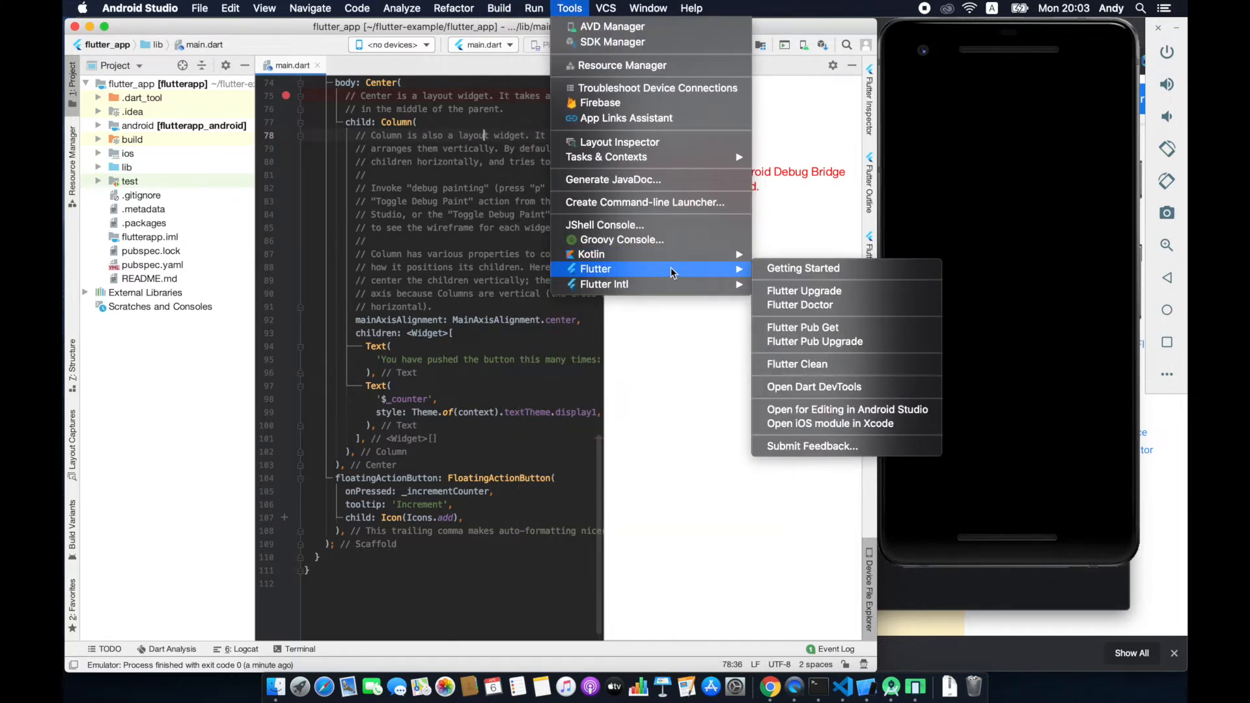
{"action": "left_click", "coordinate": [832, 303]}
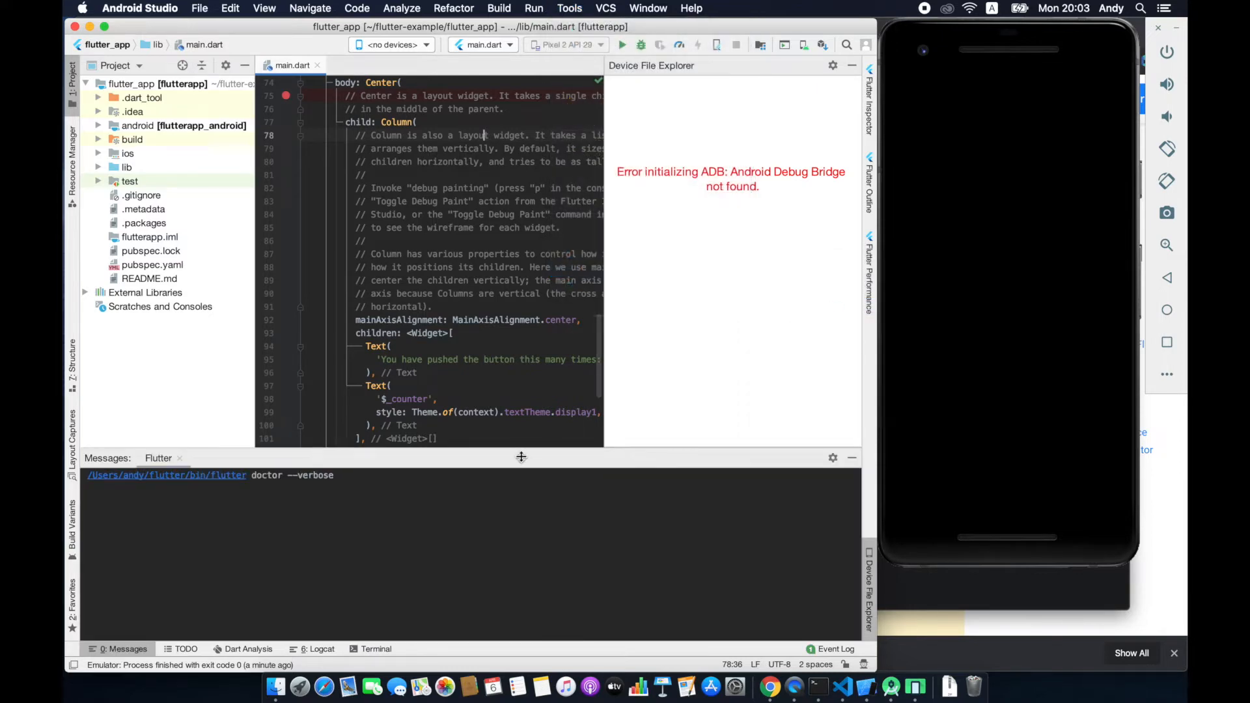
{"action": "left_click_drag", "start_coordinate": [524, 448], "coordinate": [514, 369]}
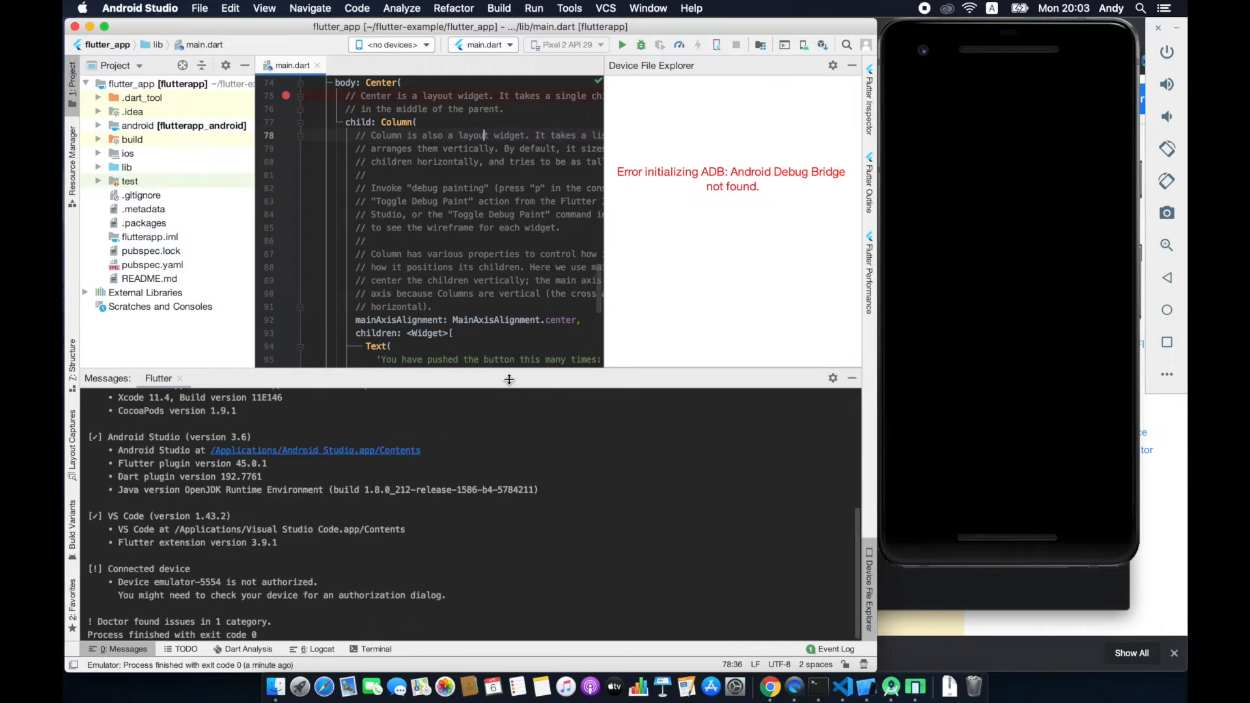
{"action": "left_click_drag", "start_coordinate": [507, 370], "coordinate": [505, 280]}
Examine the verbose Flutter Doctor report, from the Flutter and Android toolchain sections to the connected device entry.
{"action": "scroll", "coordinate": [469, 591], "scroll_direction": "up", "scroll_amount": 5}
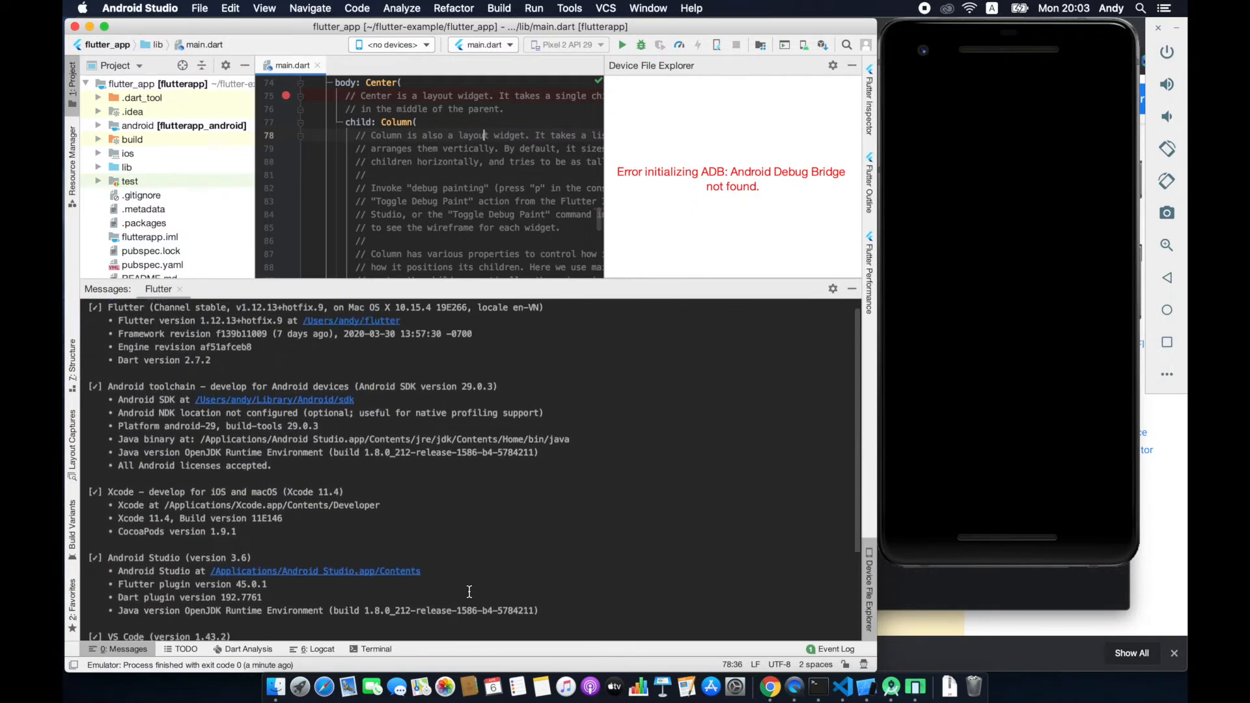
{"action": "left_click_drag", "start_coordinate": [115, 319], "coordinate": [88, 332]}
{"action": "scroll", "coordinate": [183, 475], "scroll_direction": "down", "scroll_amount": 2}
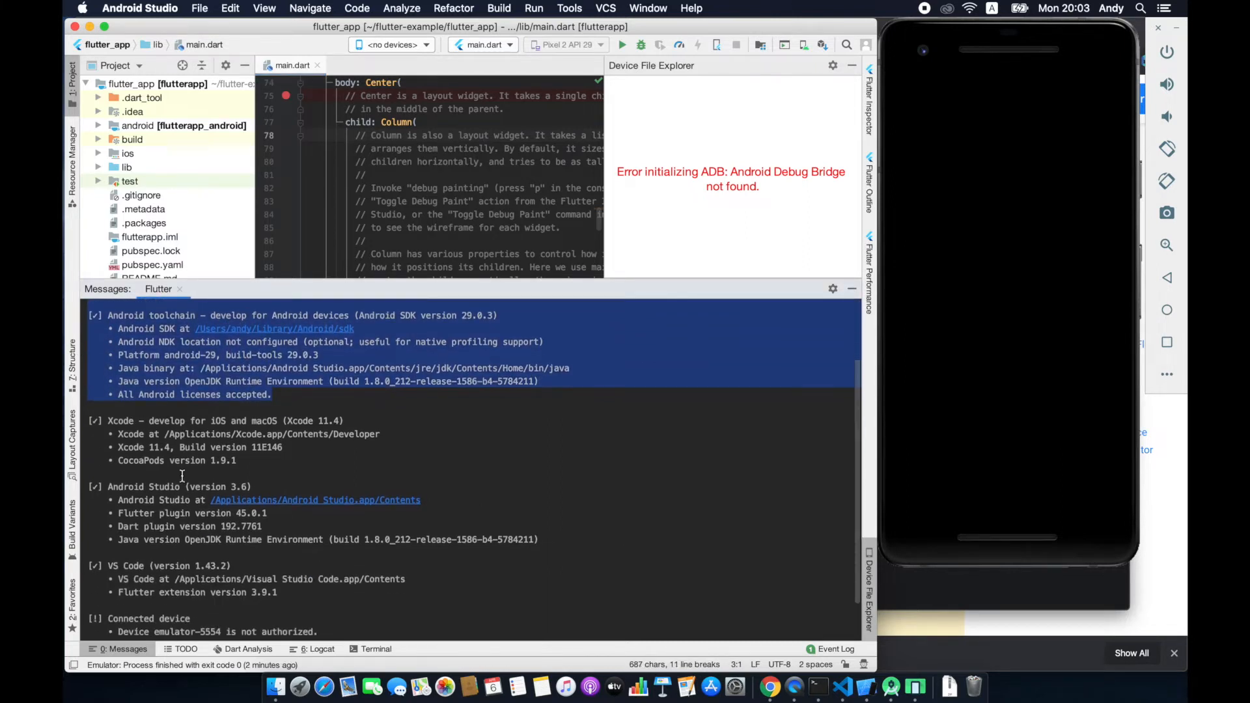
{"action": "scroll", "coordinate": [182, 476], "scroll_direction": "down", "scroll_amount": 2}
{"action": "left_click", "coordinate": [183, 476]}
{"action": "left_click_drag", "start_coordinate": [345, 565], "coordinate": [102, 377]}
{"action": "left_click", "coordinate": [171, 487]}
{"action": "left_click", "coordinate": [221, 542]}
{"action": "left_click_drag", "start_coordinate": [194, 568], "coordinate": [124, 569]}
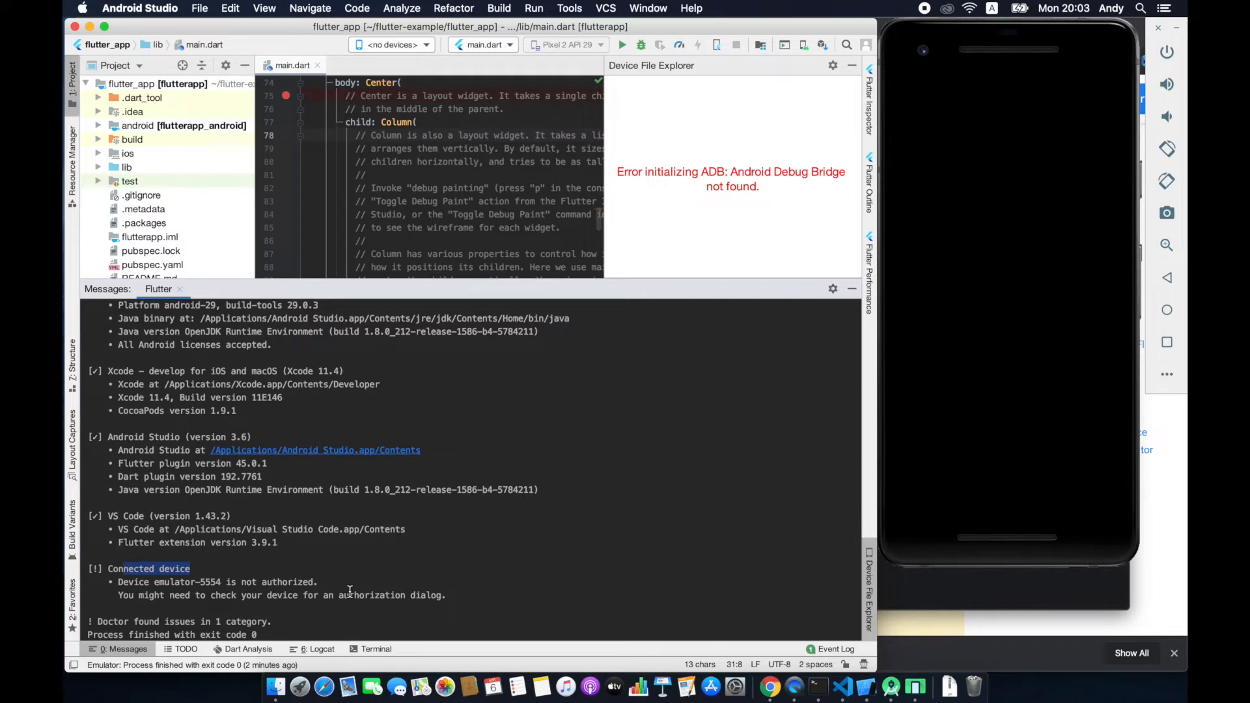
Wake the Pixel 2 emulator with its power control and allow USB debugging from this computer.
{"action": "left_click", "coordinate": [350, 591]}
{"action": "left_click", "coordinate": [1044, 156]}
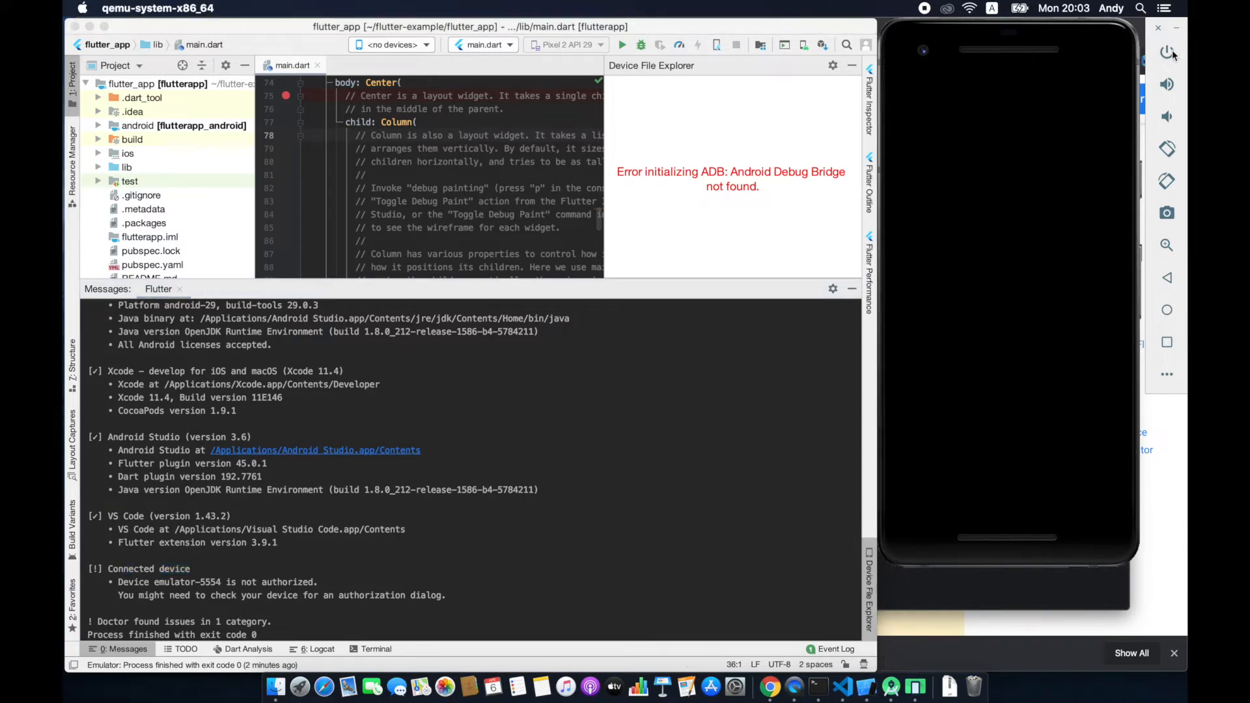
{"action": "left_click", "coordinate": [1171, 54]}
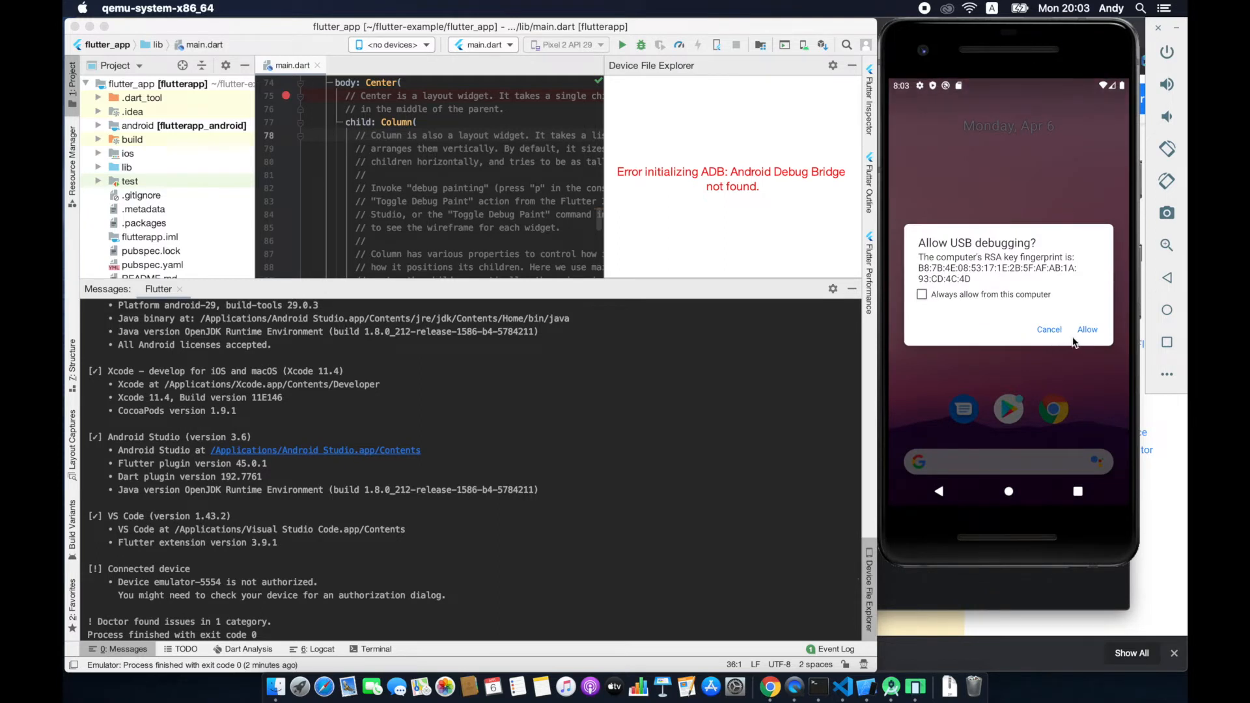
{"action": "left_click", "coordinate": [1087, 330]}
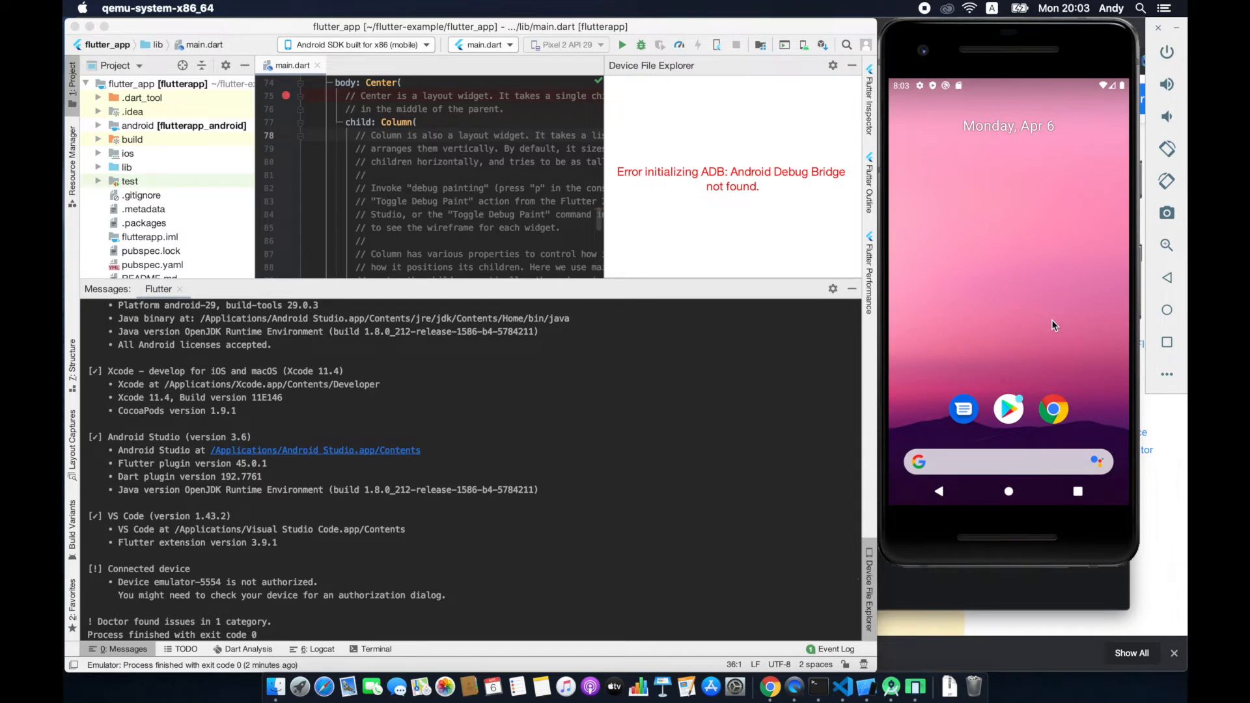
Check that Android SDK built for x86 (mobile) is the target device and run main.dart.
{"action": "left_click", "coordinate": [429, 148]}
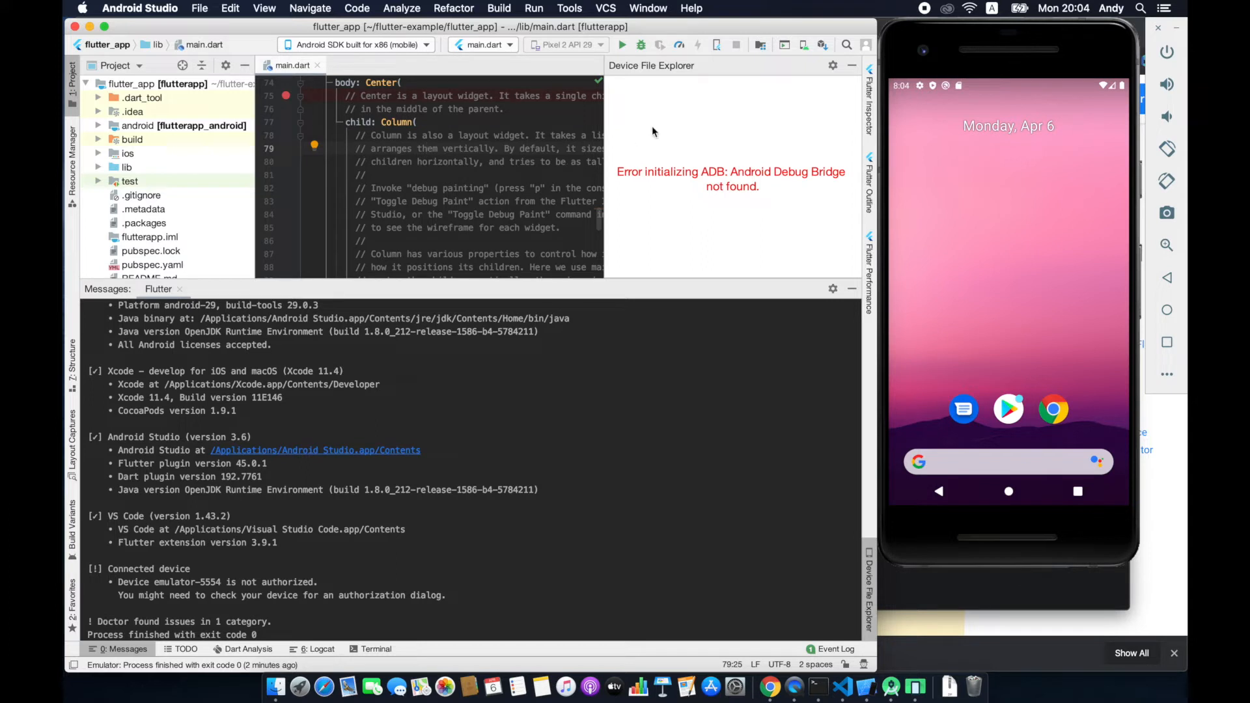
{"action": "left_click", "coordinate": [357, 46]}
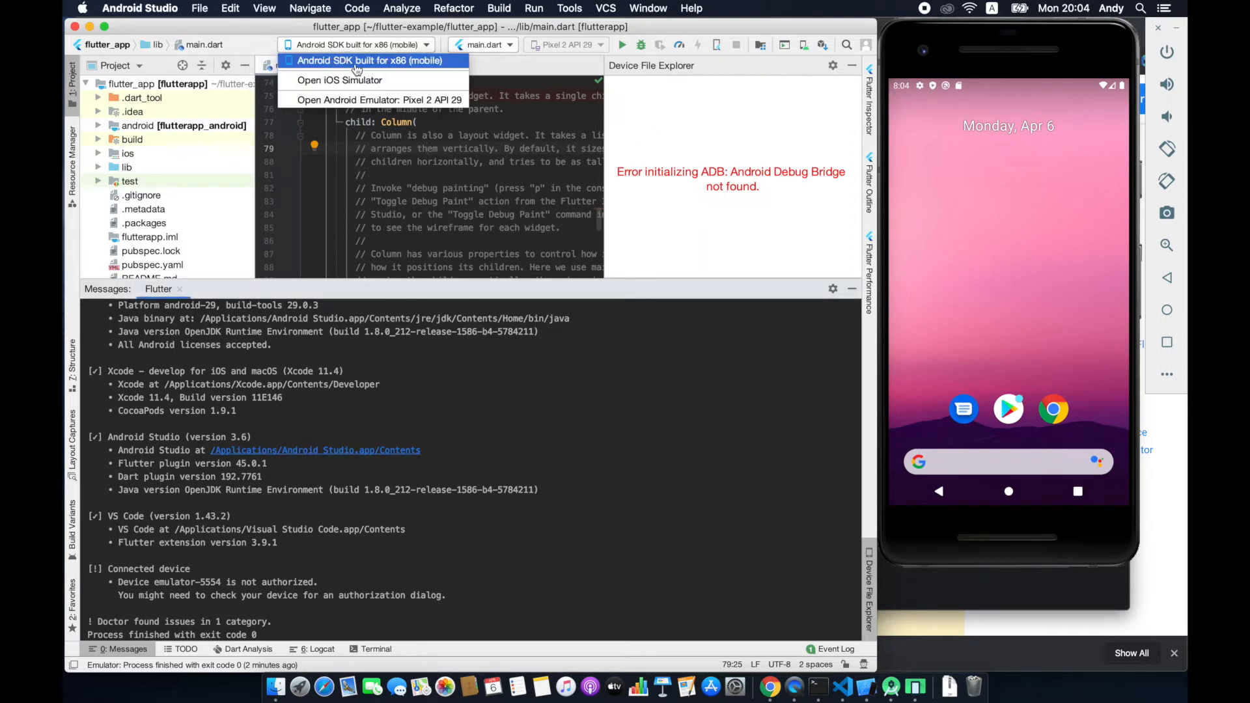
{"action": "left_click", "coordinate": [520, 147]}
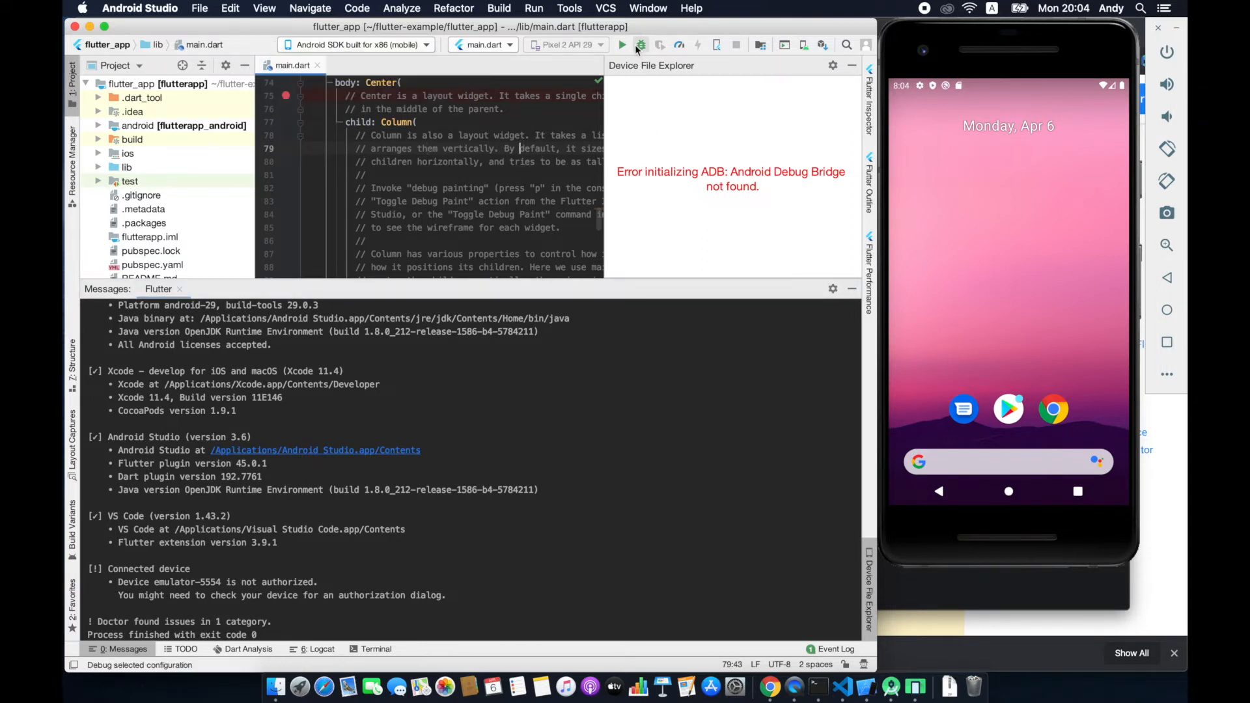
{"action": "left_click", "coordinate": [623, 47]}
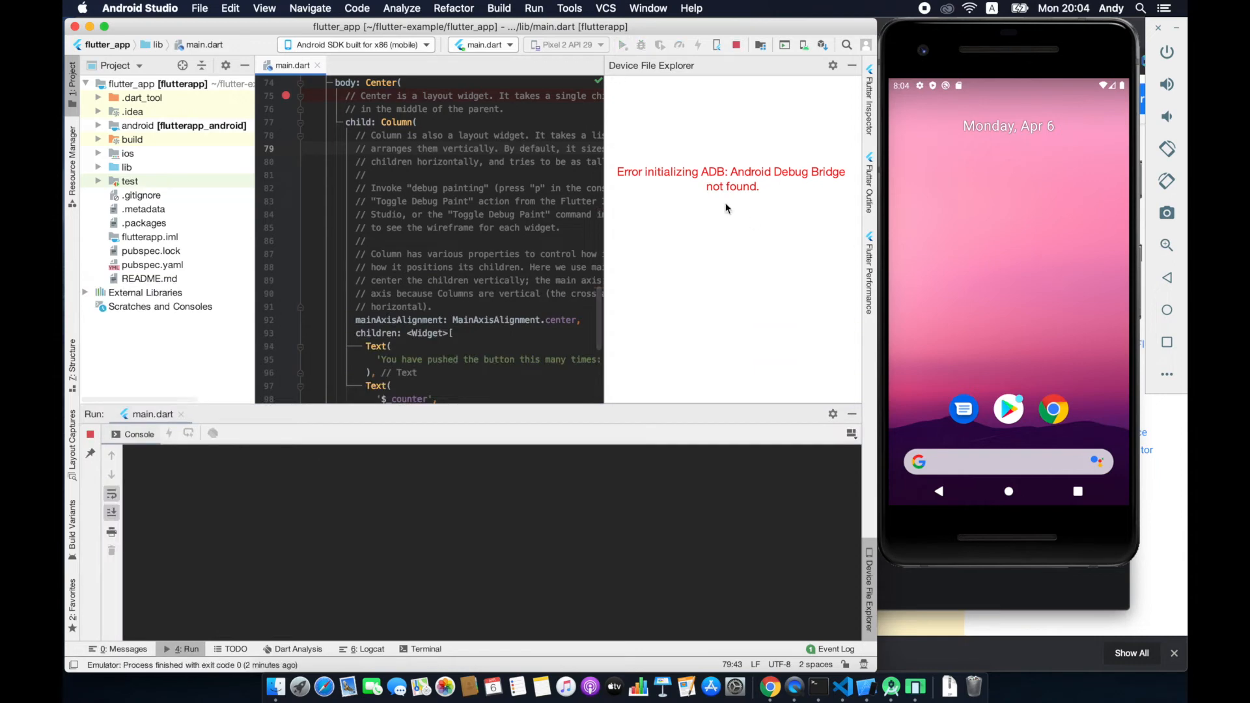
Look at the Flutter Outline and Flutter Performance views while the app builds.
{"action": "left_click", "coordinate": [872, 120]}
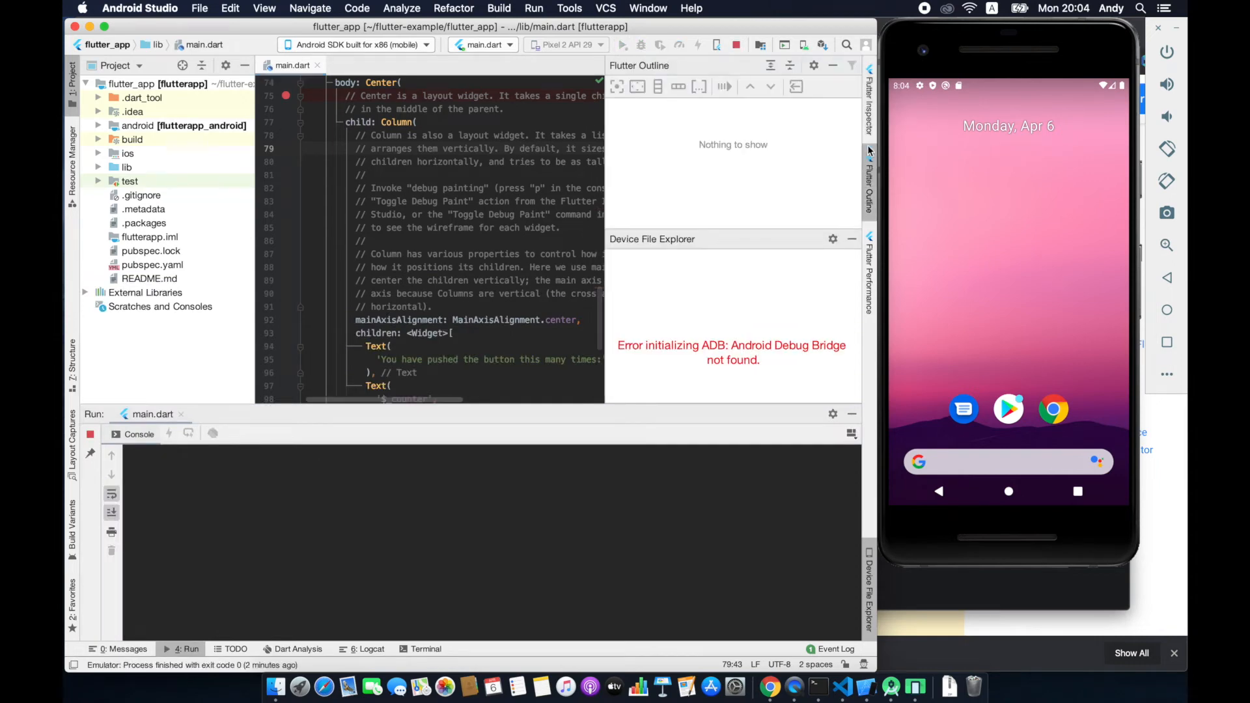
{"action": "left_click", "coordinate": [872, 273]}
{"action": "left_click", "coordinate": [555, 280]}
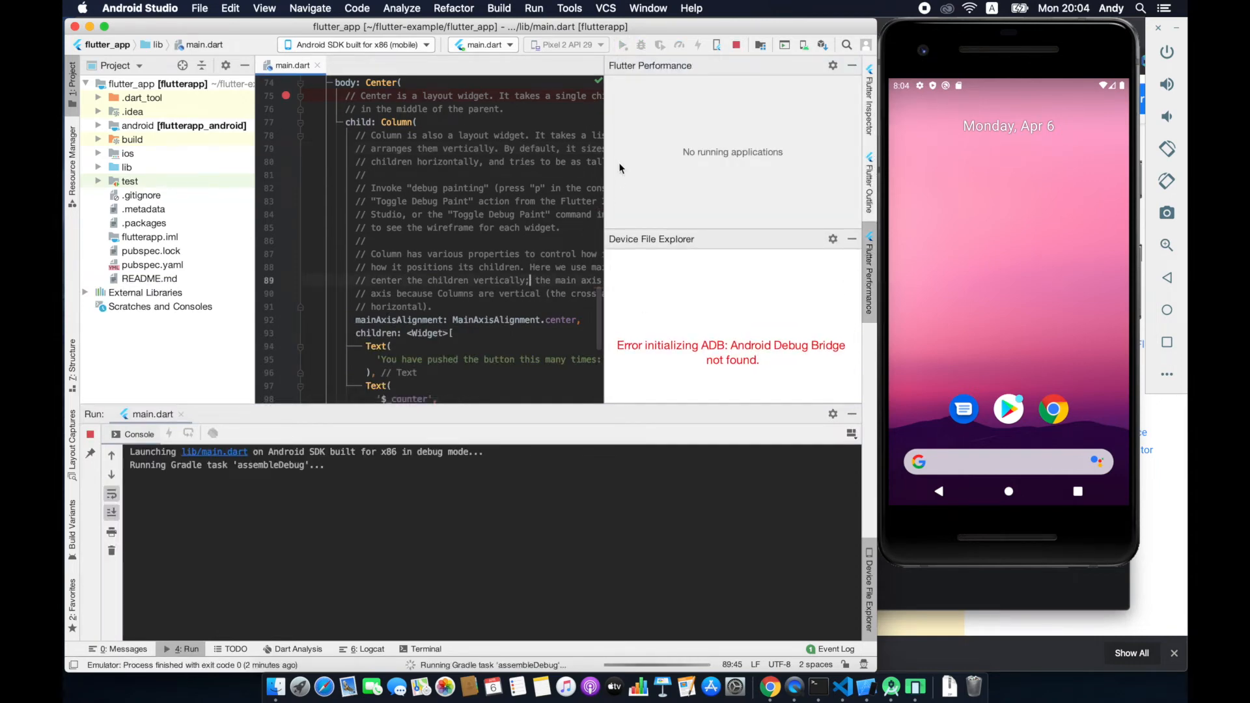
Hide Flutter Performance and the Device File Explorer, and reduce the height of the Run output.
{"action": "left_click", "coordinate": [851, 65]}
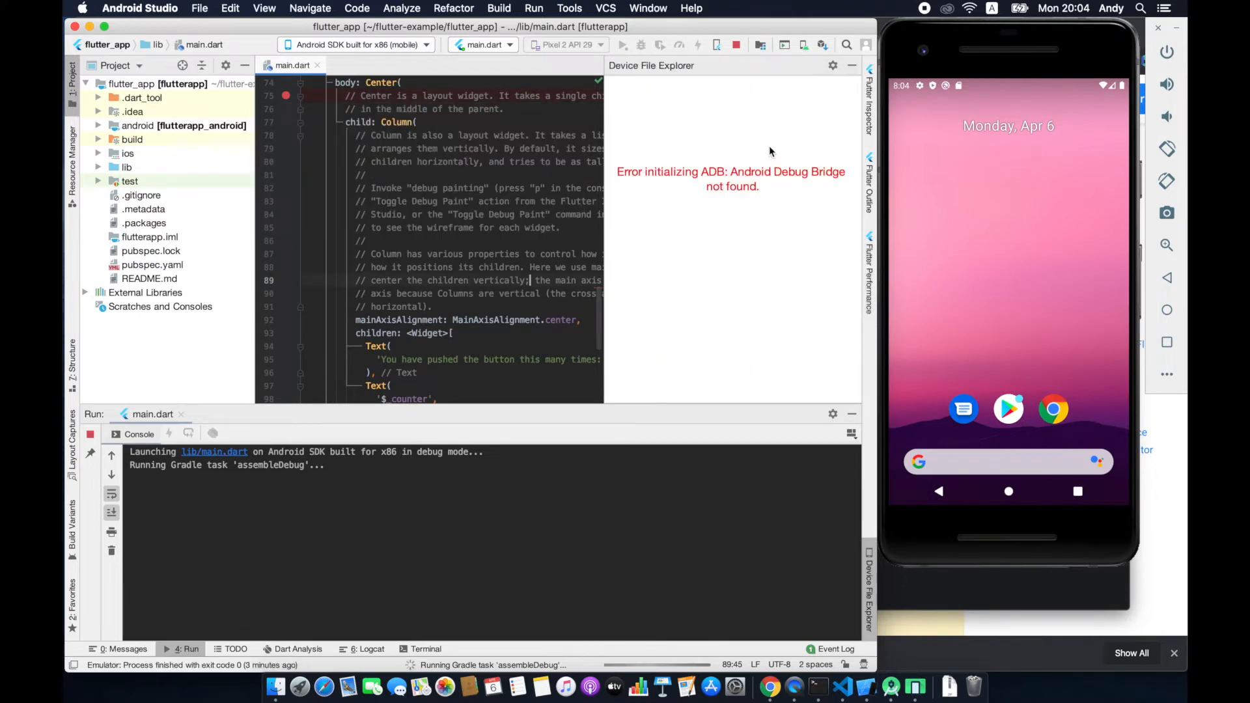
{"action": "left_click", "coordinate": [851, 66]}
{"action": "left_click", "coordinate": [643, 320]}
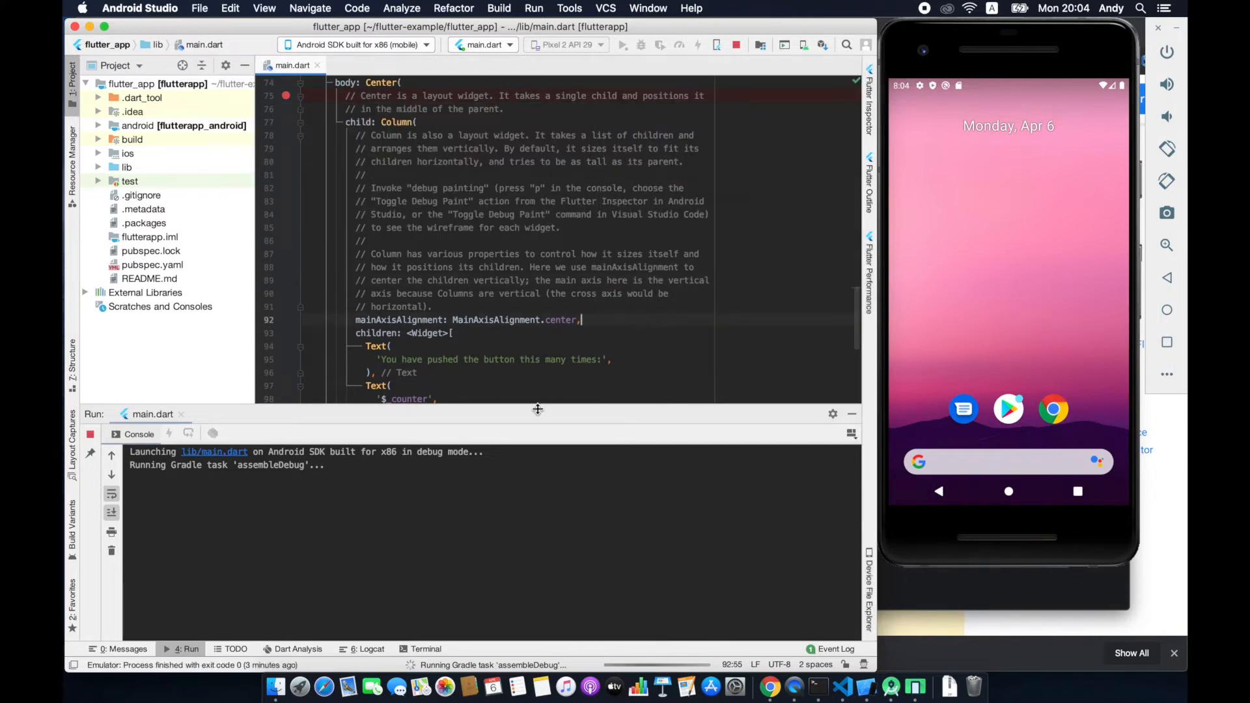
{"action": "left_click_drag", "start_coordinate": [517, 416], "coordinate": [511, 439]}
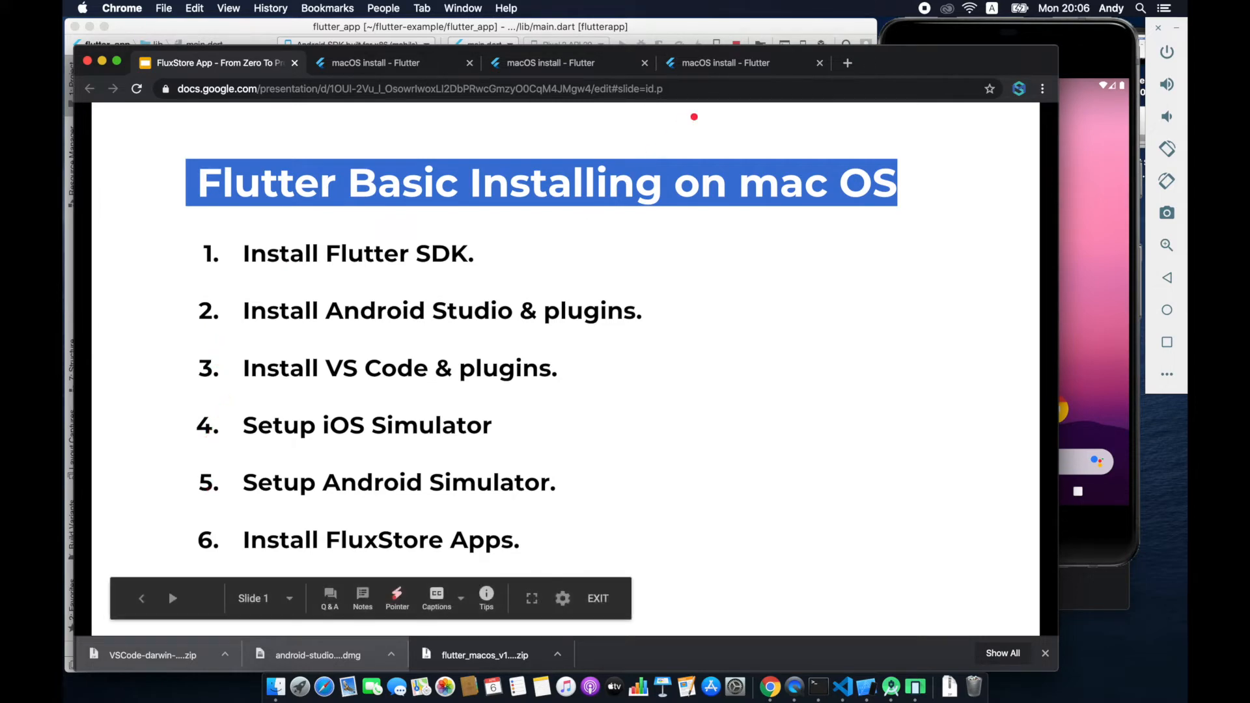
Shrink the Chrome window and bring Android Studio and the emulator forward to check the Gradle build.
{"action": "left_click_drag", "start_coordinate": [1053, 50], "coordinate": [983, 251]}
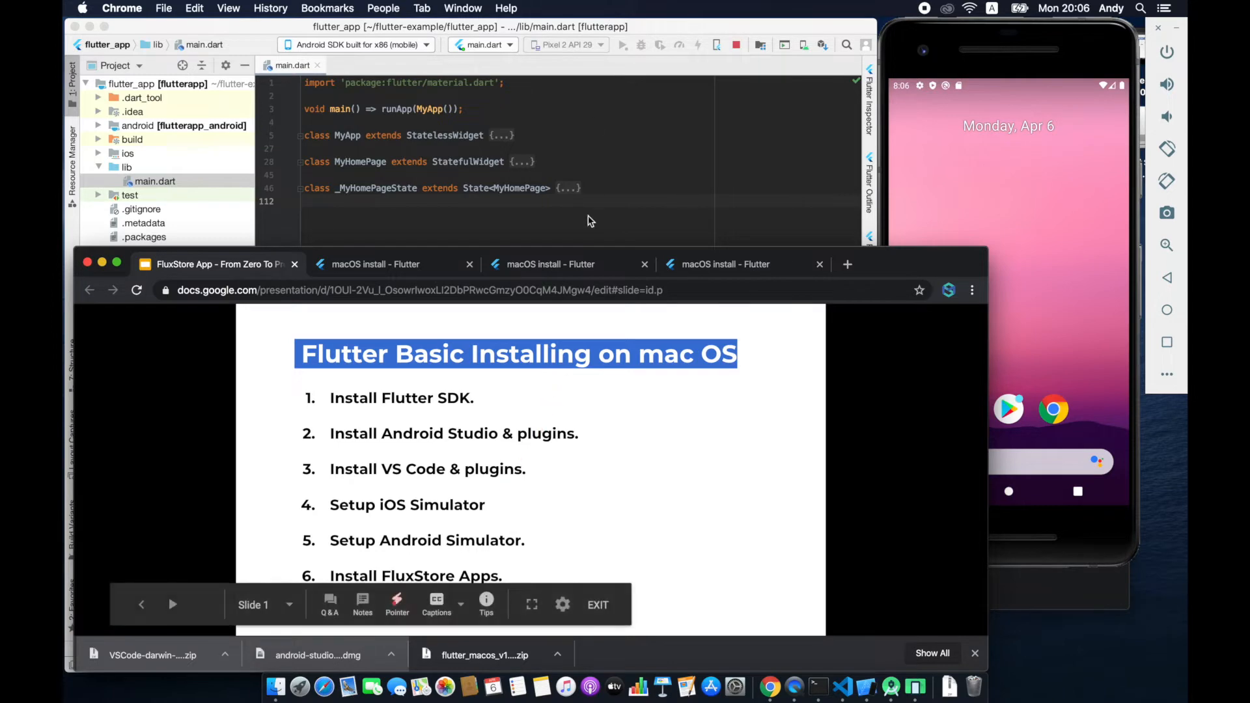
{"action": "left_click", "coordinate": [606, 195]}
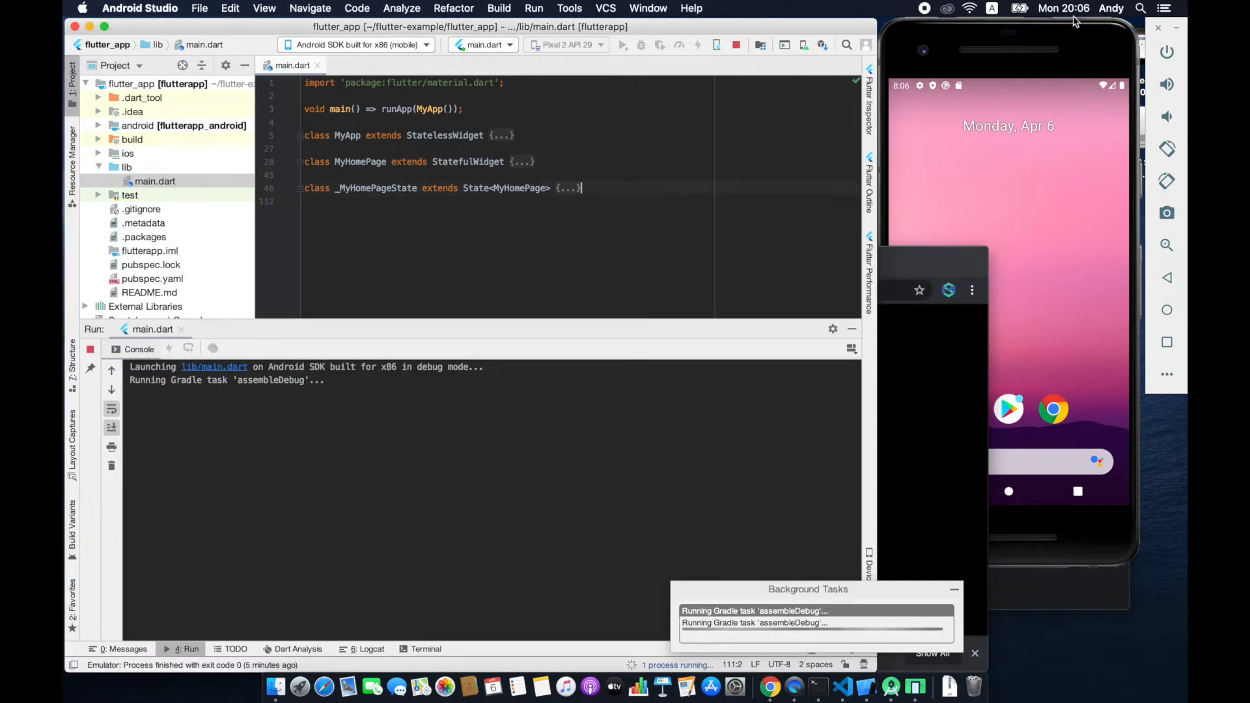
{"action": "left_click", "coordinate": [1050, 37]}
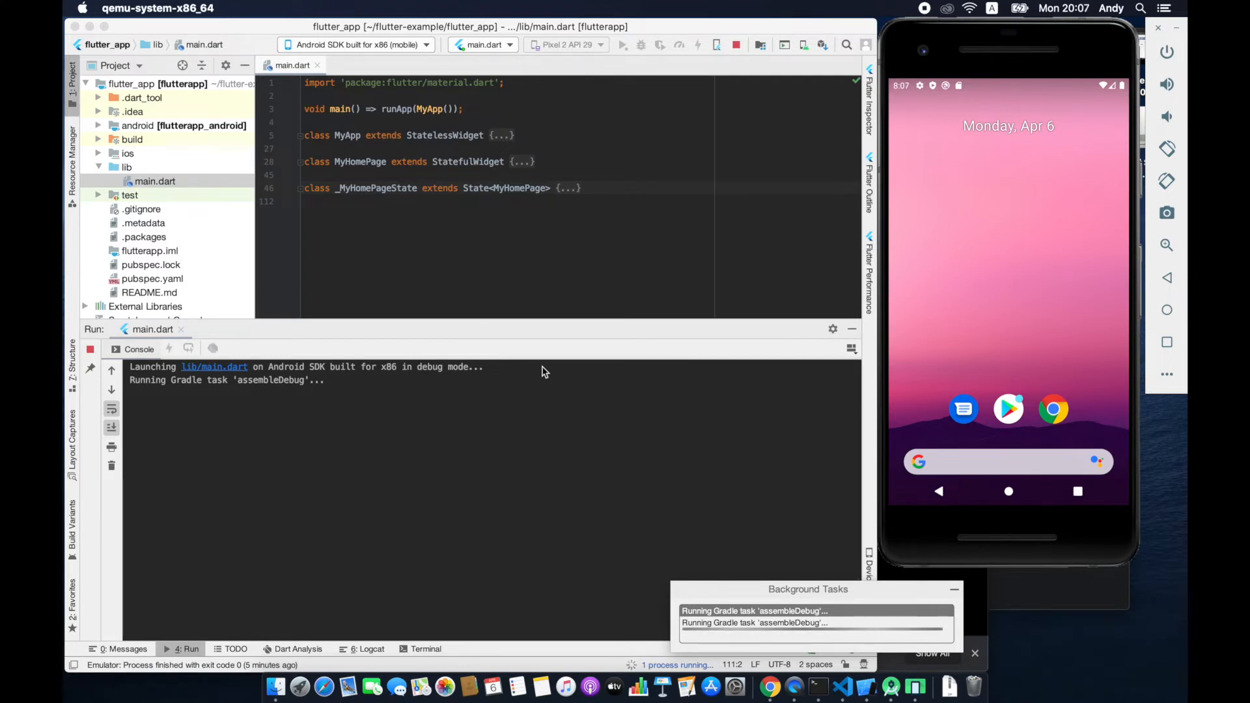
{"action": "left_click", "coordinate": [644, 432]}
{"action": "left_click", "coordinate": [502, 350]}
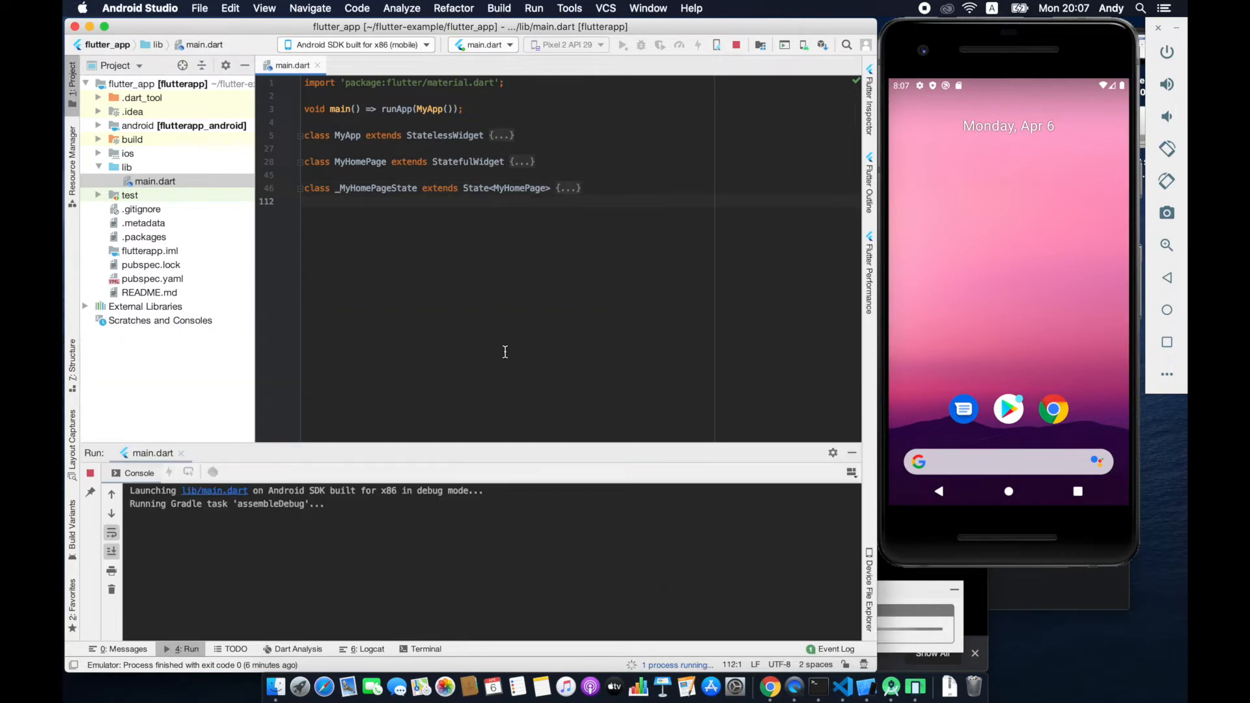
Expand the folded _MyHomePageState class in main.dart and review its build method.
{"action": "left_click", "coordinate": [568, 187]}
{"action": "scroll", "coordinate": [571, 304], "scroll_direction": "down", "scroll_amount": 10}
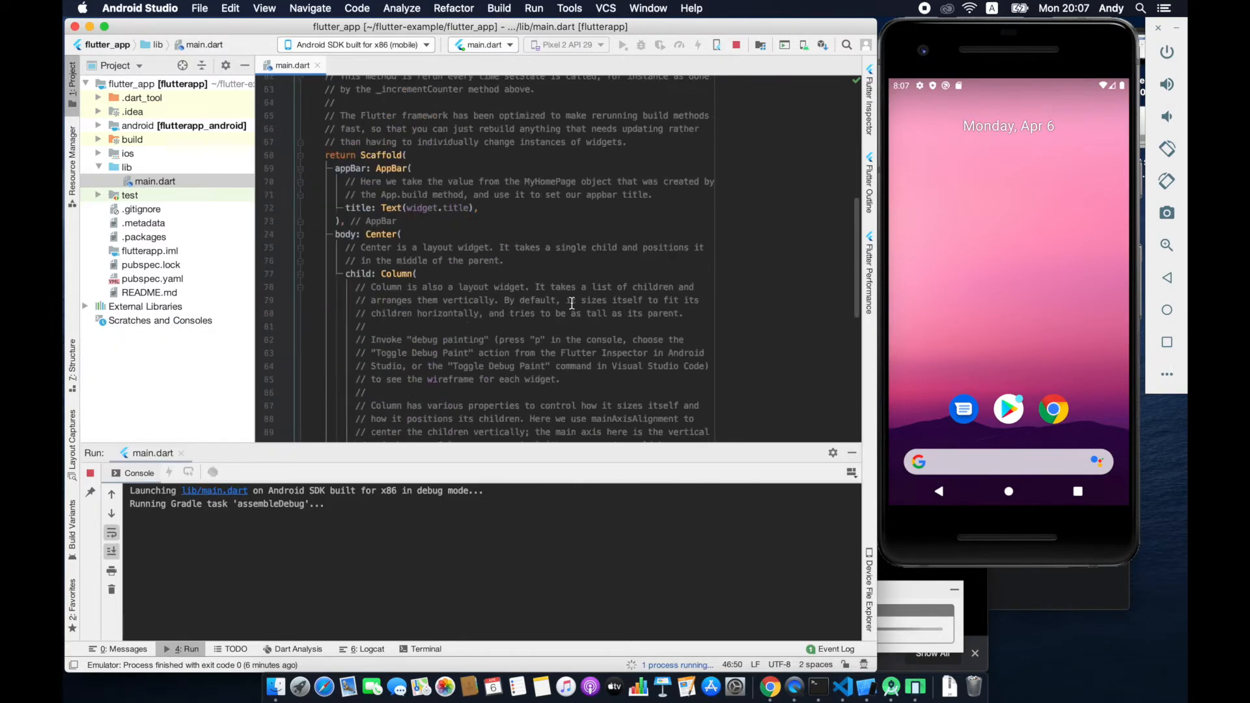
{"action": "scroll", "coordinate": [571, 303], "scroll_direction": "up", "scroll_amount": 3}
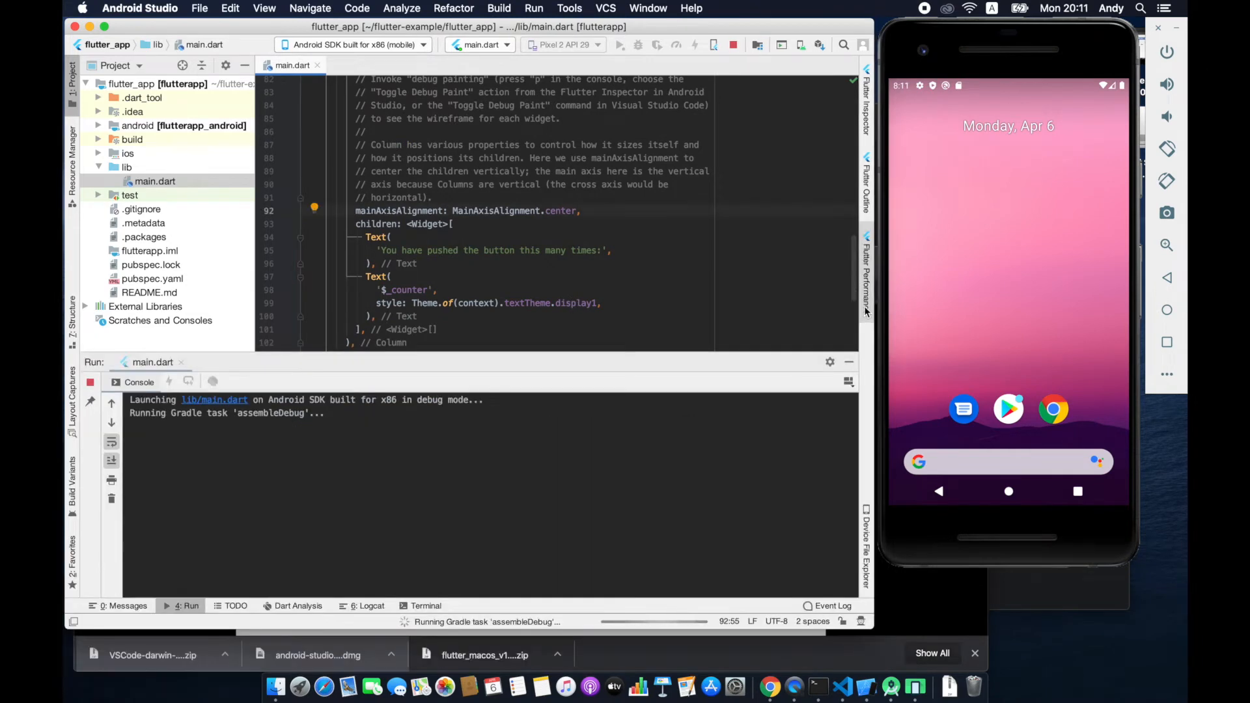
Show the Device File Explorer again and run adb in Android Studio's built-in terminal.
{"action": "left_click", "coordinate": [864, 576]}
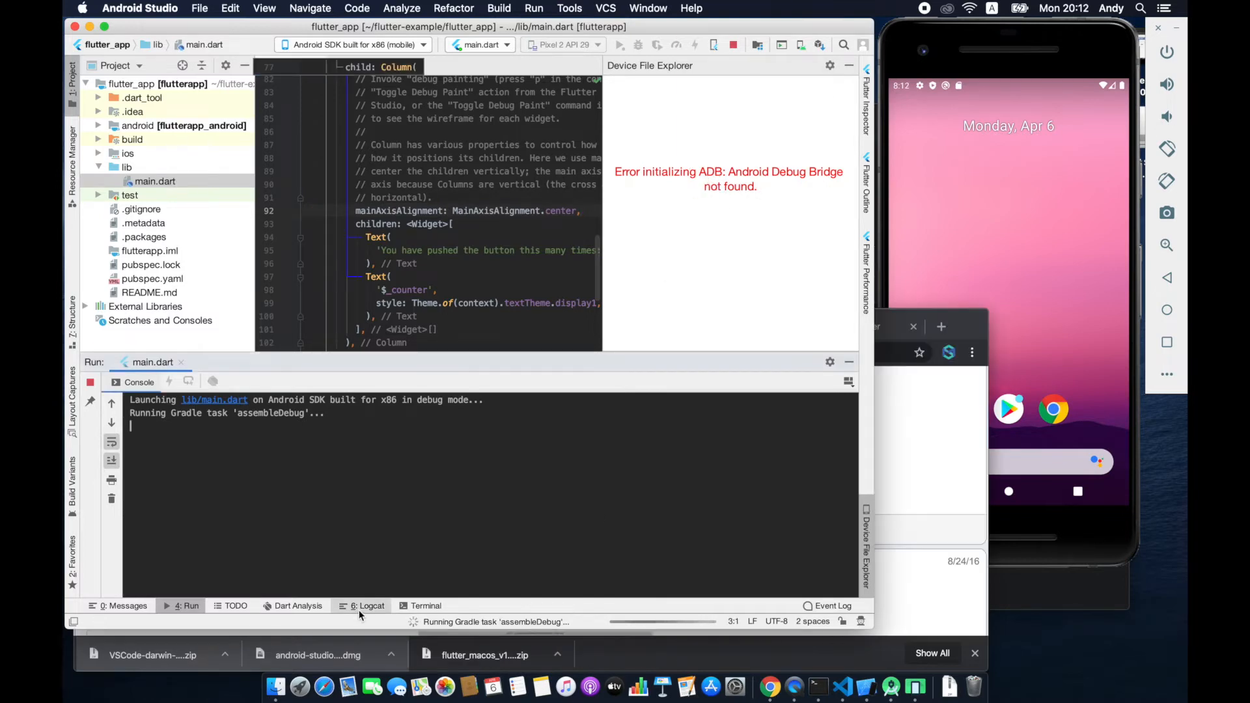
{"action": "left_click", "coordinate": [422, 610]}
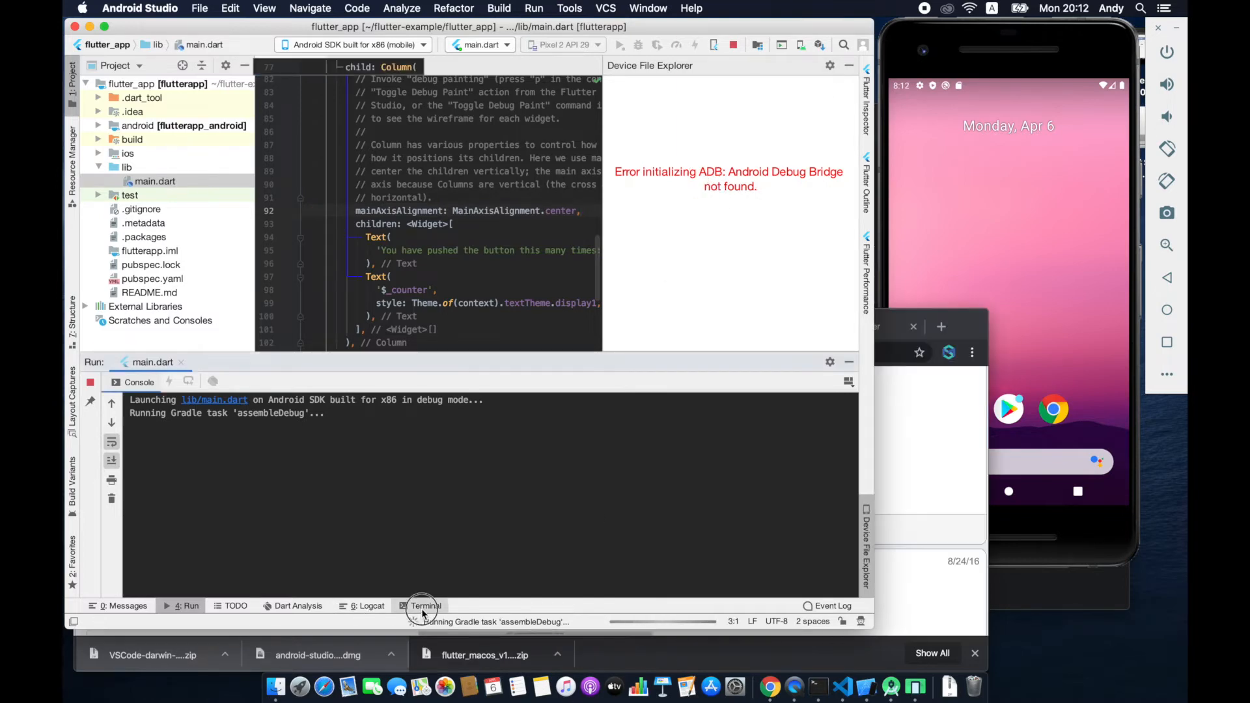
{"action": "left_click", "coordinate": [414, 540]}
{"action": "type", "text": "adb"}
{"action": "key", "text": "Return"}
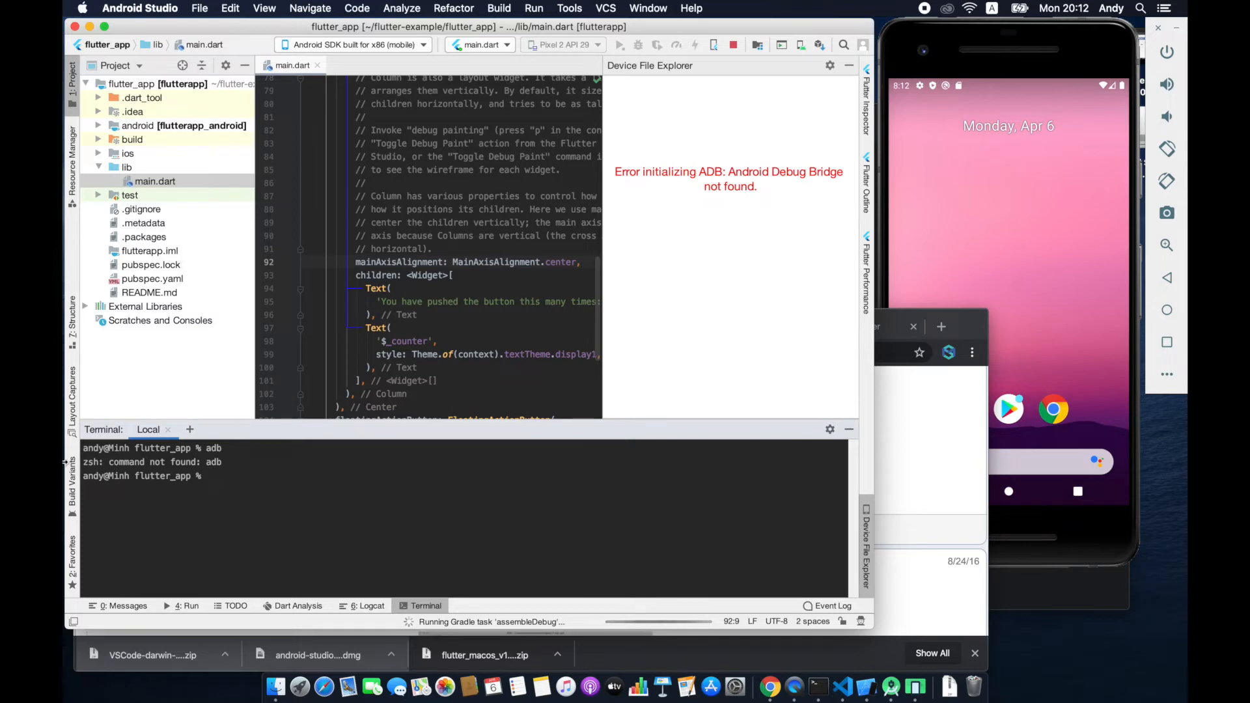
Copy the terminal's "command not found: adb" message and search for it on Google in Chrome.
{"action": "triple_click", "coordinate": [258, 464]}
{"action": "left_click_drag", "start_coordinate": [258, 464], "coordinate": [226, 463]}
{"action": "key", "text": "super+c"}
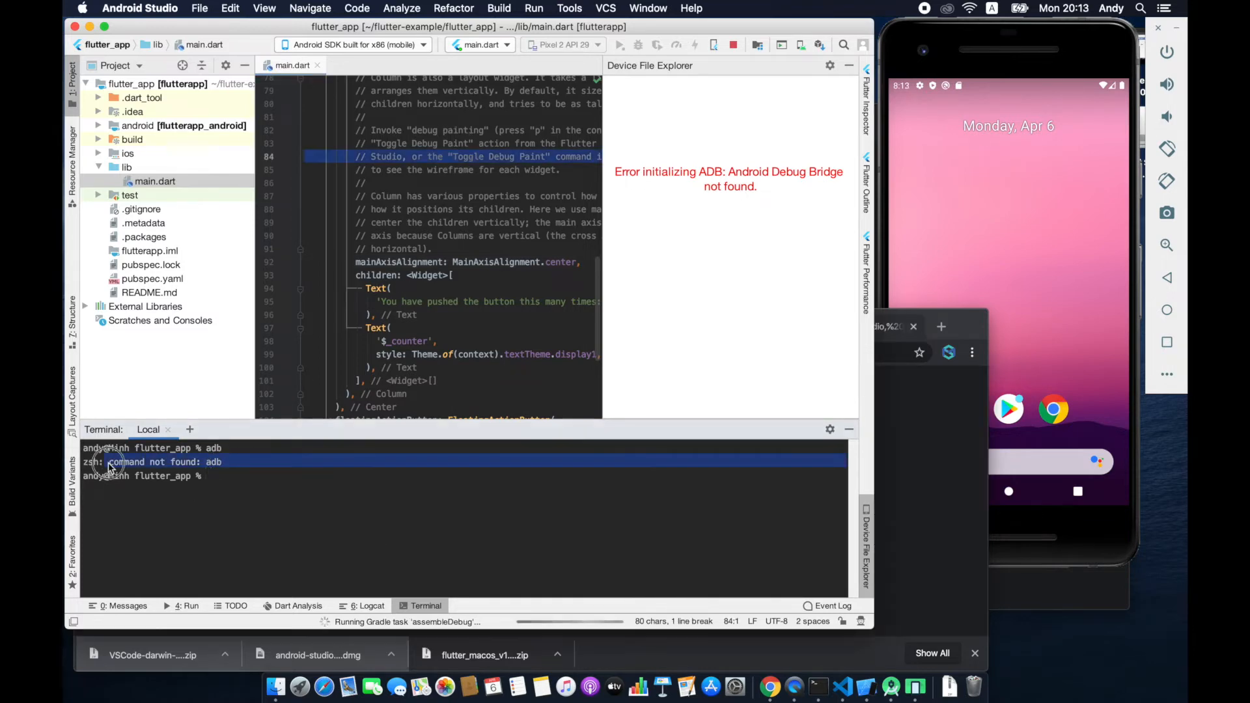
{"action": "left_click", "coordinate": [200, 472]}
{"action": "key", "text": "super+Tab"}
{"action": "left_click", "coordinate": [534, 352]}
{"action": "key", "text": "super+v"}
{"action": "key", "text": "Return"}
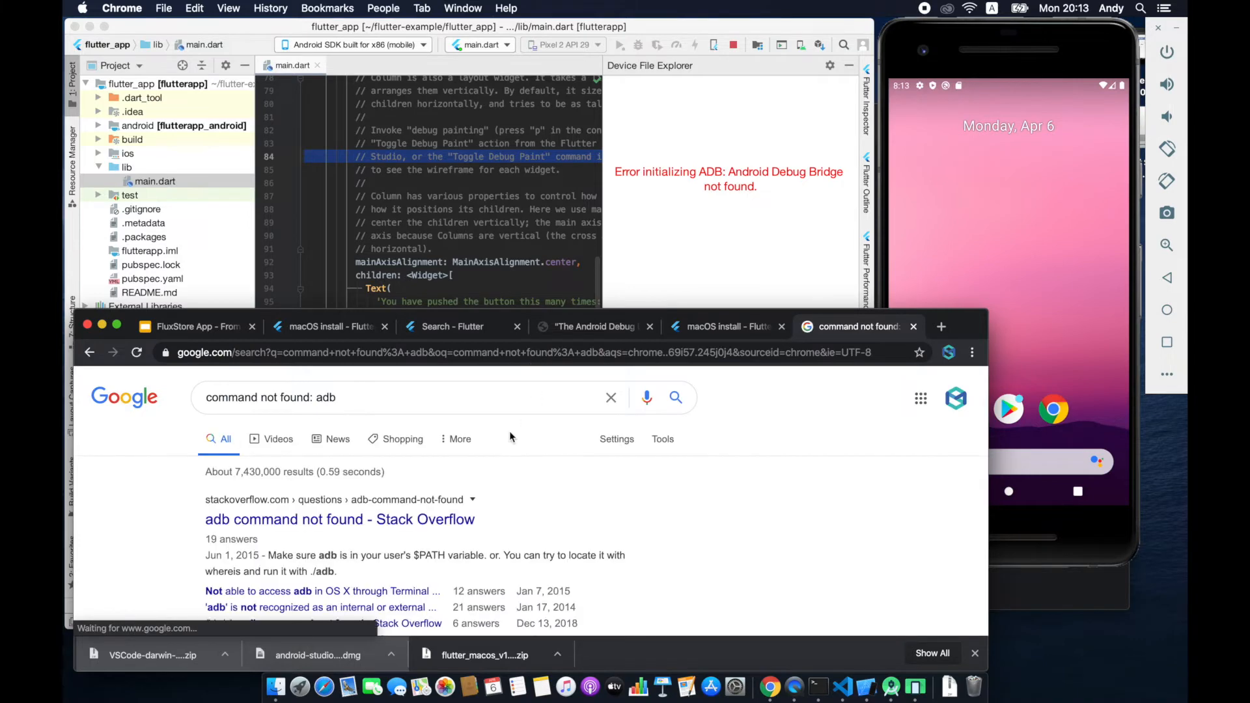
Open the Stack Overflow question "adb command not found" and read the answers about adding adb to PATH.
{"action": "left_click", "coordinate": [408, 528]}
{"action": "left_click_drag", "start_coordinate": [983, 316], "coordinate": [990, 29]}
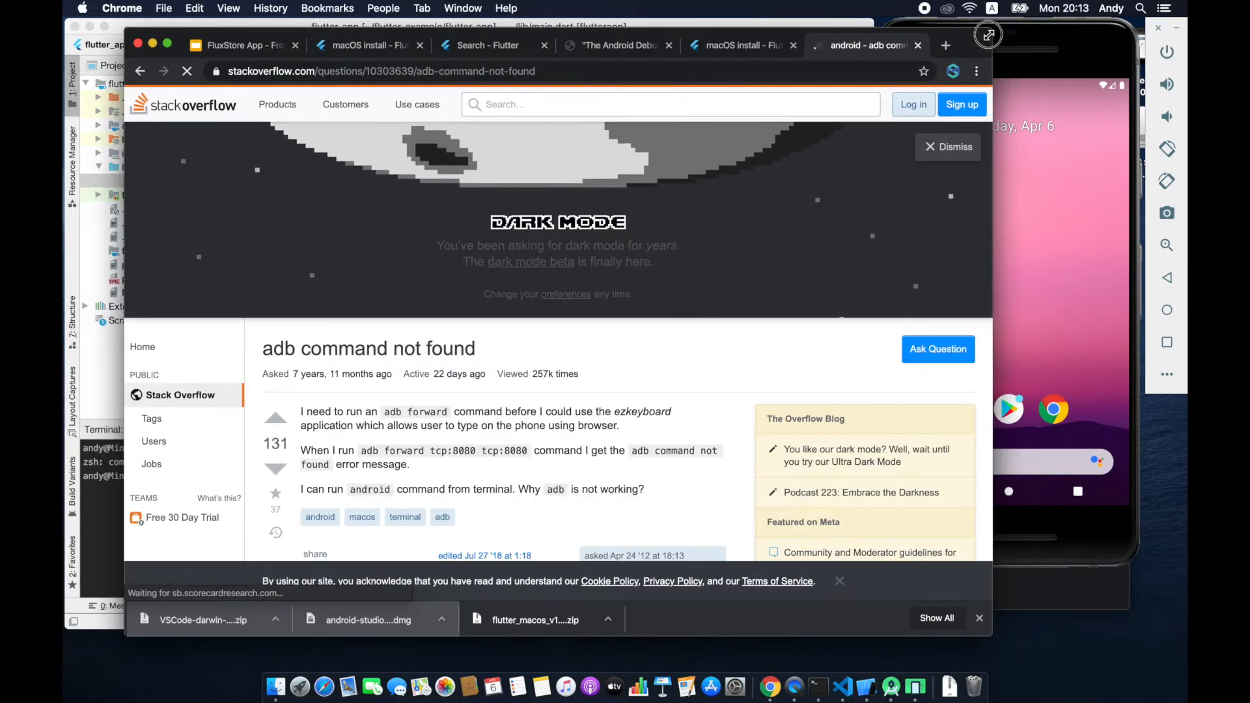
{"action": "scroll", "coordinate": [589, 404], "scroll_direction": "down", "scroll_amount": 5}
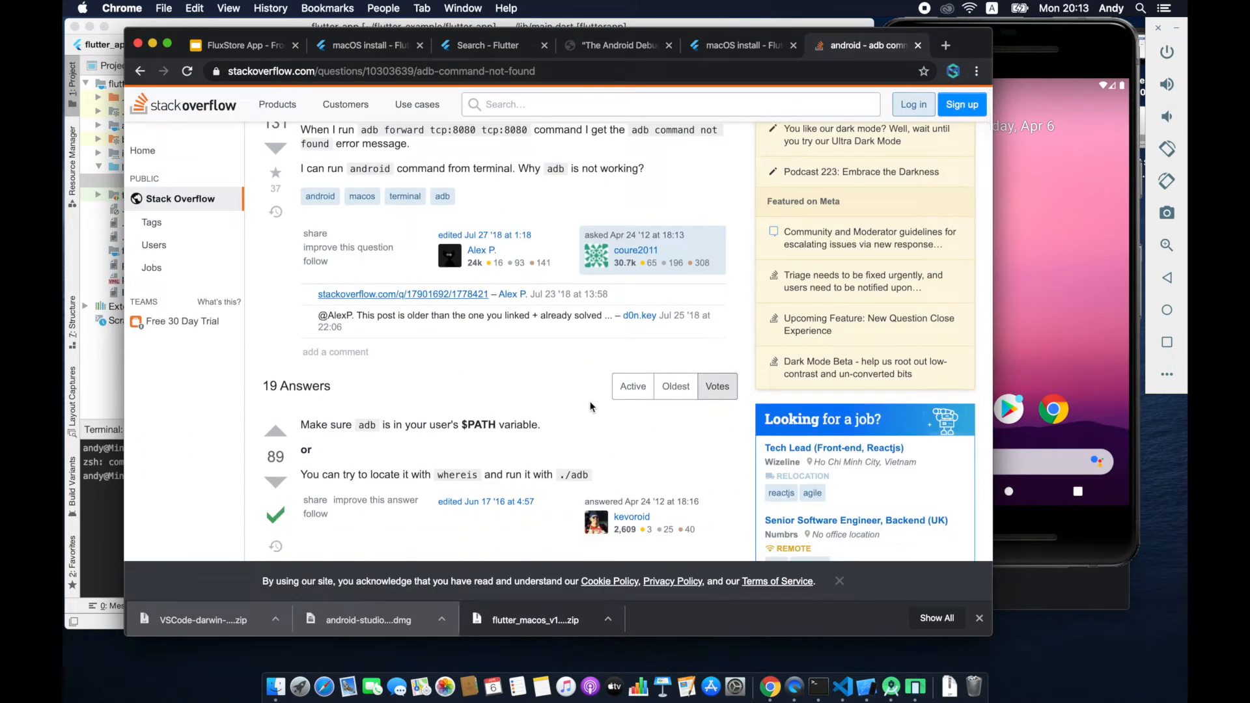
{"action": "scroll", "coordinate": [562, 419], "scroll_direction": "down", "scroll_amount": 3}
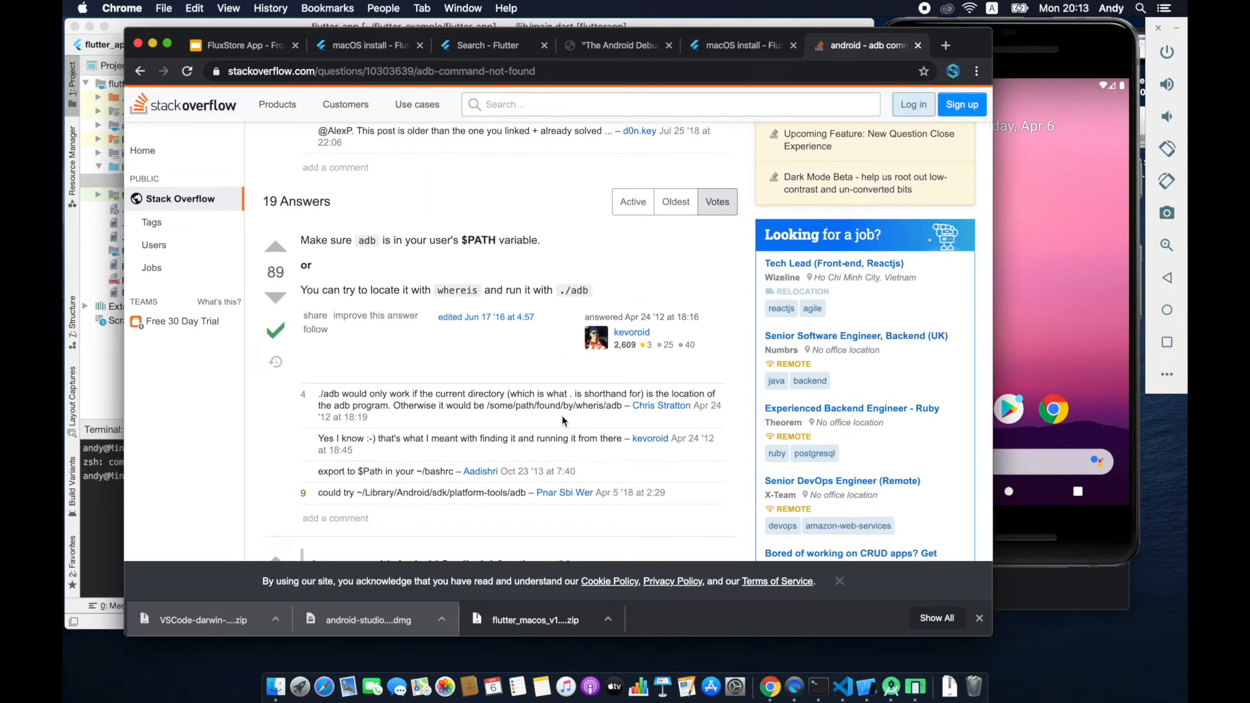
{"action": "scroll", "coordinate": [562, 420], "scroll_direction": "down", "scroll_amount": 3}
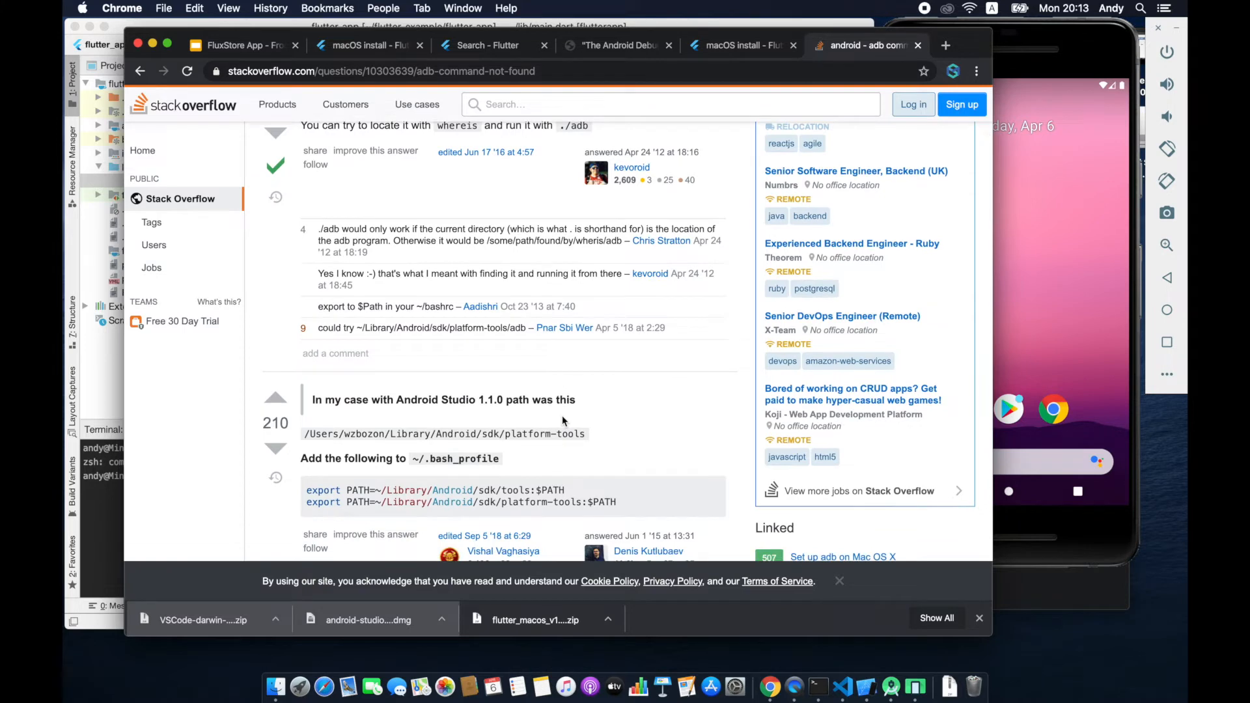
{"action": "scroll", "coordinate": [562, 420], "scroll_direction": "down", "scroll_amount": 1}
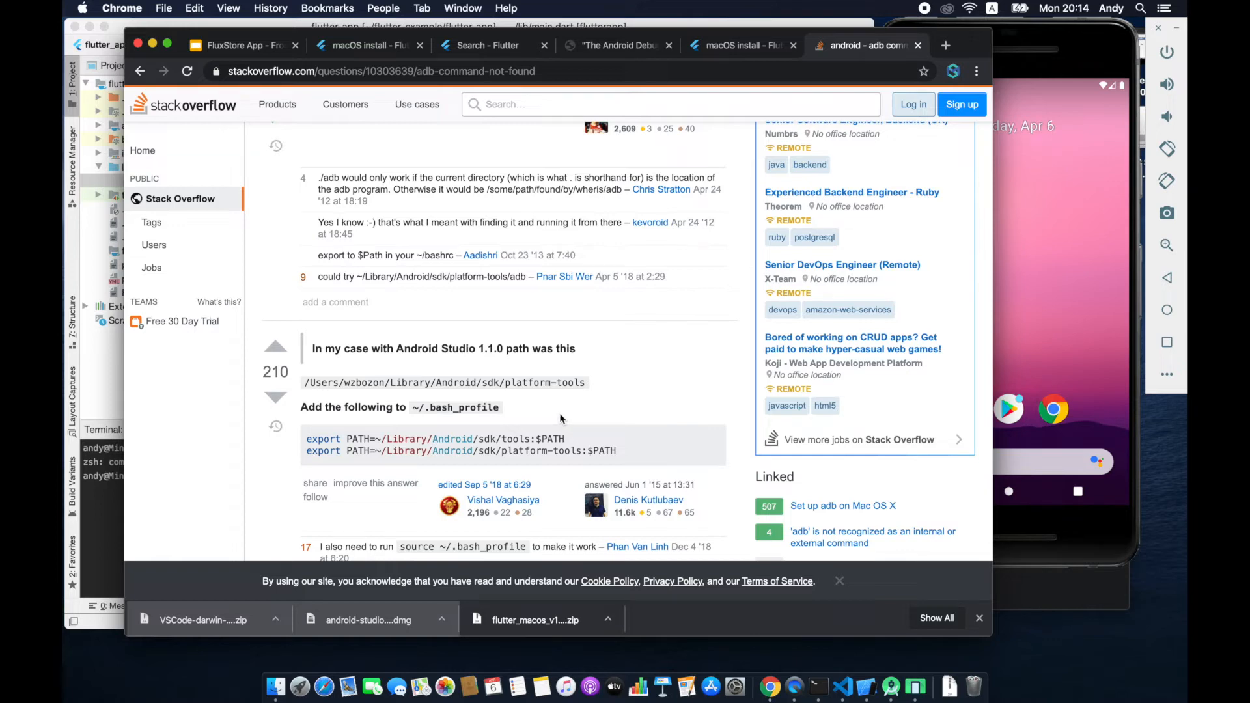
{"action": "scroll", "coordinate": [563, 419], "scroll_direction": "down", "scroll_amount": 1}
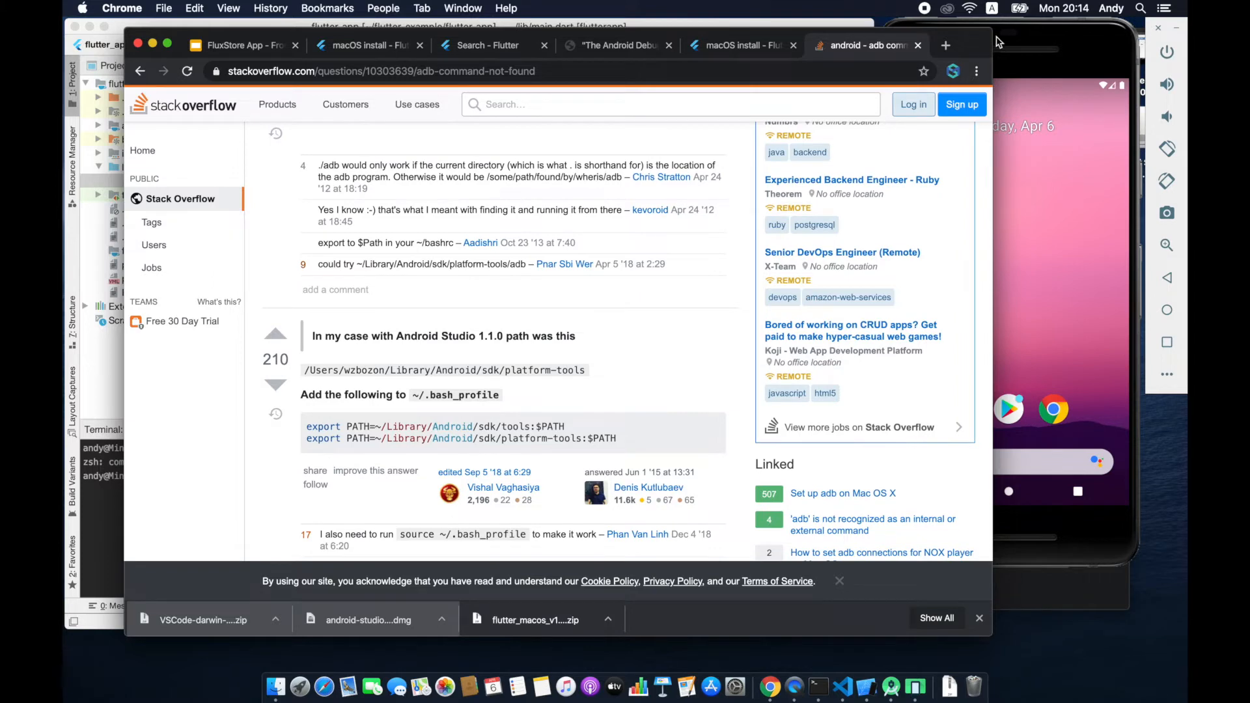
{"action": "left_click_drag", "start_coordinate": [997, 43], "coordinate": [1026, 150]}
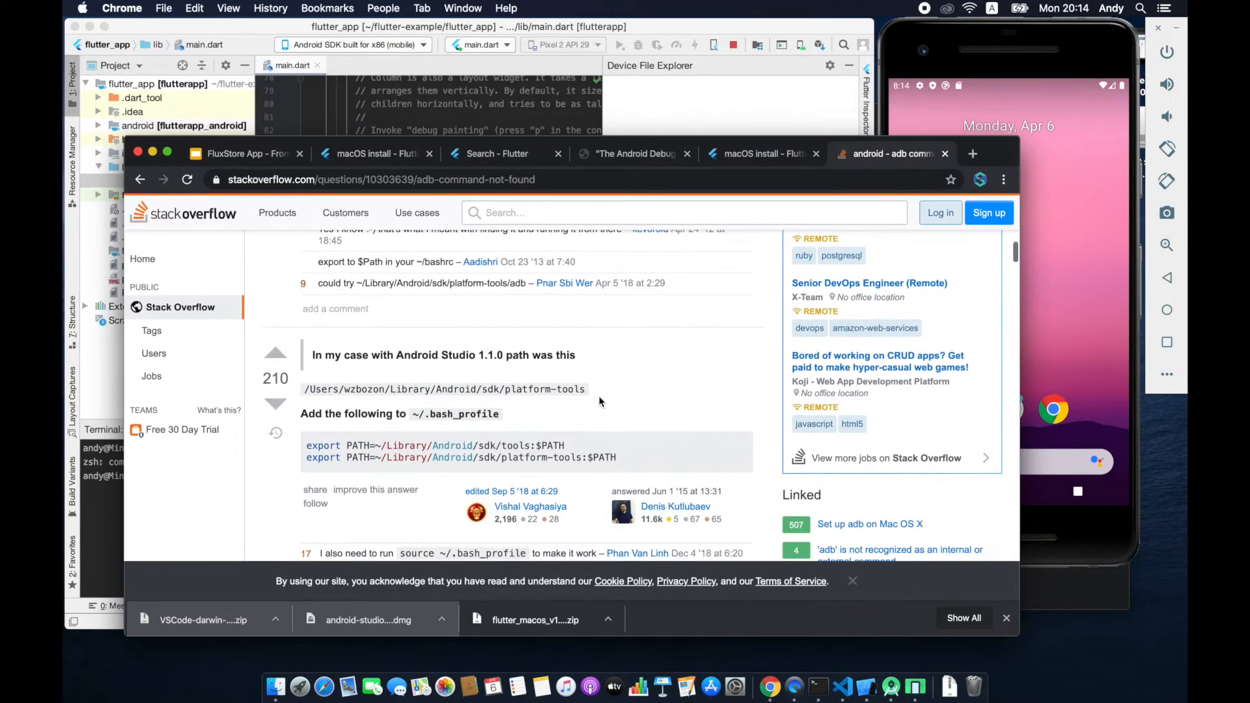
Return to Android Studio, copy the Android SDK Location from the Android SDK preferences, and close the preferences.
{"action": "left_click", "coordinate": [361, 99]}
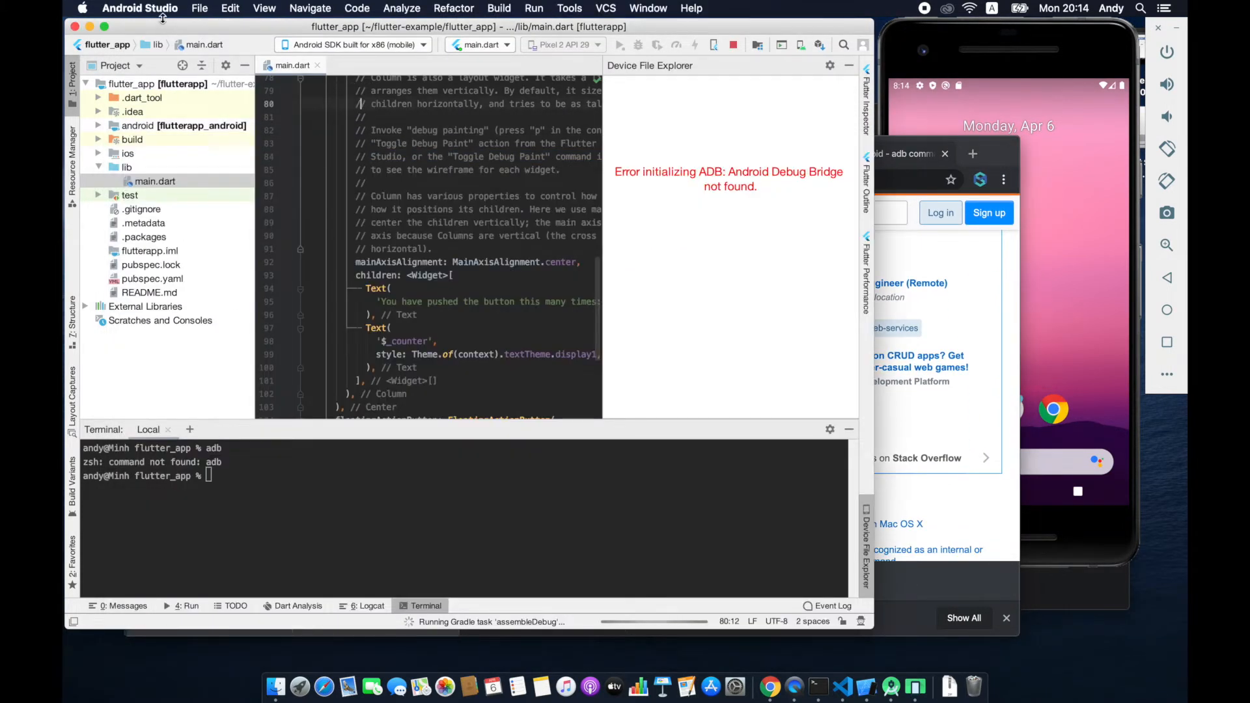
{"action": "left_click", "coordinate": [139, 8]}
{"action": "left_click", "coordinate": [653, 132]}
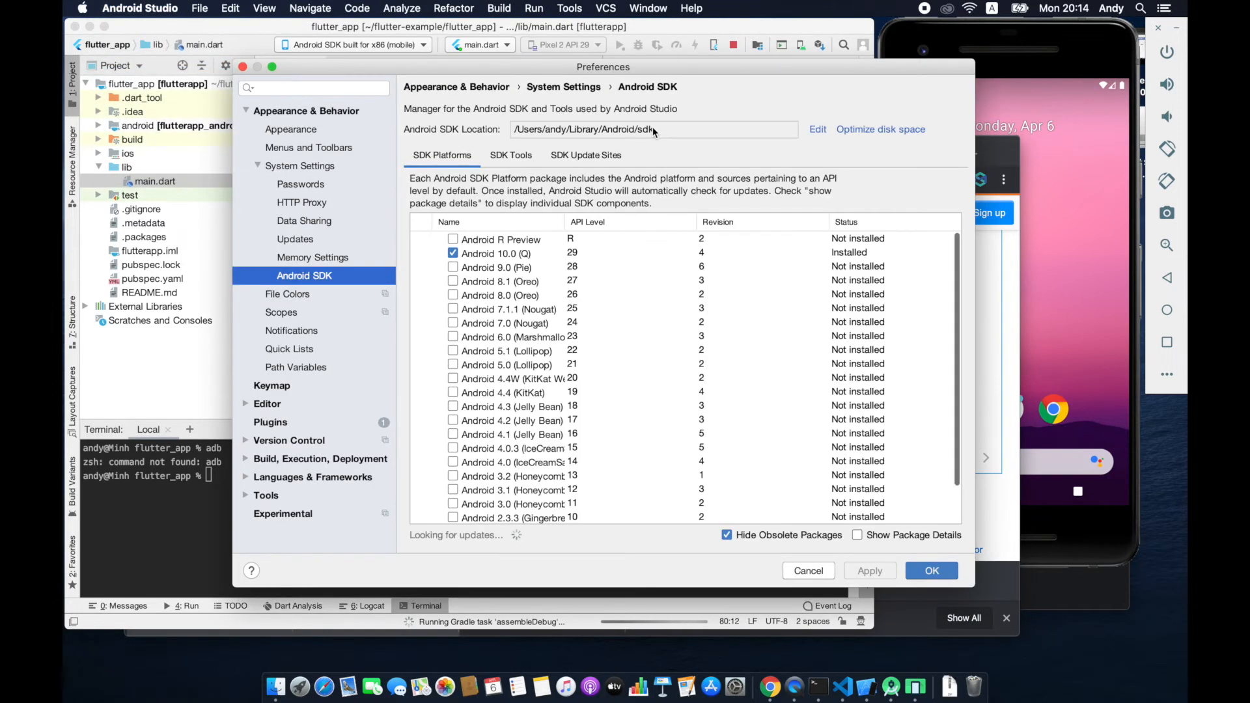
{"action": "left_click_drag", "start_coordinate": [686, 130], "coordinate": [485, 128]}
{"action": "key", "text": "super+c"}
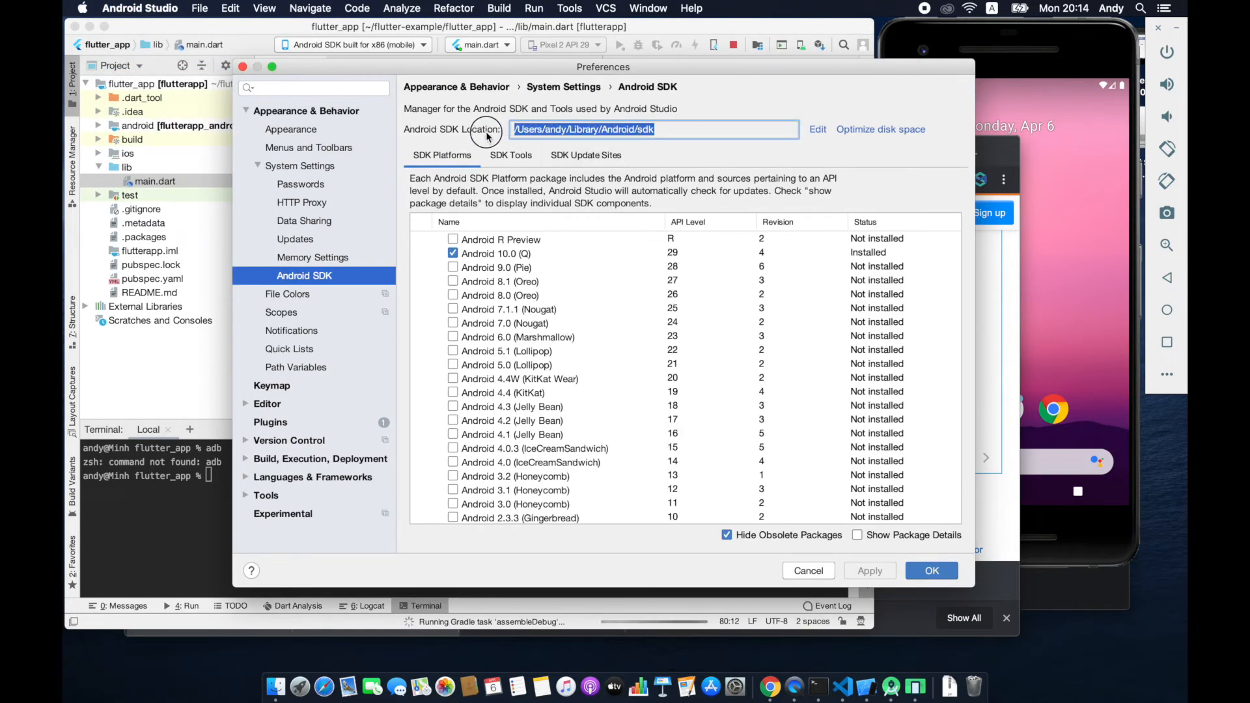
{"action": "left_click", "coordinate": [242, 67]}
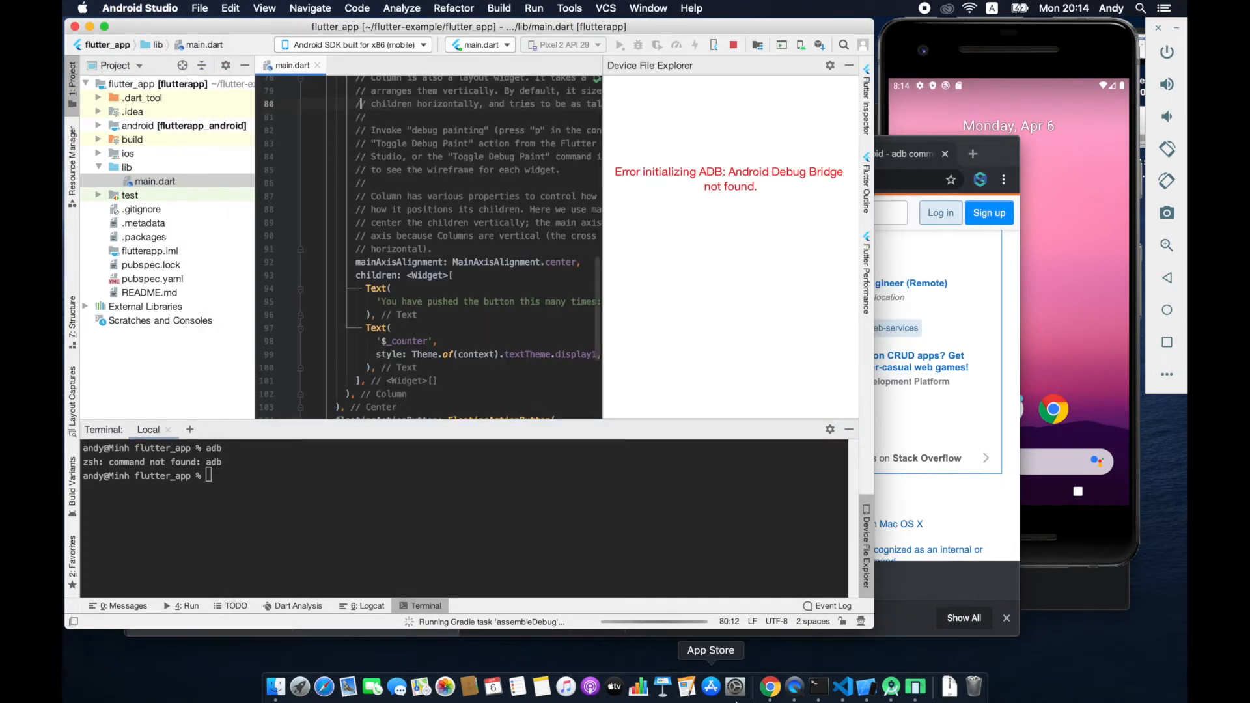
Switch to Terminal and reopen ~/.zshrc in vim from the earlier shell session.
{"action": "left_click", "coordinate": [820, 694]}
{"action": "left_click_drag", "start_coordinate": [690, 216], "coordinate": [1029, 216]}
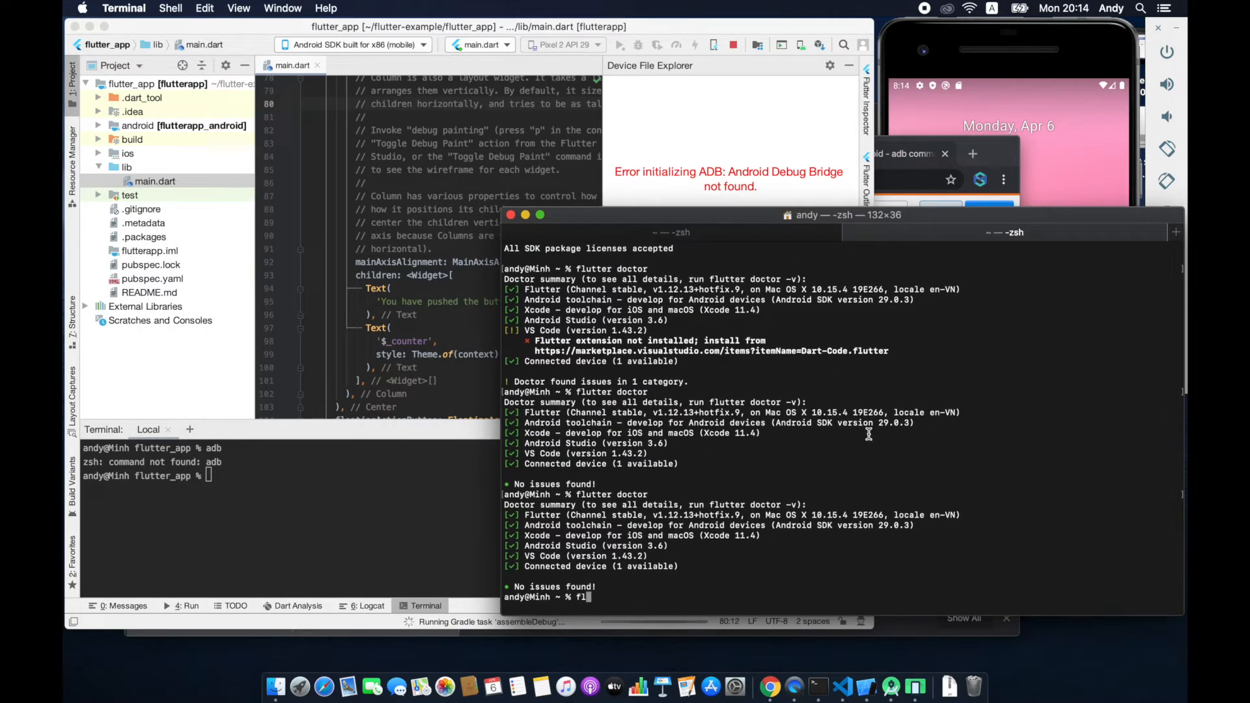
{"action": "left_click", "coordinate": [756, 232]}
{"action": "key", "text": "Up"}
{"action": "key", "text": "Up"}
{"action": "key", "text": "Return"}
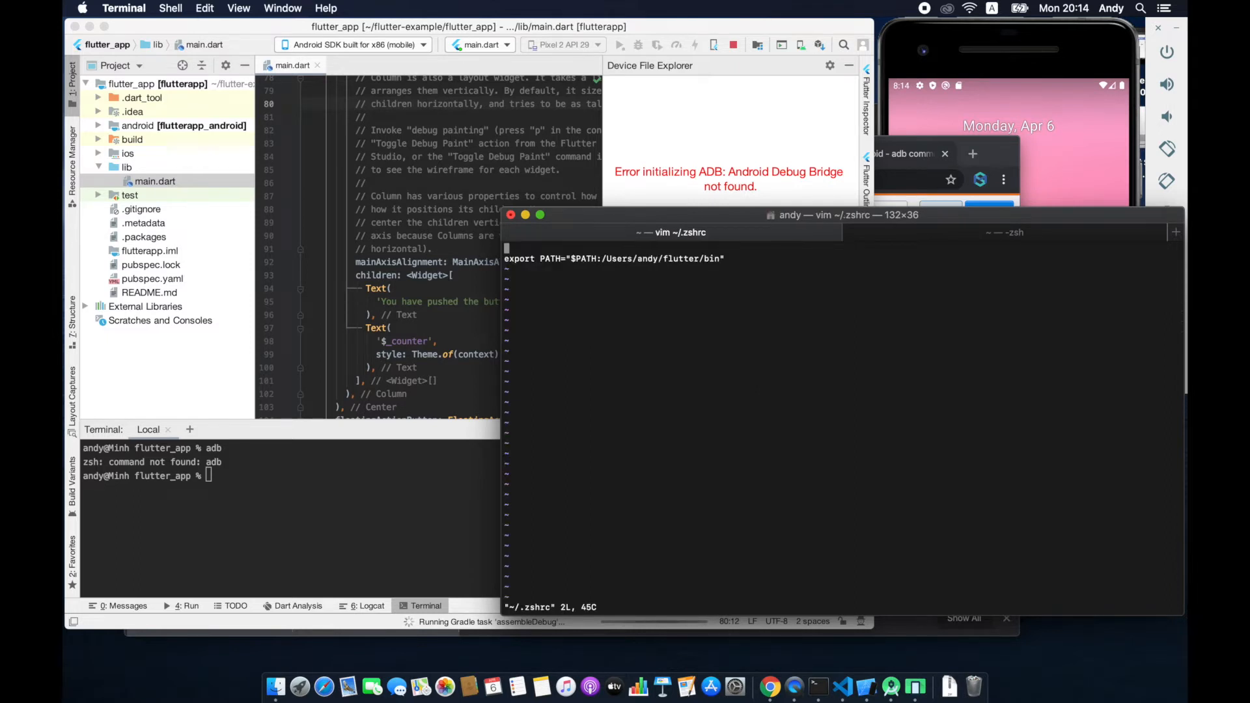
Insert the copied Android SDK path on its own line above the Flutter PATH export in .zshrc.
{"action": "key", "text": "i"}
{"action": "key", "text": "Return"}
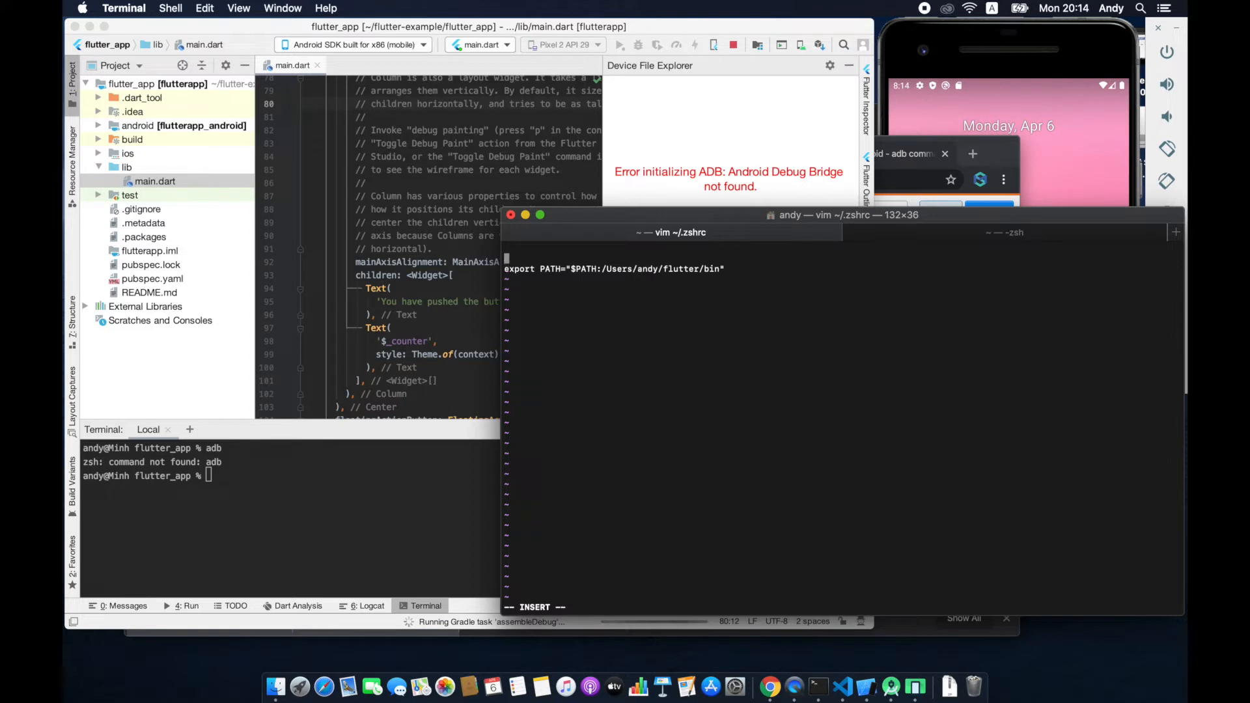
{"action": "key", "text": "super+v"}
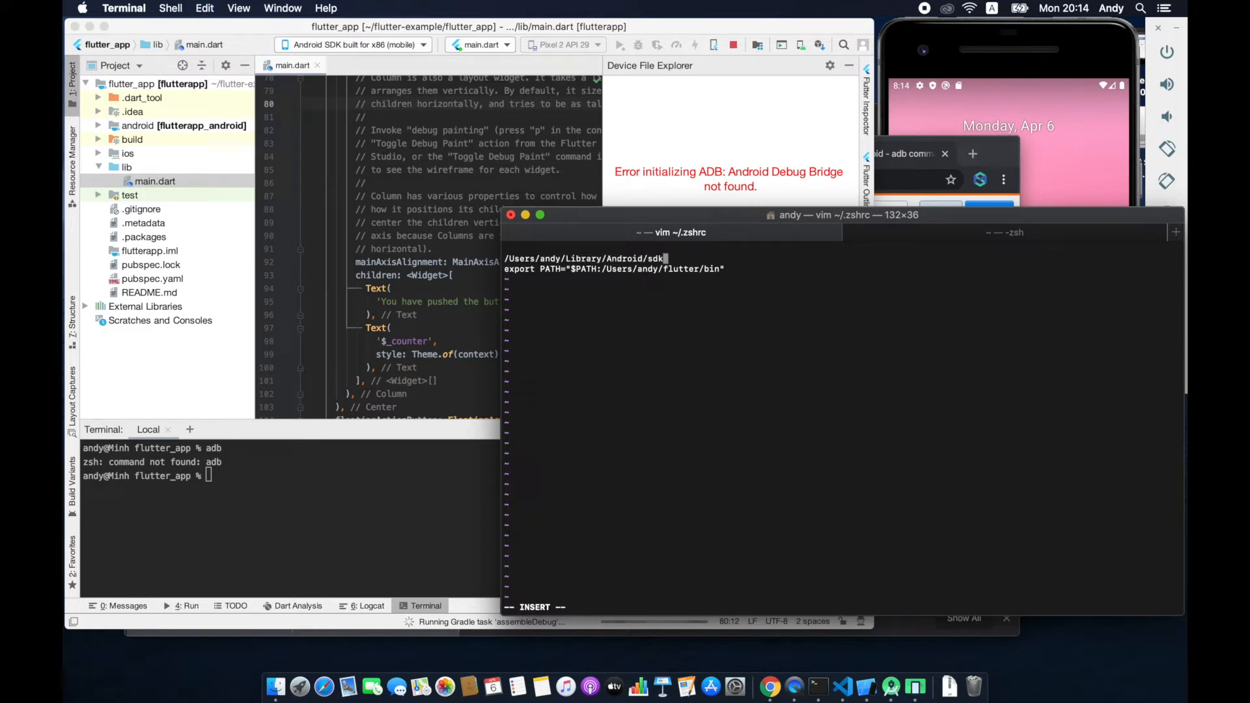
{"action": "key", "text": "Return"}
Copy the two export PATH lines for tools and platform-tools from the Stack Overflow answer and paste them below the SDK path in .zshrc.
{"action": "key", "text": "super+Tab"}
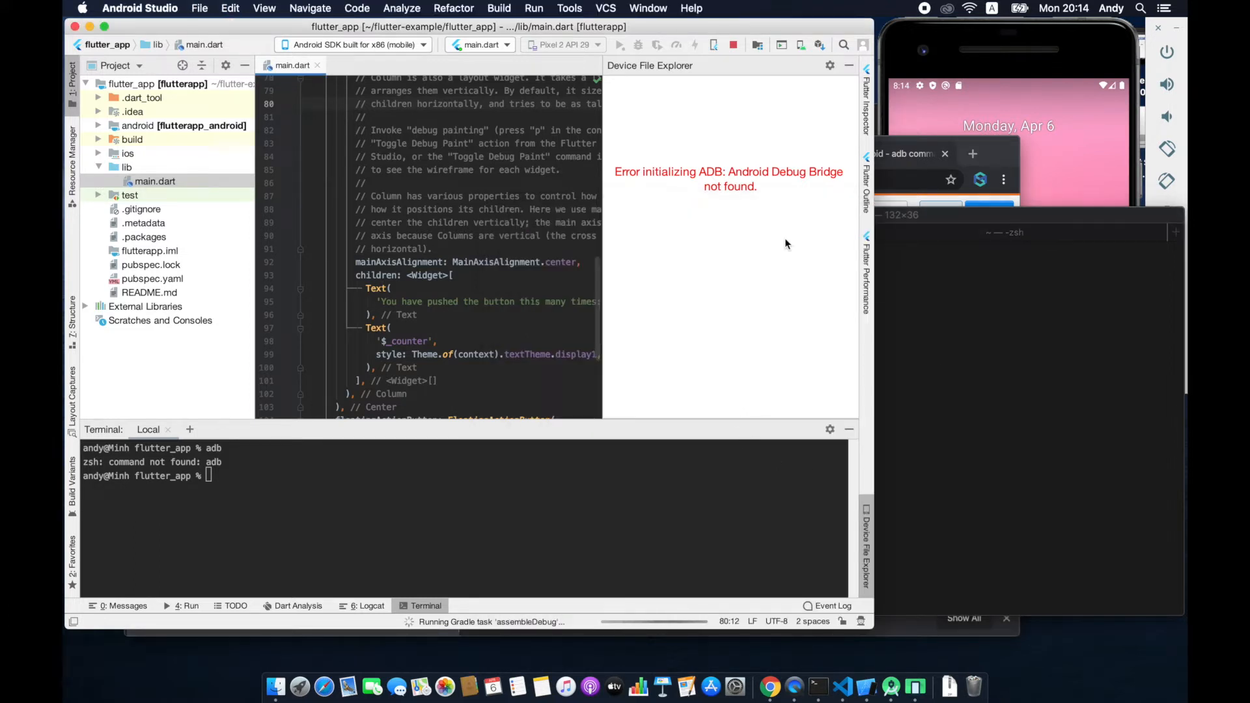
{"action": "left_click", "coordinate": [770, 687]}
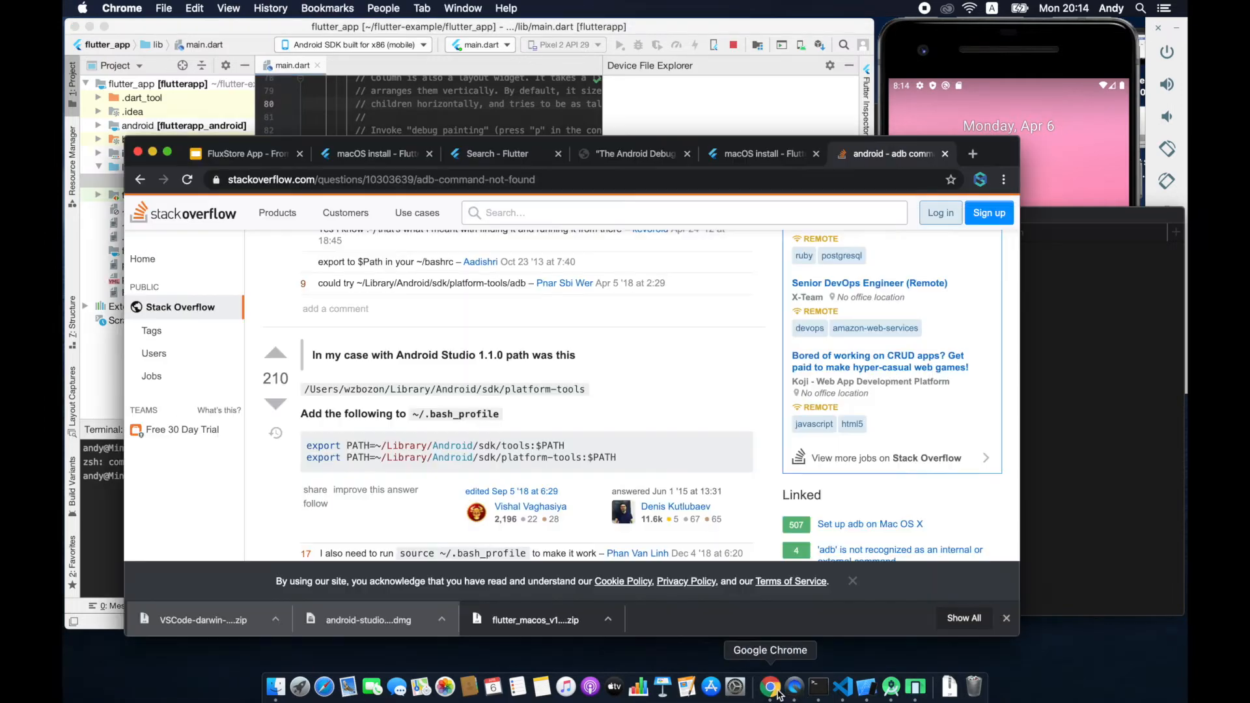
{"action": "left_click_drag", "start_coordinate": [631, 458], "coordinate": [308, 448]}
{"action": "key", "text": "super+c"}
{"action": "left_click", "coordinate": [1117, 340]}
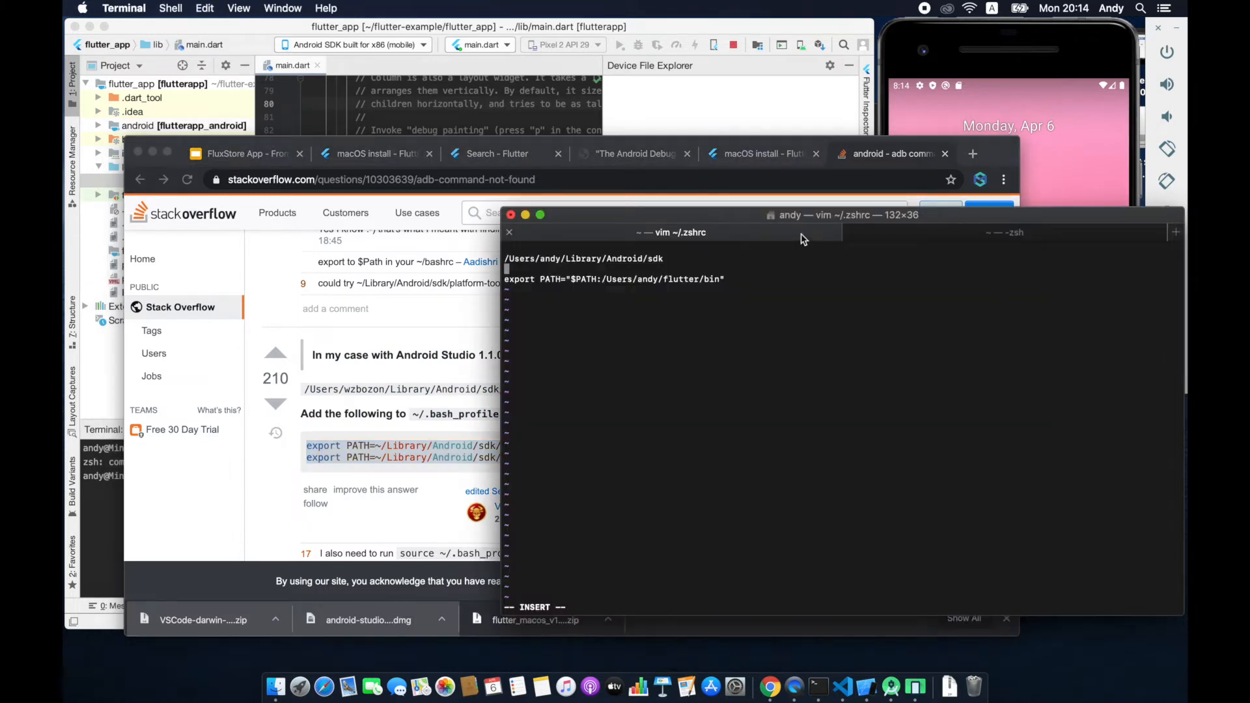
{"action": "key", "text": "super+v"}
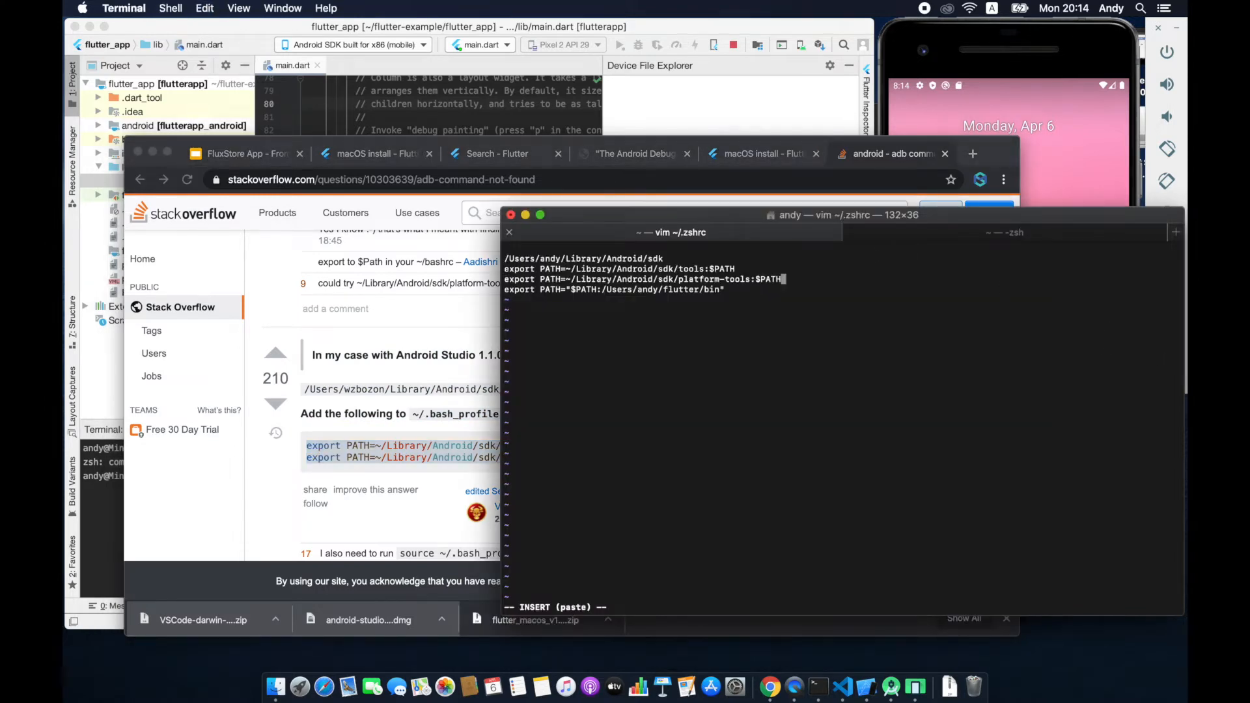
Remove the standalone Android SDK path line above the export lines in .zshrc.
{"action": "key", "text": "Up"}
{"action": "key", "text": "Up"}
{"action": "key", "text": "BackSpace"}
{"action": "key", "text": "BackSpace"}
{"action": "key", "text": "BackSpace"}
{"action": "key", "text": "BackSpace"}
{"action": "key", "text": "BackSpace"}
{"action": "key", "text": "BackSpace"}
{"action": "key", "text": "BackSpace"}
{"action": "key", "text": "BackSpace"}
{"action": "key", "text": "BackSpace"}
{"action": "key", "text": "BackSpace"}
{"action": "key", "text": "BackSpace"}
{"action": "key", "text": "BackSpace"}
{"action": "key", "text": "BackSpace"}
{"action": "key", "text": "BackSpace"}
{"action": "key", "text": "BackSpace"}
{"action": "key", "text": "BackSpace"}
{"action": "key", "text": "BackSpace"}
{"action": "key", "text": "BackSpace"}
{"action": "key", "text": "BackSpace"}
{"action": "key", "text": "BackSpace"}
{"action": "key", "text": "BackSpace"}
{"action": "key", "text": "BackSpace"}
{"action": "key", "text": "BackSpace"}
{"action": "key", "text": "BackSpace"}
{"action": "key", "text": "BackSpace"}
{"action": "key", "text": "BackSpace"}
{"action": "key", "text": "BackSpace"}
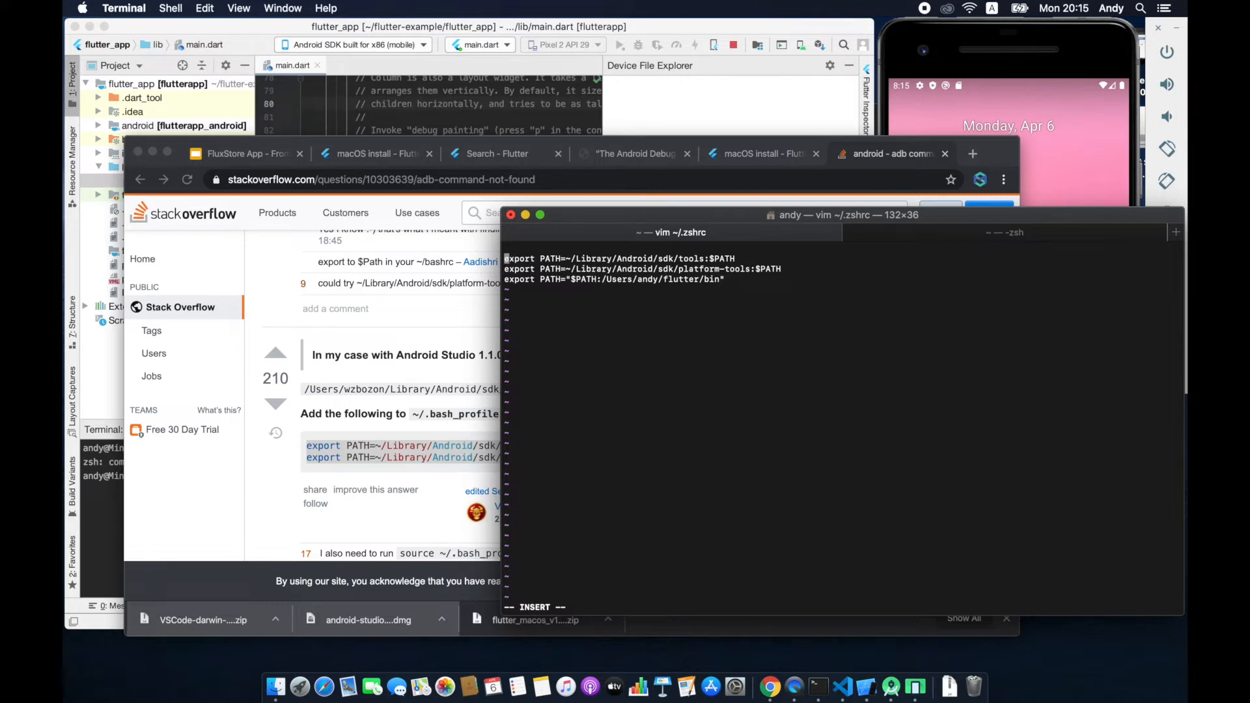
Replace ~/Library/Android/sdk in the tools export line with the full Android SDK path from the user's home folder.
{"action": "key", "text": "Right"}
{"action": "key", "text": "Right"}
{"action": "key", "text": "Right"}
{"action": "key", "text": "BackSpace"}
{"action": "key", "text": "BackSpace"}
{"action": "key", "text": "BackSpace"}
{"action": "key", "text": "BackSpace"}
{"action": "key", "text": "BackSpace"}
{"action": "key", "text": "BackSpace"}
{"action": "key", "text": "BackSpace"}
{"action": "key", "text": "BackSpace"}
{"action": "key", "text": "BackSpace"}
{"action": "key", "text": "BackSpace"}
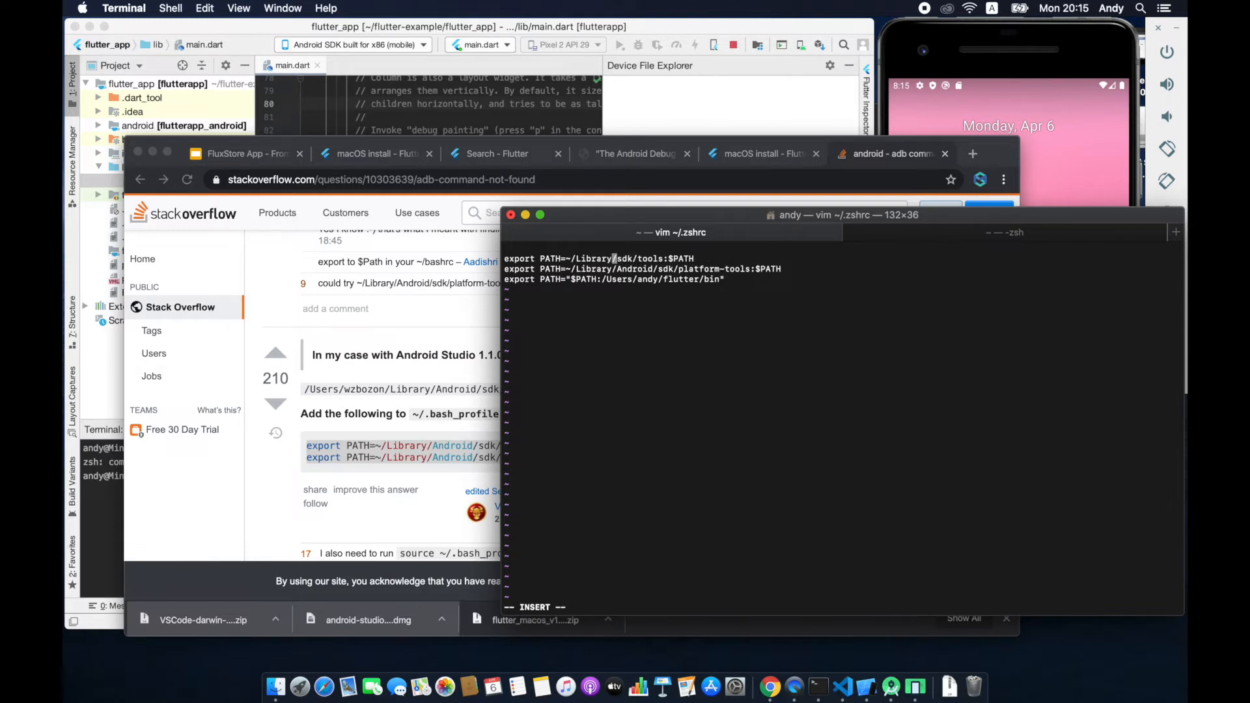
{"action": "key", "text": "BackSpace"}
{"action": "key", "text": "BackSpace"}
{"action": "key", "text": "BackSpace"}
{"action": "key", "text": "BackSpace"}
{"action": "key", "text": "BackSpace"}
{"action": "key", "text": "BackSpace"}
{"action": "key", "text": "BackSpace"}
{"action": "key", "text": "super+v"}
{"action": "key", "text": "BackSpace"}
{"action": "key", "text": "BackSpace"}
{"action": "key", "text": "BackSpace"}
{"action": "key", "text": "BackSpace"}
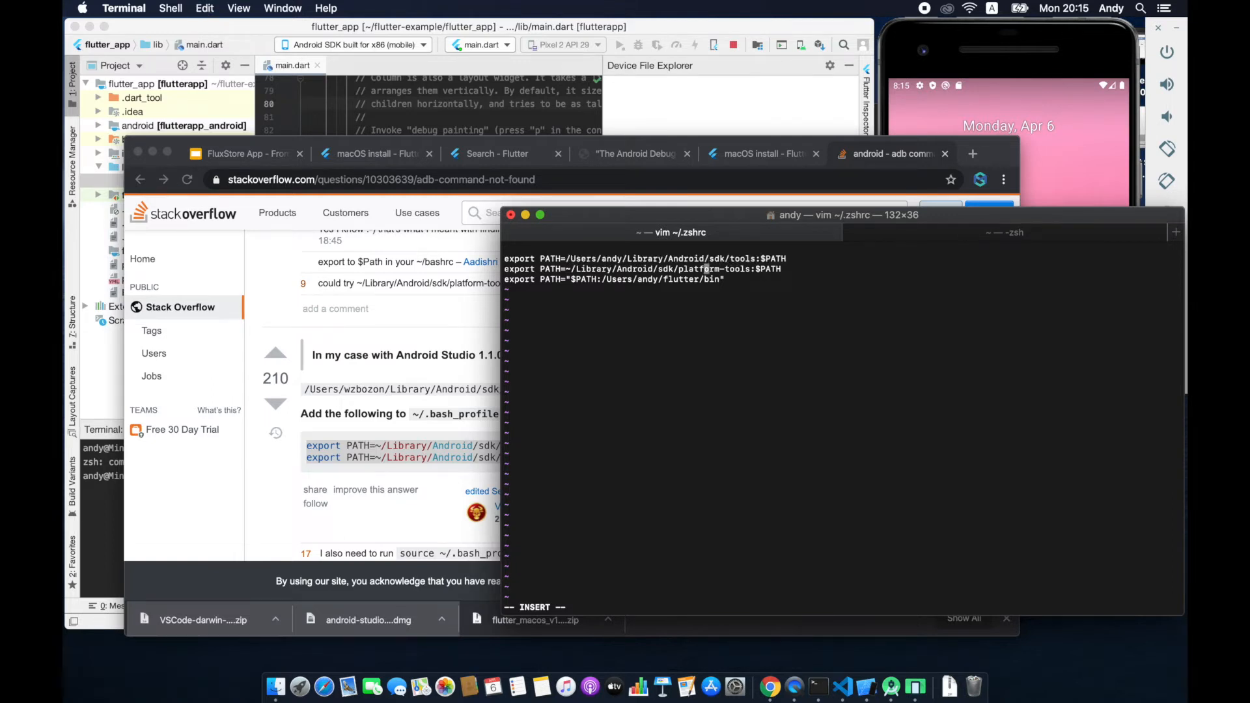
Replace ~/Library/Android/sdk in the platform-tools export line with the same full Android SDK path.
{"action": "key", "text": "BackSpace"}
{"action": "key", "text": "BackSpace"}
{"action": "key", "text": "BackSpace"}
{"action": "key", "text": "BackSpace"}
{"action": "key", "text": "BackSpace"}
{"action": "key", "text": "BackSpace"}
{"action": "key", "text": "BackSpace"}
{"action": "key", "text": "BackSpace"}
{"action": "key", "text": "BackSpace"}
{"action": "key", "text": "BackSpace"}
{"action": "key", "text": "BackSpace"}
{"action": "key", "text": "BackSpace"}
{"action": "key", "text": "BackSpace"}
{"action": "key", "text": "BackSpace"}
{"action": "key", "text": "BackSpace"}
{"action": "key", "text": "BackSpace"}
{"action": "key", "text": "BackSpace"}
{"action": "key", "text": "super+v"}
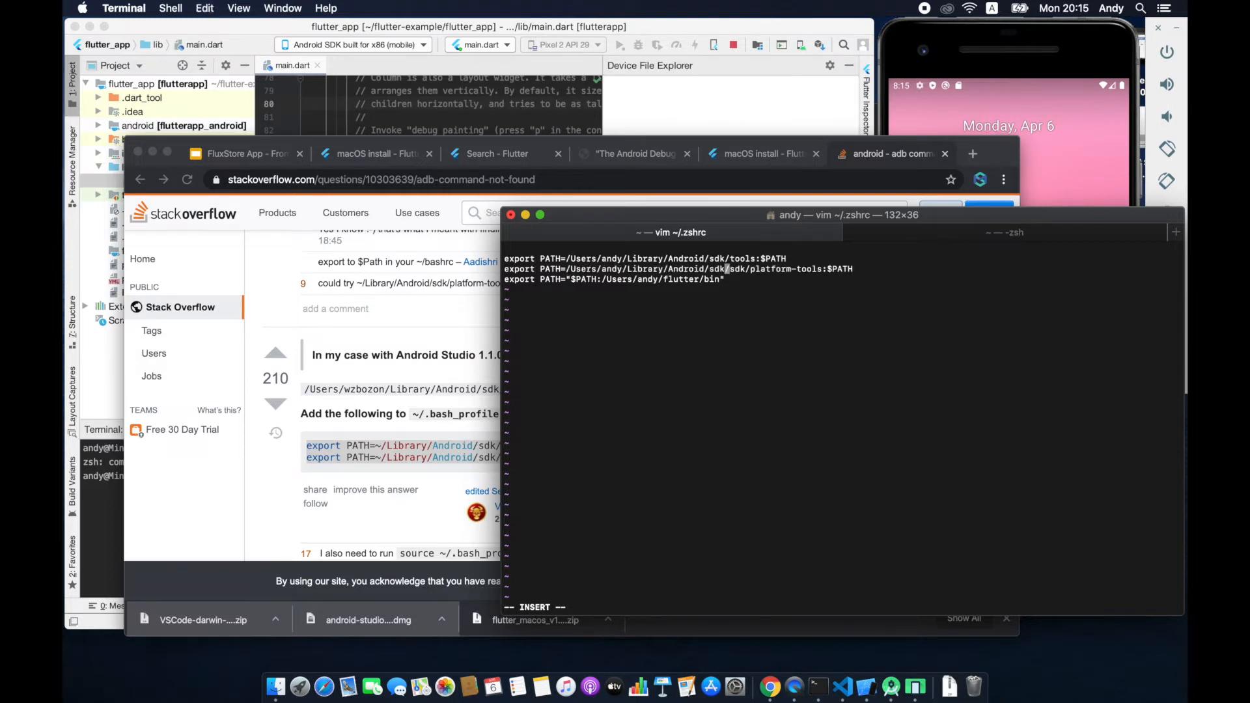
{"action": "key", "text": "BackSpace"}
{"action": "key", "text": "BackSpace"}
{"action": "key", "text": "BackSpace"}
{"action": "key", "text": "BackSpace"}
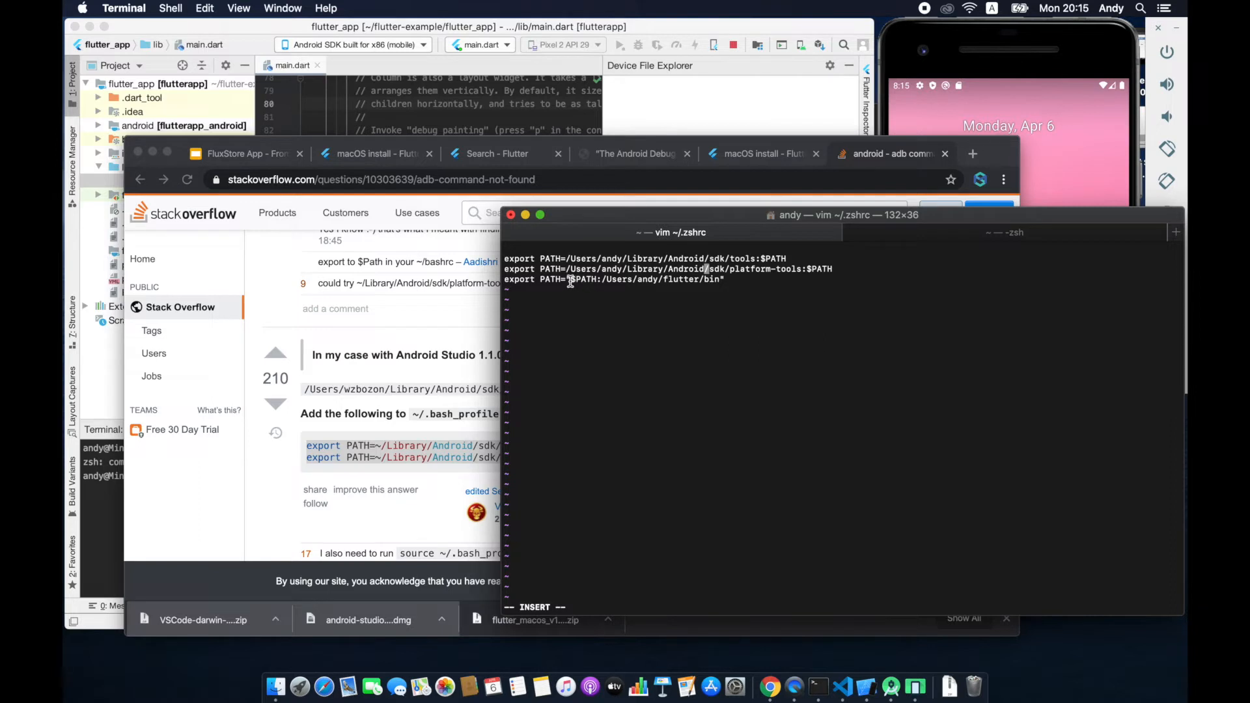
Check the Flutter PATH line, then save .zshrc and quit vim.
{"action": "left_click_drag", "start_coordinate": [570, 281], "coordinate": [607, 280]}
{"action": "key", "text": "Right"}
{"action": "key", "text": "Right"}
{"action": "key", "text": "Right"}
{"action": "key", "text": "Right"}
{"action": "key", "text": "Escape"}
{"action": "key", "text": "Return"}
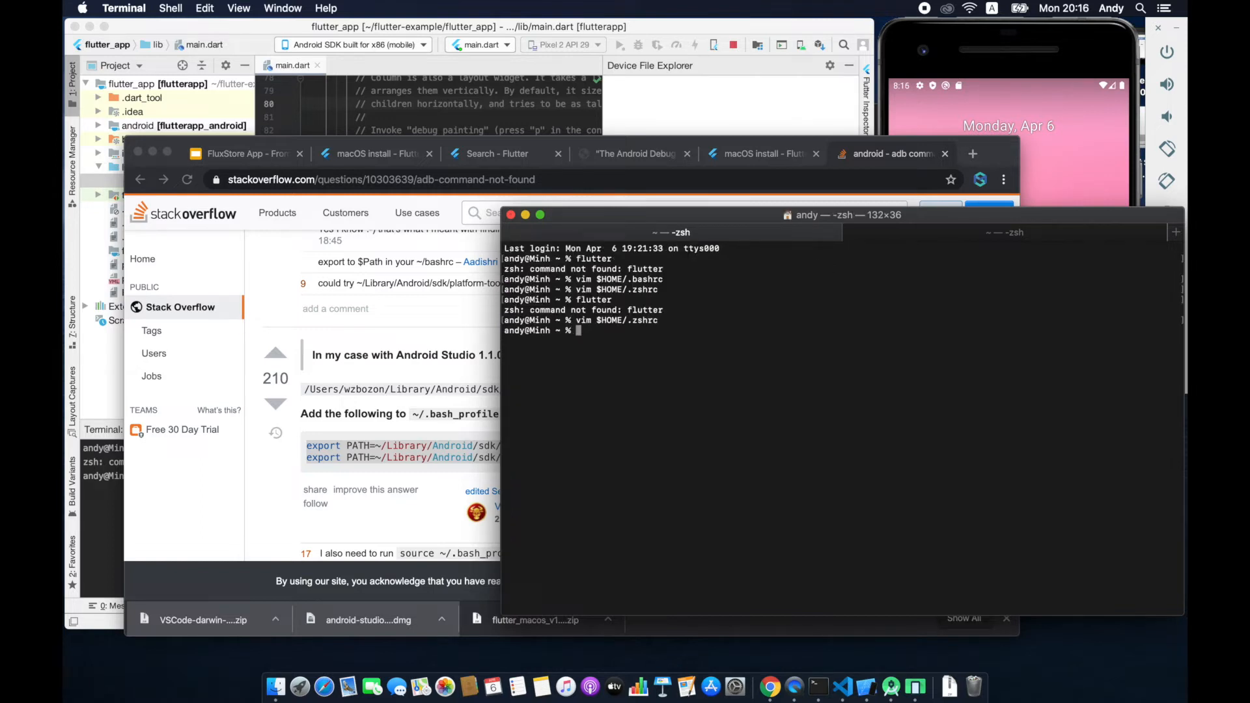
Launch Visual Studio Code, try the code command in Terminal, and close the Welcome window.
{"action": "key", "text": "super+space"}
{"action": "type", "text": "vs"}
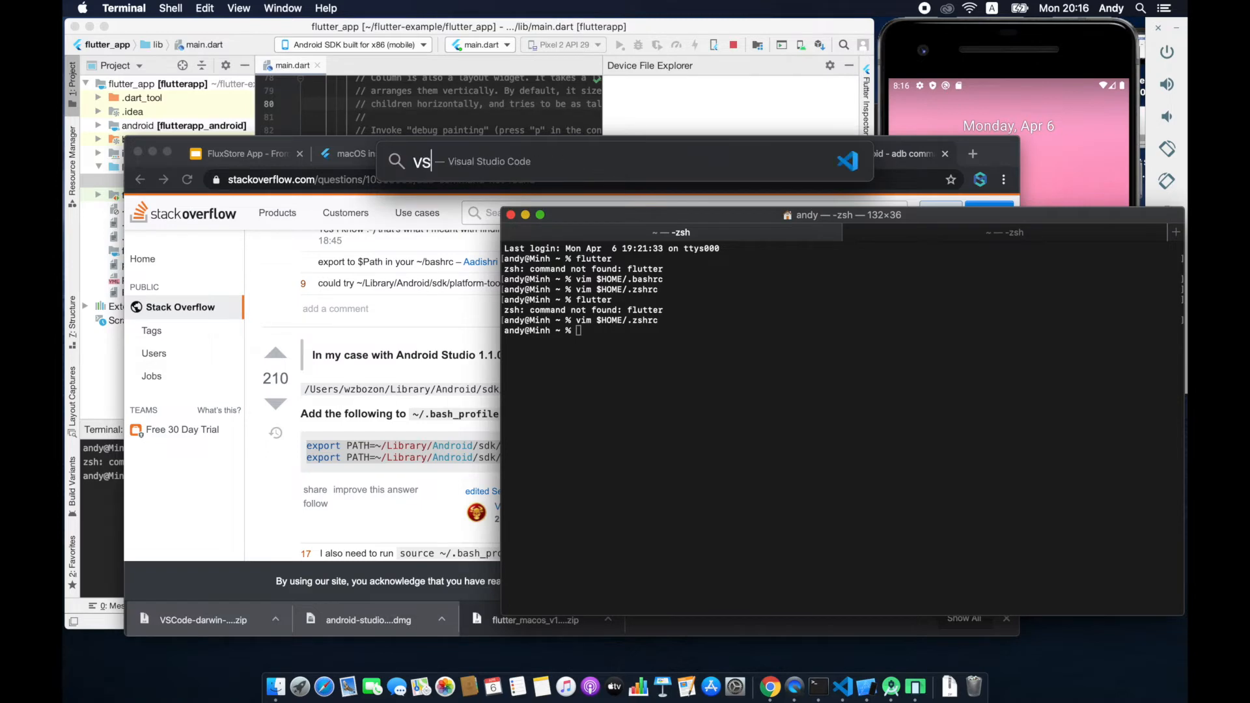
{"action": "key", "text": "Return"}
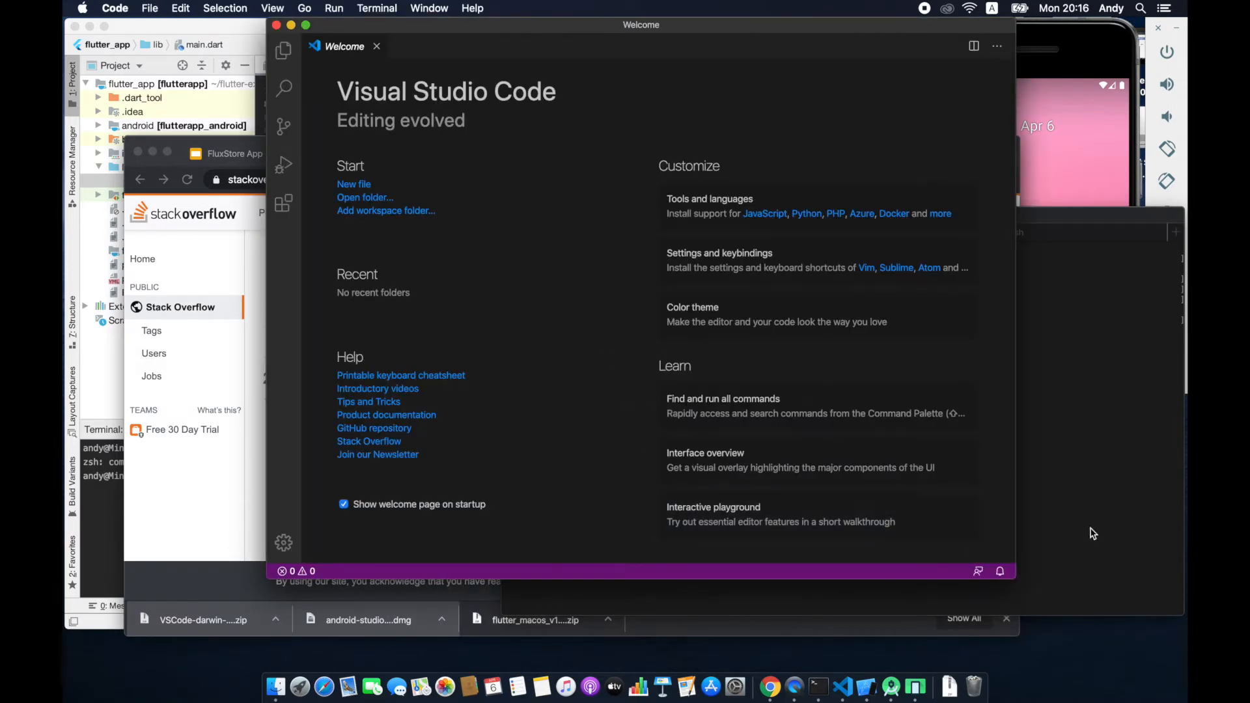
{"action": "key", "text": "super+Tab"}
{"action": "type", "text": "code"}
{"action": "key", "text": "Return"}
{"action": "left_click", "coordinate": [276, 24]}
Open $HOME/.zshrc in Visual Studio Code by running the code command from Terminal.
{"action": "left_click", "coordinate": [832, 420]}
{"action": "type", "text": "c"}
{"action": "key", "text": "Up"}
{"action": "key", "text": "Up"}
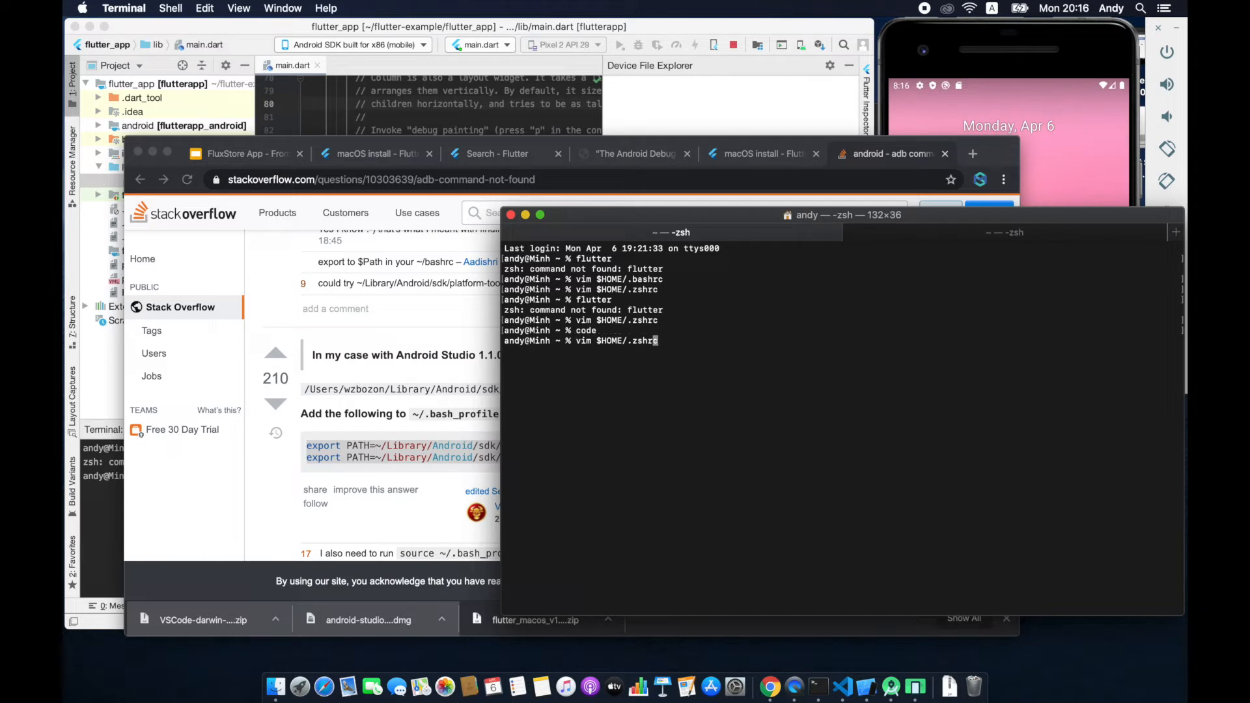
{"action": "key", "text": "BackSpace"}
{"action": "key", "text": "BackSpace"}
{"action": "key", "text": "BackSpace"}
{"action": "type", "text": "code"}
{"action": "key", "text": "Return"}
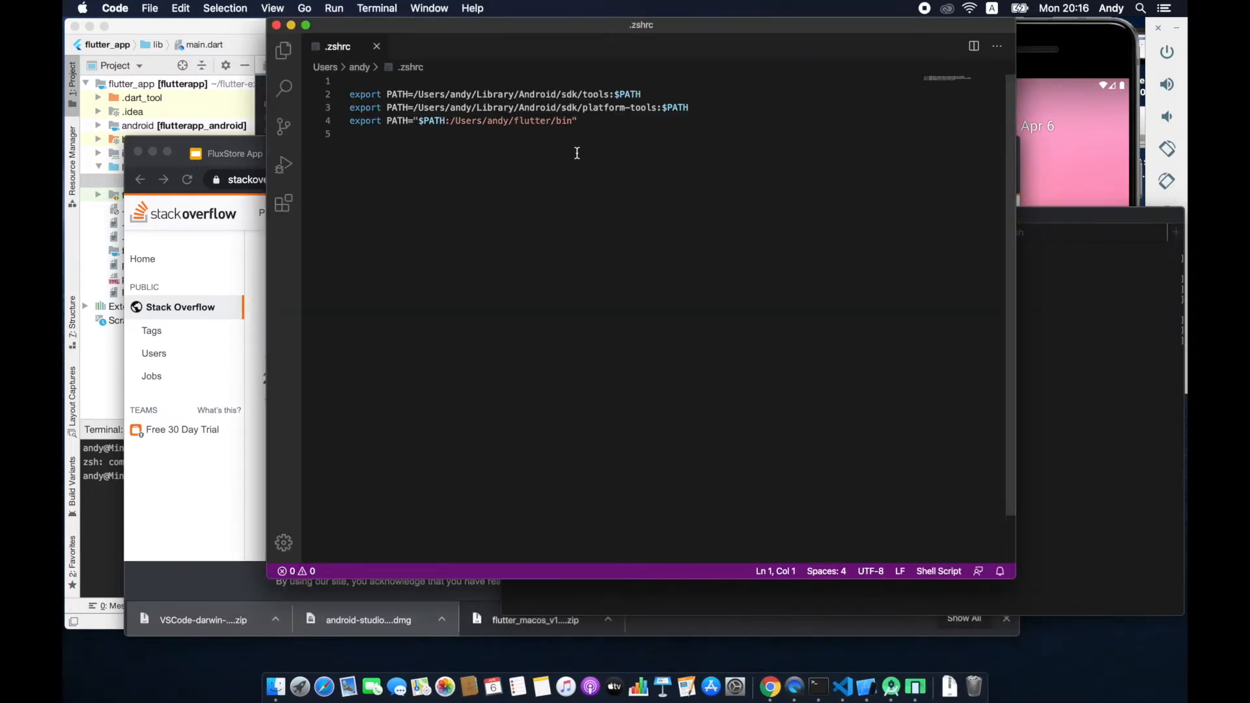
Remove the blank first line above the export lines in .zshrc and save the file.
{"action": "left_click", "coordinate": [553, 133]}
{"action": "left_click", "coordinate": [576, 119]}
{"action": "key", "text": "Return"}
{"action": "key", "text": "BackSpace"}
{"action": "key", "text": "Up"}
{"action": "key", "text": "super+Left"}
{"action": "key", "text": "BackSpace"}
{"action": "key", "text": "super+s"}
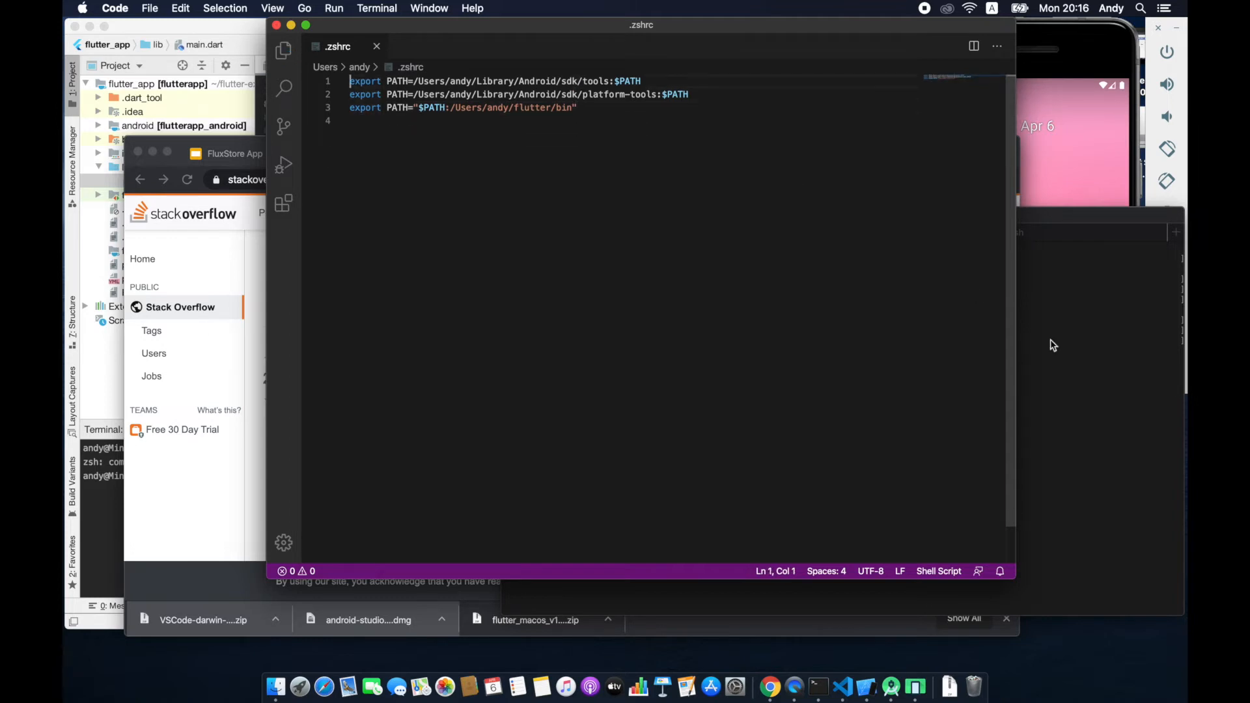
Return to Terminal and run adb in a new tab to test the updated PATH.
{"action": "left_click", "coordinate": [1085, 354]}
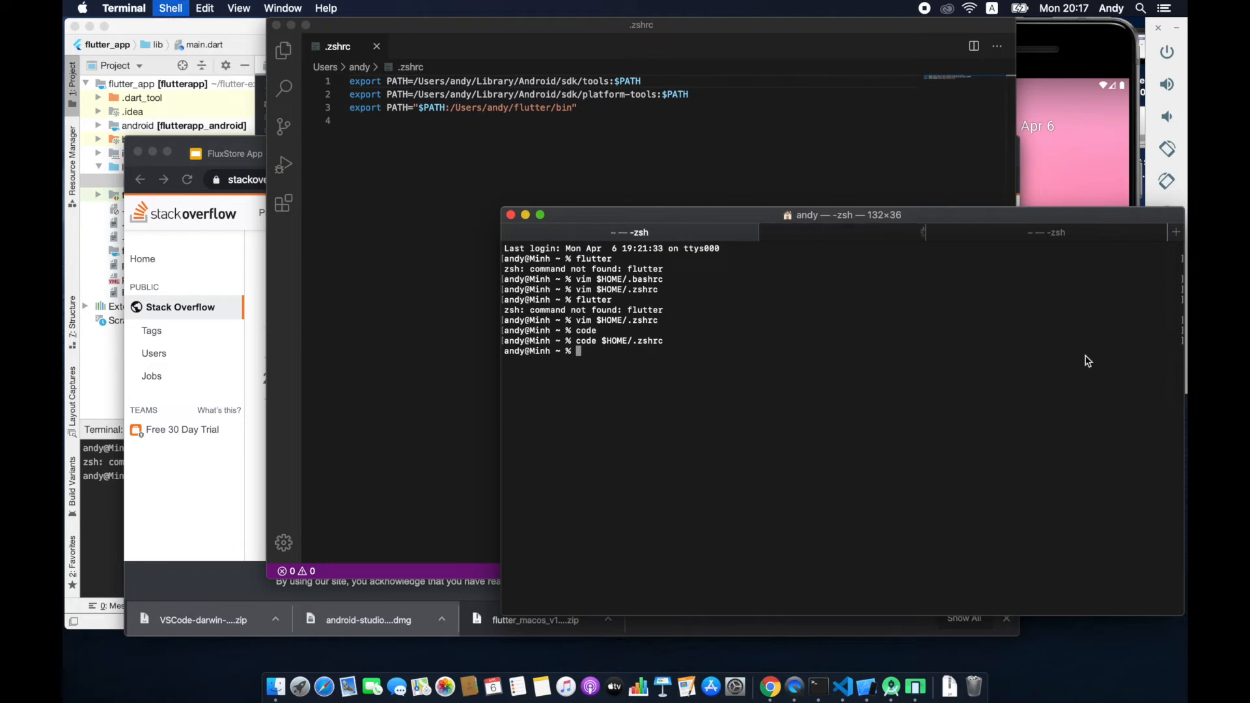
{"action": "key", "text": "super+t"}
{"action": "type", "text": "ab"}
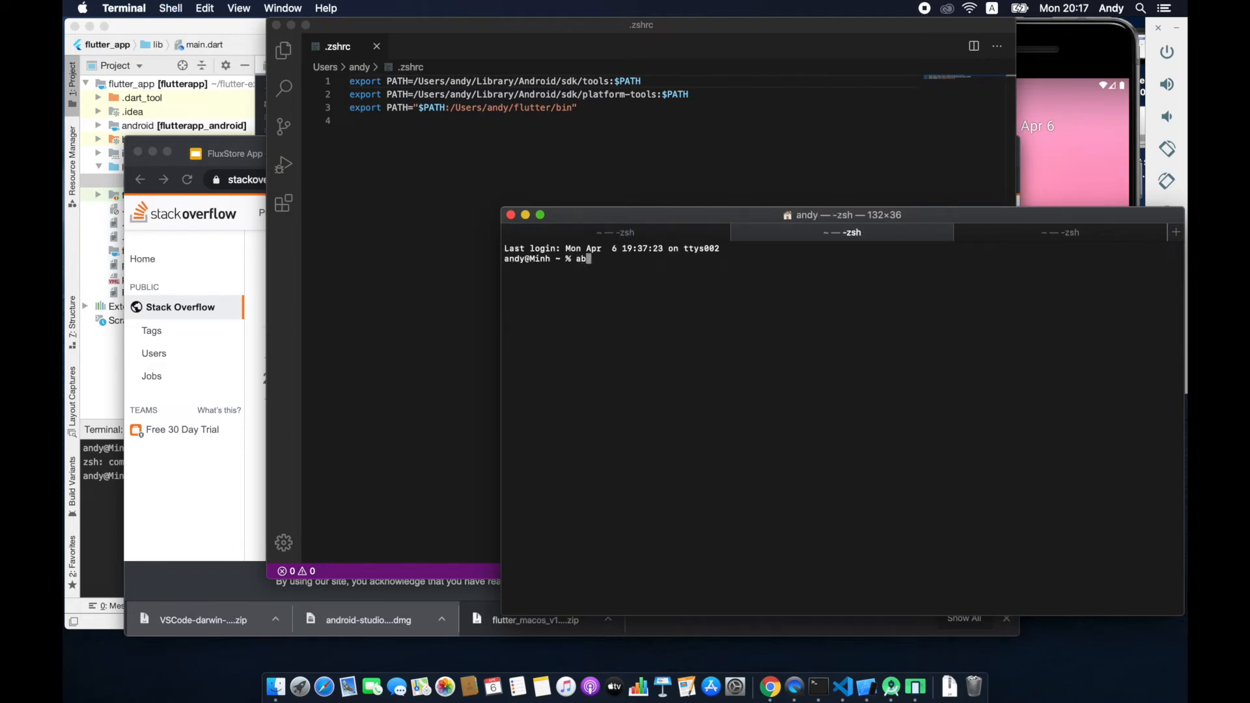
{"action": "type", "text": "b"}
{"action": "key", "text": "Return"}
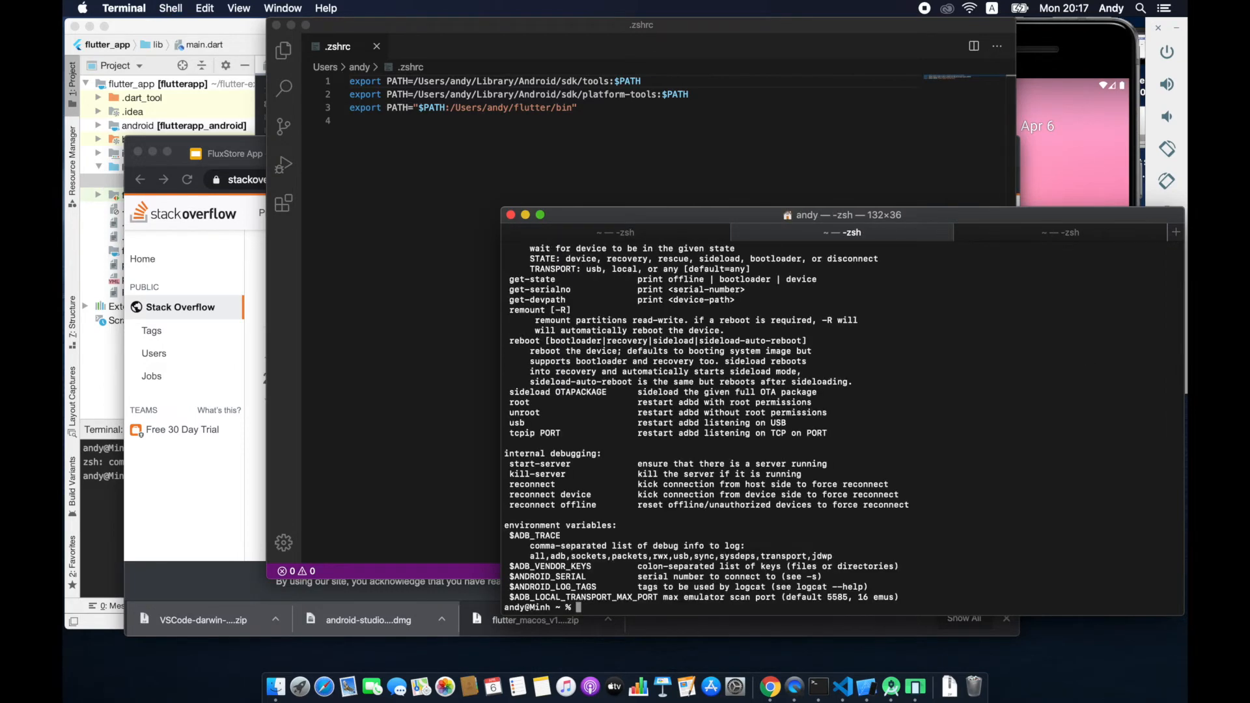
Switch to Android Studio, stop the running app build, and run adb in the existing built-in terminal session.
{"action": "left_click", "coordinate": [915, 687]}
{"action": "left_click", "coordinate": [891, 687]}
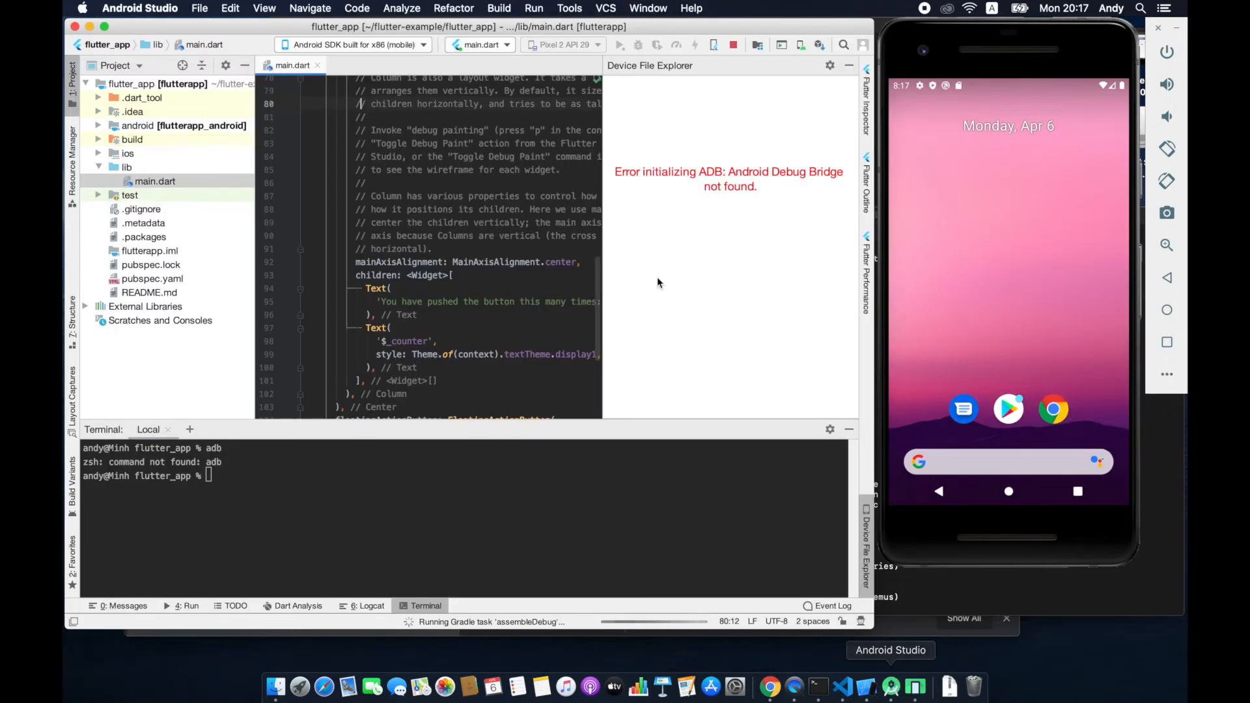
{"action": "left_click", "coordinate": [733, 46]}
{"action": "left_click", "coordinate": [530, 182]}
{"action": "left_click", "coordinate": [474, 487]}
{"action": "type", "text": "adb"}
{"action": "key", "text": "Return"}
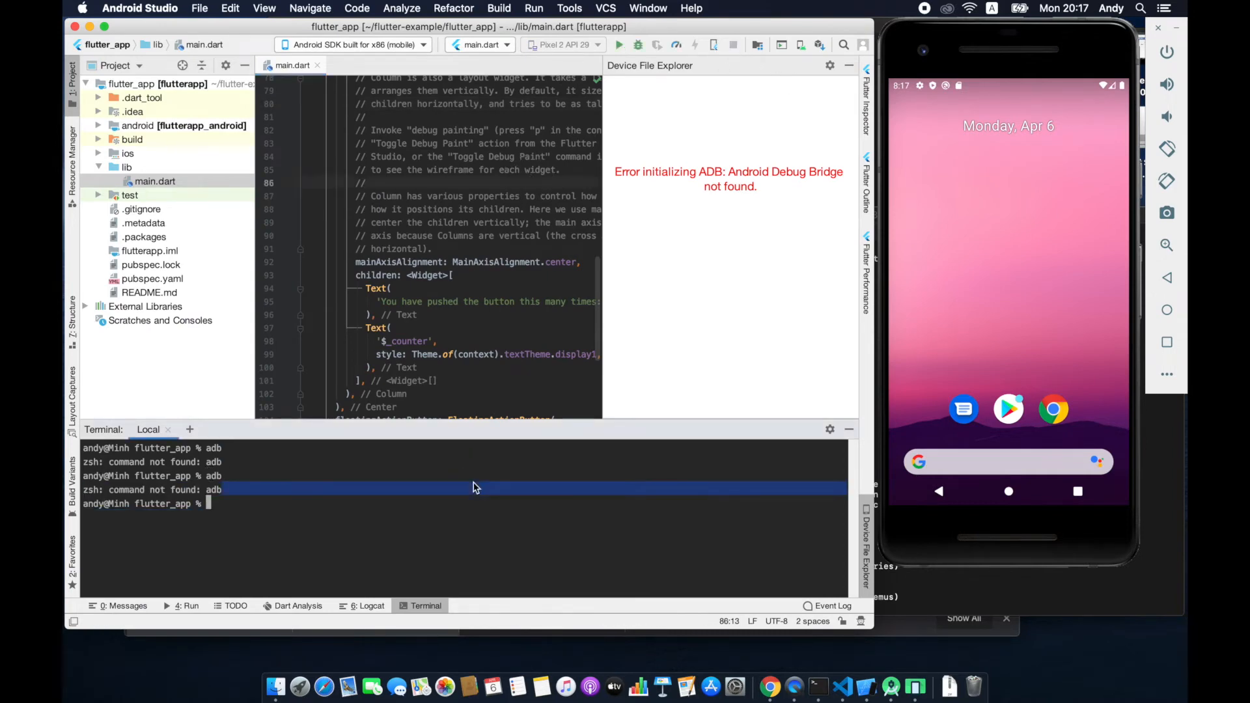
Run adb in a new built-in terminal session and run main.dart again on the Android SDK built for x86 device.
{"action": "key", "text": "super+t"}
{"action": "type", "text": "adb"}
{"action": "key", "text": "Return"}
{"action": "left_click", "coordinate": [475, 250]}
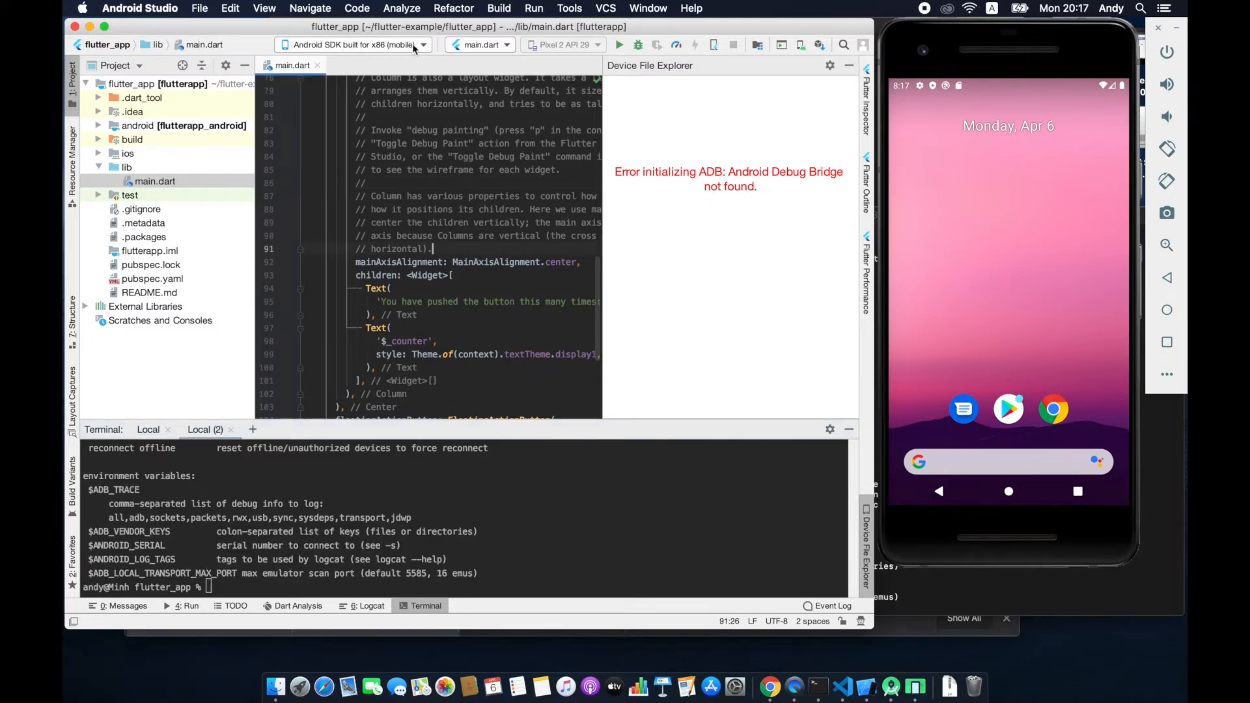
{"action": "left_click", "coordinate": [619, 44]}
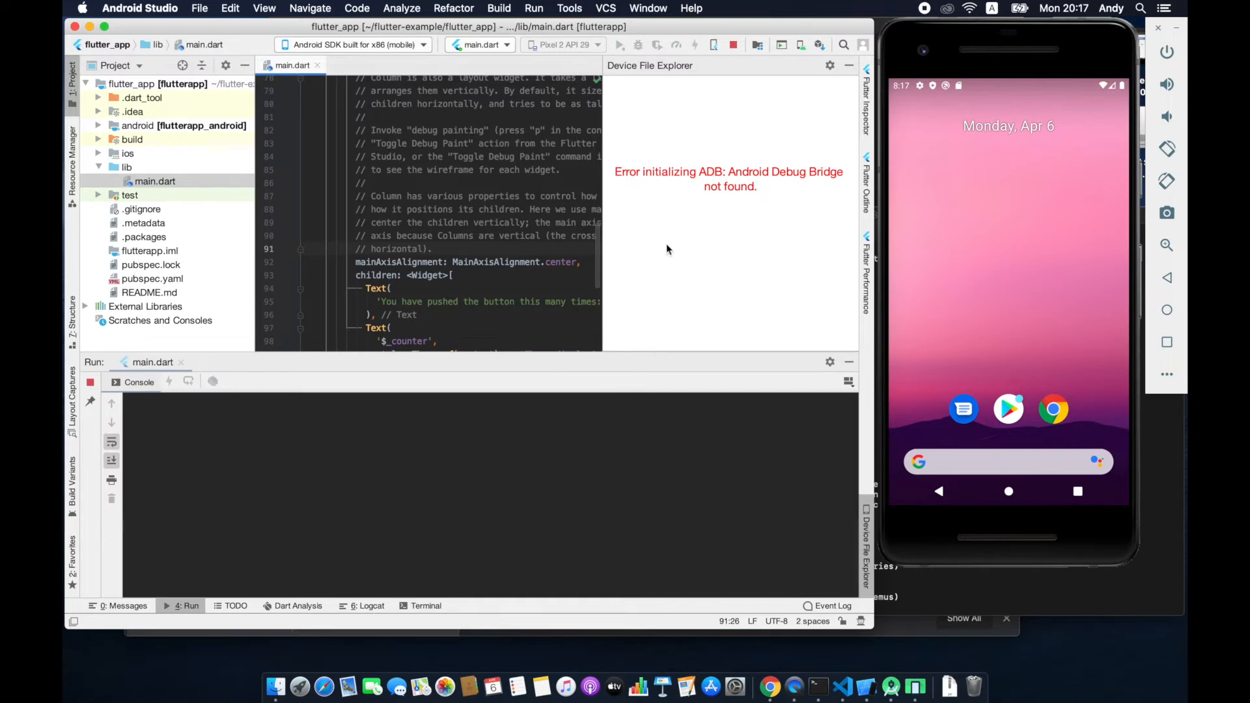
{"action": "left_click", "coordinate": [830, 66]}
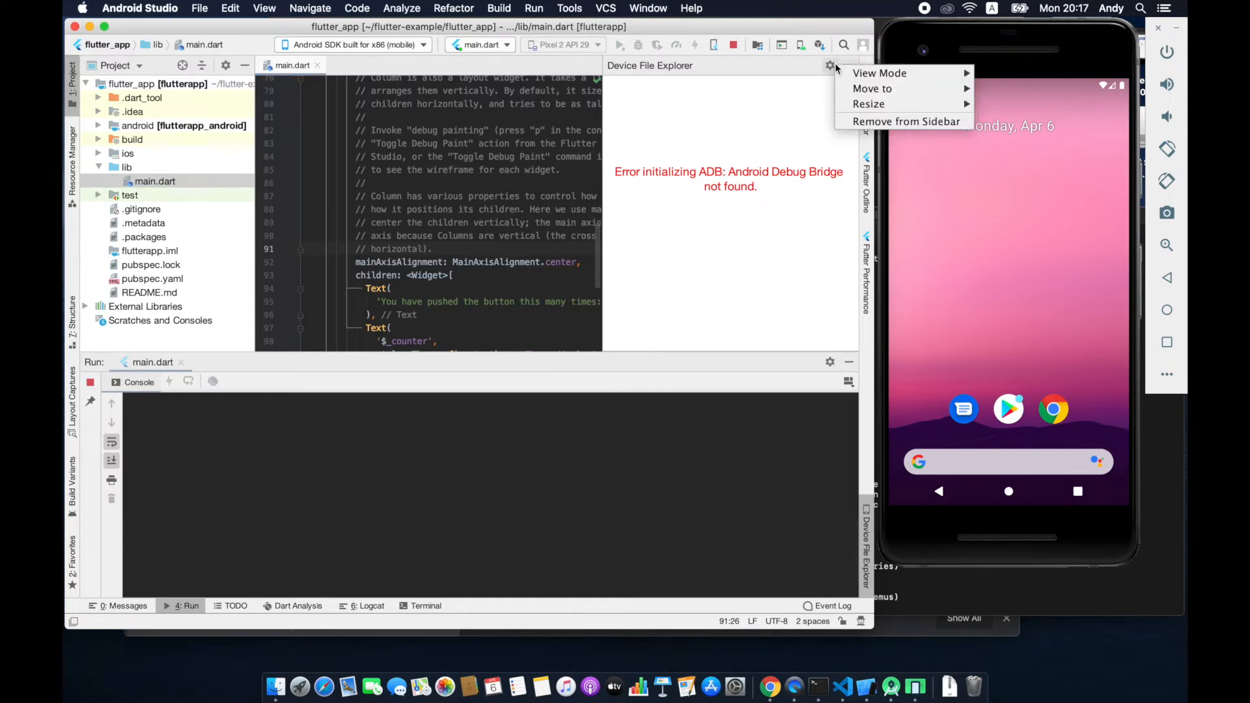
{"action": "left_click", "coordinate": [753, 128]}
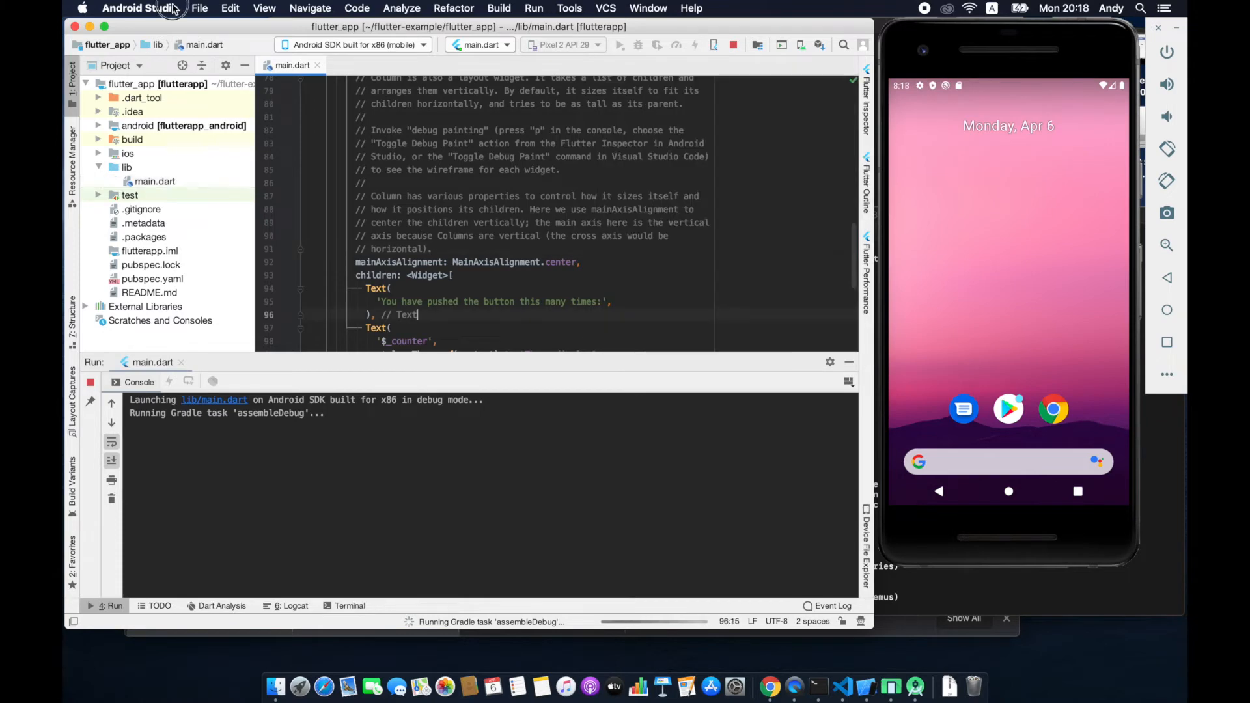
Review the SDK Tools in the Android SDK preferences, including obsolete packages, and close the preferences without applying changes.
{"action": "left_click", "coordinate": [161, 9]}
{"action": "left_click", "coordinate": [156, 64]}
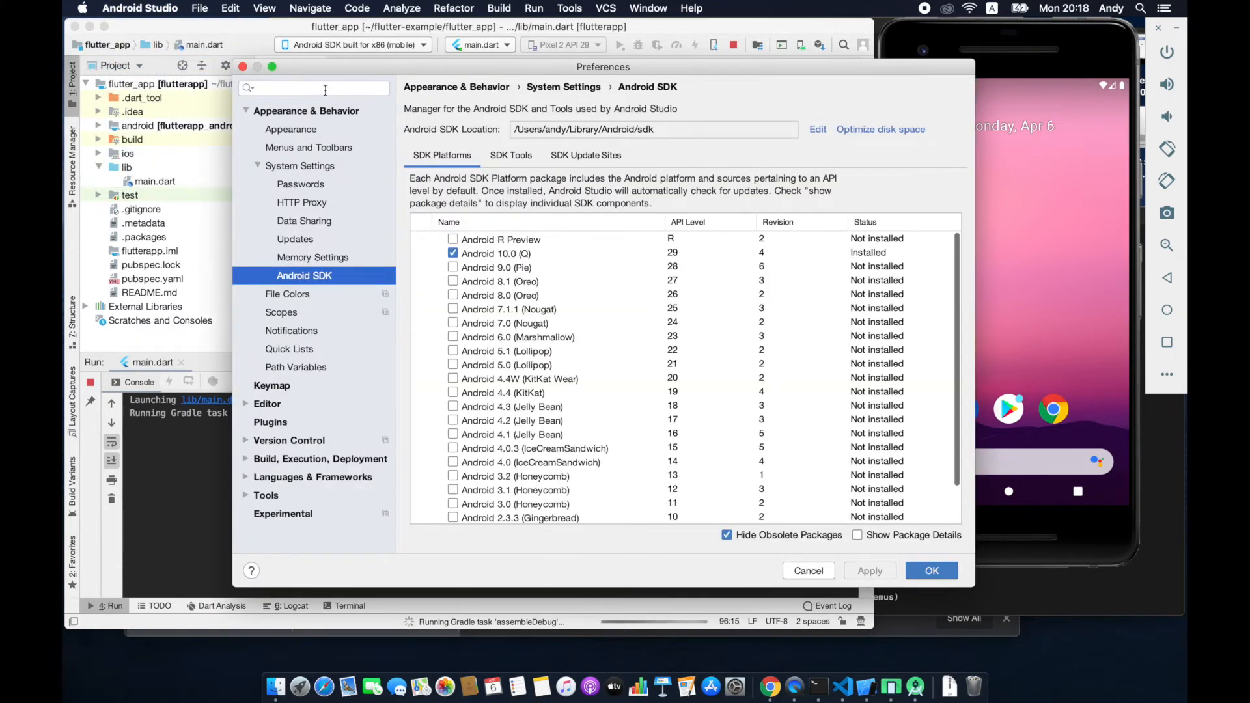
{"action": "left_click", "coordinate": [514, 156]}
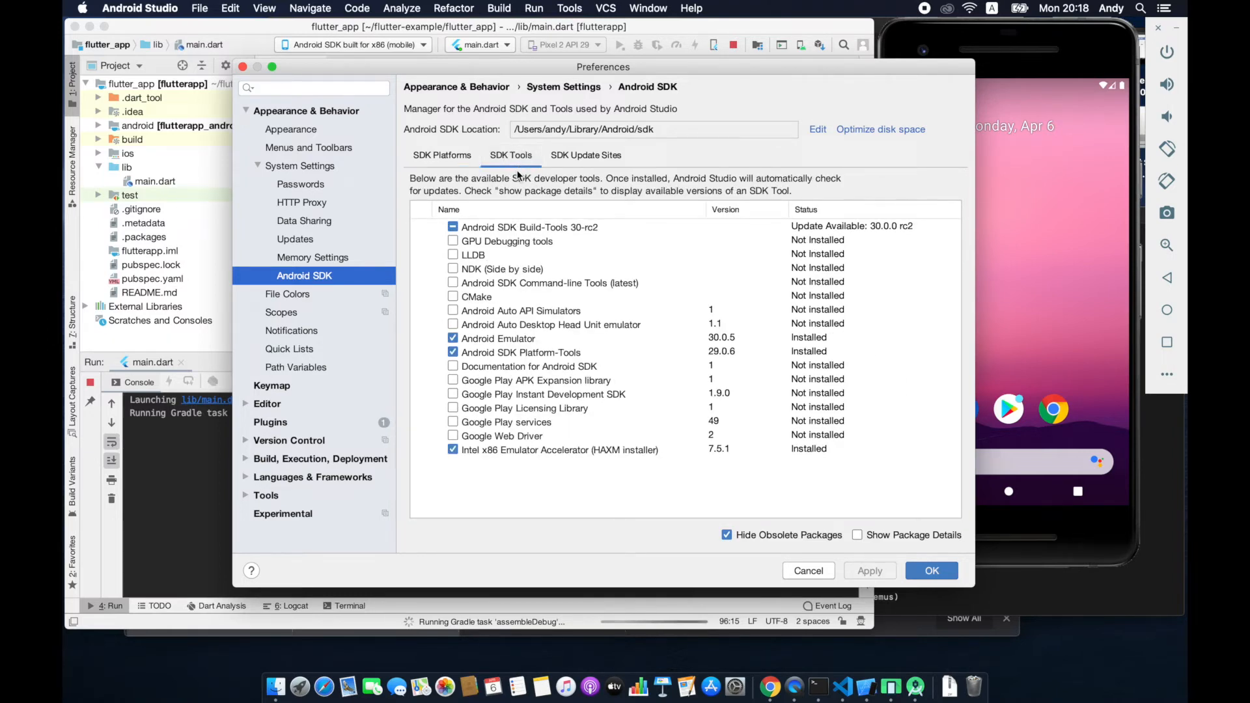
{"action": "left_click", "coordinate": [802, 533]}
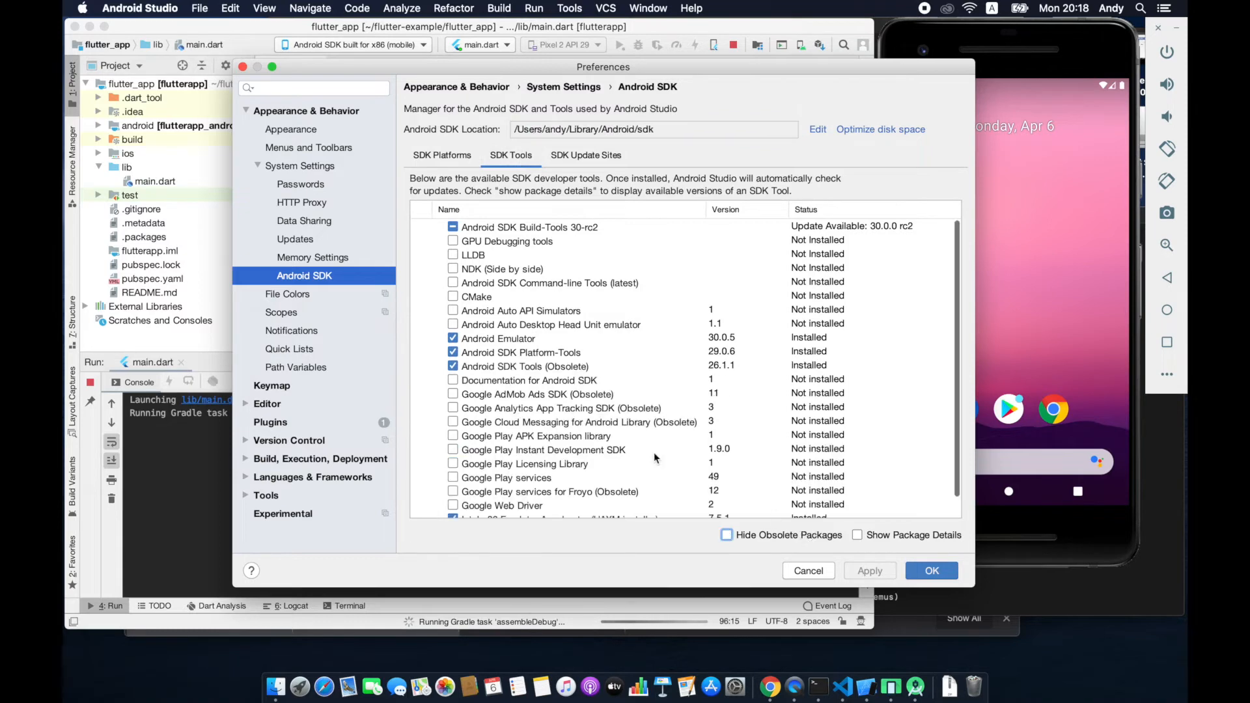
{"action": "scroll", "coordinate": [558, 422], "scroll_direction": "down", "scroll_amount": 2}
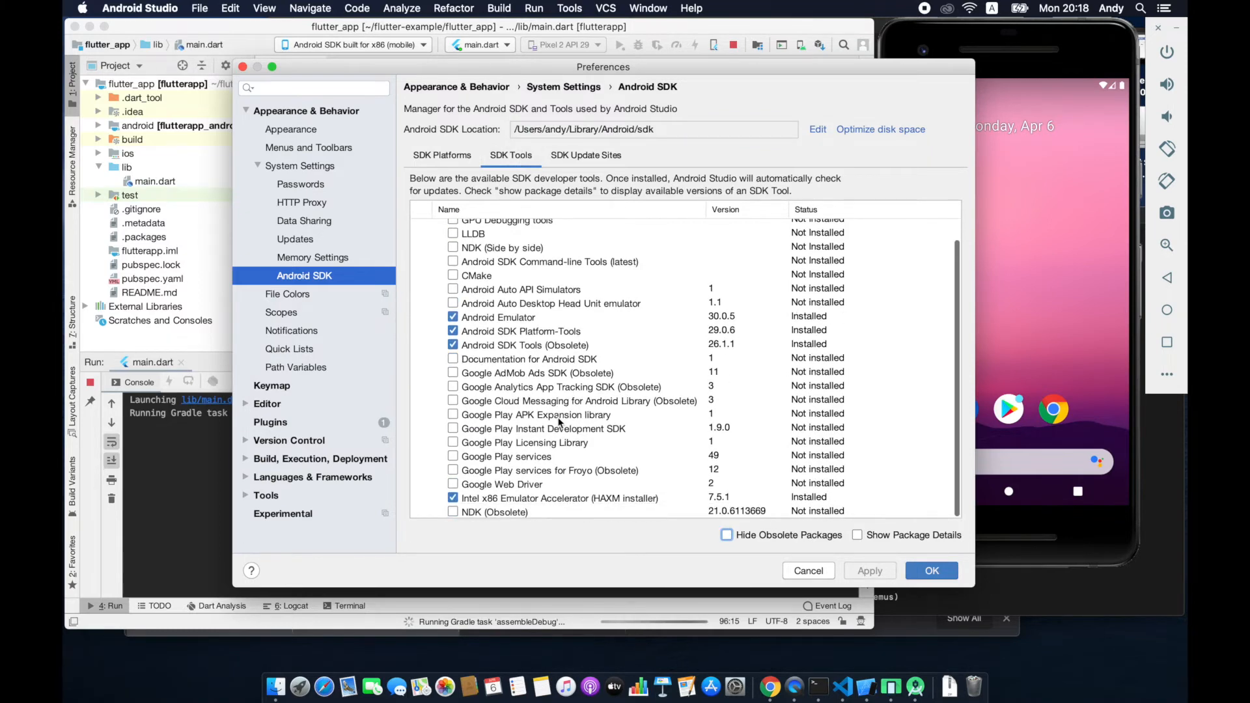
{"action": "scroll", "coordinate": [559, 422], "scroll_direction": "up", "scroll_amount": 2}
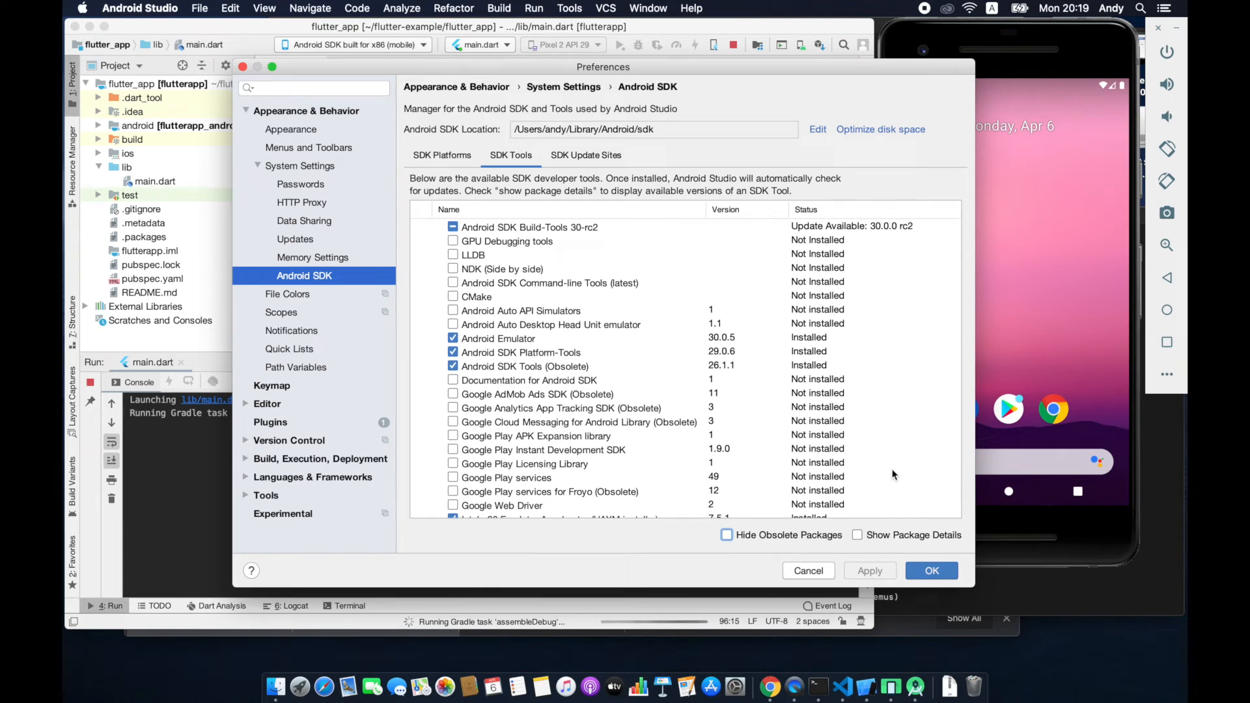
{"action": "left_click", "coordinate": [823, 571]}
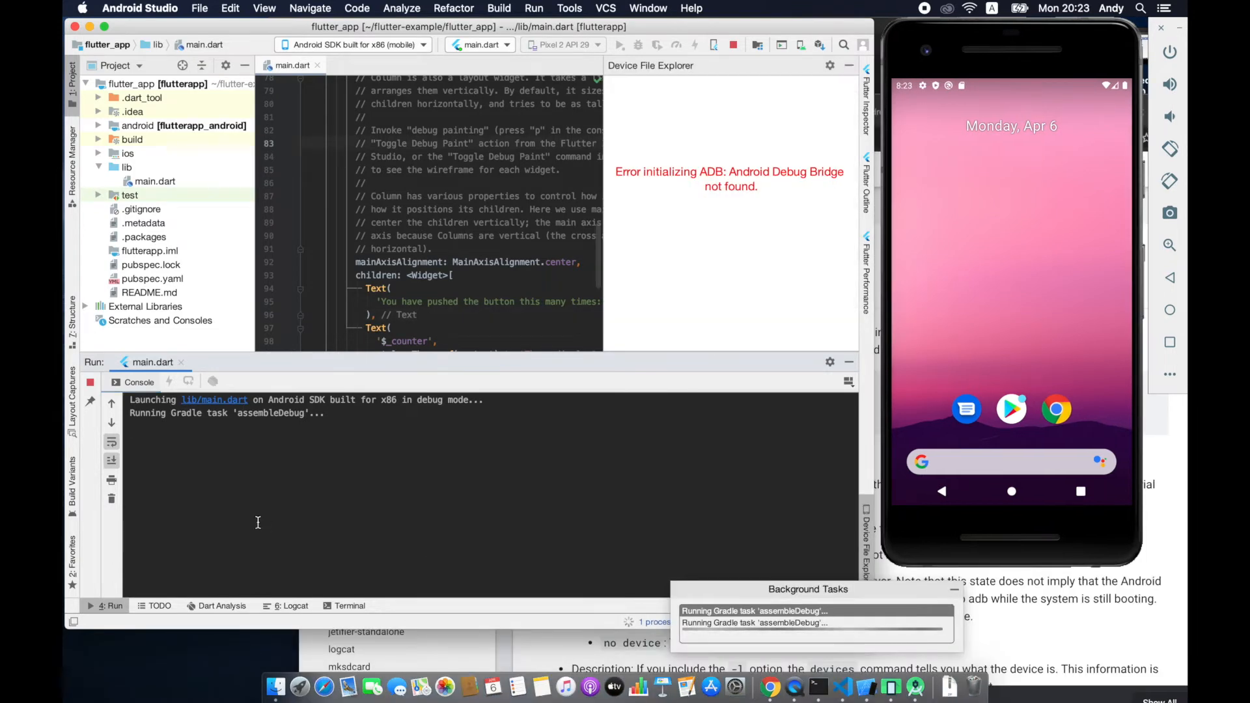
Copy the console line "Running Gradle task 'assembleDebug", switch to Chrome, and search the web for it with "flutter stuck" in a new tab.
{"action": "left_click_drag", "start_coordinate": [304, 413], "coordinate": [129, 412]}
{"action": "key", "text": "super+c"}
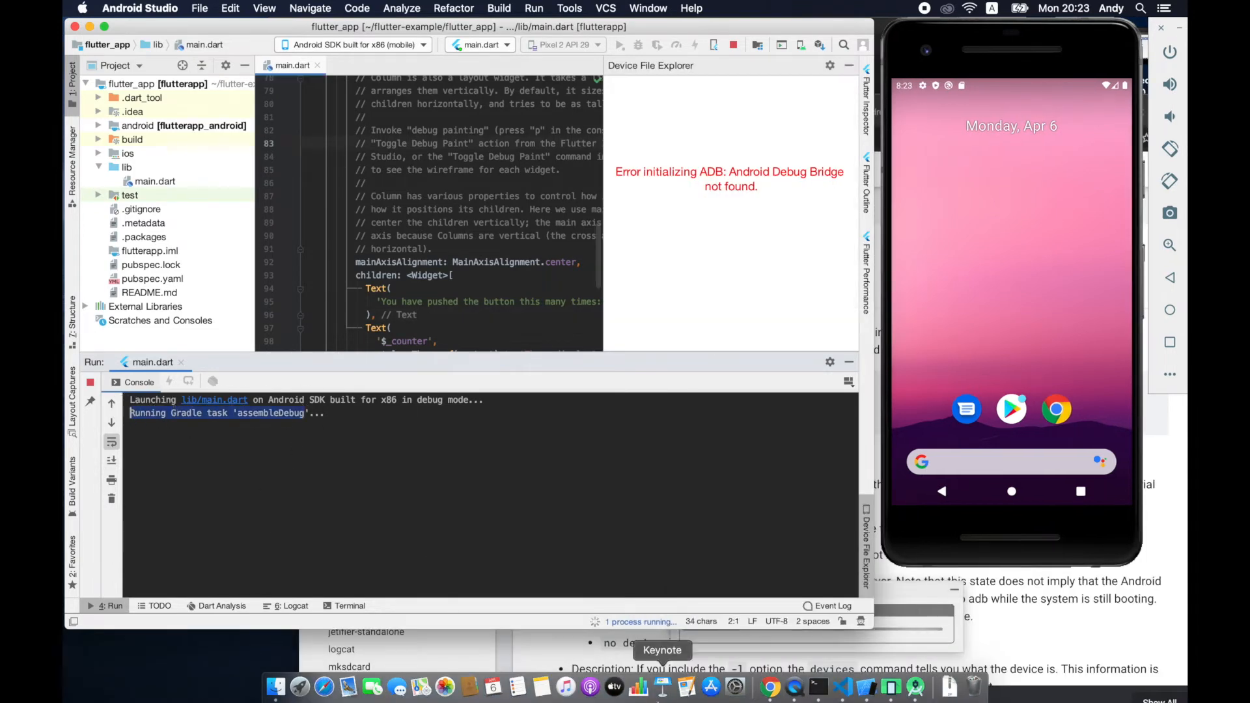
{"action": "left_click", "coordinate": [770, 687]}
{"action": "key", "text": "super+t"}
{"action": "key", "text": "super+v"}
{"action": "type", "text": "flutter"}
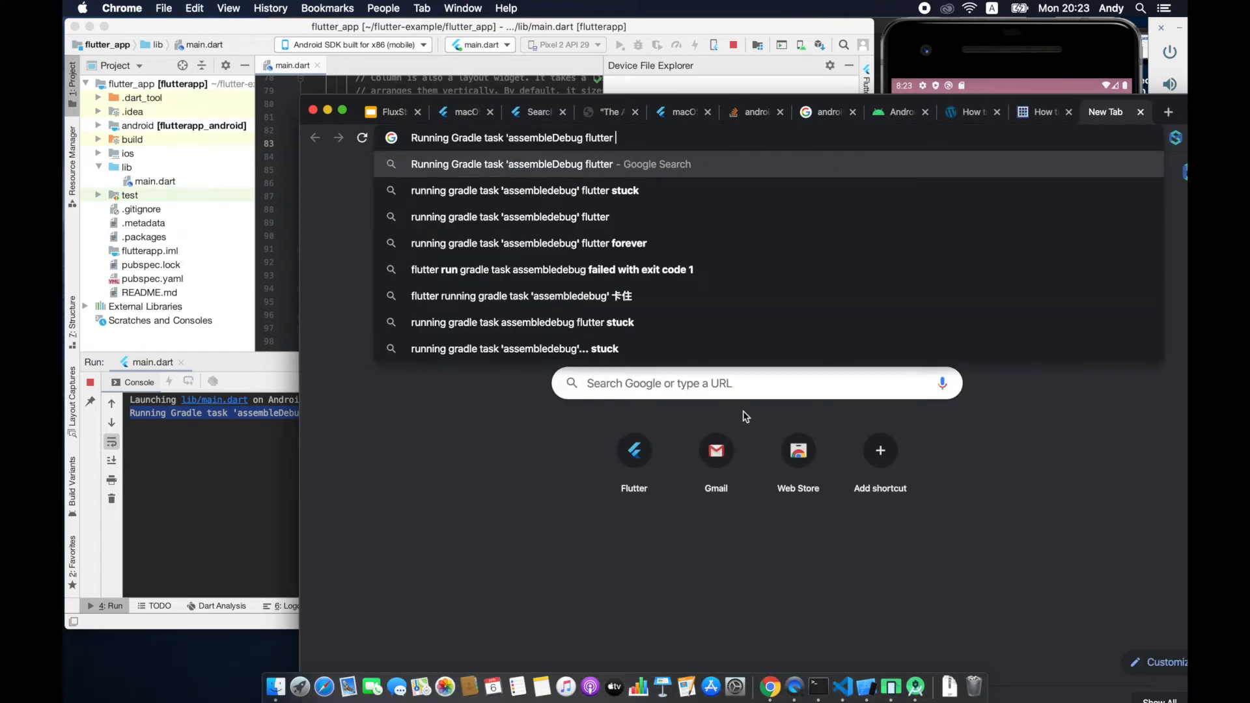
{"action": "type", "text": " stuck"}
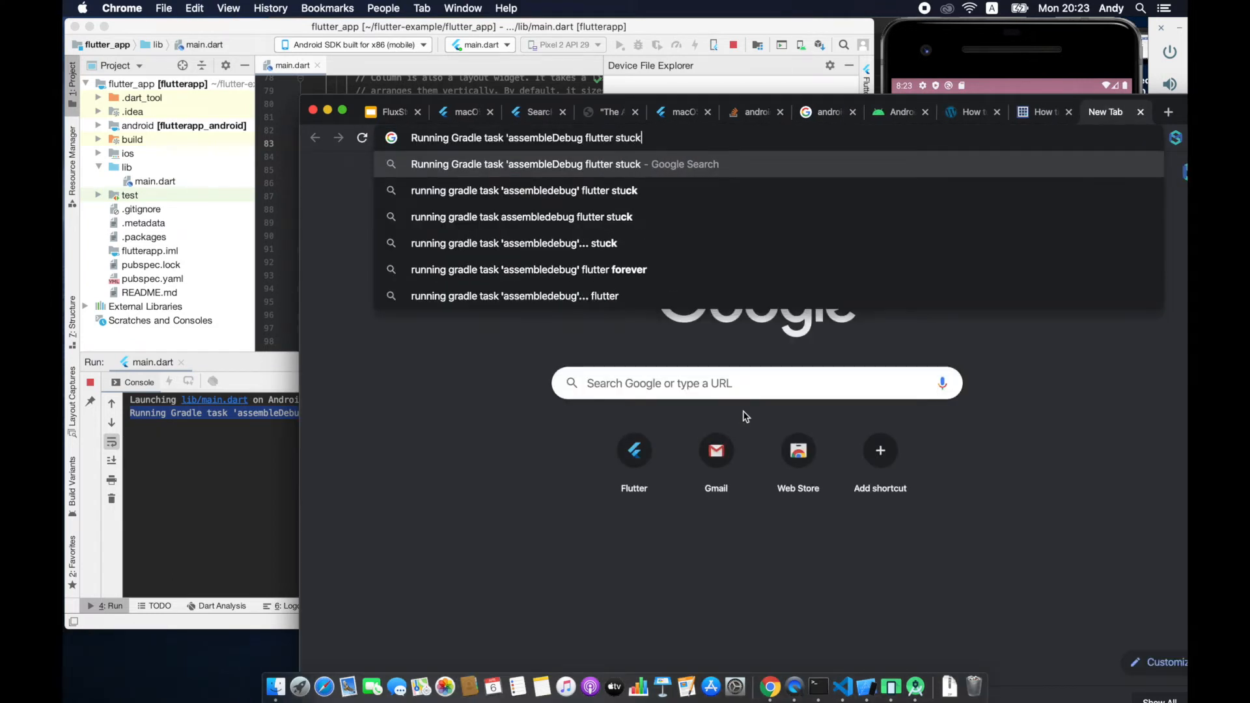
{"action": "key", "text": "Return"}
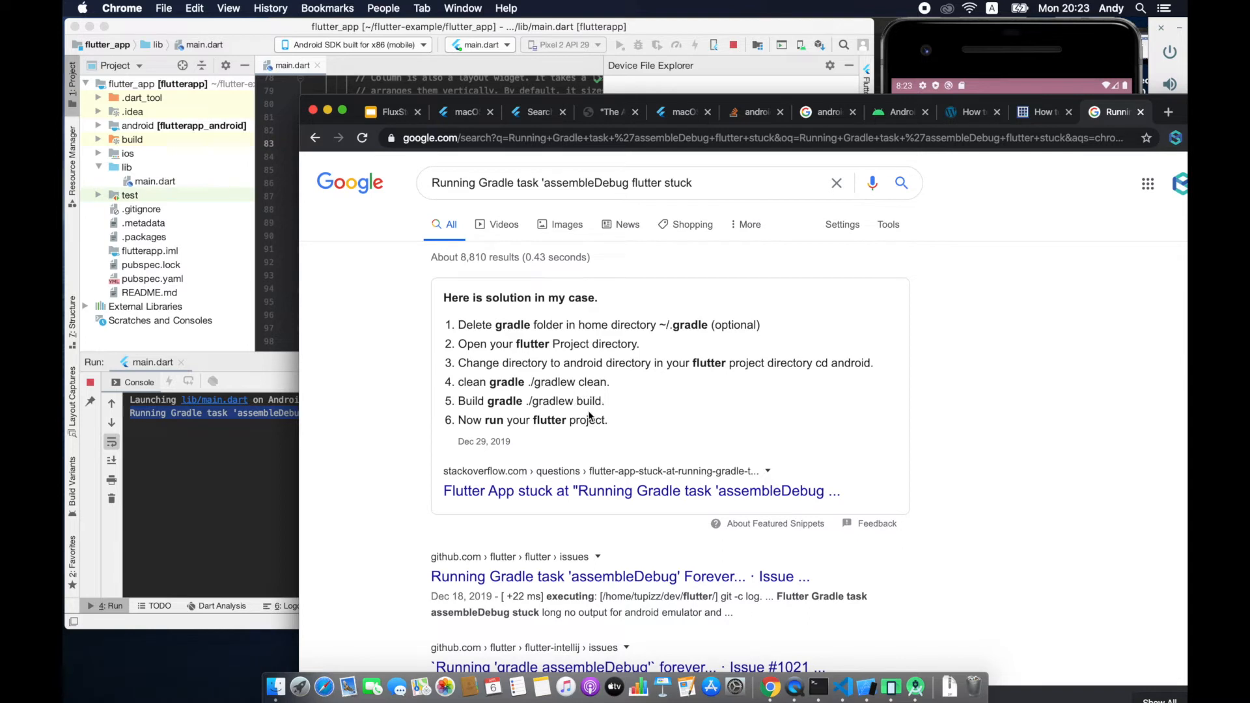
Return to Android Studio, stop the running build, and try gradle ./gradlew from the project's android folder in the built-in terminal.
{"action": "left_click_drag", "start_coordinate": [576, 382], "coordinate": [491, 382]}
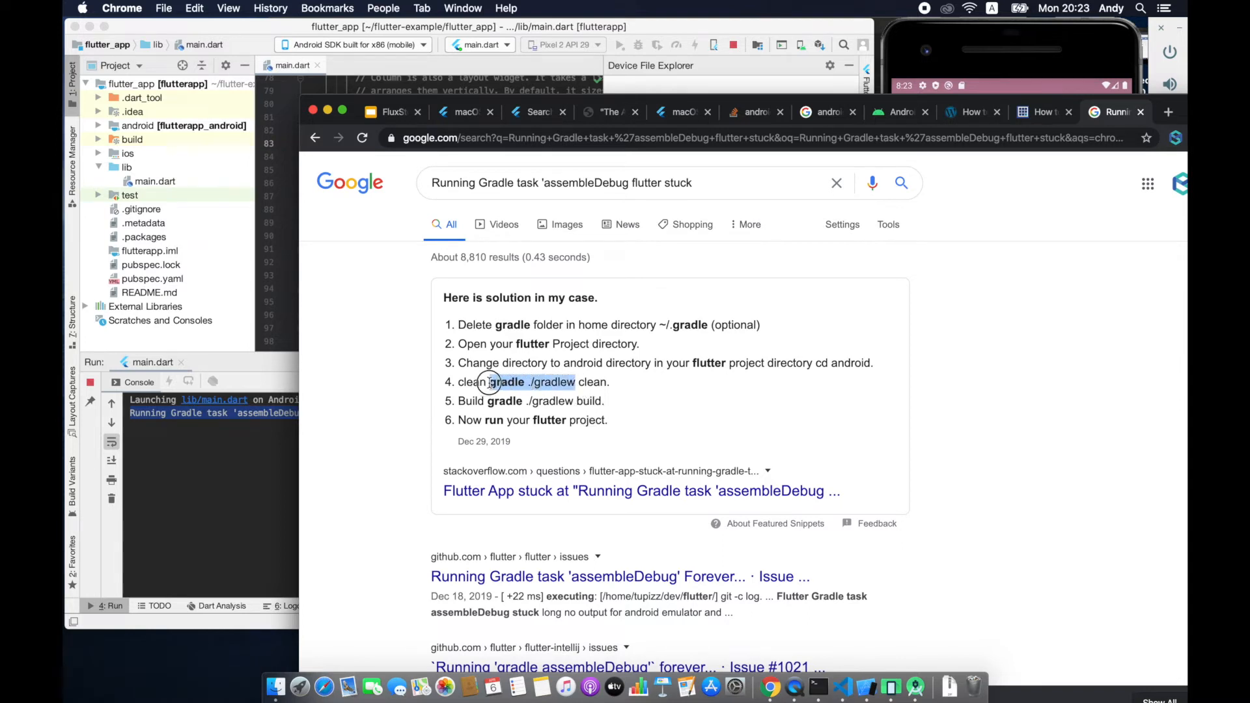
{"action": "left_click", "coordinate": [191, 475]}
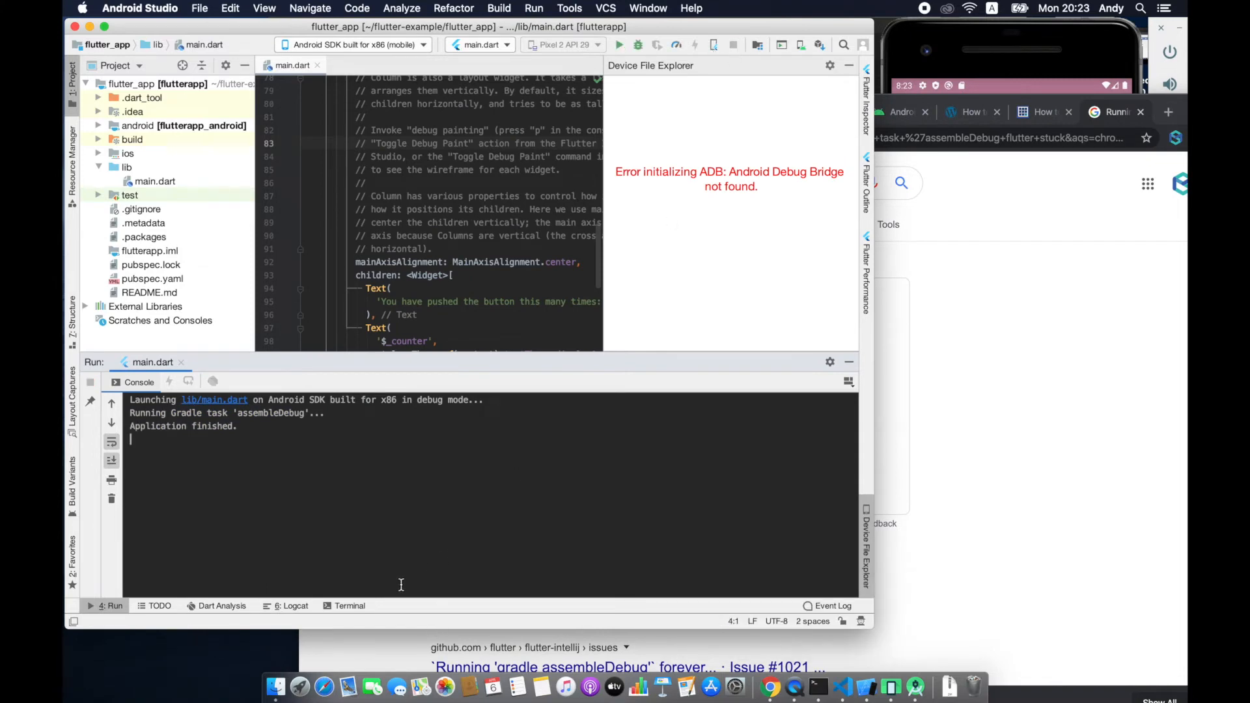
{"action": "left_click", "coordinate": [345, 605]}
{"action": "type", "text": "cd android"}
{"action": "key", "text": "Return"}
{"action": "type", "text": "gradle ./gradlew"}
{"action": "key", "text": "Return"}
List the android folder's contents, run ./gradlew clean there, and enlarge the terminal area to follow the output.
{"action": "type", "text": "ls"}
{"action": "key", "text": "Return"}
{"action": "type", "text": "./gradlew clean"}
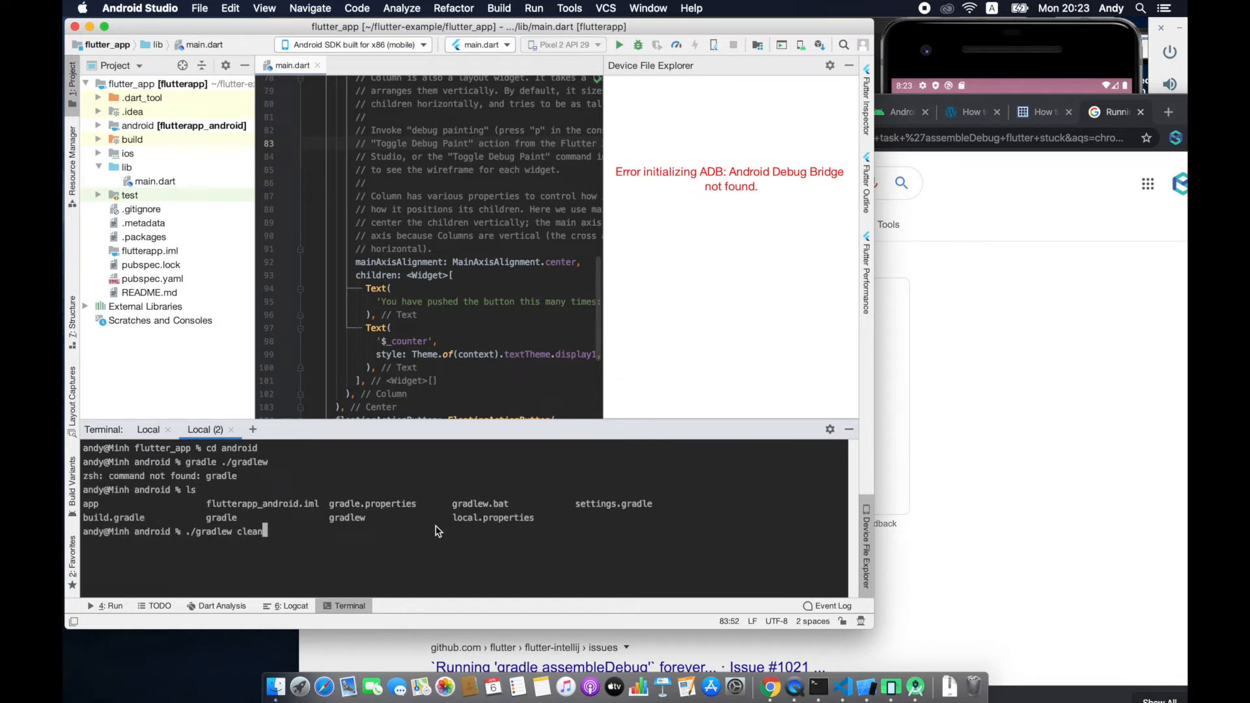
{"action": "key", "text": "Return"}
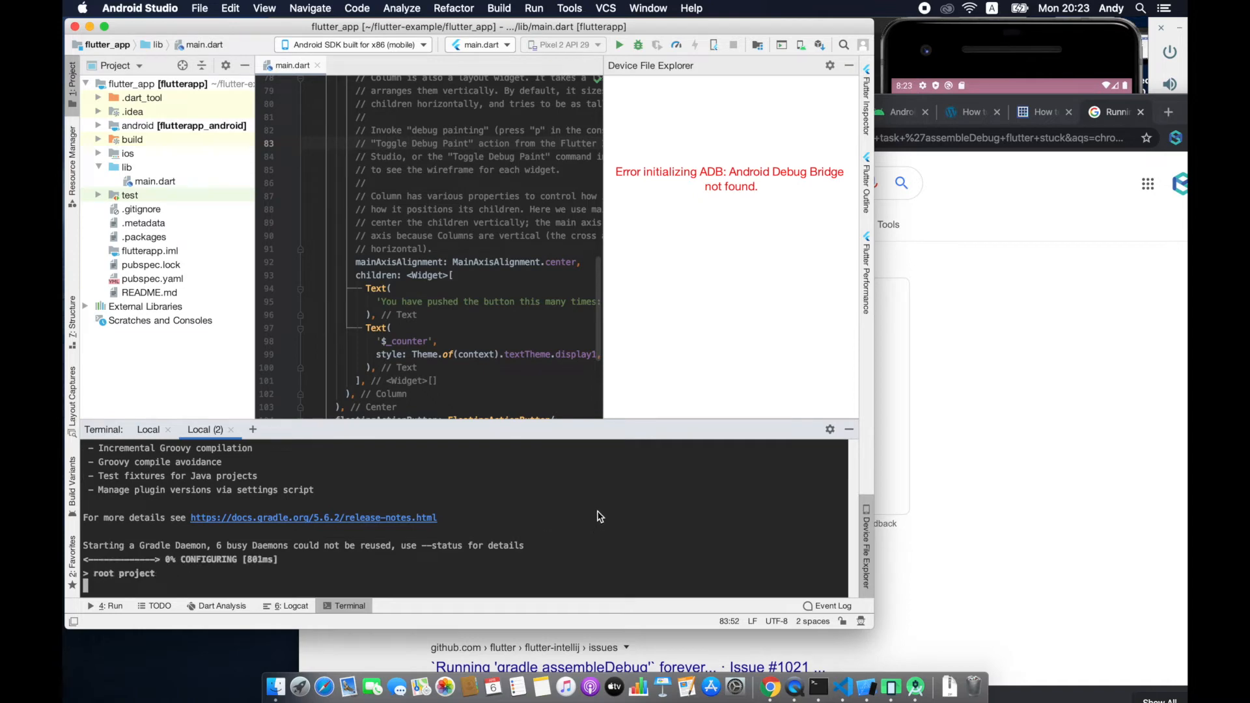
{"action": "left_click_drag", "start_coordinate": [440, 429], "coordinate": [442, 360]}
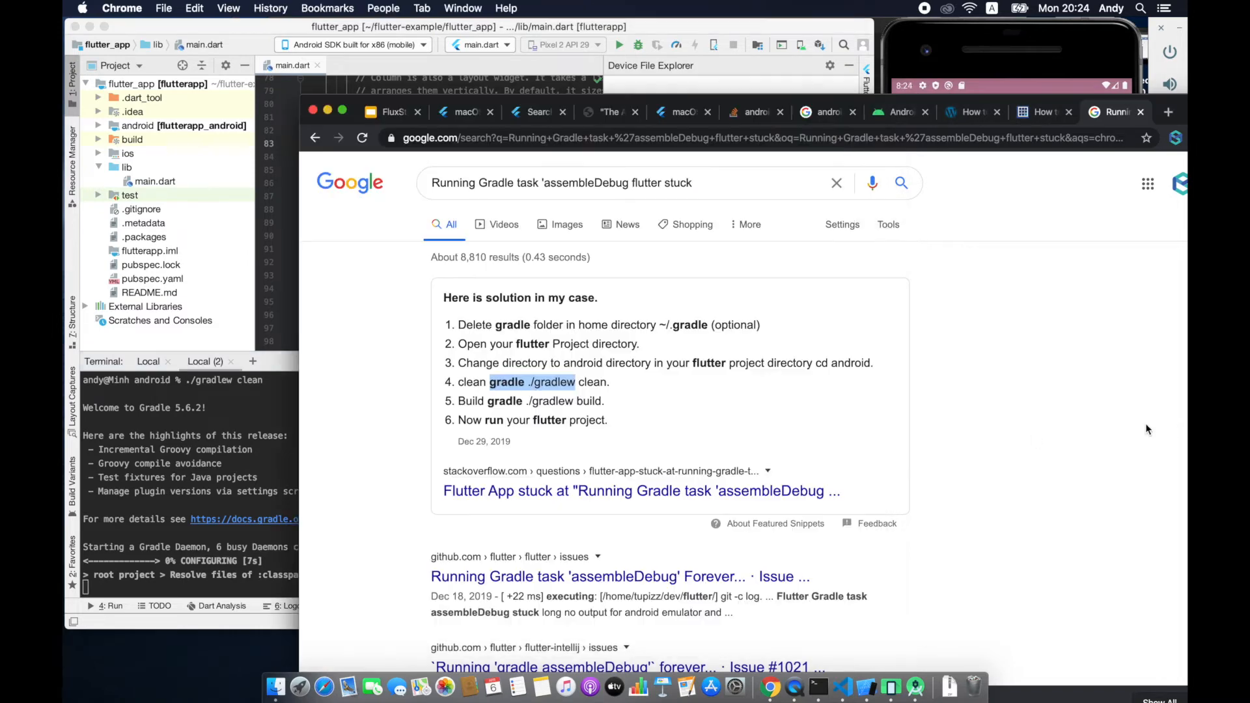
Switch to Chrome and read the search results and the Stack Overflow question about the Flutter app stuck at assembleDebug.
{"action": "left_click", "coordinate": [1146, 424]}
{"action": "scroll", "coordinate": [1046, 369], "scroll_direction": "down", "scroll_amount": 3}
{"action": "scroll", "coordinate": [1046, 369], "scroll_direction": "down", "scroll_amount": 1}
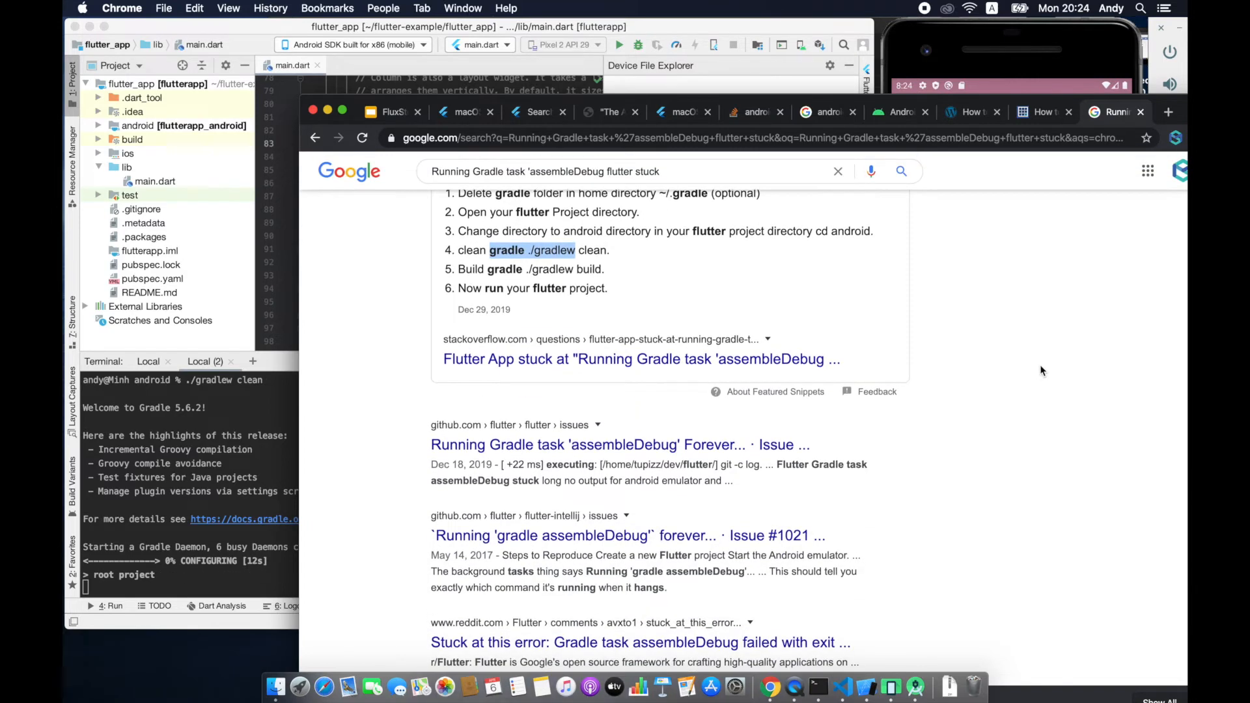
{"action": "left_click", "coordinate": [224, 581]}
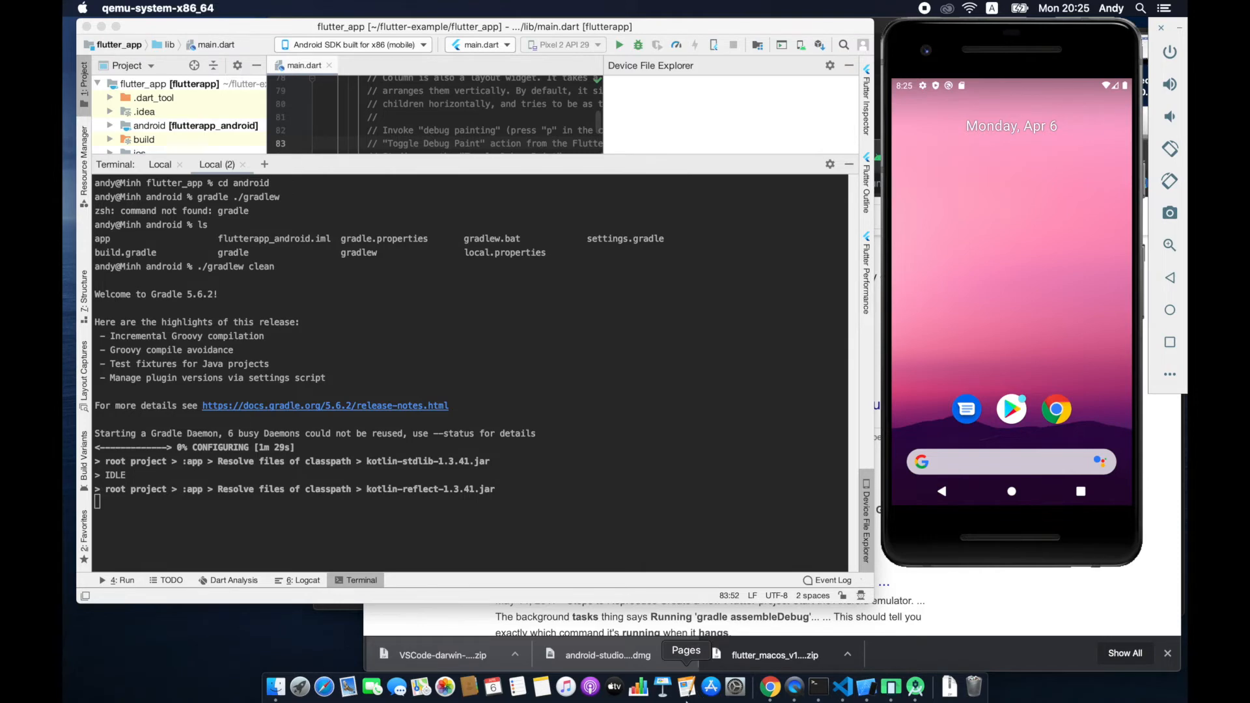
{"action": "left_click", "coordinate": [770, 687]}
{"action": "left_click", "coordinate": [697, 406]}
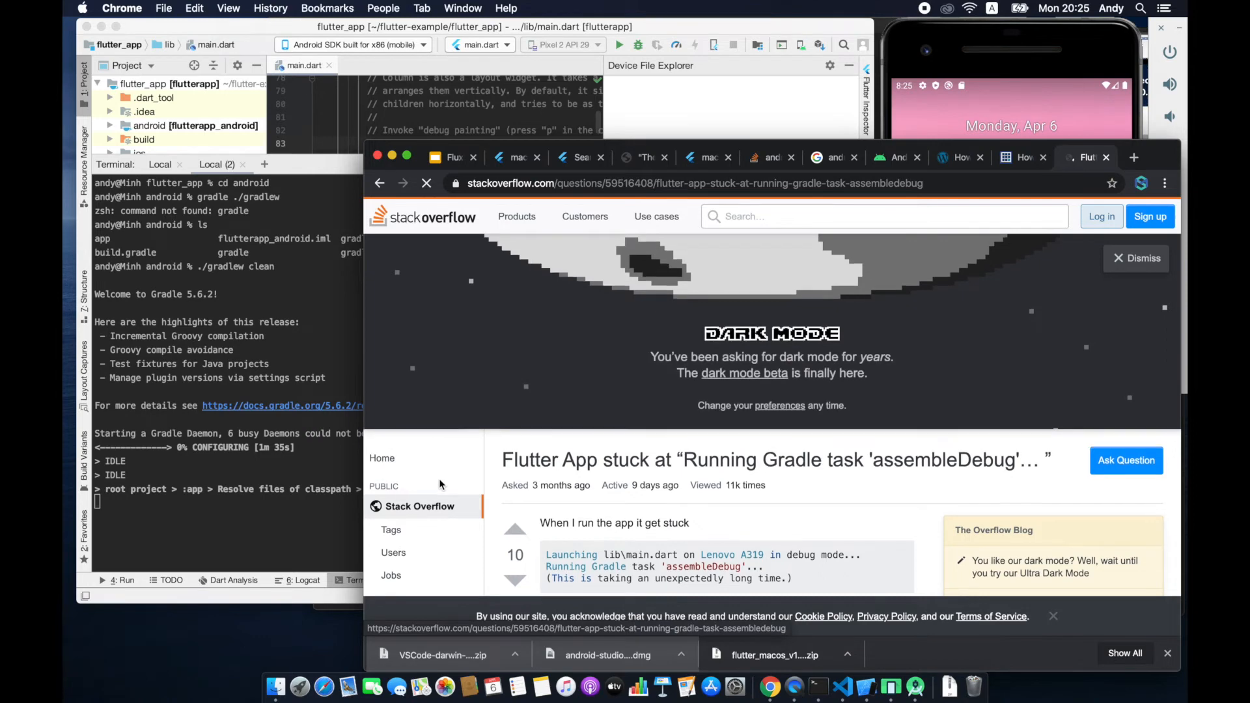
{"action": "scroll", "coordinate": [440, 485], "scroll_direction": "down", "scroll_amount": 5}
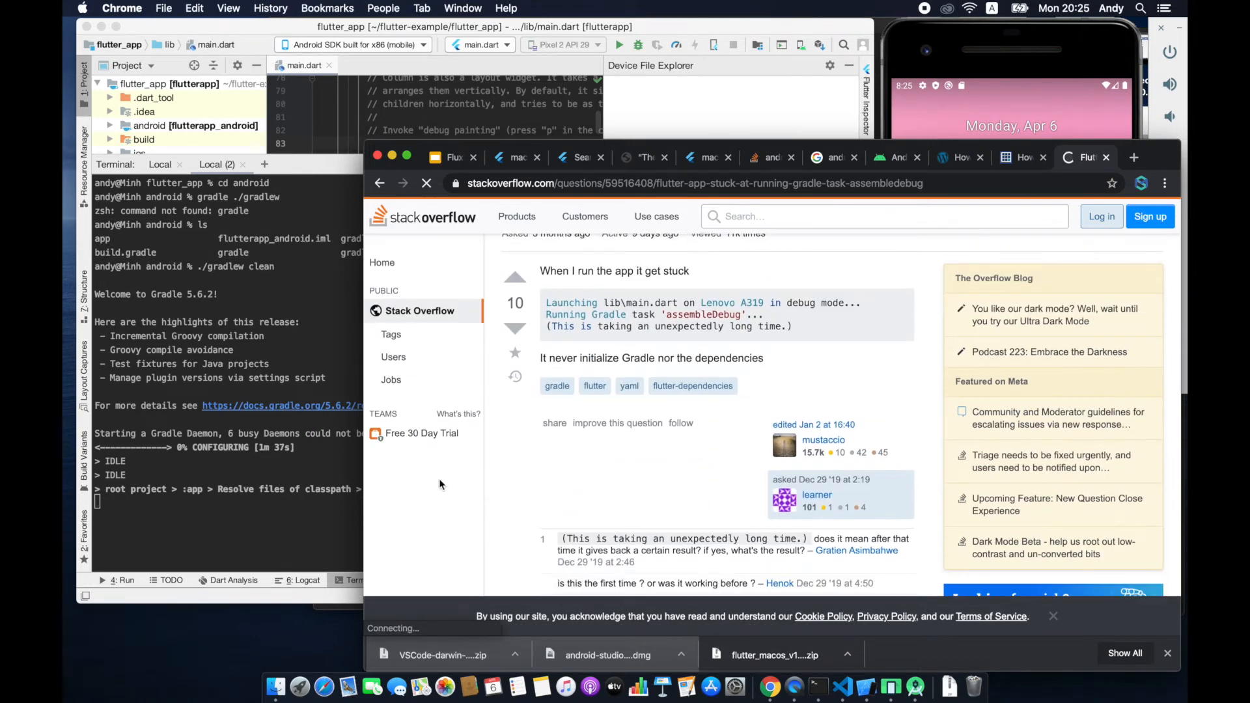
{"action": "scroll", "coordinate": [530, 478], "scroll_direction": "down", "scroll_amount": 3}
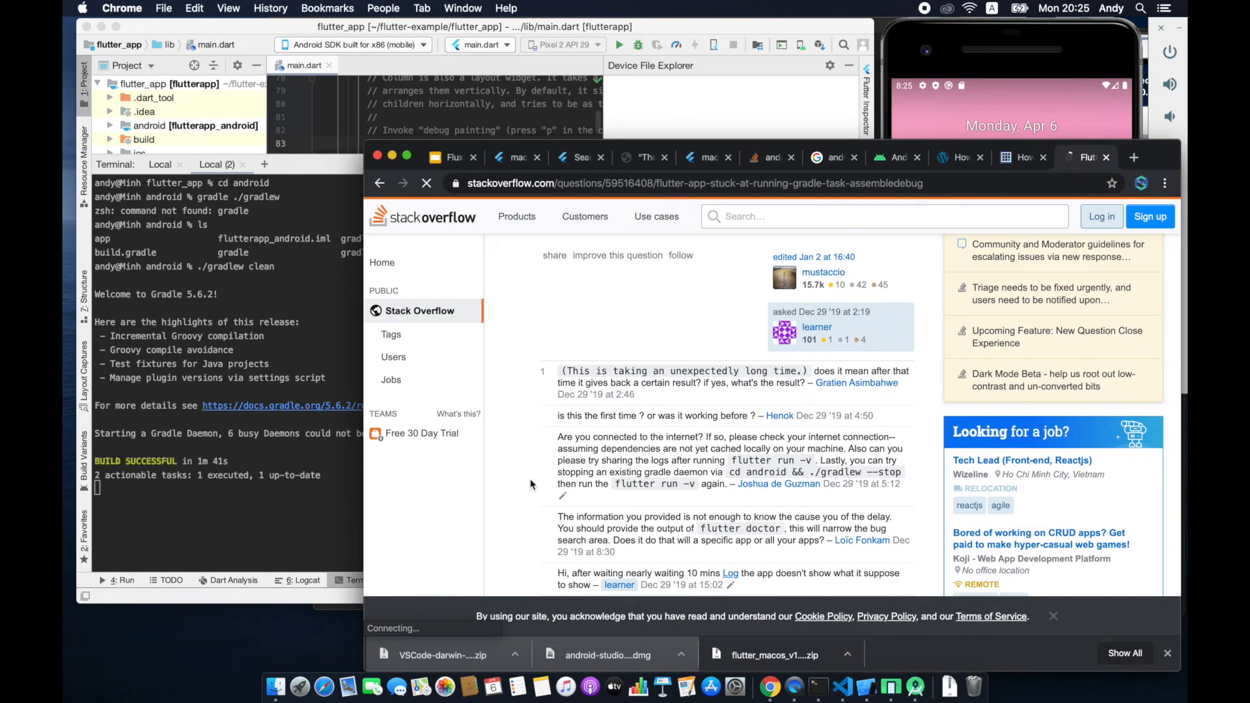
Return to Android Studio and run main.dart again on the Android SDK built for x86 device.
{"action": "left_click", "coordinate": [205, 506]}
{"action": "left_click", "coordinate": [546, 103]}
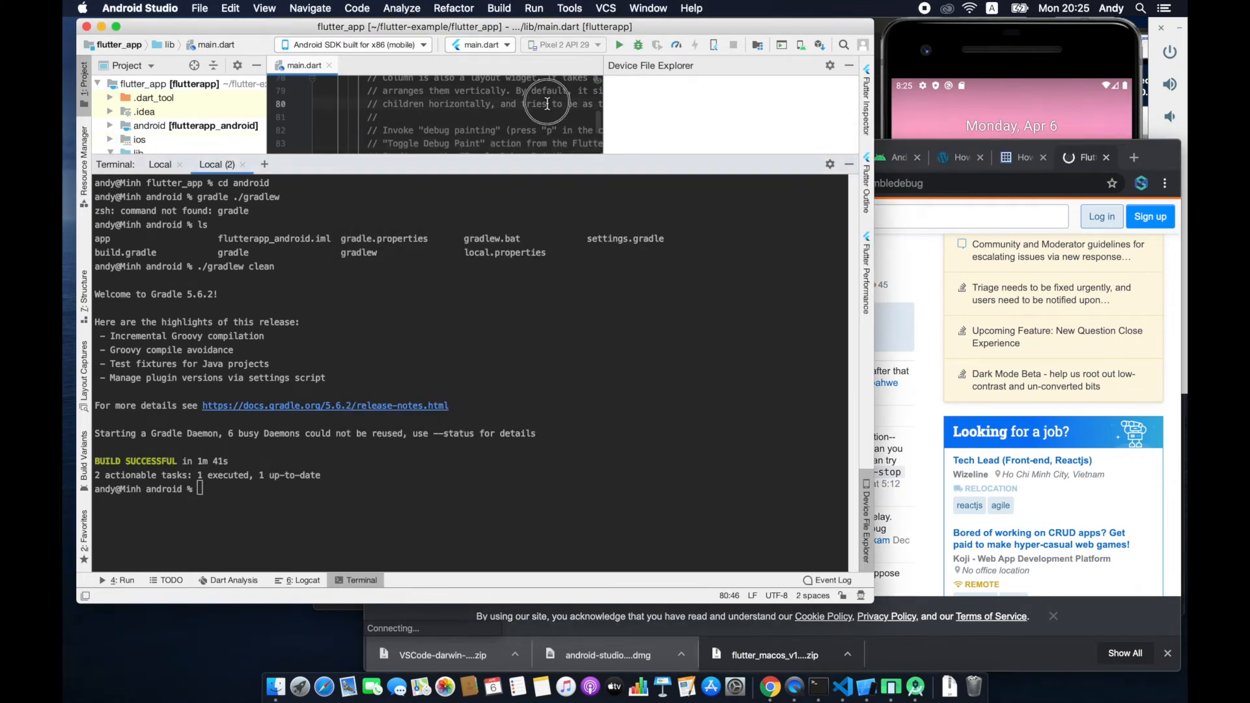
{"action": "left_click", "coordinate": [620, 47]}
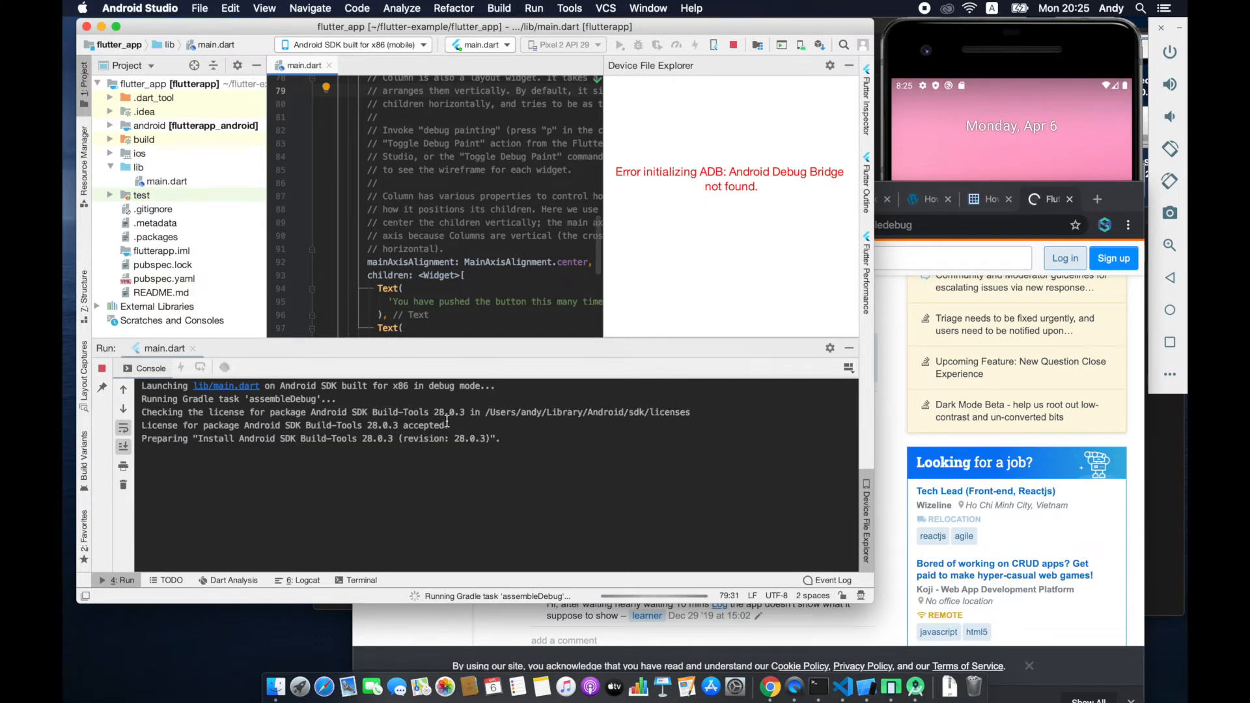
Examine the run console's SDK installation and app launch output through its last line, enlarging the console and dismissing the hot reload notification.
{"action": "left_click_drag", "start_coordinate": [214, 439], "coordinate": [351, 439]}
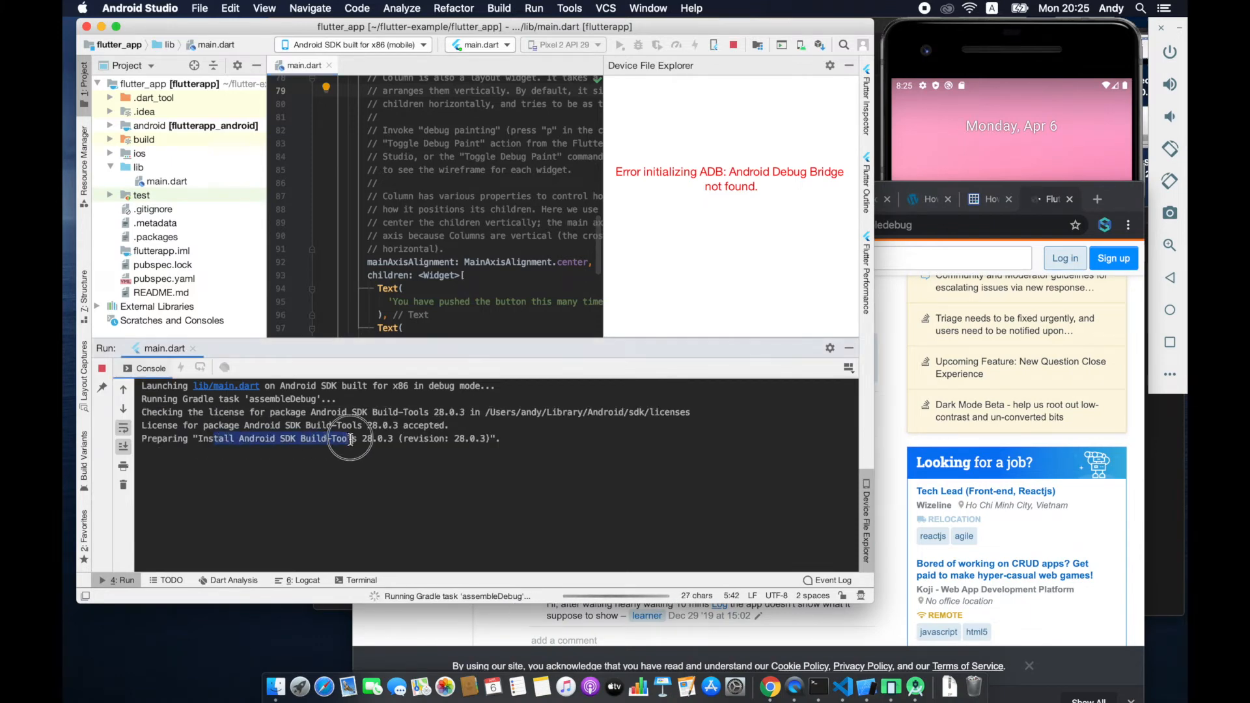
{"action": "left_click", "coordinate": [343, 492]}
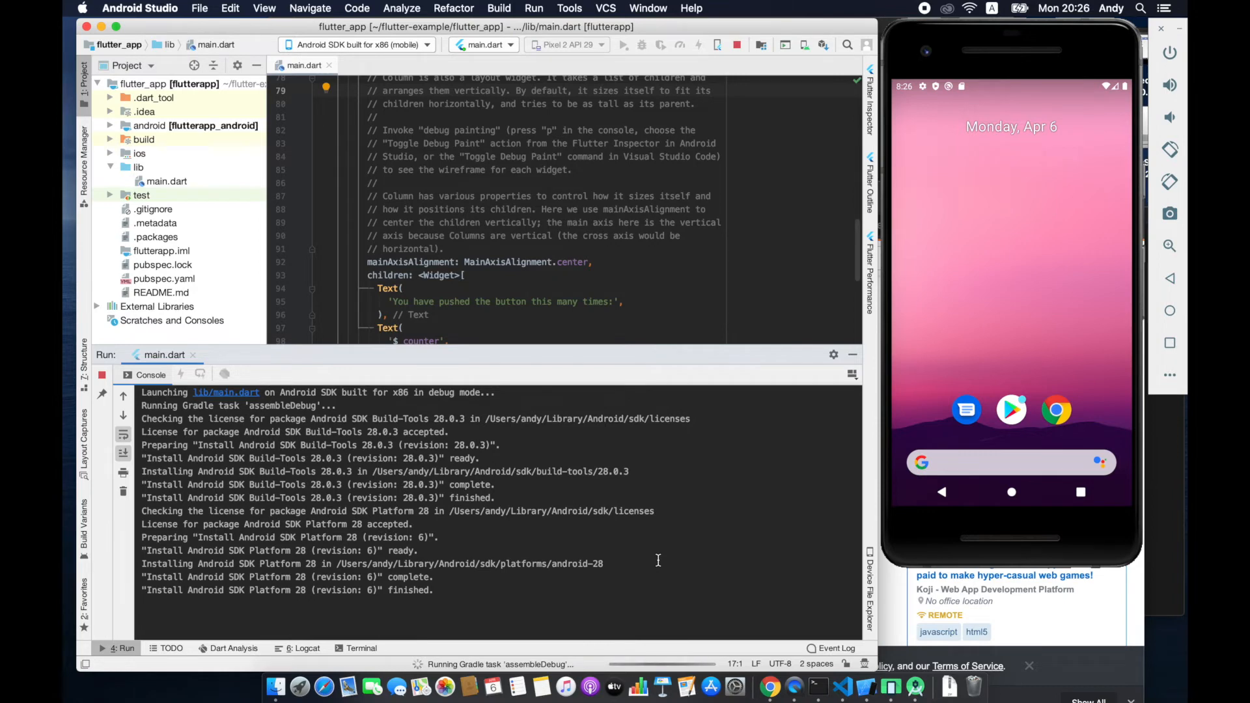
{"action": "left_click", "coordinate": [663, 566]}
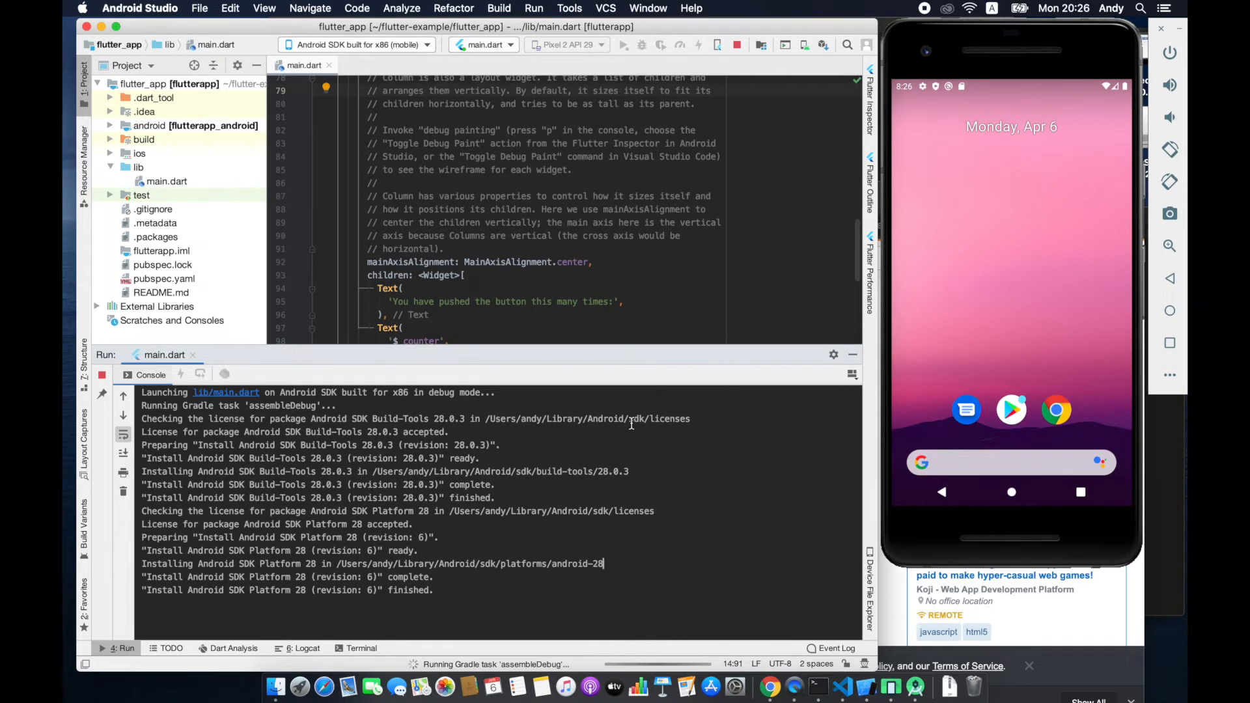
{"action": "left_click_drag", "start_coordinate": [620, 352], "coordinate": [603, 210]}
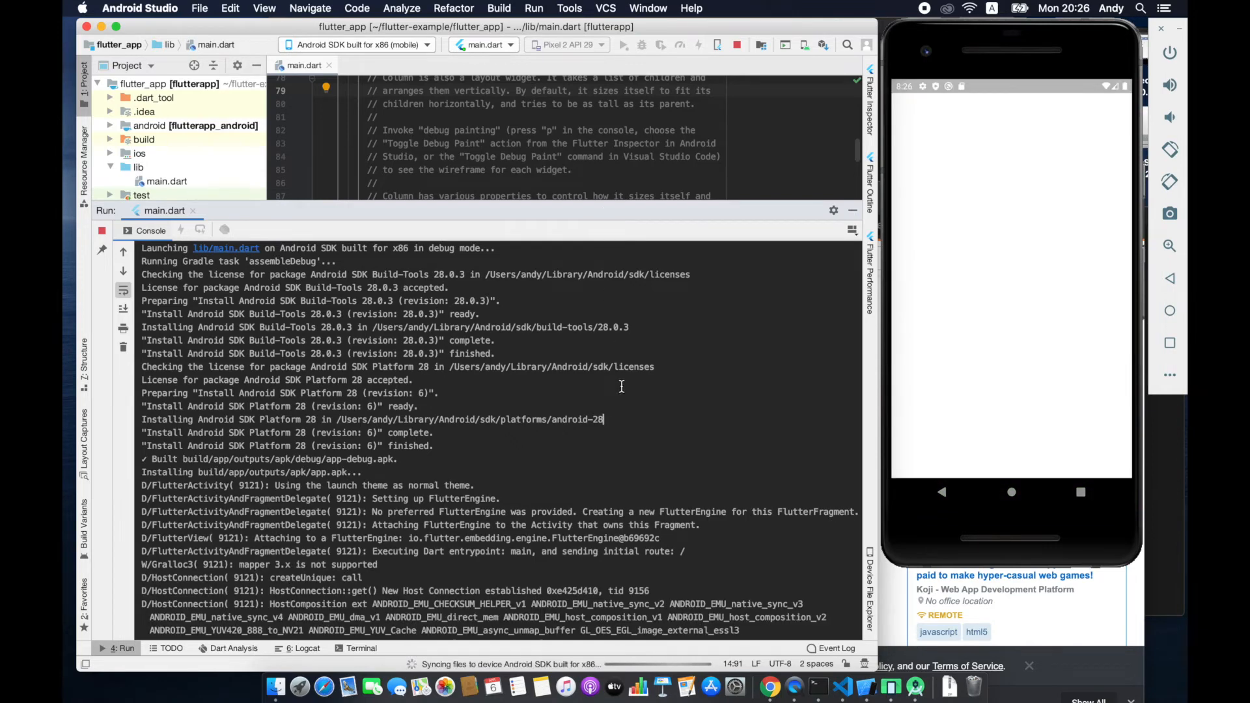
{"action": "mouse_move", "coordinate": [637, 203]}
{"action": "left_mouse_down"}
{"action": "mouse_move", "coordinate": [637, 274]}
{"action": "mouse_move", "coordinate": [637, 210]}
{"action": "left_mouse_up"}
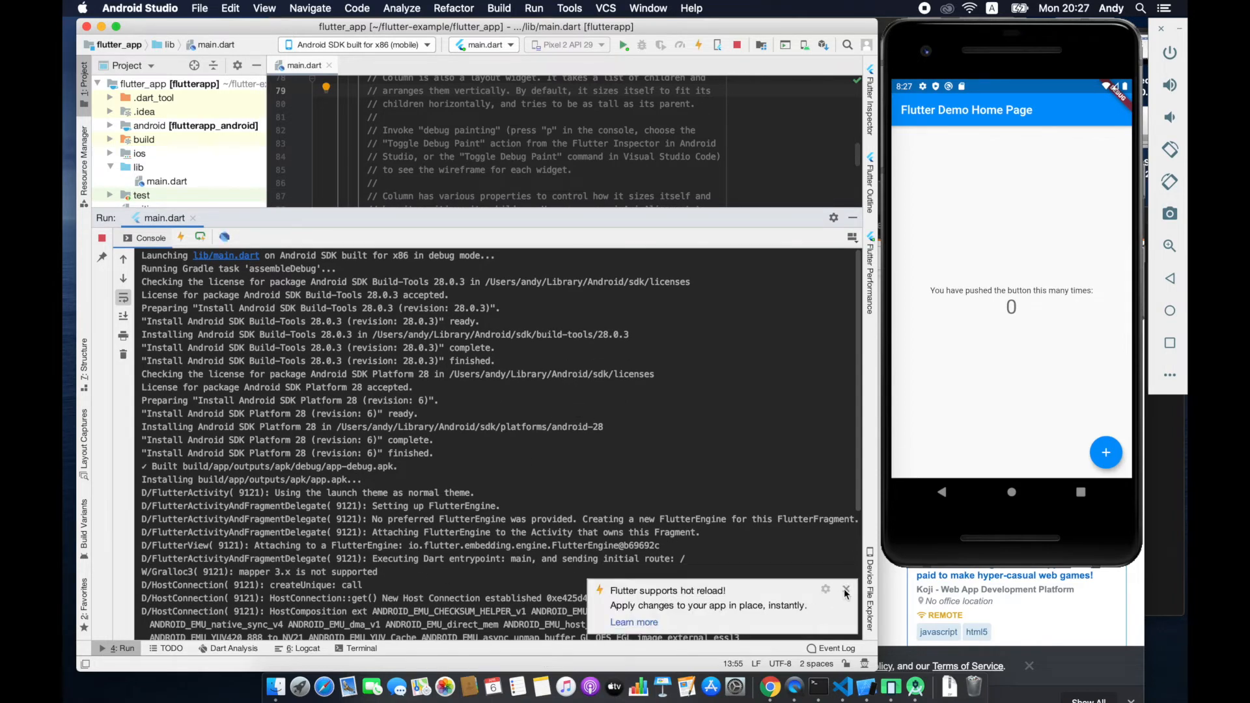
{"action": "left_click", "coordinate": [843, 591]}
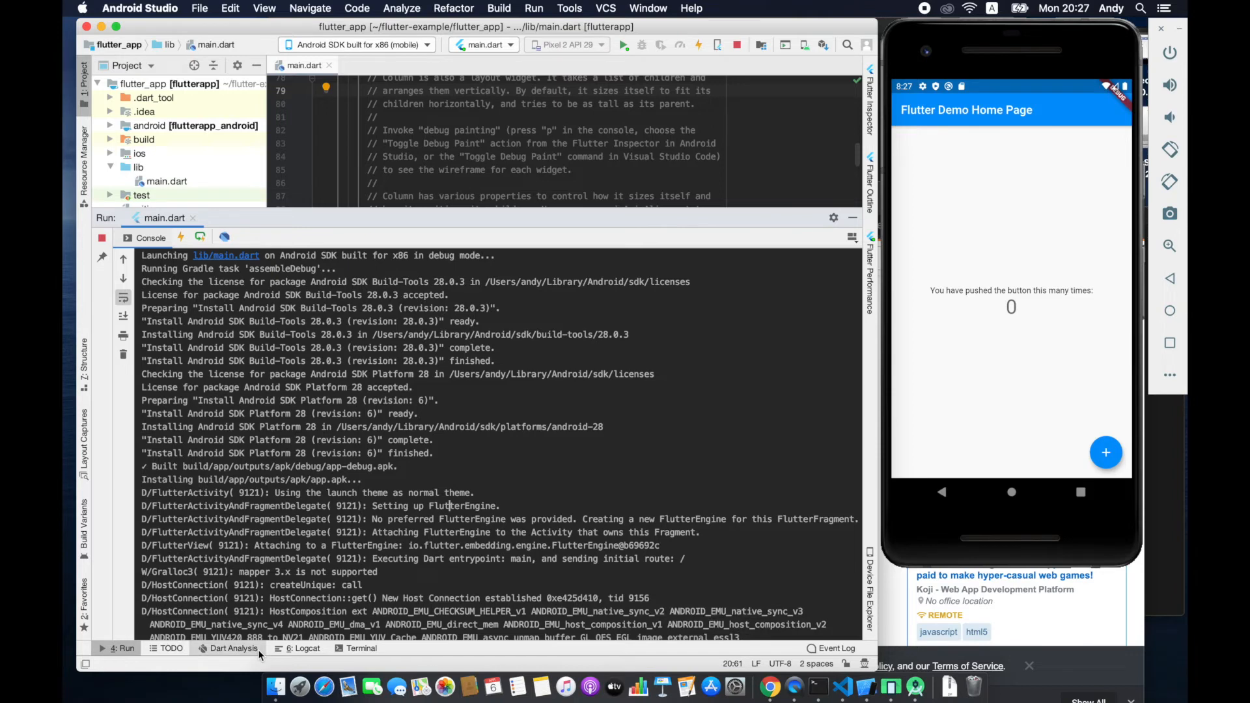
{"action": "left_click", "coordinate": [295, 558]}
{"action": "key", "text": "super+End"}
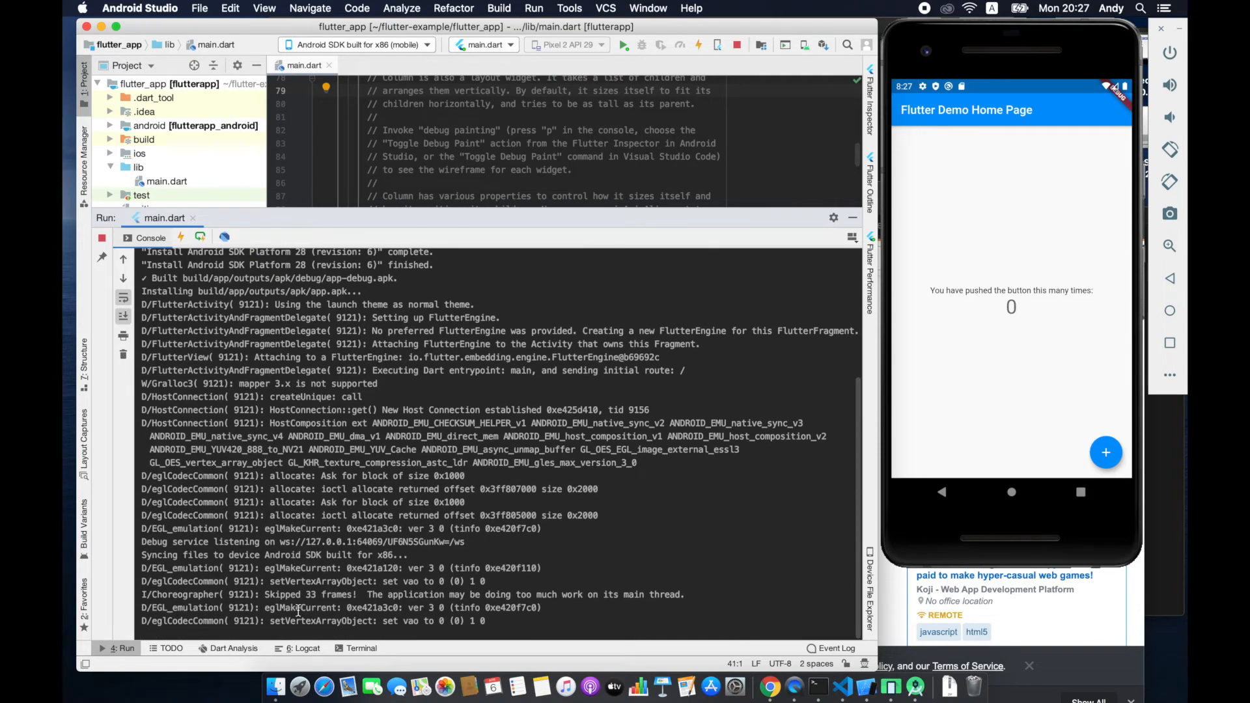
Recall the ./gradlew clean command in the built-in terminal and copy it without running it.
{"action": "left_click", "coordinate": [351, 648]}
{"action": "key", "text": "Up"}
{"action": "left_click_drag", "start_coordinate": [276, 503], "coordinate": [201, 505]}
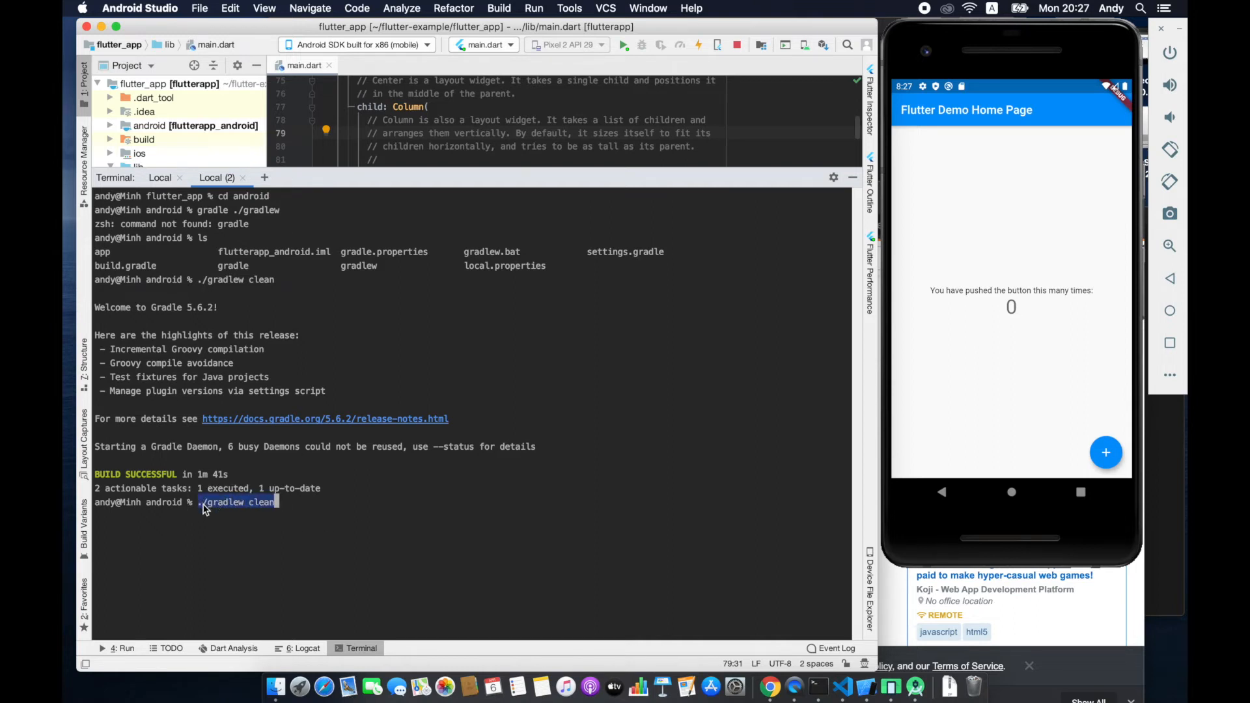
{"action": "key", "text": "super+c"}
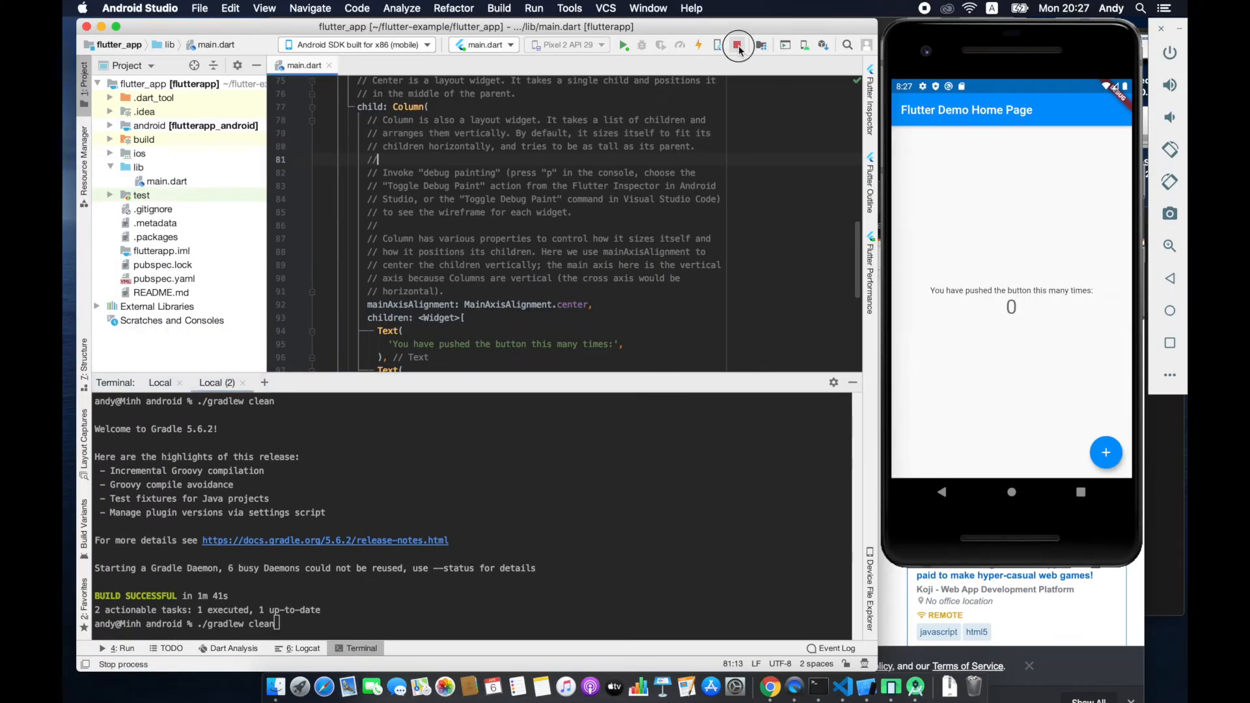
Stop the running app and close the flutter_app project window and the .zshrc editor window.
{"action": "left_click", "coordinate": [738, 45]}
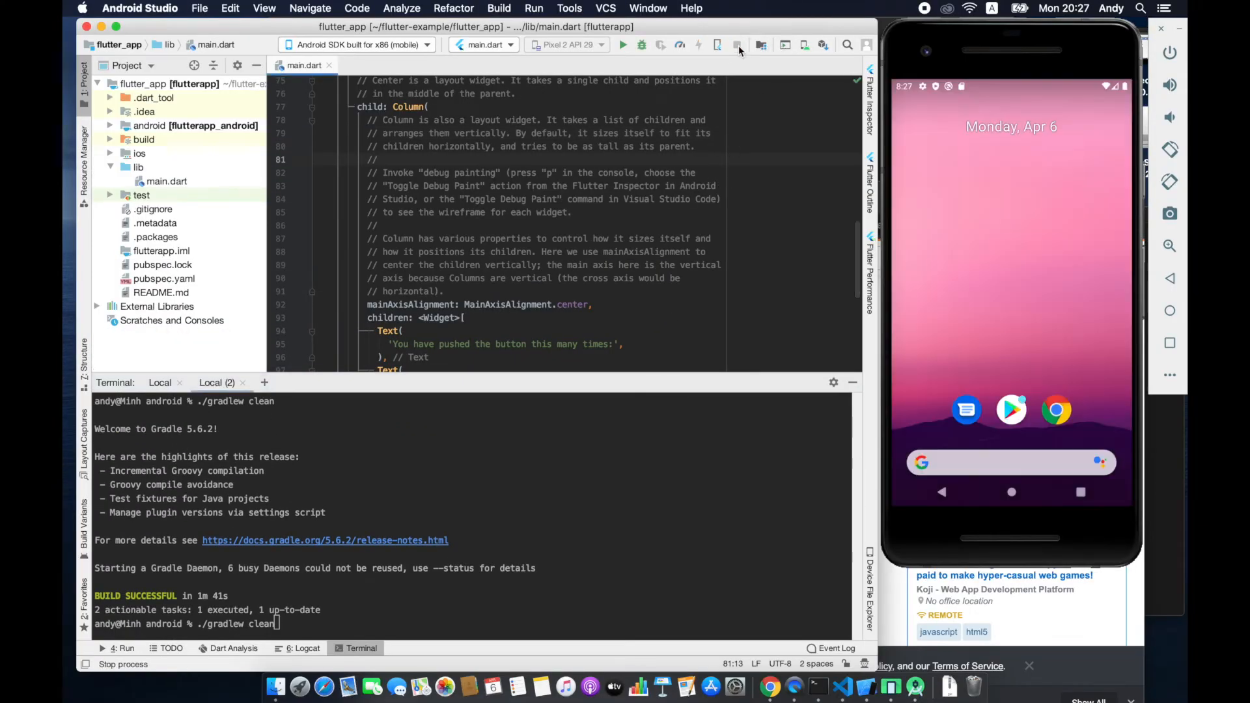
{"action": "left_click", "coordinate": [87, 29]}
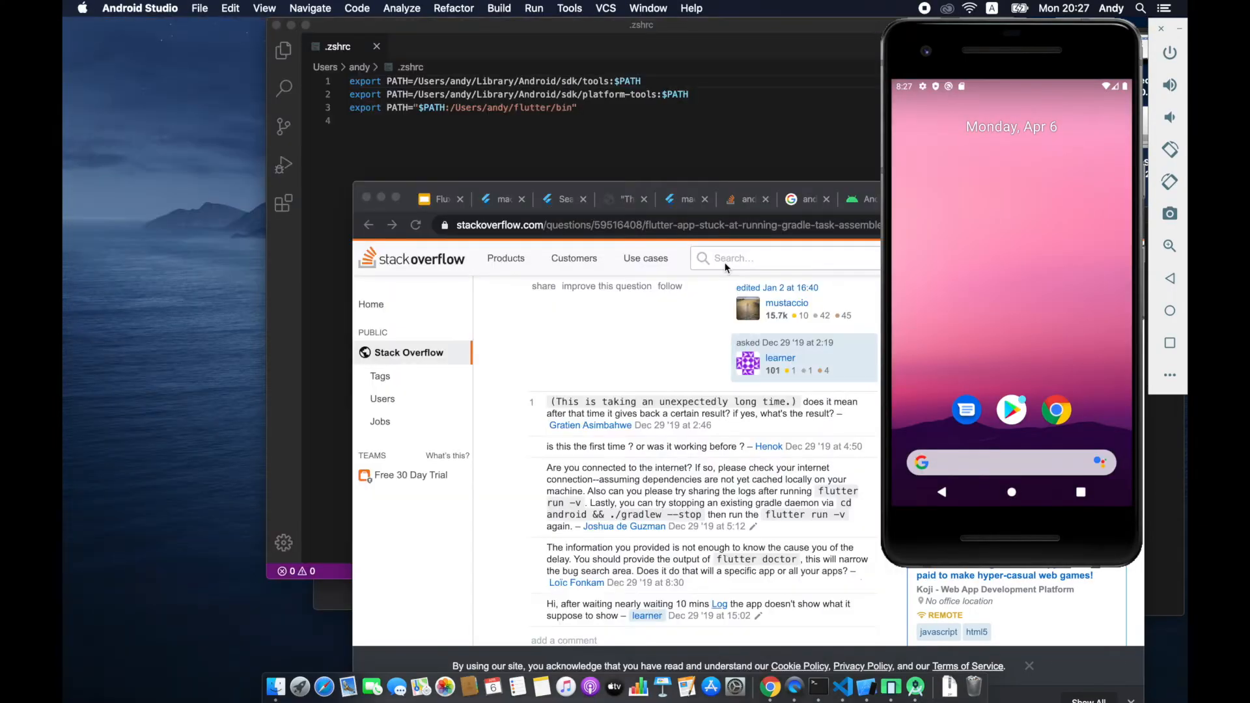
{"action": "key", "text": "super+space"}
{"action": "type", "text": "v"}
{"action": "key", "text": "BackSpace"}
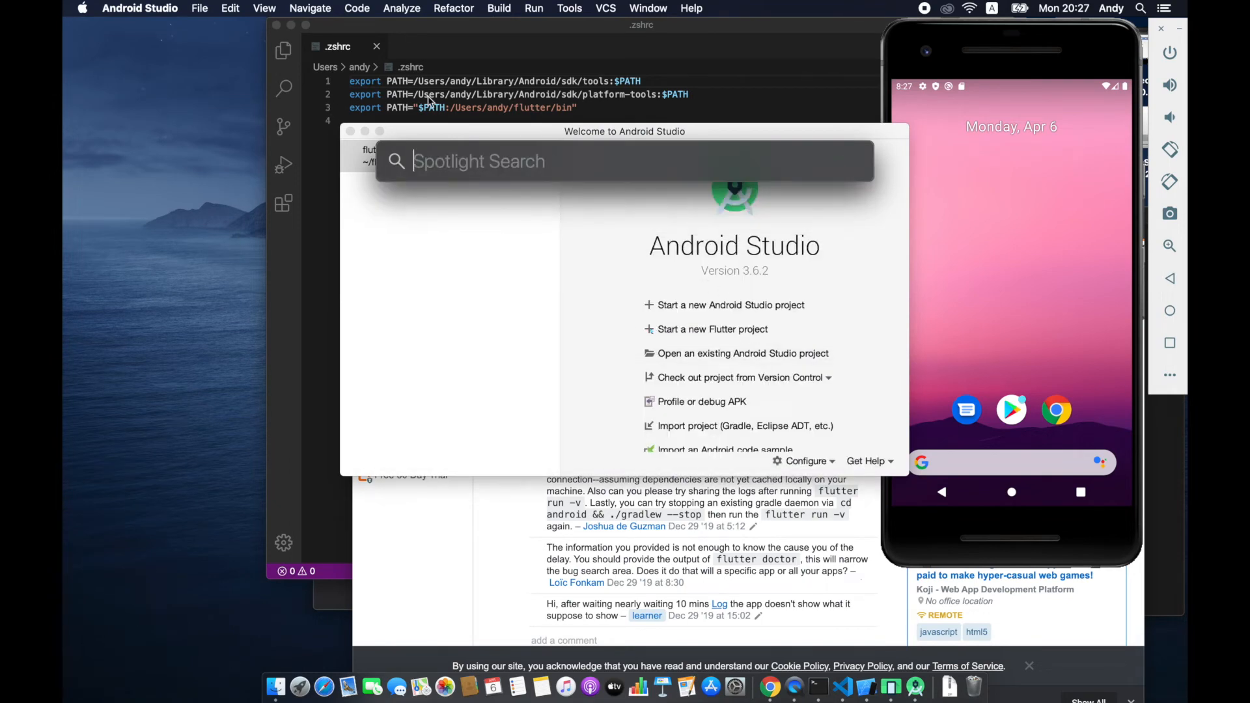
{"action": "left_click", "coordinate": [492, 95]}
{"action": "left_click", "coordinate": [276, 25]}
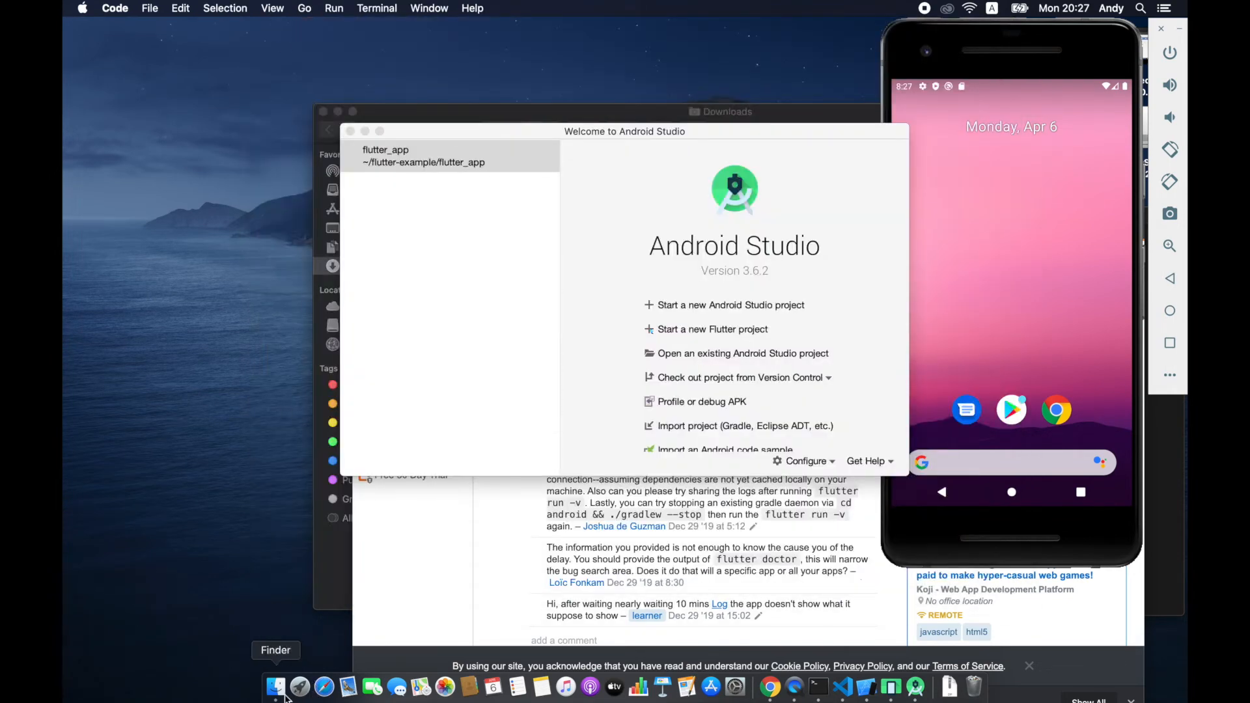
Bring up Finder's Downloads window, move it aside, and reopen the recent flutter_app project in Android Studio.
{"action": "right_click", "coordinate": [273, 697]}
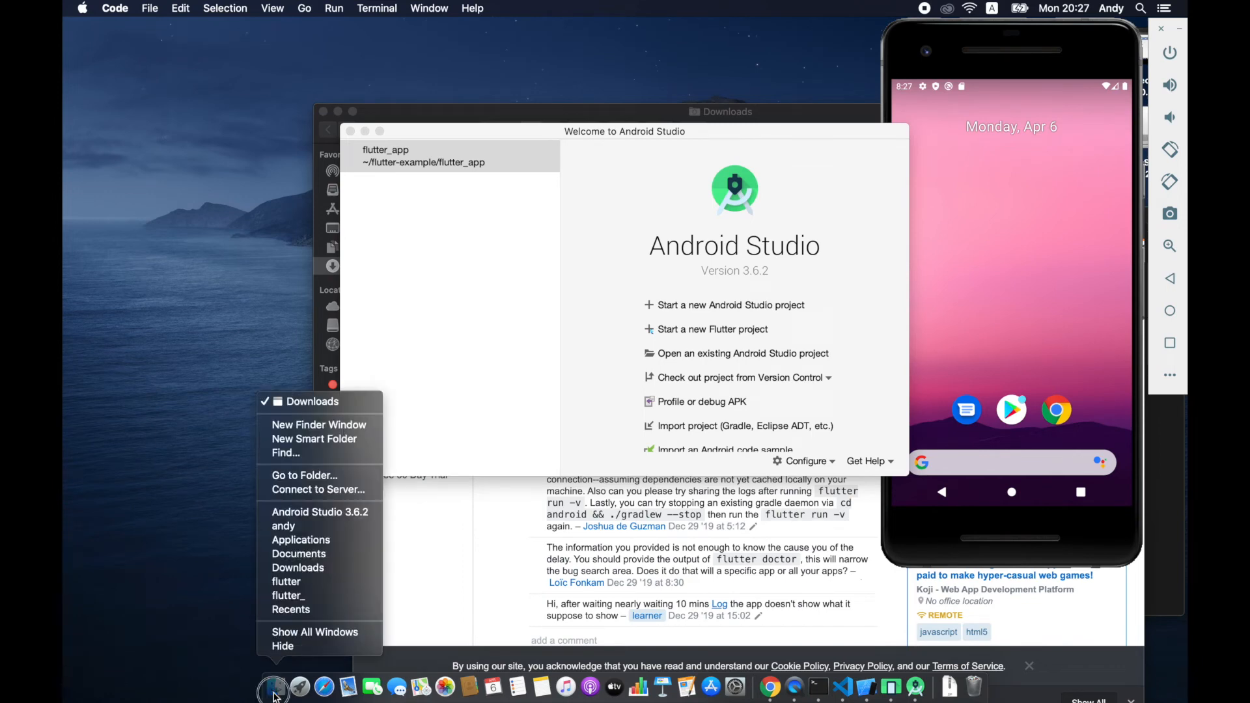
{"action": "left_click", "coordinate": [272, 698]}
{"action": "left_click", "coordinate": [274, 697]}
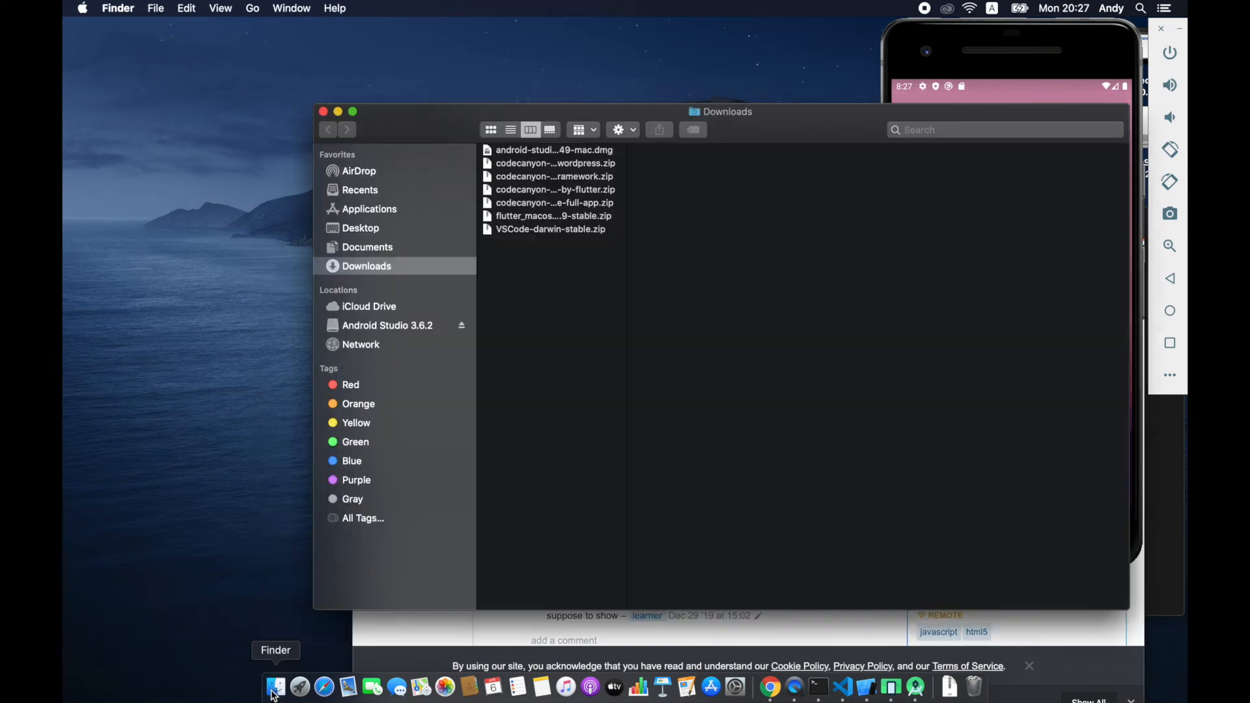
{"action": "left_click_drag", "start_coordinate": [437, 119], "coordinate": [421, 335]}
{"action": "left_click", "coordinate": [446, 159]}
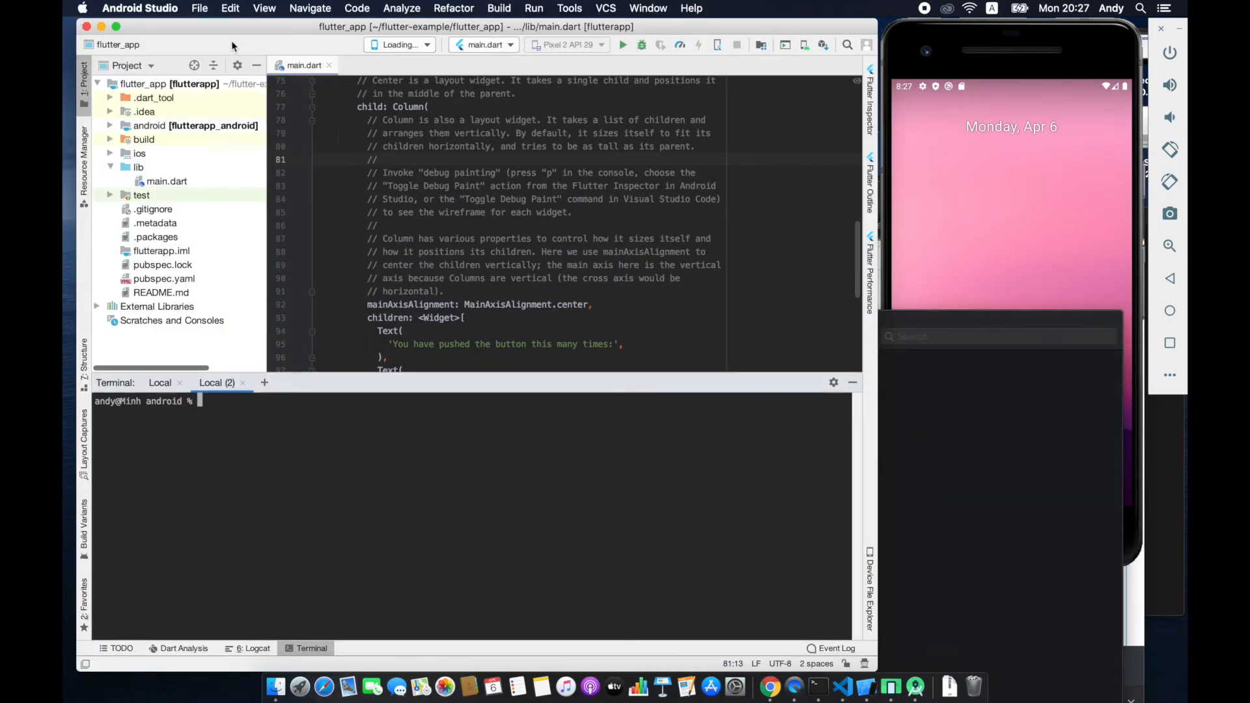
Bring Finder's Downloads window to the front and show its status bar and path bar.
{"action": "left_click", "coordinate": [977, 463]}
{"action": "left_click_drag", "start_coordinate": [805, 332], "coordinate": [651, 132]}
{"action": "left_click", "coordinate": [385, 169]}
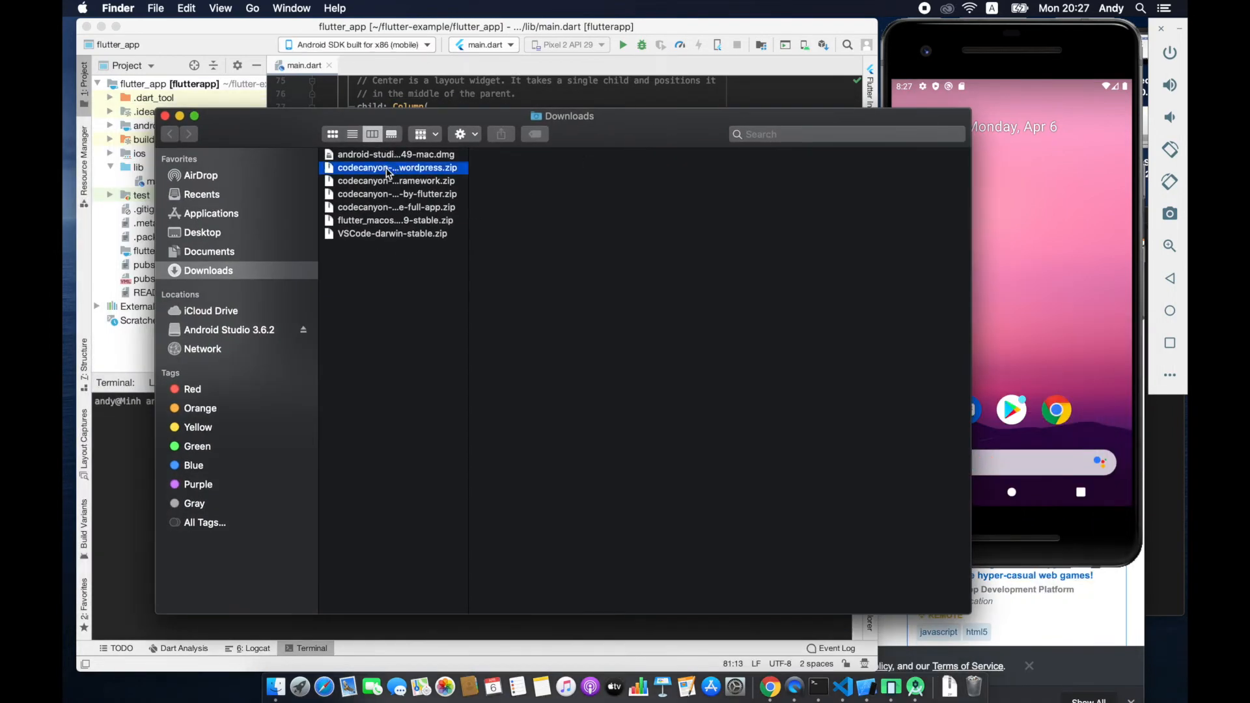
{"action": "left_click", "coordinate": [411, 221]}
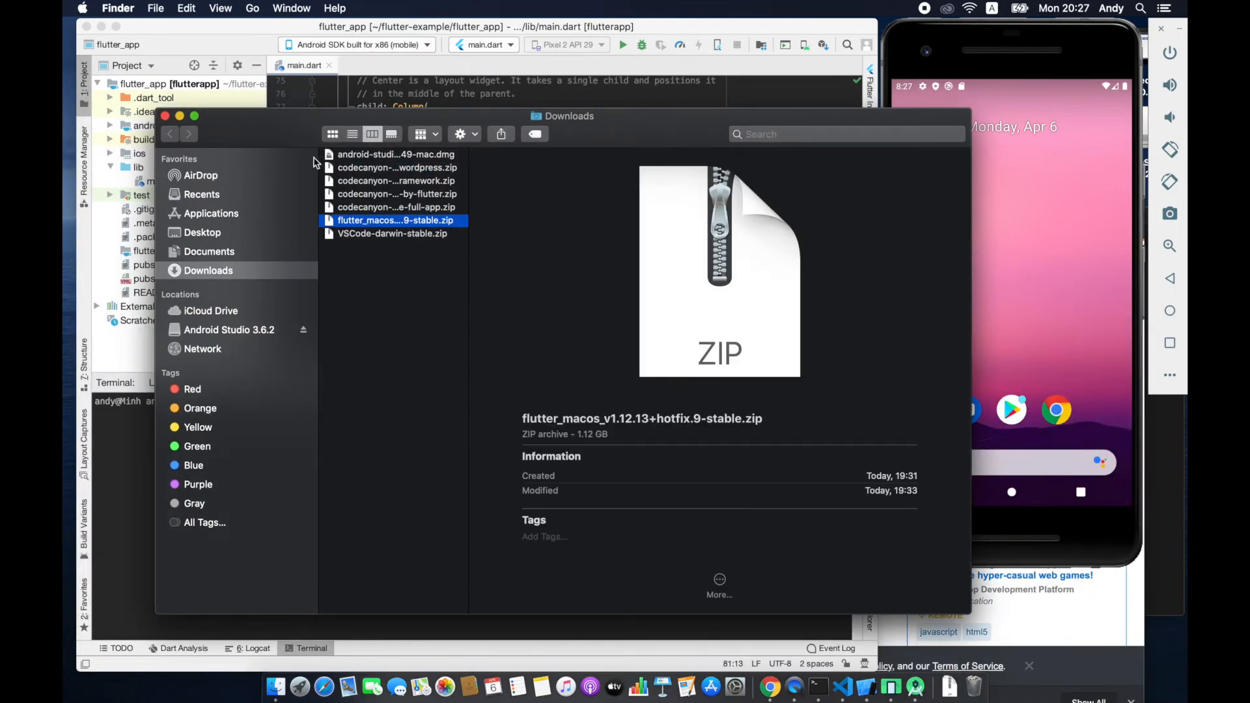
{"action": "left_click_drag", "start_coordinate": [244, 135], "coordinate": [254, 112]}
{"action": "left_click", "coordinate": [221, 9]}
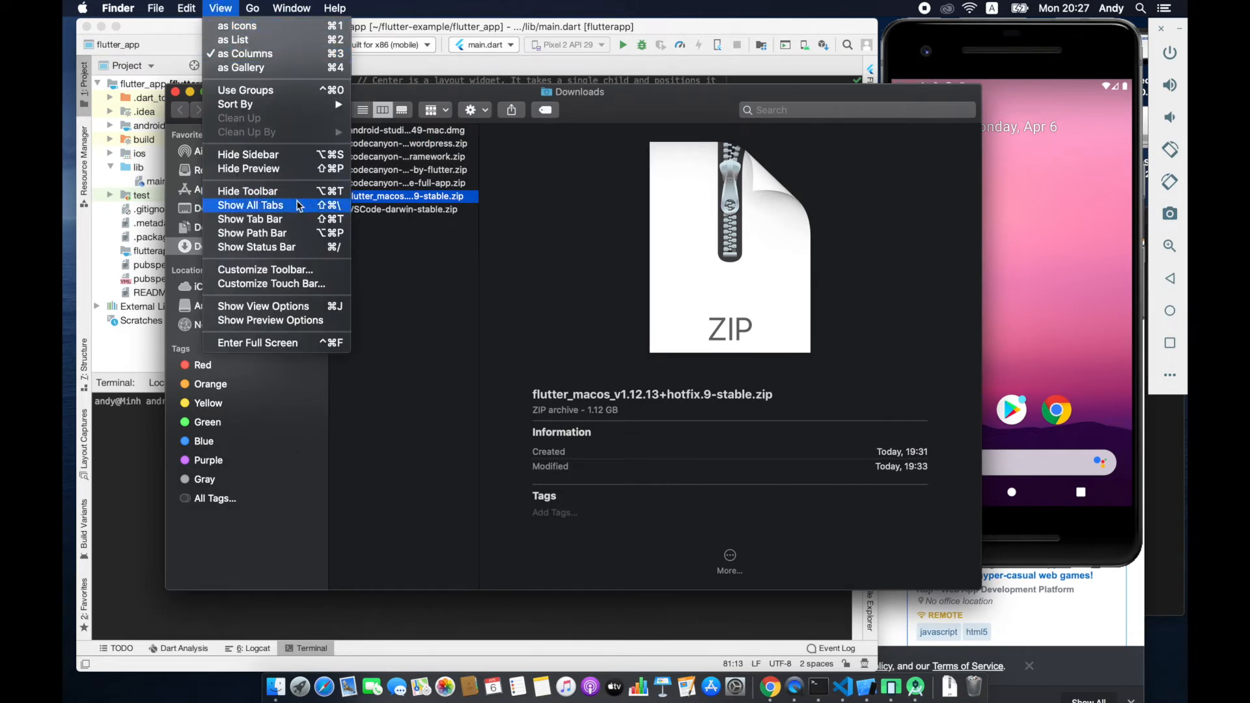
{"action": "left_click", "coordinate": [306, 247]}
{"action": "left_click", "coordinate": [228, 6]}
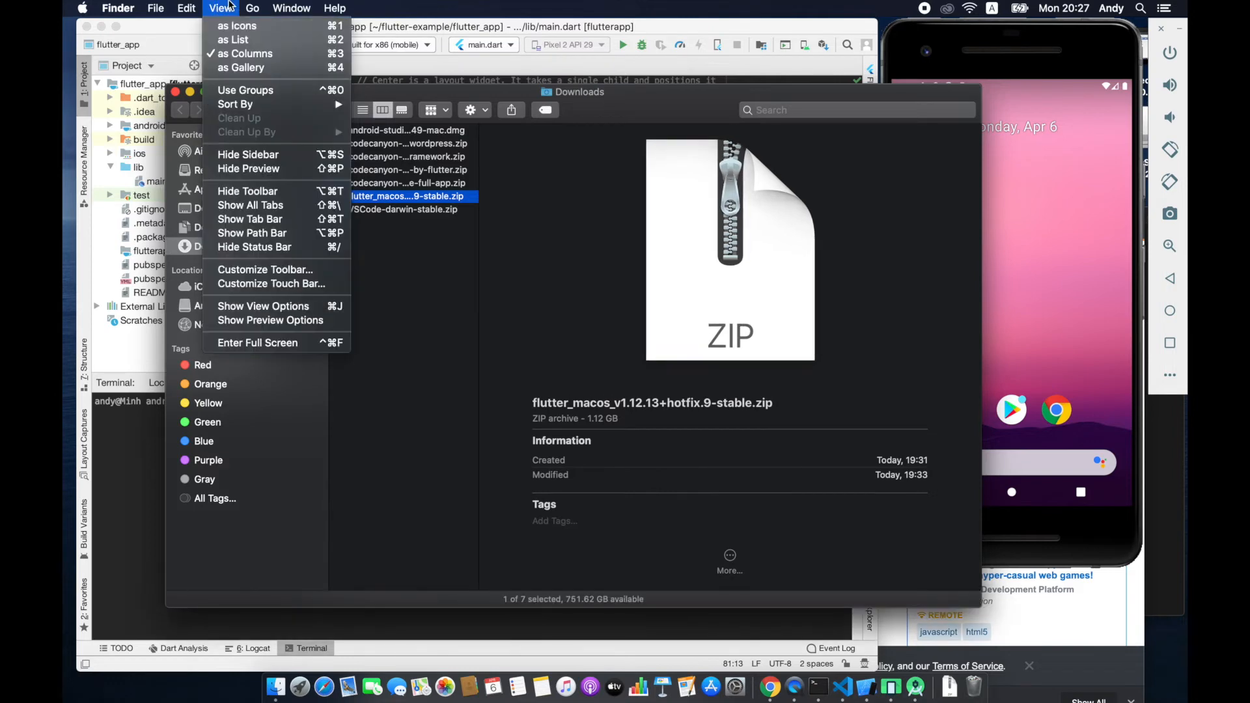
{"action": "left_click", "coordinate": [267, 232]}
Browse in Finder to the flutter_app folder inside flutter-example in the current user's home folder.
{"action": "double_click", "coordinate": [487, 582]}
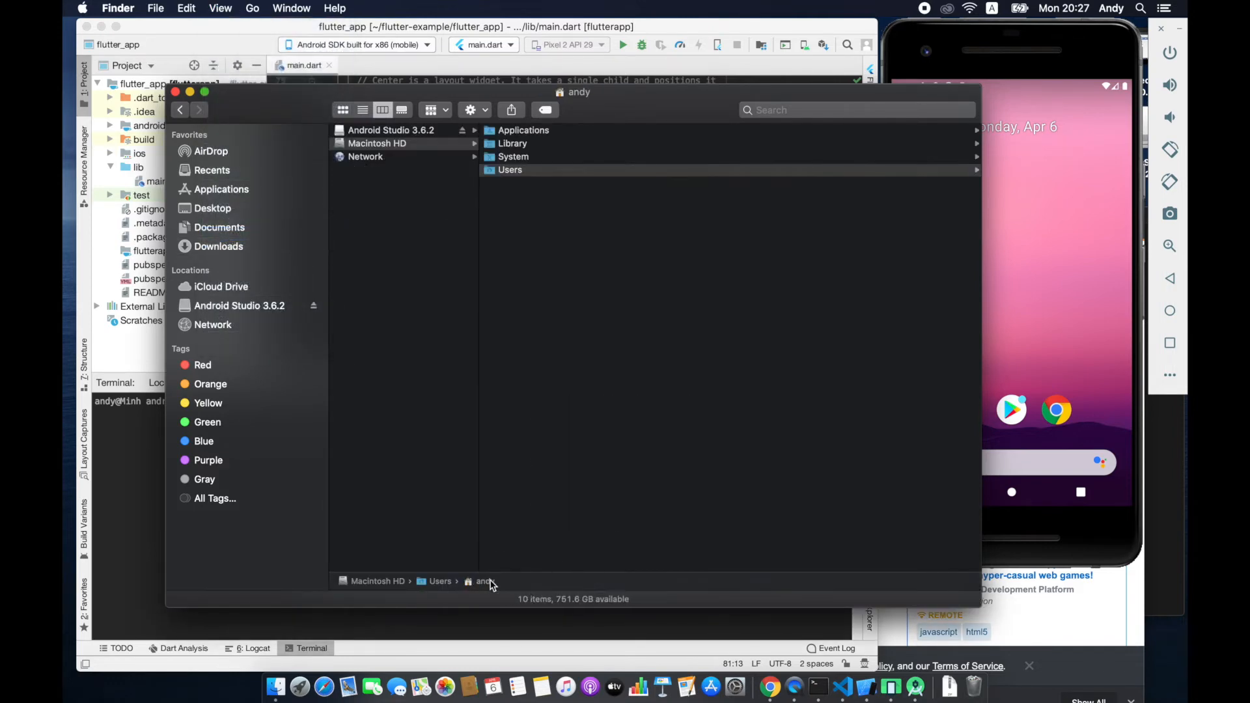
{"action": "left_click", "coordinate": [559, 170]}
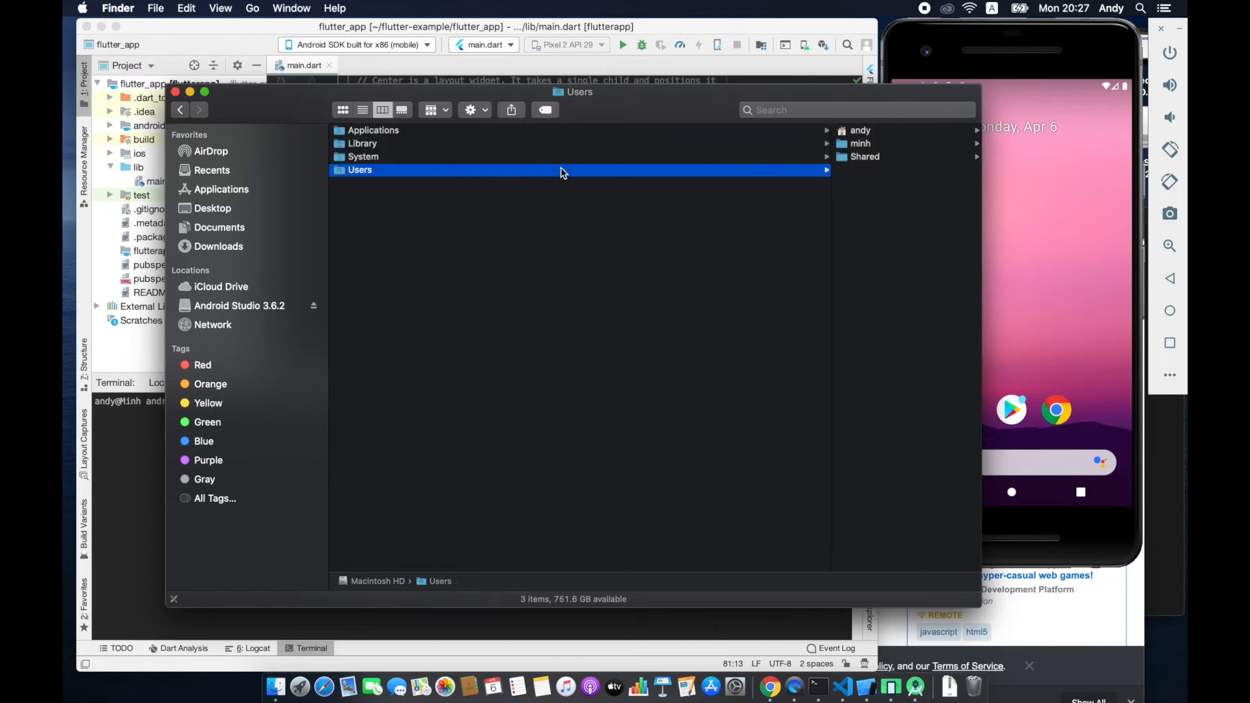
{"action": "left_click", "coordinate": [907, 143]}
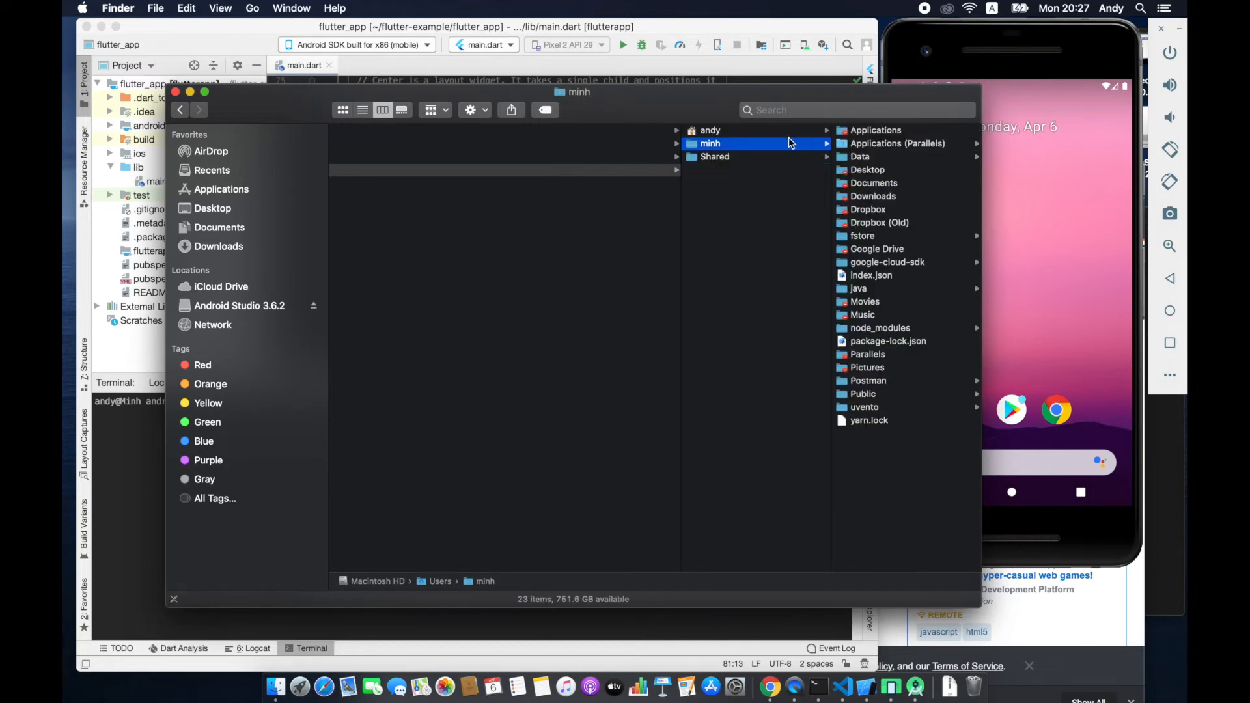
{"action": "left_click", "coordinate": [787, 130]}
{"action": "left_click", "coordinate": [900, 196]}
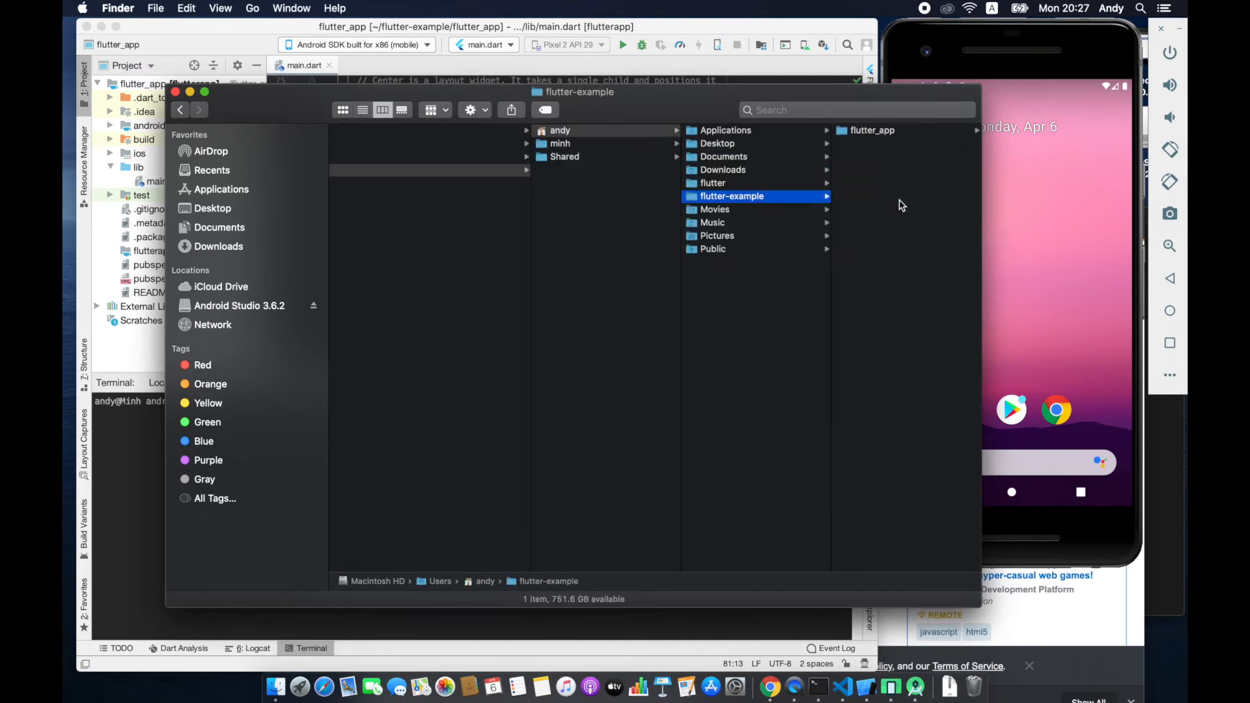
{"action": "left_click", "coordinate": [875, 133]}
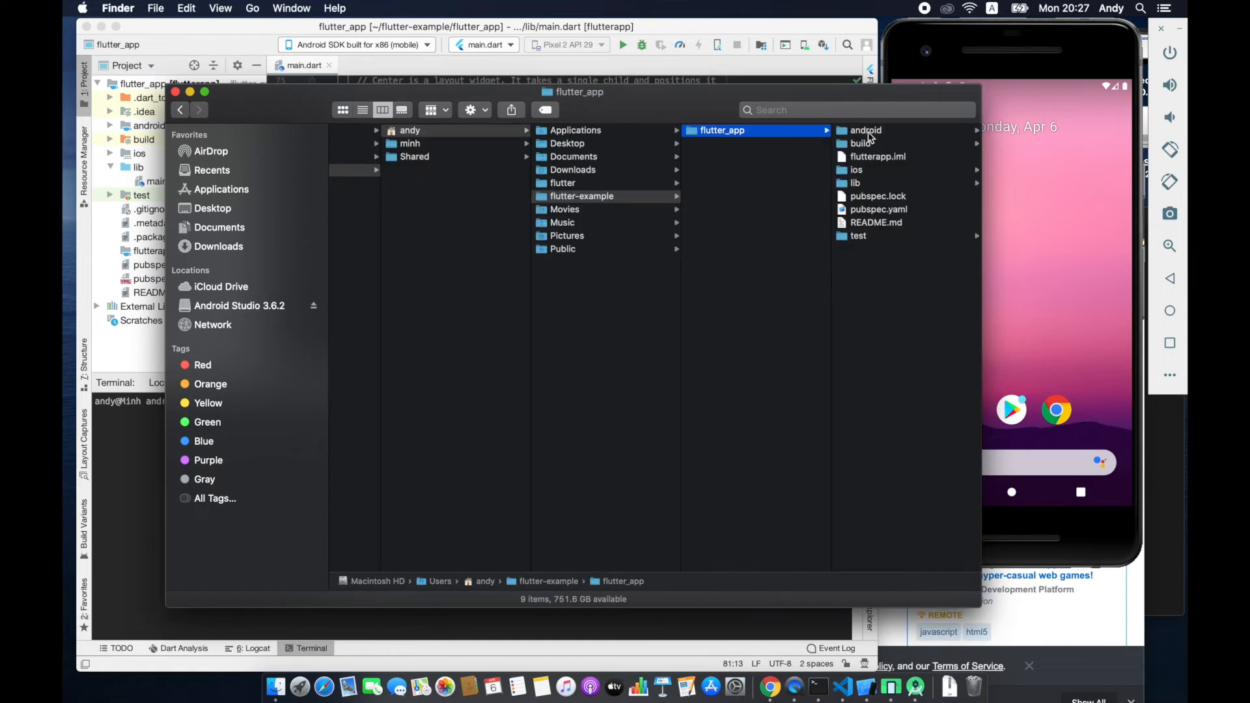
Close the flutter_app project in Android Studio and open its folder in Visual Studio Code, placing the window beside the emulator.
{"action": "left_click", "coordinate": [88, 27]}
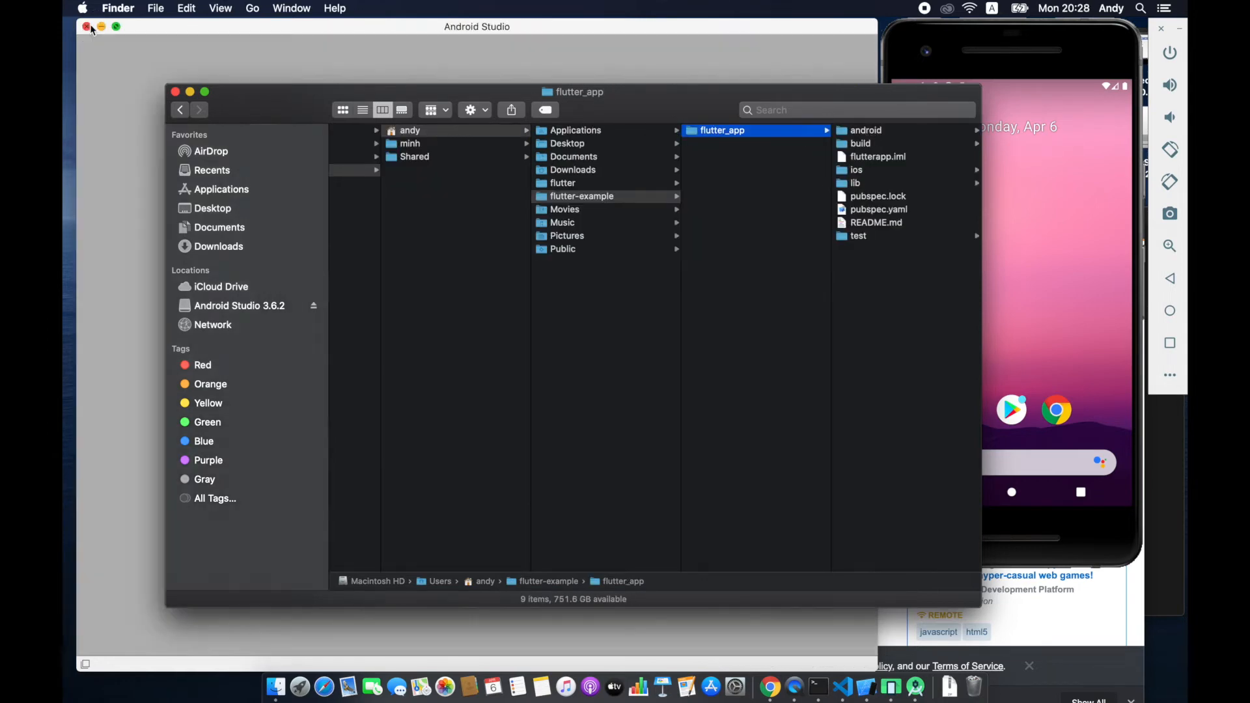
{"action": "left_click", "coordinate": [842, 687]}
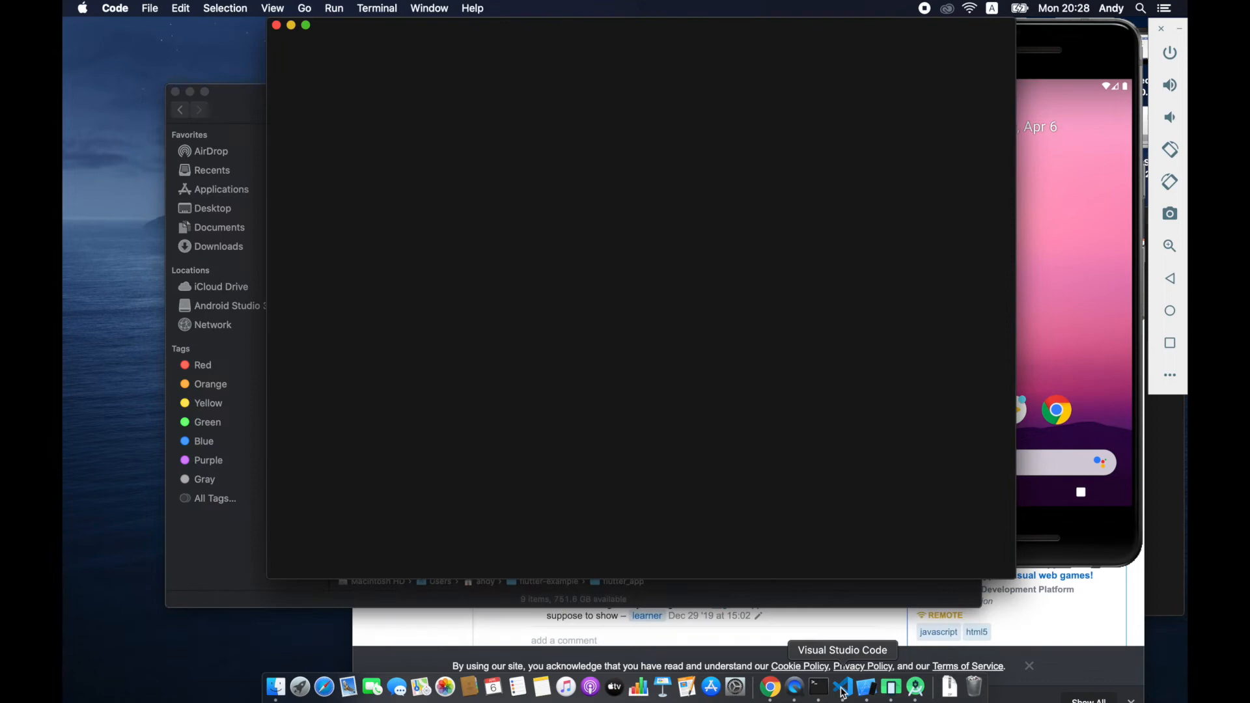
{"action": "left_click_drag", "start_coordinate": [227, 92], "coordinate": [259, 147]}
{"action": "left_click", "coordinate": [757, 182]}
{"action": "left_click_drag", "start_coordinate": [757, 182], "coordinate": [653, 84]}
{"action": "left_click_drag", "start_coordinate": [653, 33], "coordinate": [503, 29]}
Close the running Android emulator and expand the project's lib folder in Visual Studio Code.
{"action": "left_click", "coordinate": [1074, 52]}
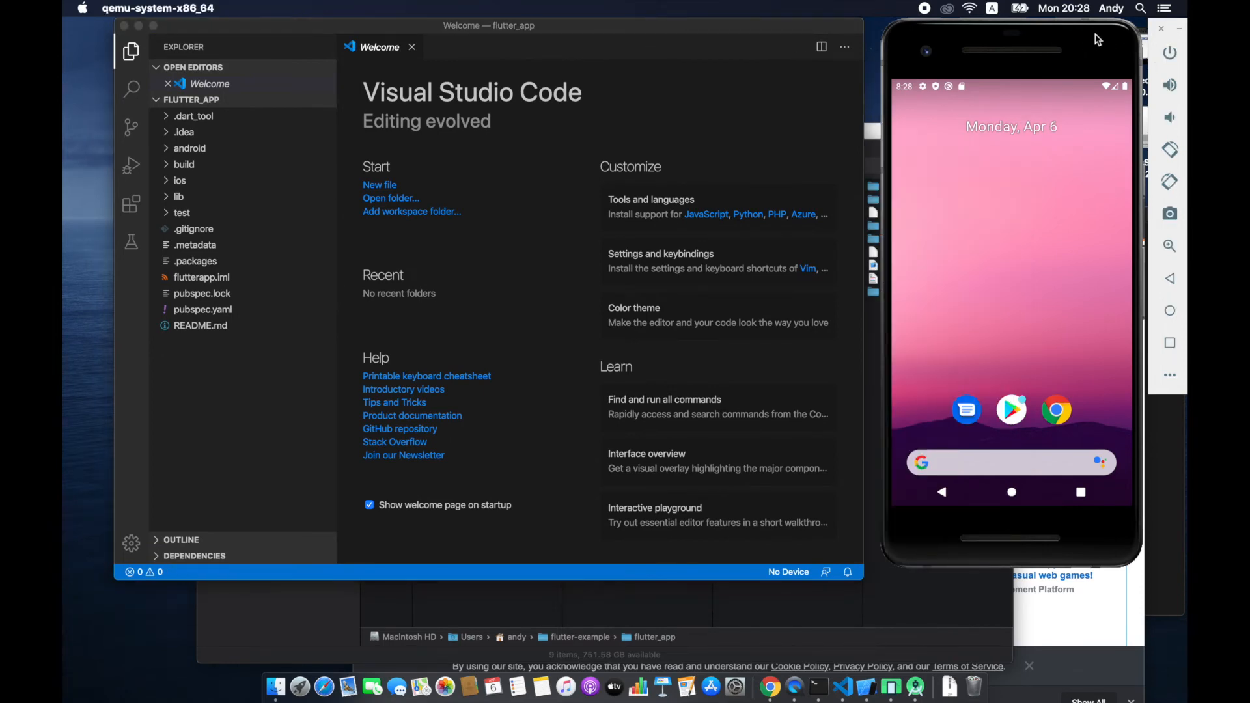
{"action": "left_click", "coordinate": [1162, 30]}
{"action": "left_click", "coordinate": [174, 196]}
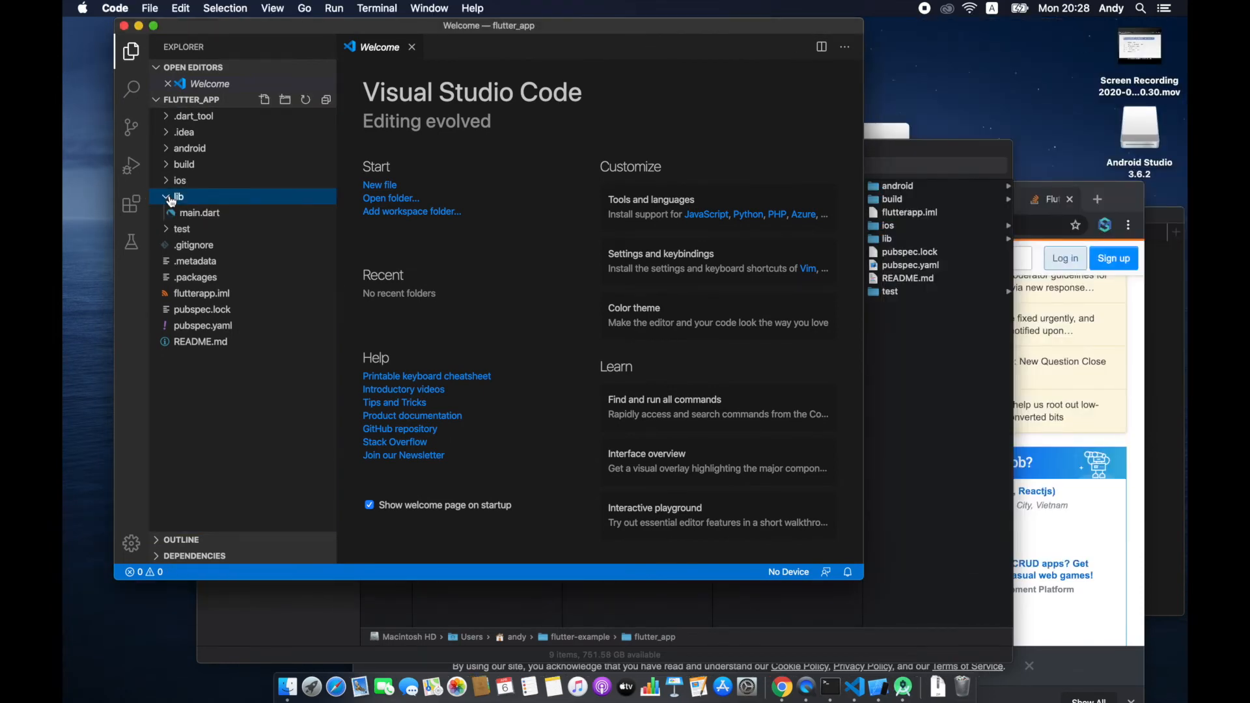
Look over the testing, extensions and run-and-debug views before returning to the project files.
{"action": "left_click", "coordinate": [131, 242]}
{"action": "left_click", "coordinate": [131, 204]}
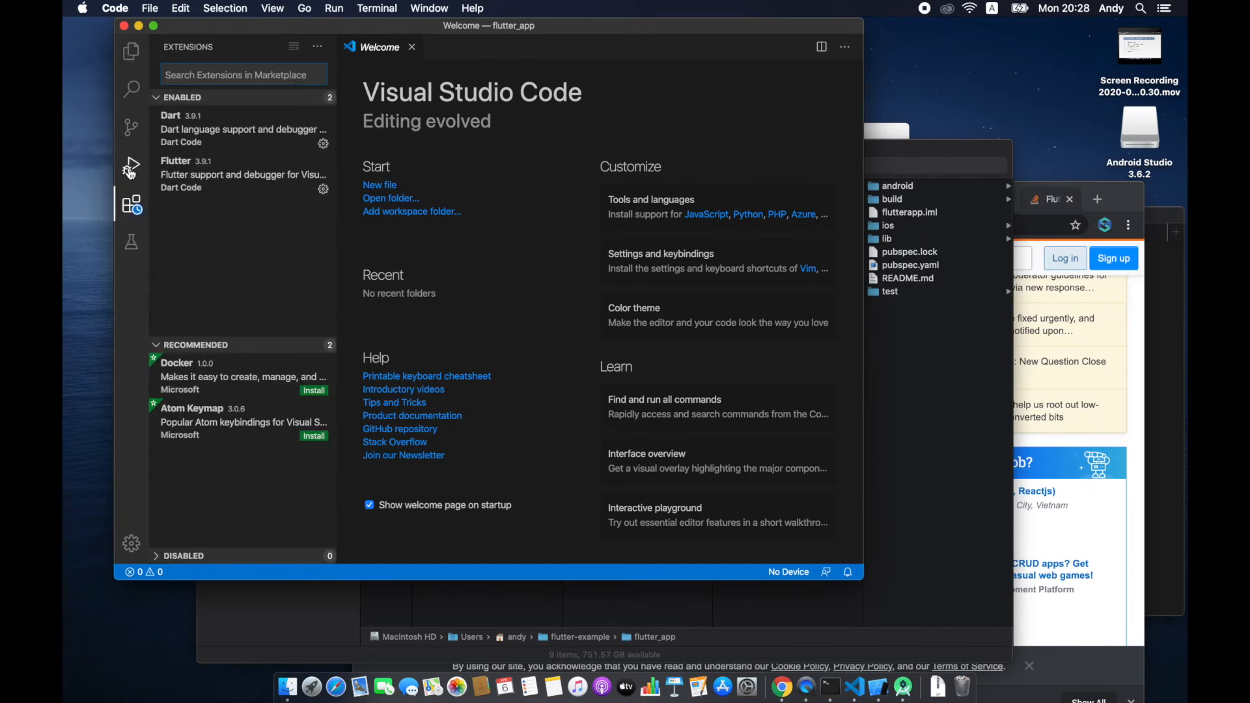
{"action": "left_click", "coordinate": [130, 168]}
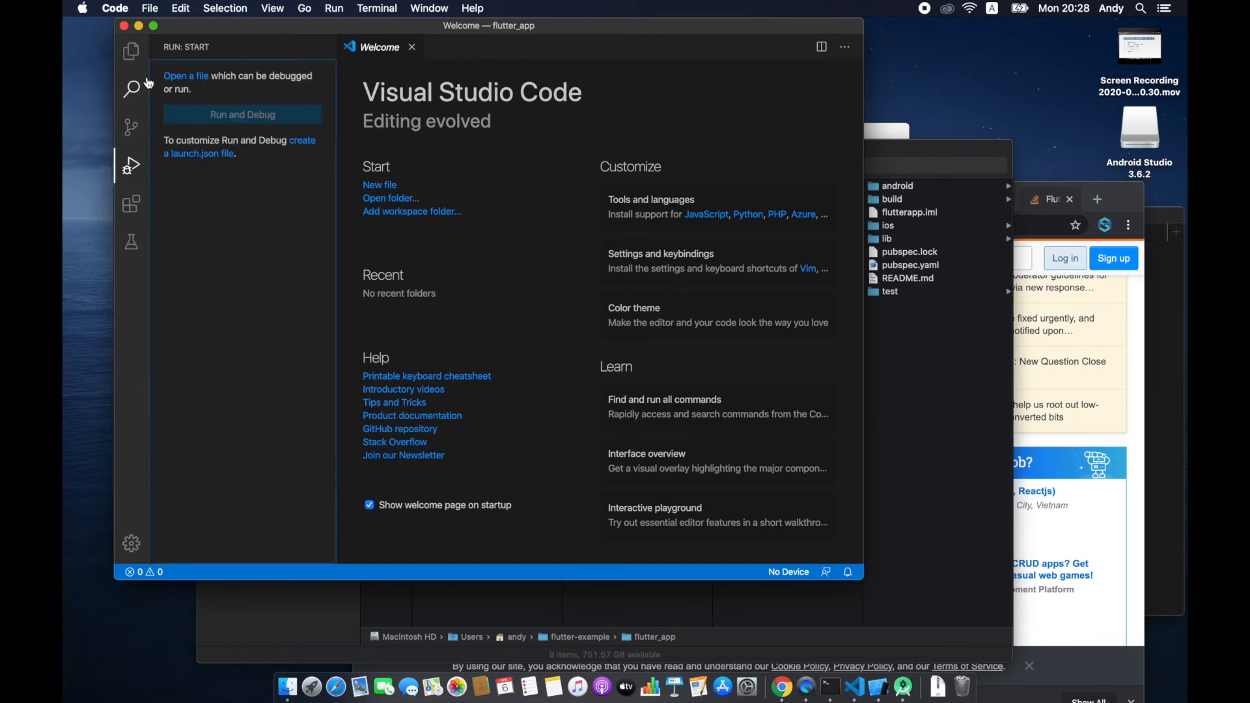
{"action": "left_click", "coordinate": [131, 51]}
Launch the iOS Simulator with the Flutter: Launch Emulator command.
{"action": "key", "text": "super+shift+o"}
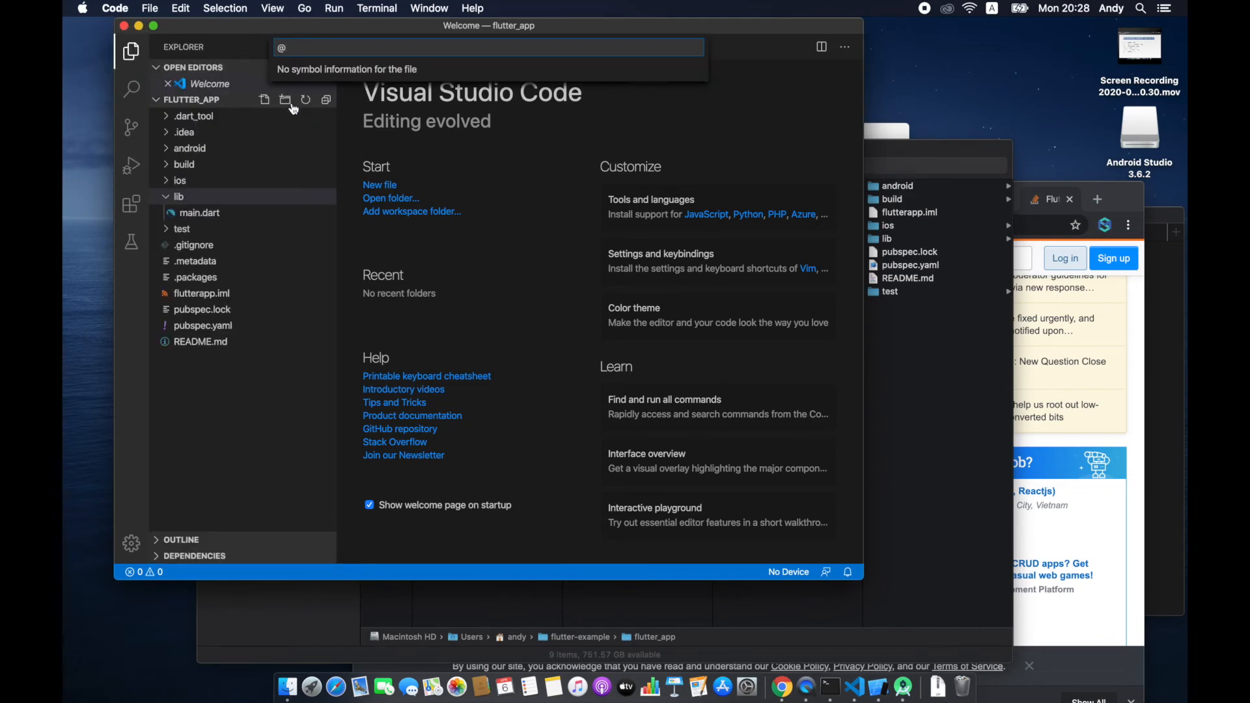
{"action": "key", "text": "Escape"}
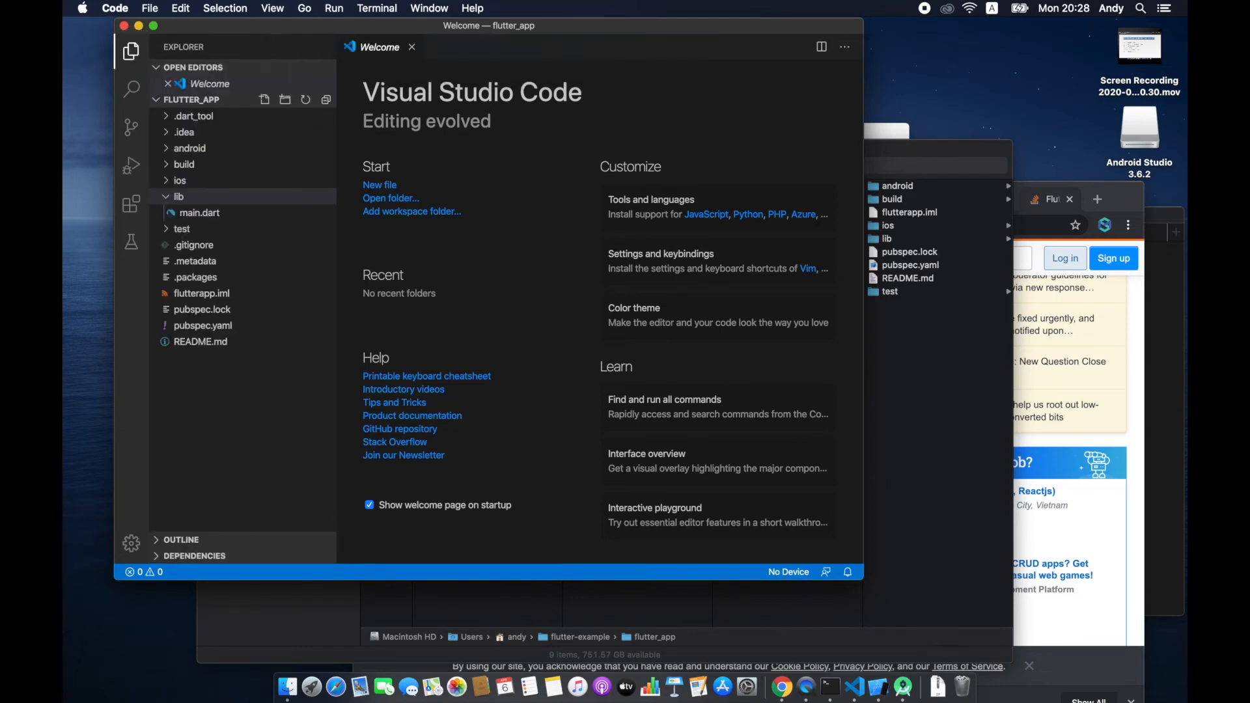
{"action": "key", "text": "super+shift+p"}
{"action": "type", "text": "flutter"}
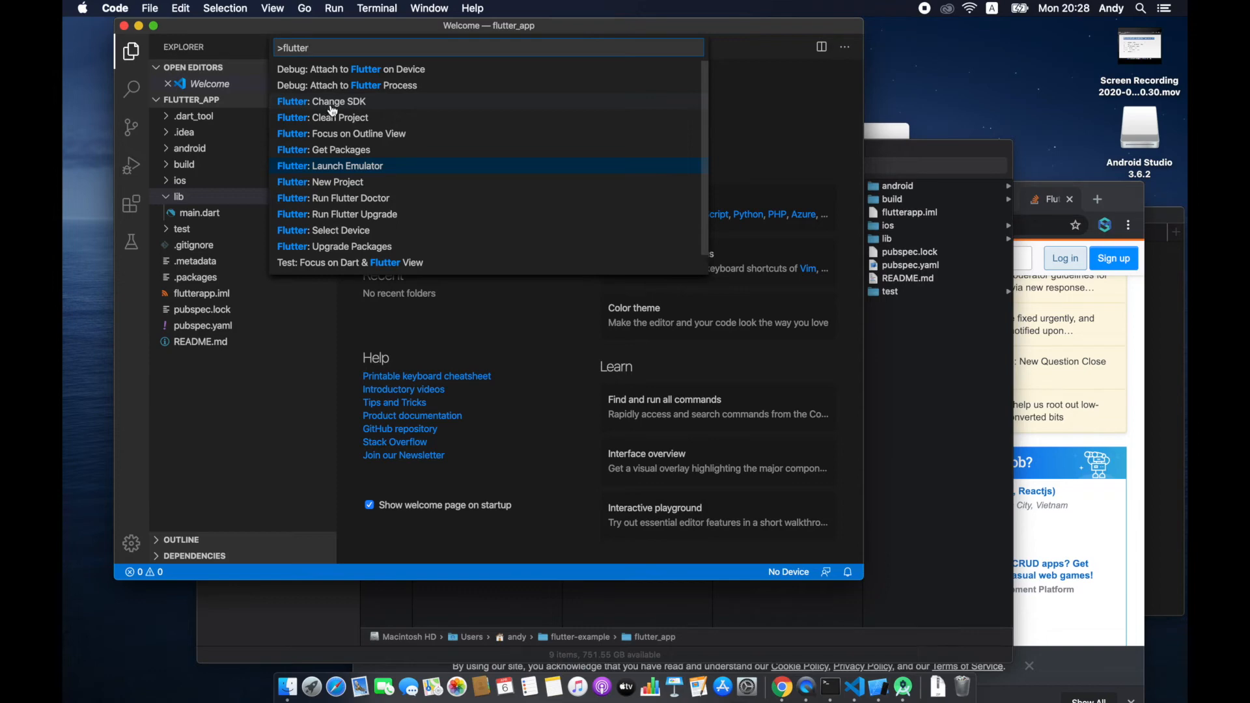
{"action": "left_click", "coordinate": [336, 166]}
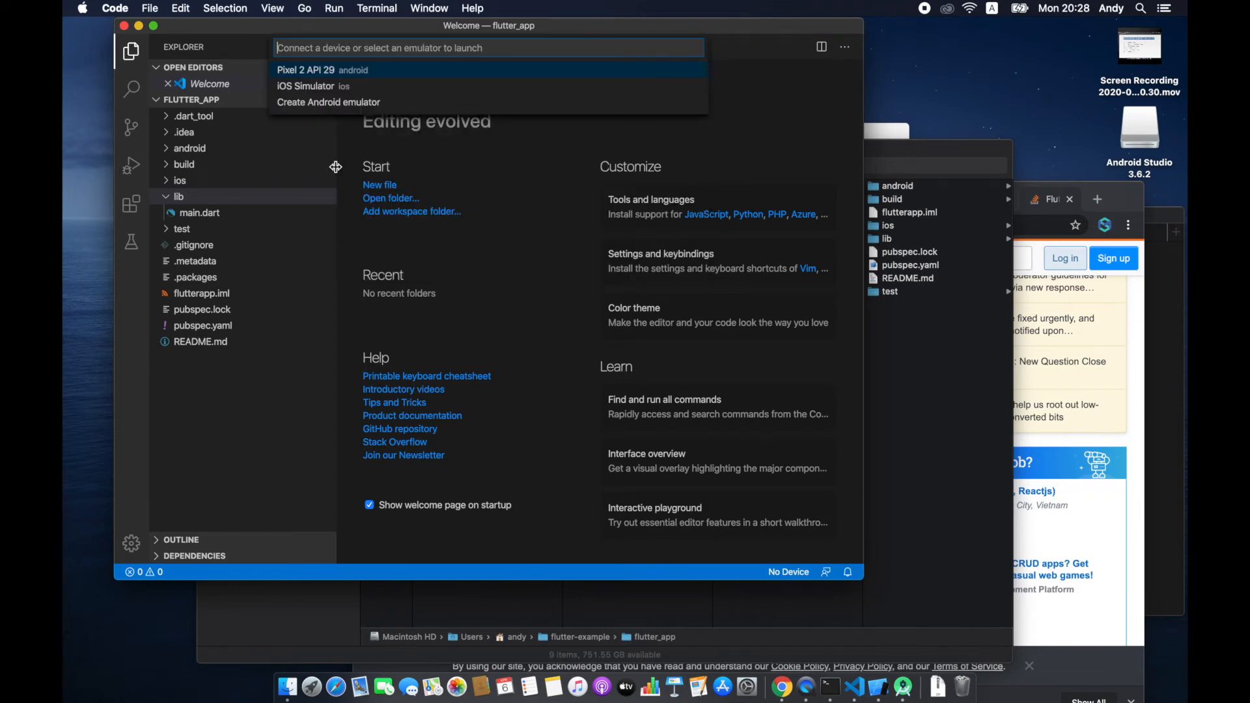
{"action": "left_click", "coordinate": [319, 90]}
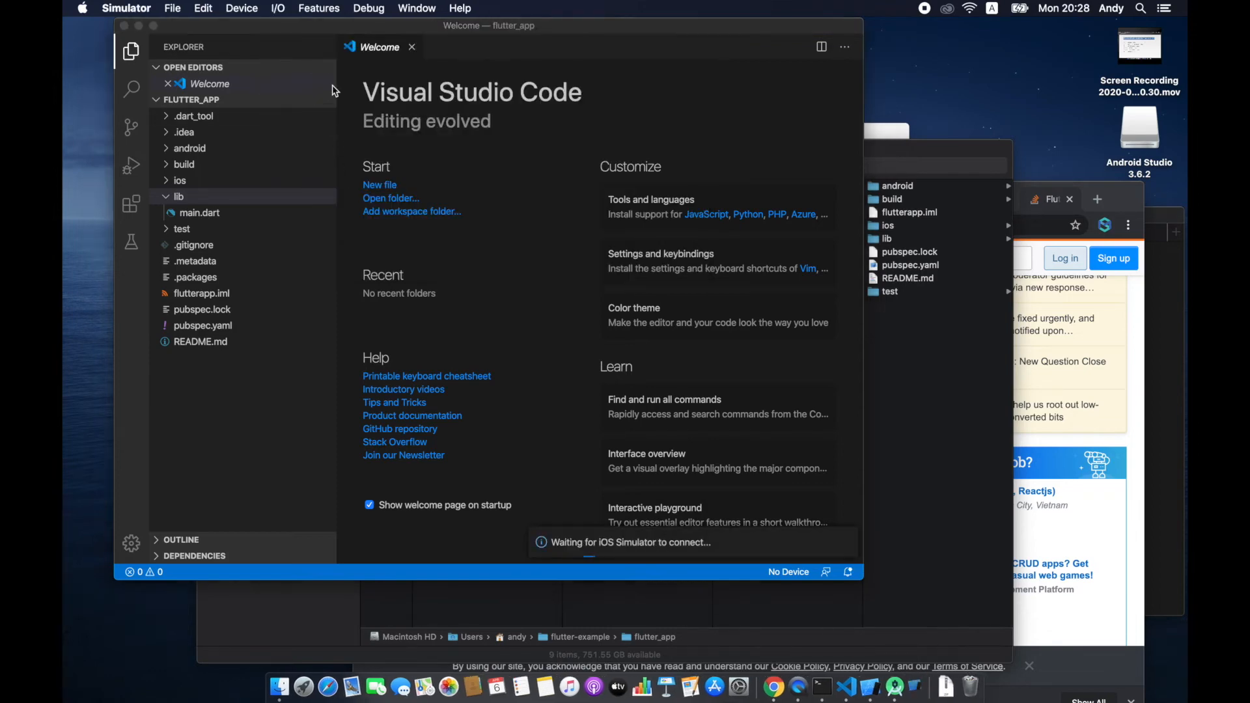
{"action": "left_click_drag", "start_coordinate": [522, 33], "coordinate": [506, 35]}
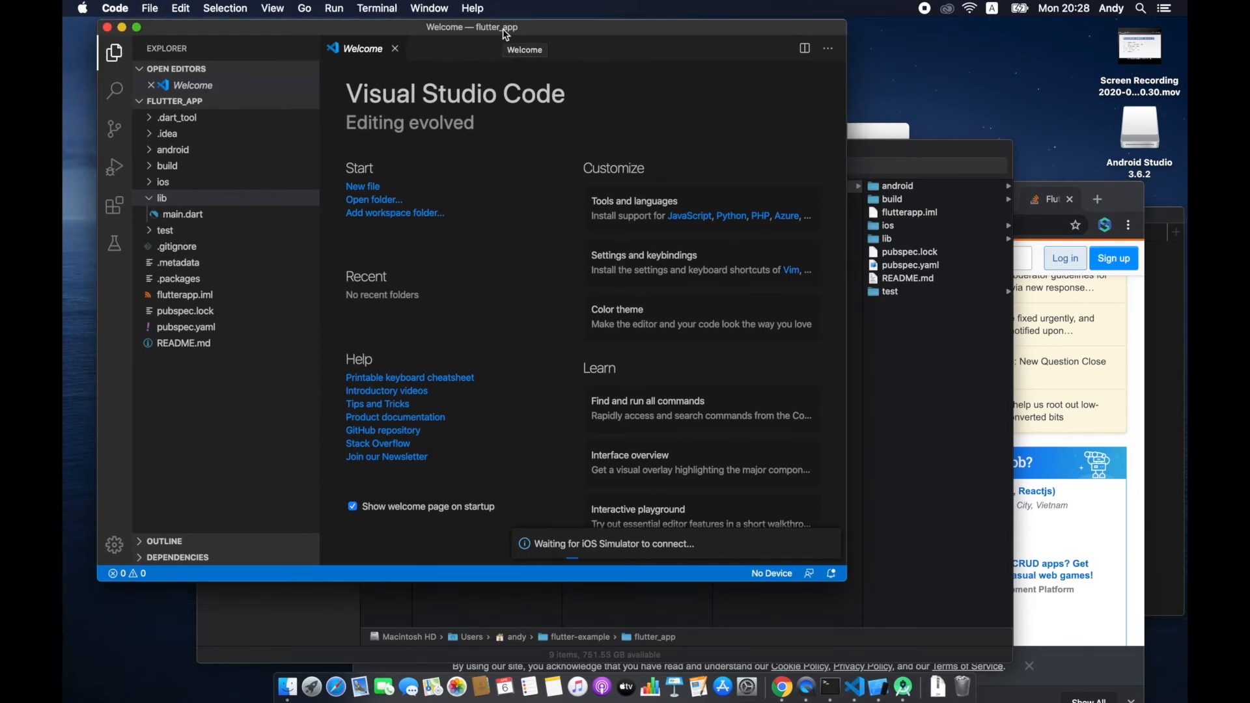
Launch the Pixel 2 API 29 Android emulator with the Flutter: Launch Emulator command.
{"action": "key", "text": "super+shift+p"}
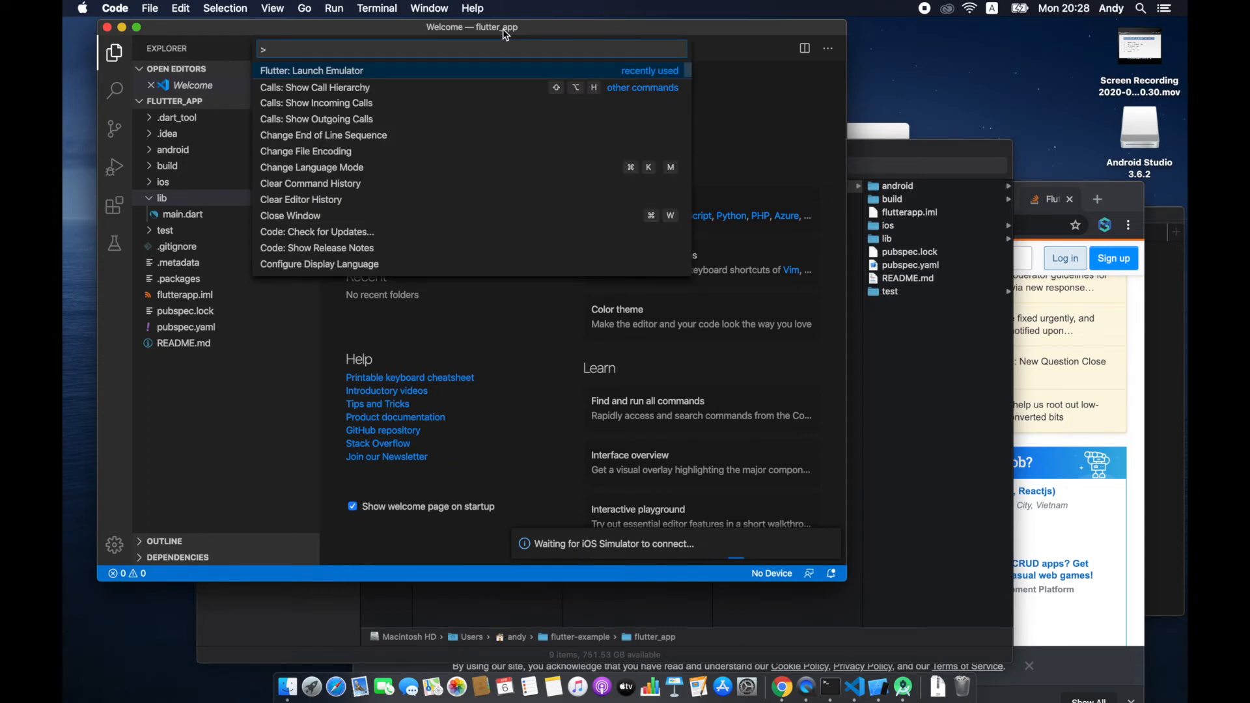
{"action": "type", "text": "flutter"}
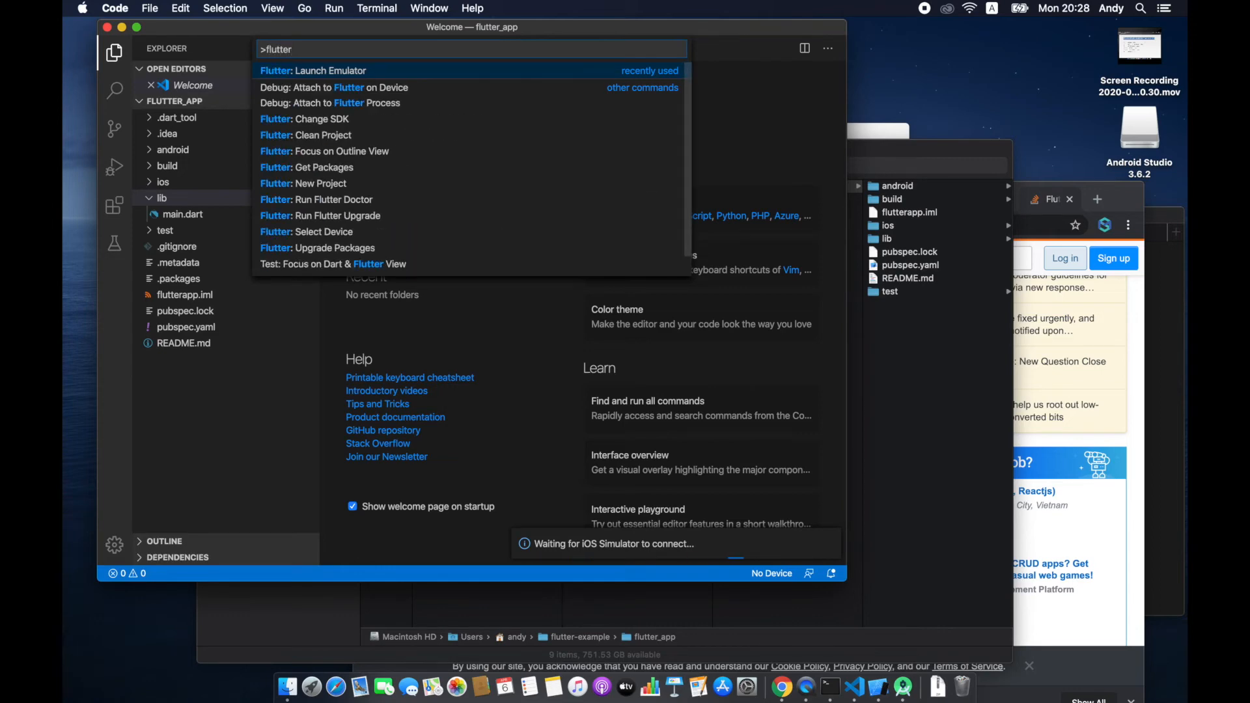
{"action": "key", "text": "Return"}
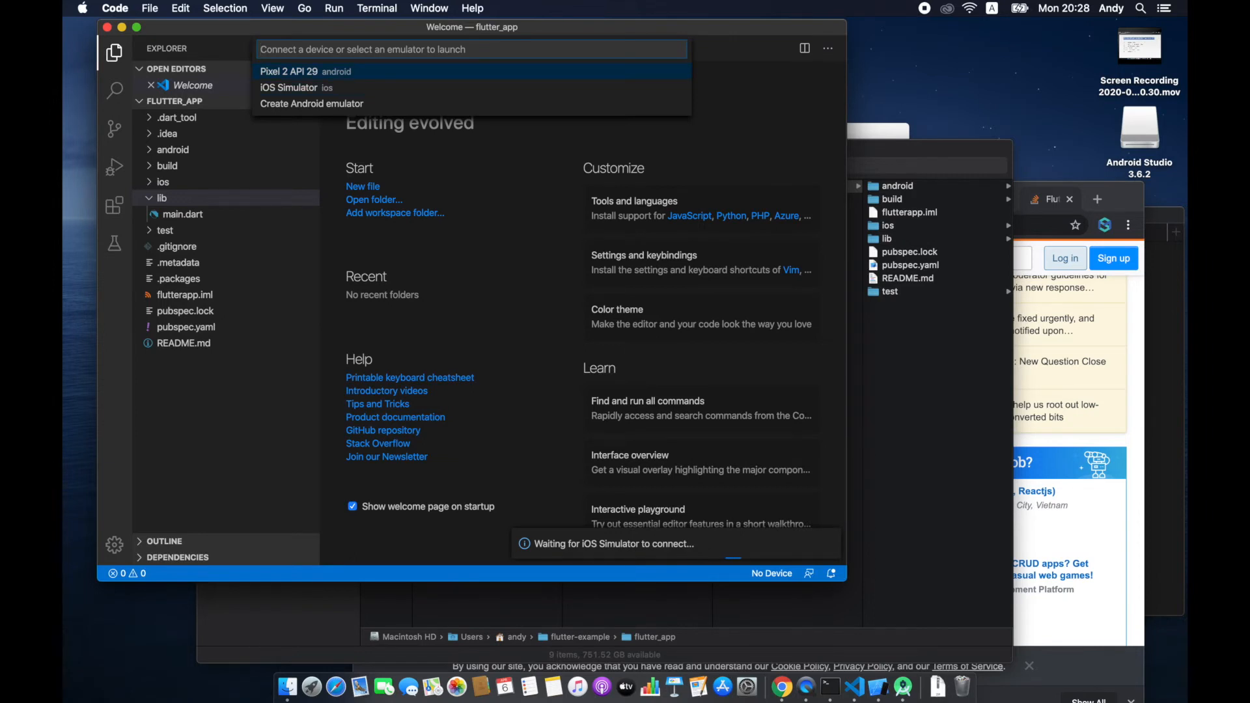
{"action": "key", "text": "Return"}
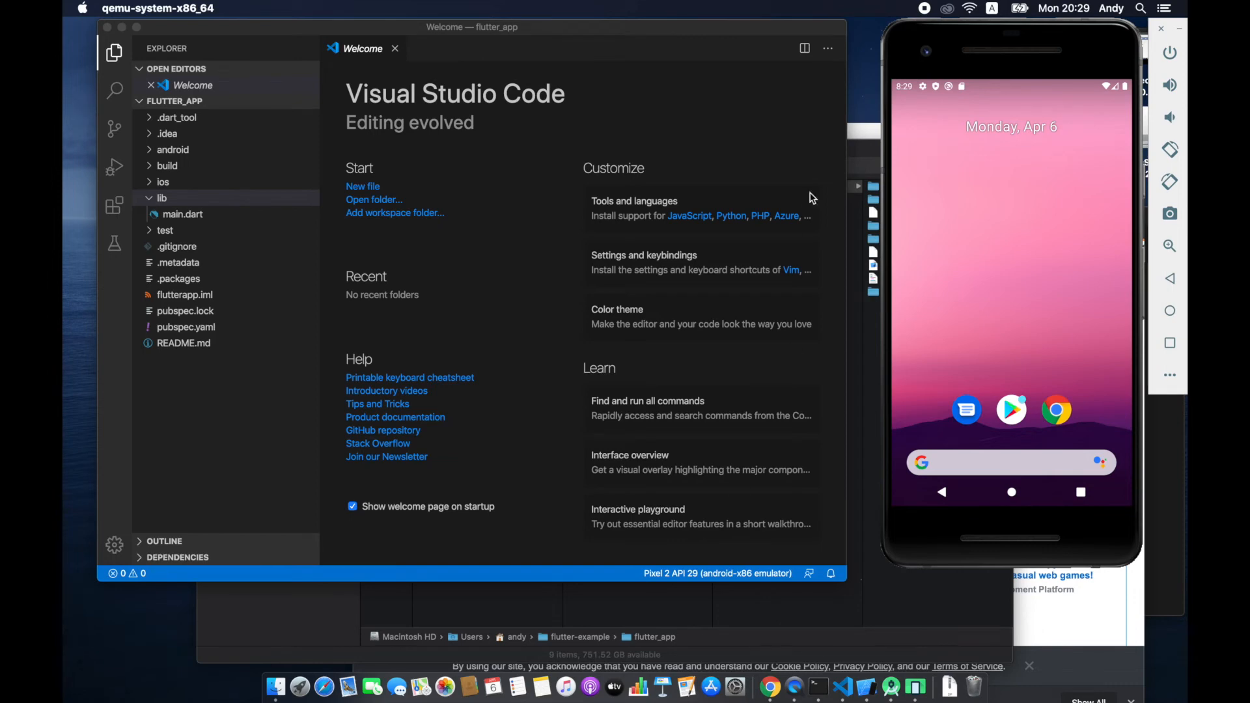
Move the Android emulator closer to the editor window and quit the iOS Simulator.
{"action": "left_click_drag", "start_coordinate": [982, 34], "coordinate": [842, 74]}
{"action": "left_click", "coordinate": [498, 144]}
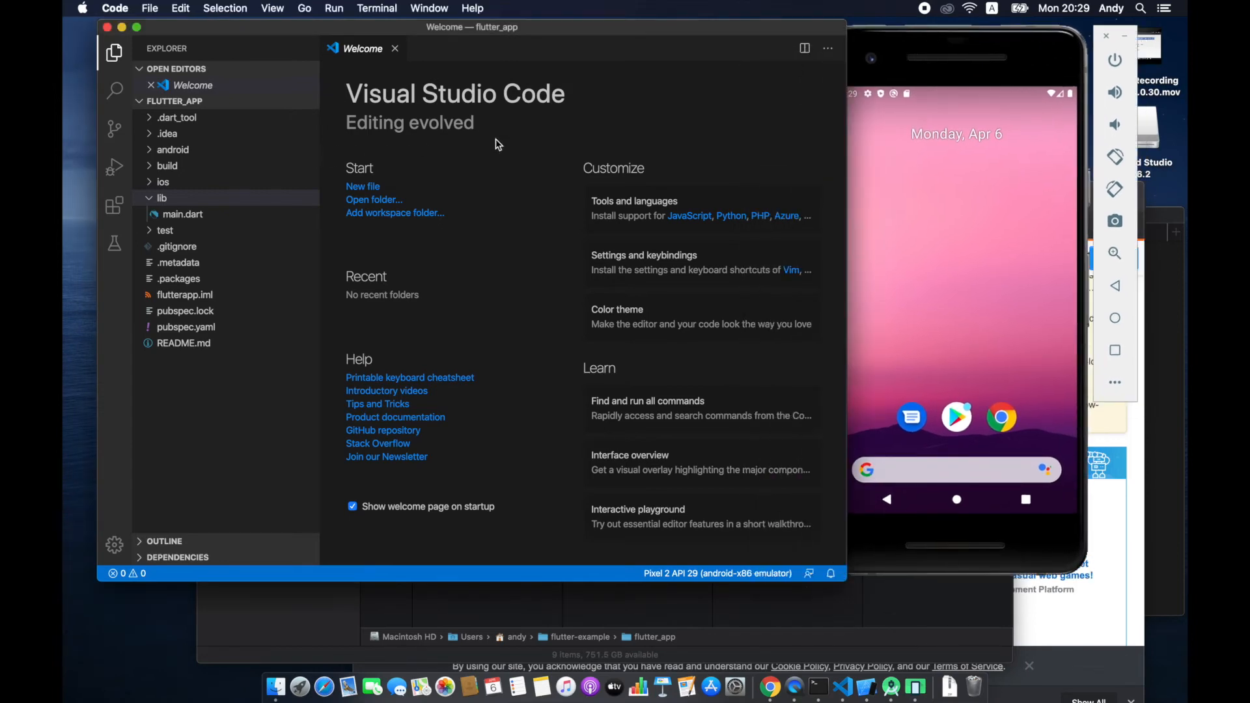
{"action": "key", "text": "super+shift+o"}
{"action": "key", "text": "Escape"}
{"action": "left_click", "coordinate": [868, 688]}
{"action": "right_click", "coordinate": [868, 693]}
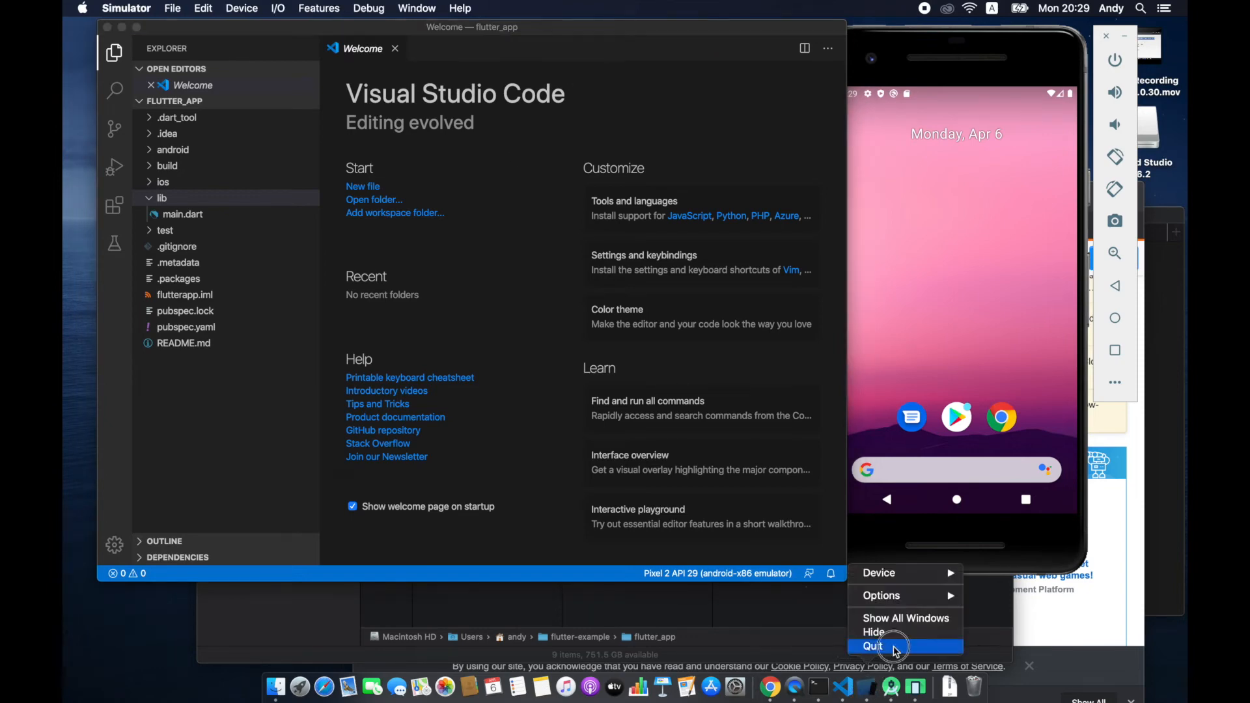
{"action": "left_click", "coordinate": [897, 651]}
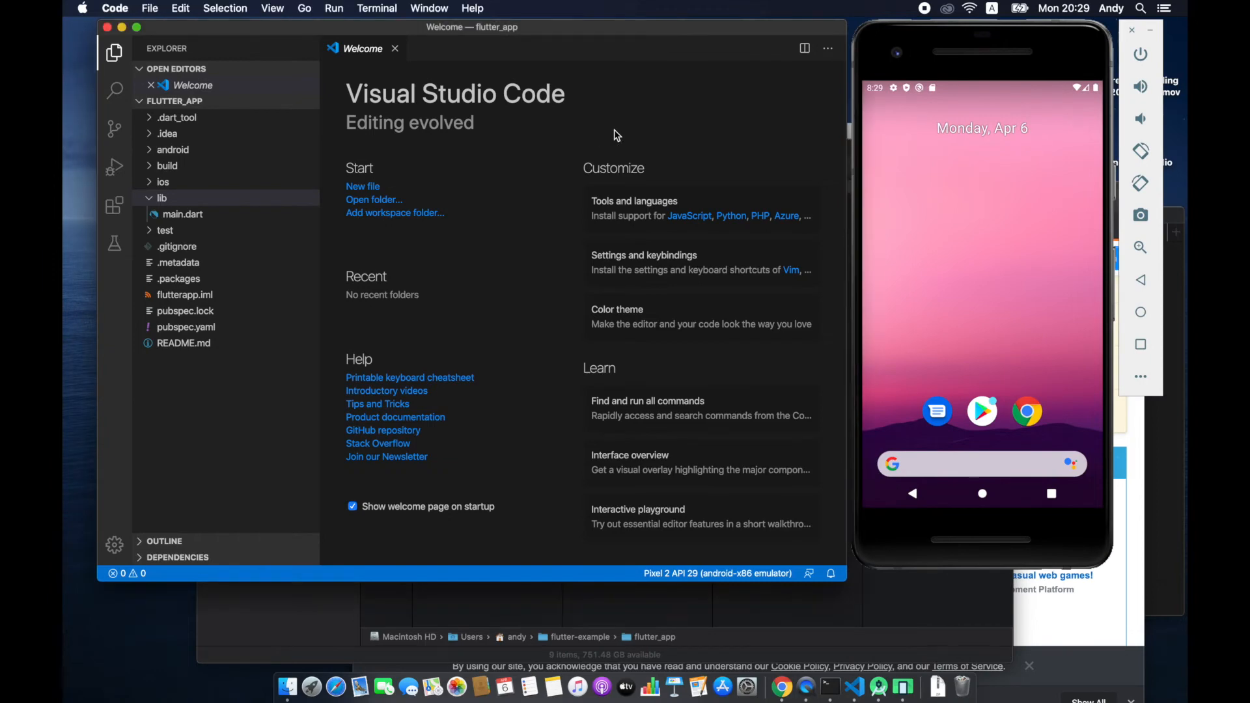
Start a debug session with the Debug: Attach to Flutter on Device command.
{"action": "key", "text": "super+shift+o"}
{"action": "key", "text": "Escape"}
{"action": "key", "text": "super+shift+p"}
{"action": "type", "text": "flutter"}
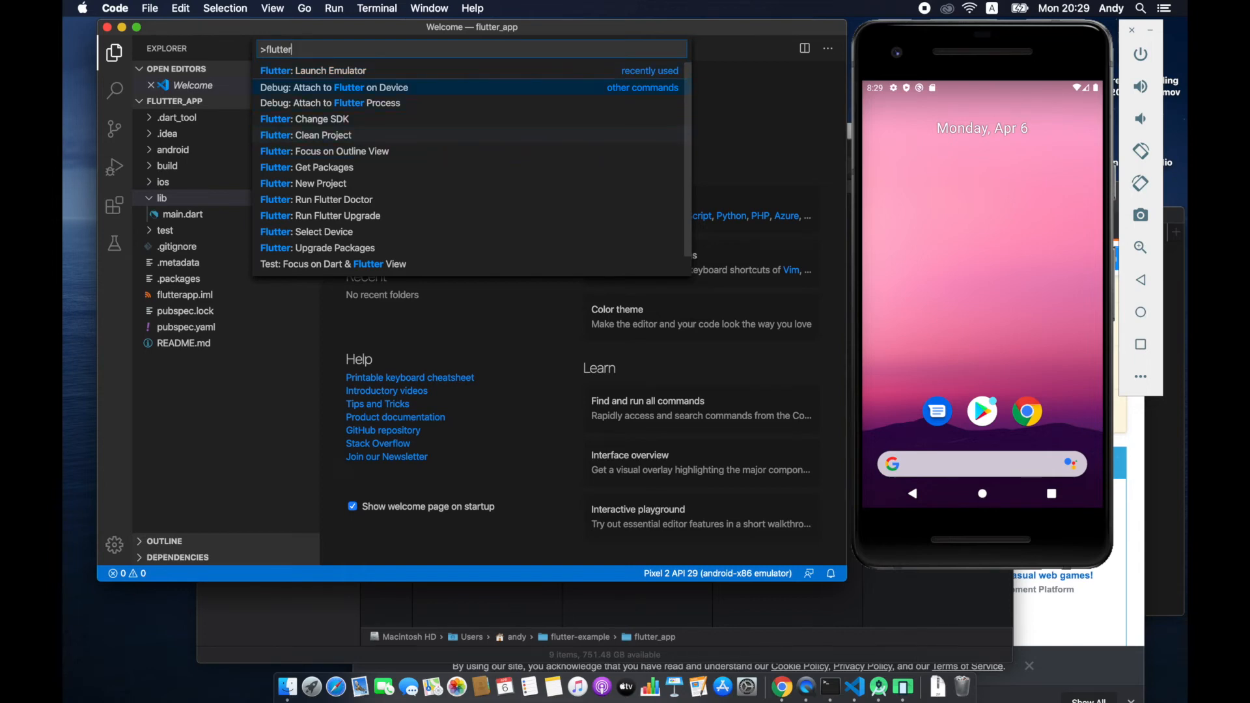
{"action": "key", "text": "Return"}
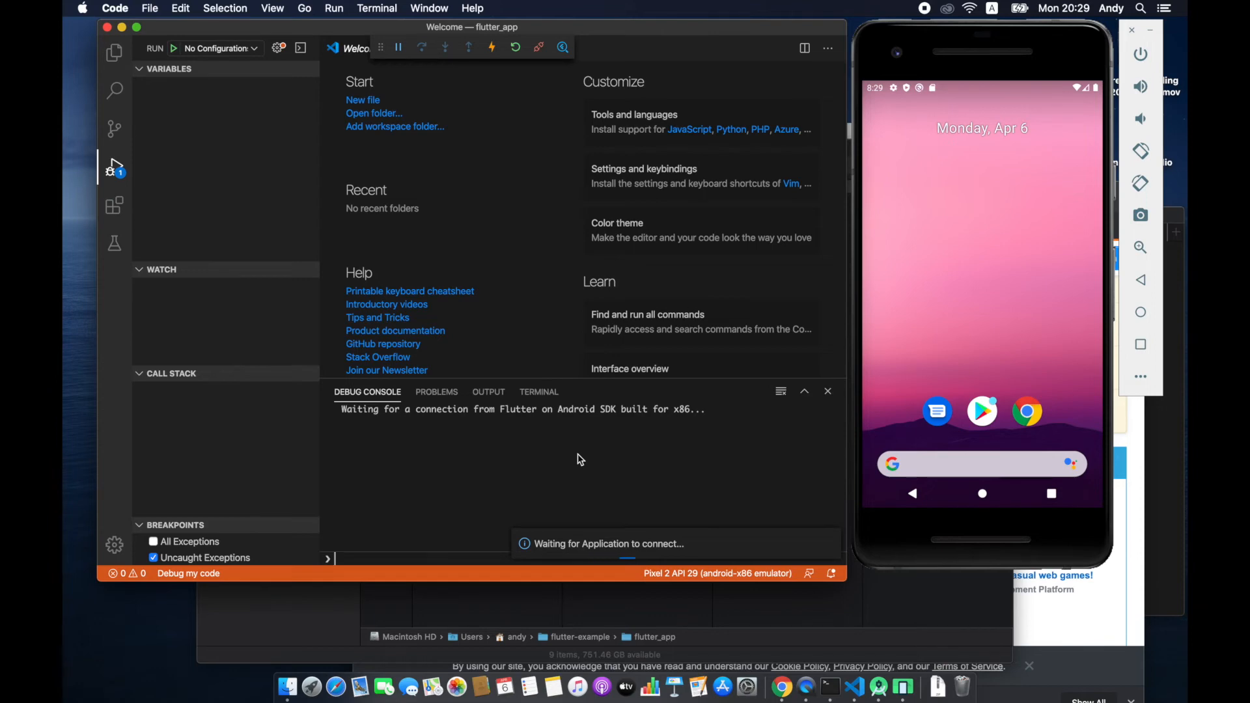
Execute flutter run in the built-in terminal to launch the app on the Android emulator.
{"action": "left_click", "coordinate": [539, 391]}
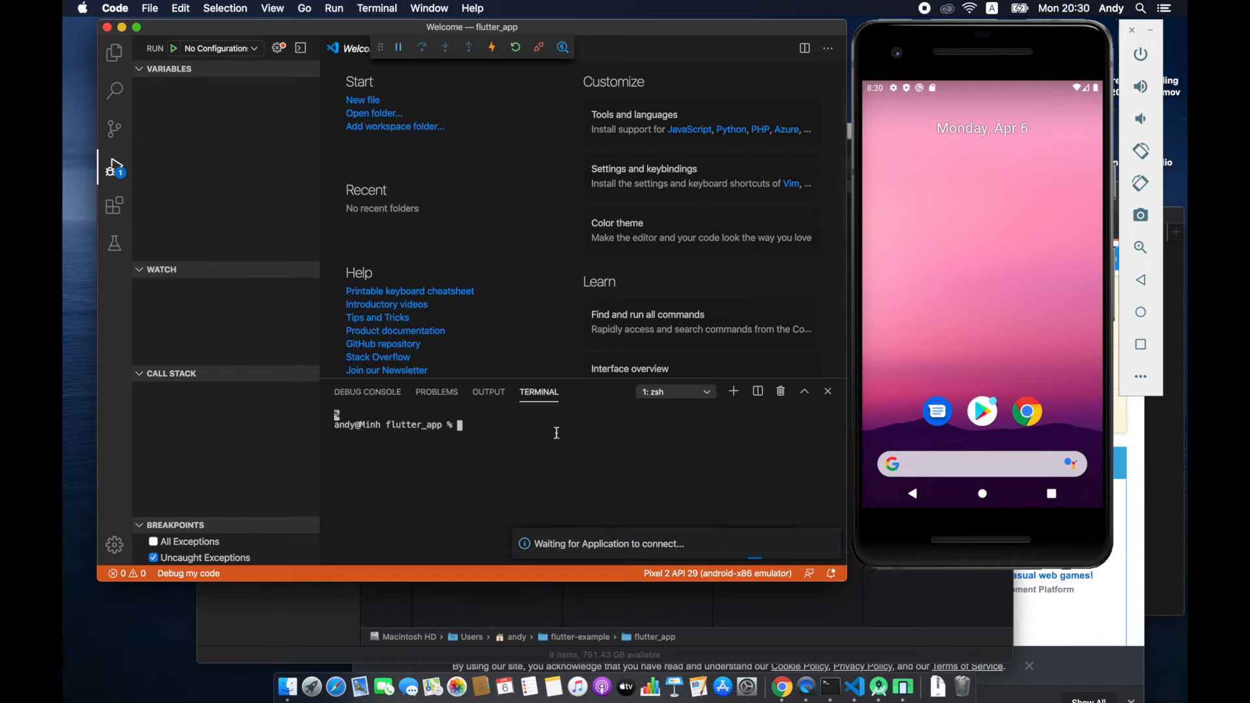
{"action": "type", "text": "flutter run"}
{"action": "key", "text": "Return"}
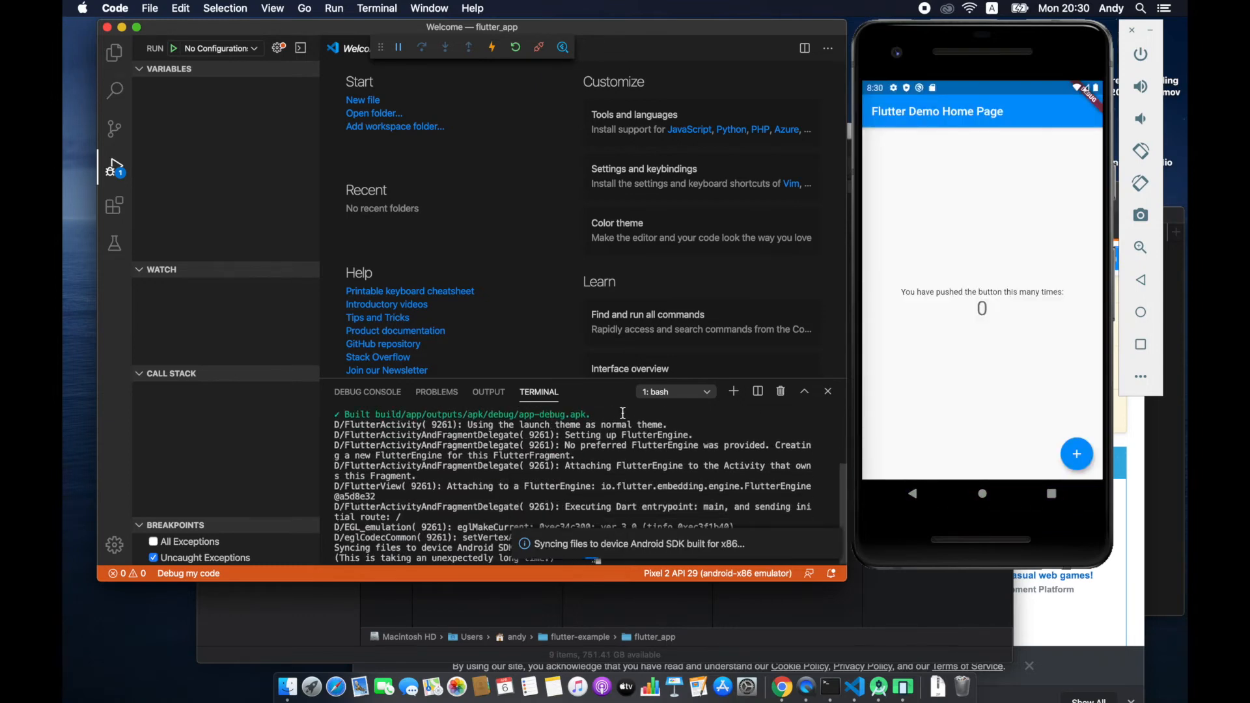
Enlarge the terminal area, decline the Dart DevTools offer for now, and switch to the emulator showing the running app.
{"action": "left_click_drag", "start_coordinate": [576, 379], "coordinate": [557, 252]}
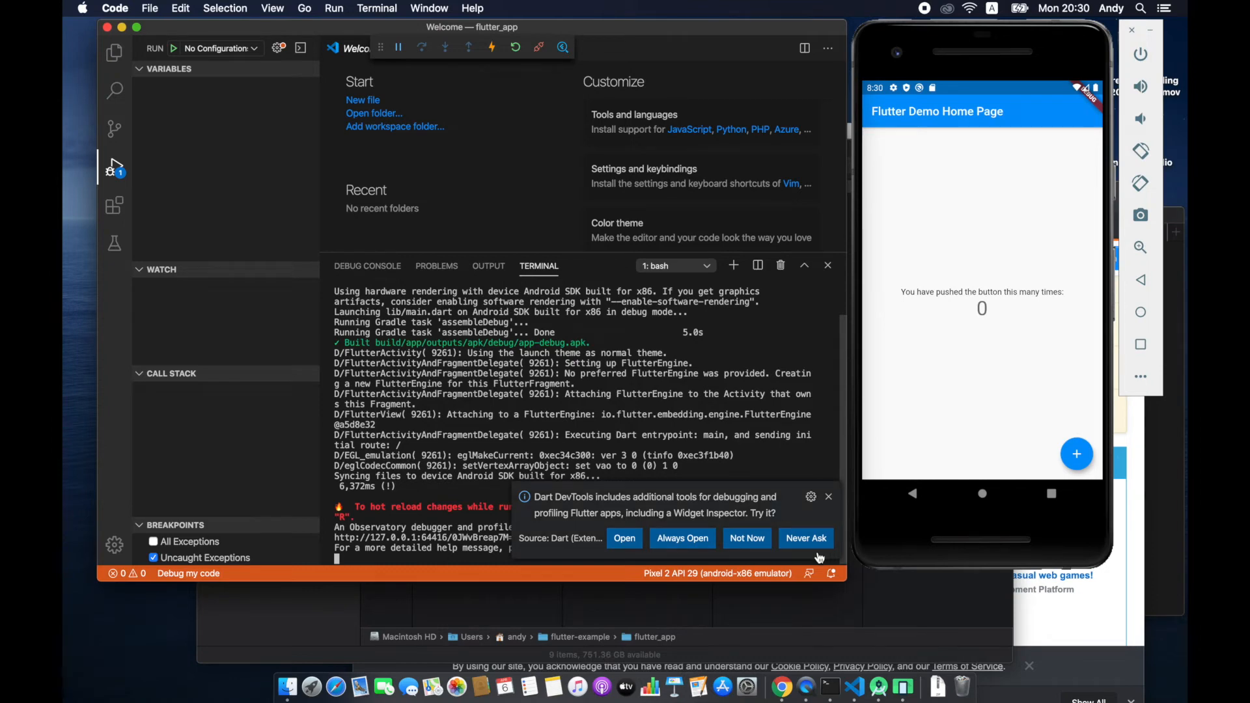
{"action": "left_click", "coordinate": [763, 548]}
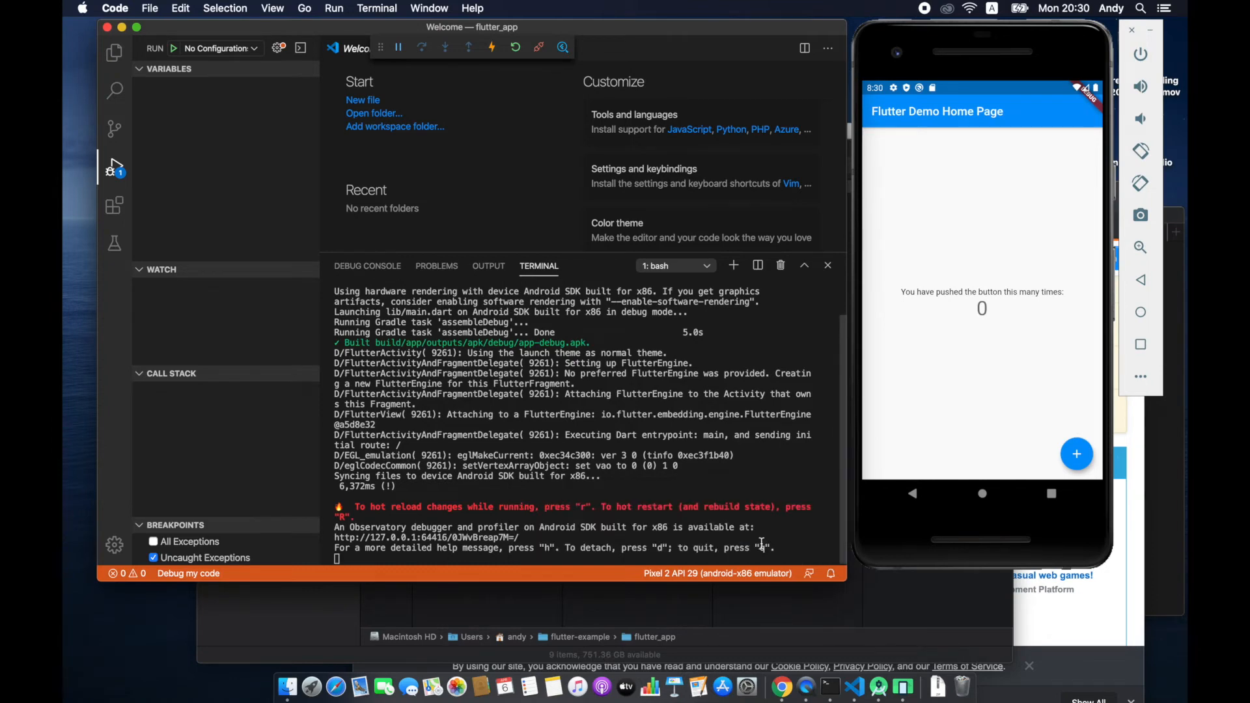
{"action": "left_click", "coordinate": [933, 174]}
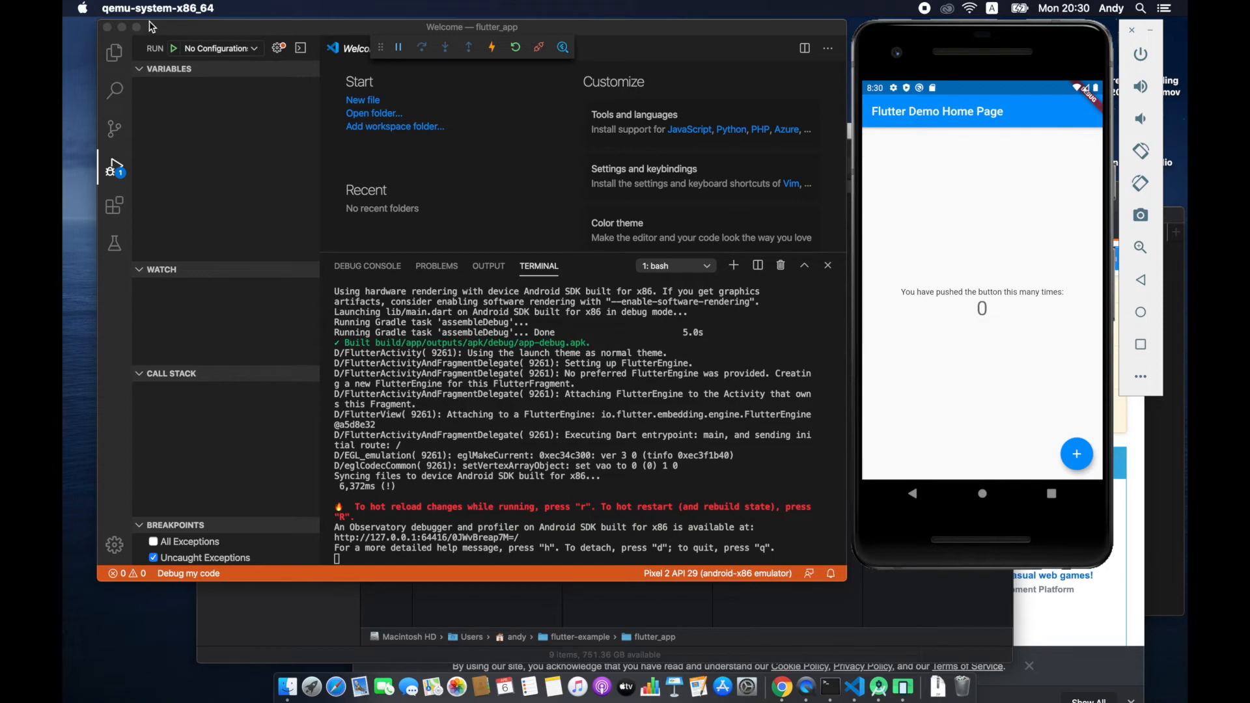
Show the project's file tree beside the code area and hot reload the running app on the Android emulator.
{"action": "left_click_drag", "start_coordinate": [155, 27], "coordinate": [138, 26]}
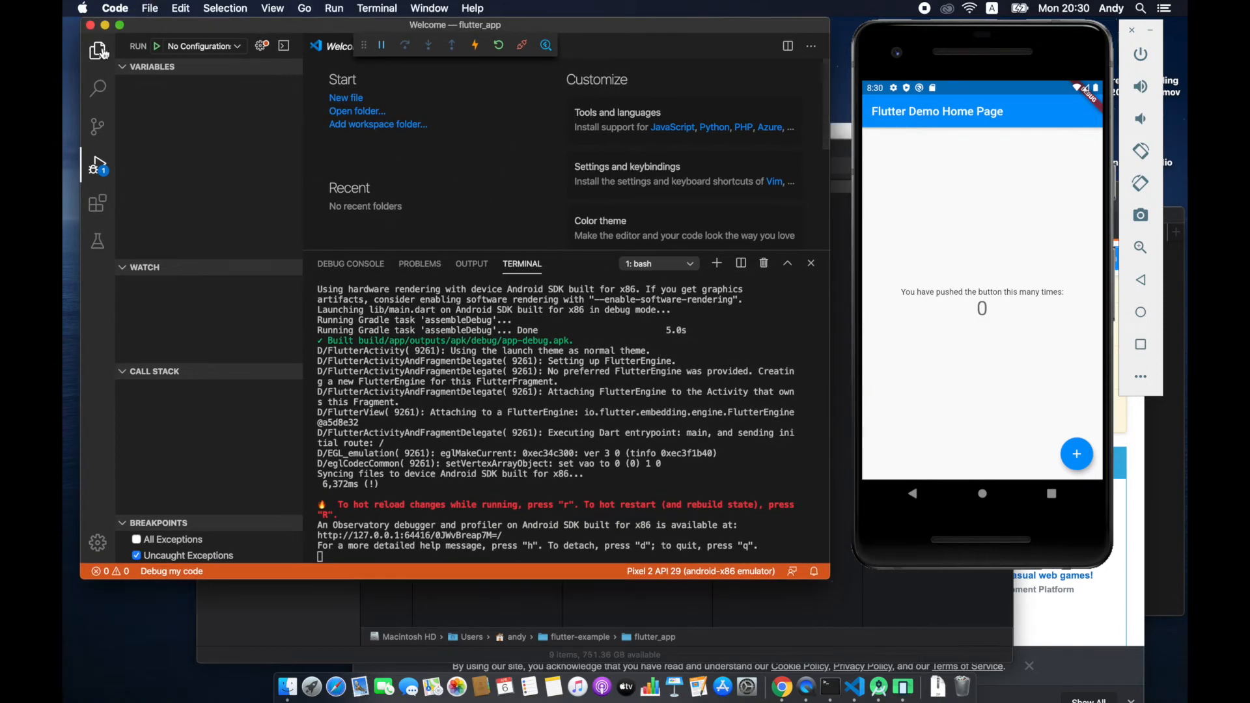
{"action": "left_click", "coordinate": [97, 50]}
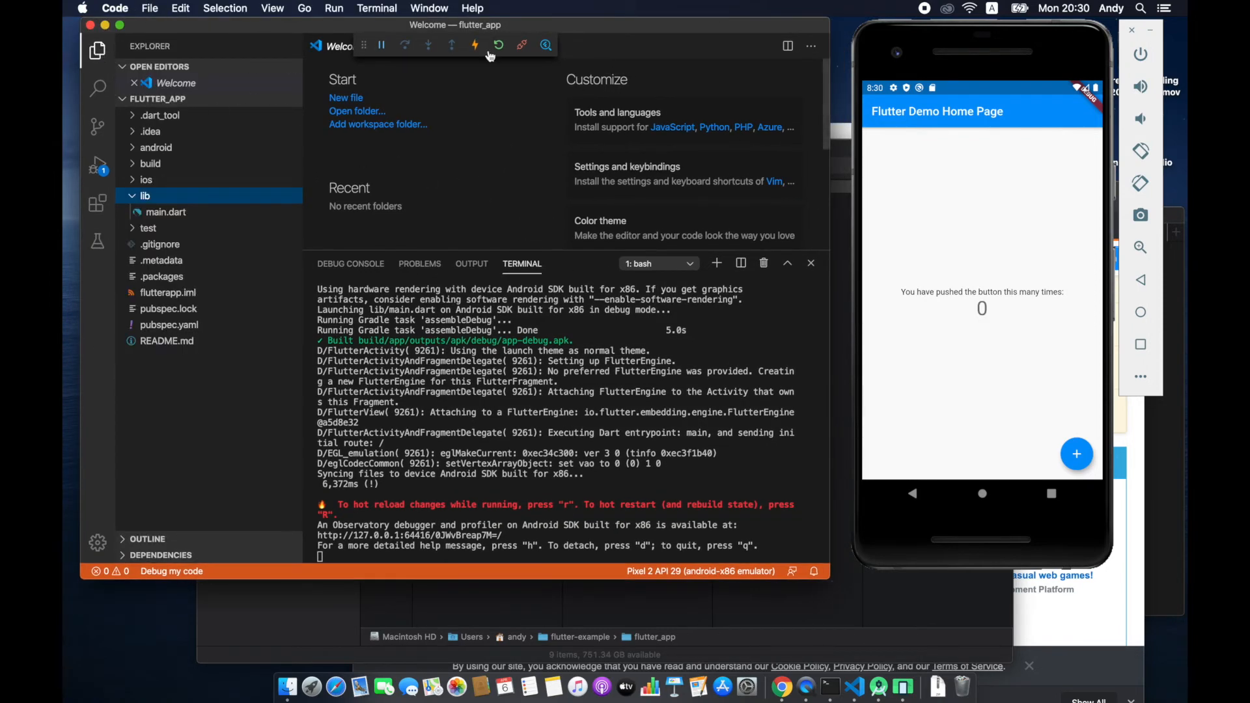
{"action": "left_click", "coordinate": [475, 45]}
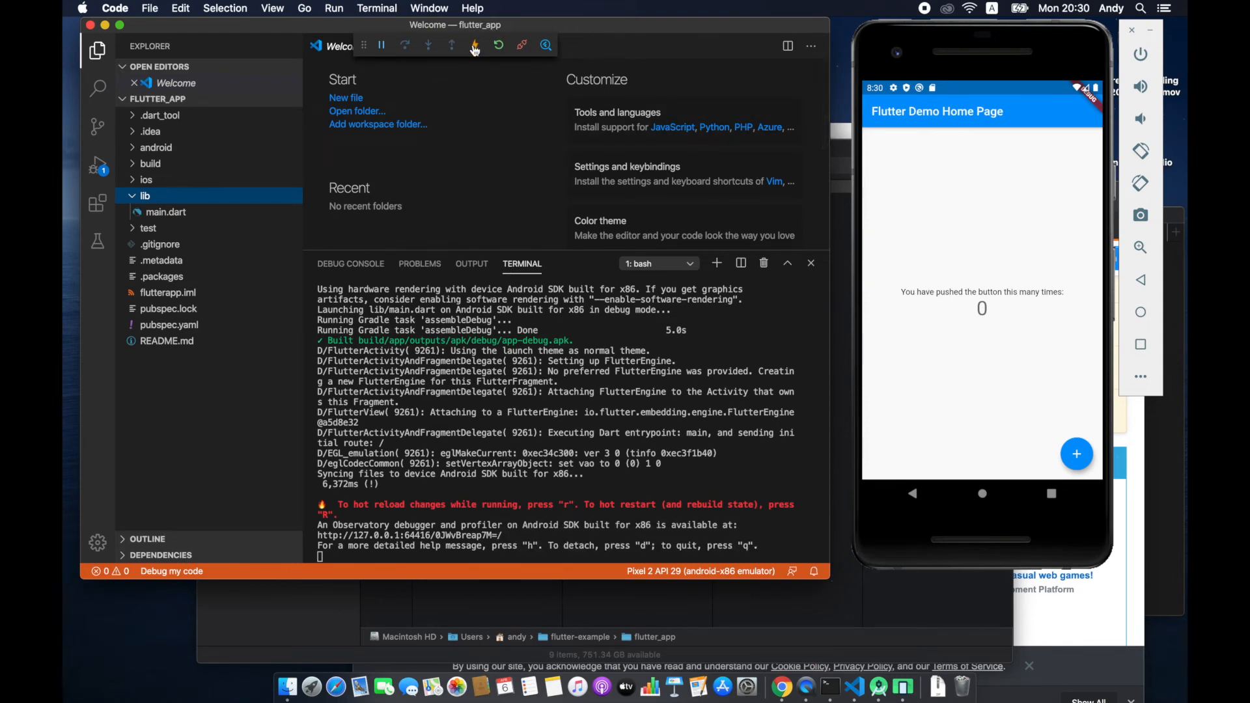
{"action": "left_click", "coordinate": [475, 45]}
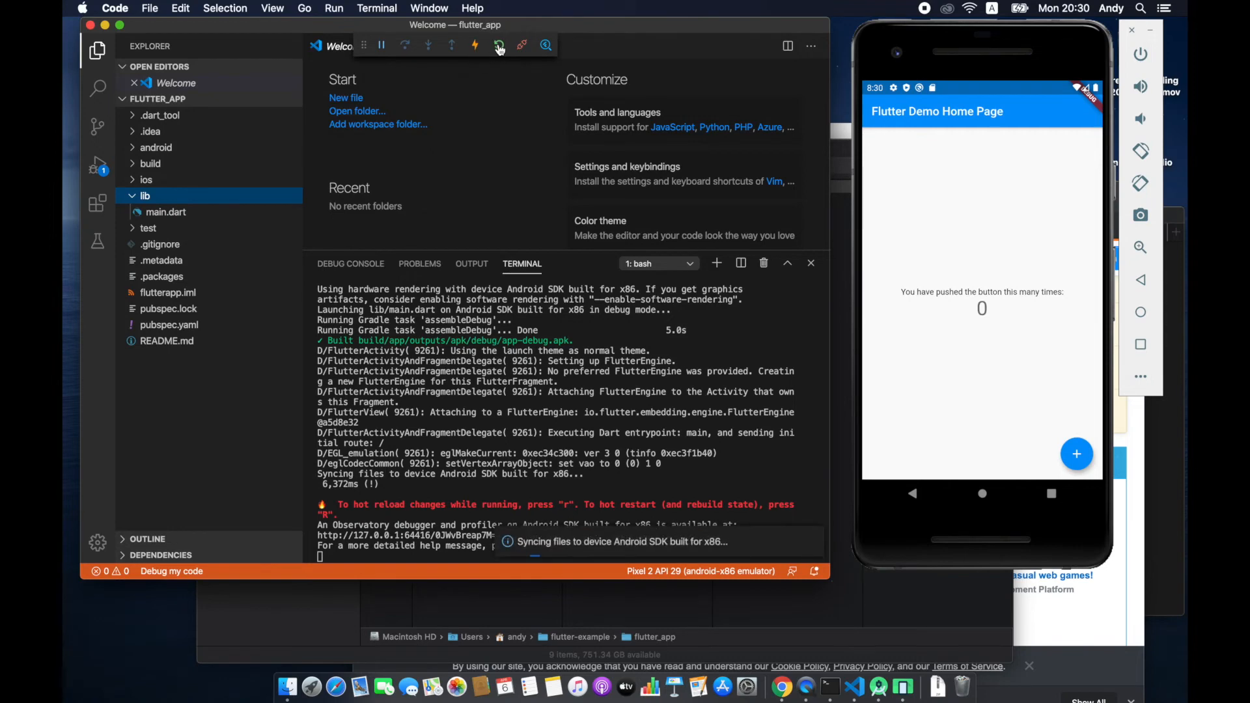
Open main.dart from the lib folder and shrink the terminal to leave more room for the code.
{"action": "left_click", "coordinate": [601, 478]}
{"action": "left_click_drag", "start_coordinate": [539, 253], "coordinate": [553, 317]}
{"action": "left_click", "coordinate": [145, 212]}
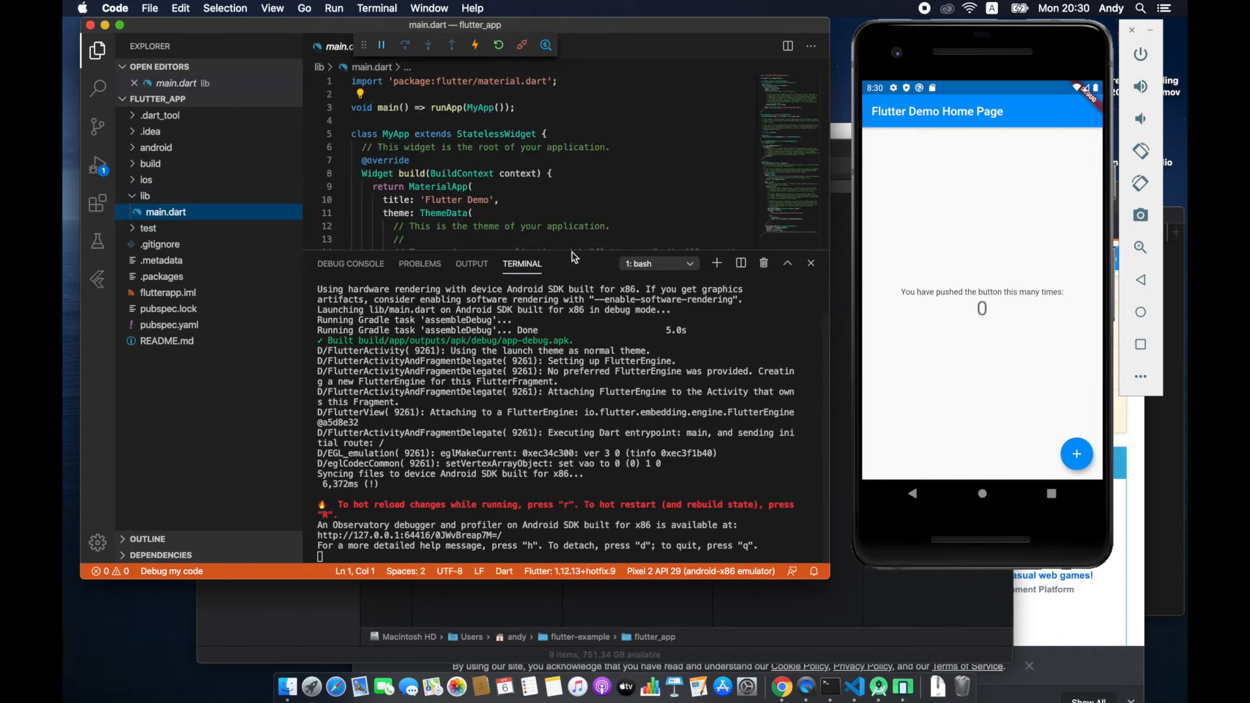
{"action": "left_click_drag", "start_coordinate": [574, 258], "coordinate": [572, 427]}
Change the MyHomePage title in main.dart to 'InspireUI Demo Home Page' and save the file to hot reload it.
{"action": "left_click", "coordinate": [534, 229]}
{"action": "key", "text": "super+f"}
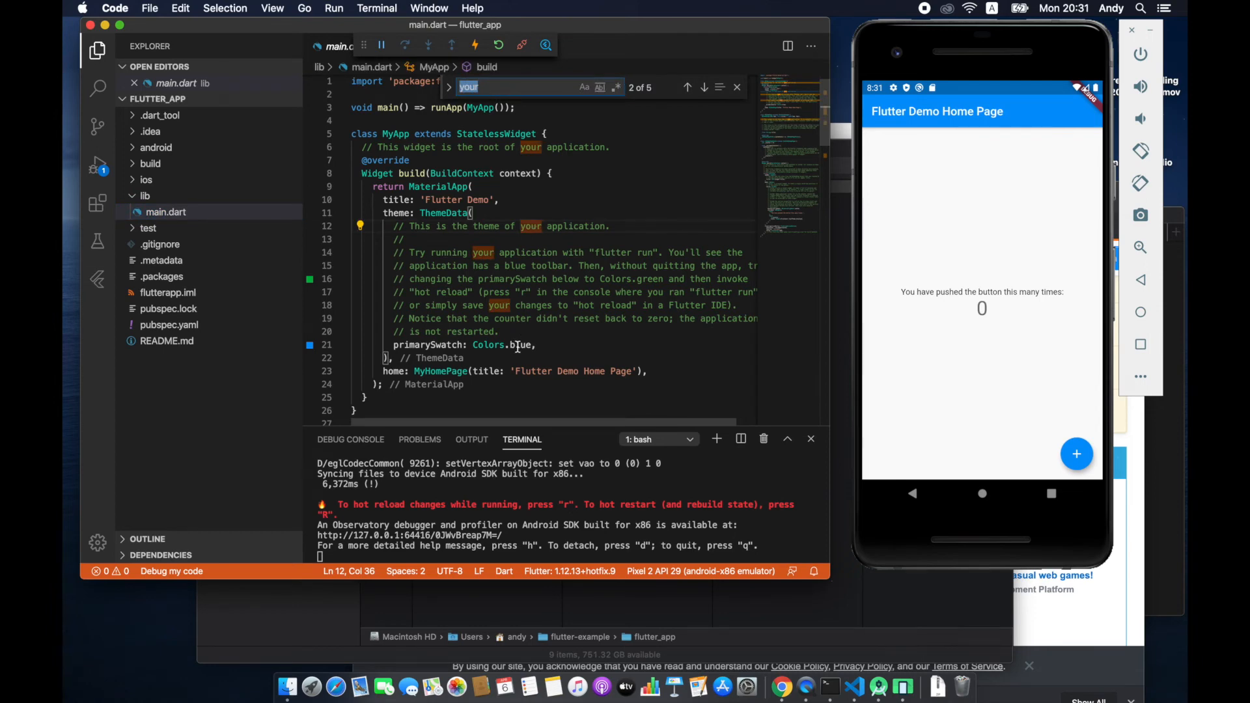
{"action": "double_click", "coordinate": [550, 373]}
{"action": "type", "text": "InspireUI"}
{"action": "key", "text": "super+s"}
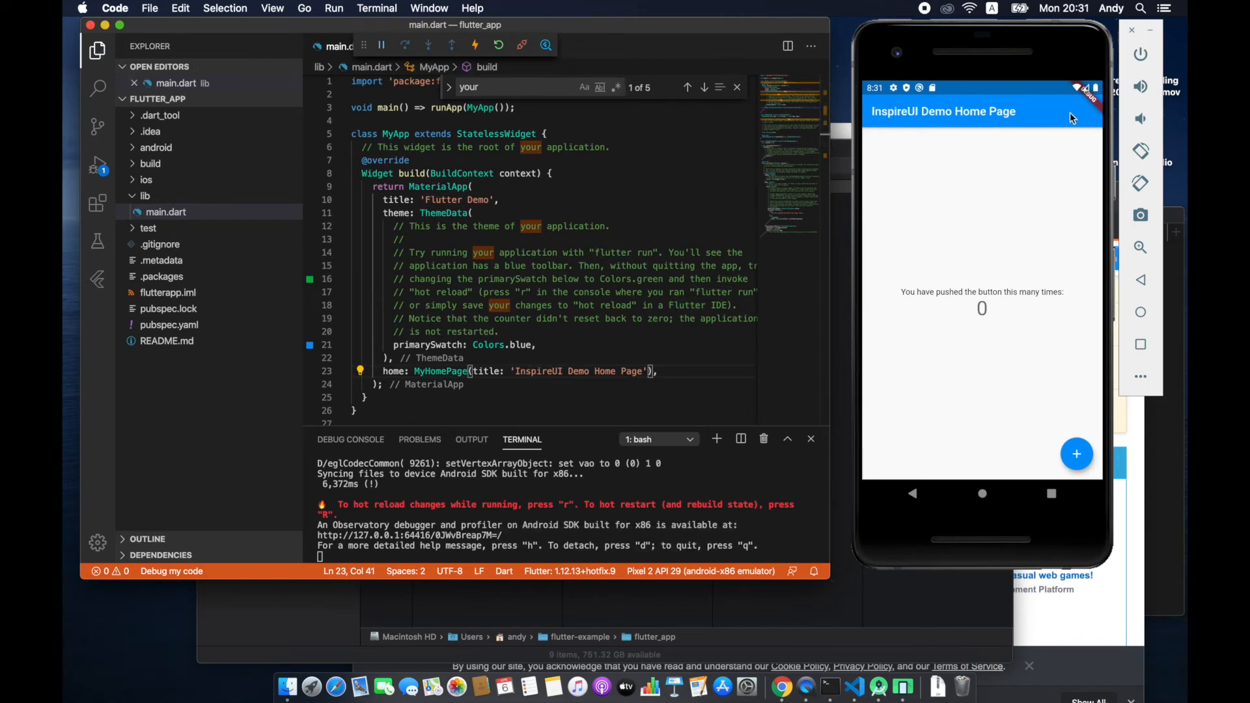
Close the Android emulator and launch the iOS Simulator as the target device from the command palette.
{"action": "left_click", "coordinate": [1130, 33]}
{"action": "key", "text": "super+shift+p"}
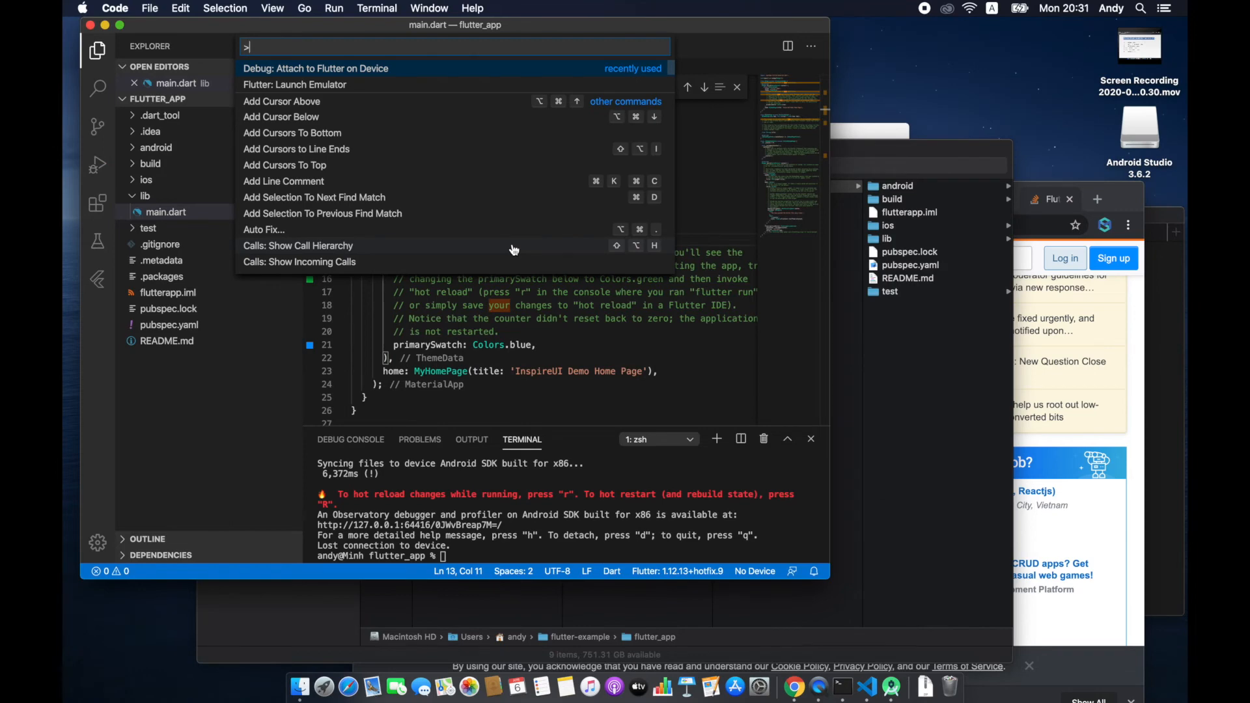
{"action": "key", "text": "Return"}
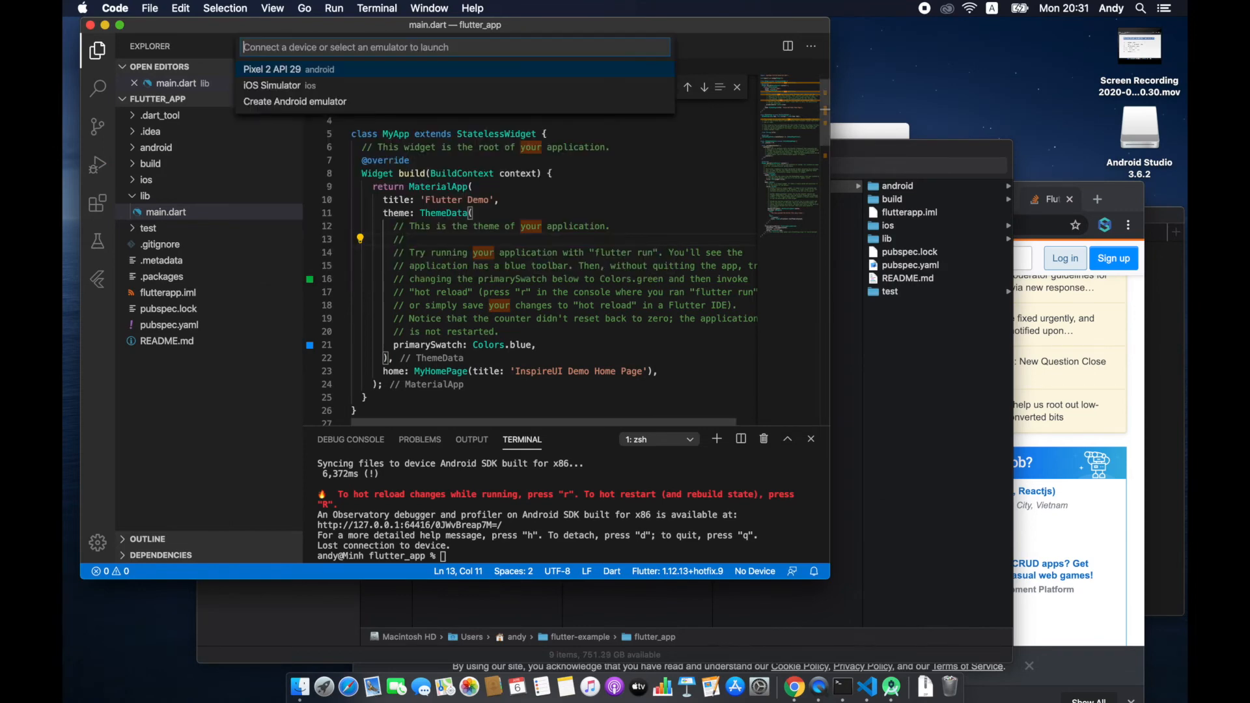
{"action": "key", "text": "Down"}
{"action": "key", "text": "Return"}
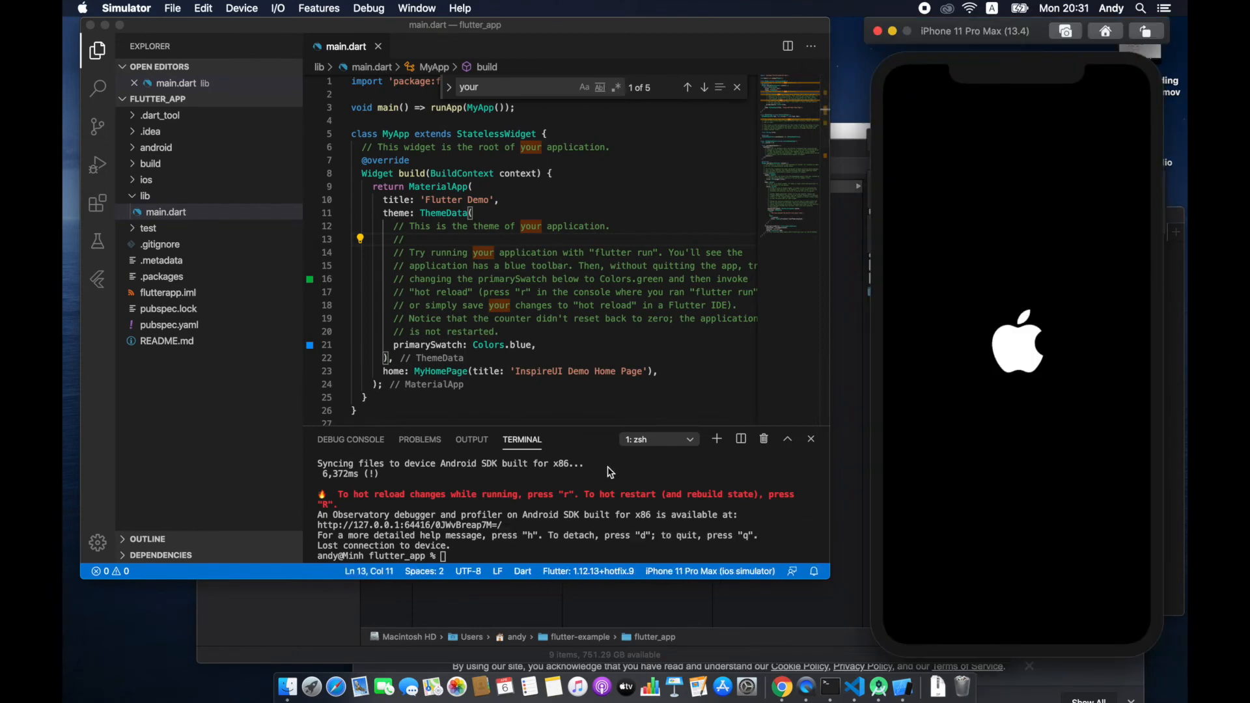
Enlarge the terminal area and execute flutter run to launch the app on the iPhone 11 Pro Max simulator.
{"action": "left_click", "coordinate": [597, 428]}
{"action": "left_click_drag", "start_coordinate": [597, 429], "coordinate": [594, 311]}
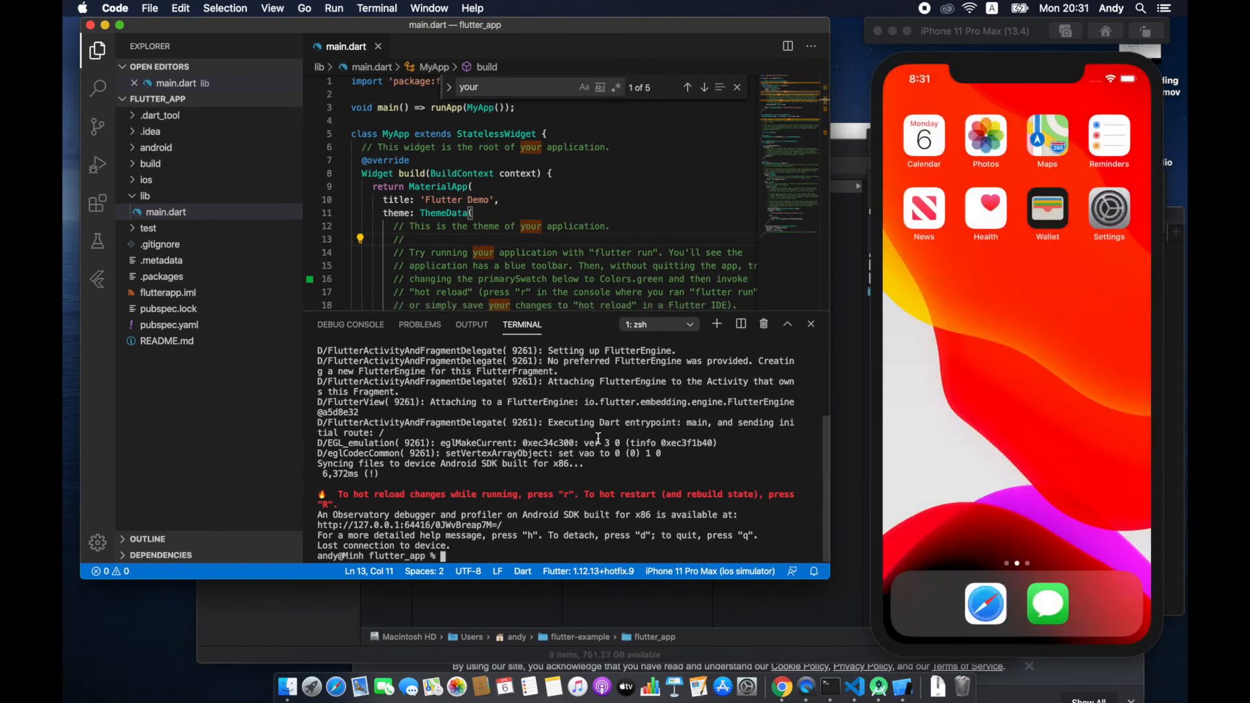
{"action": "type", "text": "flutter run"}
{"action": "key", "text": "Return"}
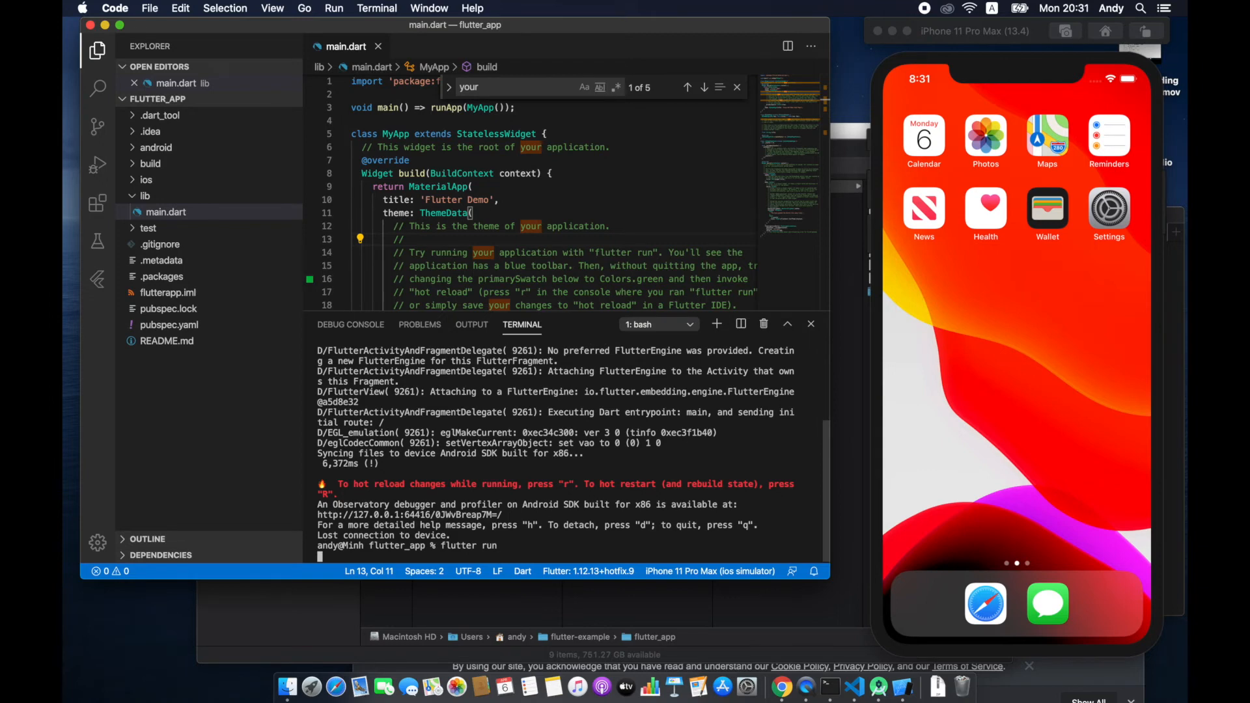
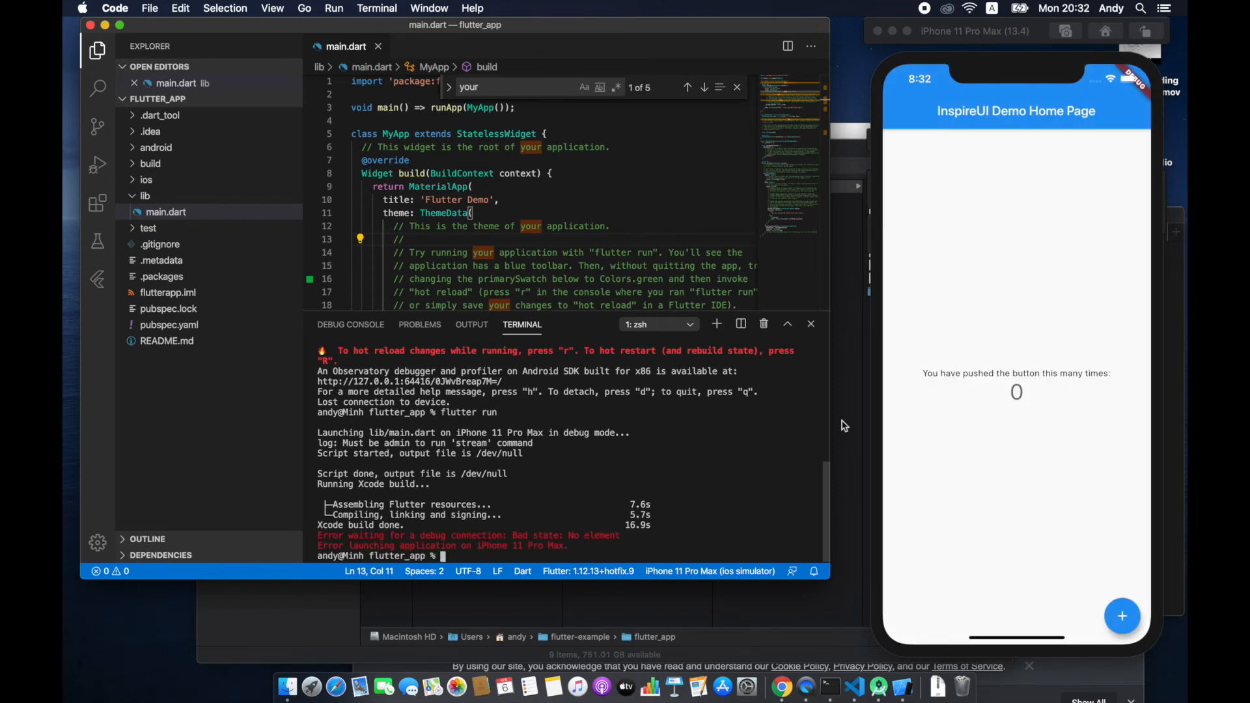
Close the iPhone 11 Pro Max simulator window and move the code editor window out of the way.
{"action": "left_click", "coordinate": [1005, 74]}
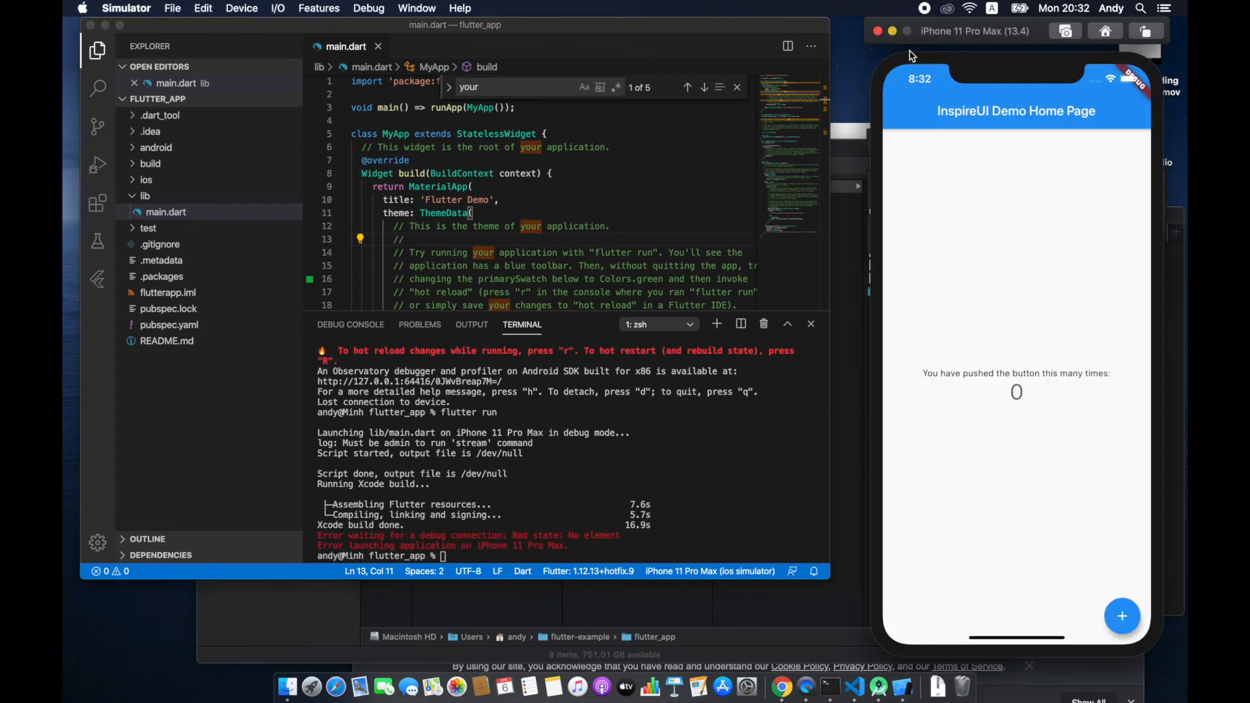
{"action": "left_click", "coordinate": [878, 31]}
{"action": "left_click", "coordinate": [693, 26]}
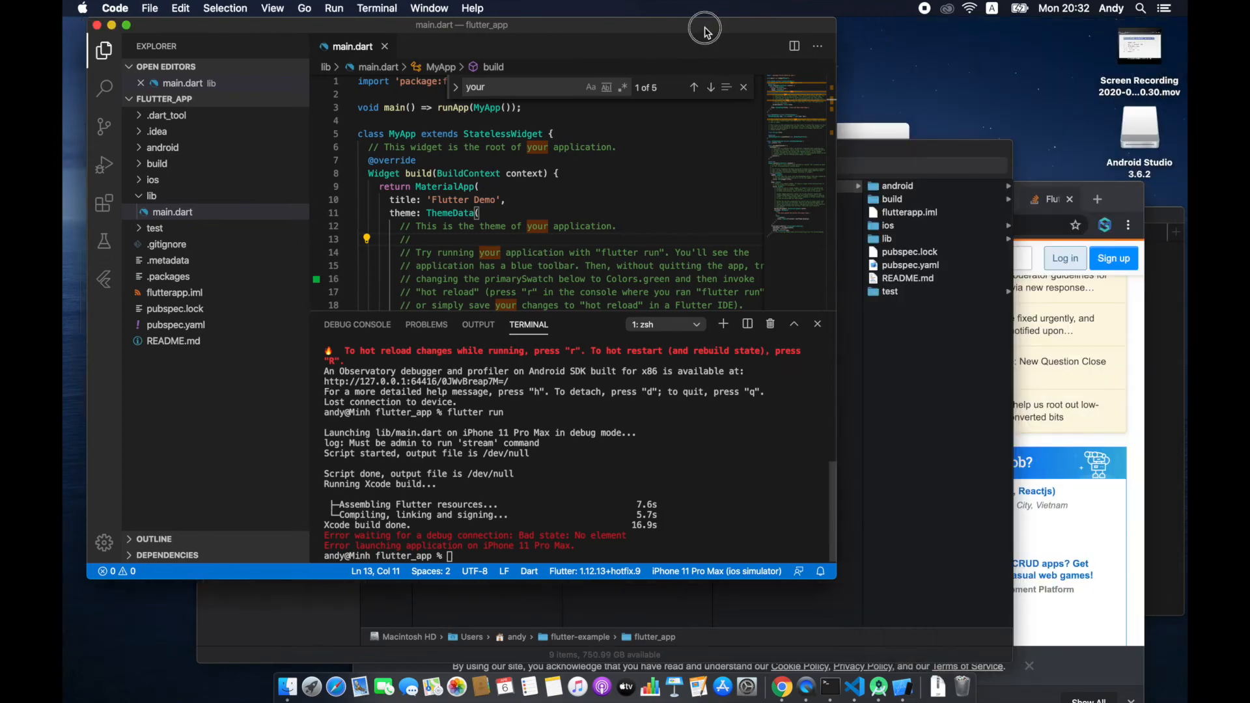
{"action": "left_click_drag", "start_coordinate": [693, 26], "coordinate": [906, 43]}
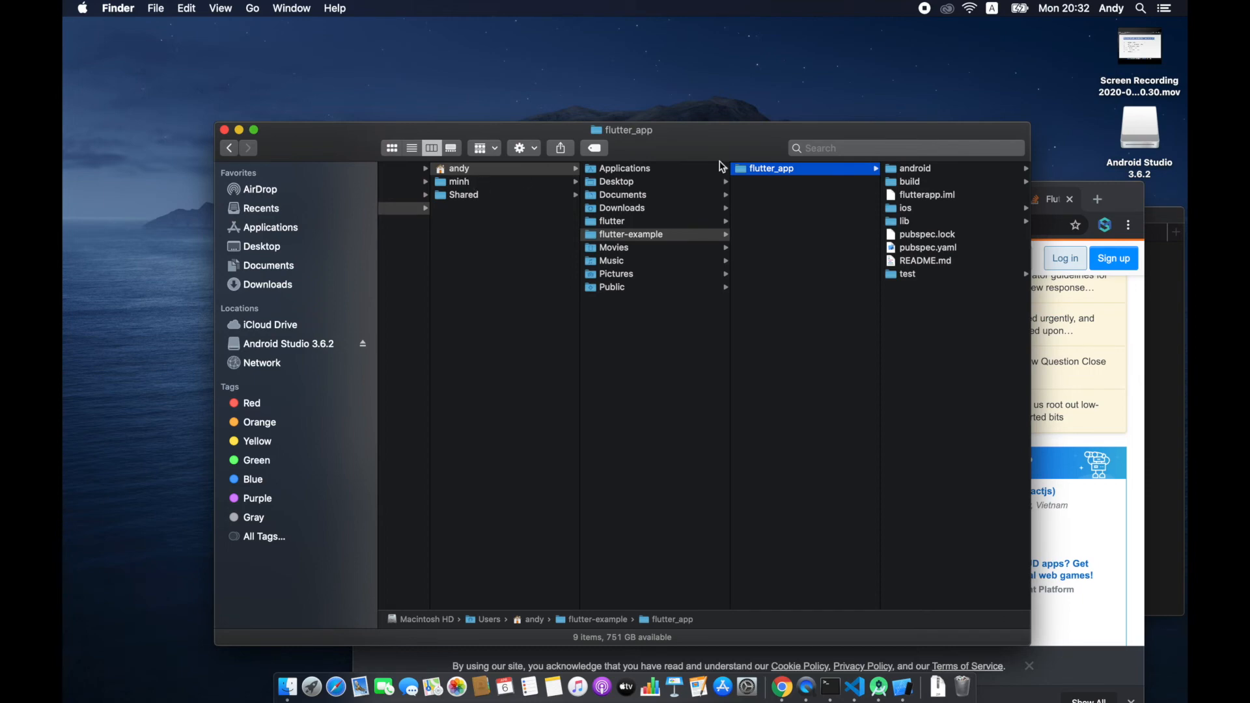
Switch to Chrome and close the finished reference tabs, keeping the FluxStore App presentation.
{"action": "left_click", "coordinate": [1135, 201]}
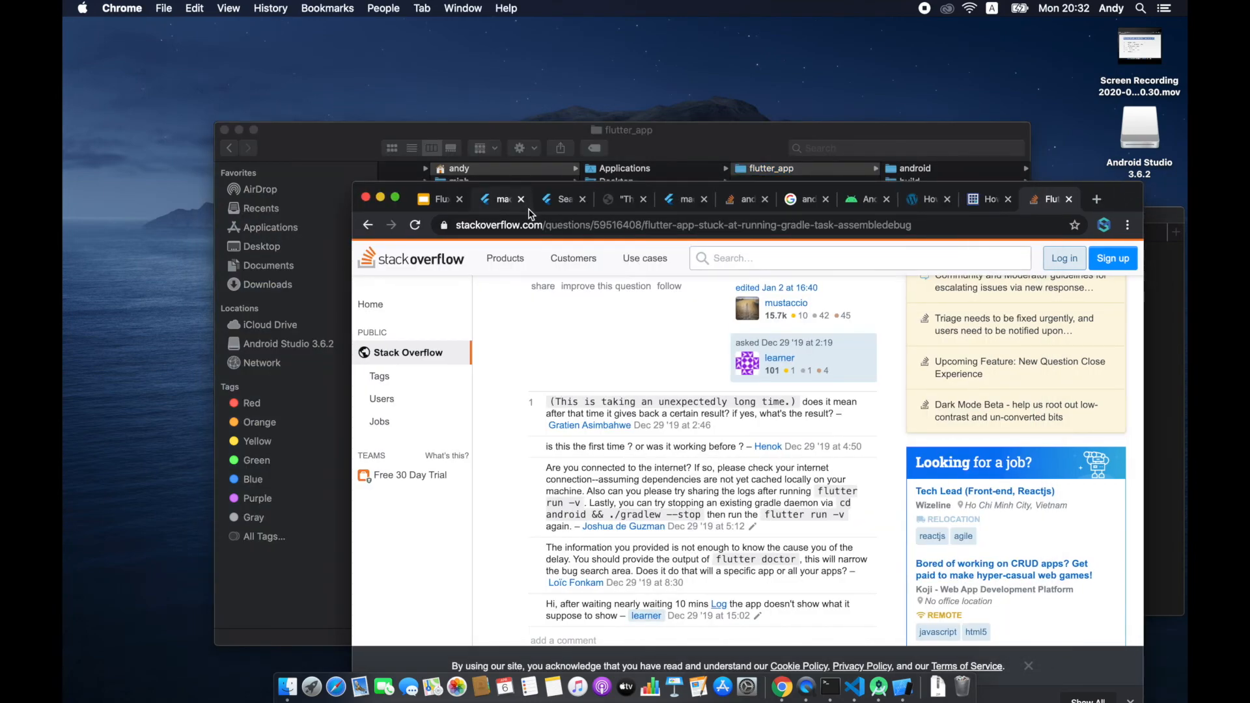
{"action": "key", "text": "super+w"}
{"action": "key", "text": "super+w"}
{"action": "key", "text": "super+w"}
{"action": "key", "text": "super+w"}
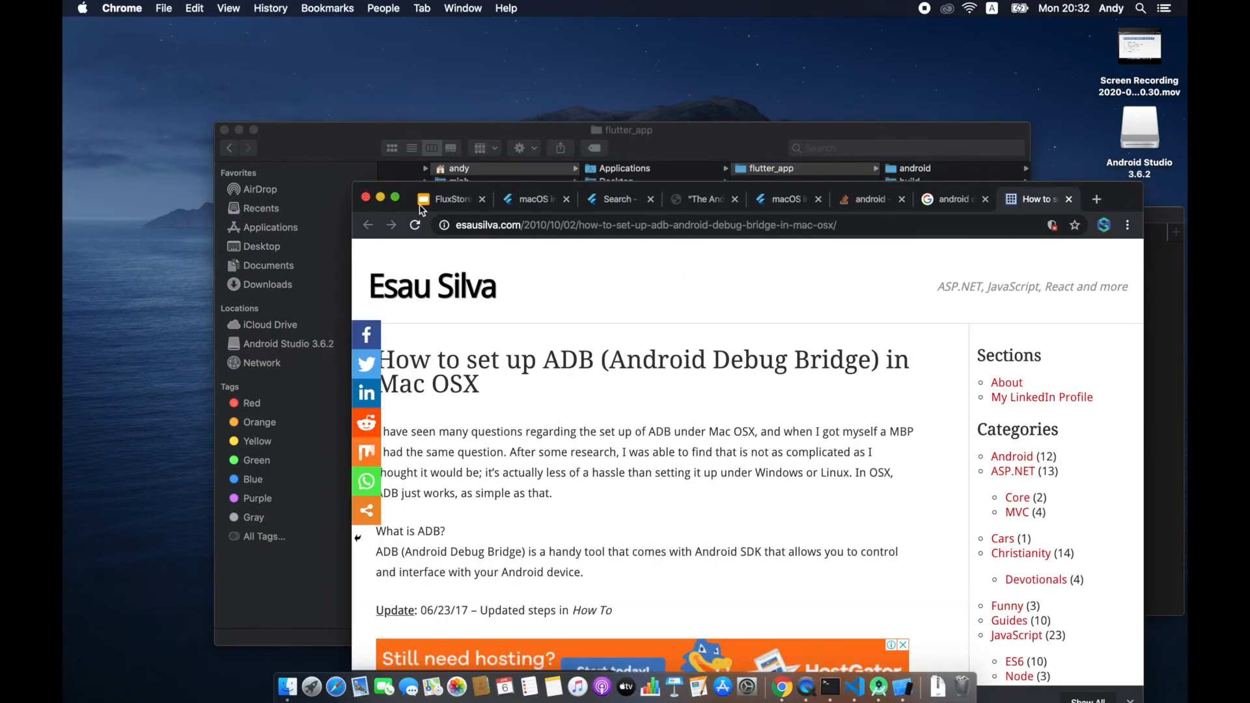
{"action": "key", "text": "super+w"}
{"action": "key", "text": "super+w"}
{"action": "key", "text": "super+w"}
{"action": "key", "text": "super+w"}
{"action": "key", "text": "super+w"}
{"action": "key", "text": "super+w"}
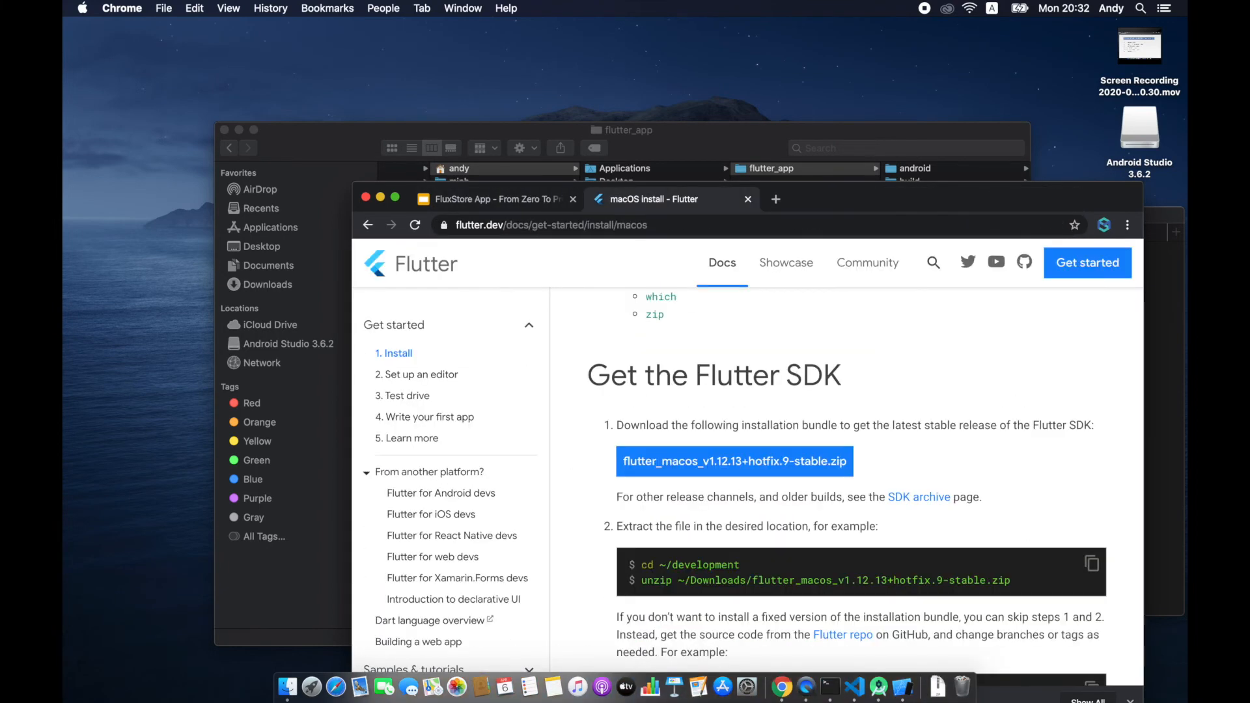
Bring up the Android Studio welcome window and show the Downloads folder in Finder with a file column wide enough for the long names.
{"action": "left_click_drag", "start_coordinate": [676, 145], "coordinate": [553, 65]}
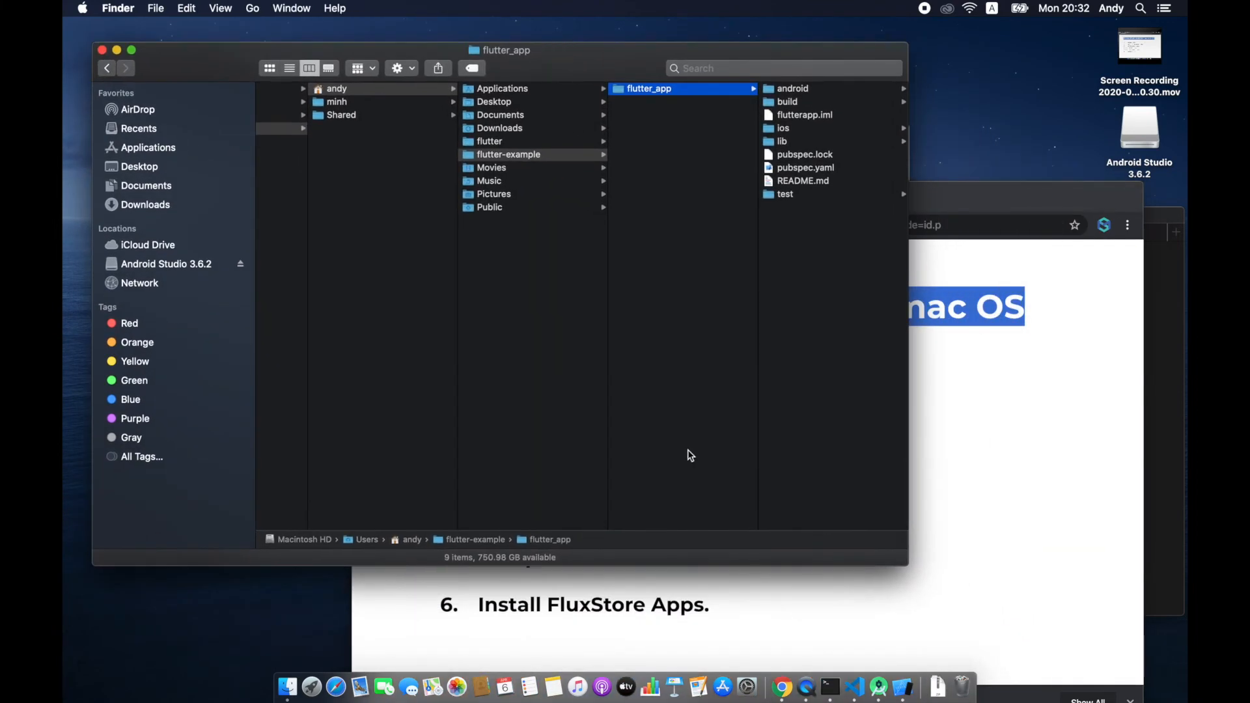
{"action": "left_click", "coordinate": [878, 686]}
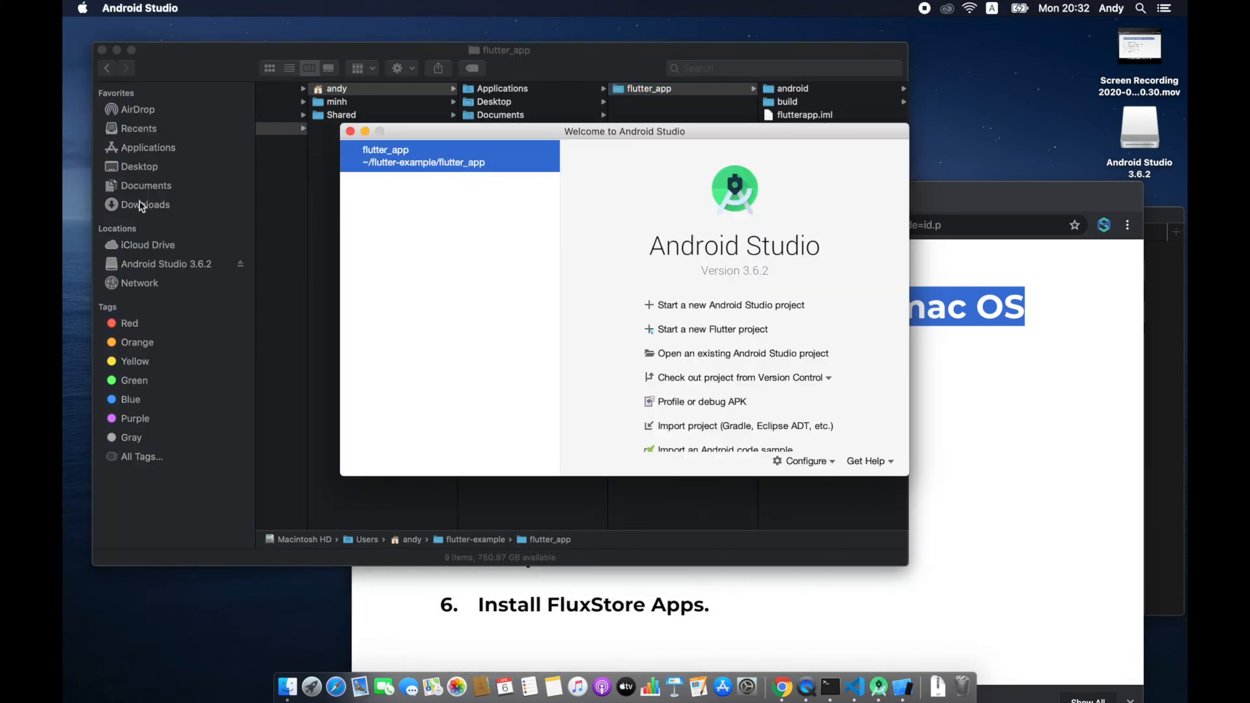
{"action": "left_click", "coordinate": [136, 234]}
{"action": "left_click", "coordinate": [209, 199]}
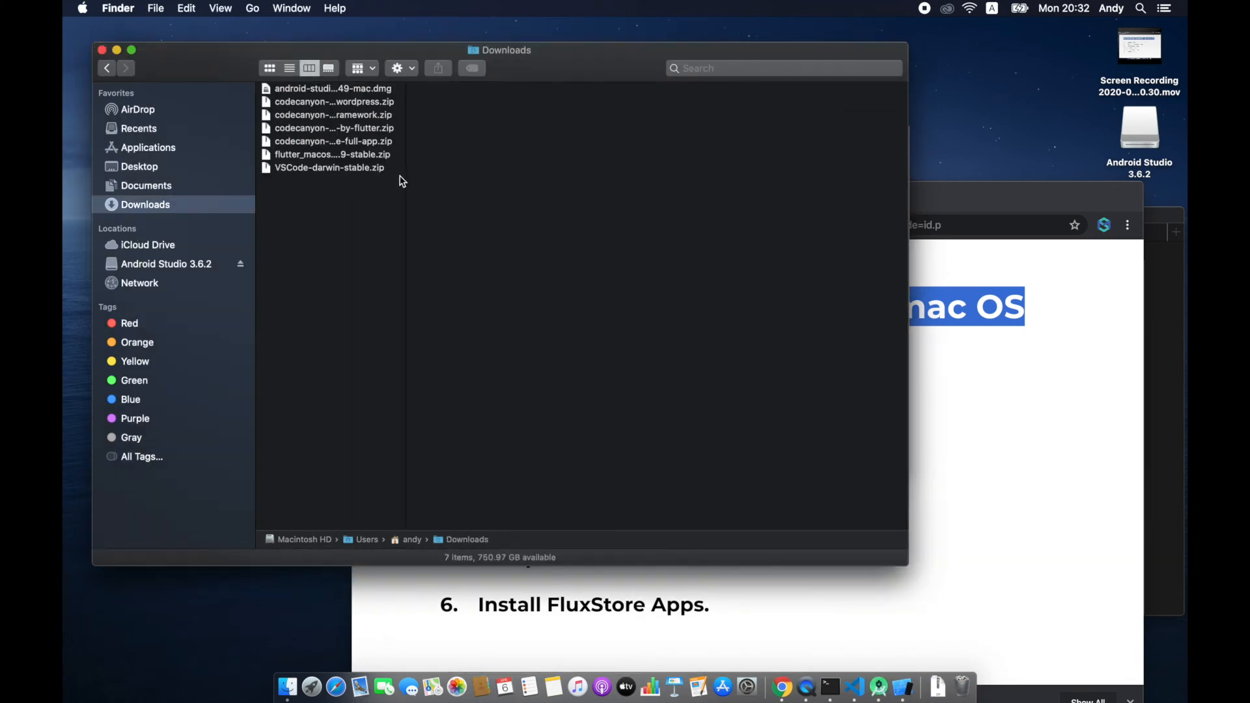
{"action": "left_click_drag", "start_coordinate": [404, 173], "coordinate": [636, 184]}
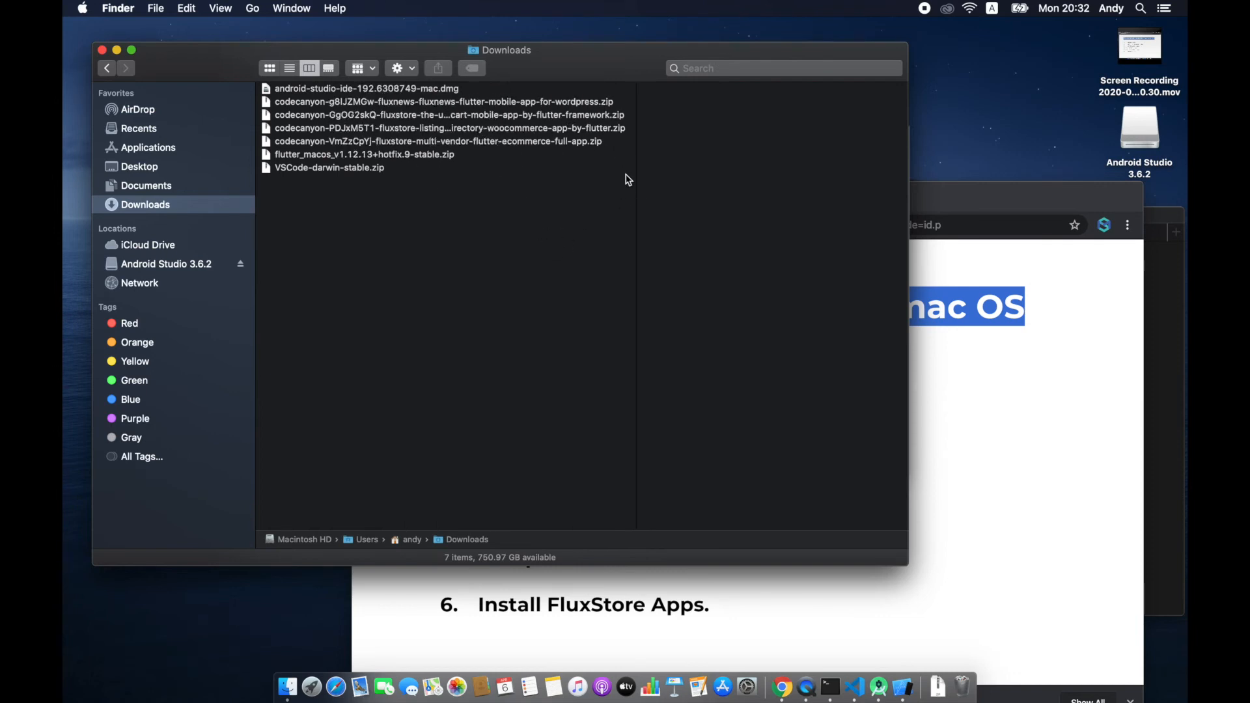
{"action": "left_click_drag", "start_coordinate": [636, 173], "coordinate": [703, 173]}
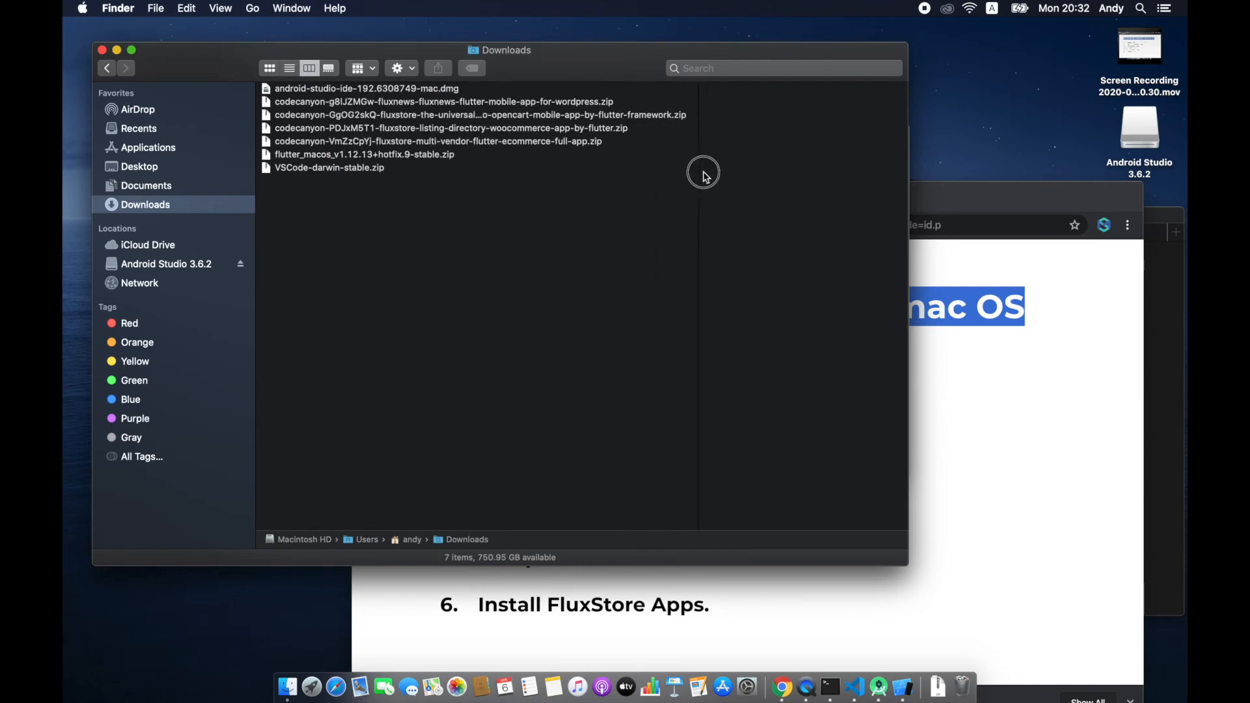
Extract the codecanyon FluxStore universal mobile app zip and open the source folder of FluxStore 1.6.6b in Android Studio.
{"action": "left_click", "coordinate": [447, 119]}
{"action": "double_click", "coordinate": [447, 120]}
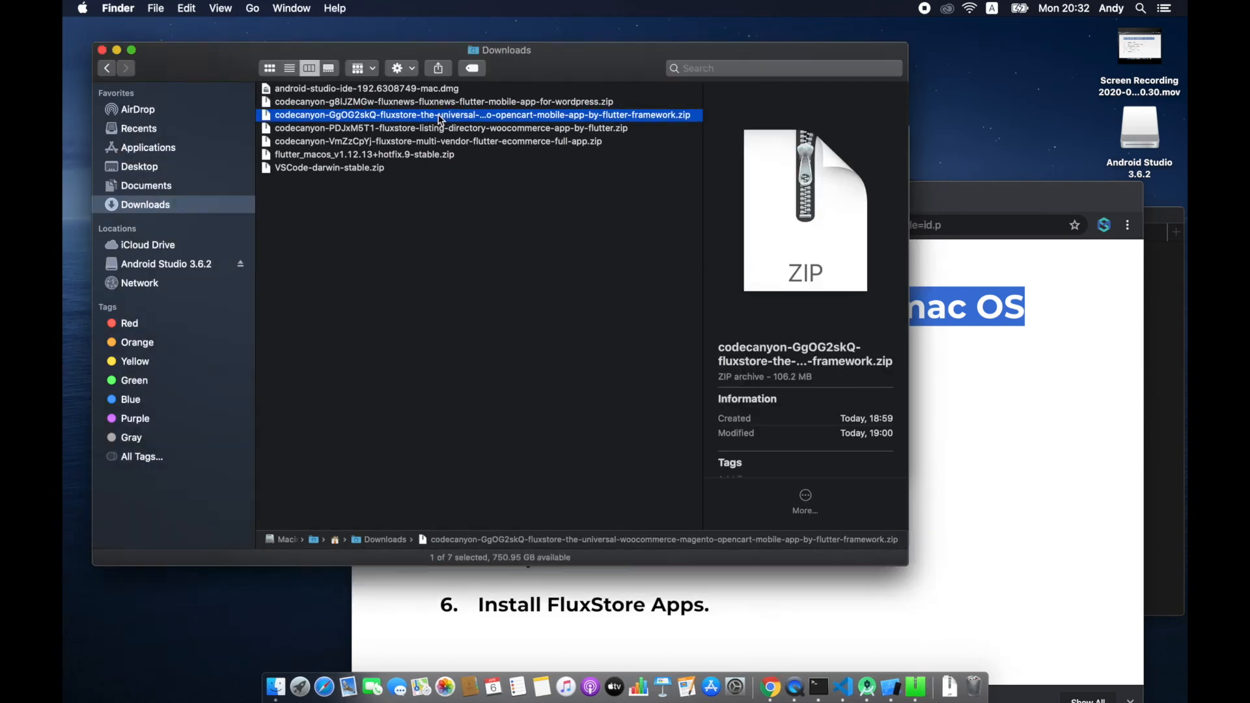
{"action": "left_click", "coordinate": [355, 169]}
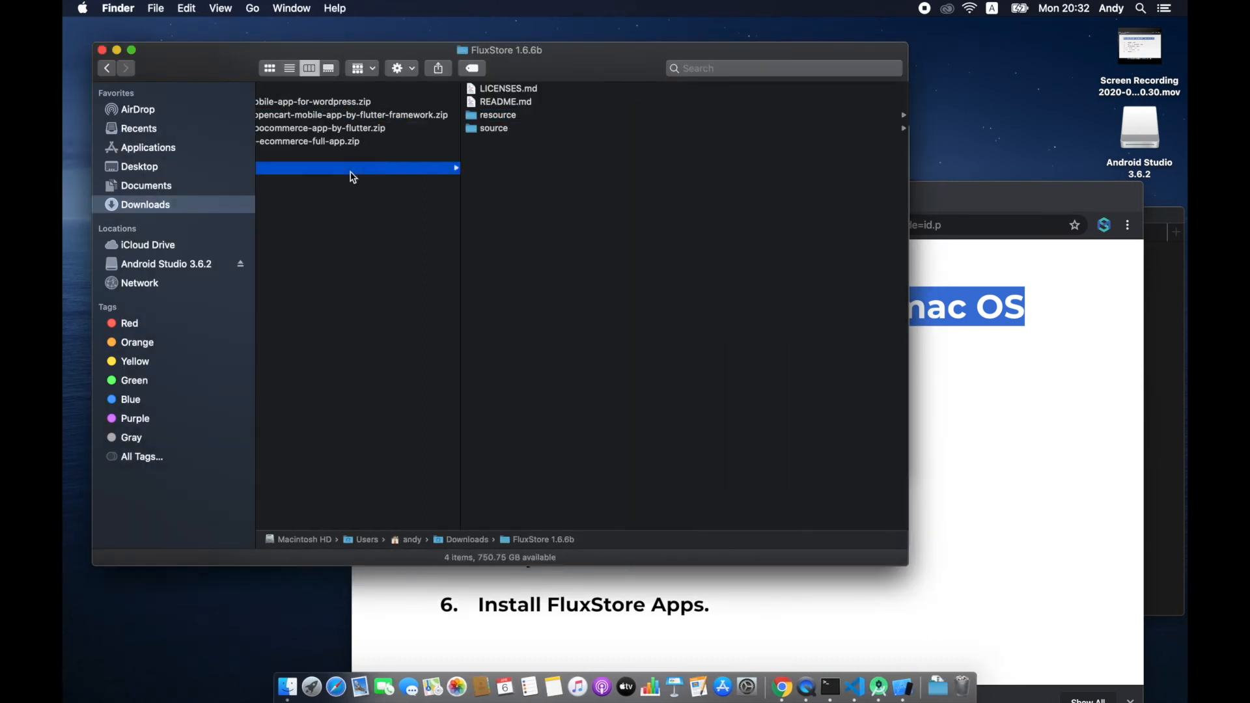
{"action": "left_click", "coordinate": [549, 128]}
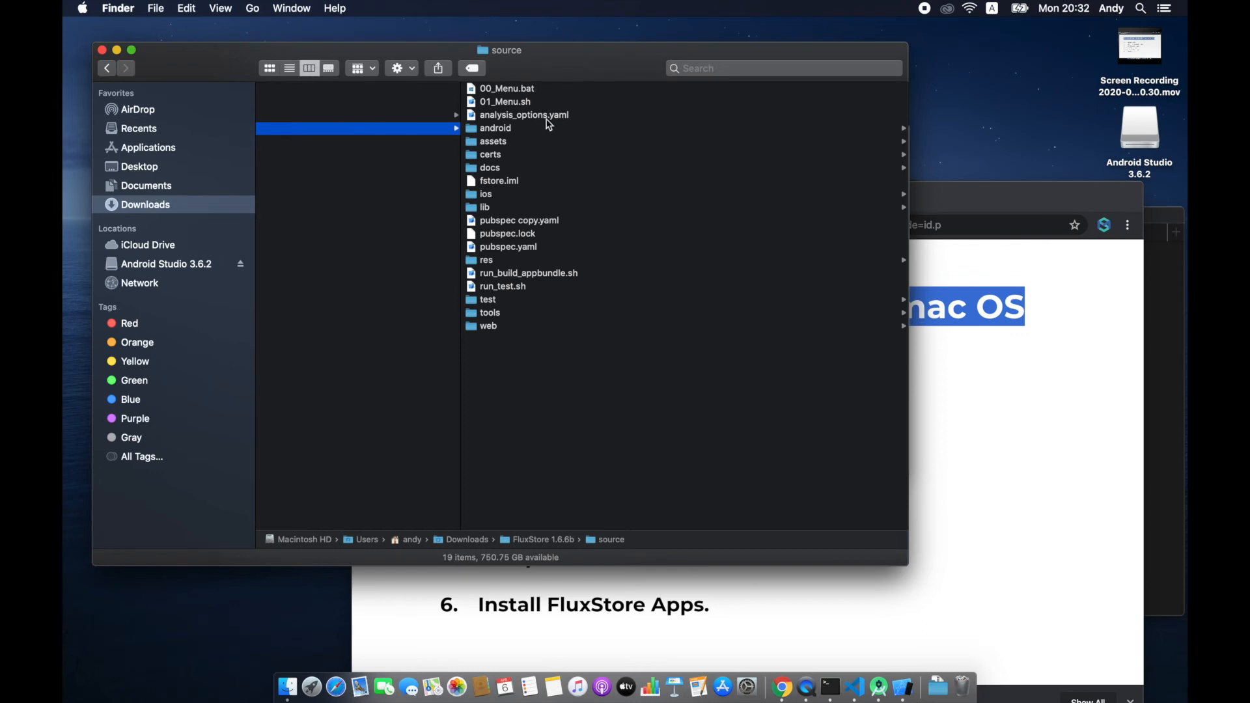
{"action": "left_click_drag", "start_coordinate": [368, 129], "coordinate": [883, 695]}
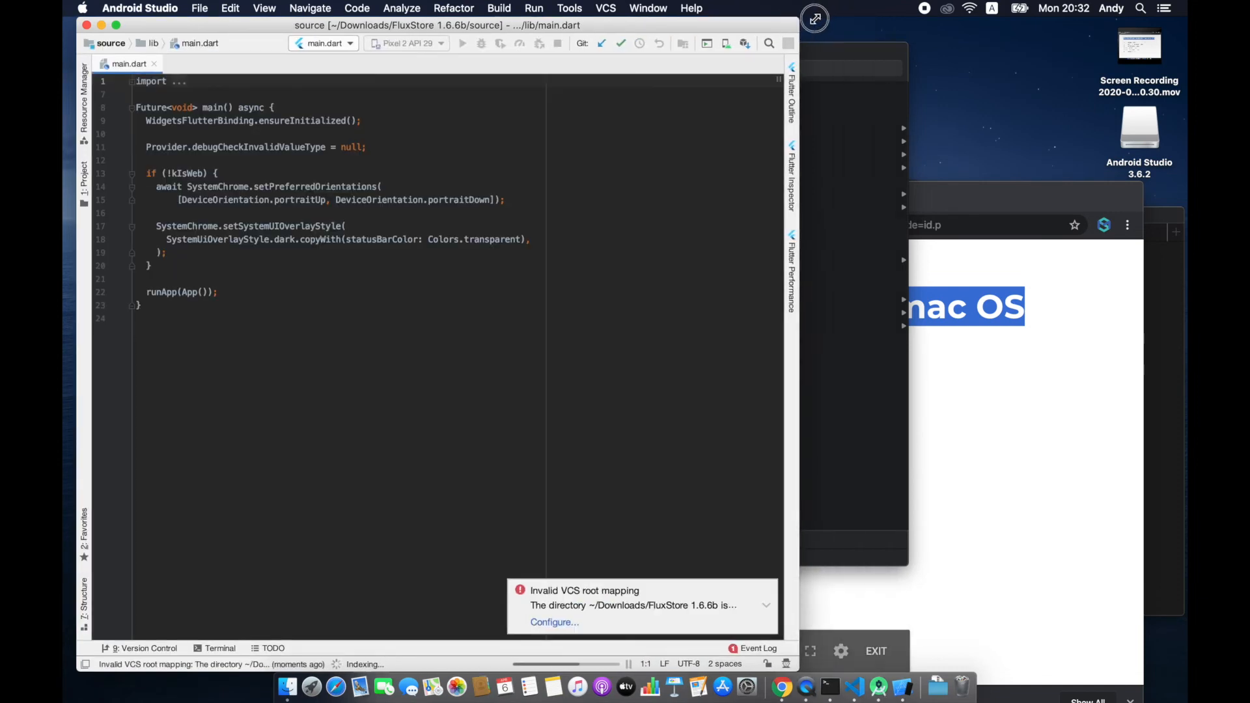
Choose main.dart as the run configuration, then widen and reposition the project window.
{"action": "left_click", "coordinate": [379, 43]}
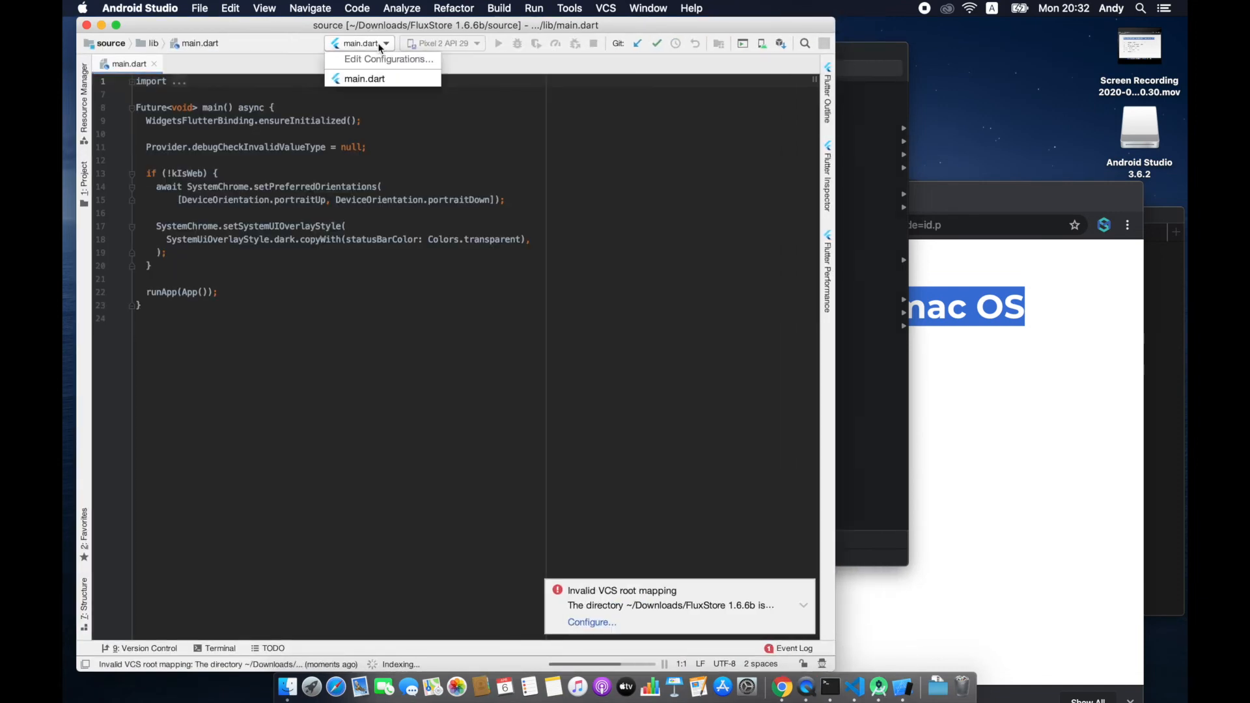
{"action": "left_click", "coordinate": [408, 74]}
{"action": "left_click", "coordinate": [619, 196]}
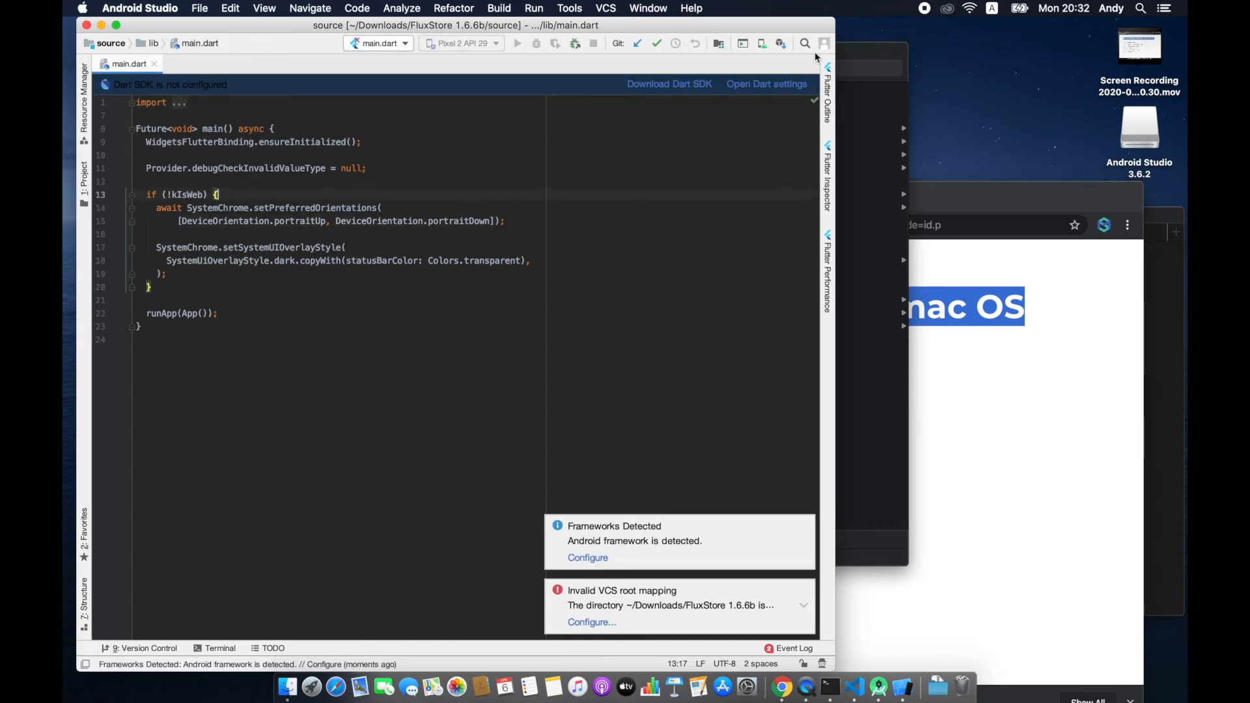
{"action": "left_click_drag", "start_coordinate": [836, 21], "coordinate": [1006, 21]}
{"action": "left_click", "coordinate": [751, 280]}
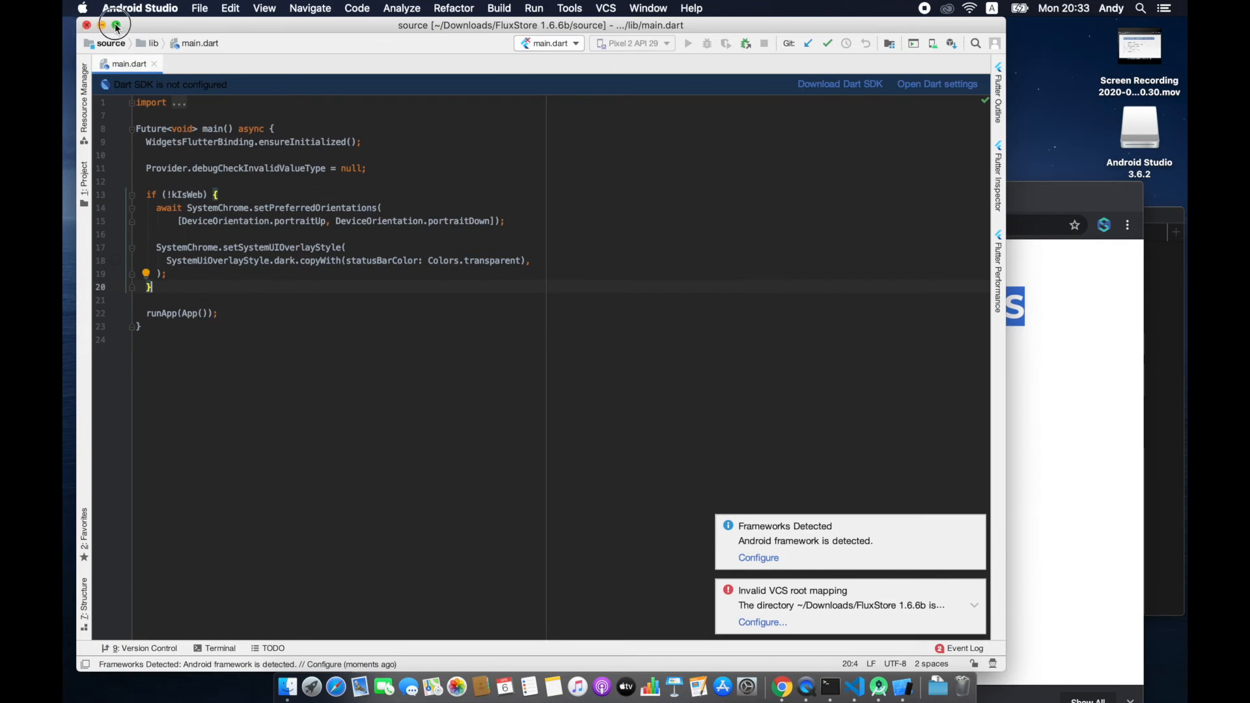
{"action": "left_click_drag", "start_coordinate": [214, 20], "coordinate": [250, 22]}
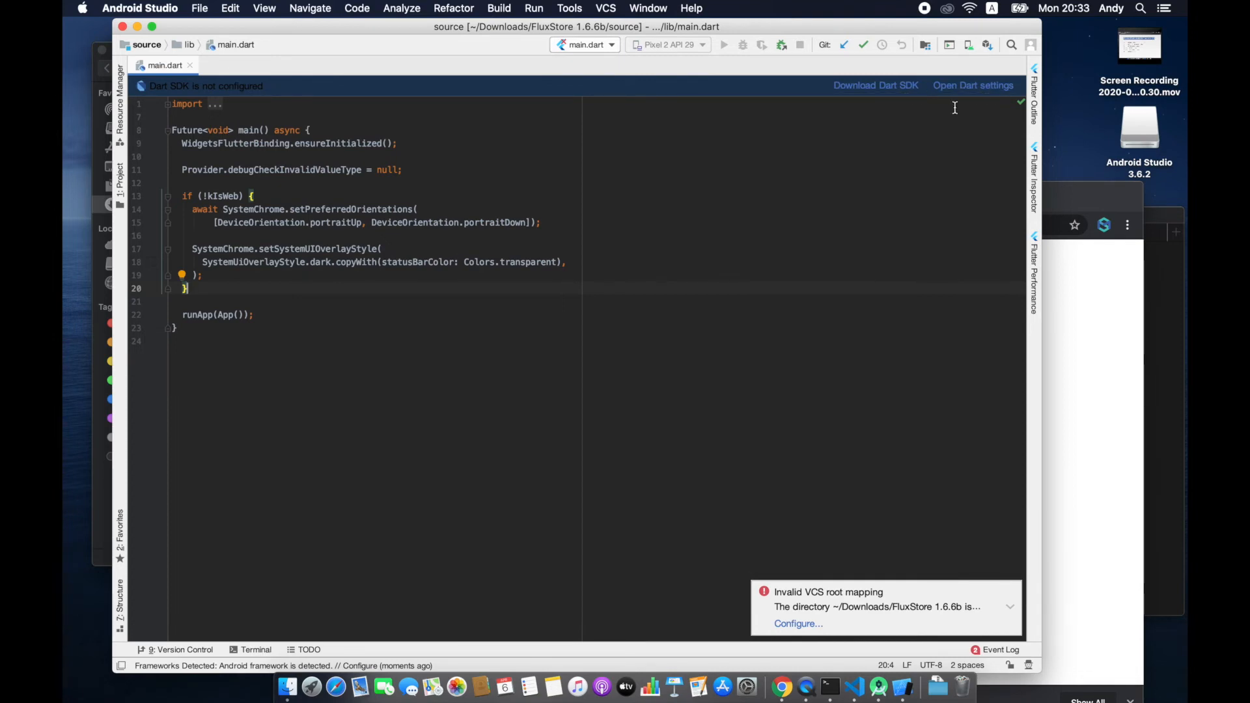
Set the project's Flutter SDK path to the suggested flutter folder in the user's home directory and accept the preferences.
{"action": "left_click", "coordinate": [966, 87]}
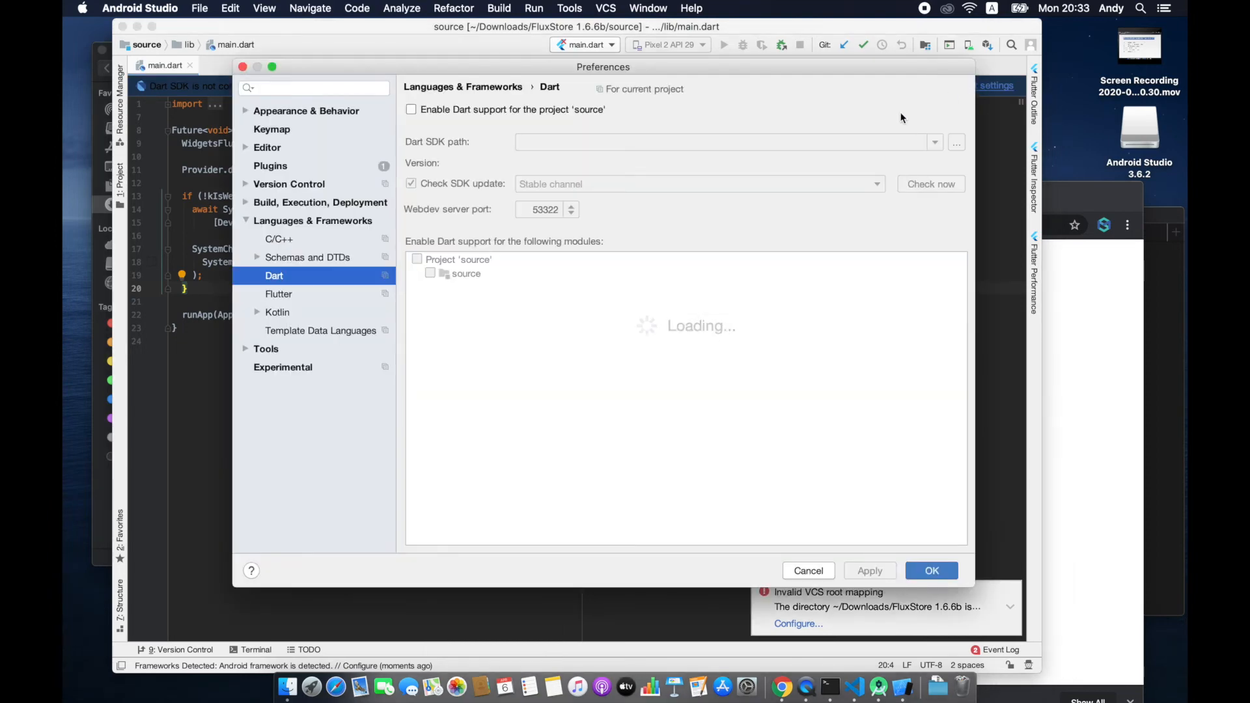
{"action": "left_click", "coordinate": [280, 294]}
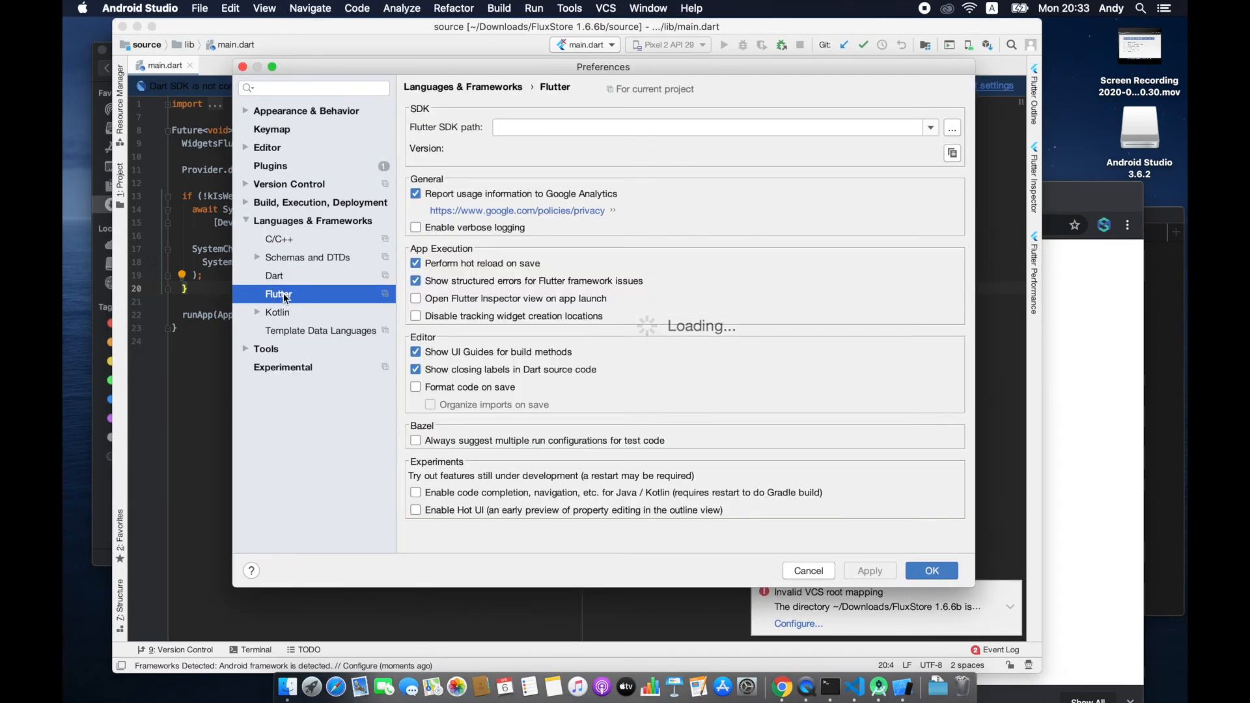
{"action": "left_click", "coordinate": [931, 128]}
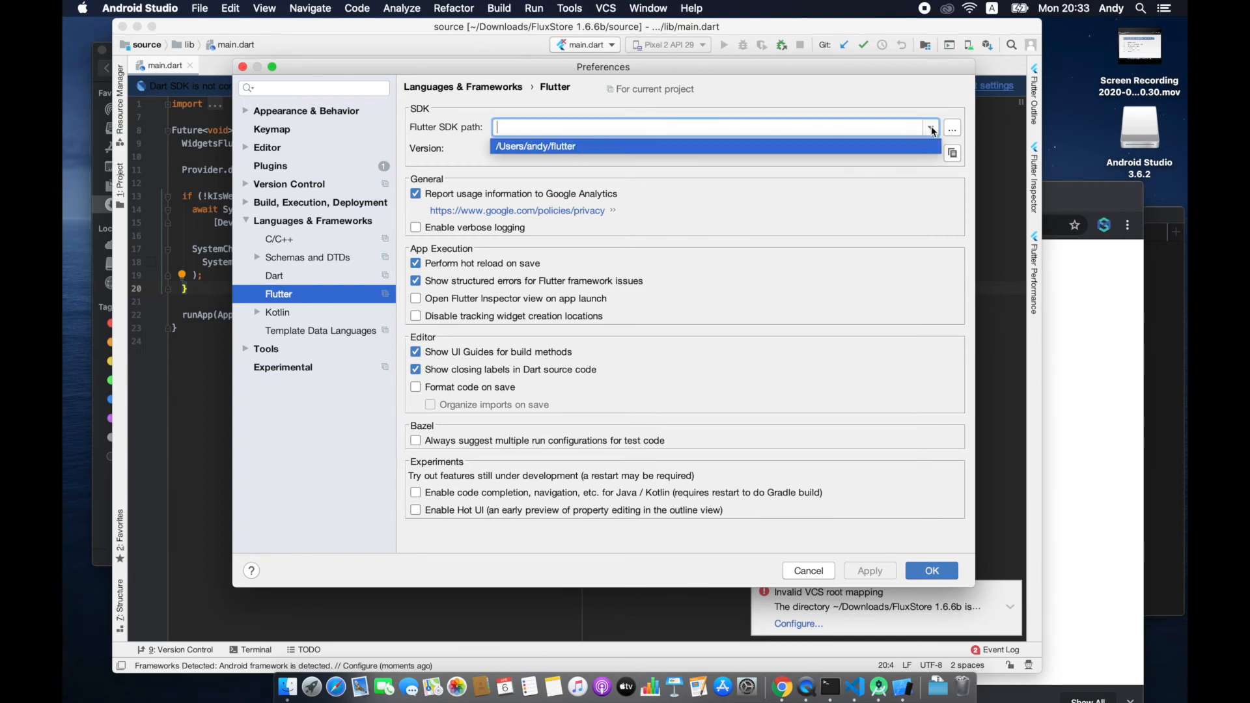
{"action": "left_click", "coordinate": [534, 147]}
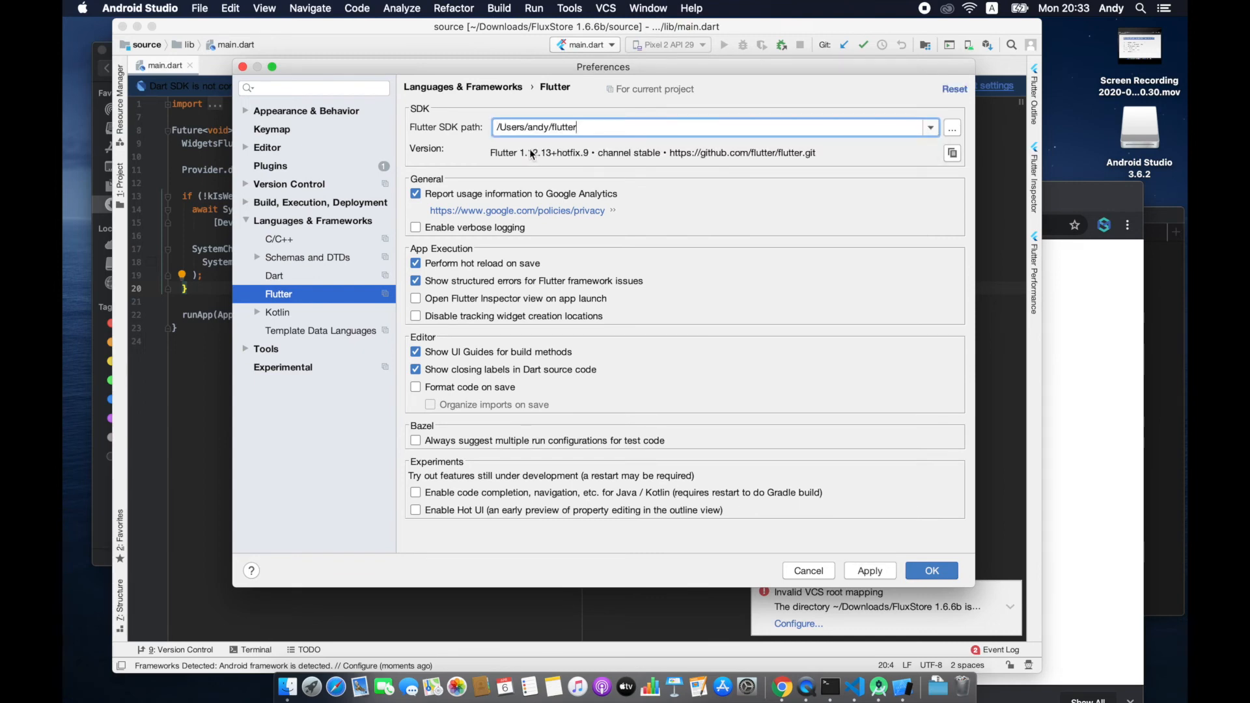
{"action": "left_click_drag", "start_coordinate": [542, 68], "coordinate": [547, 102]}
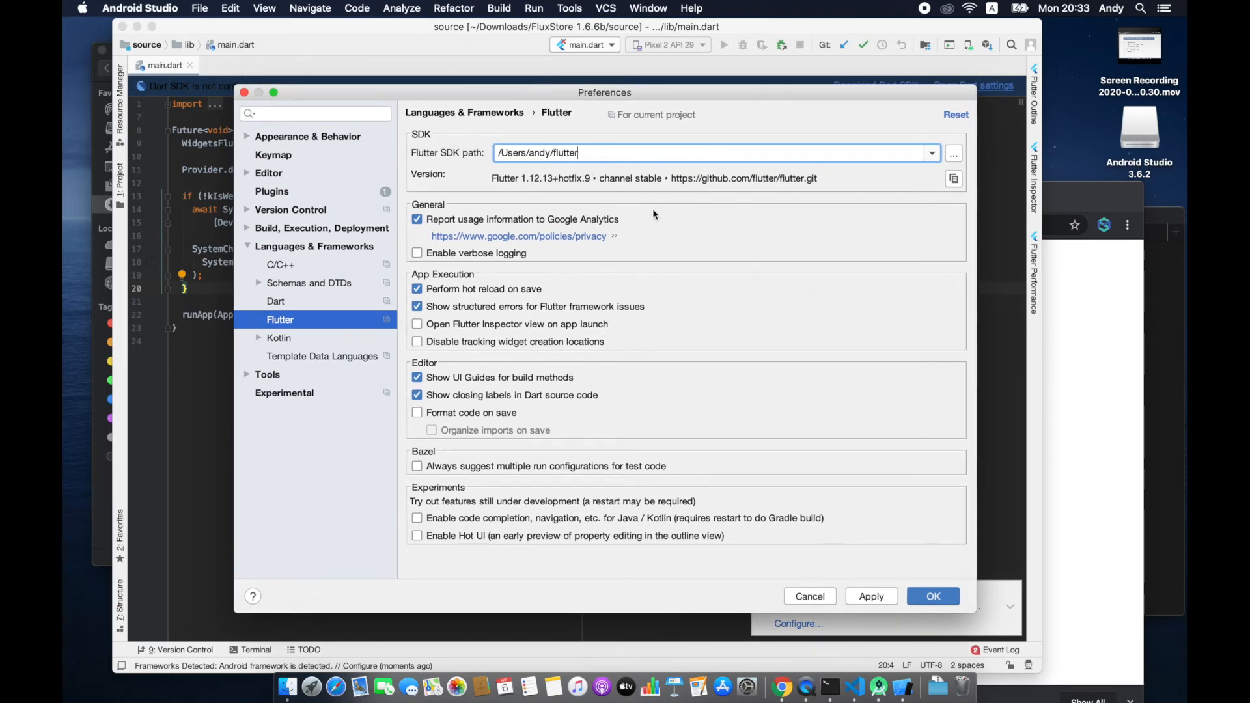
{"action": "left_click", "coordinate": [944, 600]}
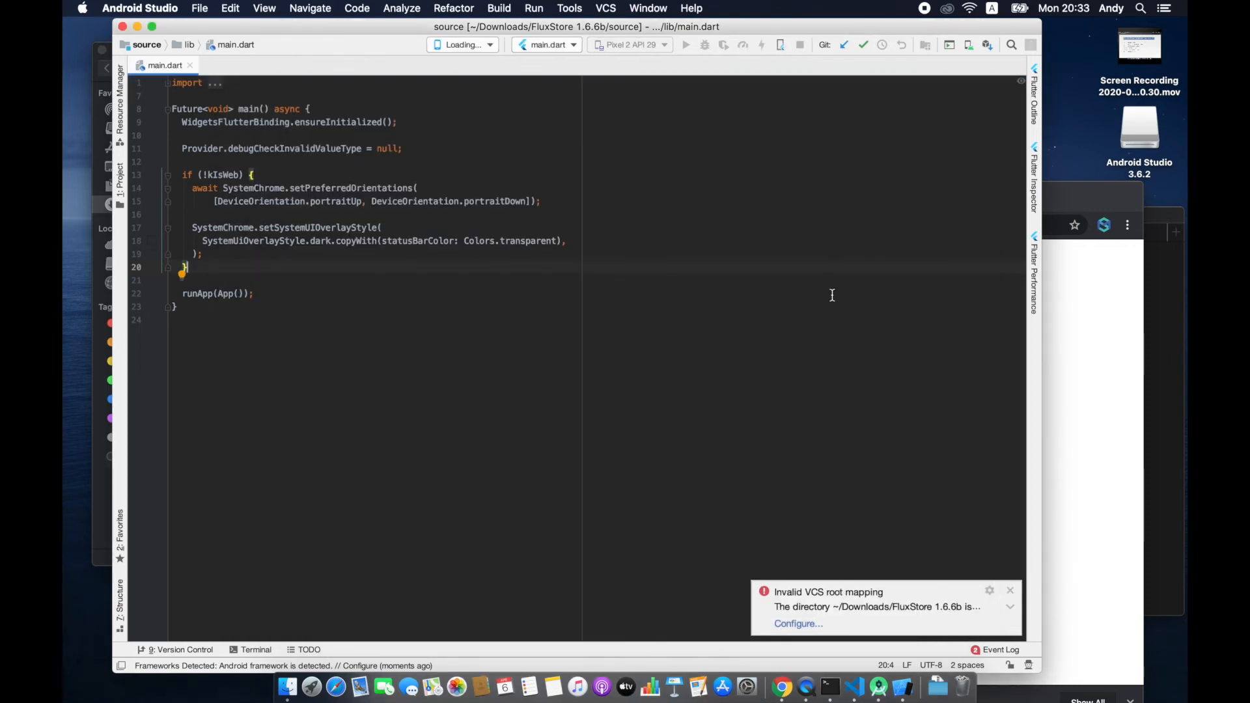
{"action": "left_click", "coordinate": [822, 254]}
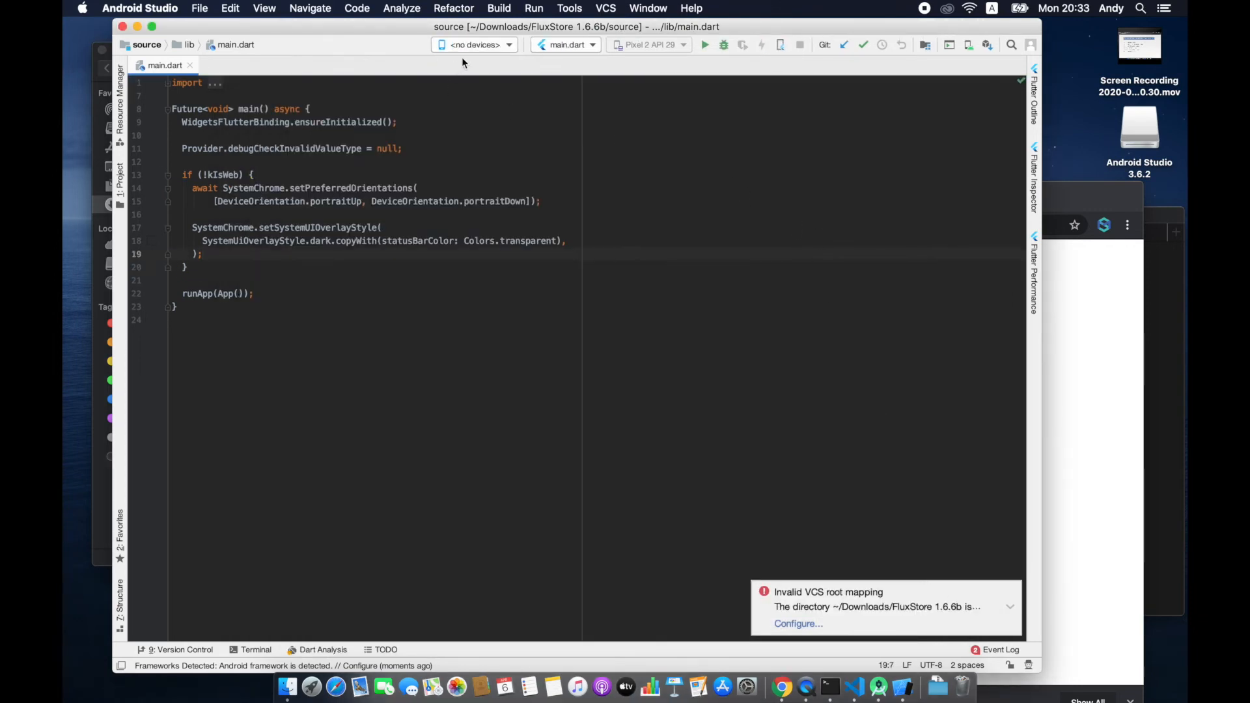
Check the available target devices, then show the project file tree with the source folder expanded.
{"action": "left_click", "coordinate": [498, 44]}
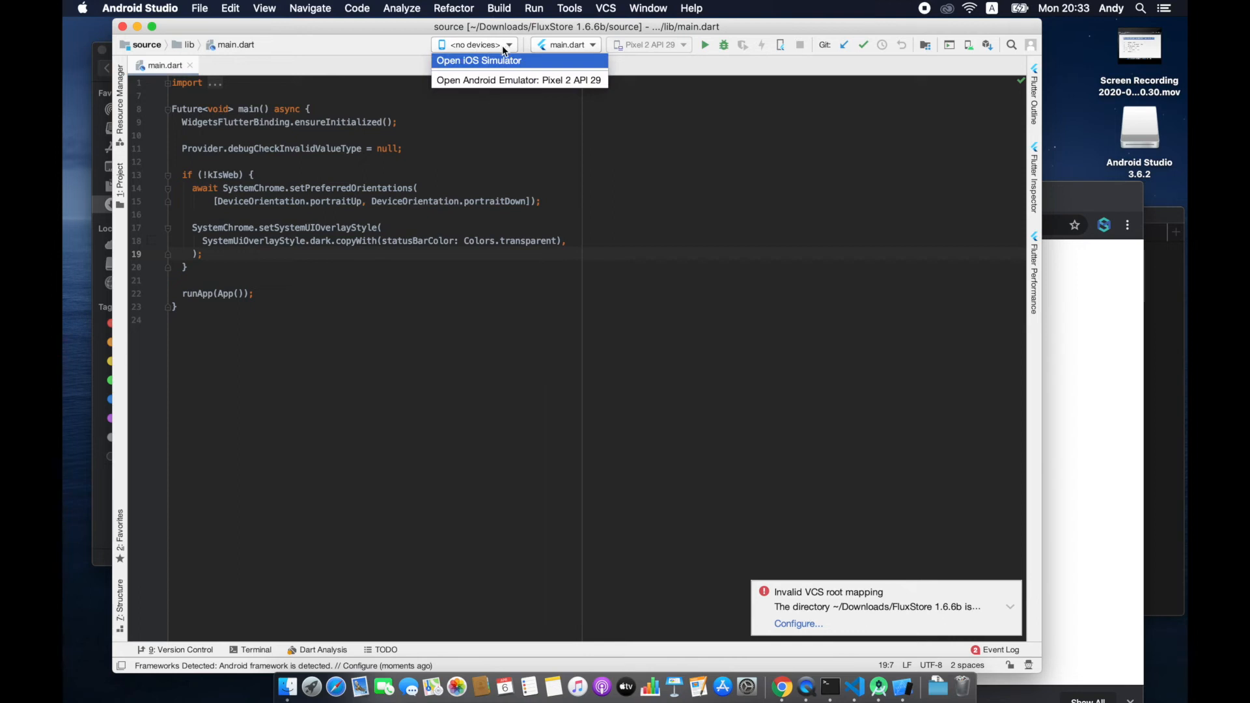
{"action": "left_click", "coordinate": [699, 229]}
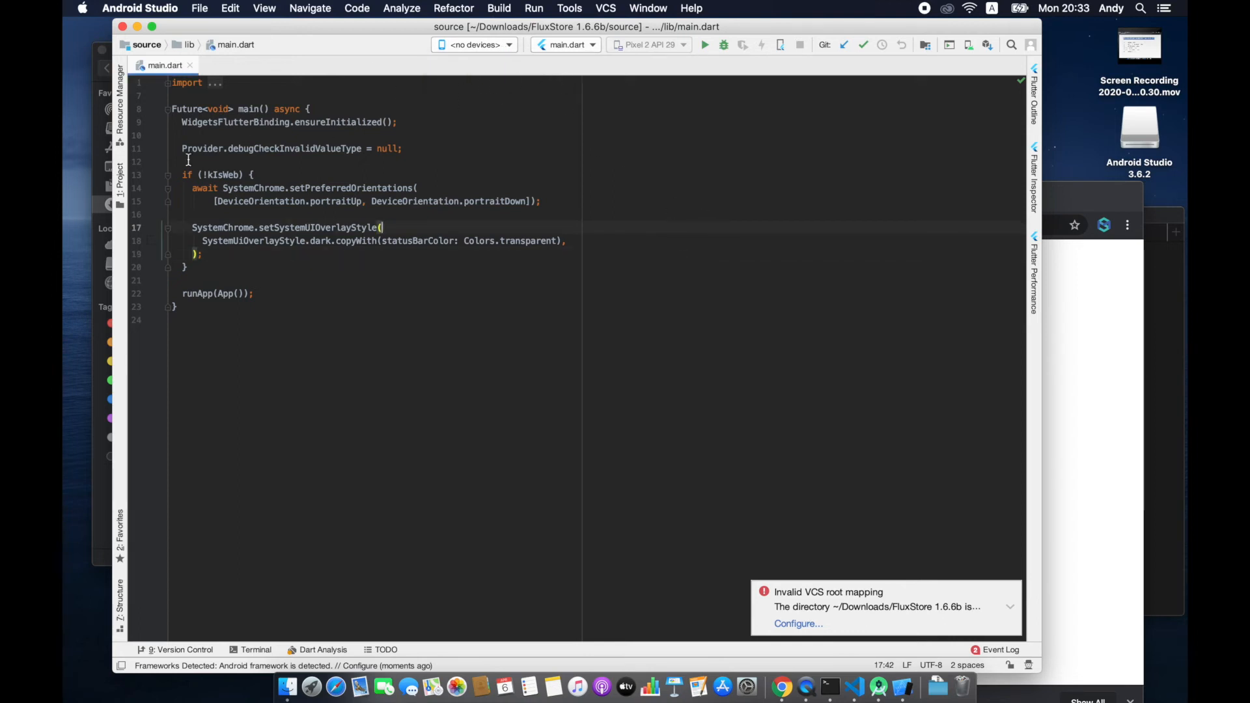
{"action": "left_click", "coordinate": [120, 113]}
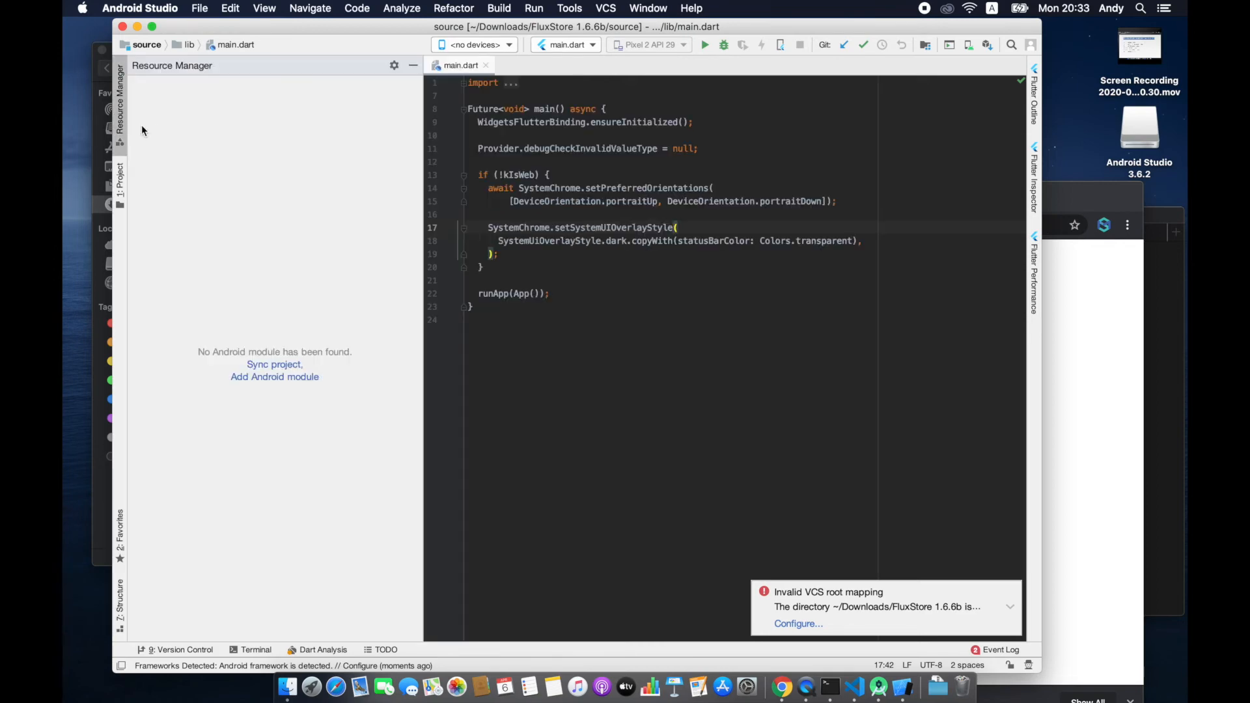
{"action": "left_click", "coordinate": [119, 184]}
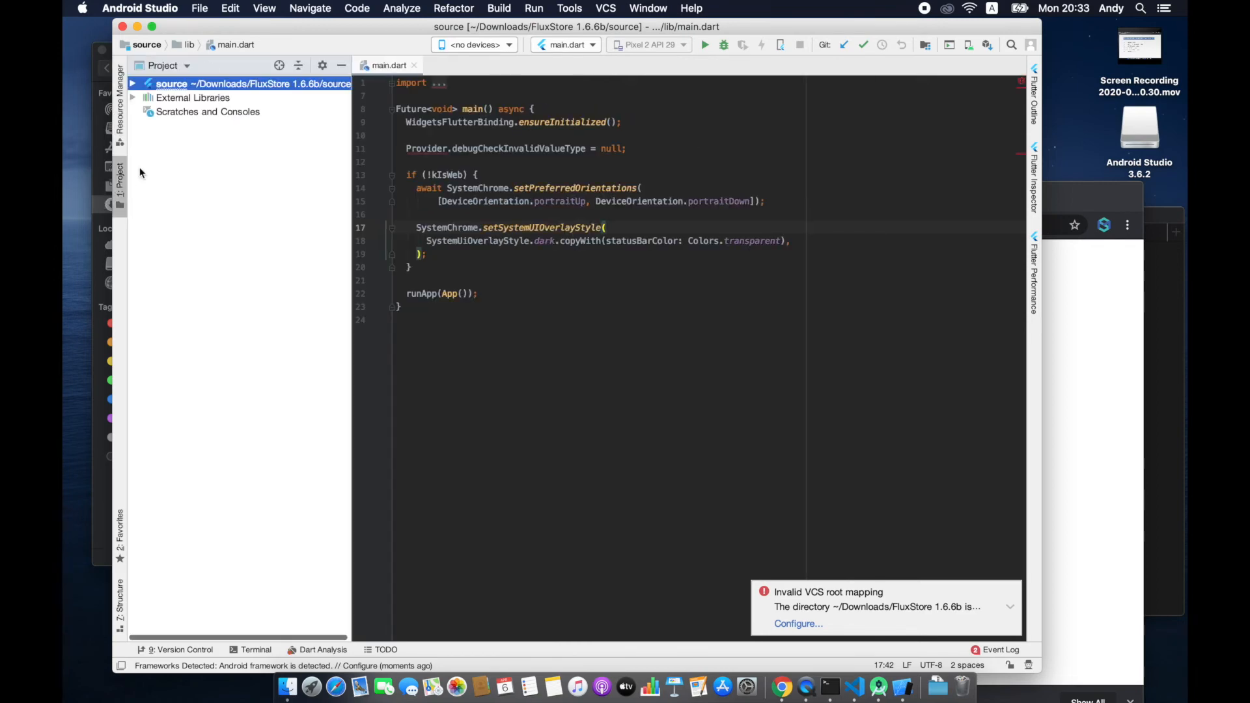
{"action": "left_click", "coordinate": [132, 84]}
{"action": "left_click", "coordinate": [687, 254]}
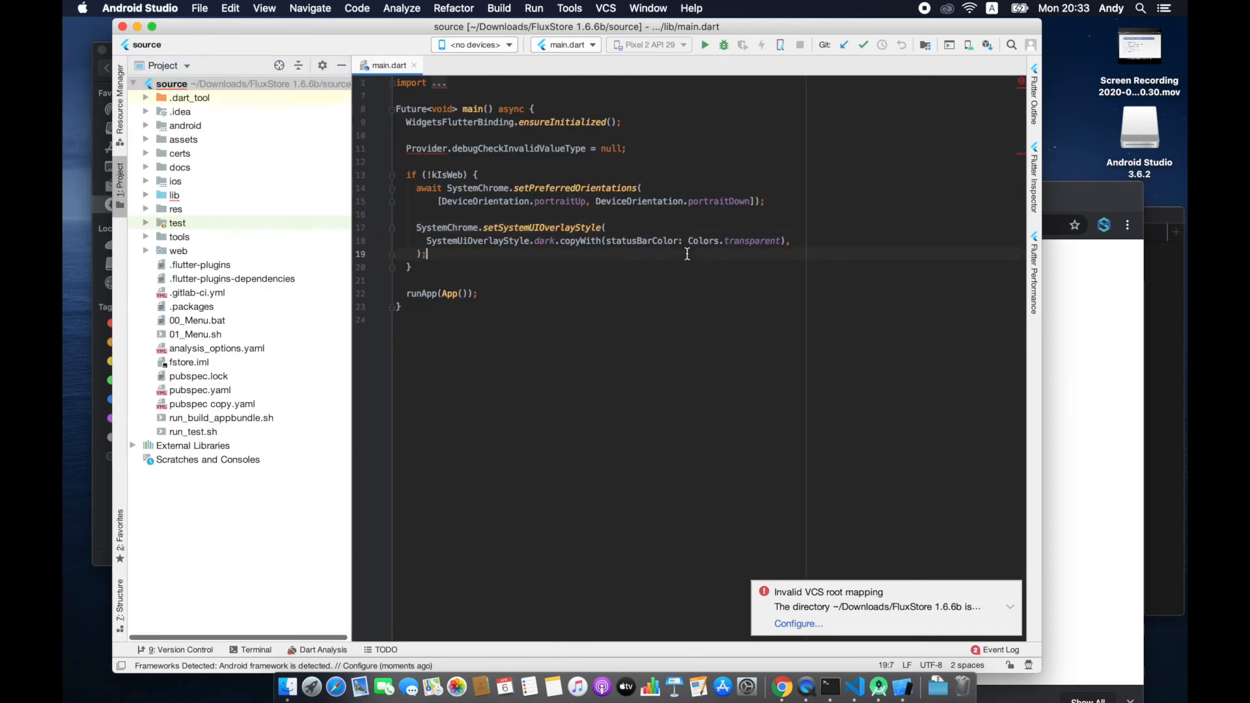
Launch the iOS Simulator, then move and narrow the project window to leave room beside it.
{"action": "left_click", "coordinate": [478, 45]}
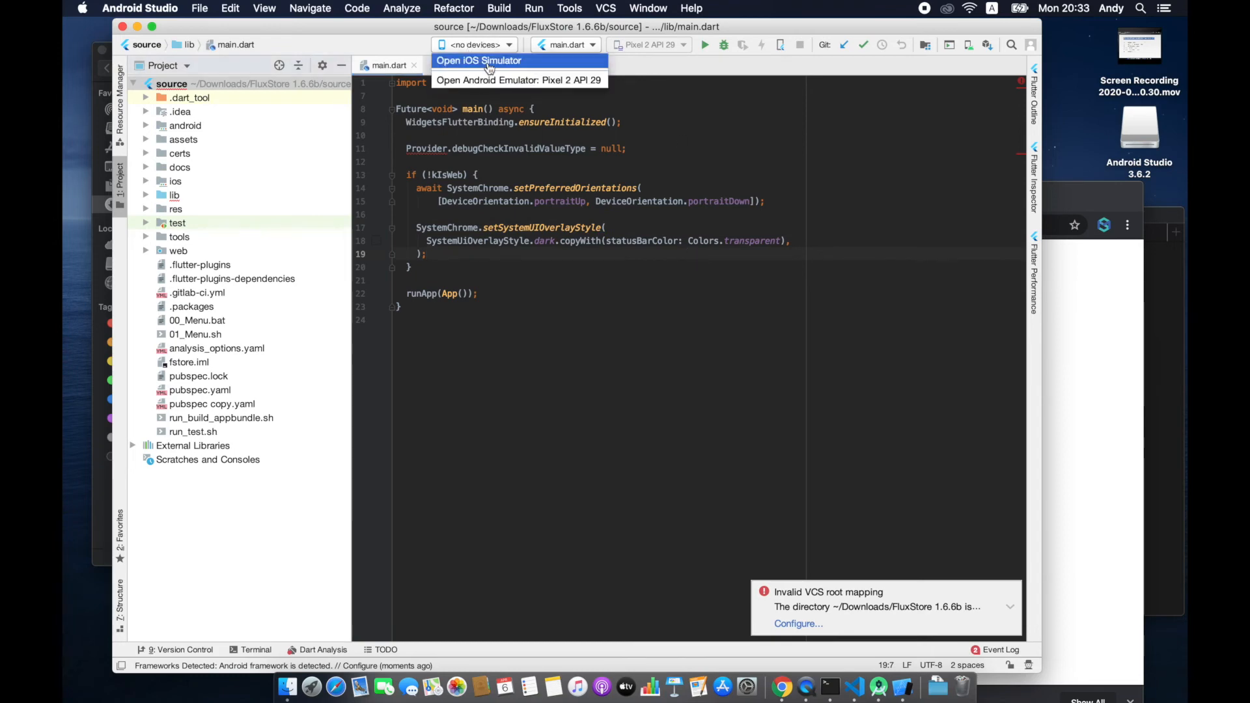
{"action": "left_click", "coordinate": [489, 62]}
{"action": "left_click_drag", "start_coordinate": [668, 30], "coordinate": [633, 30]}
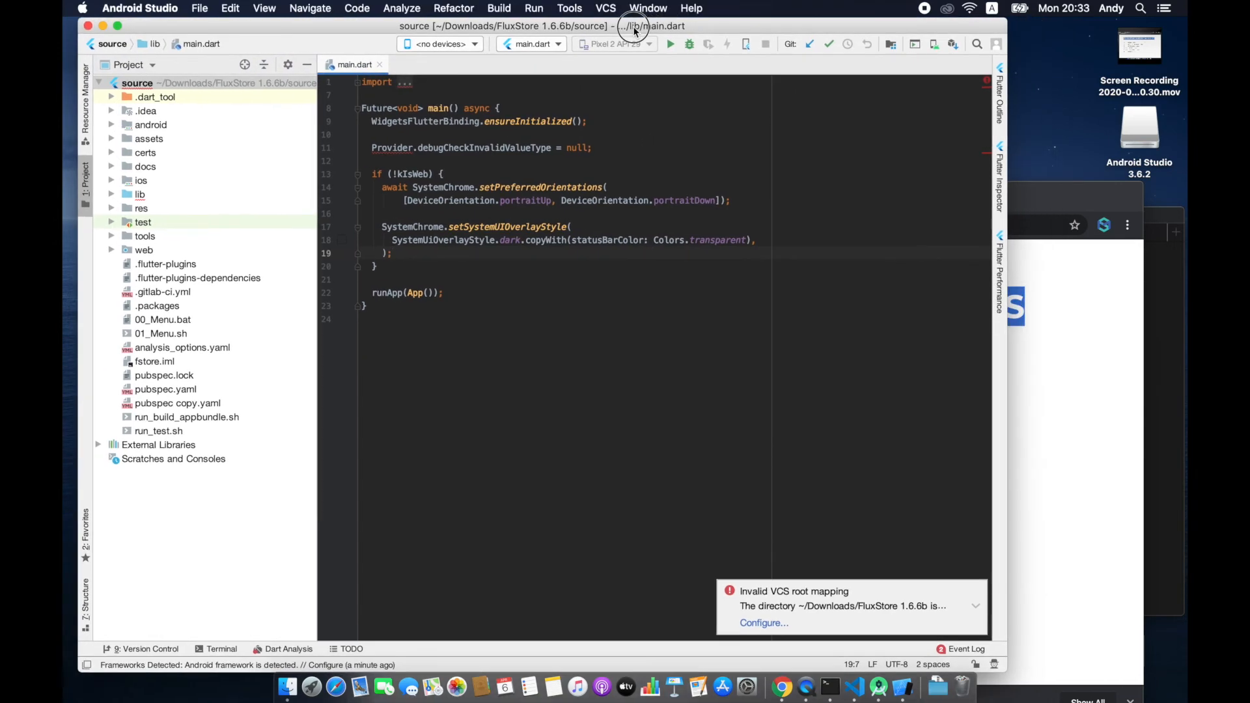
{"action": "left_click_drag", "start_coordinate": [1007, 23], "coordinate": [830, 15]}
Quit the running Simulator and launch the iOS Simulator again from the project's device selection.
{"action": "left_click", "coordinate": [905, 690]}
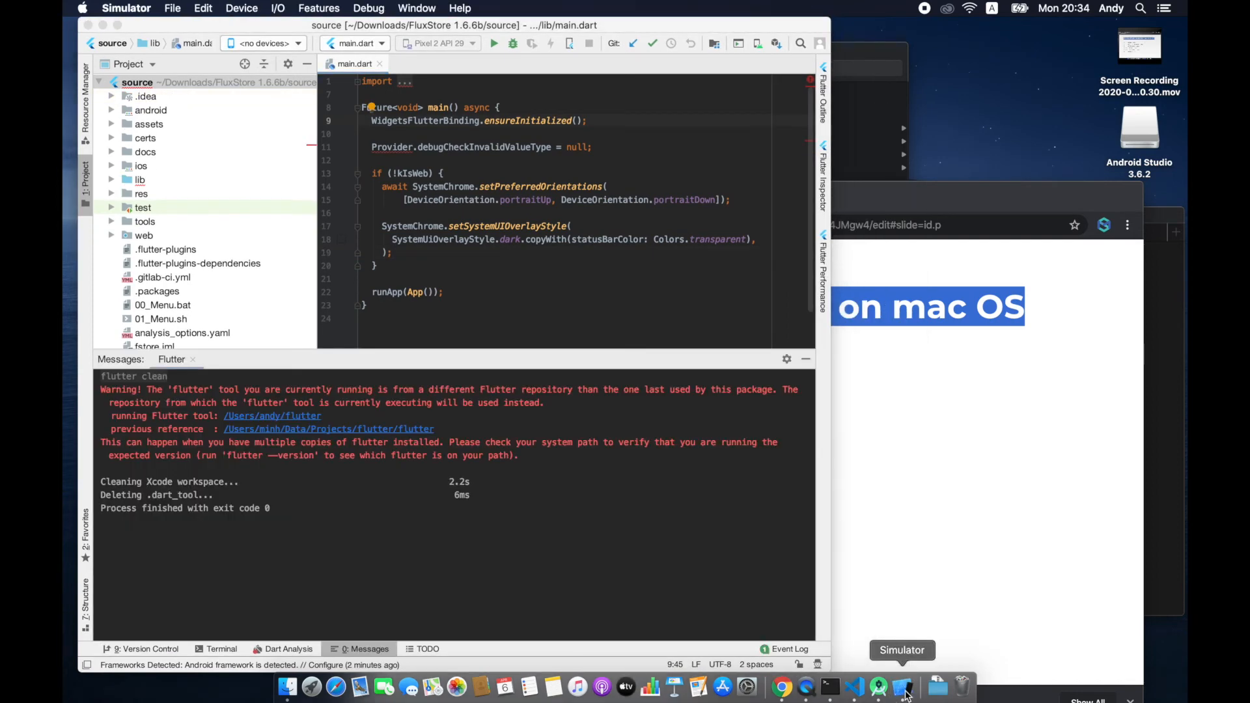
{"action": "right_click", "coordinate": [910, 694]}
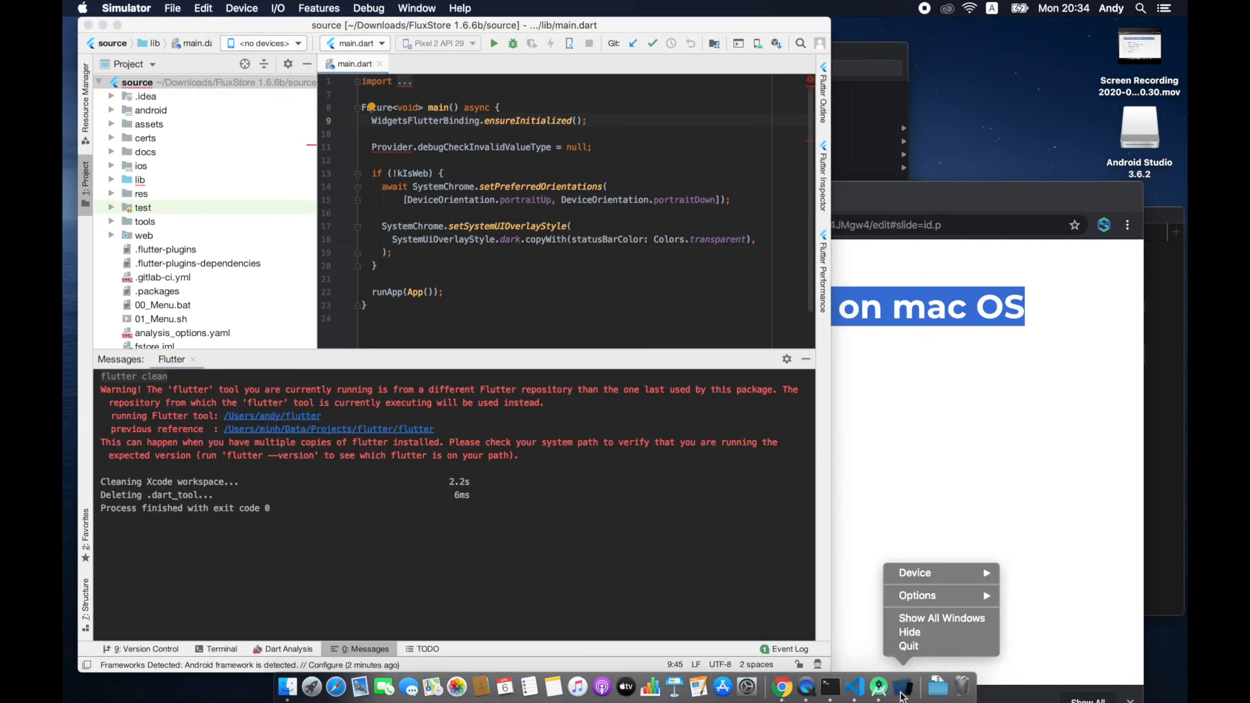
{"action": "left_click", "coordinate": [933, 652]}
{"action": "left_click", "coordinate": [420, 186]}
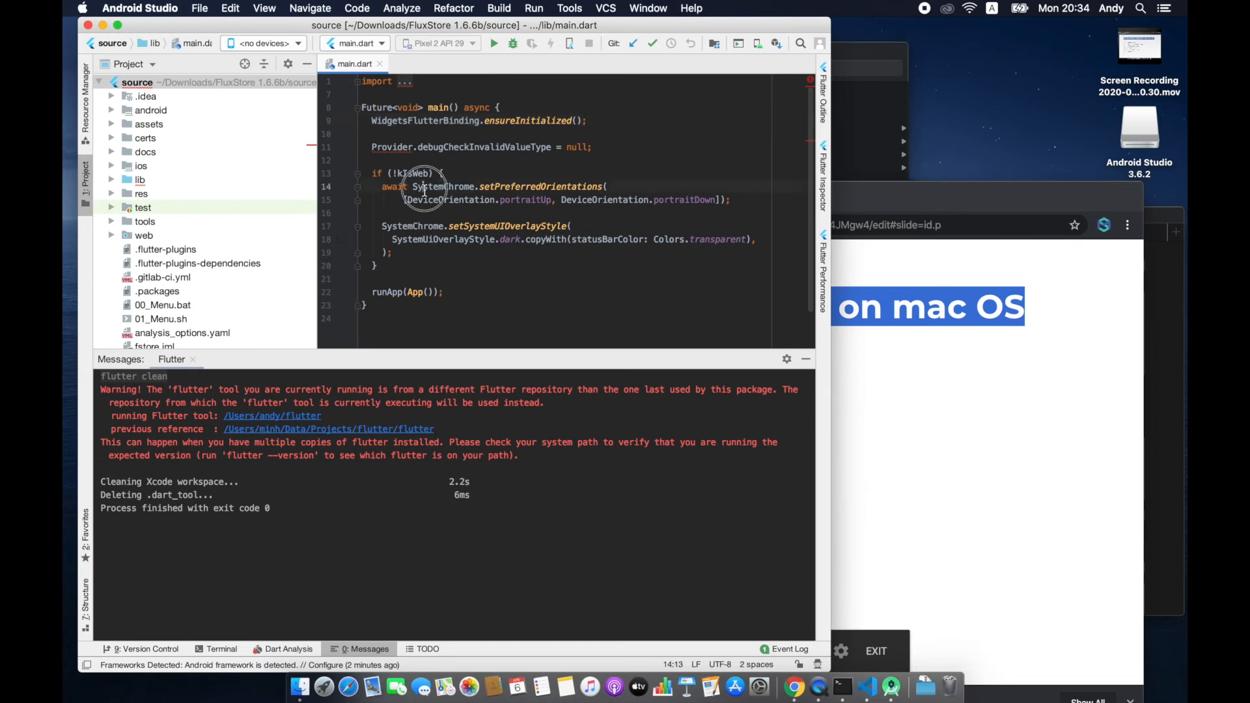
{"action": "left_click", "coordinate": [277, 45]}
{"action": "left_click", "coordinate": [278, 61]}
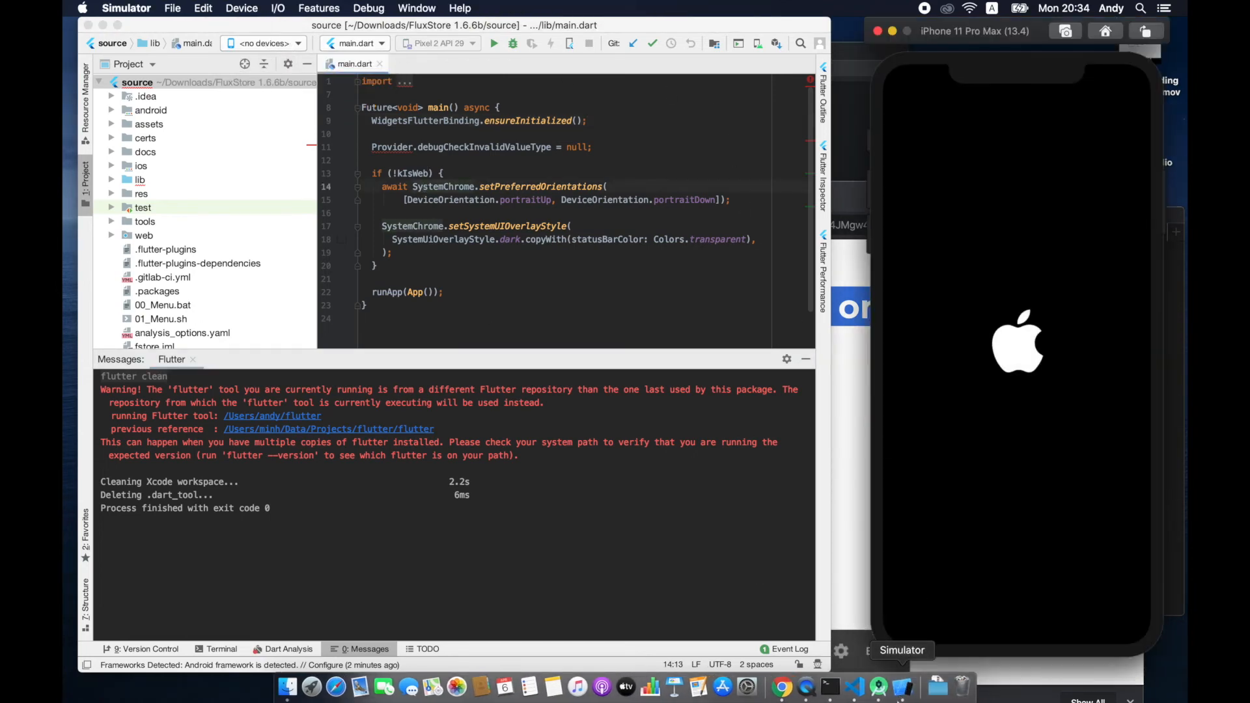
Widen the project window up to the simulator's edge and run main.dart on the iPhone 11 Pro Max.
{"action": "left_click", "coordinate": [836, 22]}
{"action": "left_click_drag", "start_coordinate": [836, 21], "coordinate": [868, 19]}
{"action": "left_click", "coordinate": [655, 151]}
{"action": "left_click", "coordinate": [530, 43]}
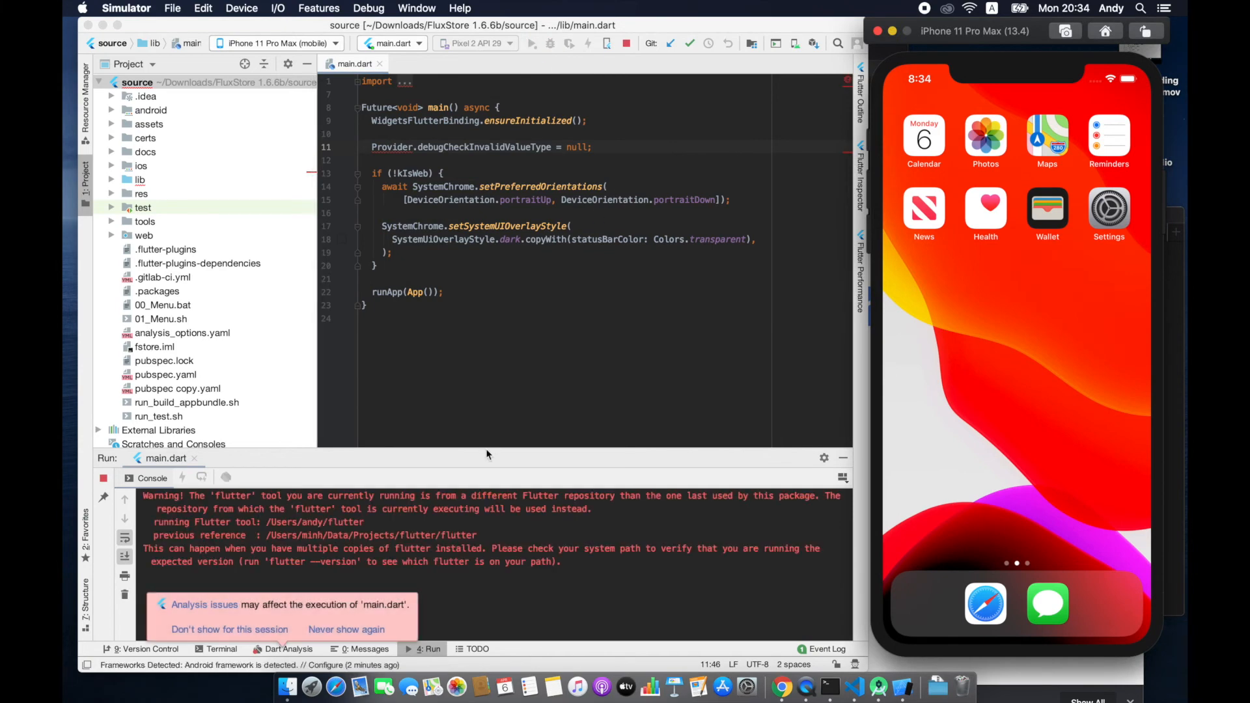
Examine the enlarged run console output and the Dart Analysis issues list for the project.
{"action": "left_click_drag", "start_coordinate": [486, 445], "coordinate": [456, 299]}
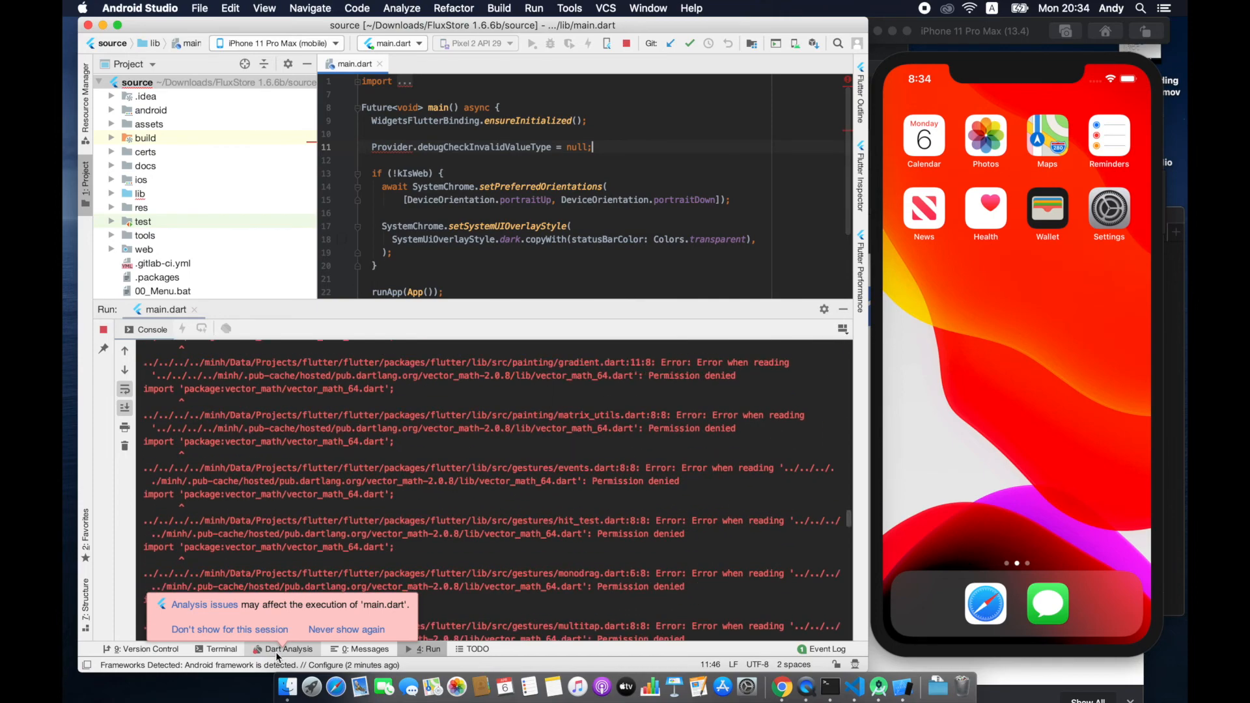
{"action": "left_click", "coordinate": [300, 649]}
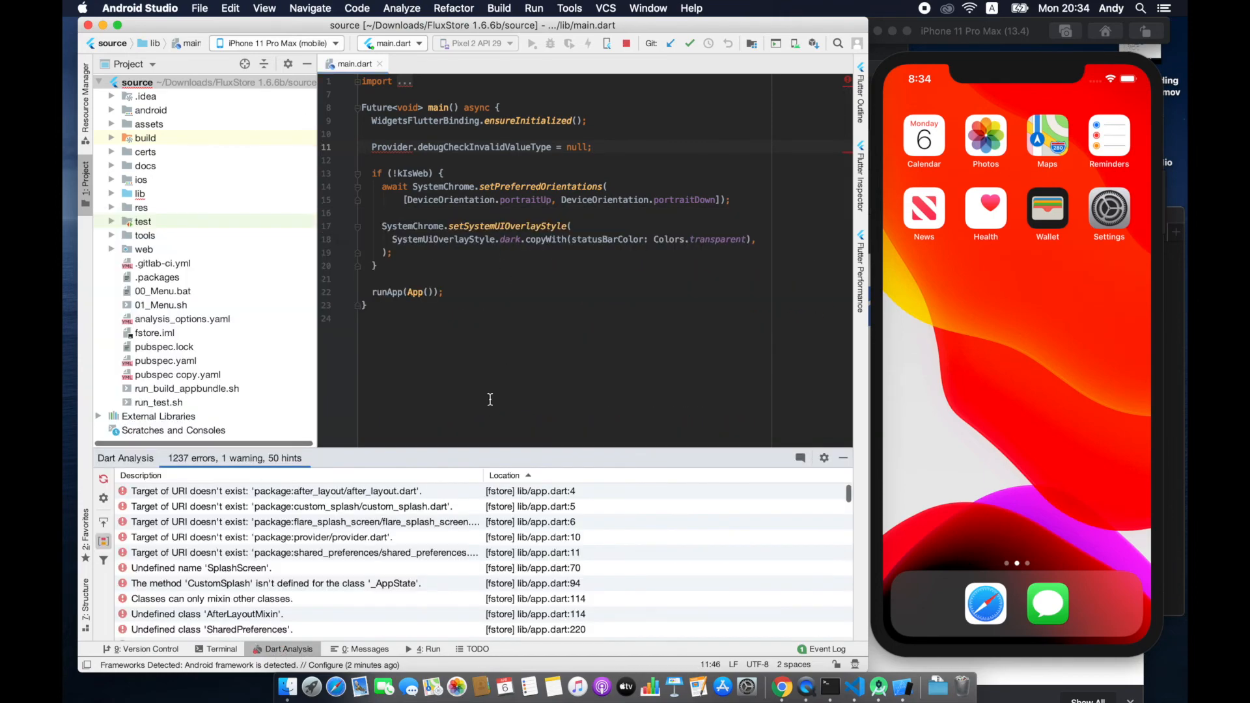
{"action": "left_click_drag", "start_coordinate": [457, 448], "coordinate": [457, 382]}
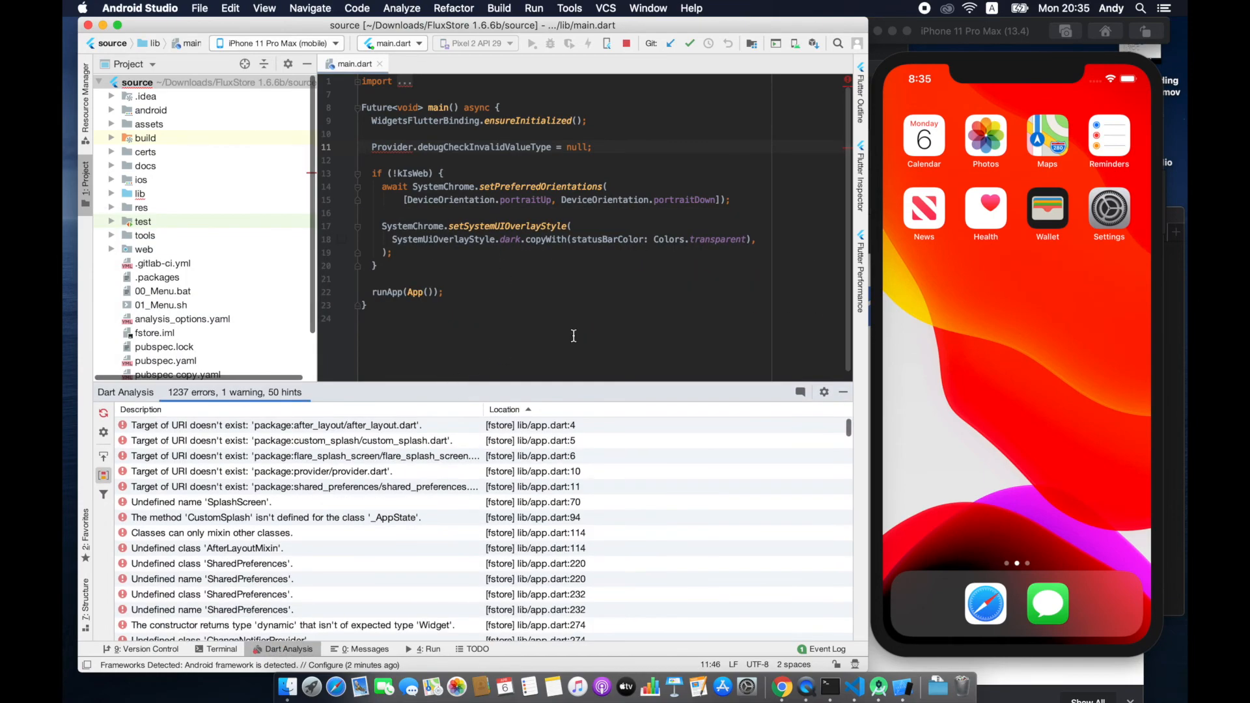
Open pubspec.yaml from the project files and fetch its packages with Pub get.
{"action": "scroll", "coordinate": [179, 273], "scroll_direction": "down", "scroll_amount": 3}
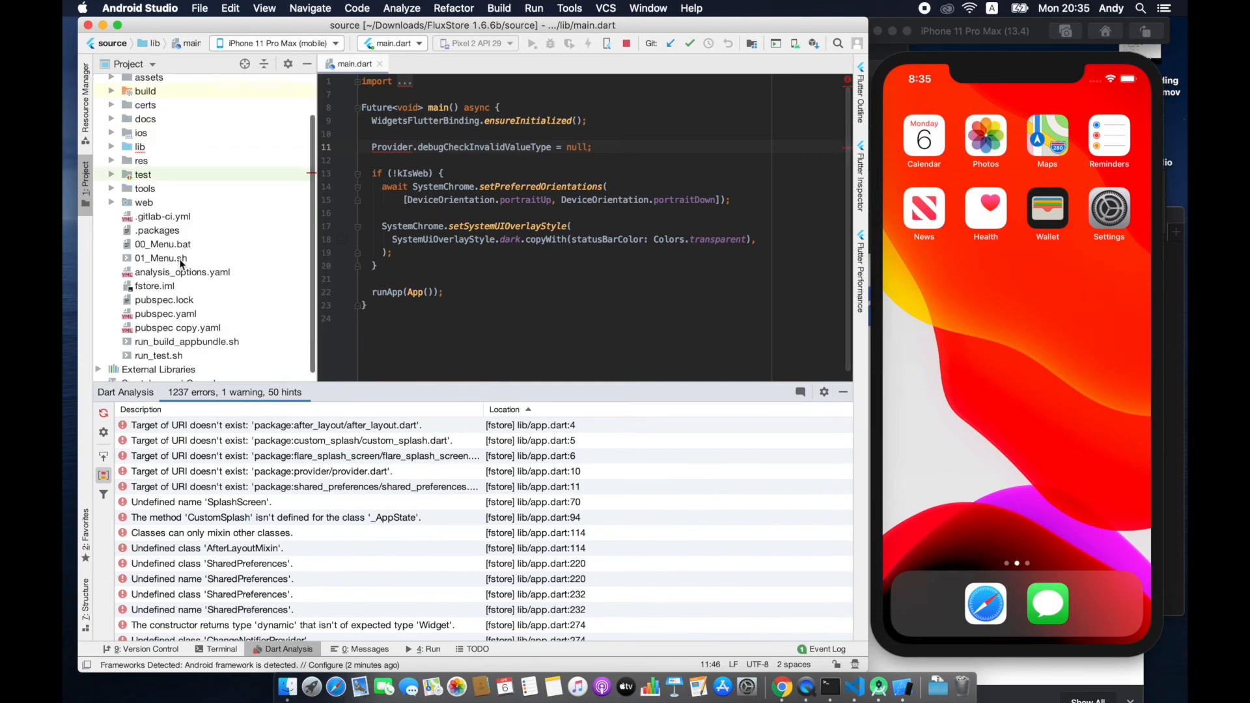
{"action": "left_click", "coordinate": [174, 314]}
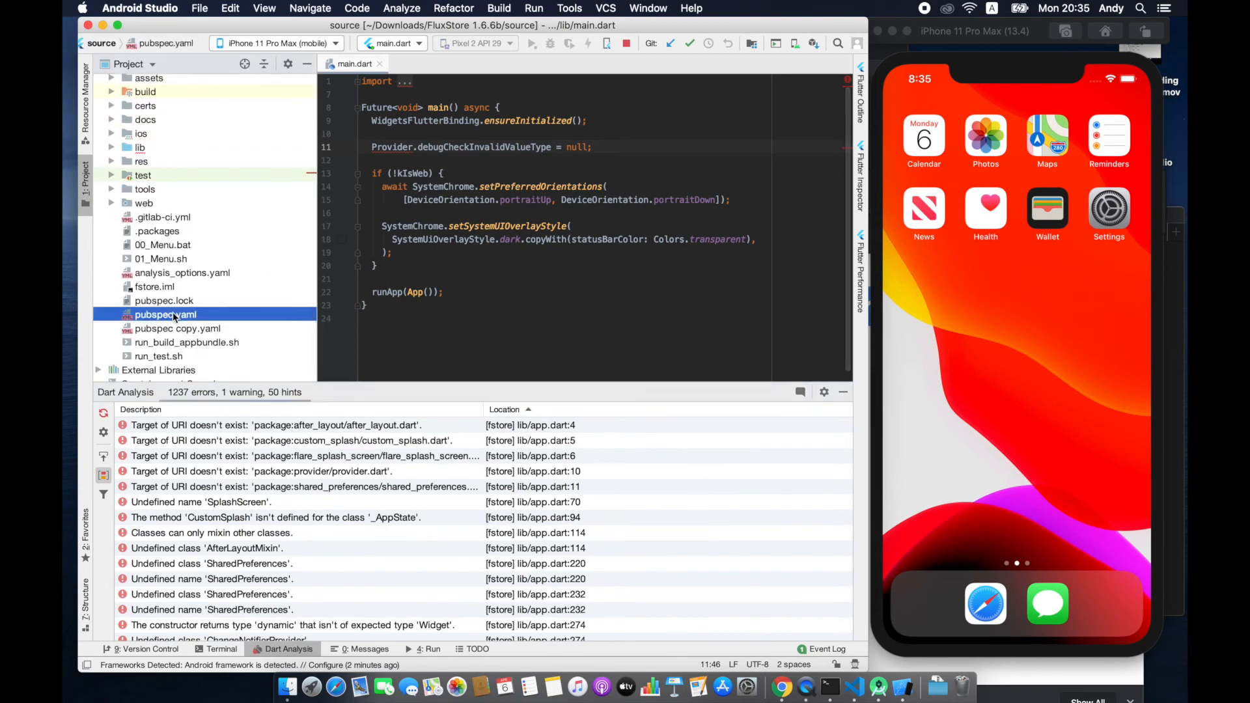
{"action": "double_click", "coordinate": [174, 315]}
{"action": "left_click", "coordinate": [668, 205]}
{"action": "left_click", "coordinate": [669, 85]}
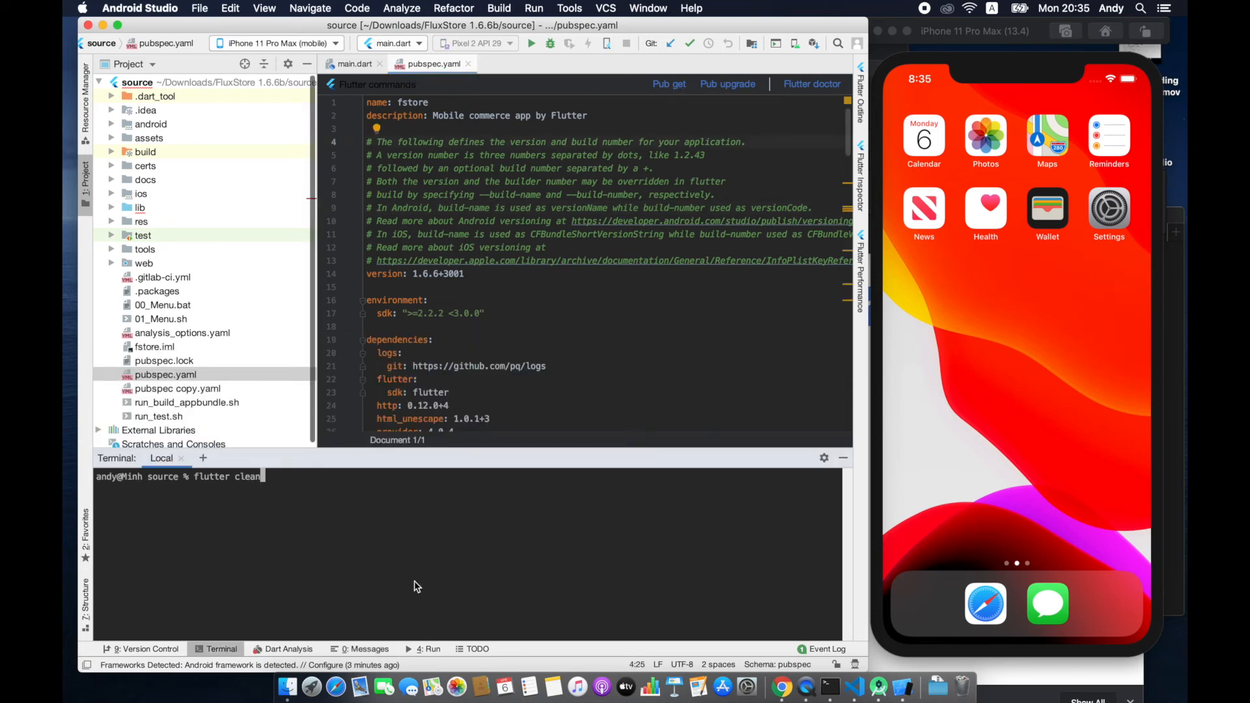
Run flutter clean in the terminal, then enlarge the output area and narrow the project tree.
{"action": "key", "text": "Return"}
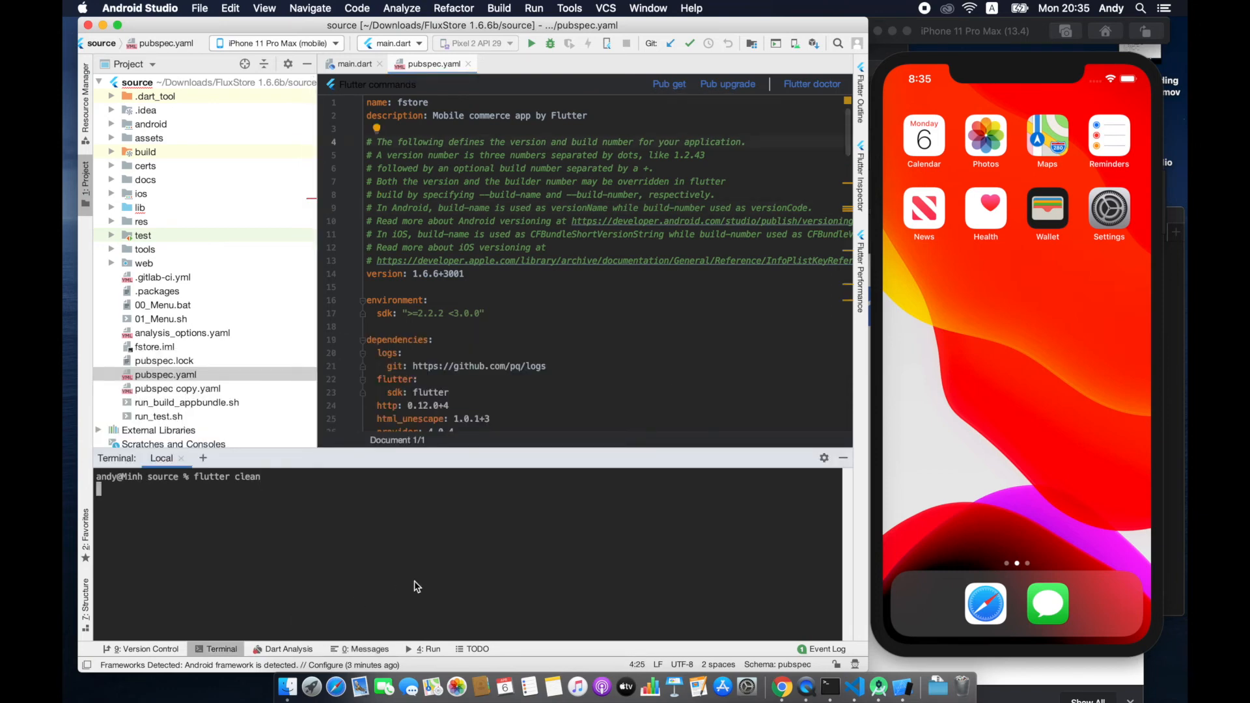
{"action": "left_click_drag", "start_coordinate": [446, 449], "coordinate": [439, 326]}
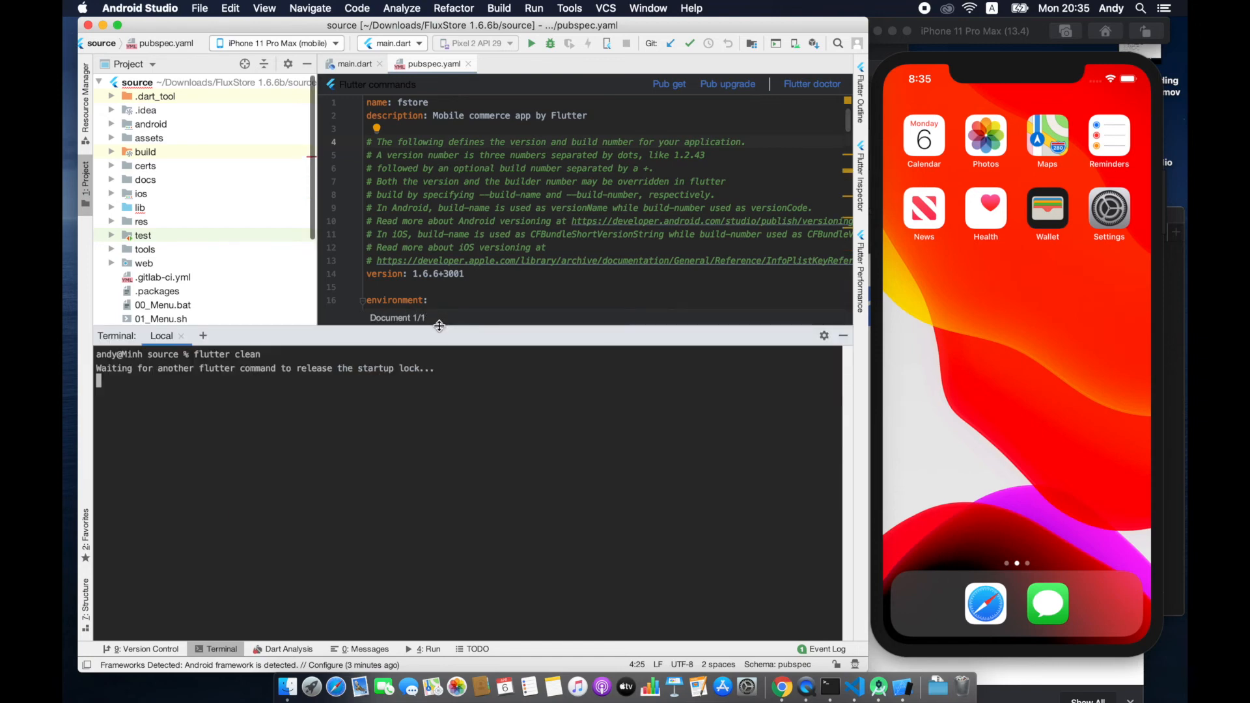
{"action": "left_click", "coordinate": [657, 129]}
{"action": "left_click_drag", "start_coordinate": [316, 184], "coordinate": [262, 177]}
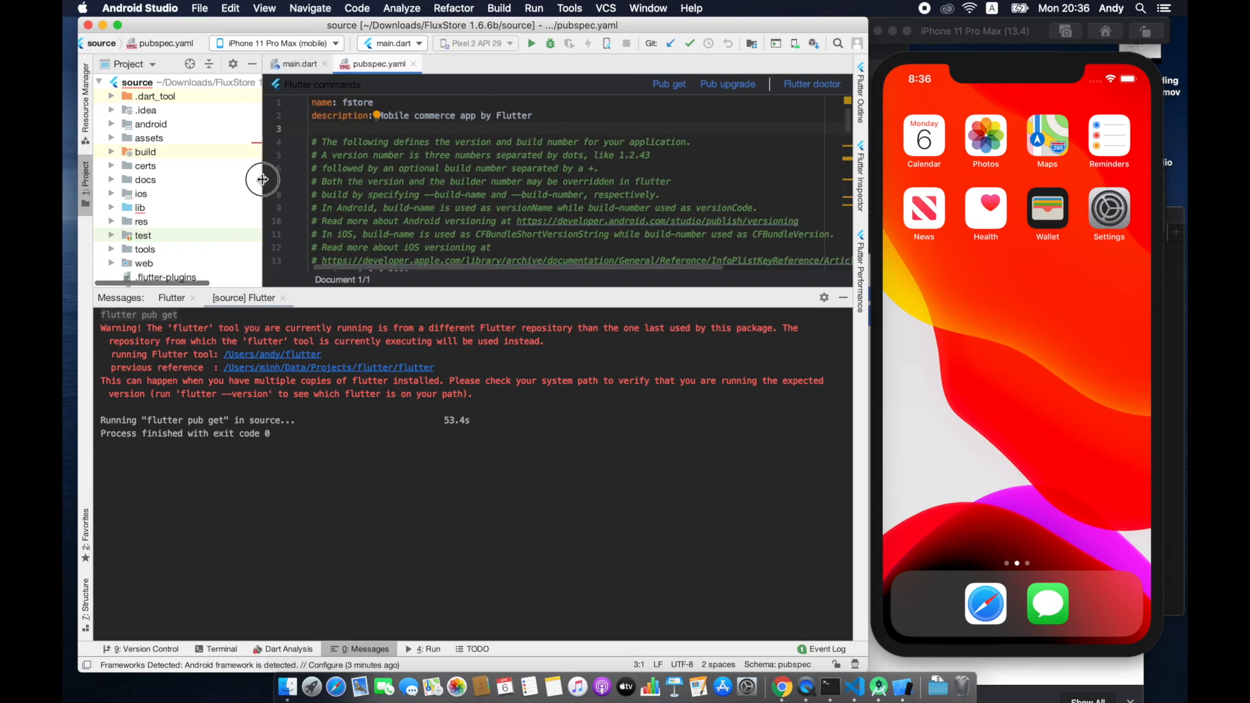
Fetch the packages with Pub get once more and rerun main.dart on the iPhone 11 Pro Max.
{"action": "left_click", "coordinate": [667, 85]}
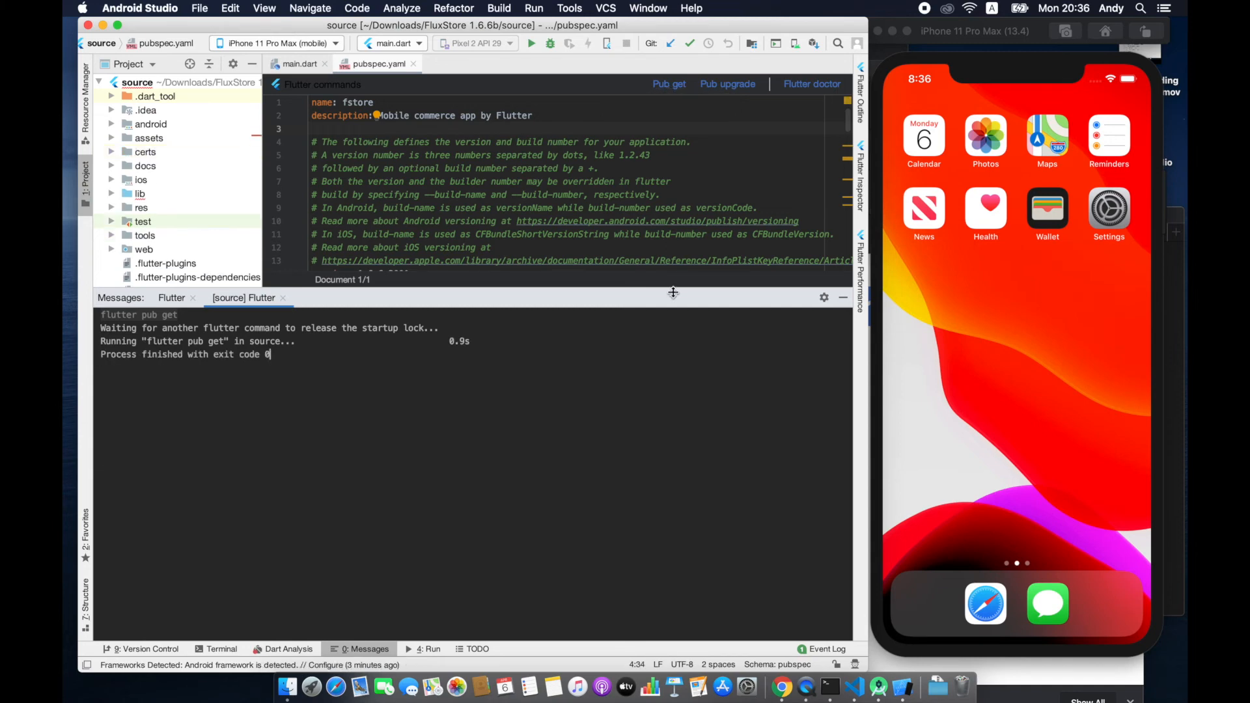
{"action": "left_click", "coordinate": [530, 44]}
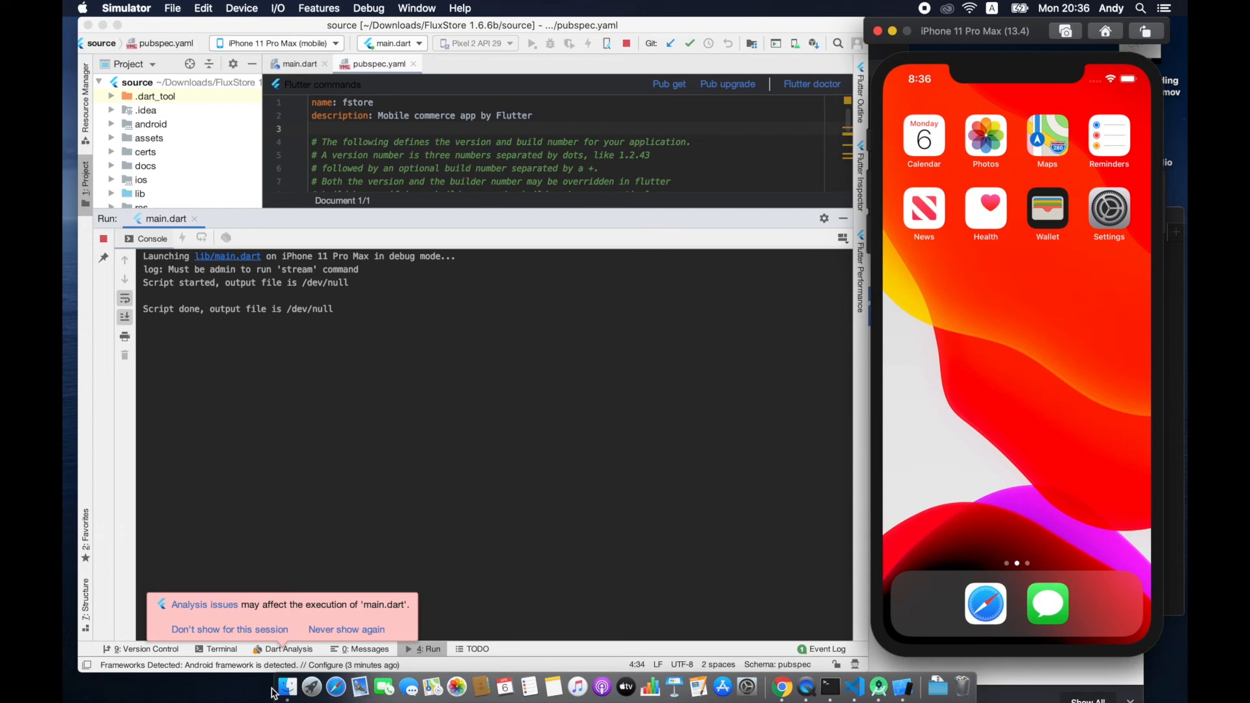
{"action": "left_click", "coordinate": [587, 225]}
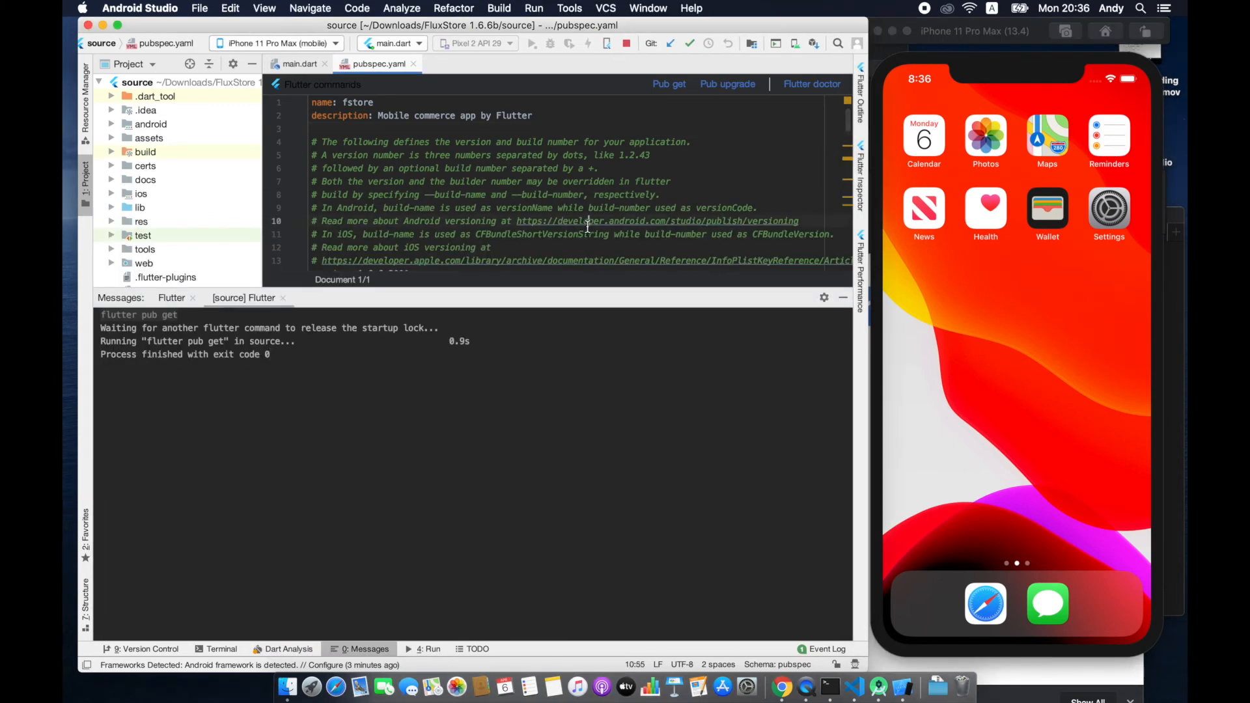
Shrink the messages area so that more of pubspec.yaml and the project tree fits on screen.
{"action": "left_click_drag", "start_coordinate": [413, 288], "coordinate": [413, 480]}
{"action": "left_click", "coordinate": [460, 382]}
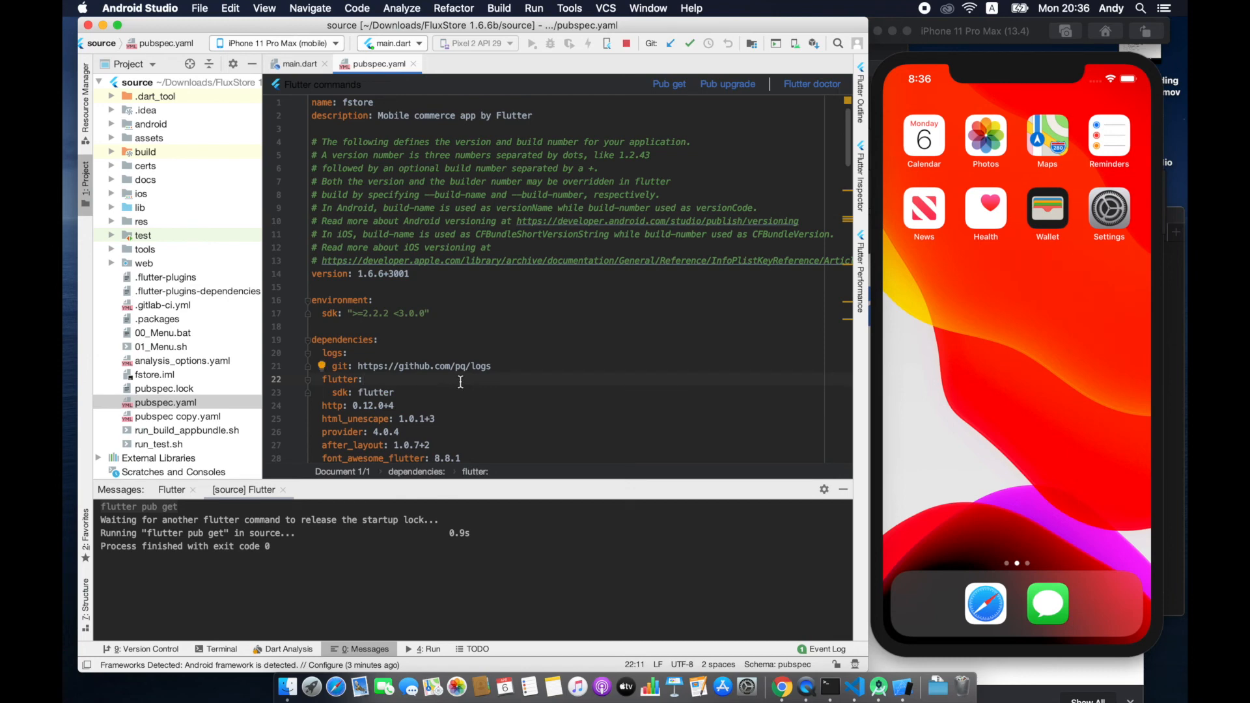
{"action": "left_click", "coordinate": [533, 152]}
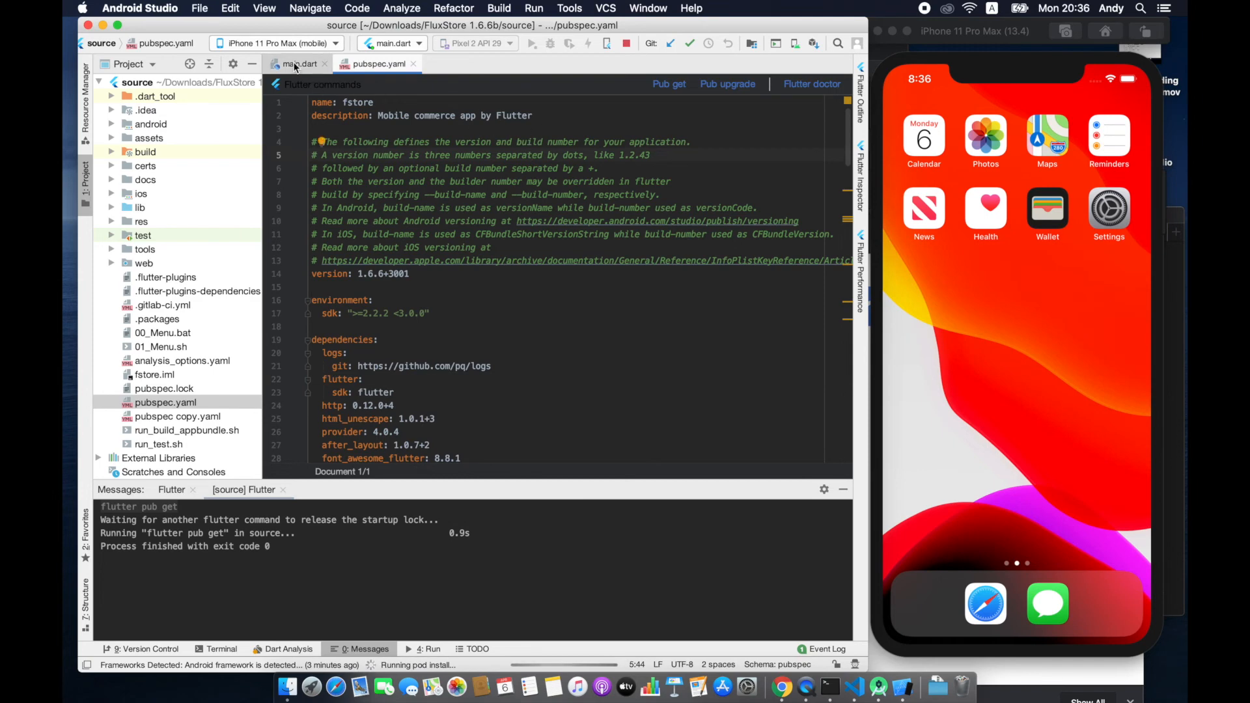
{"action": "left_click", "coordinate": [539, 12]}
{"action": "mouse_move", "coordinate": [562, 10]}
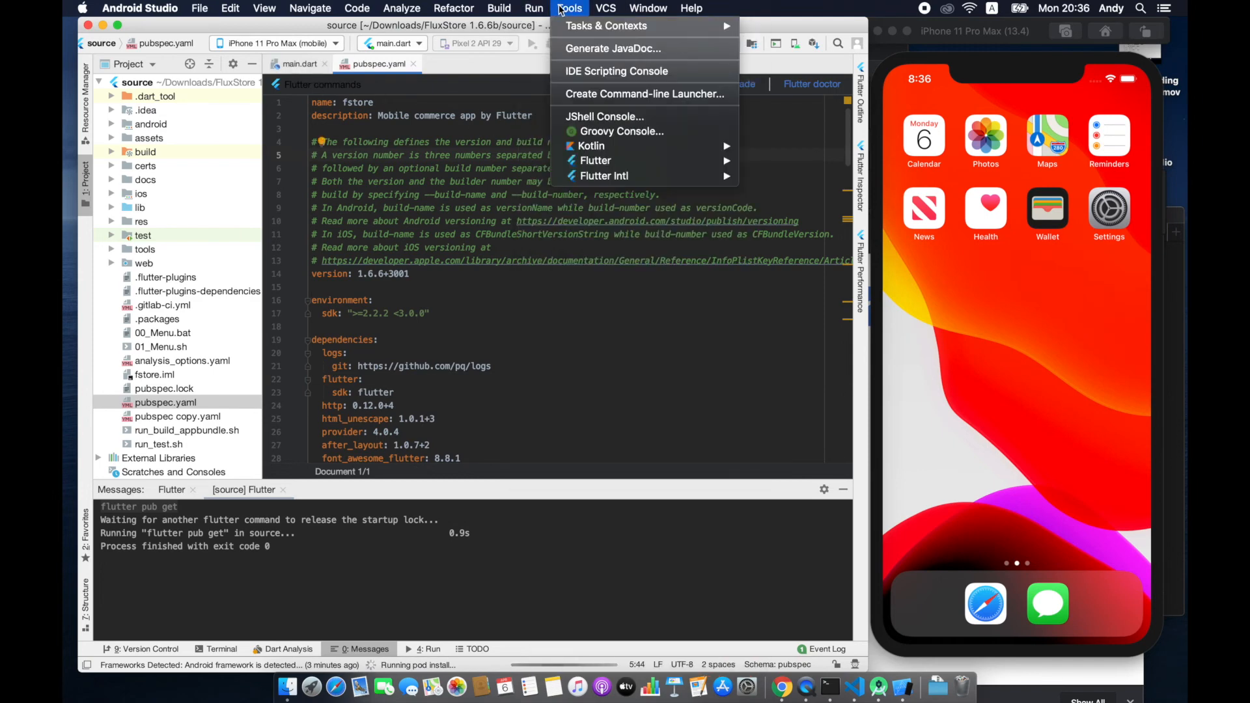
{"action": "mouse_move", "coordinate": [683, 161]}
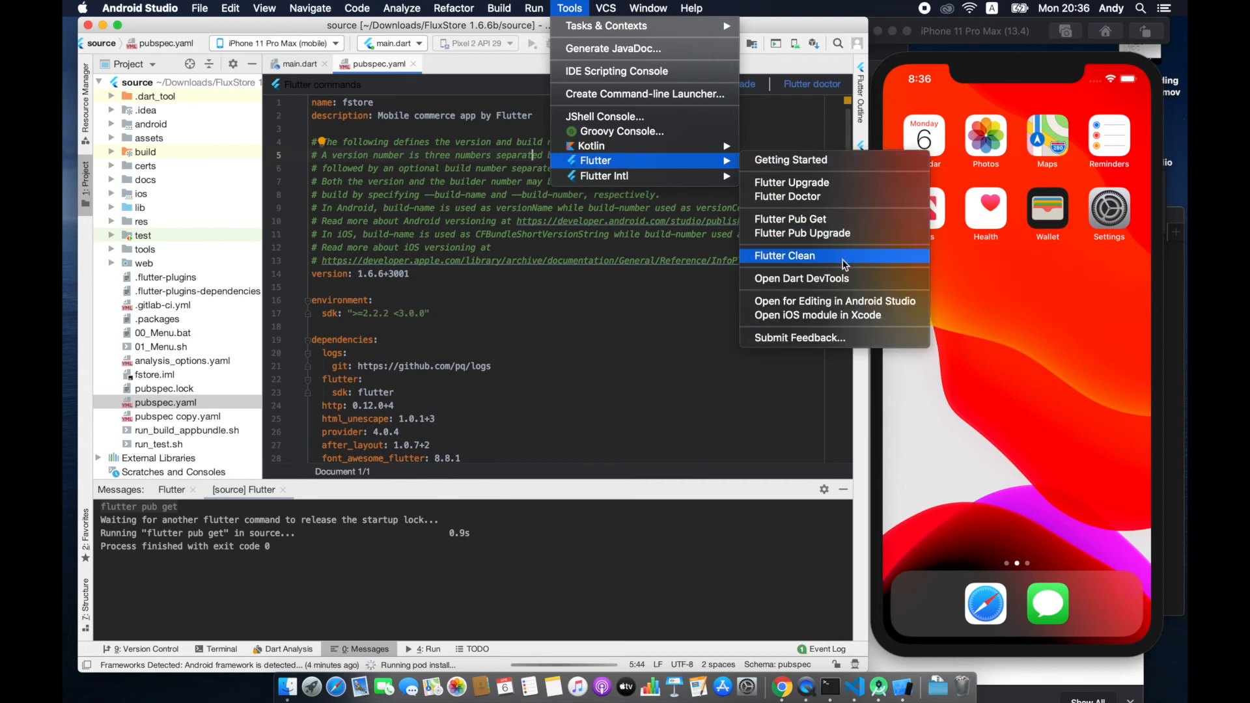
{"action": "left_click", "coordinate": [581, 296]}
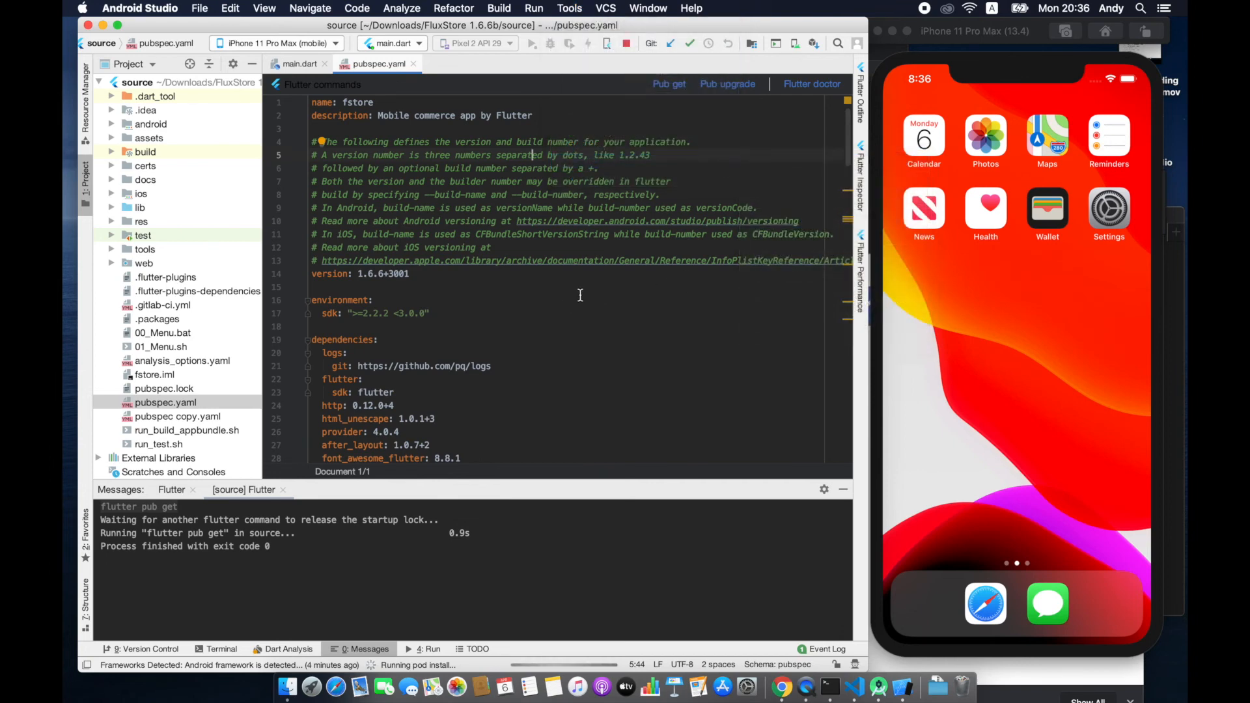
{"action": "left_click", "coordinate": [166, 403]}
{"action": "left_click", "coordinate": [165, 403]}
{"action": "left_click", "coordinate": [619, 313]}
{"action": "scroll", "coordinate": [679, 318], "scroll_direction": "down", "scroll_amount": 3}
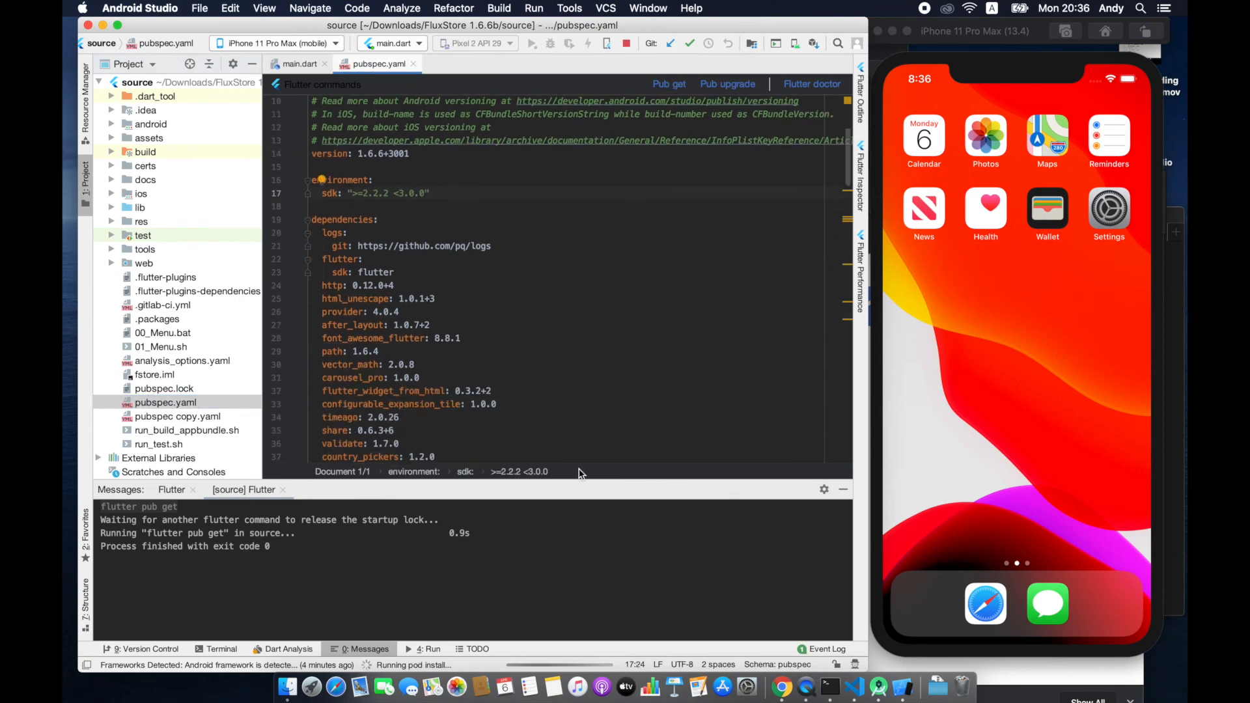
{"action": "left_click", "coordinate": [586, 207]}
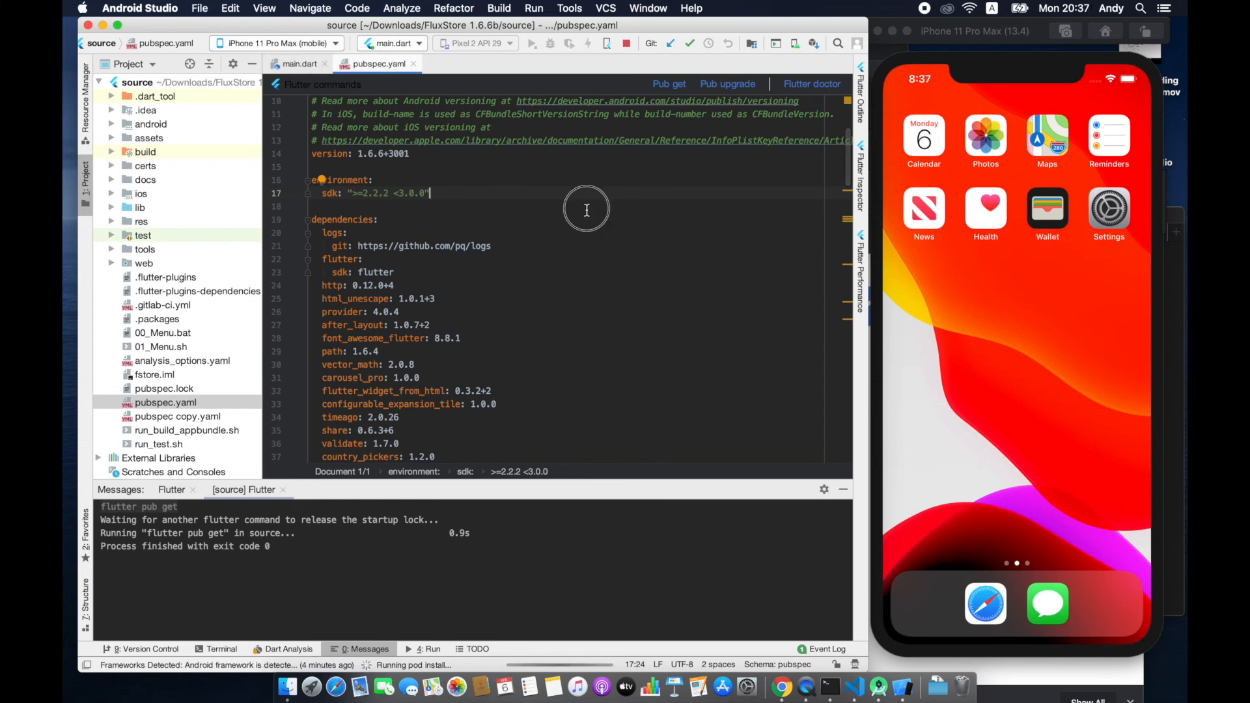
Enlarge the messages area and open the background tasks list, placed just above the status bar, to watch the pod install.
{"action": "left_click", "coordinate": [650, 220]}
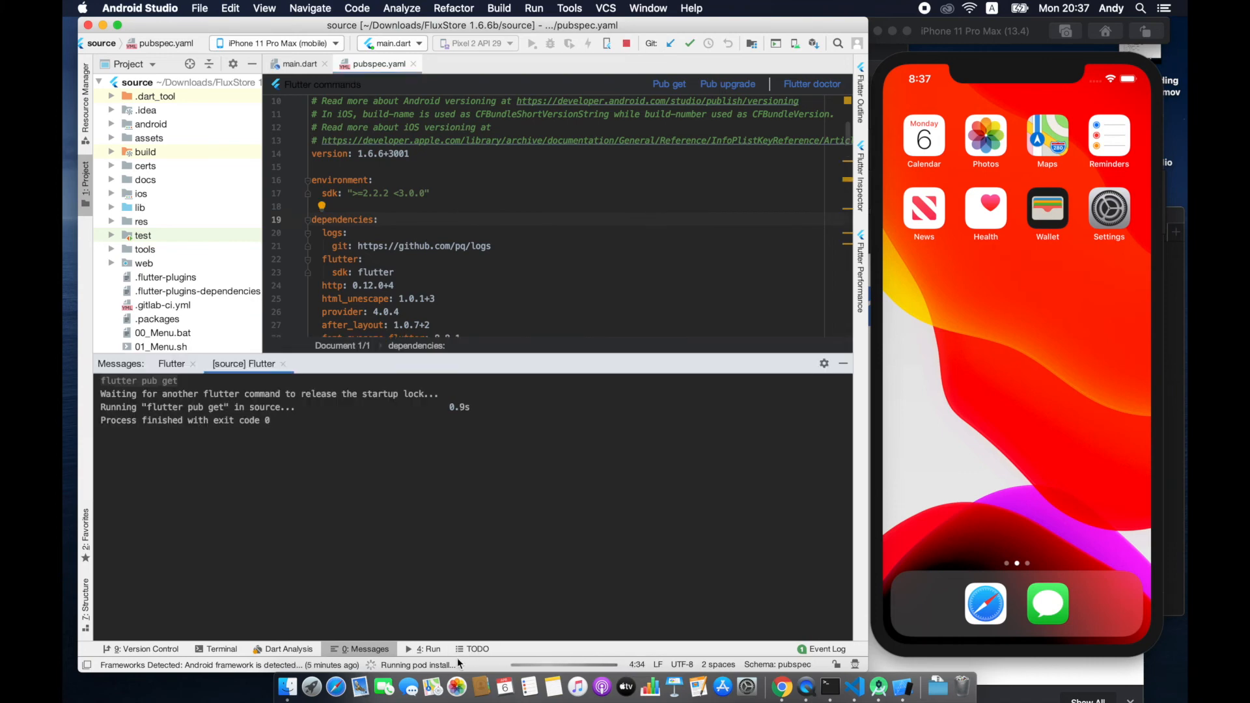
{"action": "left_click", "coordinate": [432, 665]}
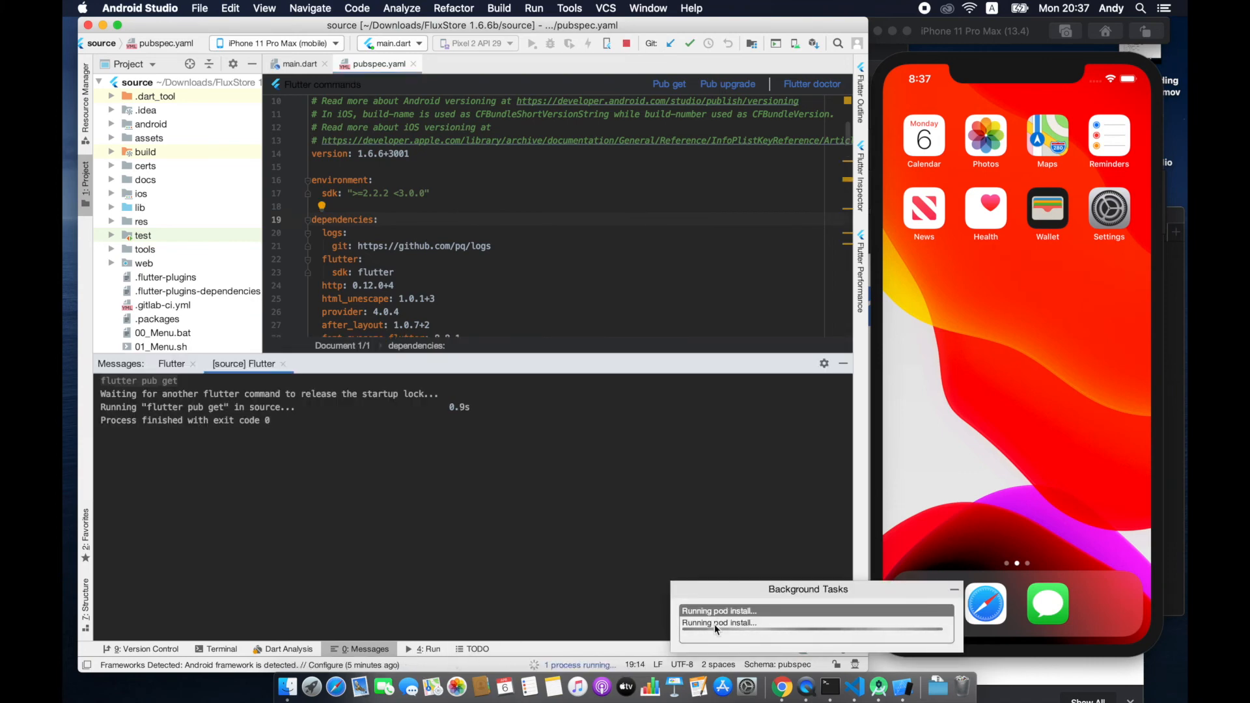
{"action": "left_click_drag", "start_coordinate": [735, 588], "coordinate": [713, 559]}
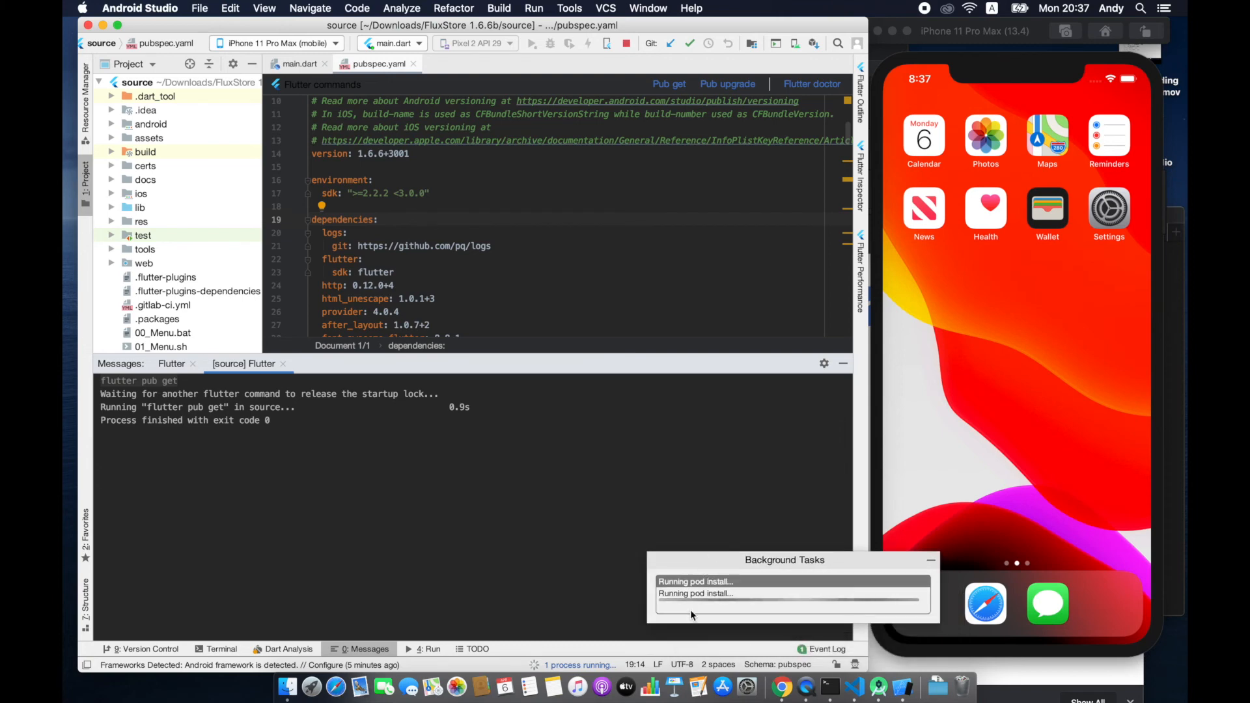
Switch to Finder, shrink its window and open the Pods folder inside the source project's ios folder.
{"action": "left_click", "coordinate": [287, 687]}
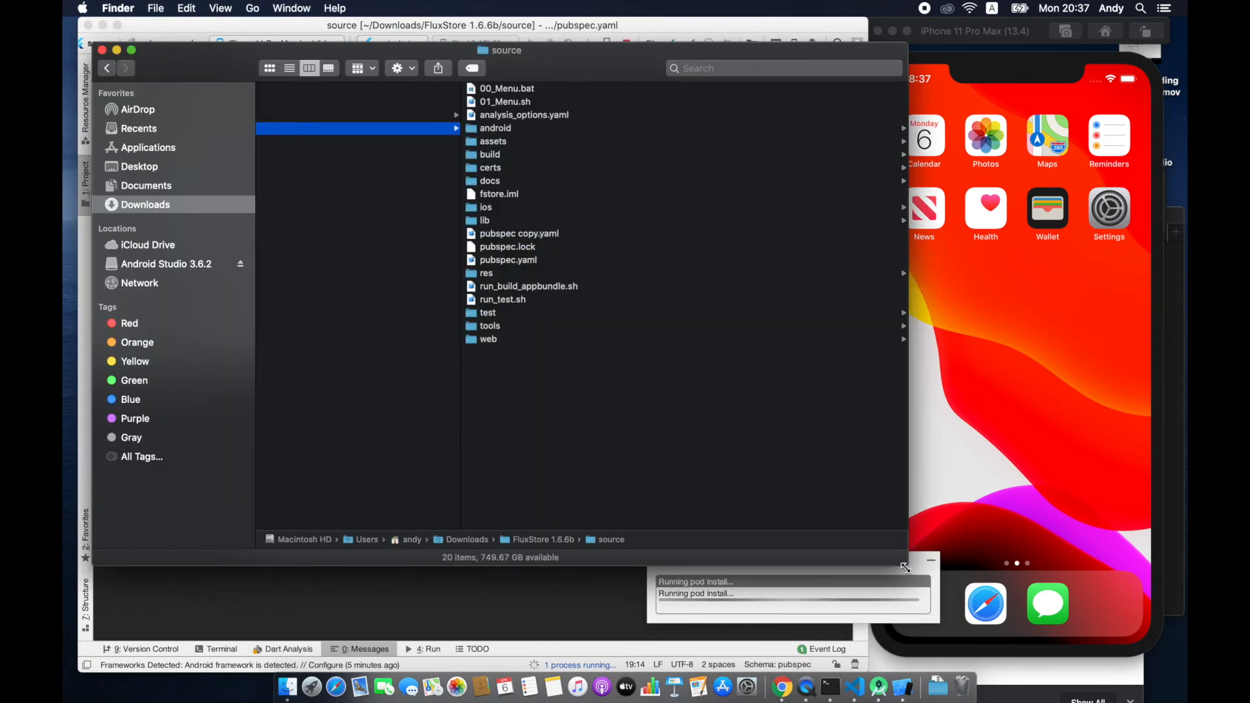
{"action": "left_click_drag", "start_coordinate": [904, 568], "coordinate": [773, 485]}
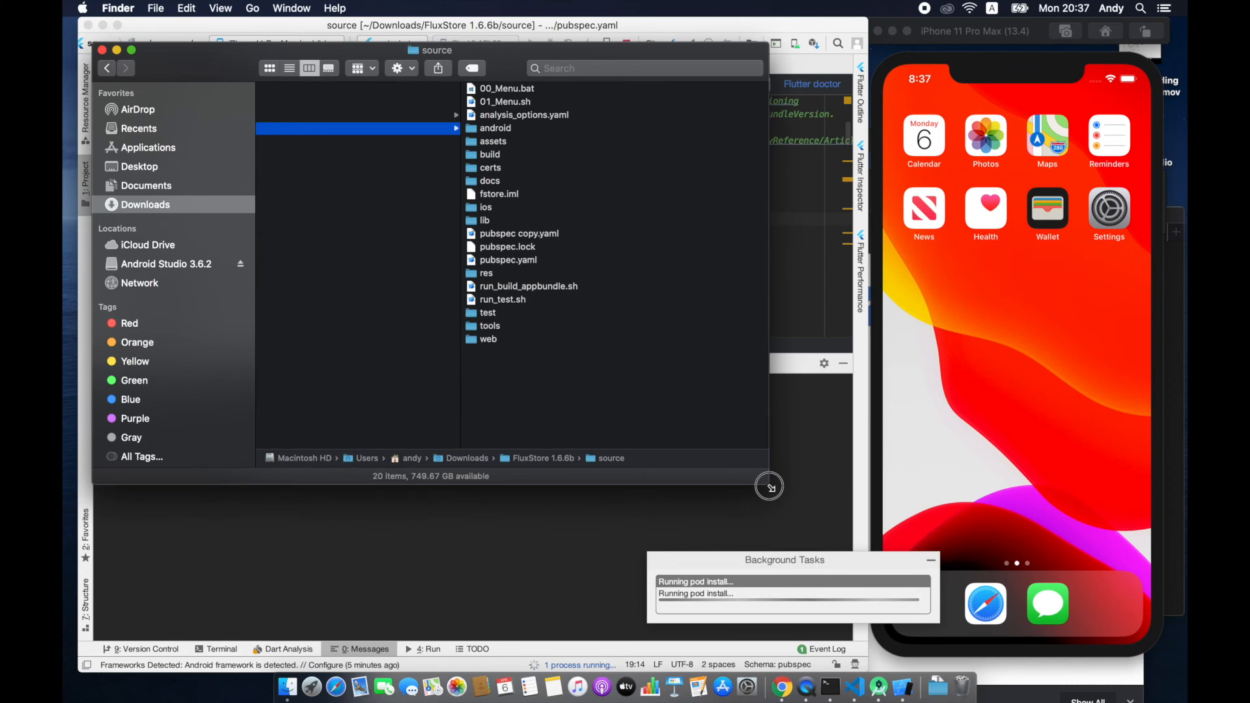
{"action": "left_click", "coordinate": [498, 207]}
{"action": "left_click", "coordinate": [383, 130]}
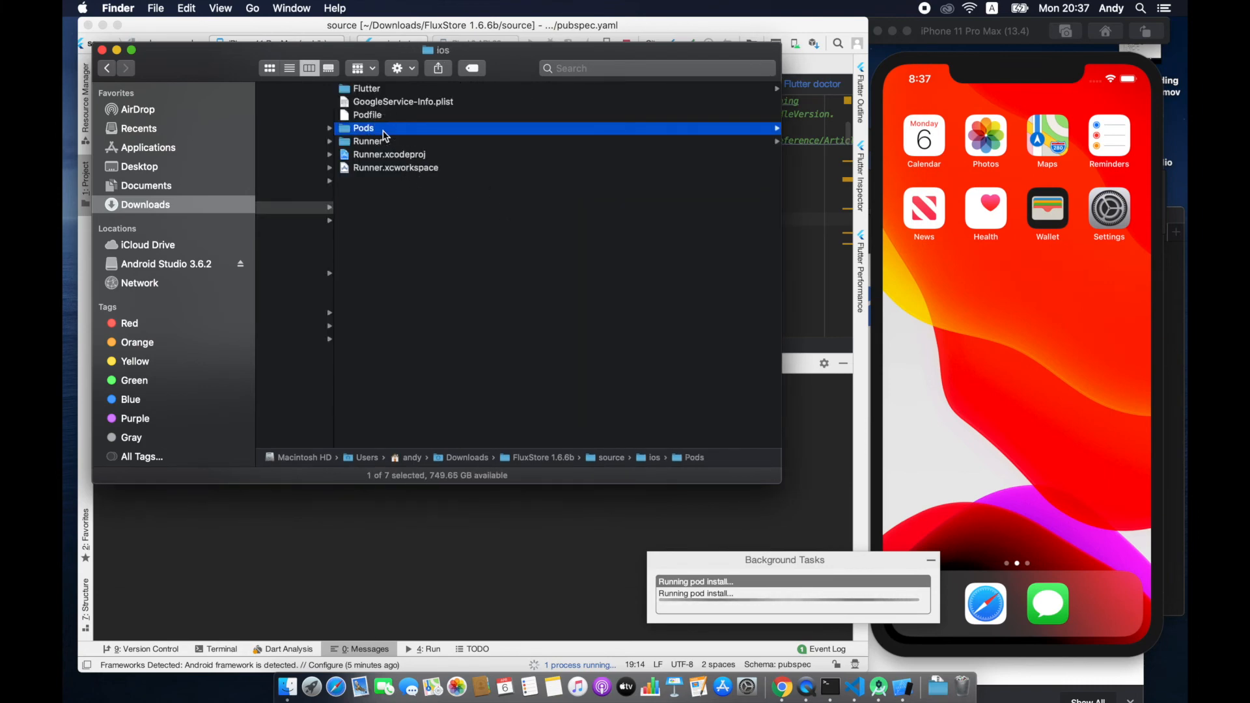
{"action": "scroll", "coordinate": [414, 282], "scroll_direction": "left", "scroll_amount": 7}
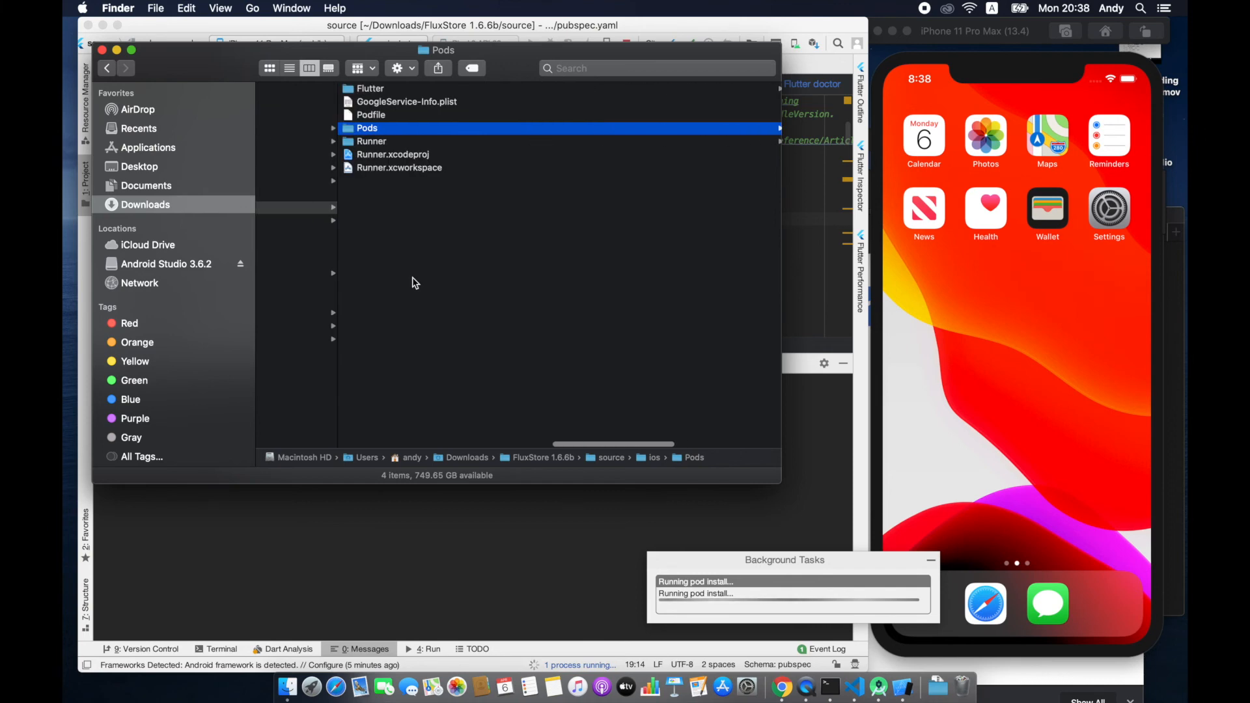
Widen the Finder window and narrow its columns so the contents of ios and Pods show side by side.
{"action": "left_click_drag", "start_coordinate": [781, 44], "coordinate": [1186, 28]}
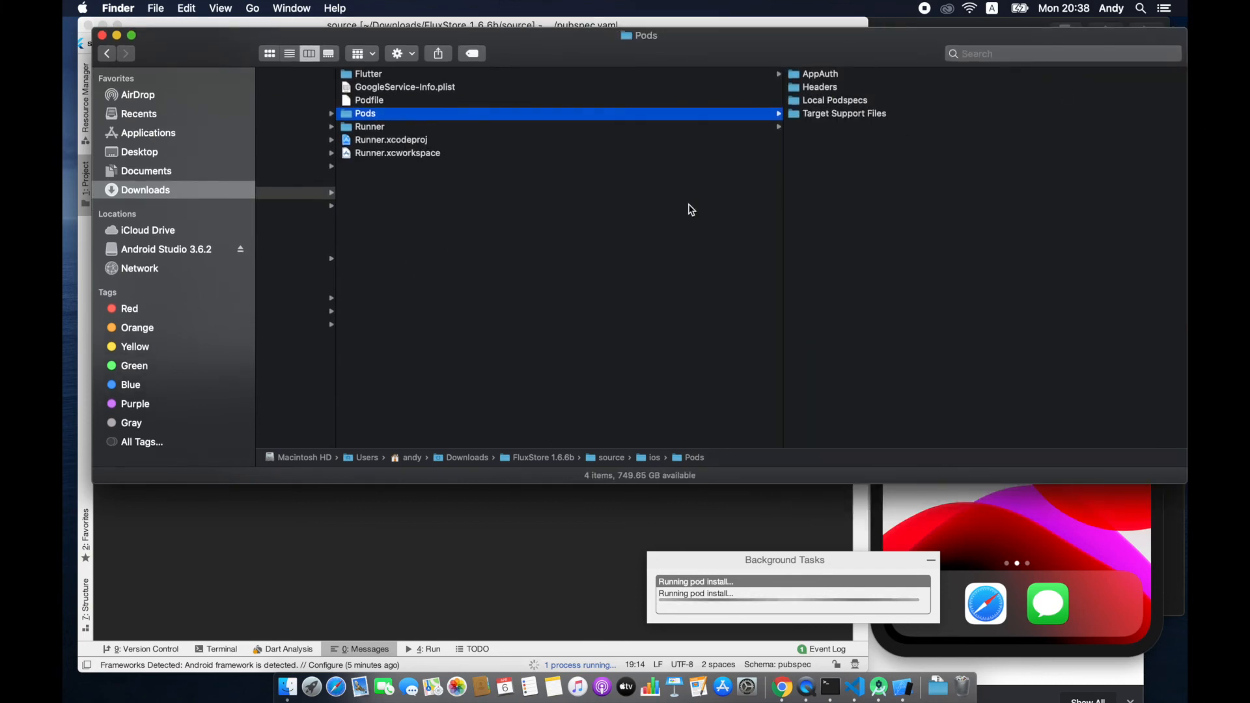
{"action": "left_click_drag", "start_coordinate": [781, 204], "coordinate": [500, 218]}
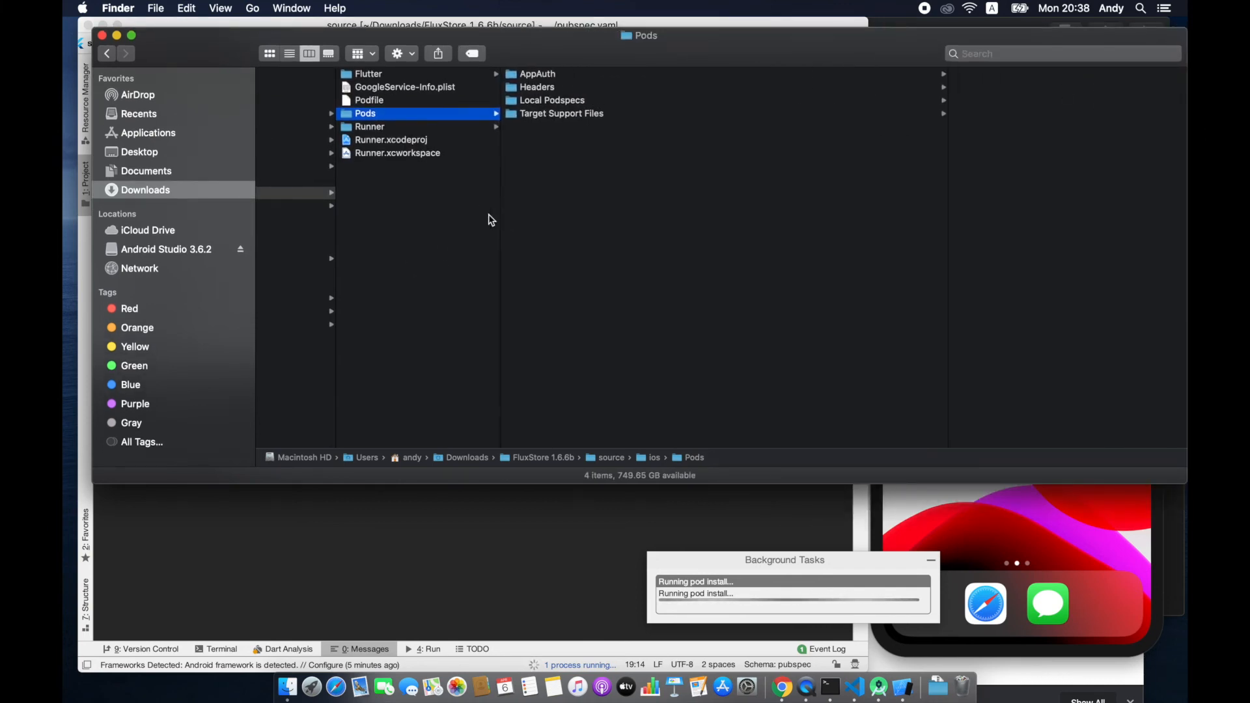
{"action": "scroll", "coordinate": [454, 241], "scroll_direction": "left", "scroll_amount": 5}
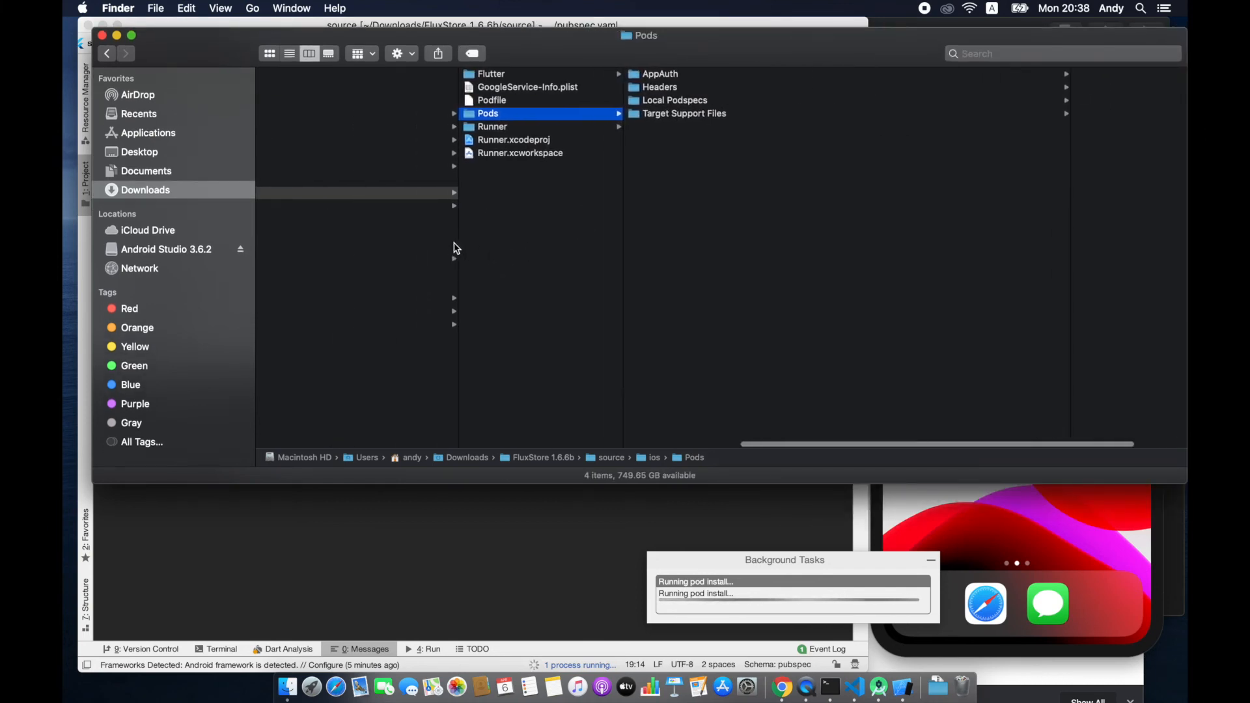
{"action": "left_click", "coordinate": [587, 102]}
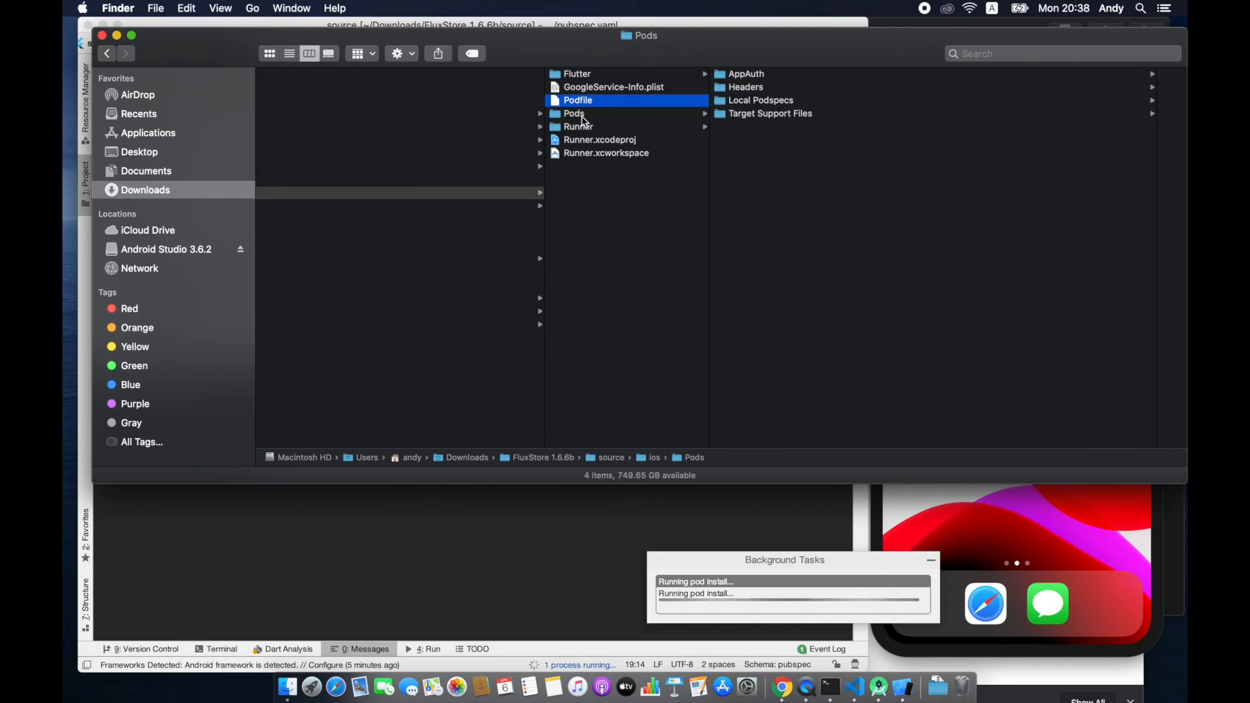
{"action": "left_click", "coordinate": [587, 116]}
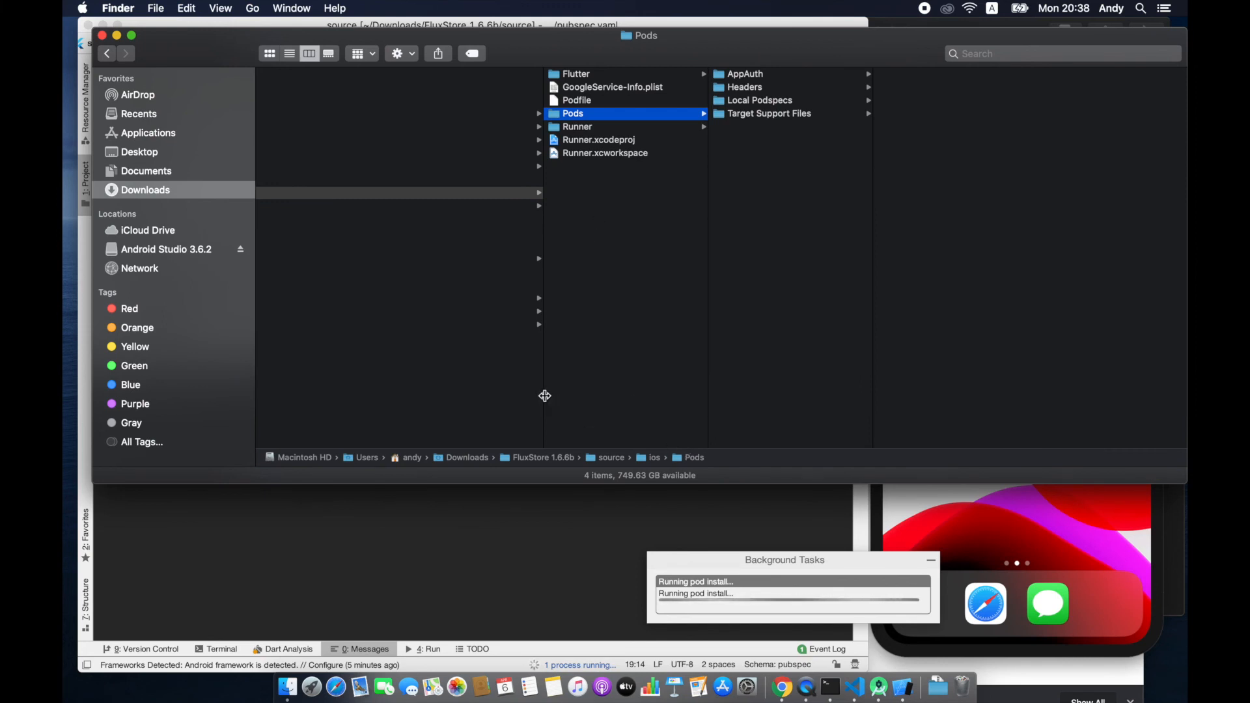
{"action": "left_click_drag", "start_coordinate": [545, 395], "coordinate": [358, 399]}
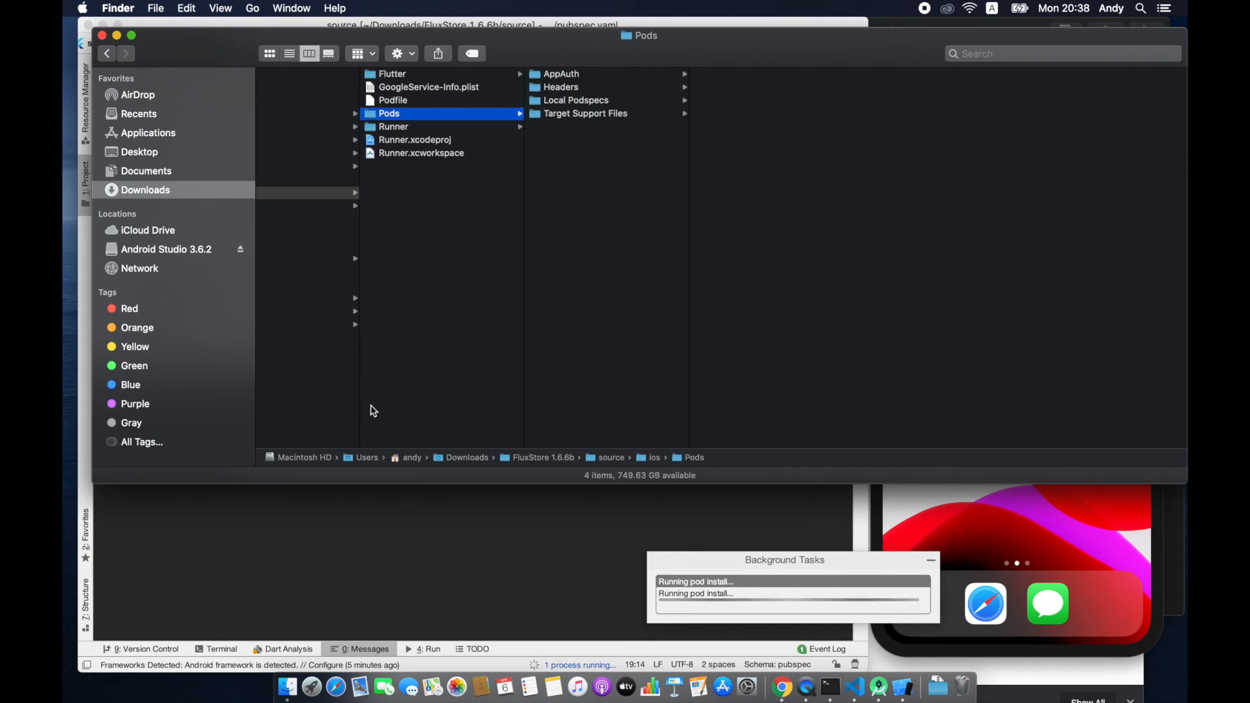
Shrink and reposition the Finder window, bringing the source folder's contents into view beside the ios folder.
{"action": "left_click_drag", "start_coordinate": [915, 68], "coordinate": [915, 151]}
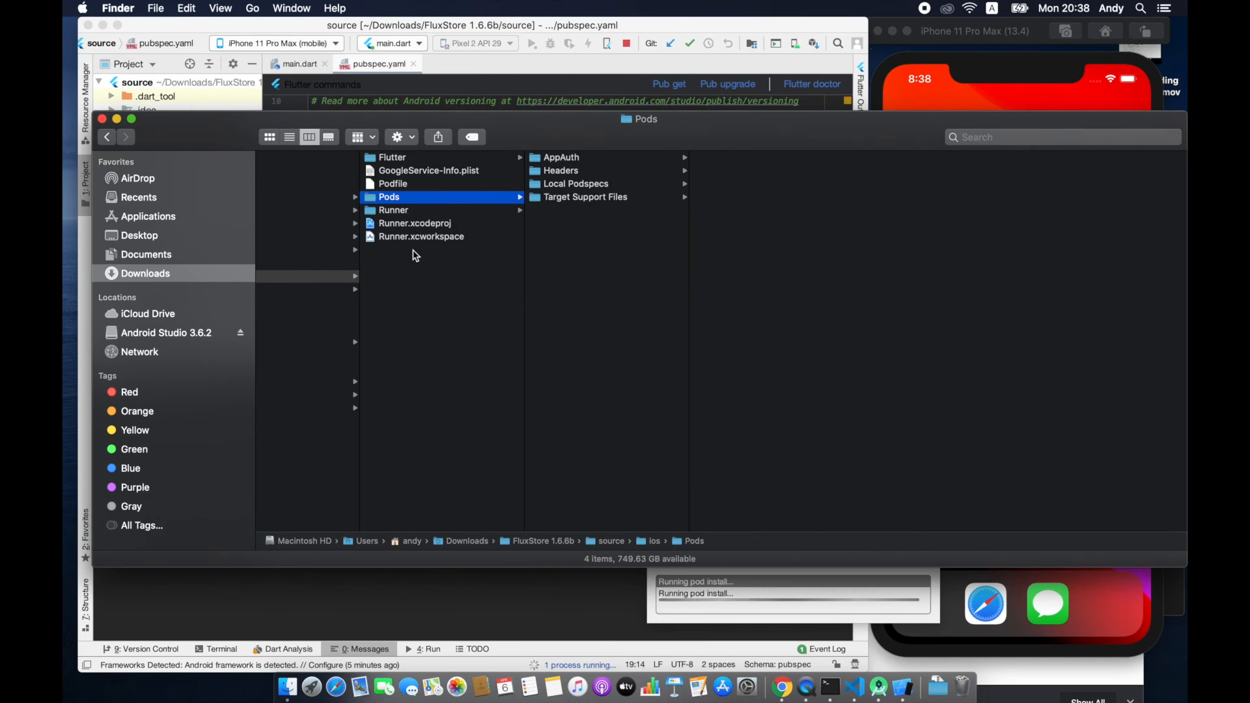
{"action": "left_click_drag", "start_coordinate": [1183, 115], "coordinate": [747, 63]}
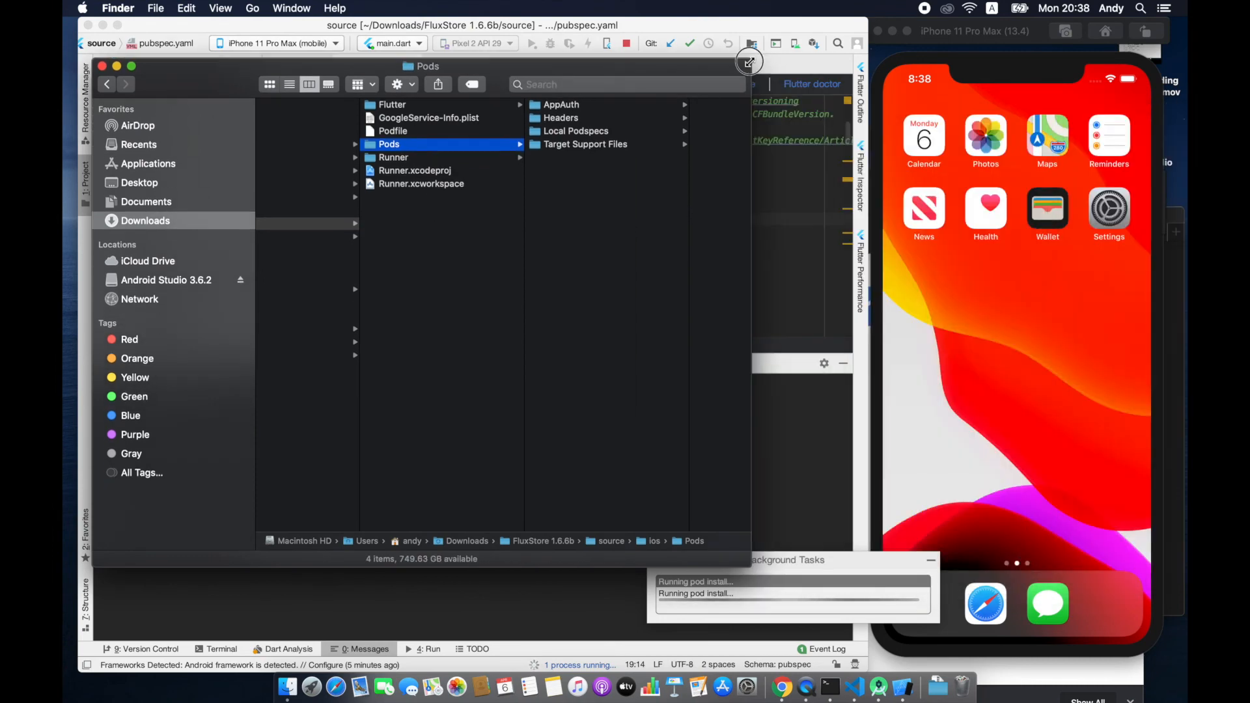
{"action": "left_click_drag", "start_coordinate": [638, 71], "coordinate": [841, 104]}
{"action": "scroll", "coordinate": [693, 301], "scroll_direction": "left", "scroll_amount": 5}
{"action": "scroll", "coordinate": [690, 301], "scroll_direction": "left", "scroll_amount": 2}
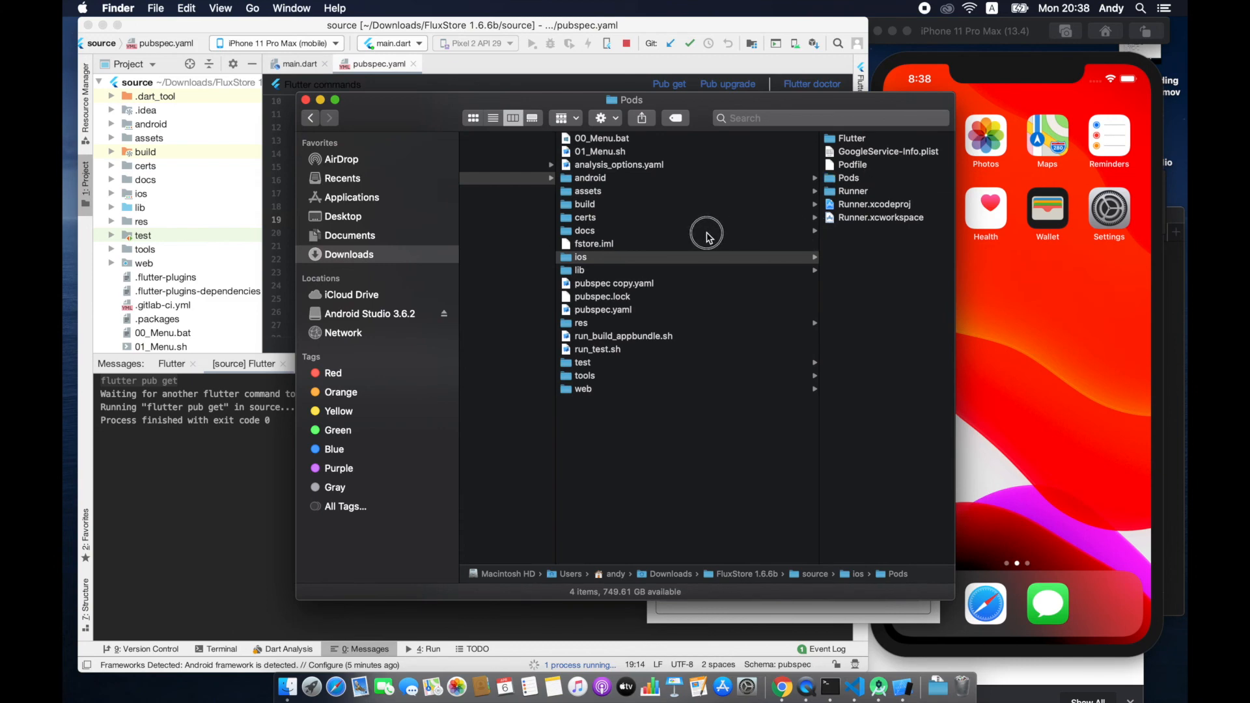
{"action": "left_click", "coordinate": [825, 287]}
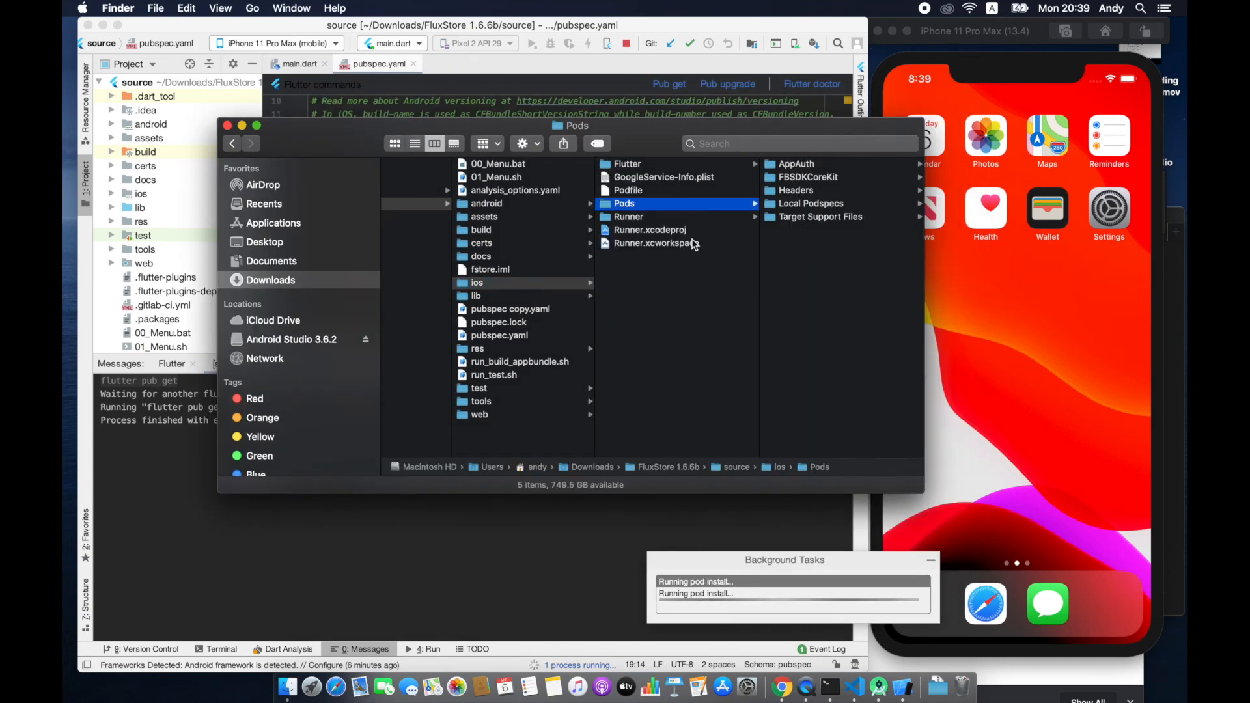
Examine the Pods subfolders FBSDKCoreKit, AppAuth, Headers, Local Podspecs and Target Support Files.
{"action": "left_click", "coordinate": [836, 181]}
{"action": "left_click", "coordinate": [793, 182]}
{"action": "left_click", "coordinate": [505, 167]}
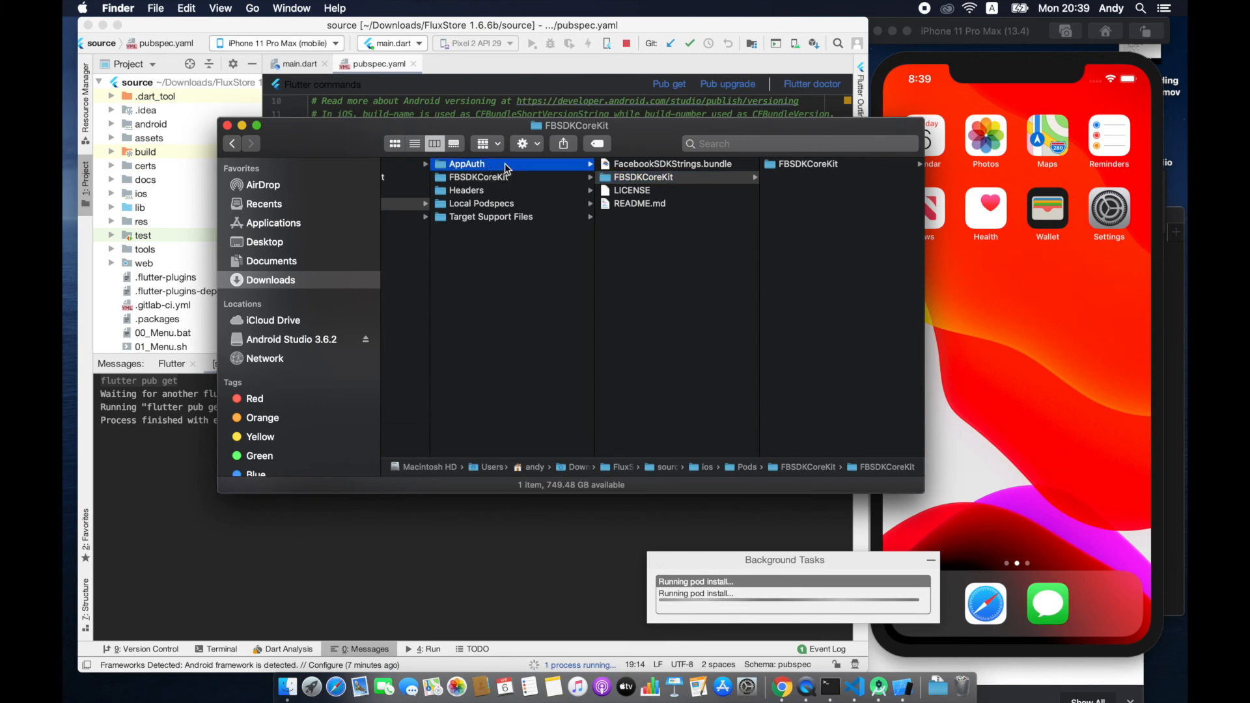
{"action": "left_click", "coordinate": [513, 189]}
{"action": "left_click", "coordinate": [516, 205]}
{"action": "left_click", "coordinate": [518, 220]}
{"action": "left_click", "coordinate": [518, 176]}
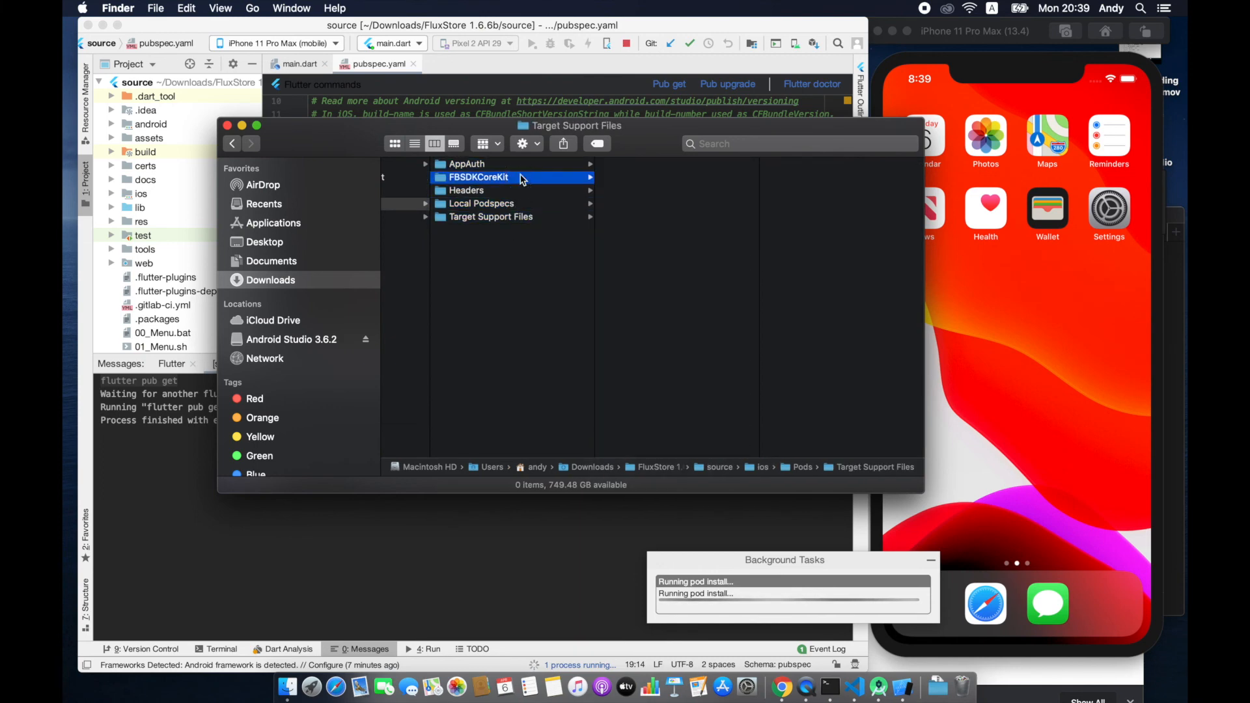
{"action": "left_click", "coordinate": [905, 248]}
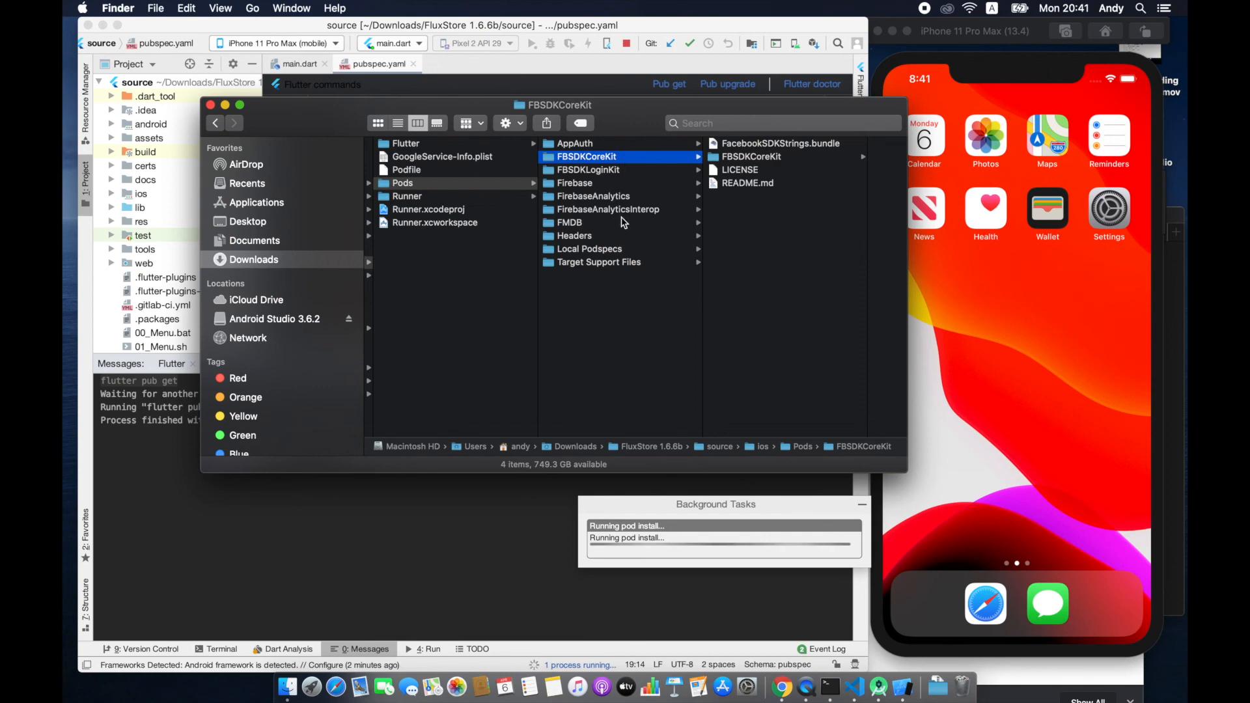
Reposition the Finder window and look through the full list of pod folders inside Pods.
{"action": "left_click_drag", "start_coordinate": [909, 101], "coordinate": [874, 104]}
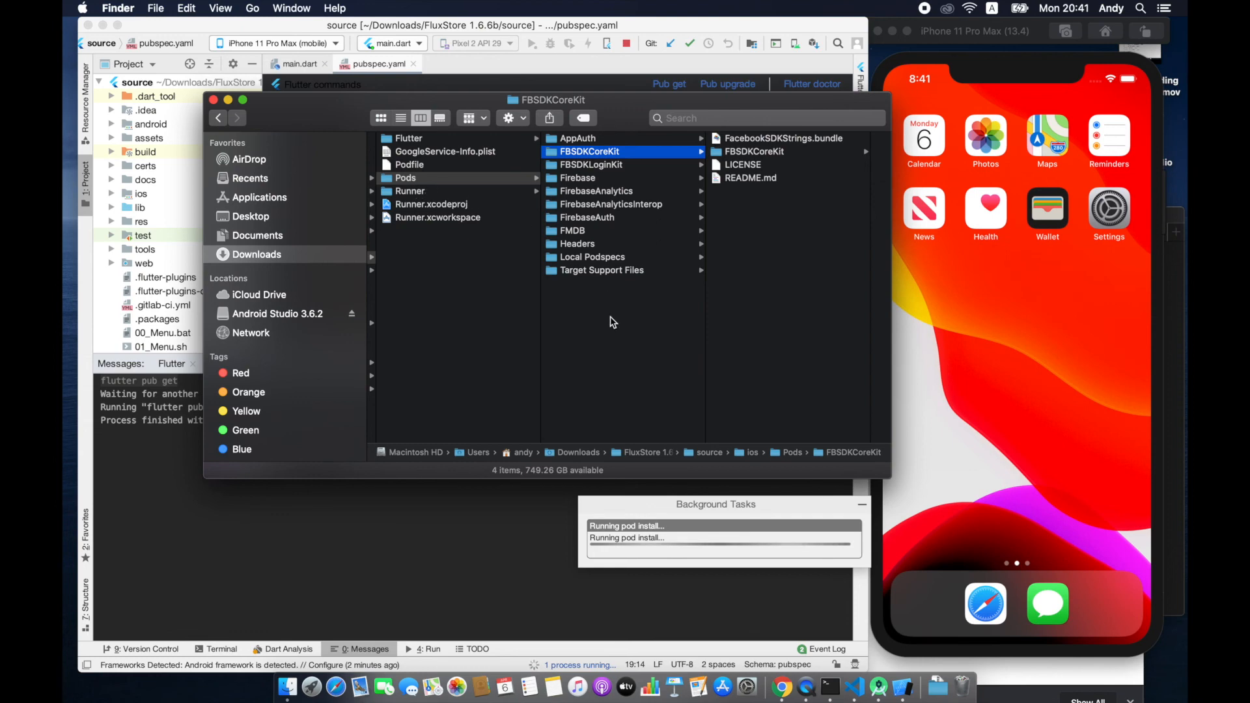
{"action": "mouse_move", "coordinate": [620, 105]}
{"action": "left_mouse_down"}
{"action": "mouse_move", "coordinate": [734, 171]}
{"action": "mouse_move", "coordinate": [796, 188]}
{"action": "mouse_move", "coordinate": [660, 132]}
{"action": "mouse_move", "coordinate": [611, 93]}
{"action": "left_mouse_up"}
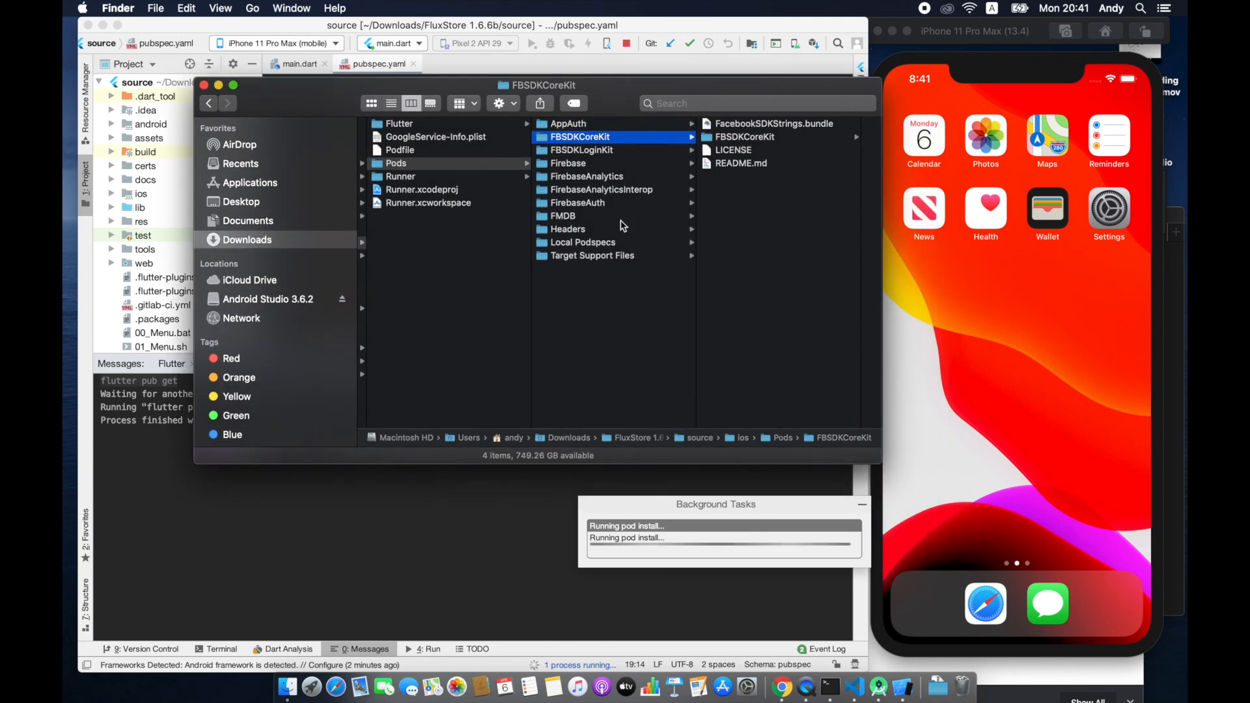
{"action": "scroll", "coordinate": [621, 234], "scroll_direction": "left", "scroll_amount": 4}
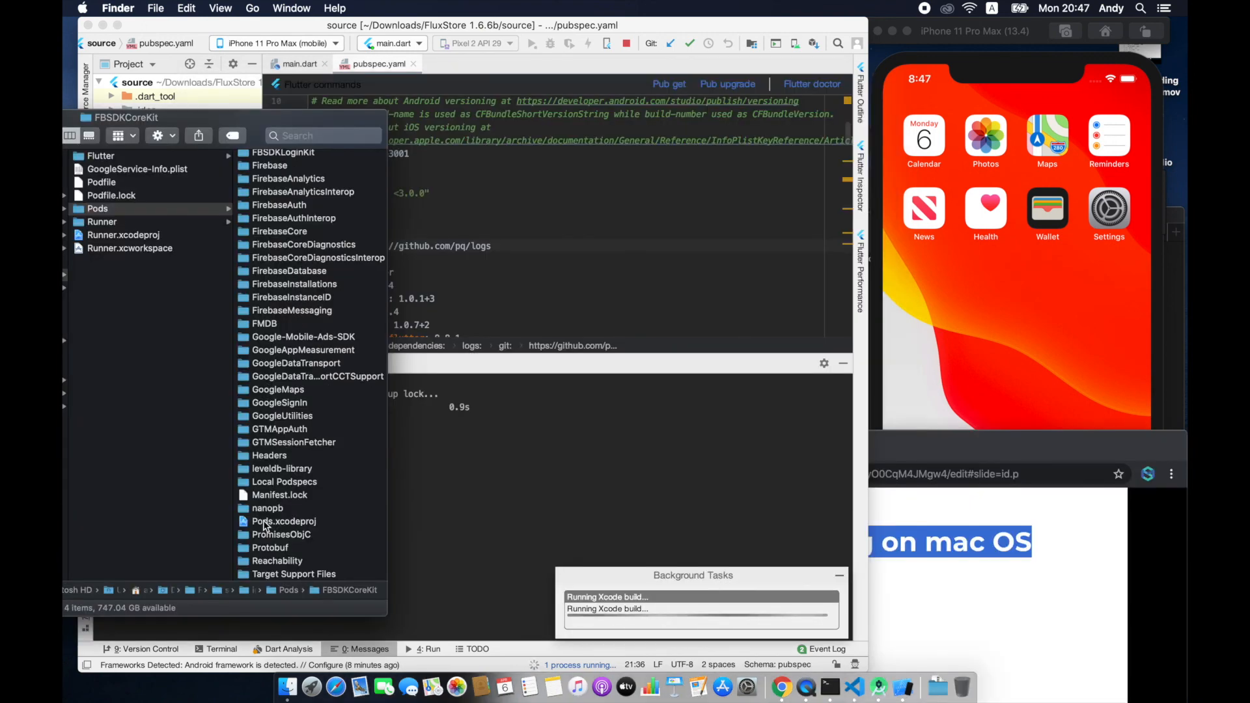
{"action": "scroll", "coordinate": [264, 526], "scroll_direction": "up", "scroll_amount": 1}
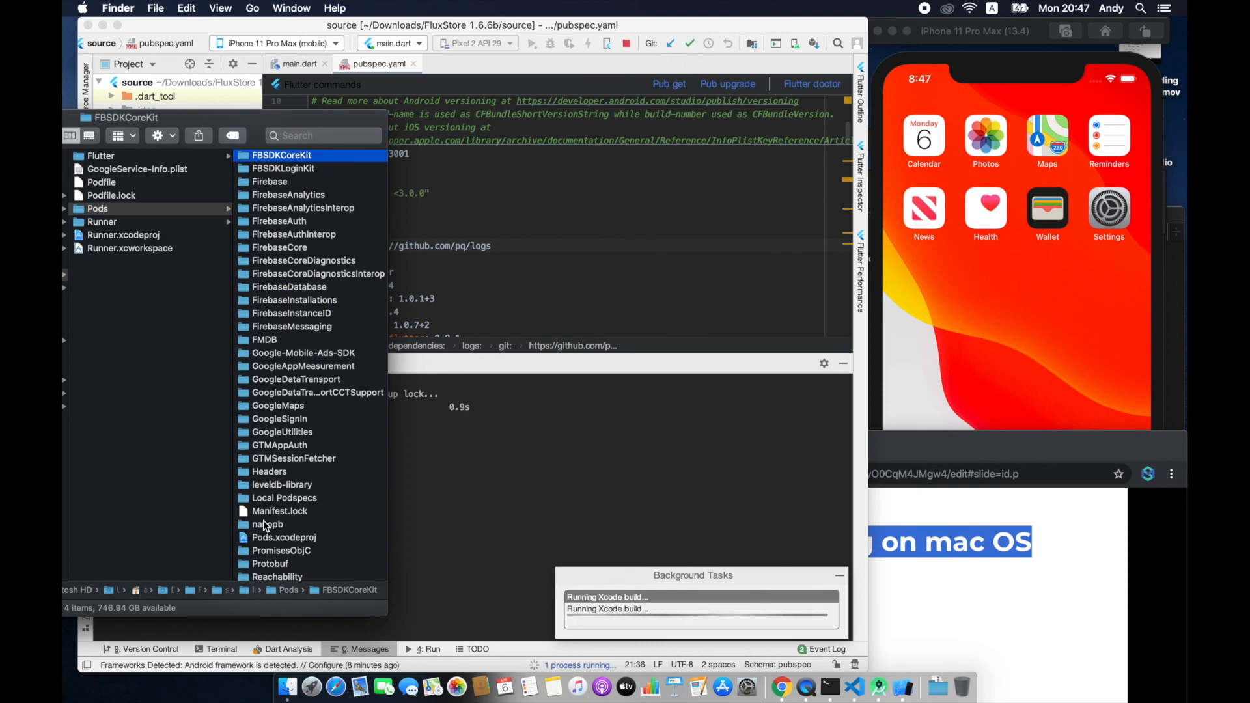
{"action": "scroll", "coordinate": [264, 526], "scroll_direction": "down", "scroll_amount": 2}
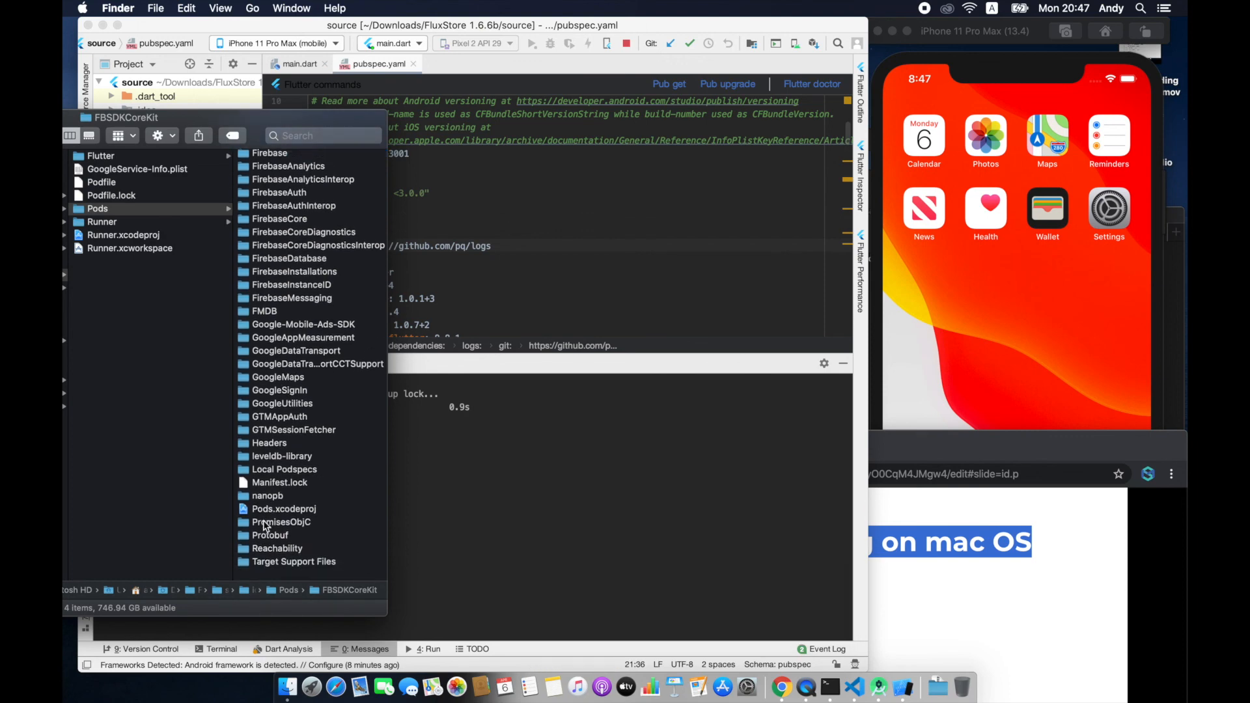
Move and shrink the Finder window to uncover the code, then bring Android Studio and the iPhone 11 Pro Max simulator forward.
{"action": "left_click_drag", "start_coordinate": [301, 118], "coordinate": [767, 194]}
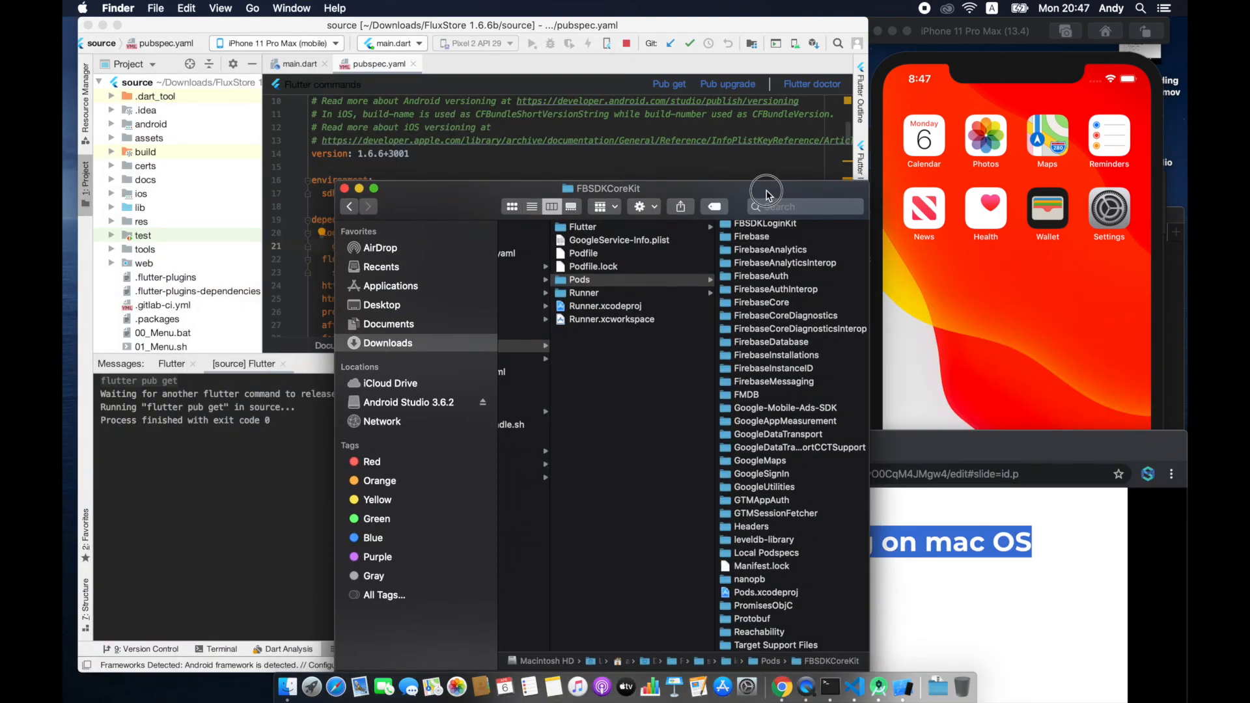
{"action": "left_click_drag", "start_coordinate": [861, 184], "coordinate": [884, 360]}
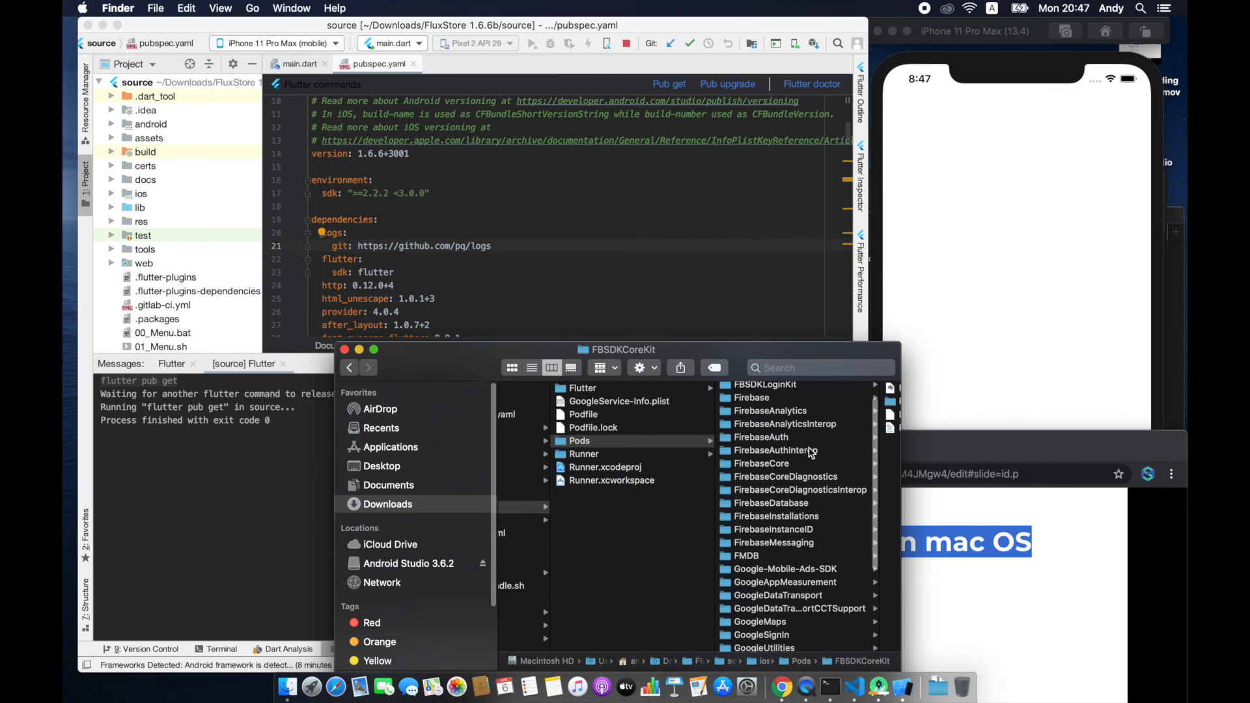
{"action": "scroll", "coordinate": [814, 452], "scroll_direction": "down", "scroll_amount": 3}
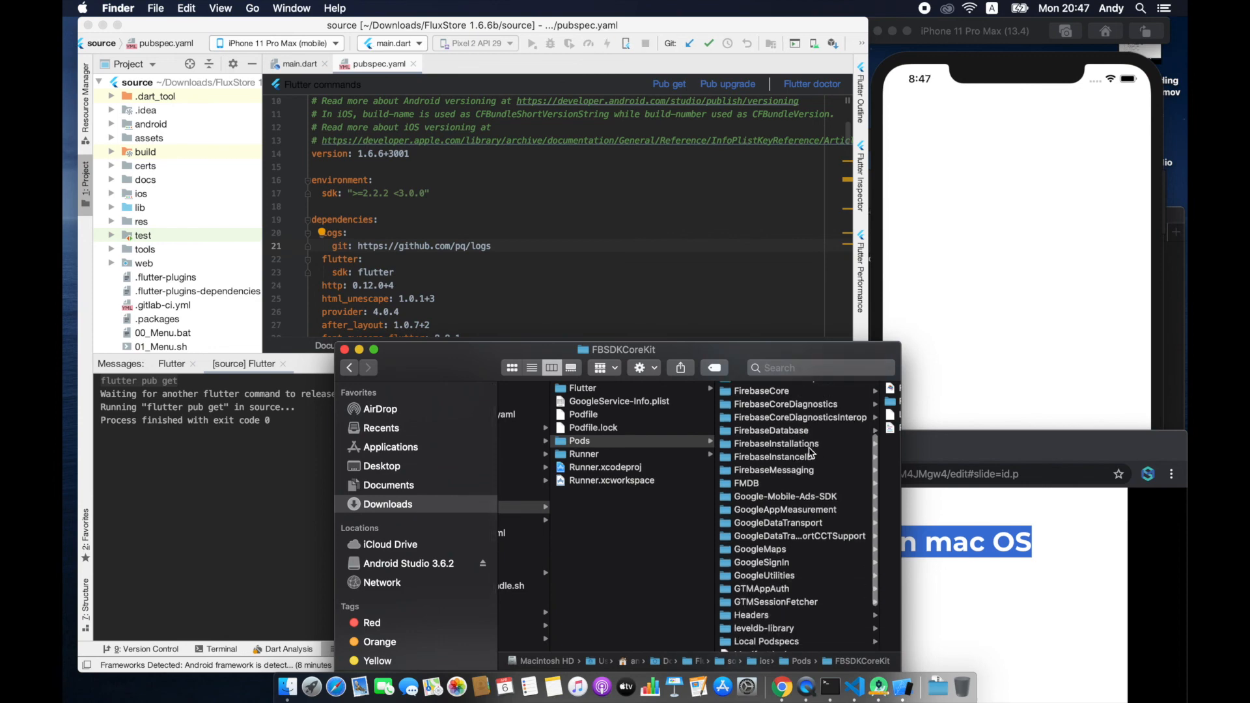
{"action": "left_click", "coordinate": [600, 252]}
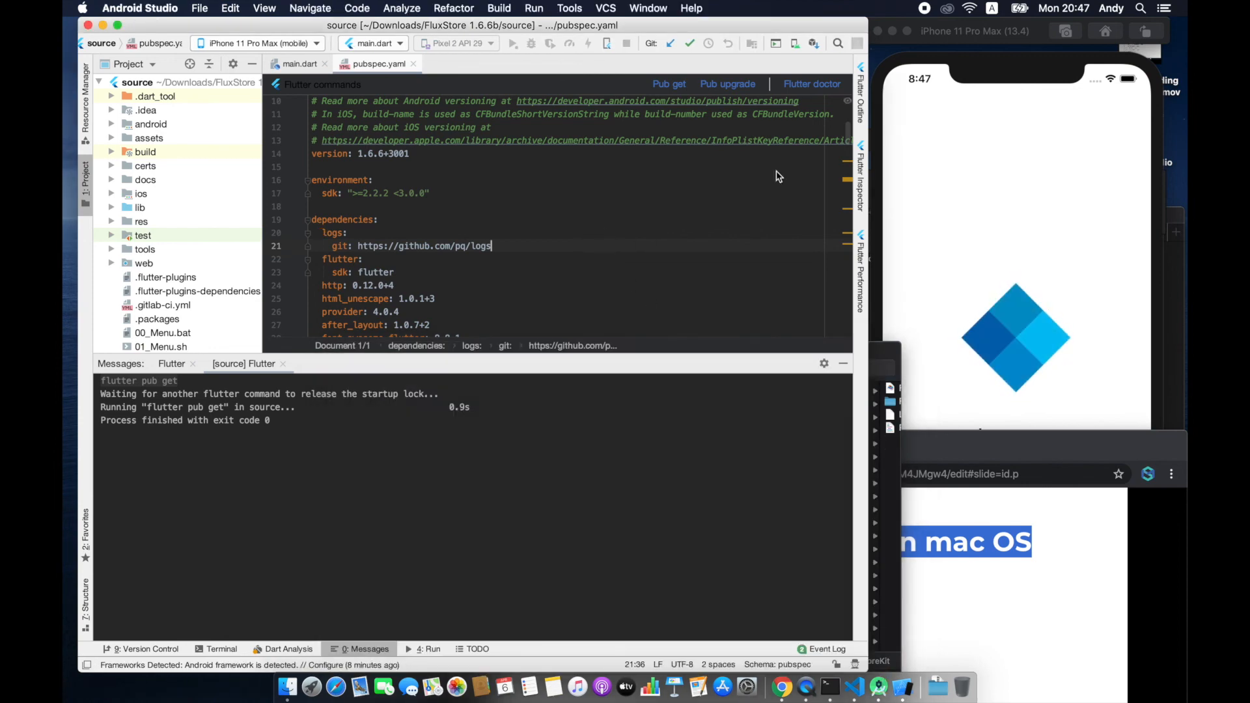
{"action": "left_click", "coordinate": [1053, 126]}
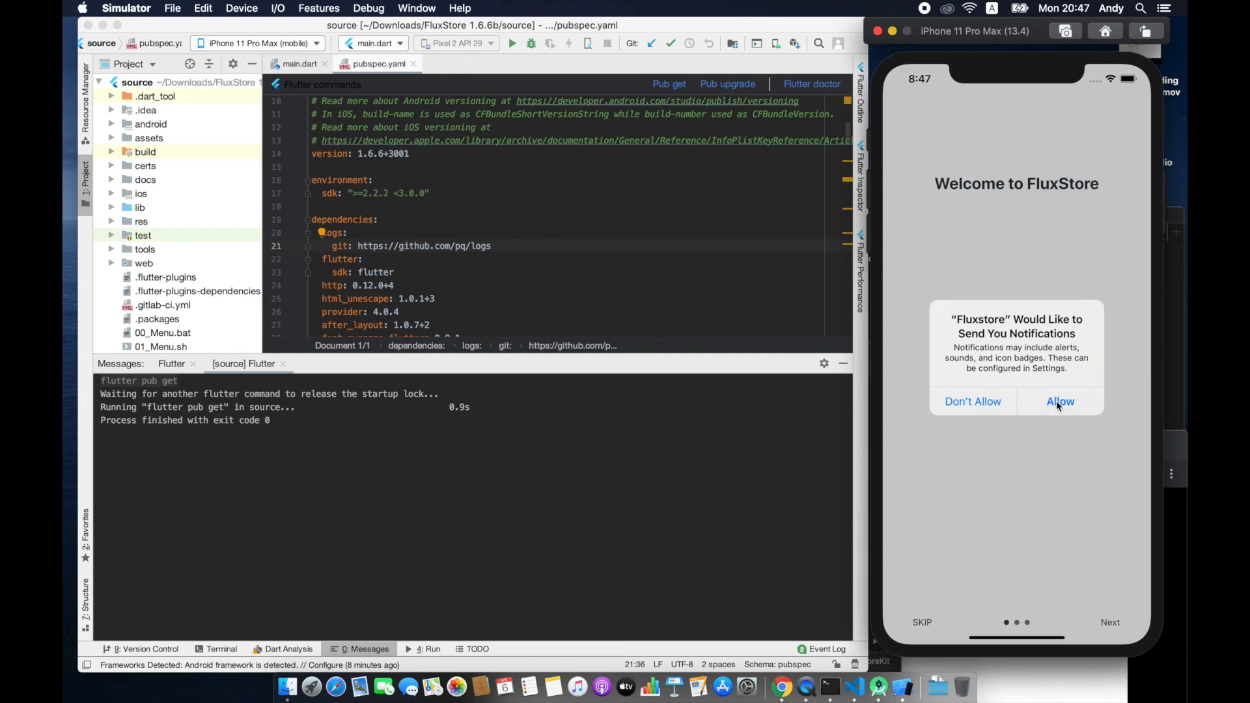
Allow Fluxstore notifications on the iPhone simulator, go through the welcome pages and browse the store's home page.
{"action": "left_click", "coordinate": [1057, 399]}
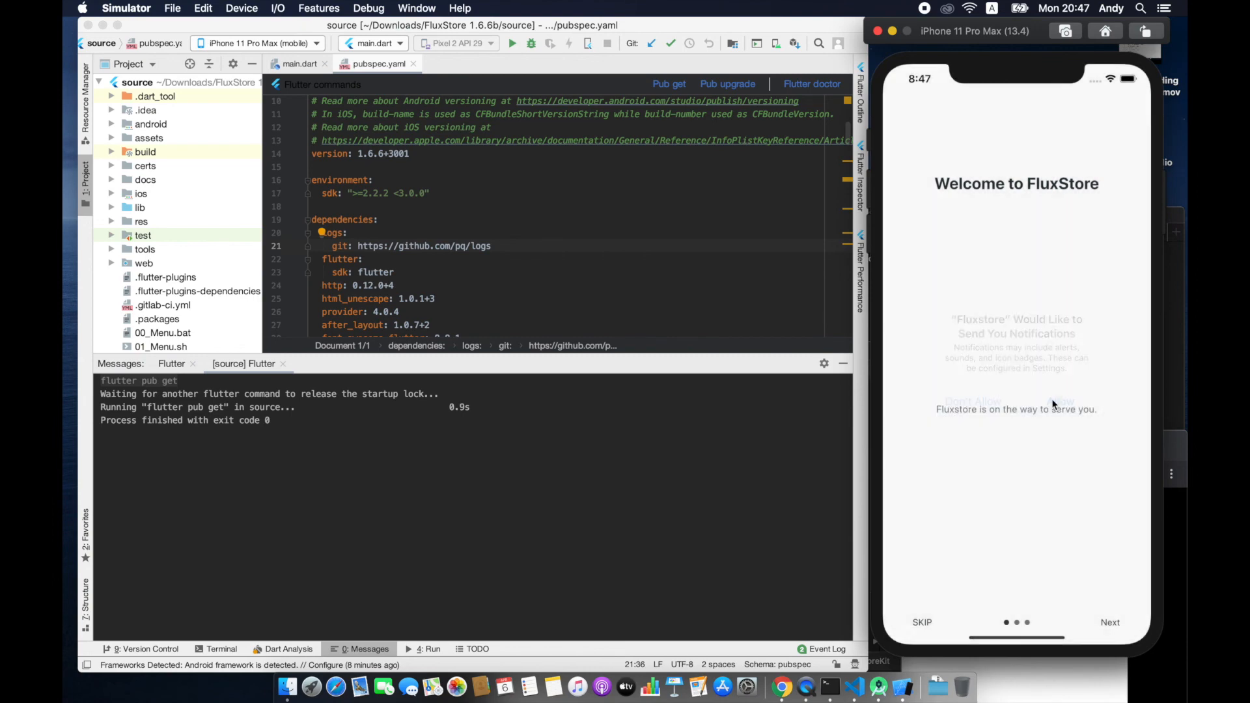
{"action": "left_click", "coordinate": [1110, 624]}
{"action": "left_click", "coordinate": [1110, 624]}
{"action": "left_click", "coordinate": [1110, 622]}
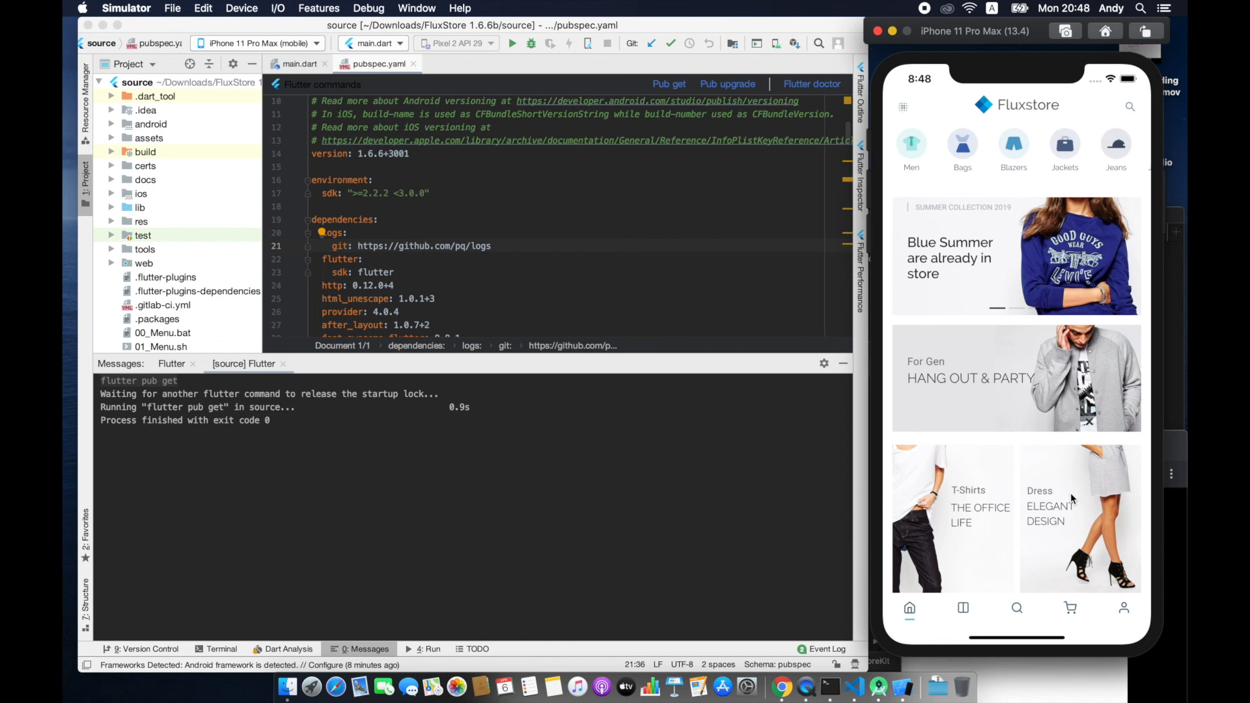
{"action": "scroll", "coordinate": [1082, 272], "scroll_direction": "down", "scroll_amount": 15}
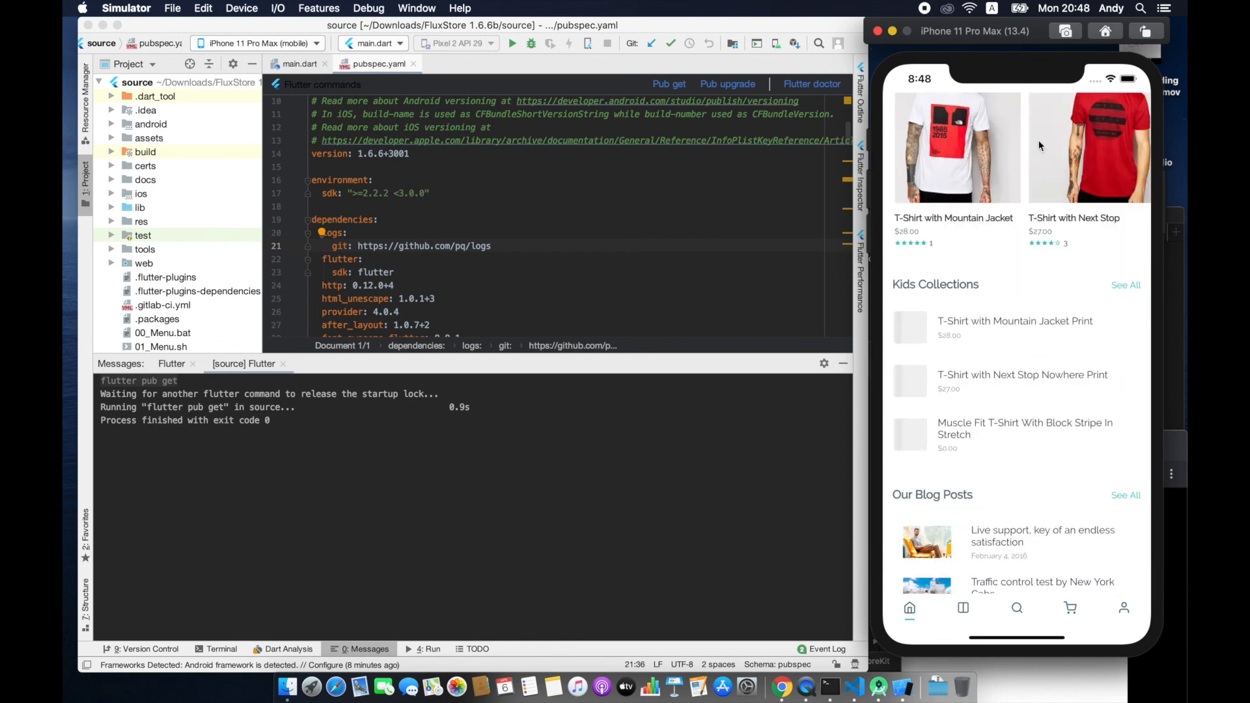
Close the iPhone 11 Pro Max simulator and launch the Pixel 2 API 29 virtual device.
{"action": "left_click", "coordinate": [876, 31]}
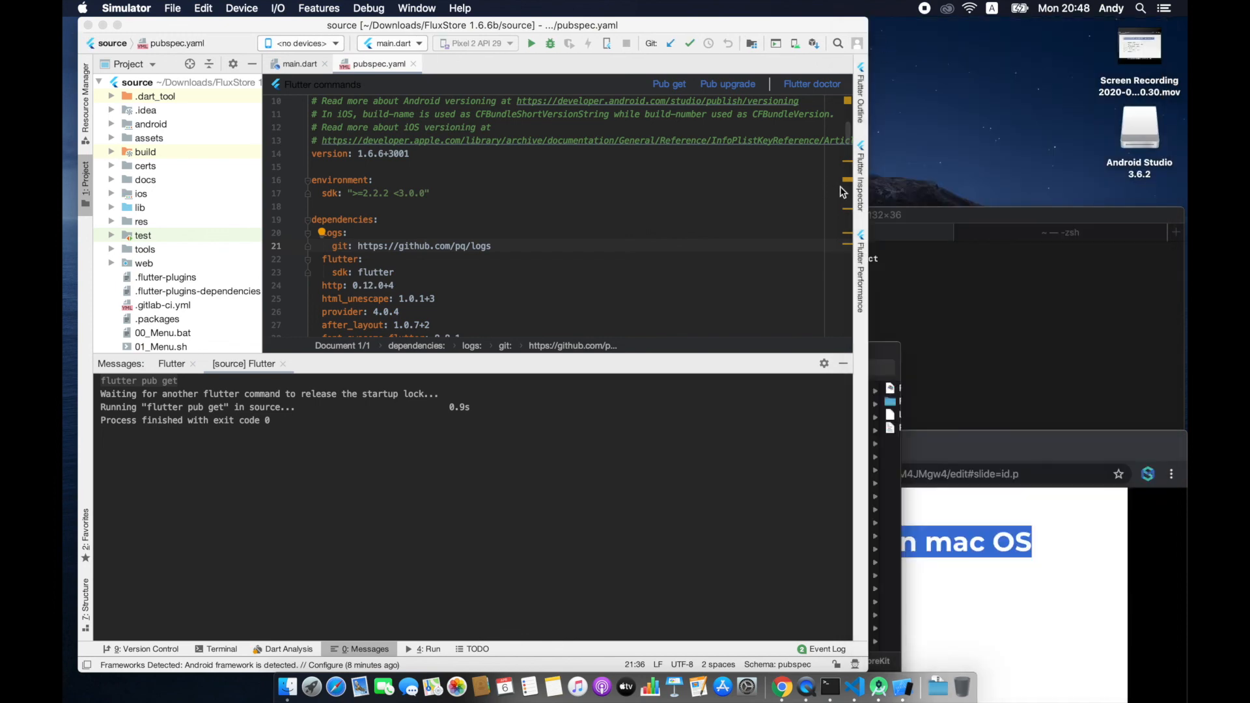
{"action": "left_click", "coordinate": [680, 287]}
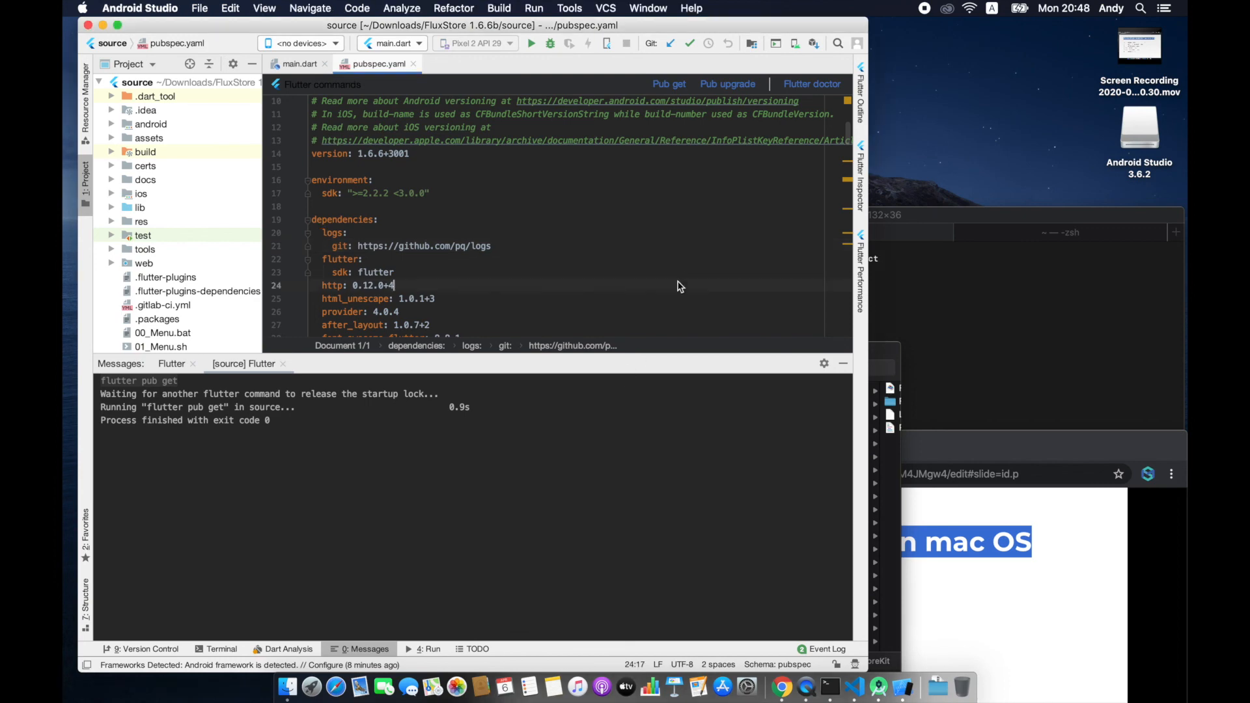
{"action": "left_click", "coordinate": [795, 44]}
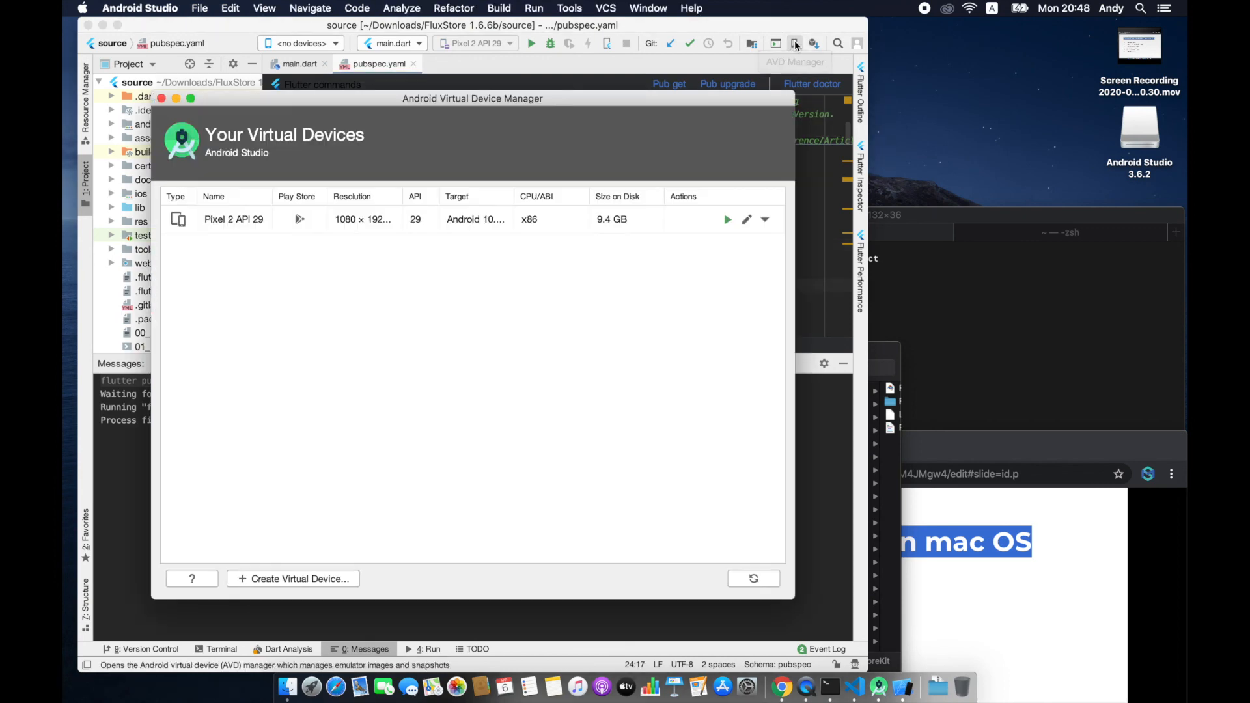
{"action": "left_click", "coordinate": [728, 221]}
{"action": "left_click", "coordinate": [822, 25]}
{"action": "left_click_drag", "start_coordinate": [981, 39], "coordinate": [1022, 48]}
{"action": "left_click", "coordinate": [426, 221]}
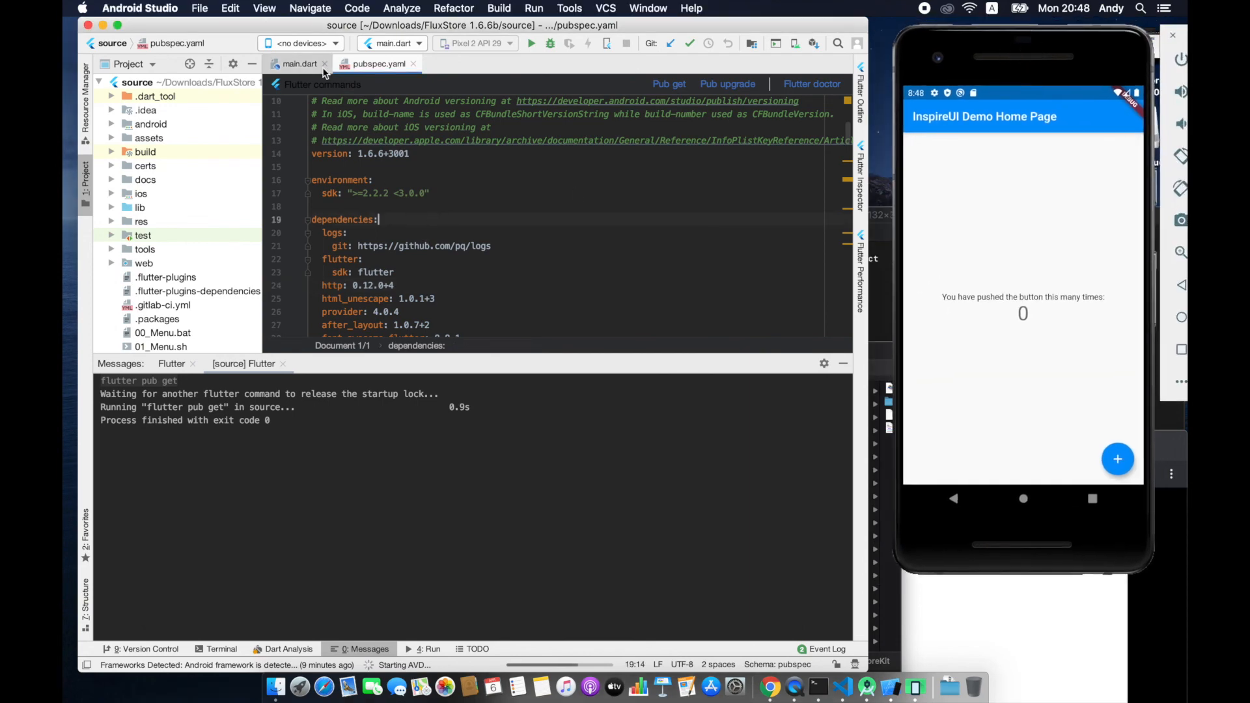
Set Android SDK built for x86 as the target device, and try a debug run of main.dart before stopping it.
{"action": "left_click", "coordinate": [321, 44]}
{"action": "left_click", "coordinate": [318, 80]}
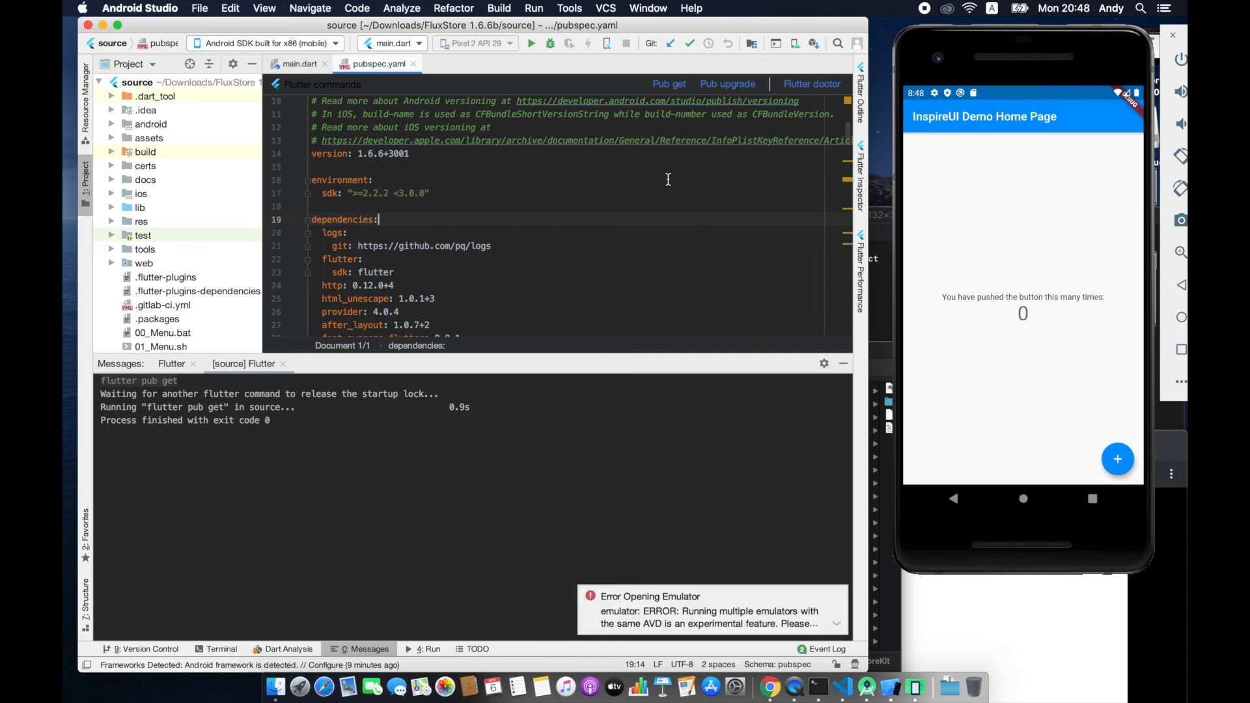
{"action": "left_click", "coordinate": [616, 154]}
{"action": "left_click", "coordinate": [531, 43]}
{"action": "left_click_drag", "start_coordinate": [534, 213], "coordinate": [536, 364]}
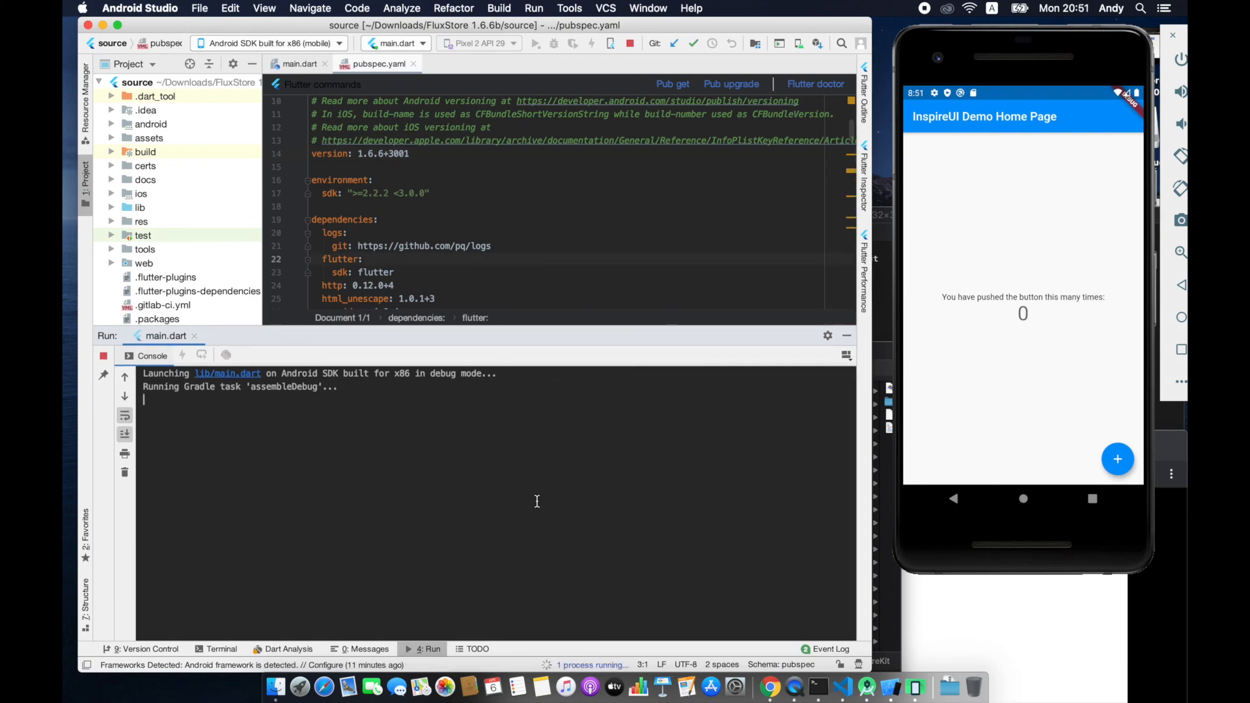
{"action": "left_click", "coordinate": [629, 43]}
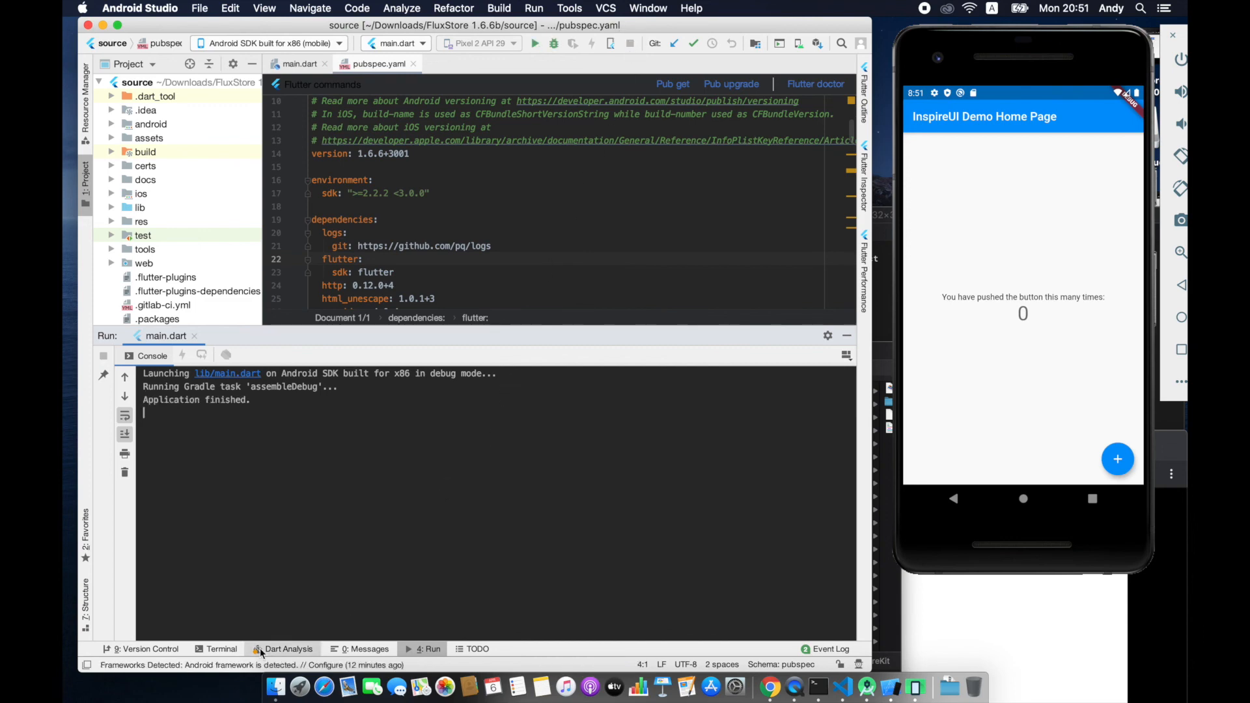
In the project terminal, list the source folder, change into the android folder and list its contents.
{"action": "left_click", "coordinate": [225, 649]}
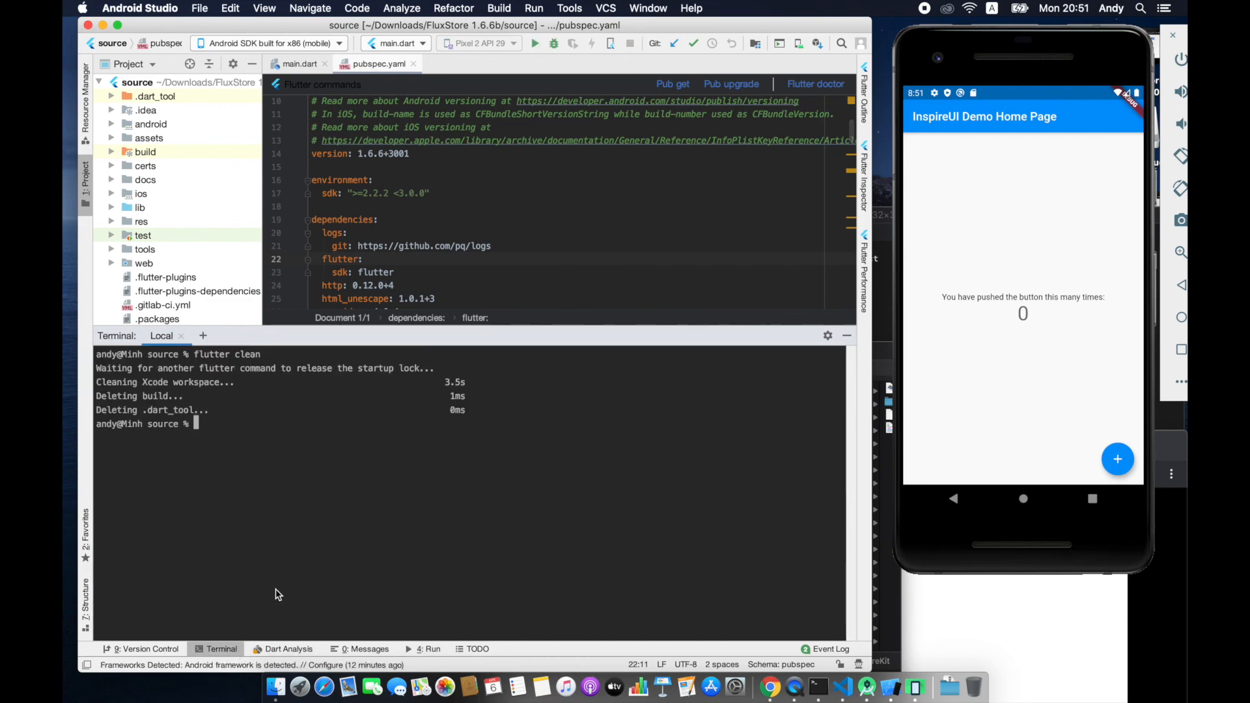
{"action": "type", "text": "ls"}
{"action": "key", "text": "Return"}
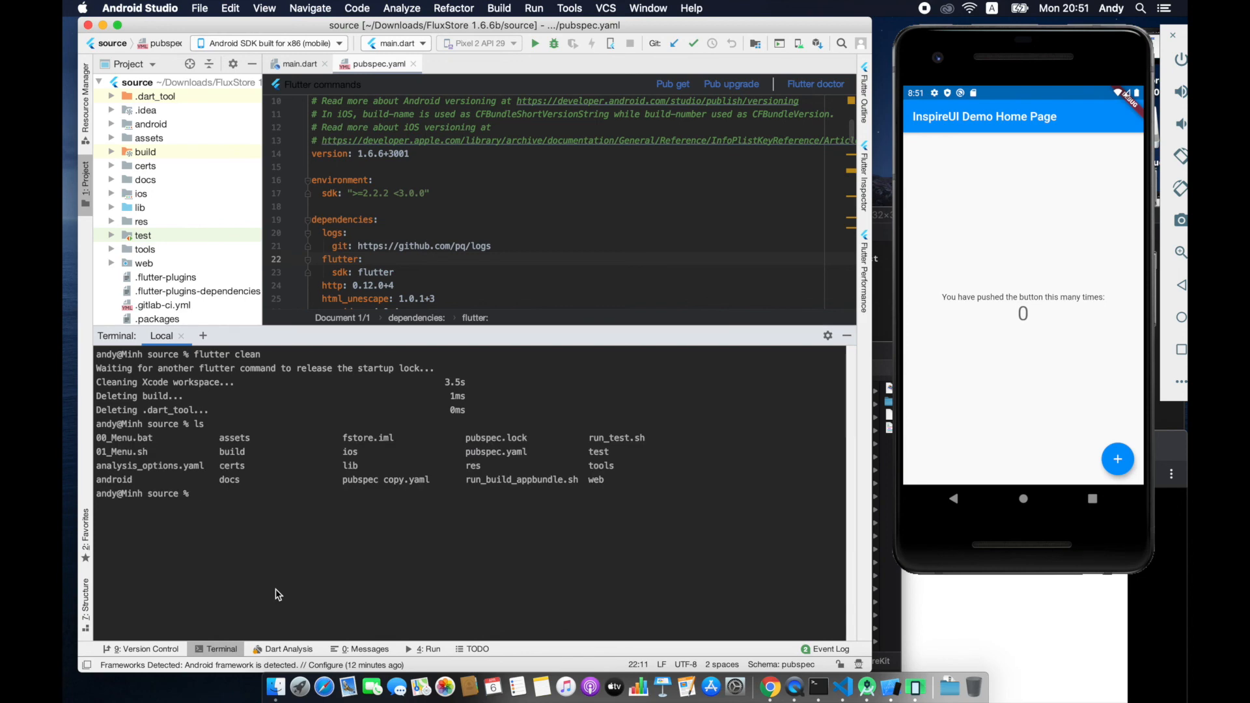
{"action": "type", "text": "cd android"}
{"action": "key", "text": "Return"}
{"action": "type", "text": "ls"}
{"action": "key", "text": "Return"}
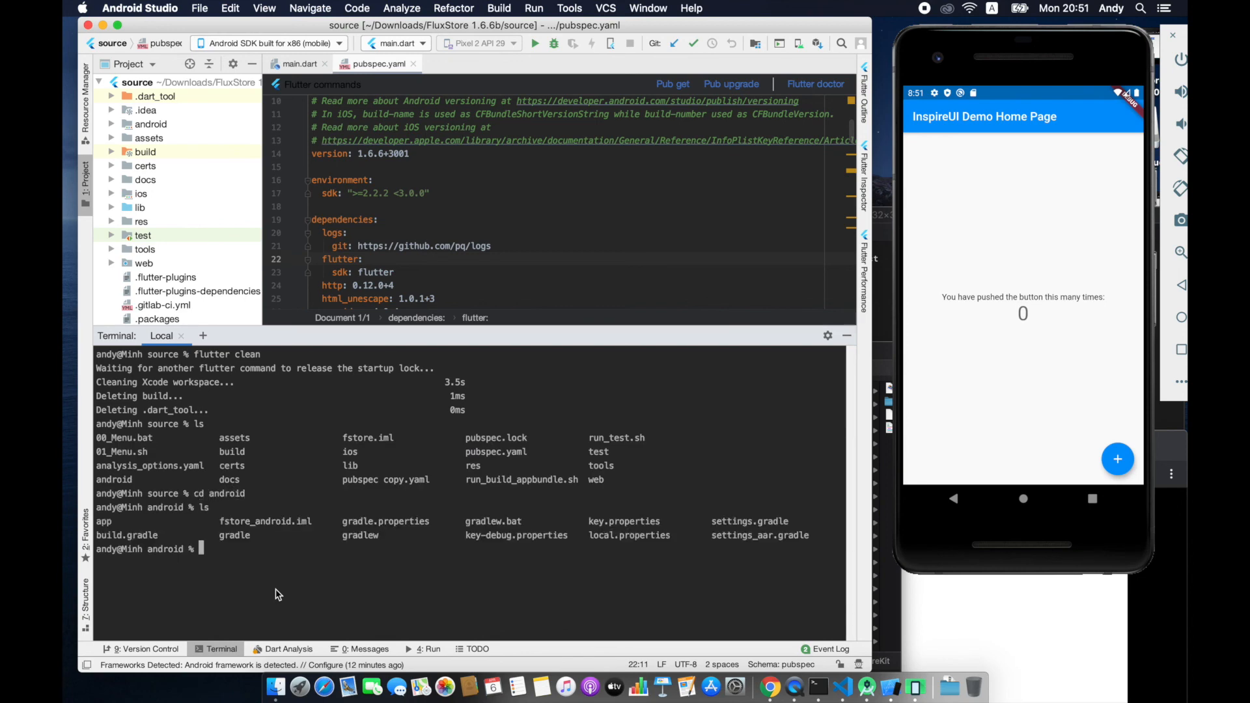
Run ./gradlew clean in the android folder and enlarge the terminal area.
{"action": "type", "text": "./gradlew"}
{"action": "type", "text": "clean"}
{"action": "key", "text": "Return"}
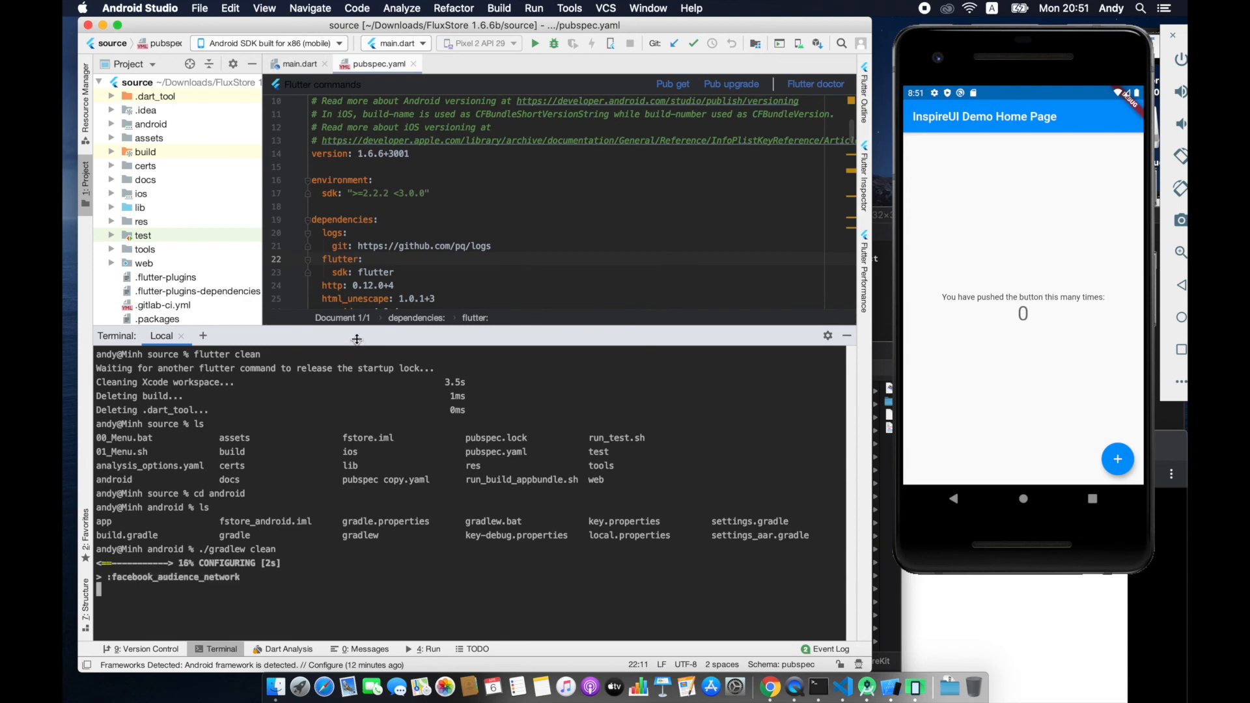
{"action": "left_click_drag", "start_coordinate": [356, 345], "coordinate": [359, 280]}
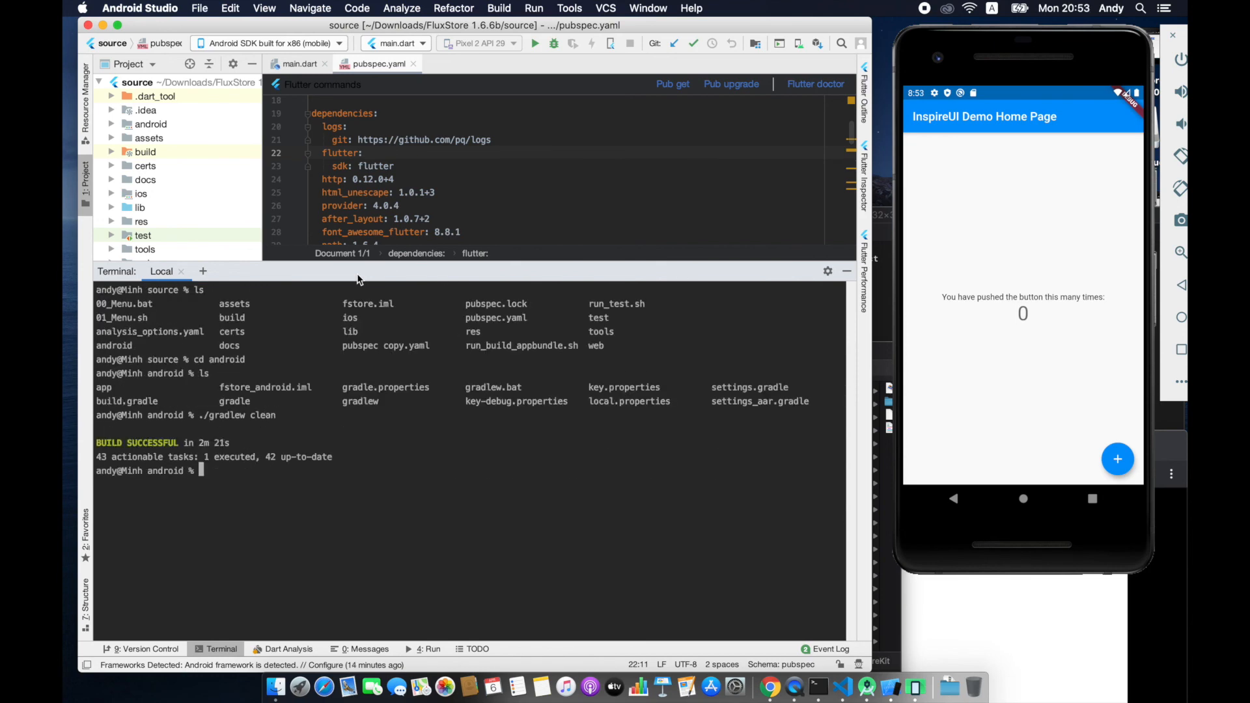
Run main.dart again on the Android SDK built for x86 emulator.
{"action": "left_click", "coordinate": [352, 126]}
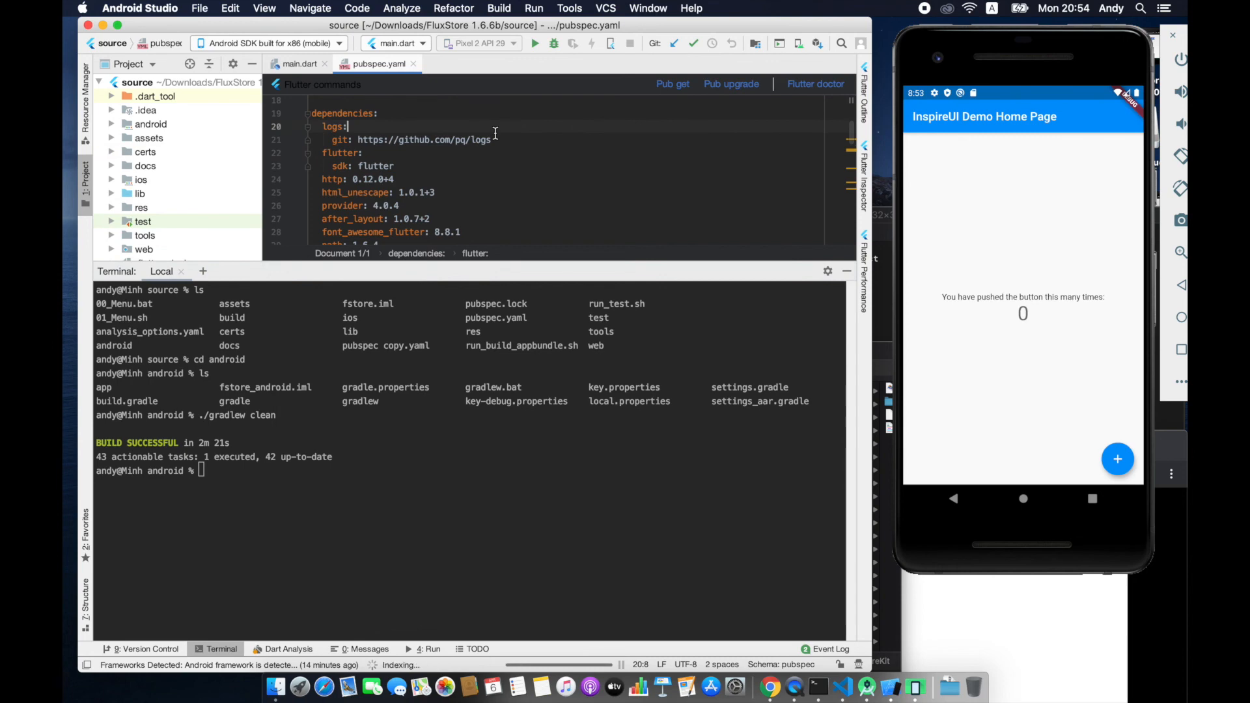
{"action": "left_click", "coordinate": [540, 45]}
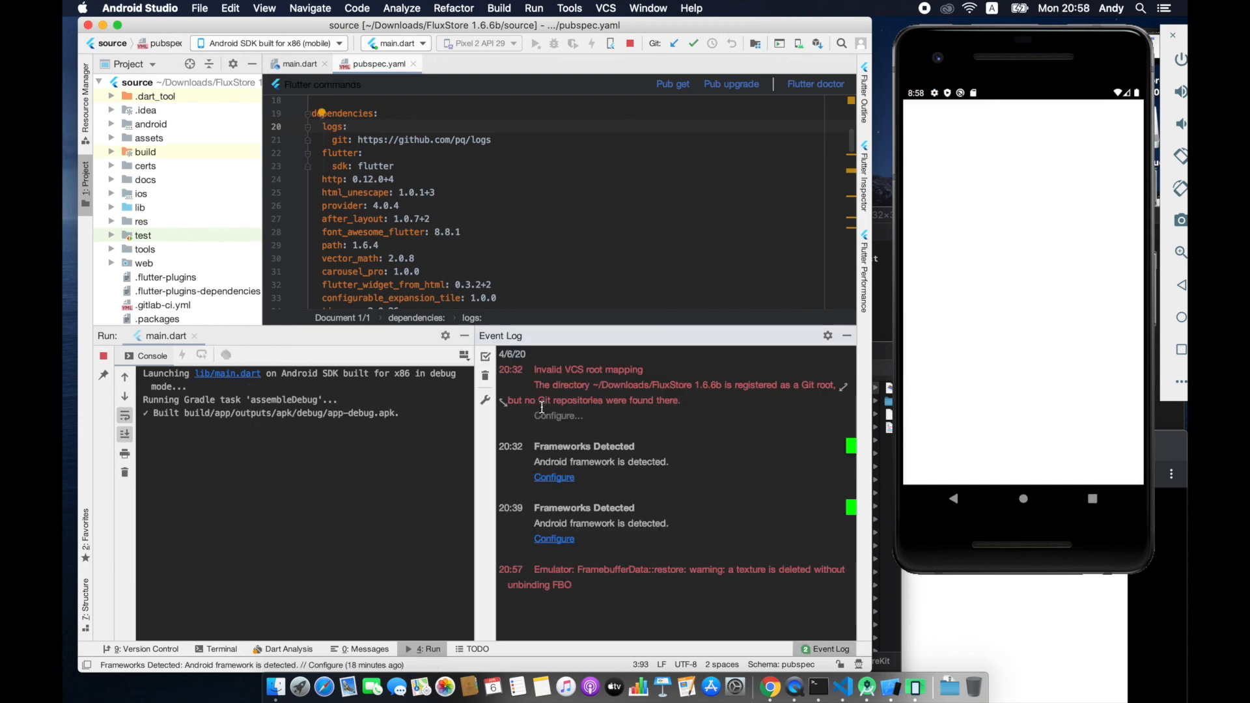
{"action": "left_click", "coordinate": [542, 406]}
{"action": "left_click", "coordinate": [604, 409]}
{"action": "left_click", "coordinate": [573, 411]}
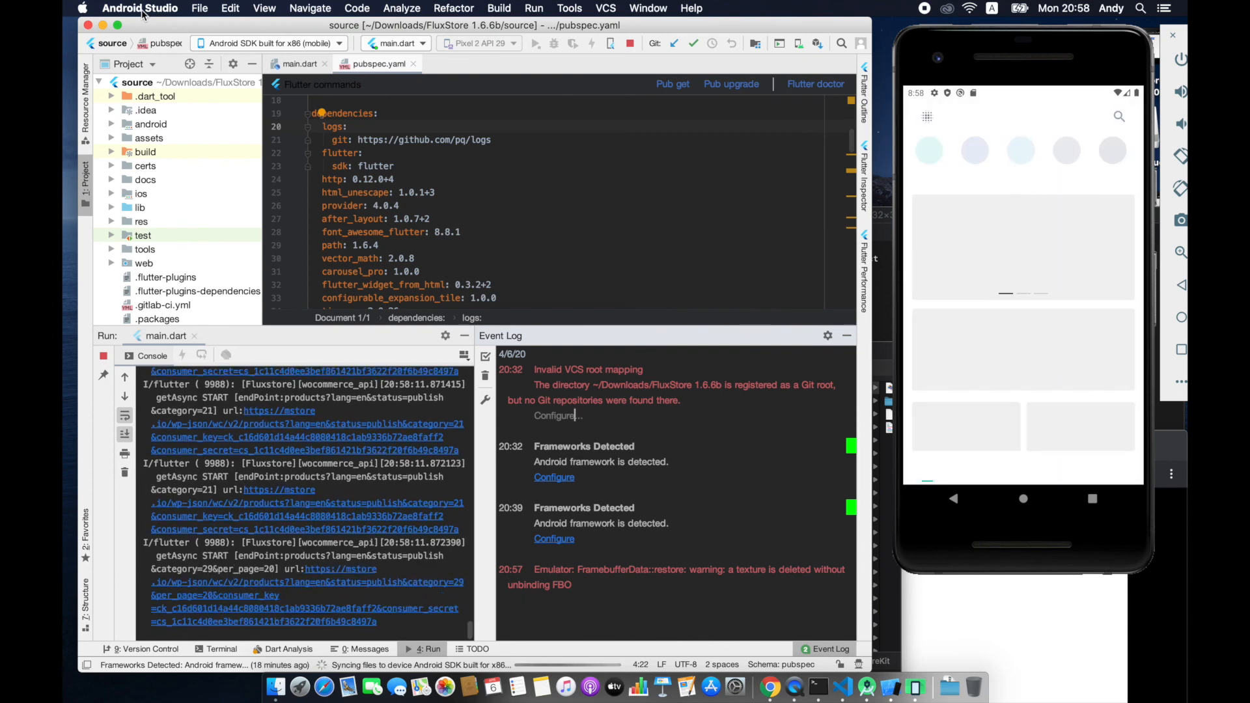
Browse the Fluxstore home page on the Android emulator and open the Category page.
{"action": "left_click", "coordinate": [980, 479]}
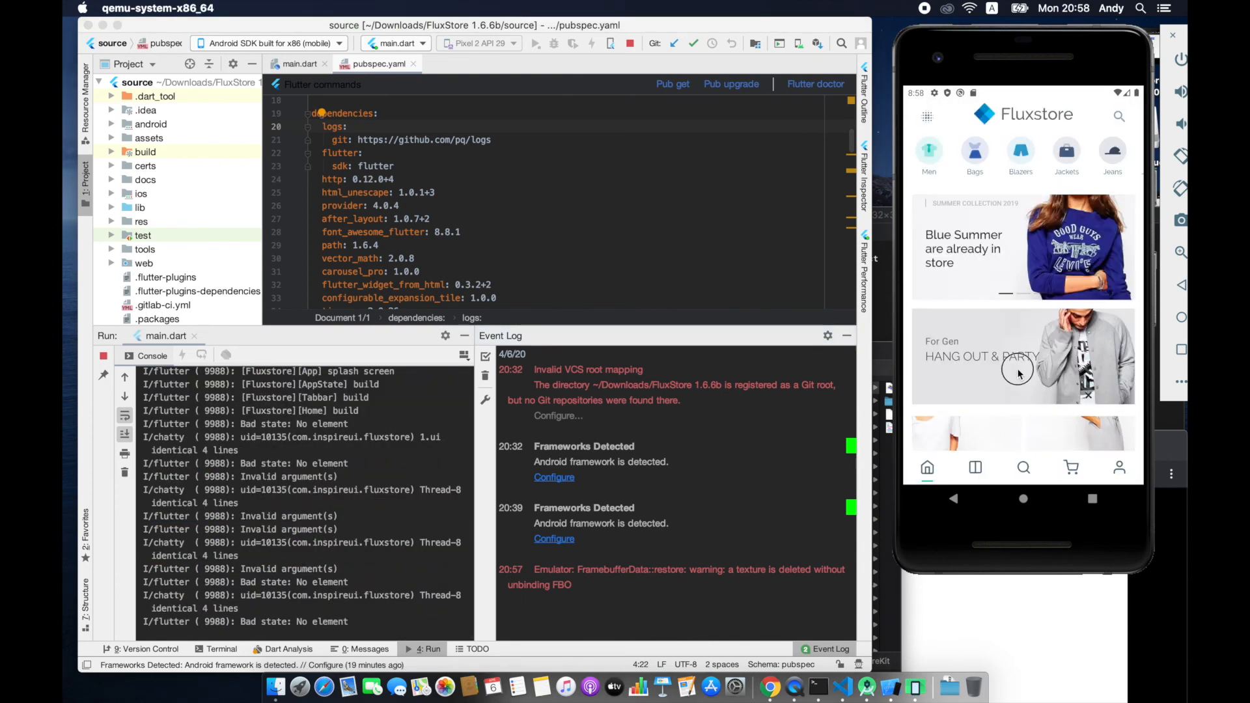
{"action": "left_click_drag", "start_coordinate": [1019, 368], "coordinate": [1023, 214]}
{"action": "left_click_drag", "start_coordinate": [980, 163], "coordinate": [976, 385]}
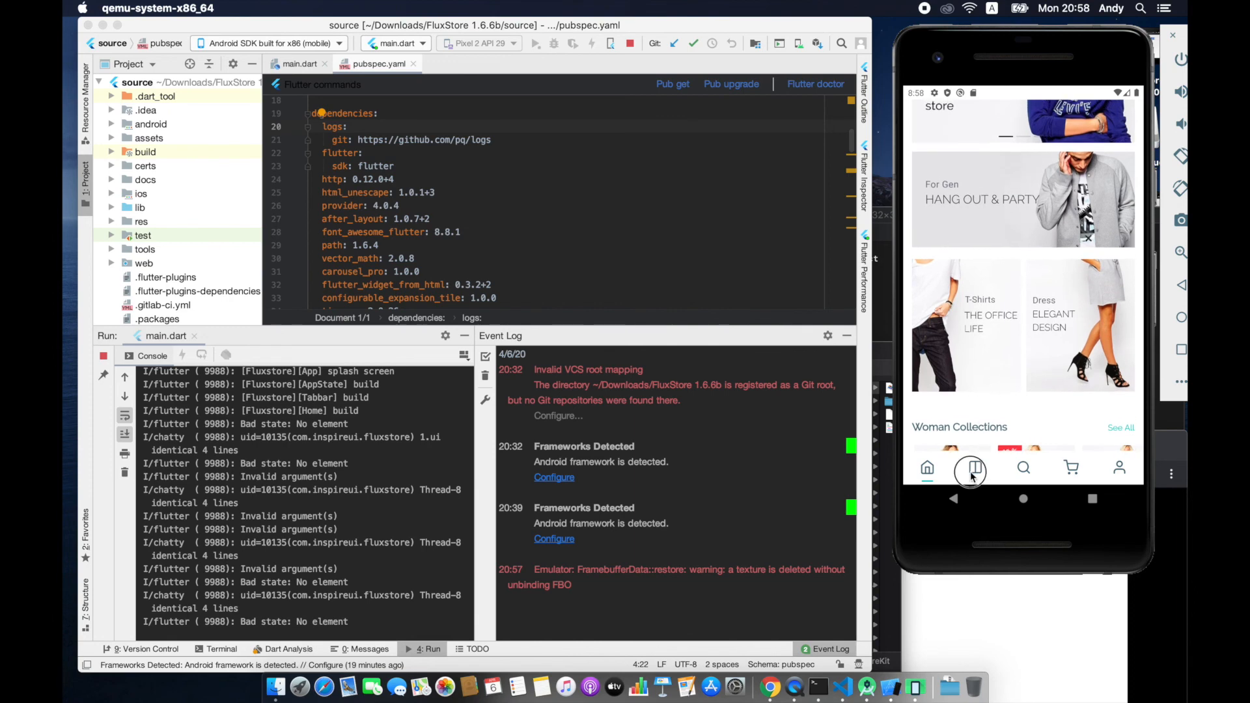
{"action": "left_click", "coordinate": [970, 469]}
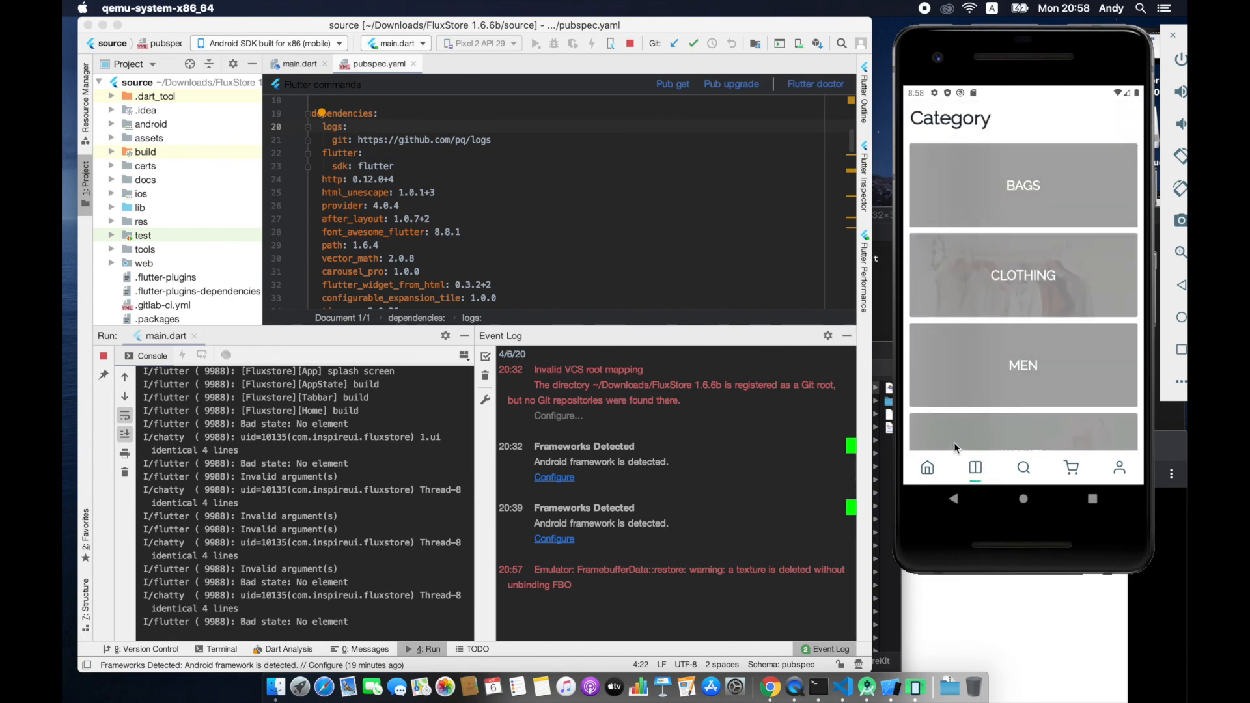